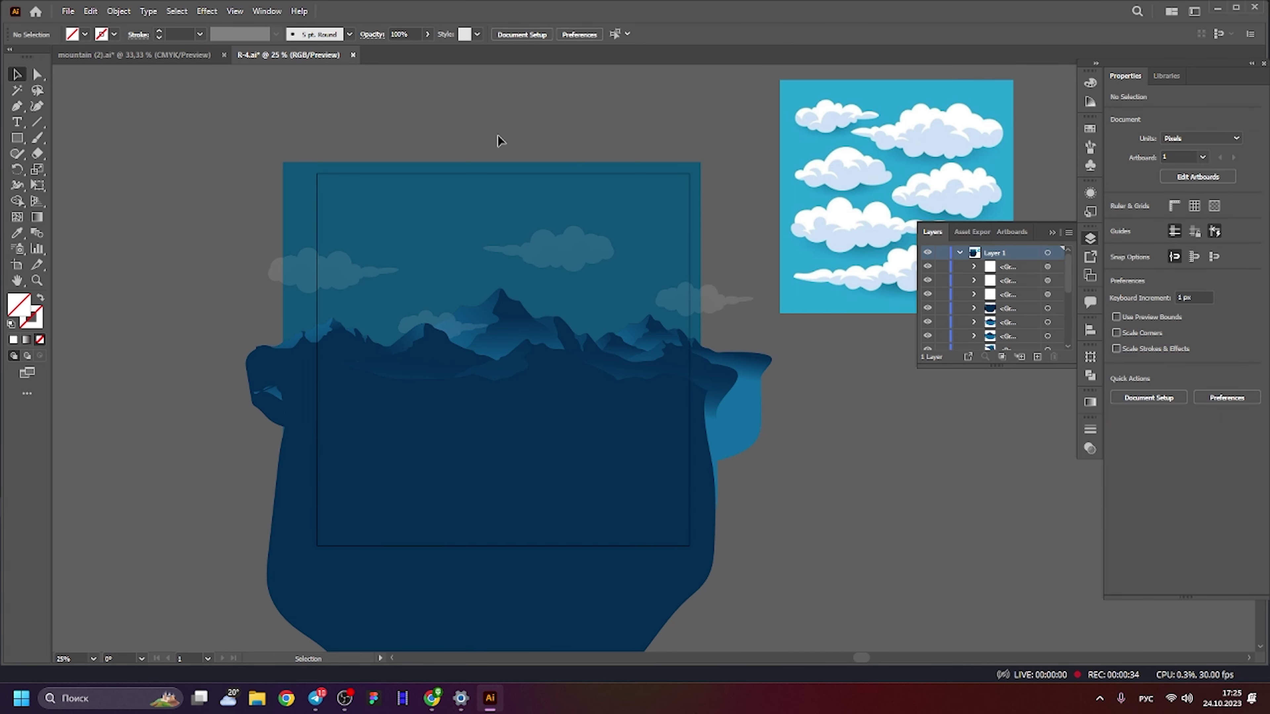
Undo to restore the deleted artboard-sized rectangle and zoom out on the canvas.
key("ctrl+minus")
key("ctrl+z")
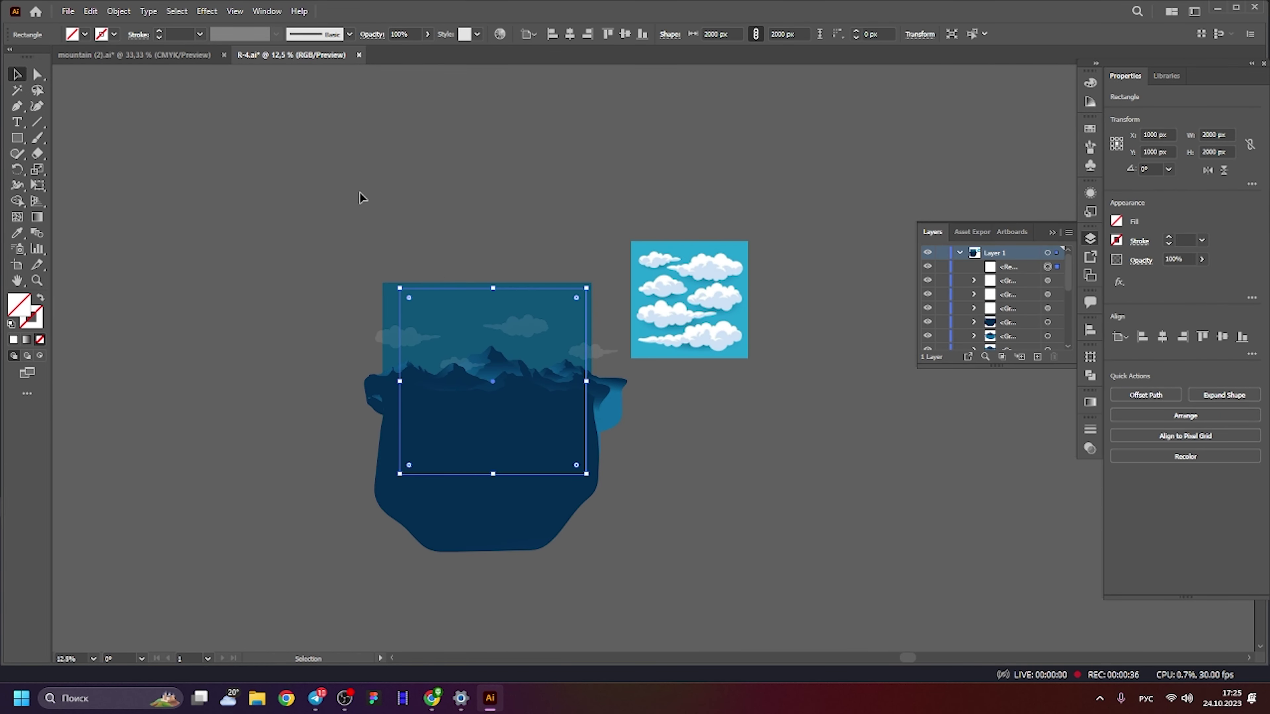
left_click(359, 193)
Move the cloud image to the upper left and Alt-drag a duplicate to its right.
left_click_drag(694, 272, 314, 136)
scroll(313, 188, "up", 2)
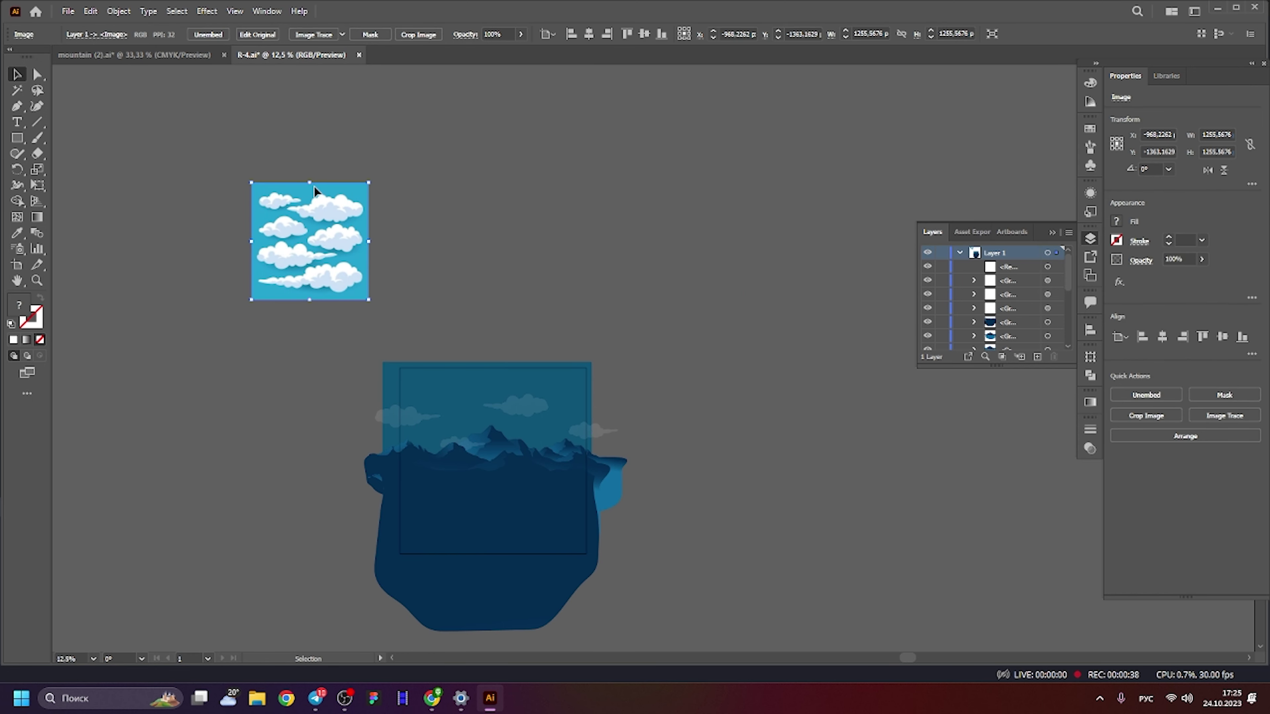
scroll(314, 190, "up", 2)
left_click_drag(314, 284, 495, 283)
Draw a five-point star with the Star Tool and position it over the left clouds.
left_click(388, 173)
scroll(321, 296, "up", 3)
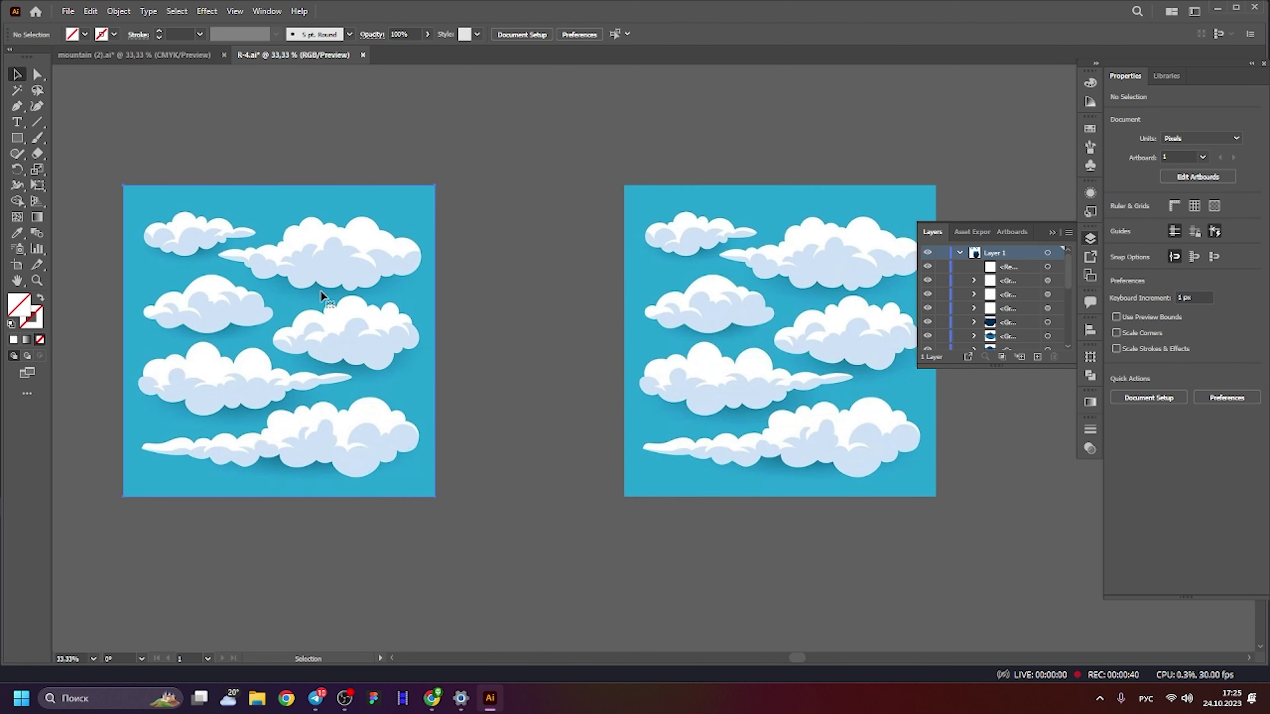
left_click(321, 296)
left_click_drag(17, 138, 72, 202)
left_click_drag(187, 240, 255, 329)
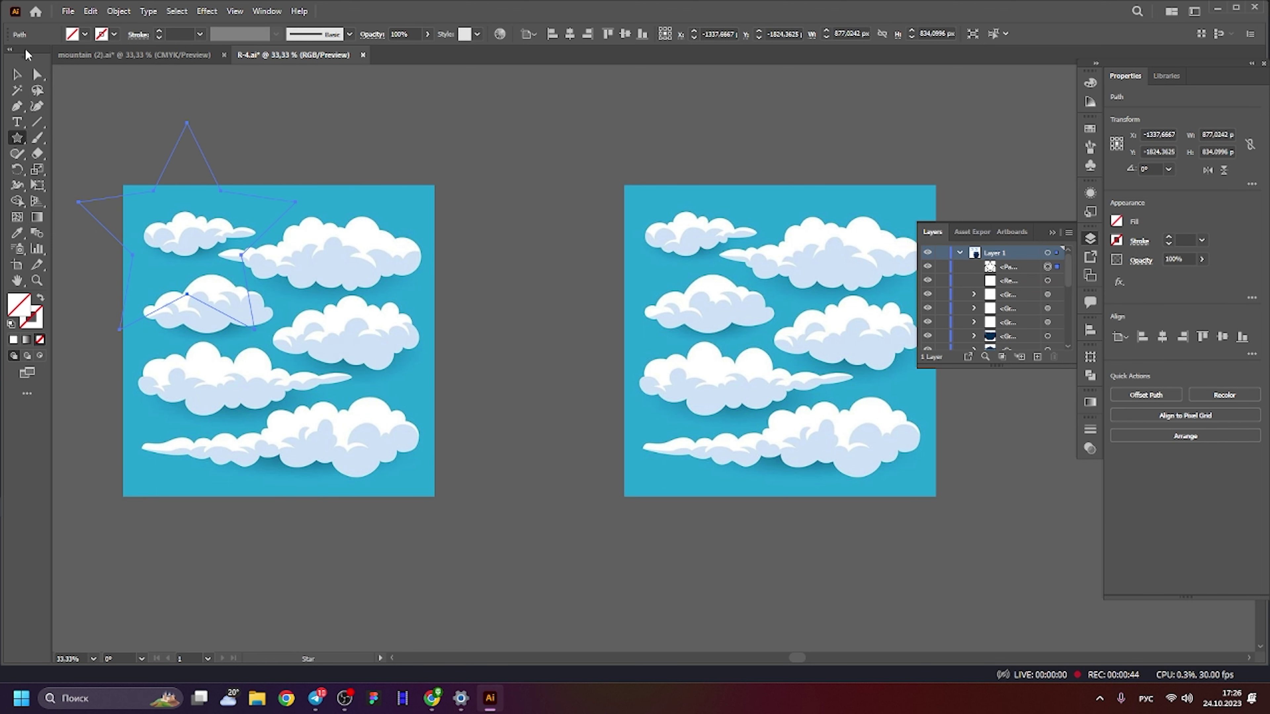
key("v")
mouse_move(147, 131)
left_mouse_down()
mouse_move(157, 170)
mouse_move(295, 254)
left_mouse_up()
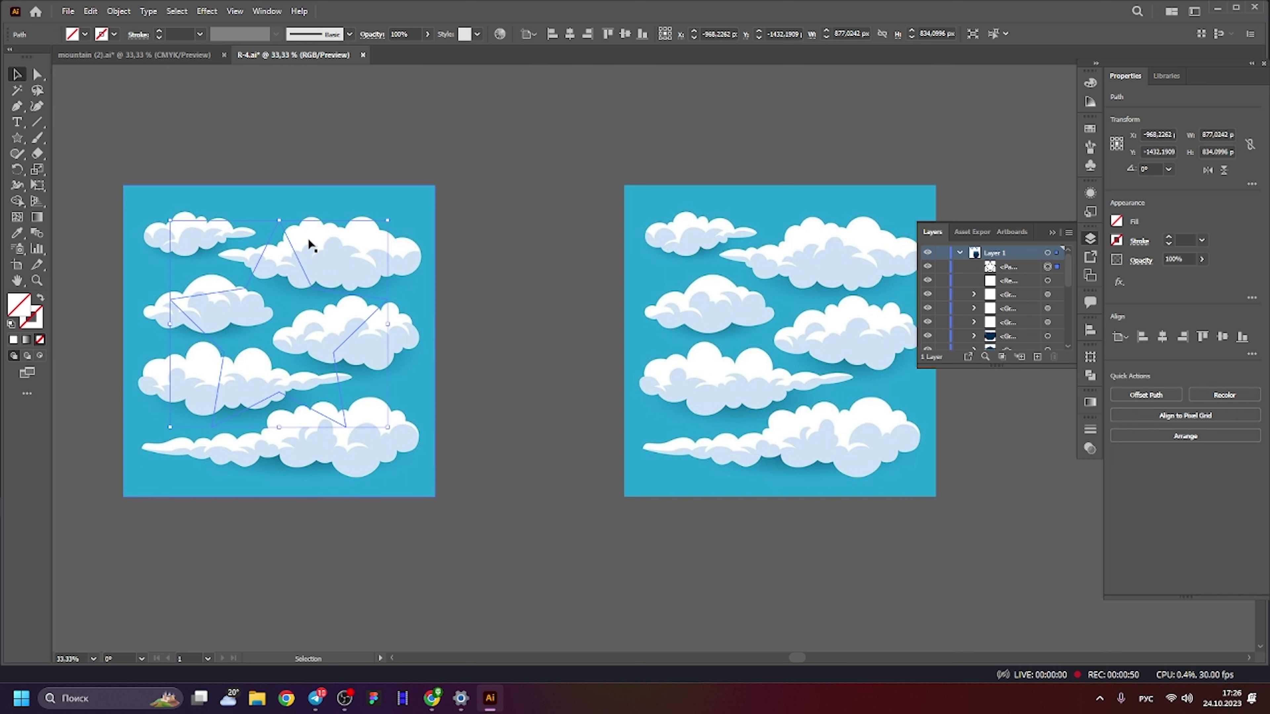
Select the star and cloud image together and make a clipping mask, redoing it once.
left_click_drag(138, 499, 298, 316)
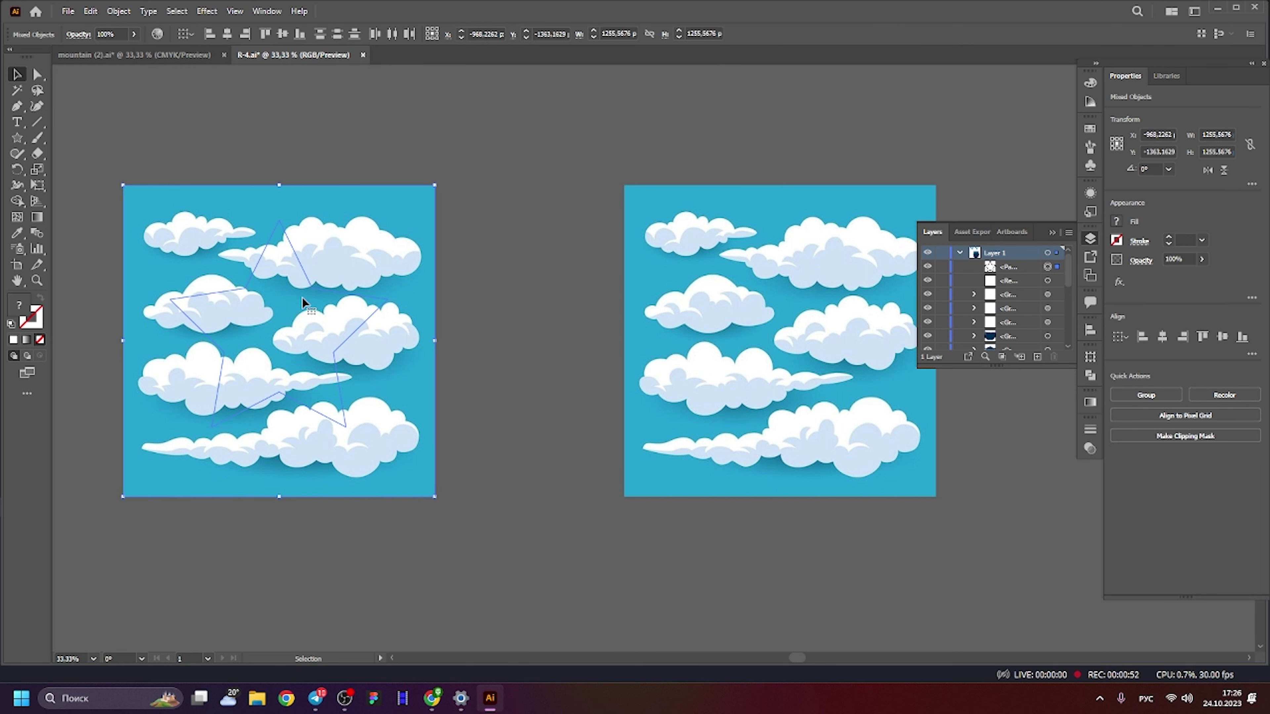
right_click(302, 301)
left_click(349, 414)
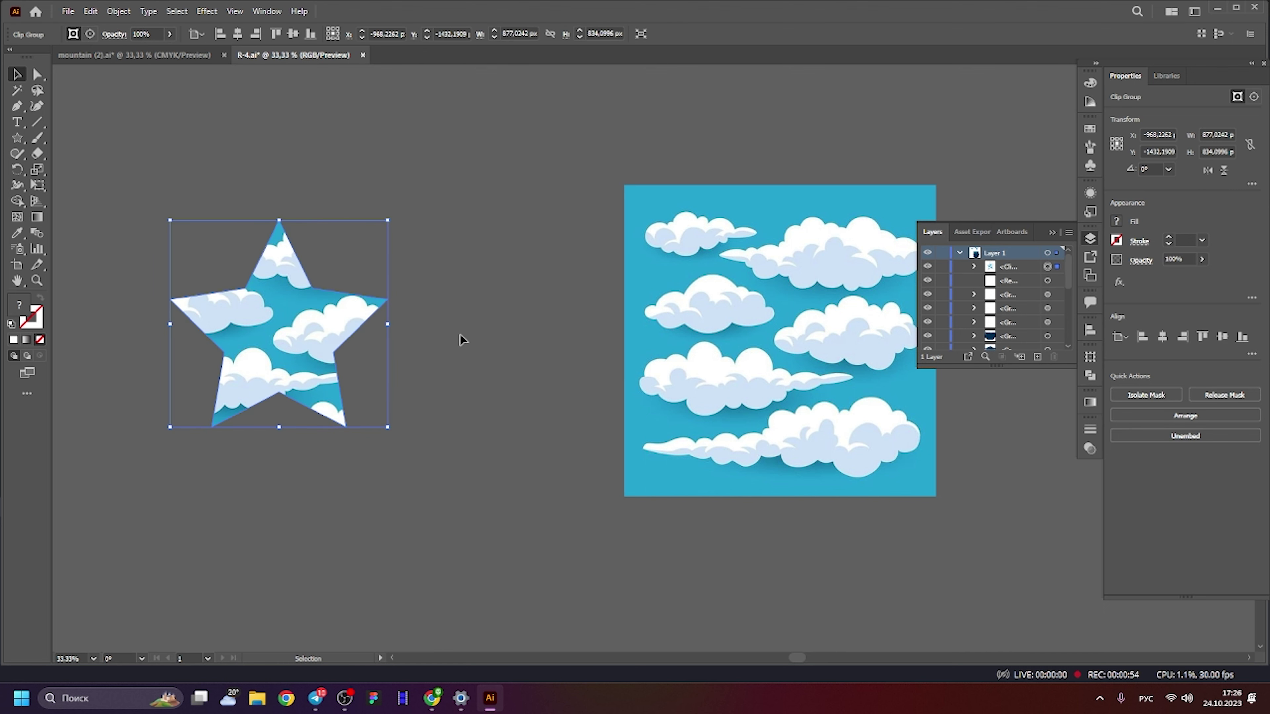
left_click(462, 340)
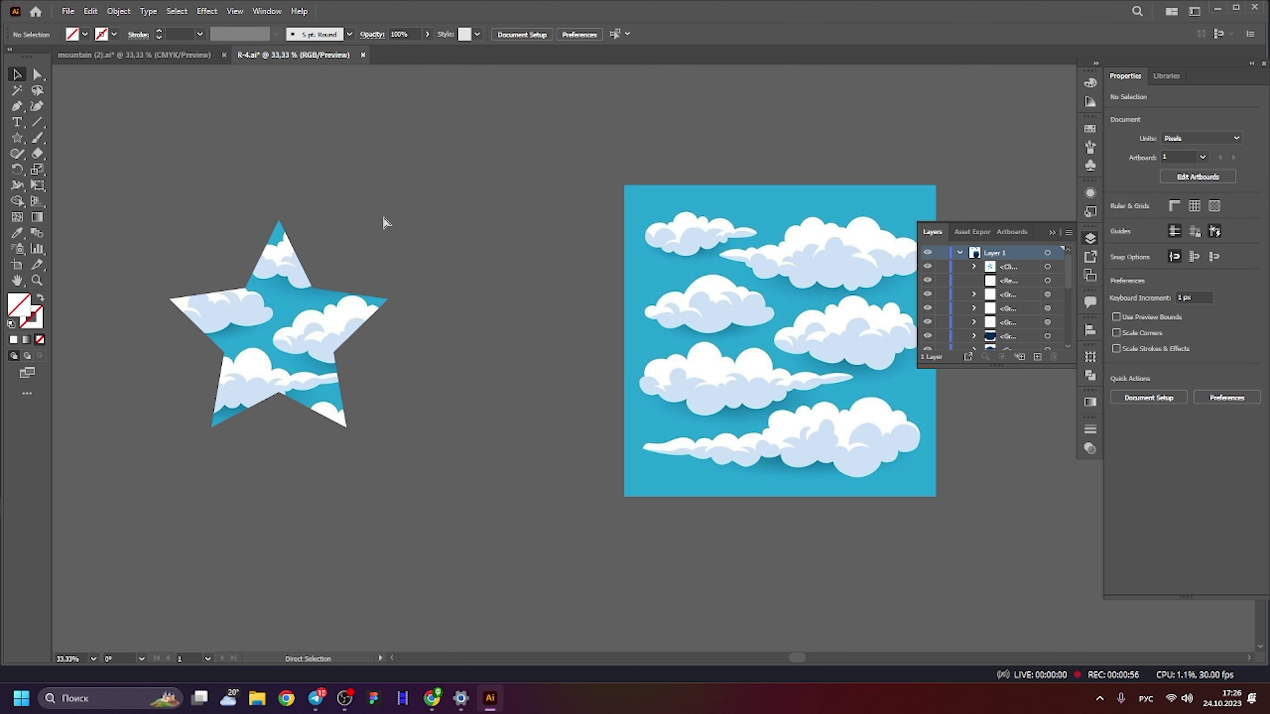
key("ctrl+z")
right_click(301, 266)
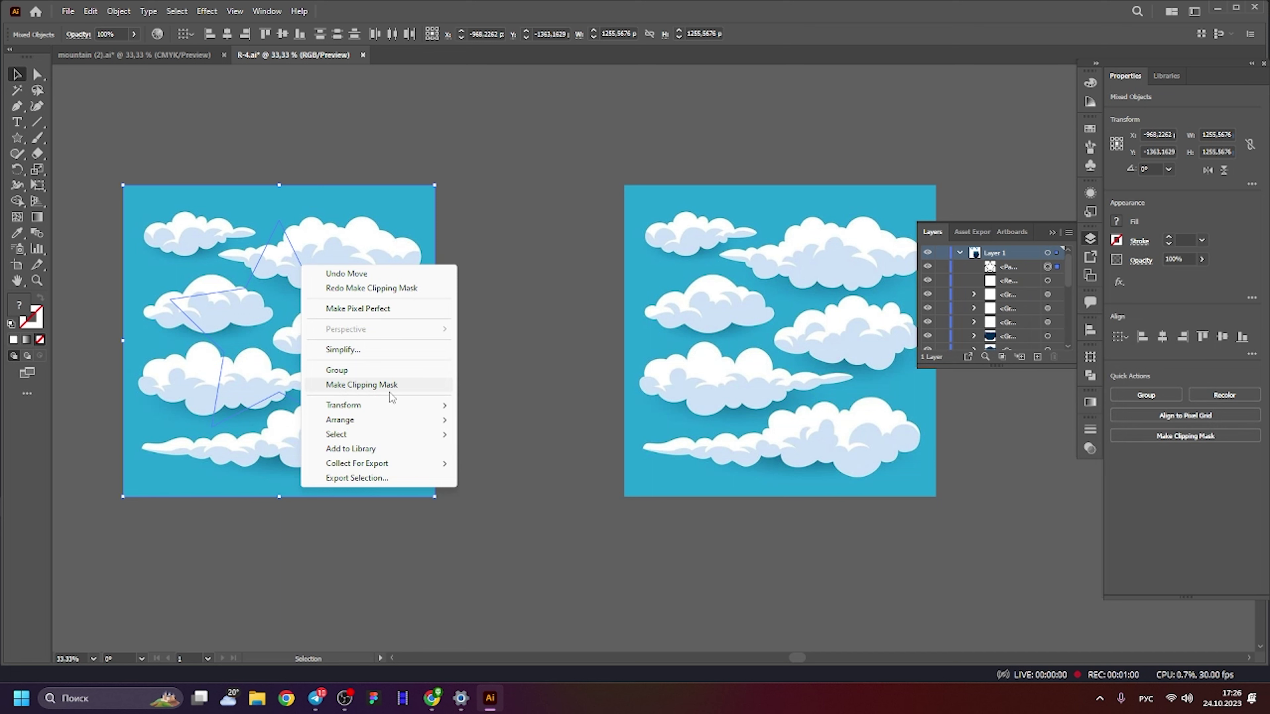
left_click(372, 387)
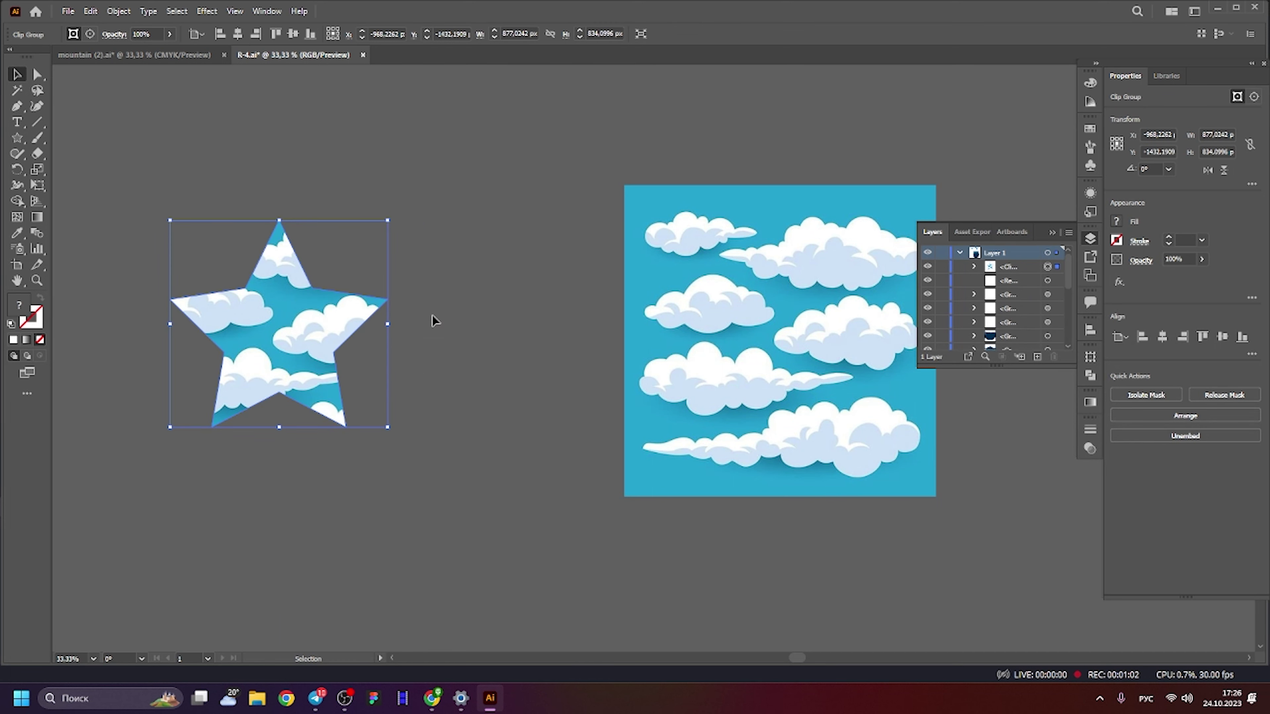
left_click(442, 227)
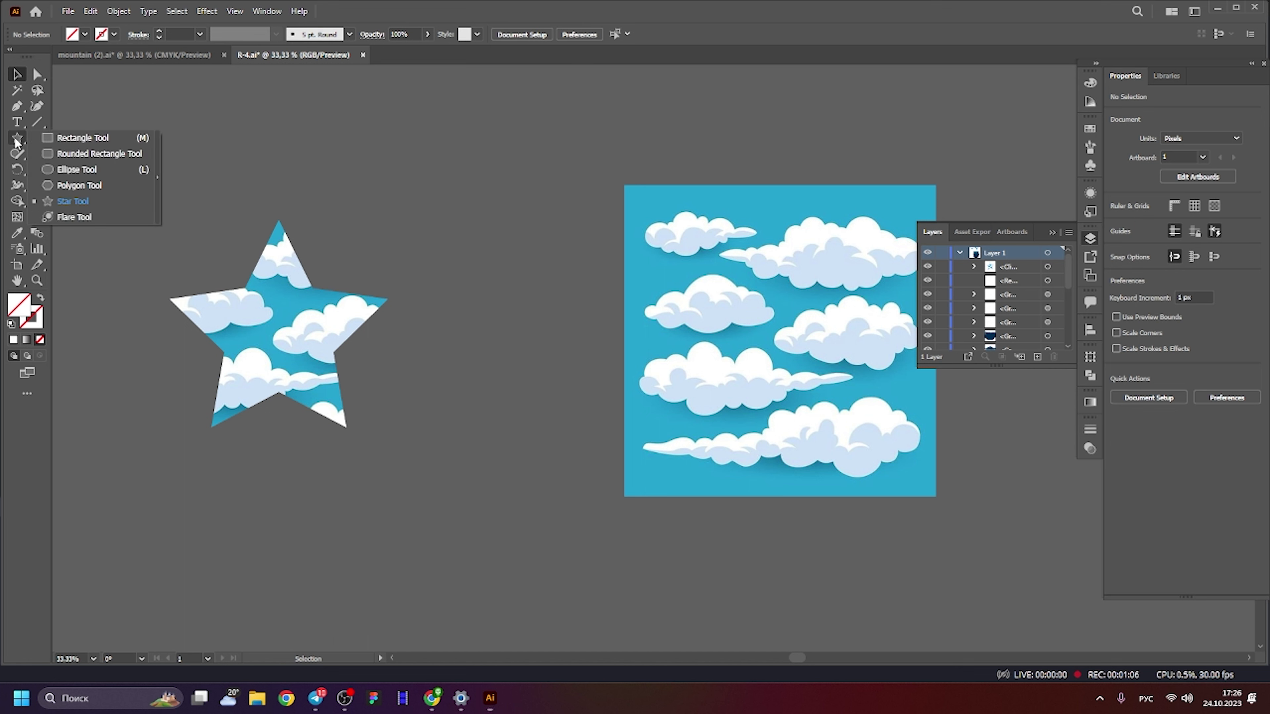
mouse_move(16, 138)
left_mouse_down()
mouse_move(70, 153)
mouse_move(75, 167)
left_mouse_up()
left_click_drag(360, 272, 274, 263)
left_click_drag(698, 323, 748, 410)
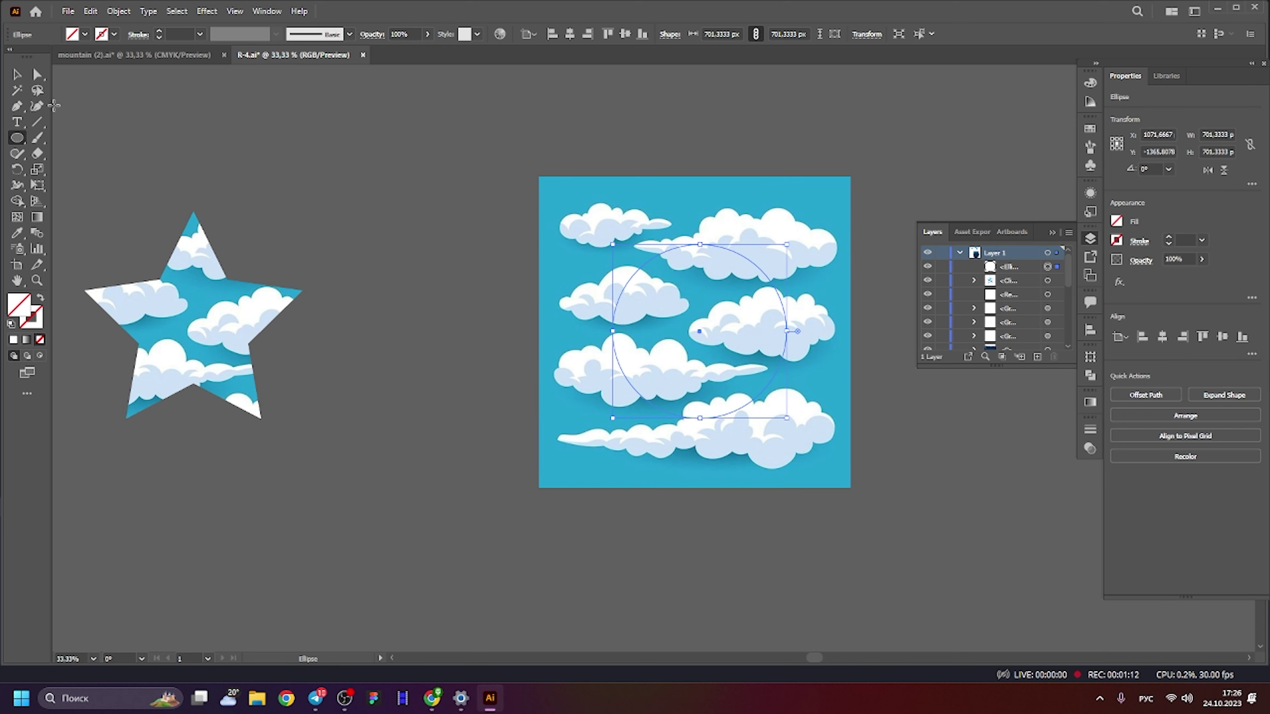
left_click(17, 74)
left_click(848, 238, "shift")
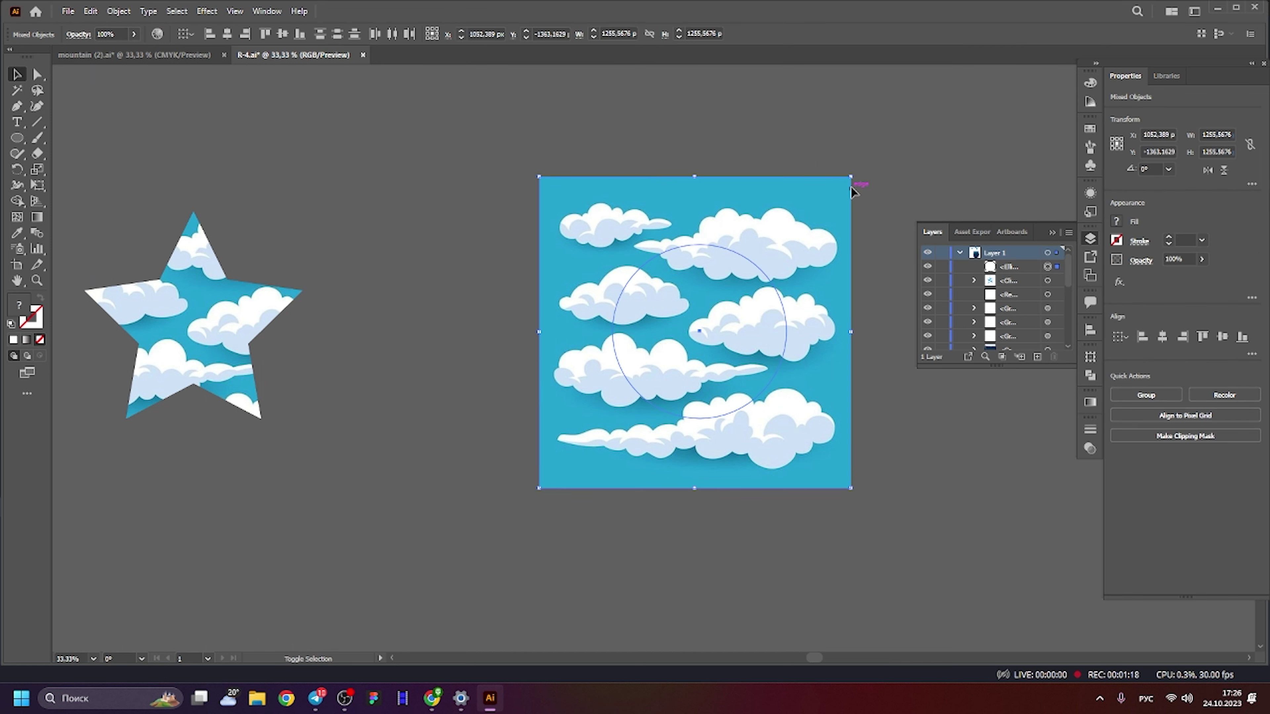
left_click(462, 244)
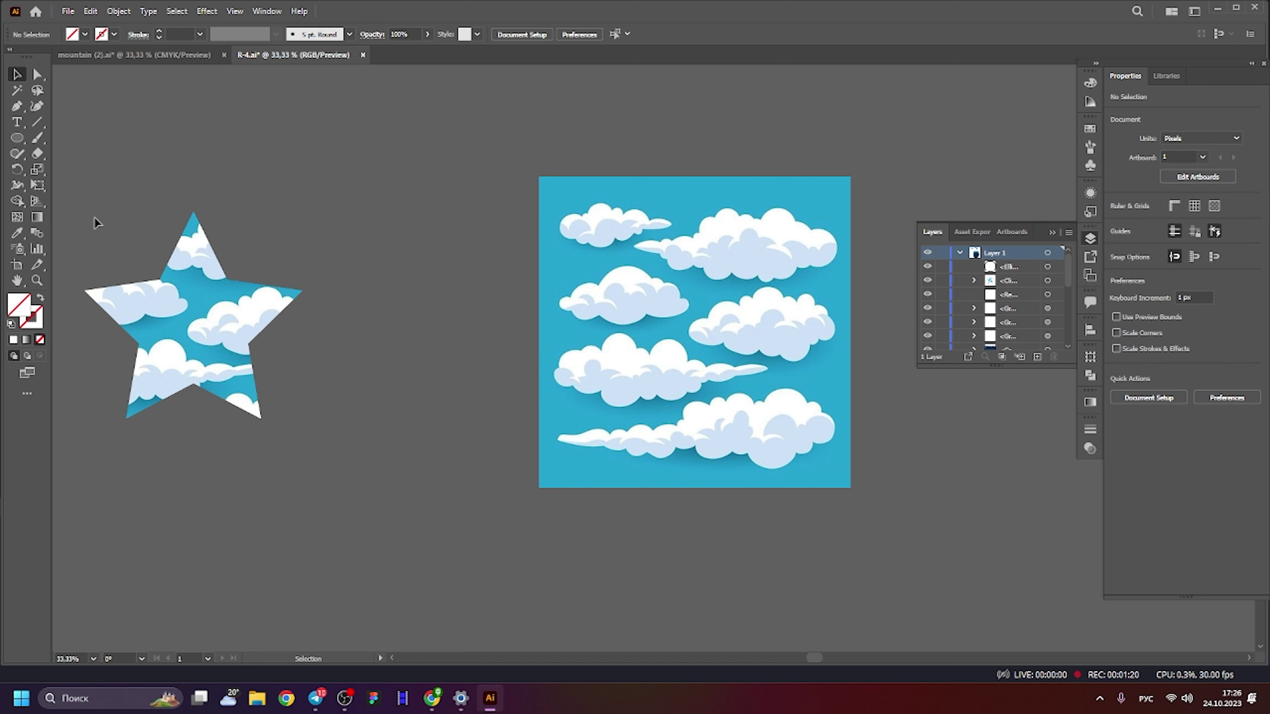
left_click(26, 137)
left_click(18, 73)
left_click_drag(499, 260, 808, 411)
left_click(1048, 266)
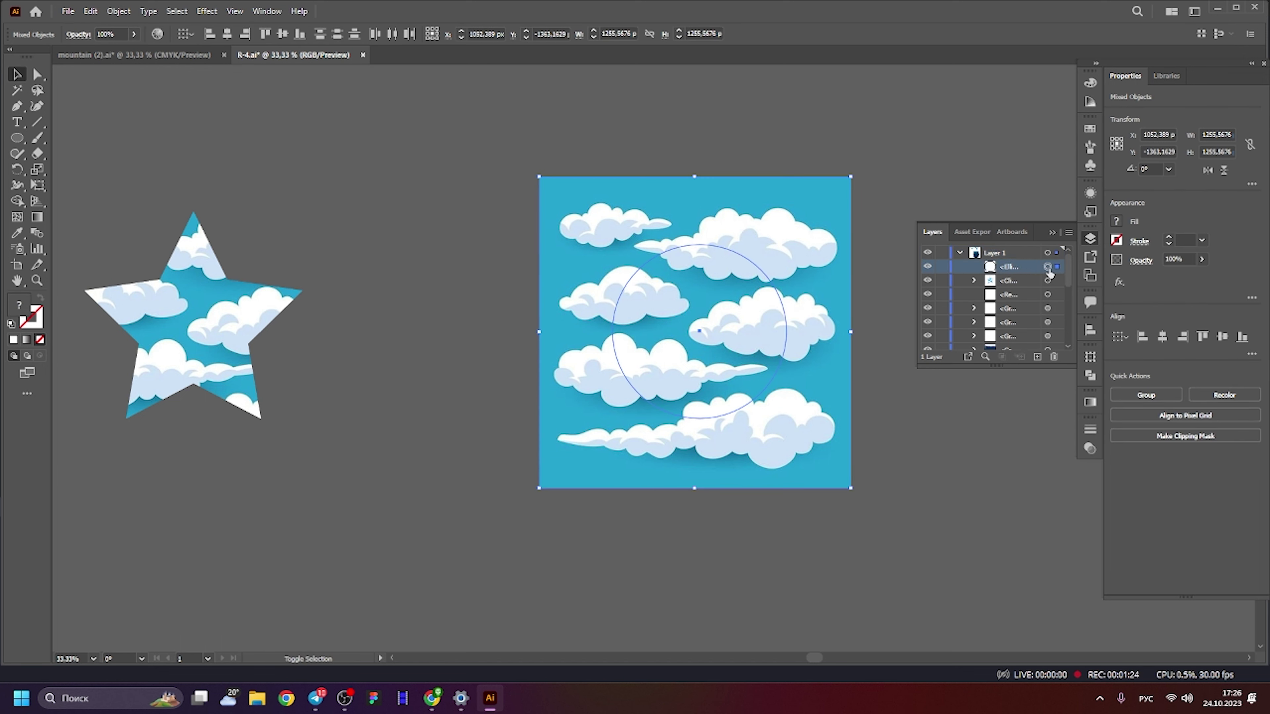
key("Delete")
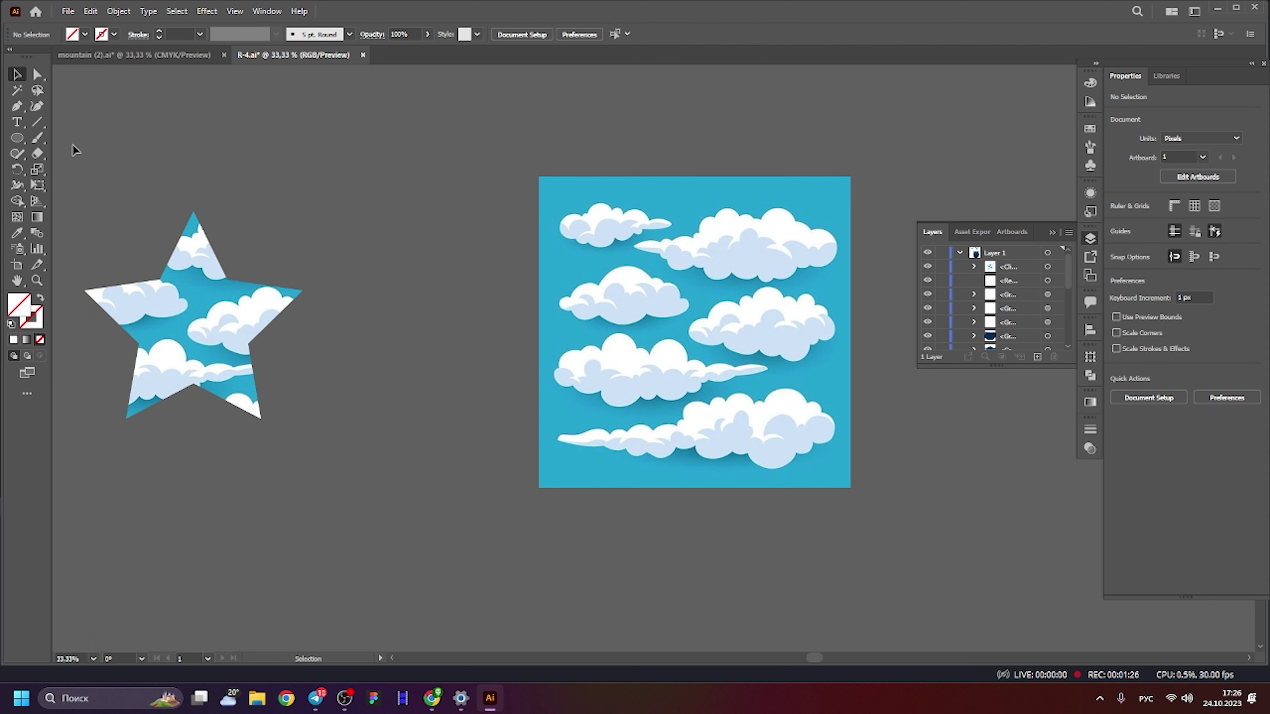
left_click(19, 137)
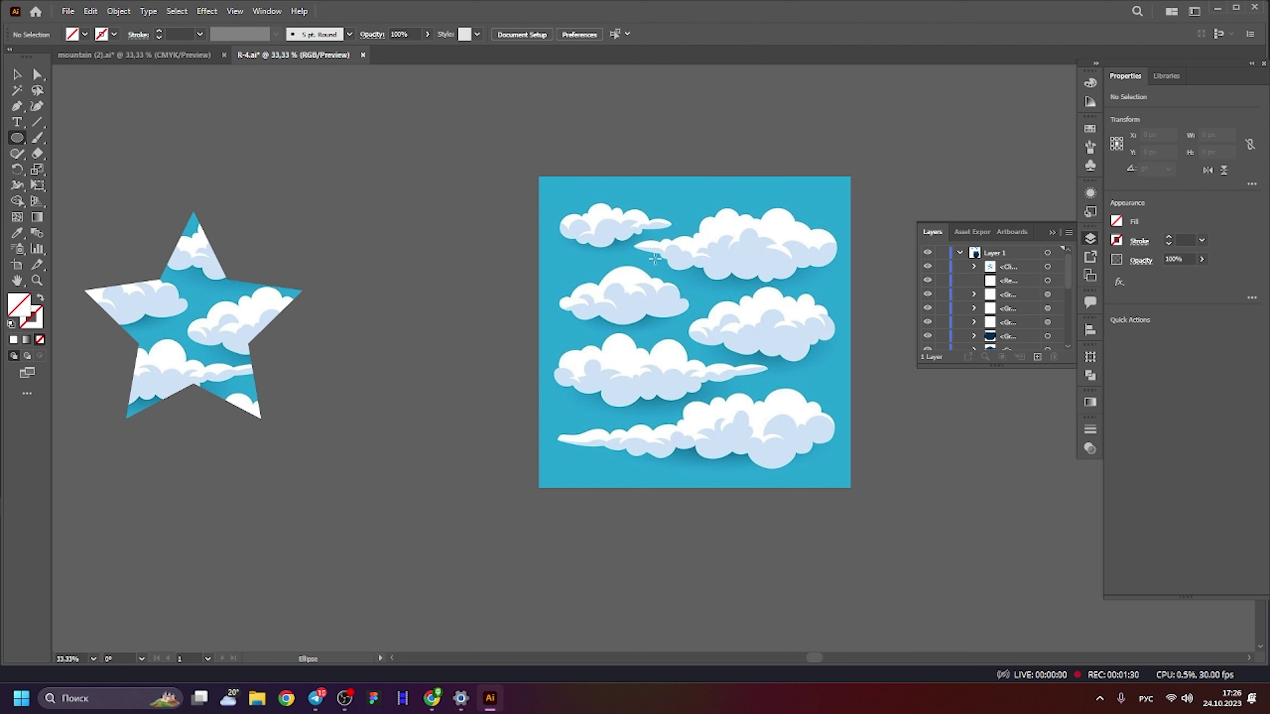
Set a dark grey fill and draw a large circle over the right clouds, nudging it into place.
double_click(20, 306)
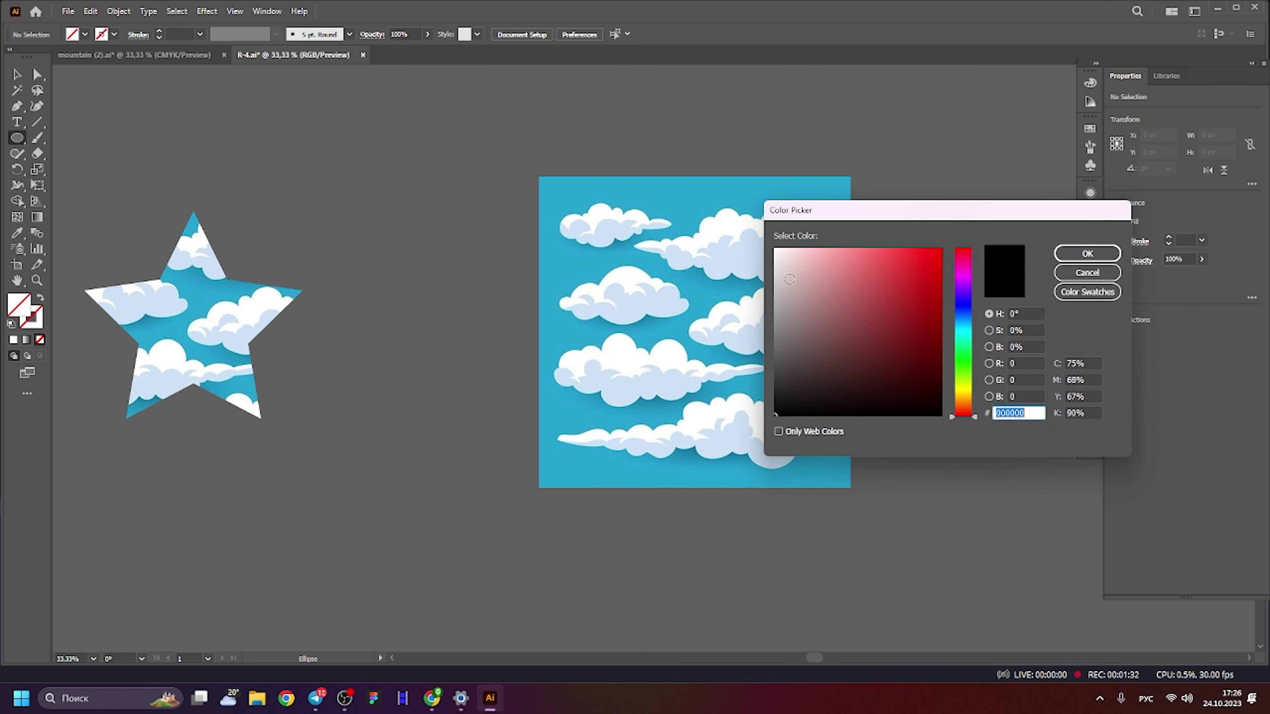
key("Return")
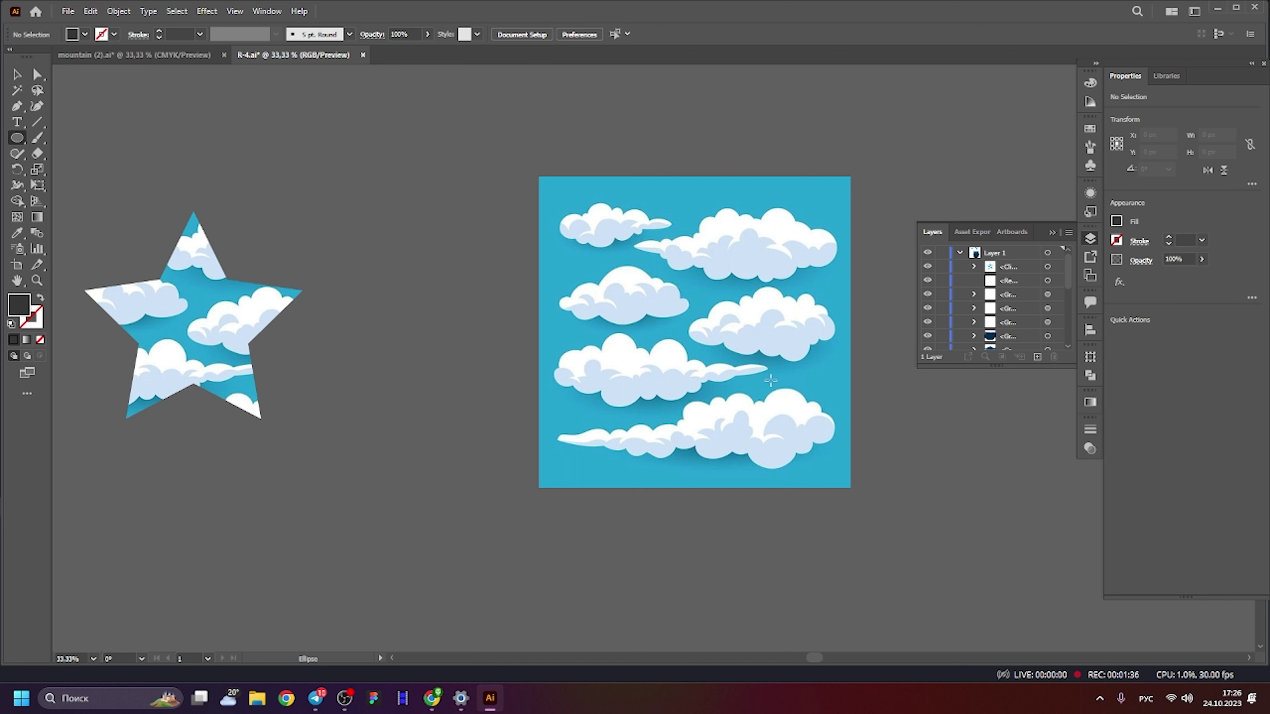
left_click_drag(590, 211, 811, 430)
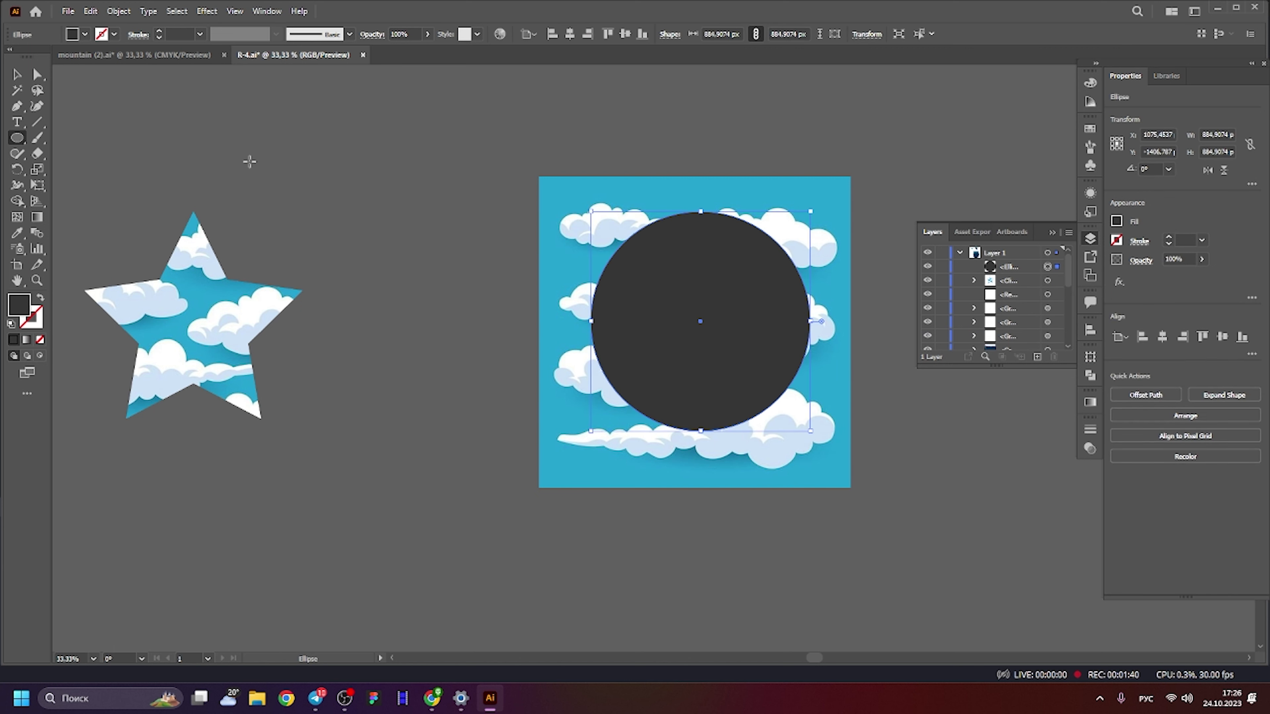
left_click(20, 75)
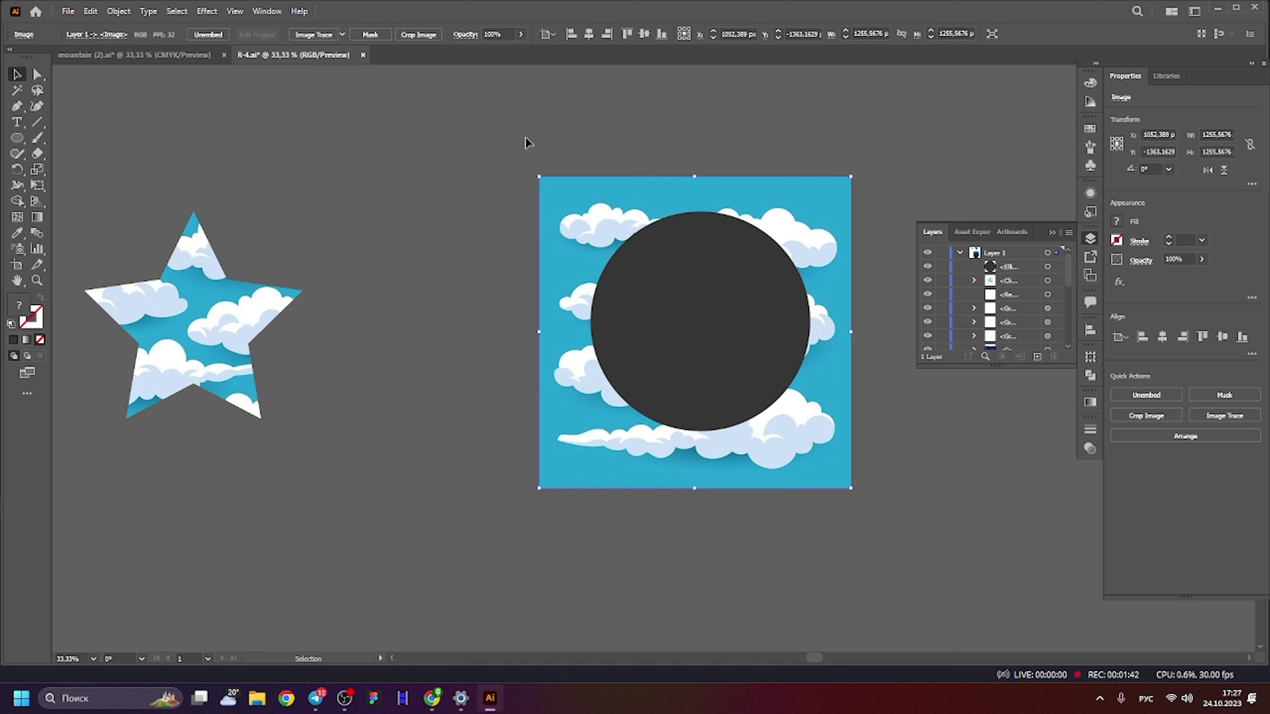
left_click_drag(527, 139, 929, 549)
left_click(918, 501)
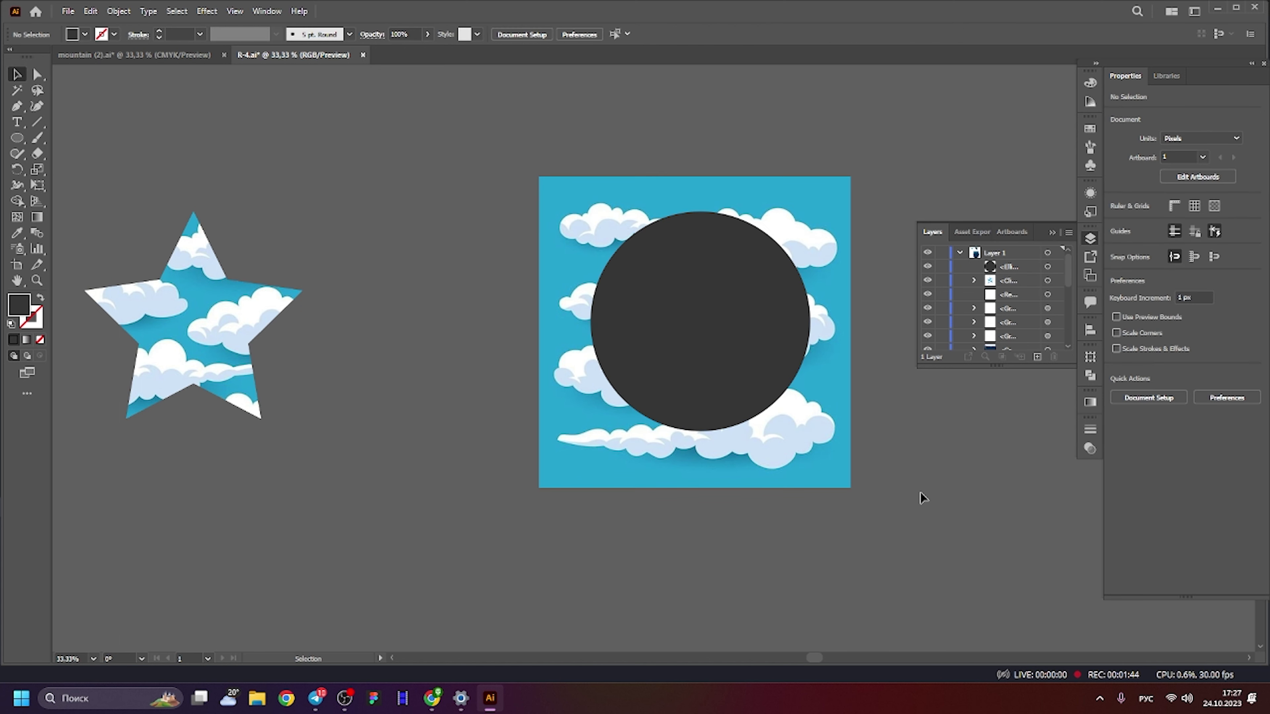
mouse_move(775, 316)
left_mouse_down()
mouse_move(794, 295)
mouse_move(822, 336)
left_mouse_up()
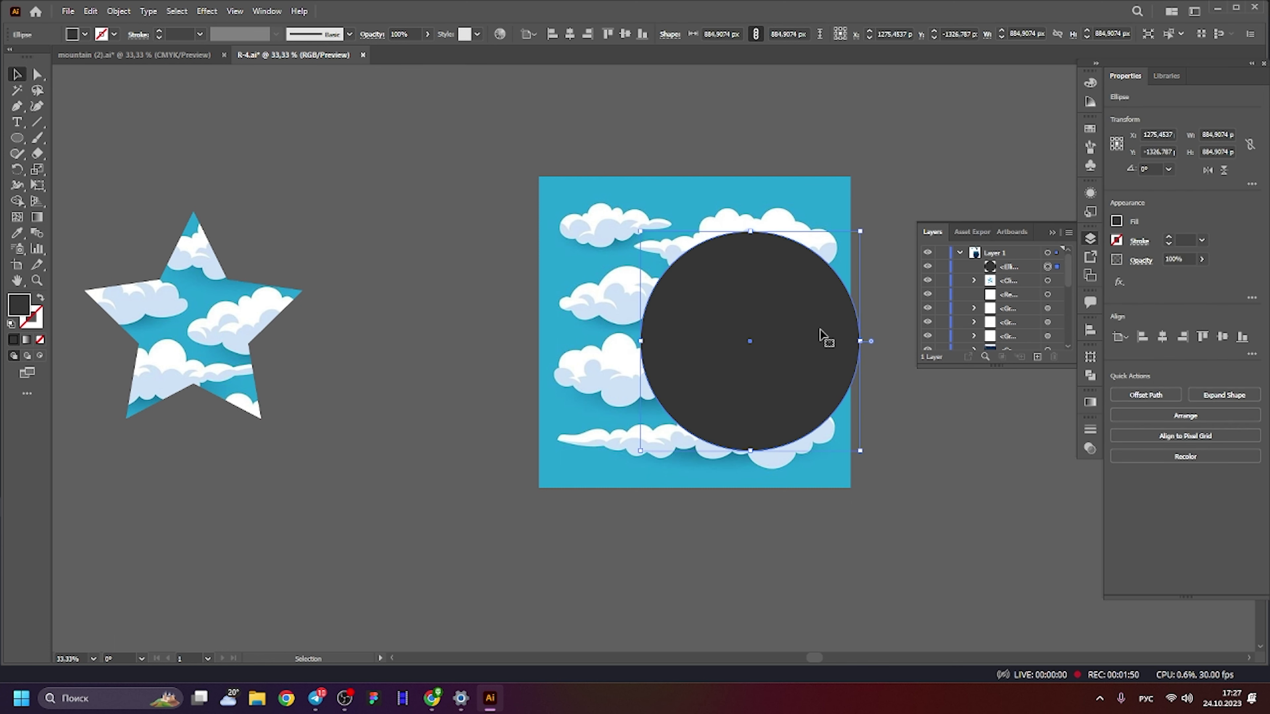
left_click_drag(813, 333, 778, 313)
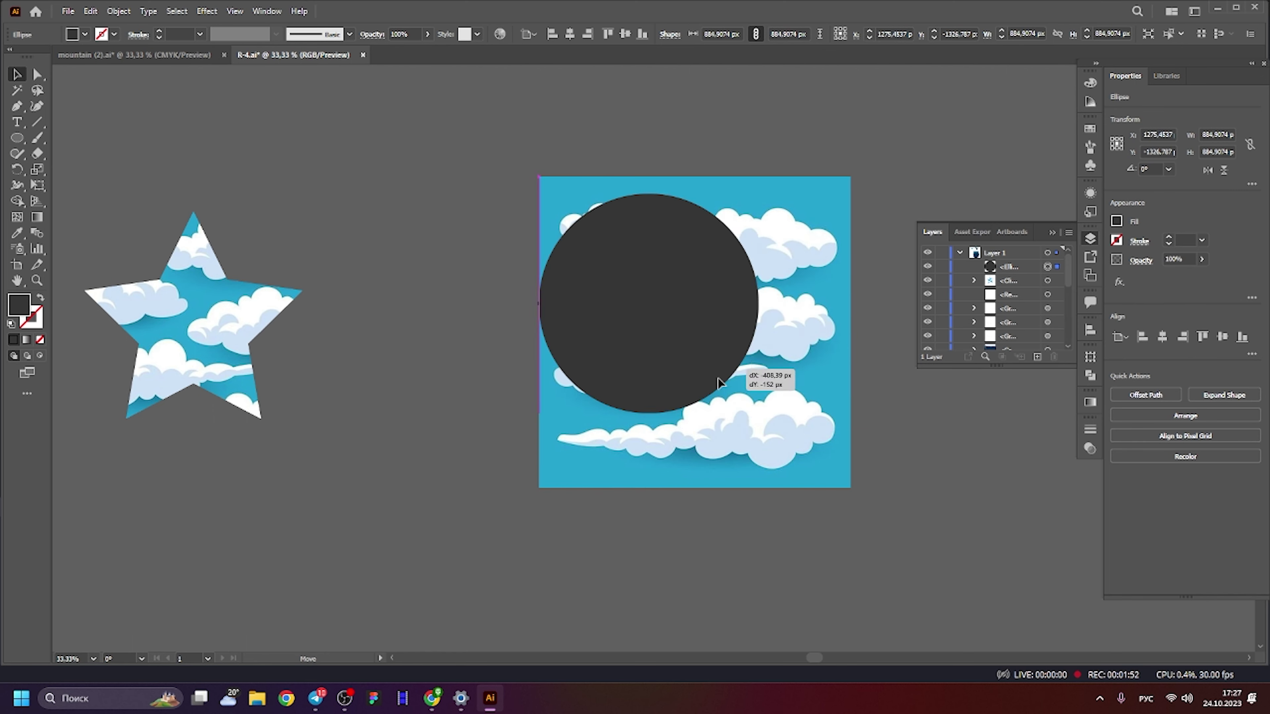
Zoom in and draw a small flat ellipse near the top-left clouds.
left_click(485, 196)
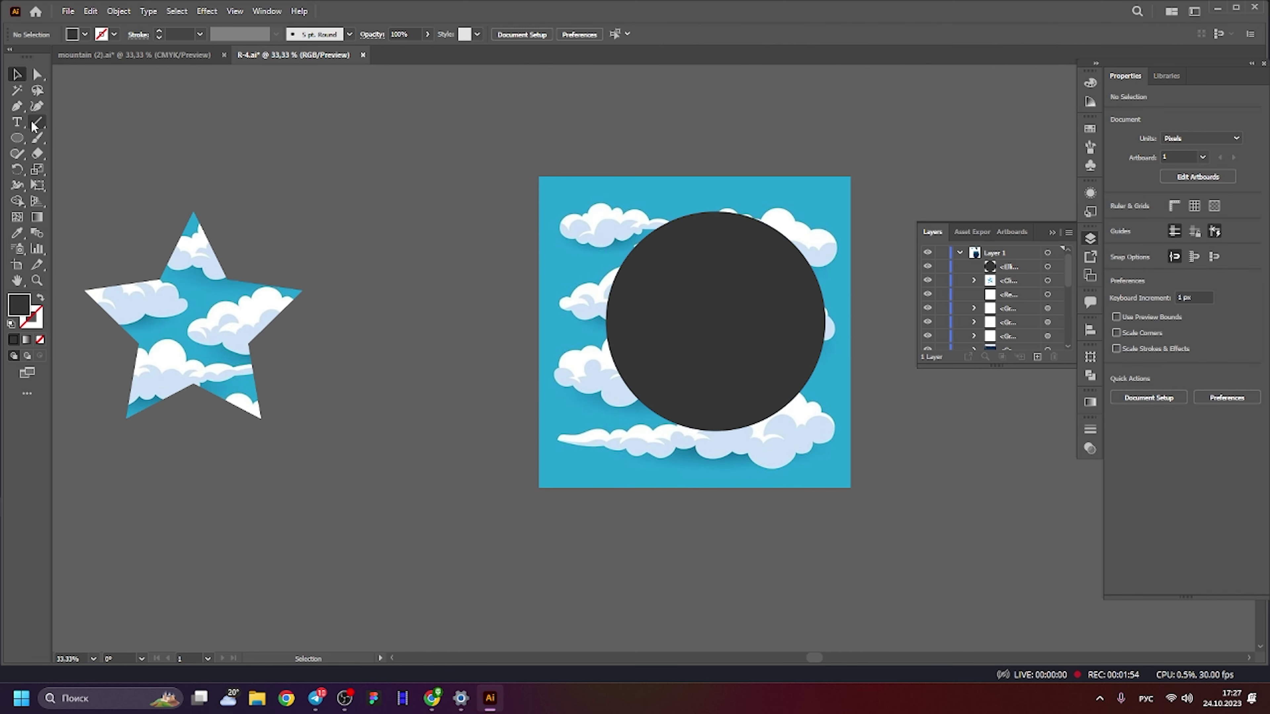
key("l")
key("ctrl+plus")
left_click_drag(466, 199, 495, 205)
Select the dark circle and cloud square and clip the clouds into the circle.
key("v")
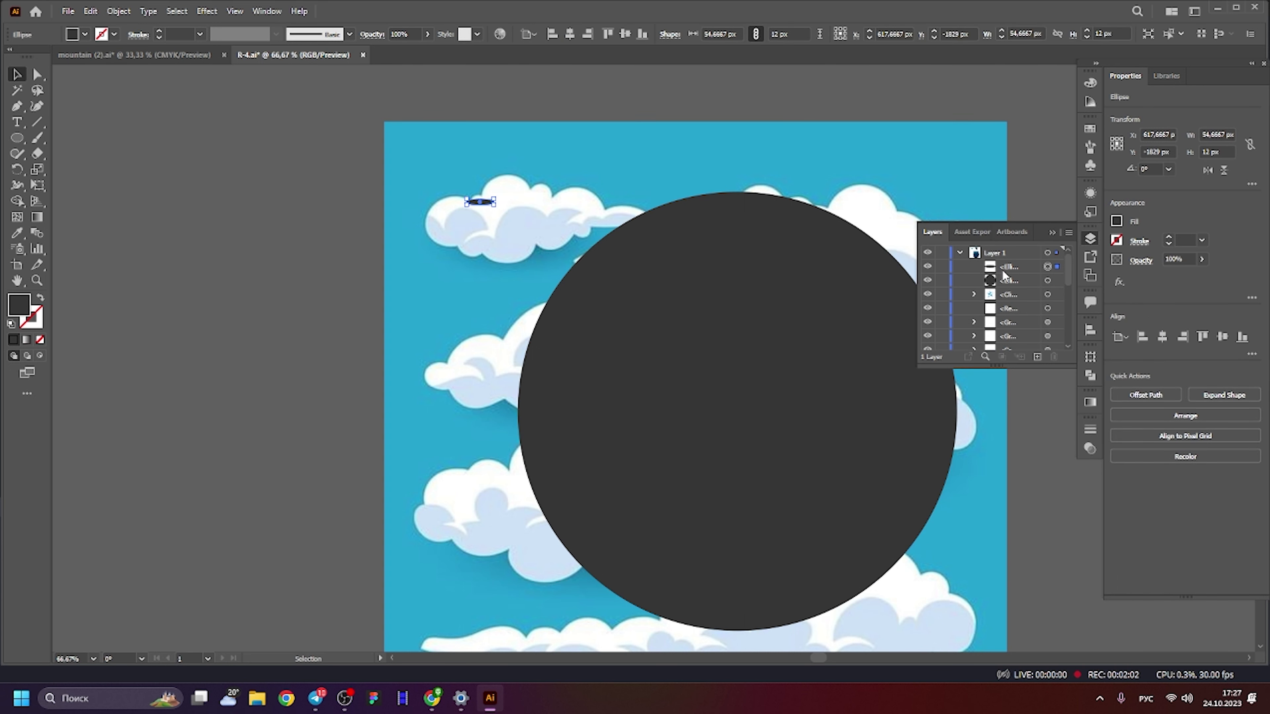
left_click(1016, 267)
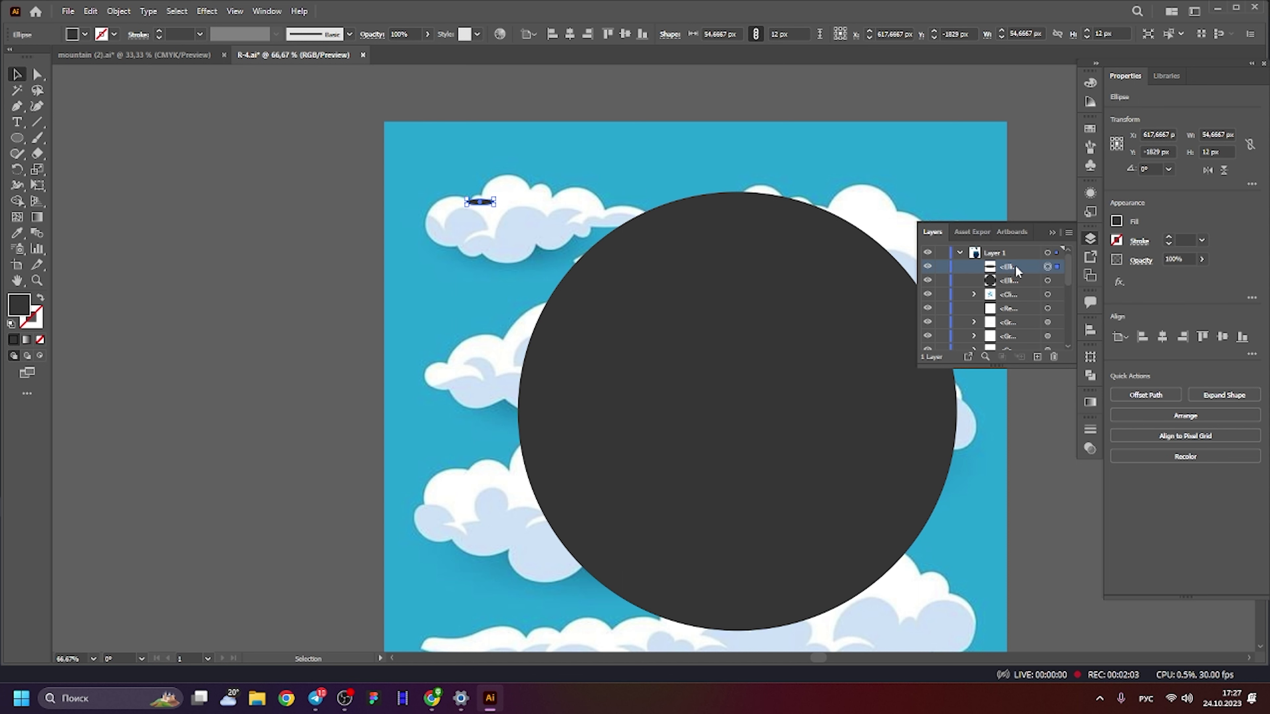
left_click(288, 136)
key("ctrl+minus")
left_click(661, 297)
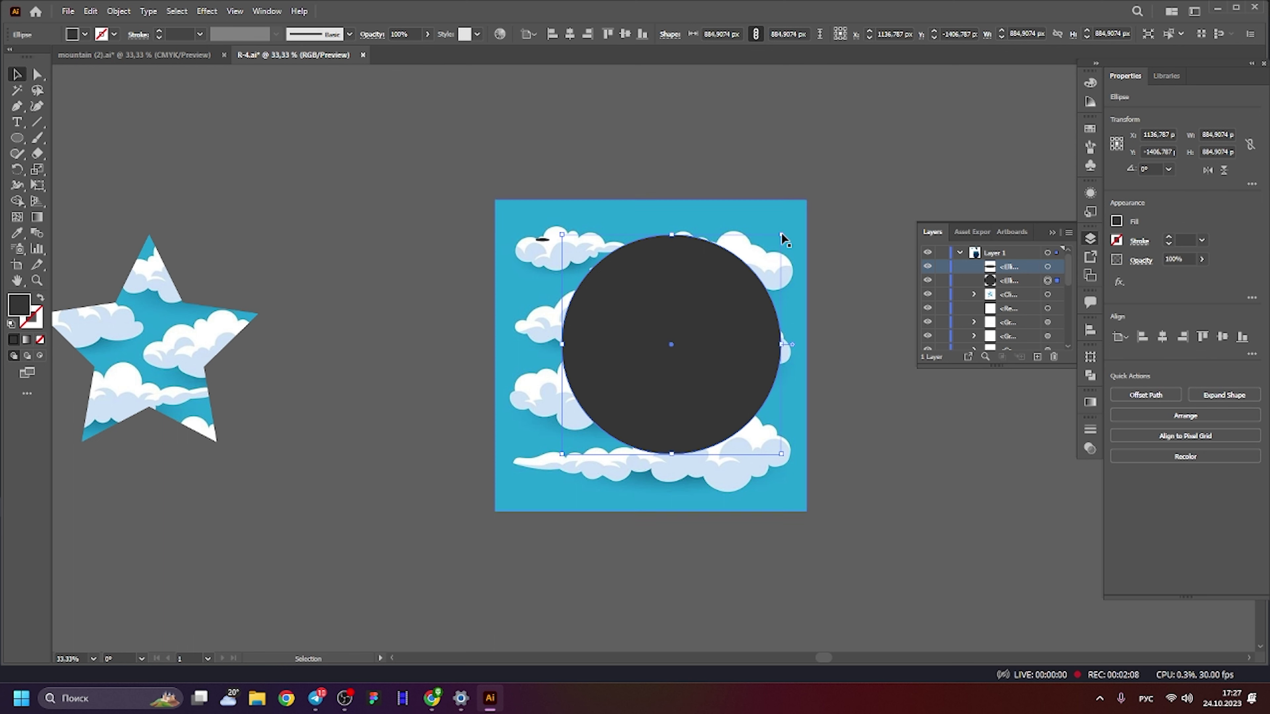
left_click(589, 445, "shift")
right_click(621, 354)
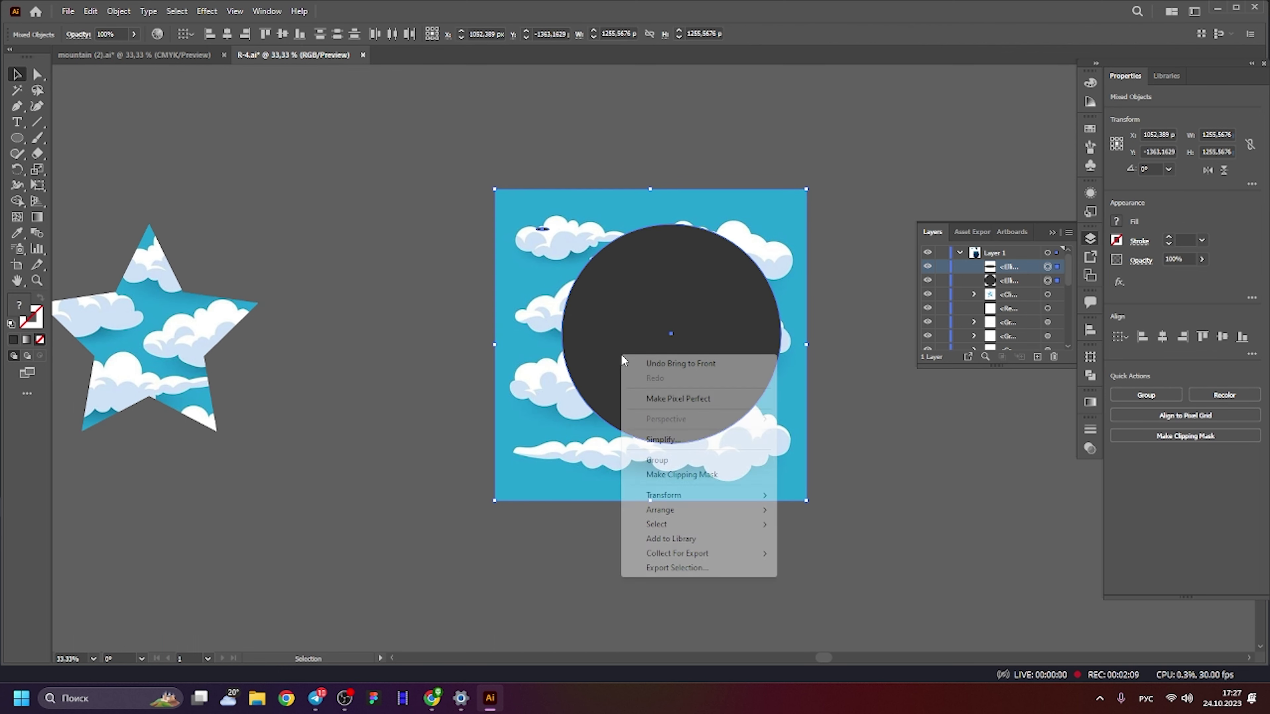
left_click(665, 475)
left_click(650, 251)
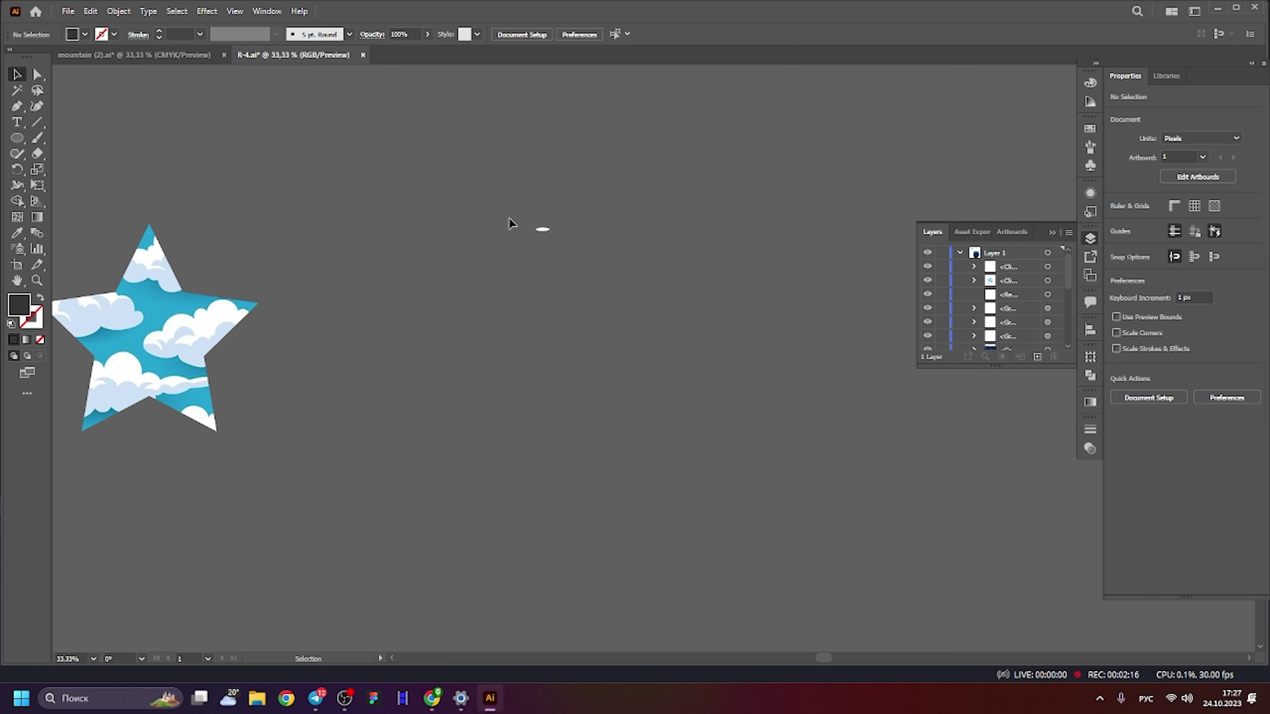
Undo the circle mask, reselect the circle and cloud square, and clip them again.
key("ctrl+z")
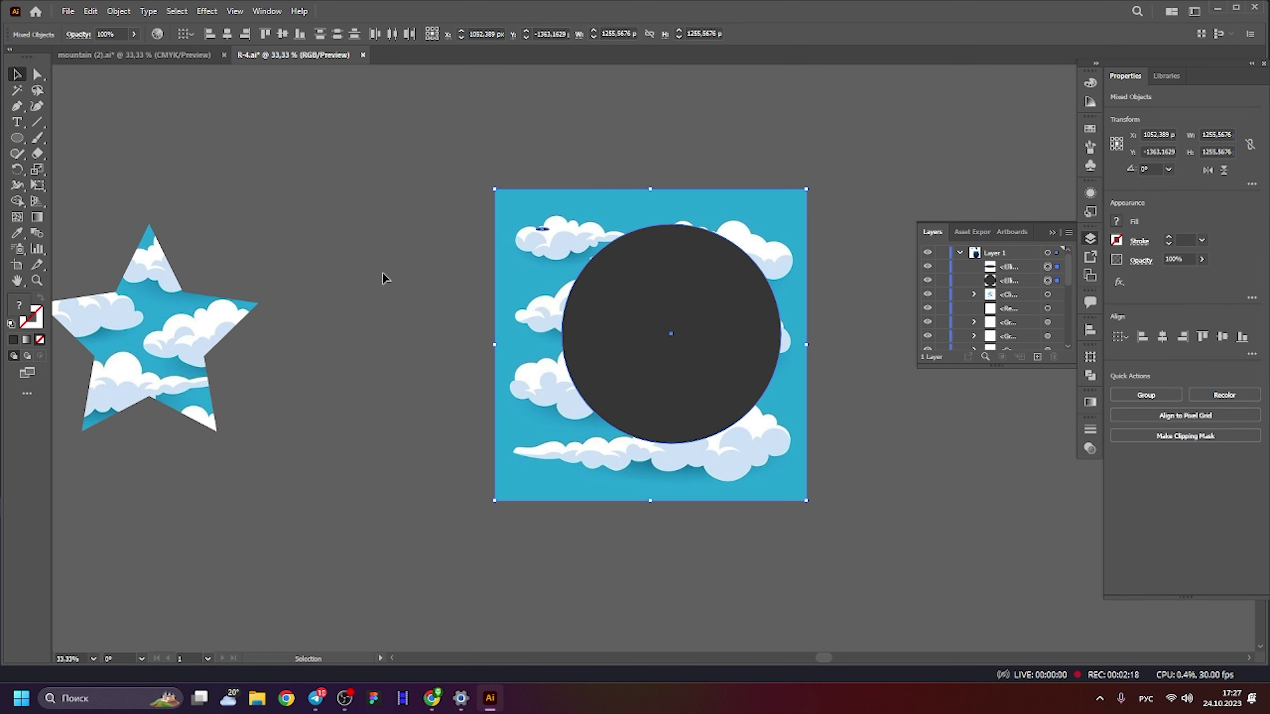
left_click(649, 329)
key("a")
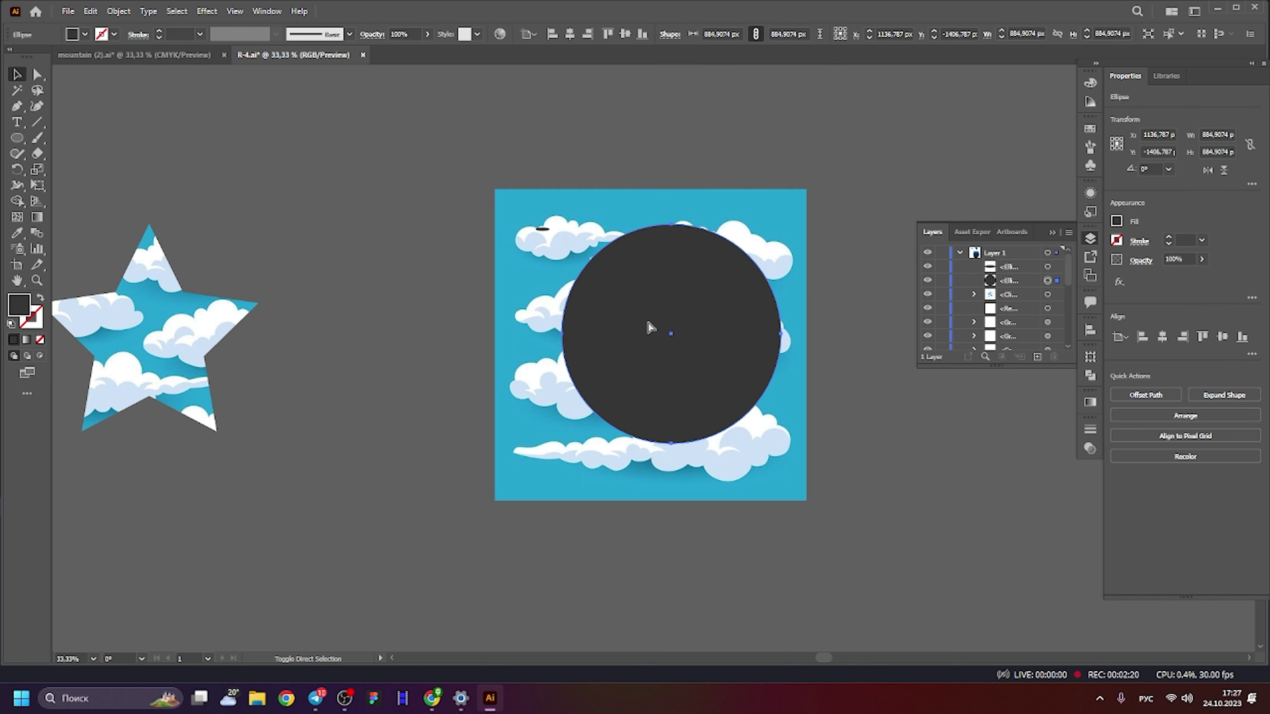
key("v")
left_click(797, 467, "shift")
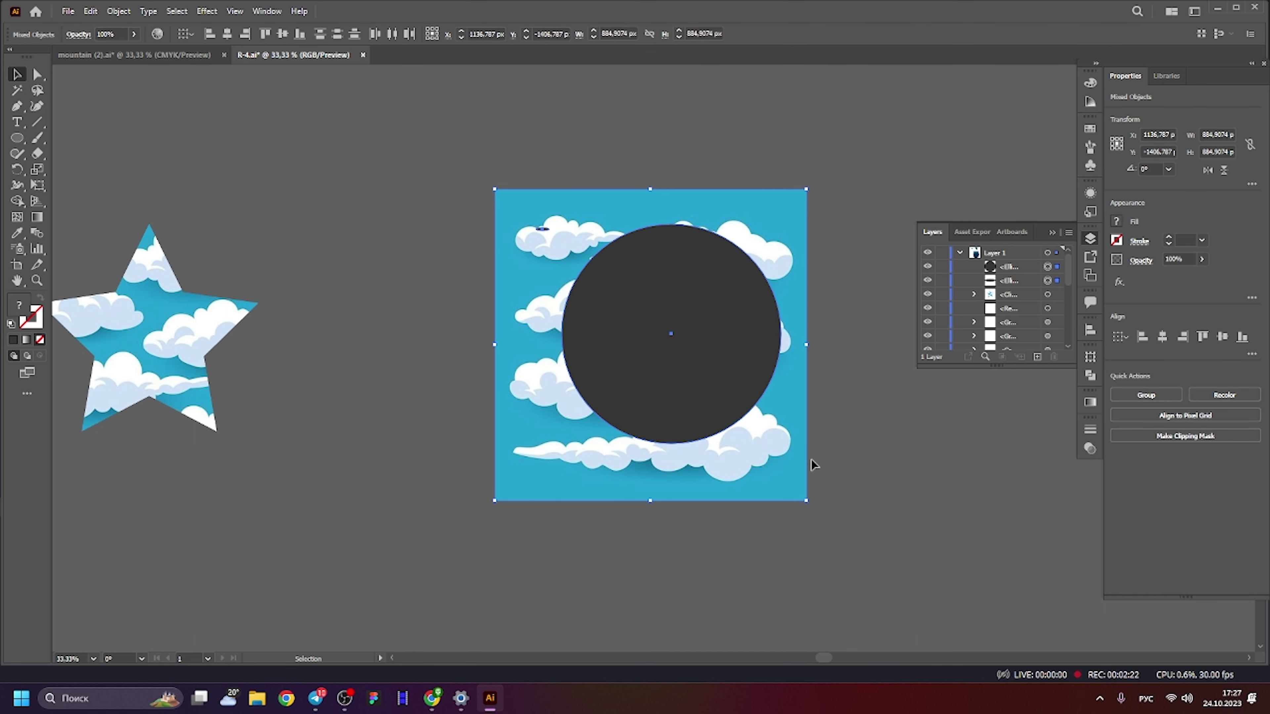
right_click(689, 293)
left_click(756, 416)
Scroll back to the mountain scene and select its sky rectangle.
left_click(820, 403)
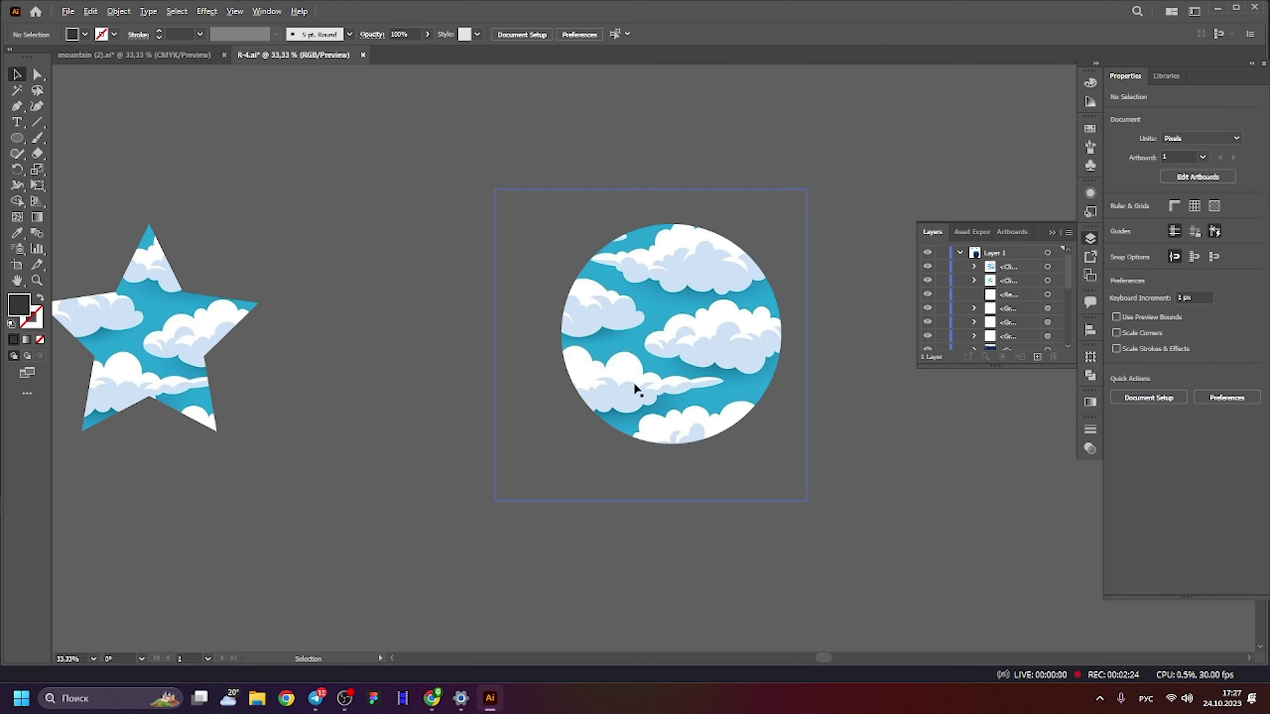
scroll(643, 415, "up", 1)
scroll(603, 331, "down", 1)
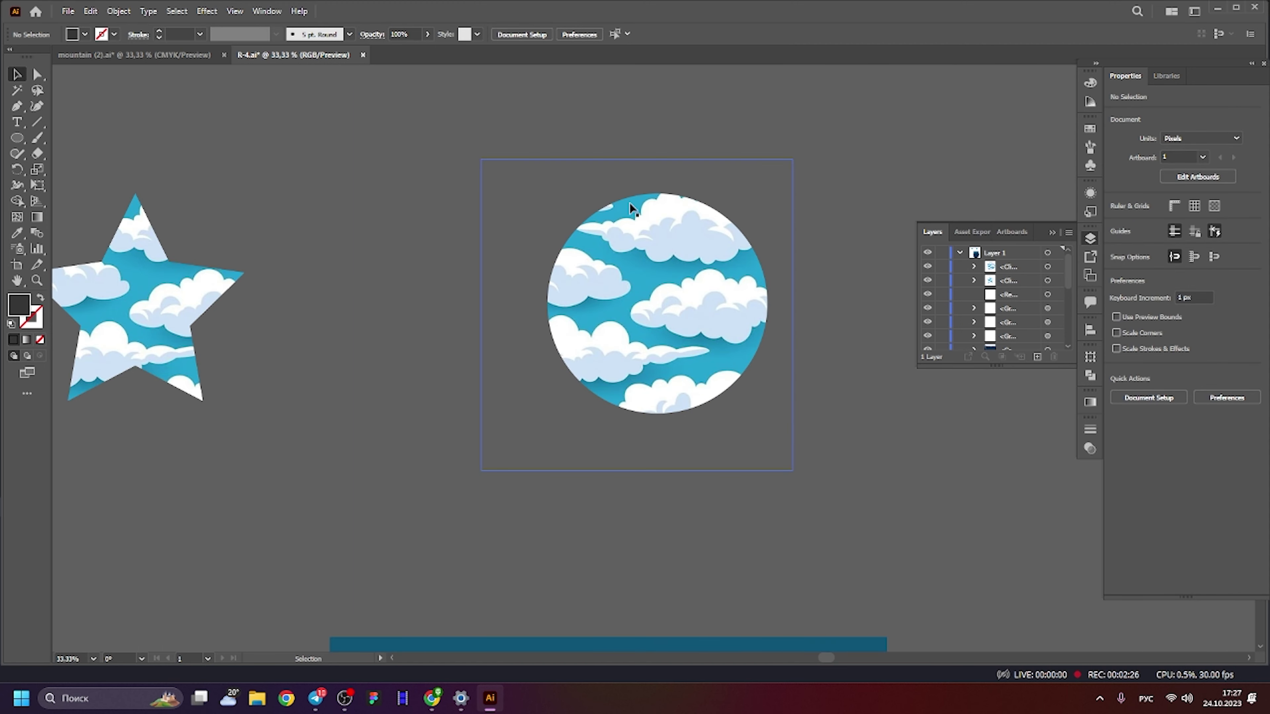
scroll(689, 315, "down", 2)
scroll(650, 290, "down", 3)
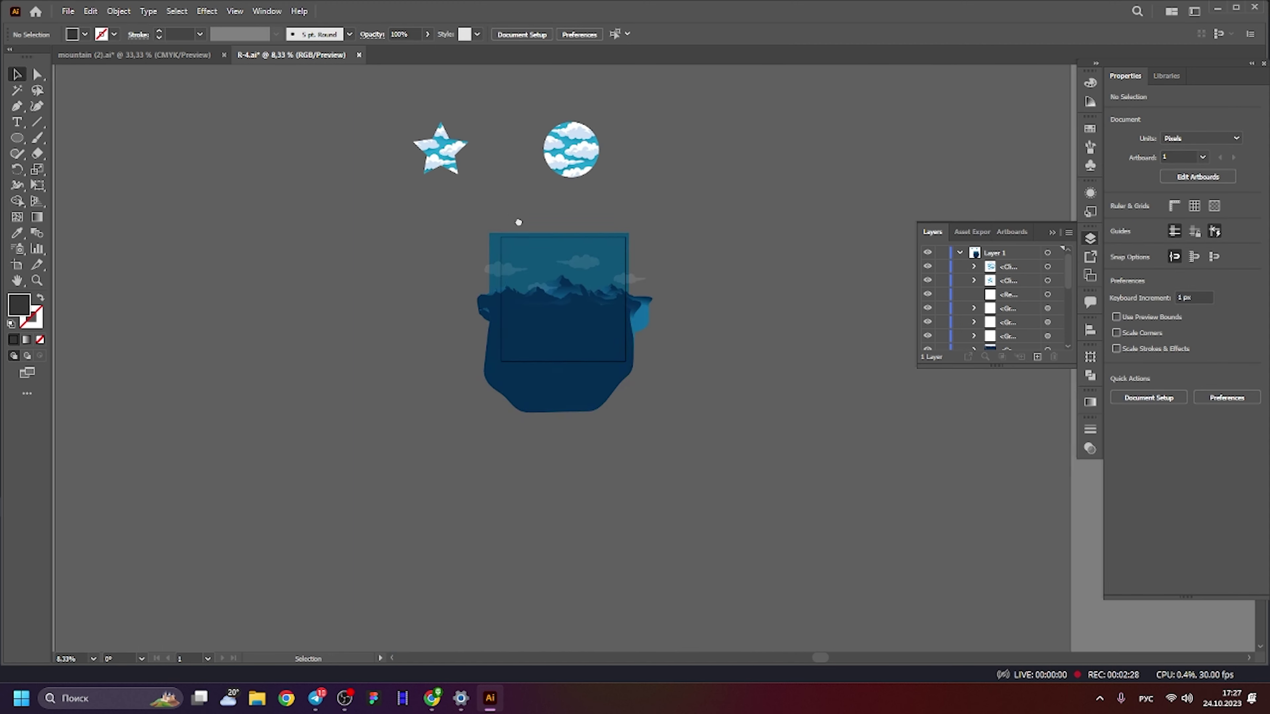
scroll(654, 252, "up", 1)
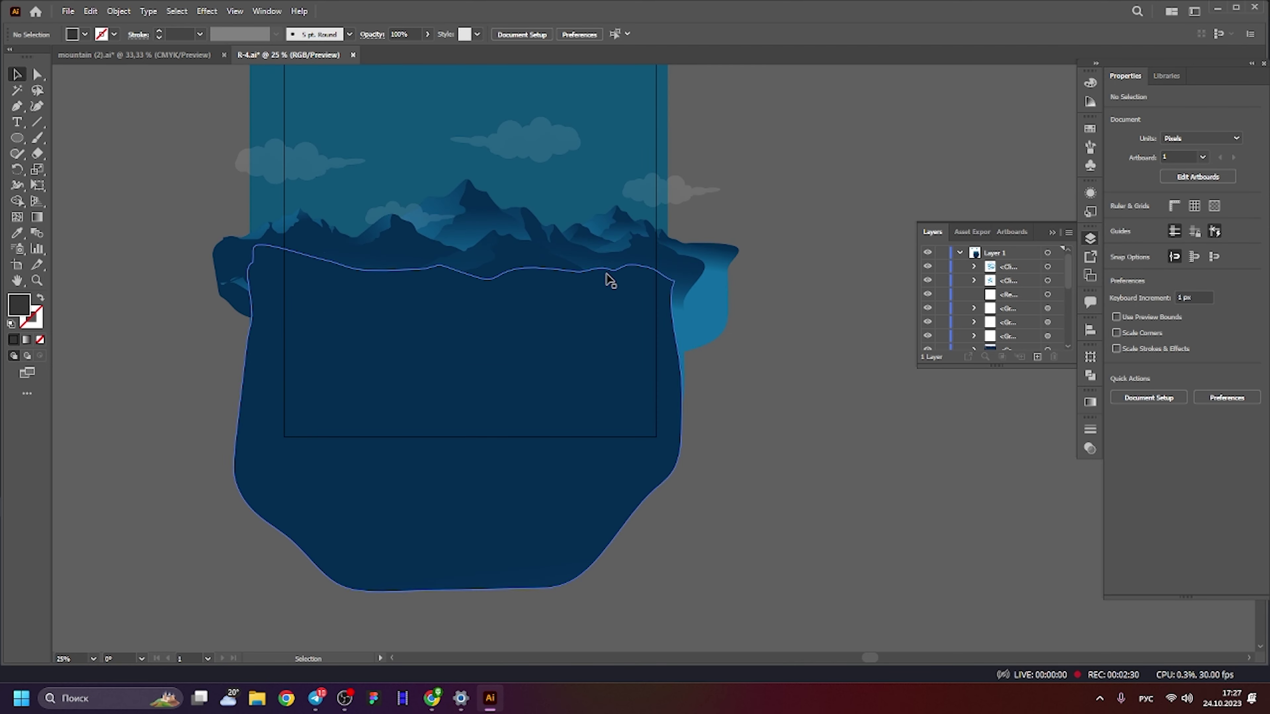
scroll(650, 271, "up", 1)
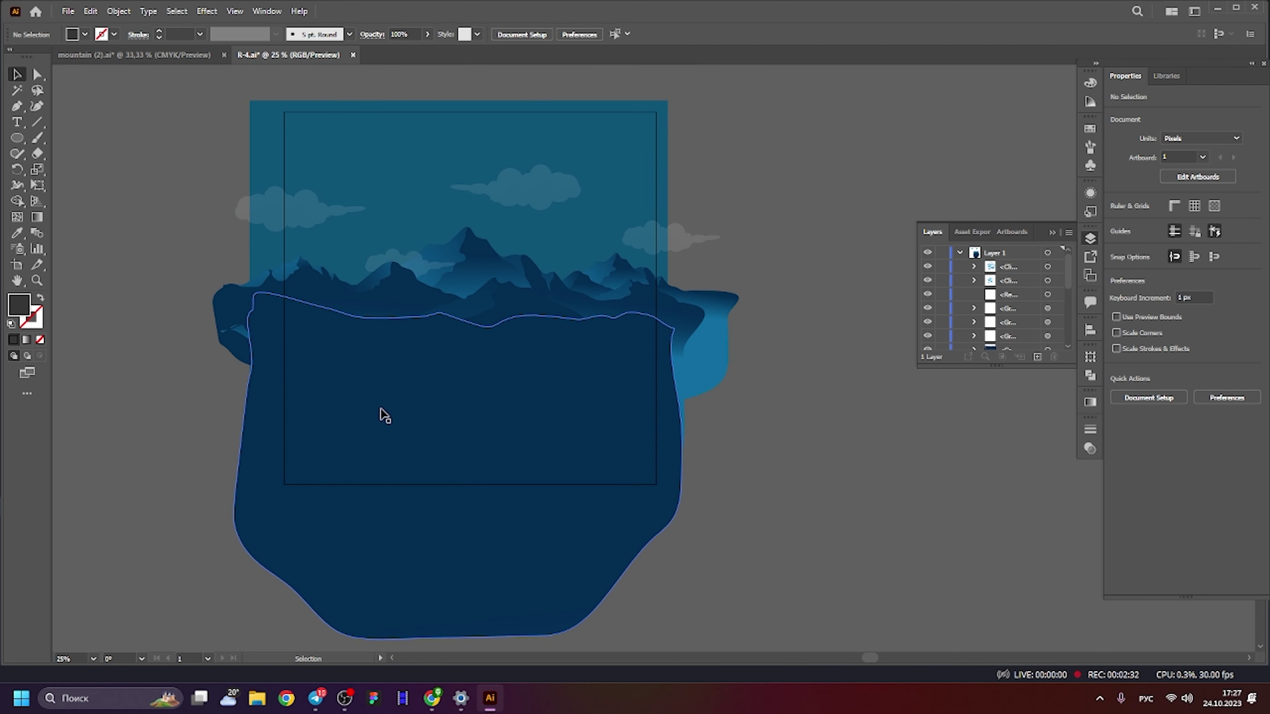
left_click(344, 160)
left_click(770, 147)
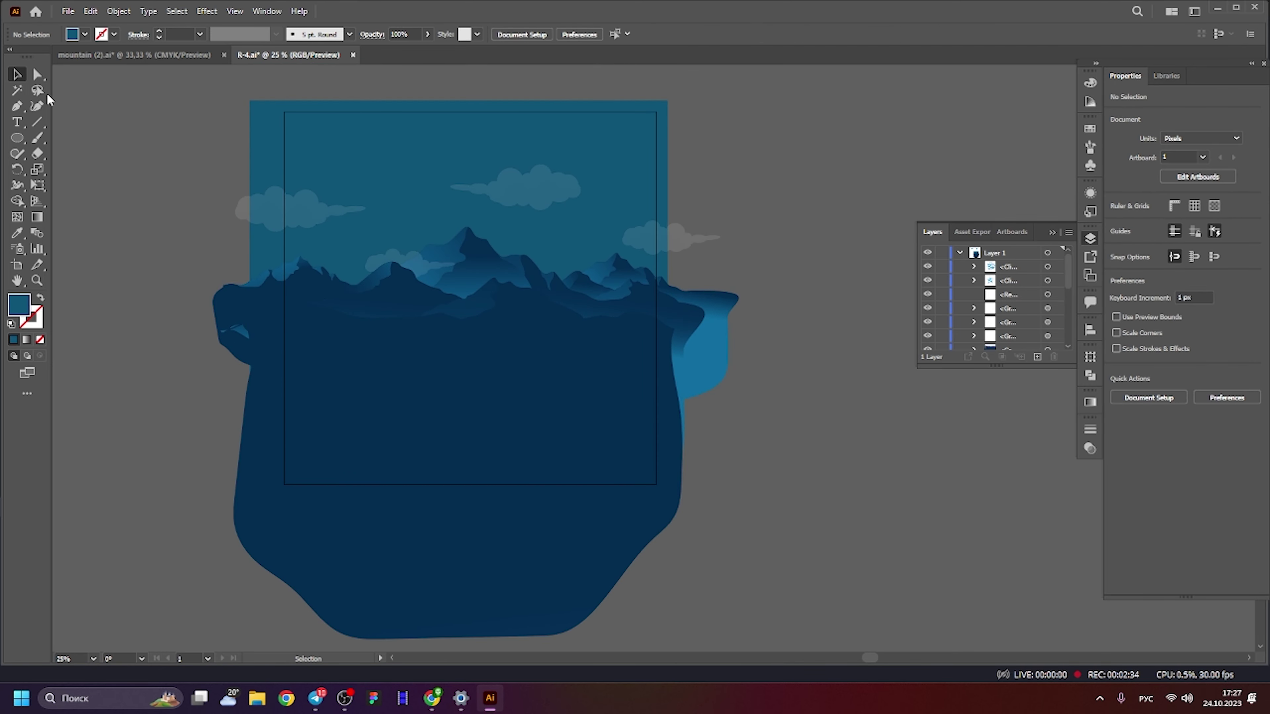
left_click_drag(16, 138, 75, 138)
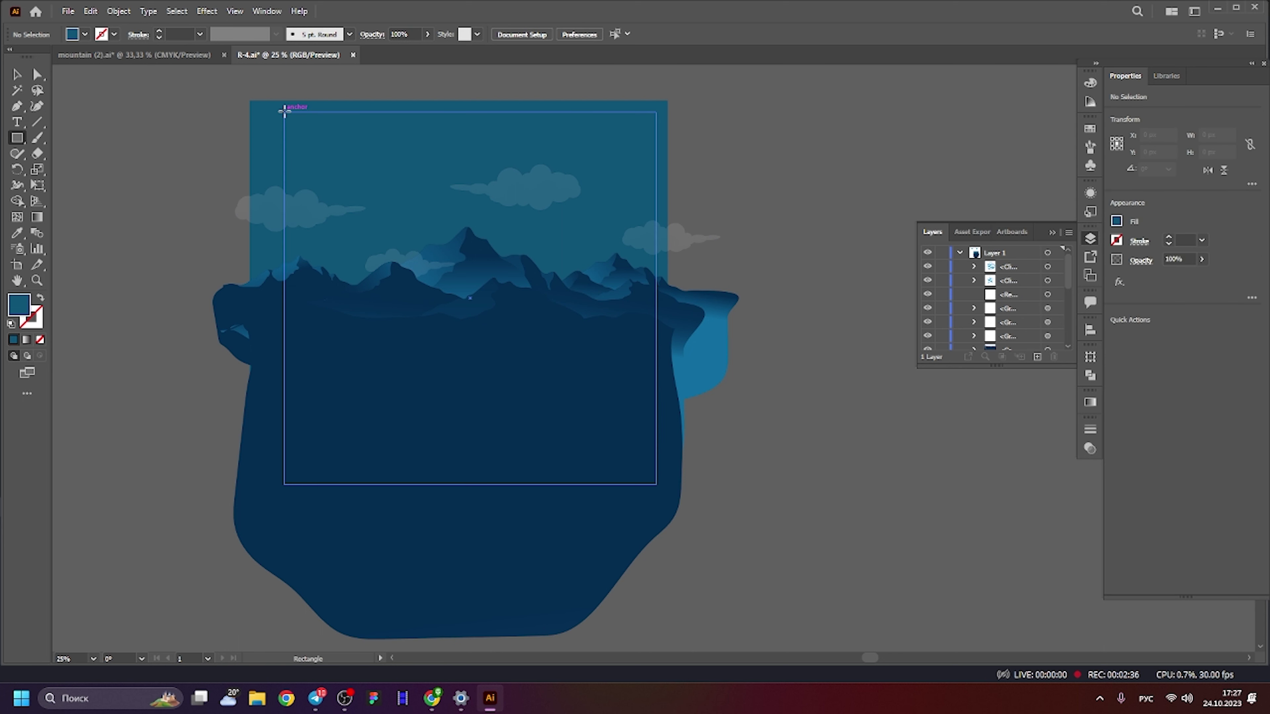
left_click(16, 74)
Set fill to None and draw an unfilled rectangle over the artboard, then inspect the artboard.
left_click(264, 105)
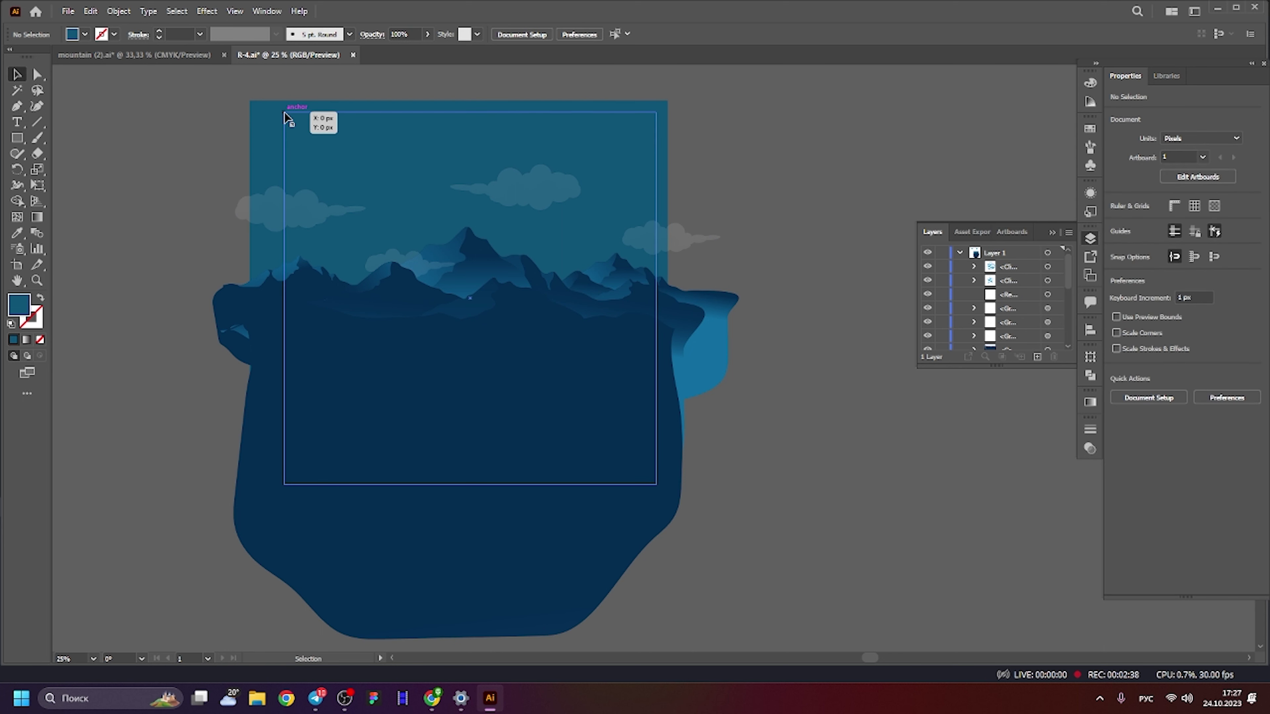
left_click(207, 121)
left_click(17, 138)
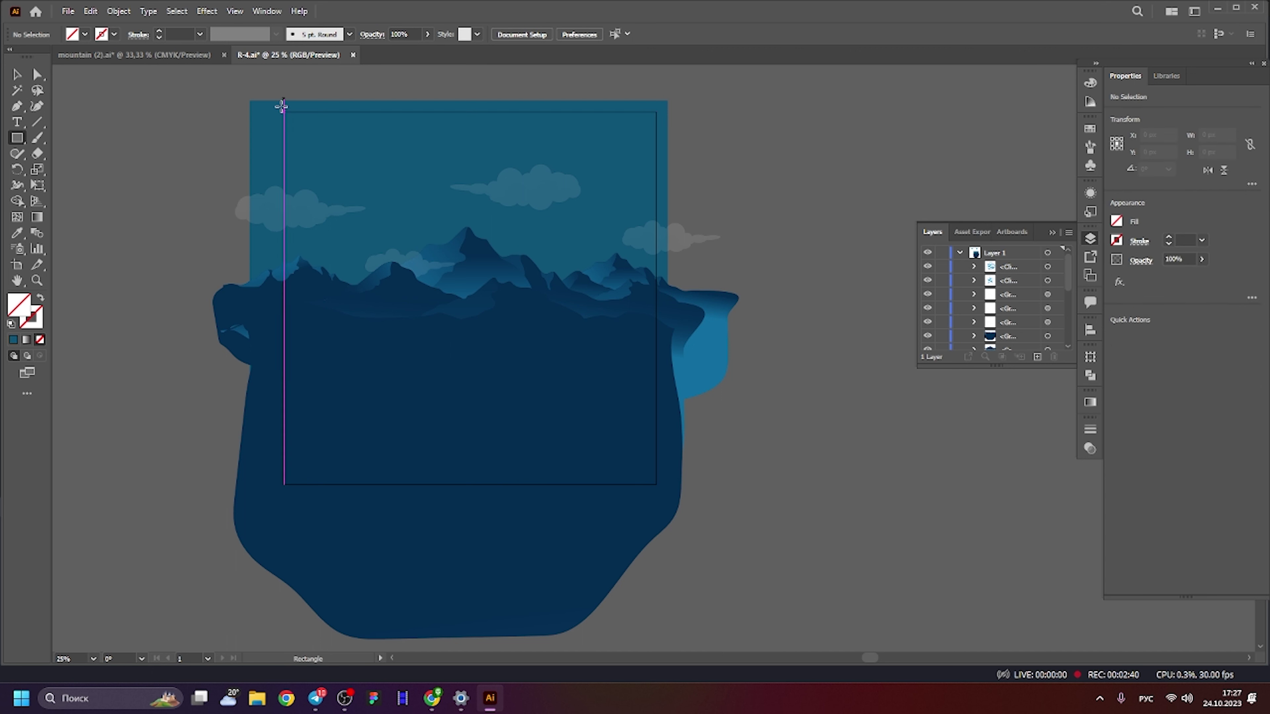
left_click_drag(285, 112, 653, 482)
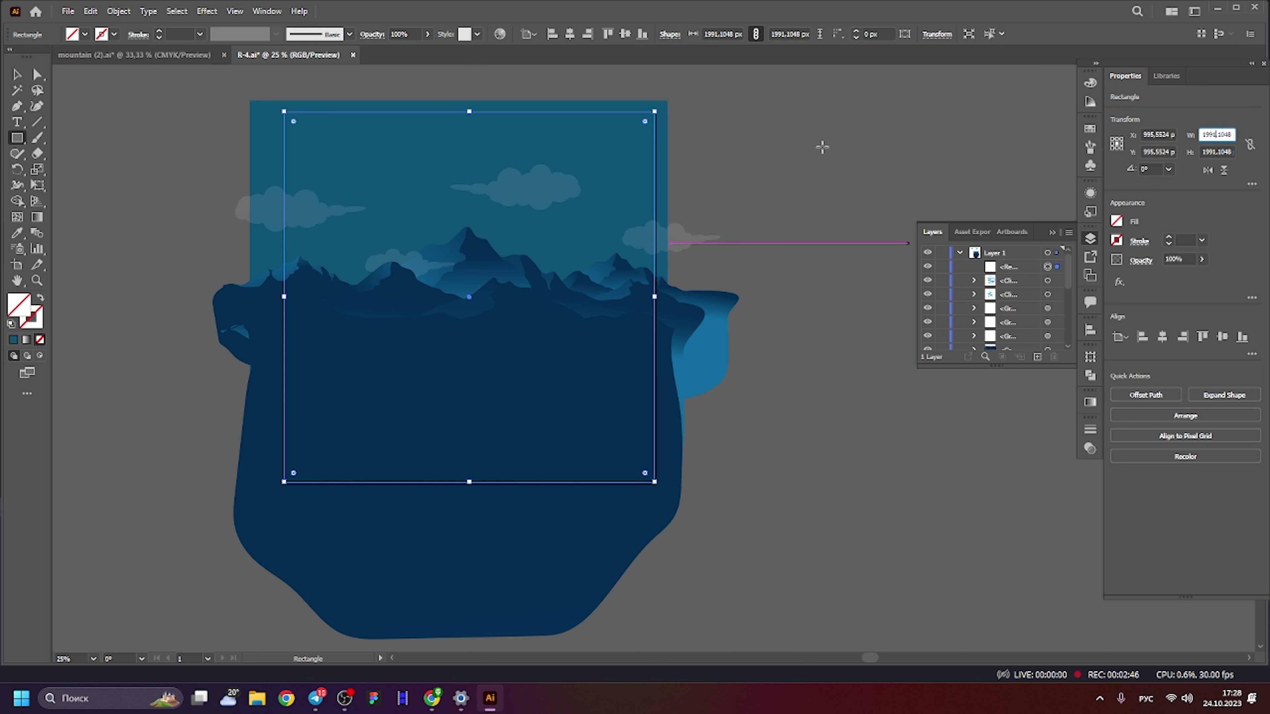
key("v")
left_click(70, 92)
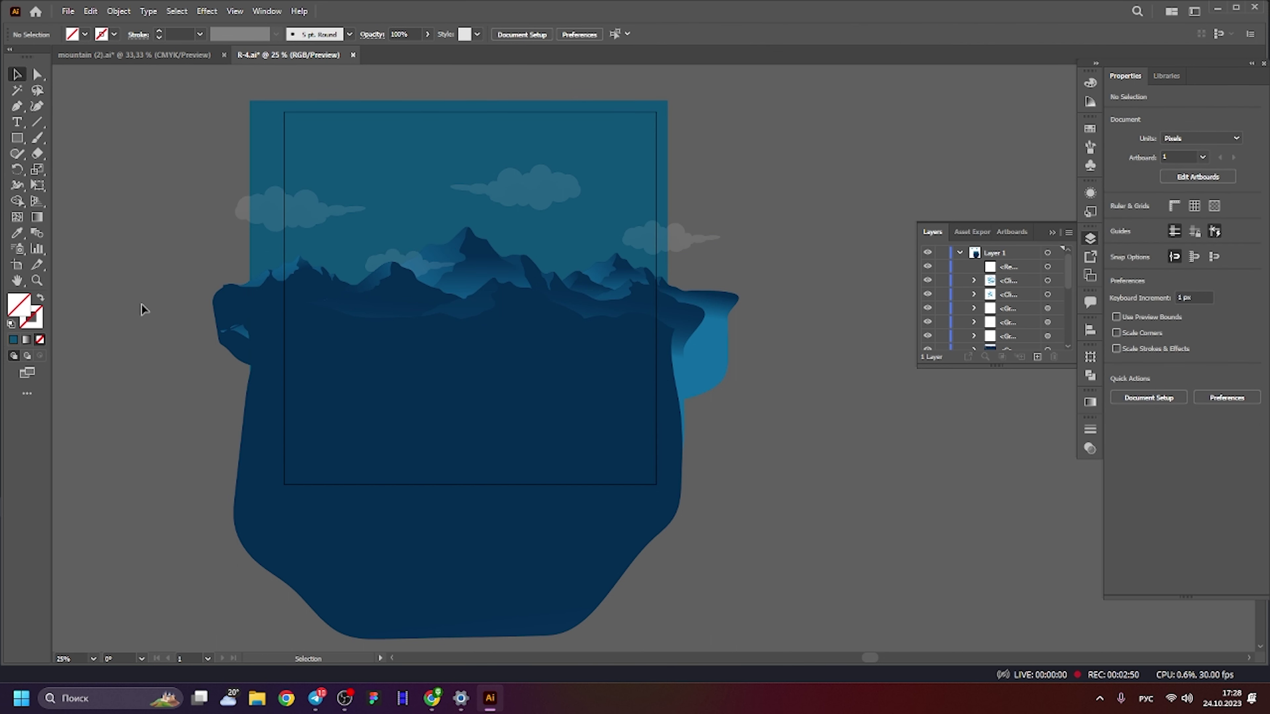
left_click(18, 270)
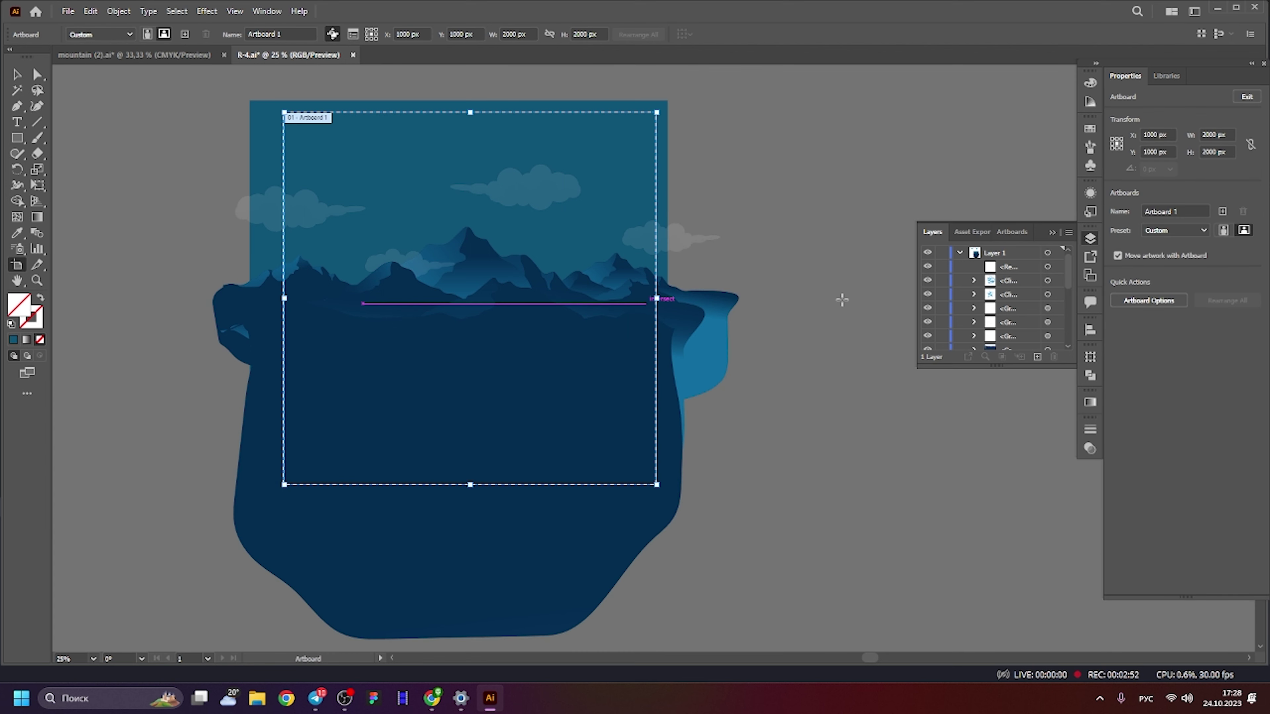
Size the frame rectangle to 2000 × 2000 px and centre it horizontally and vertically.
left_click(1221, 135)
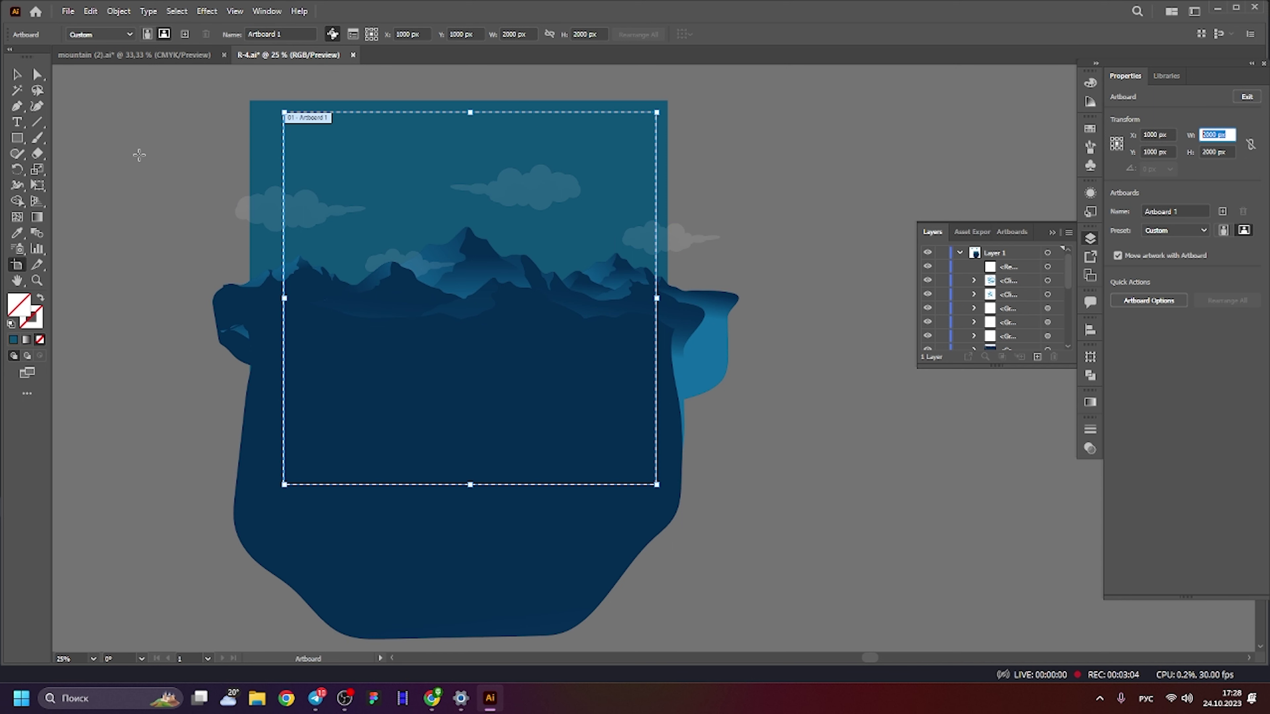
left_click(17, 75)
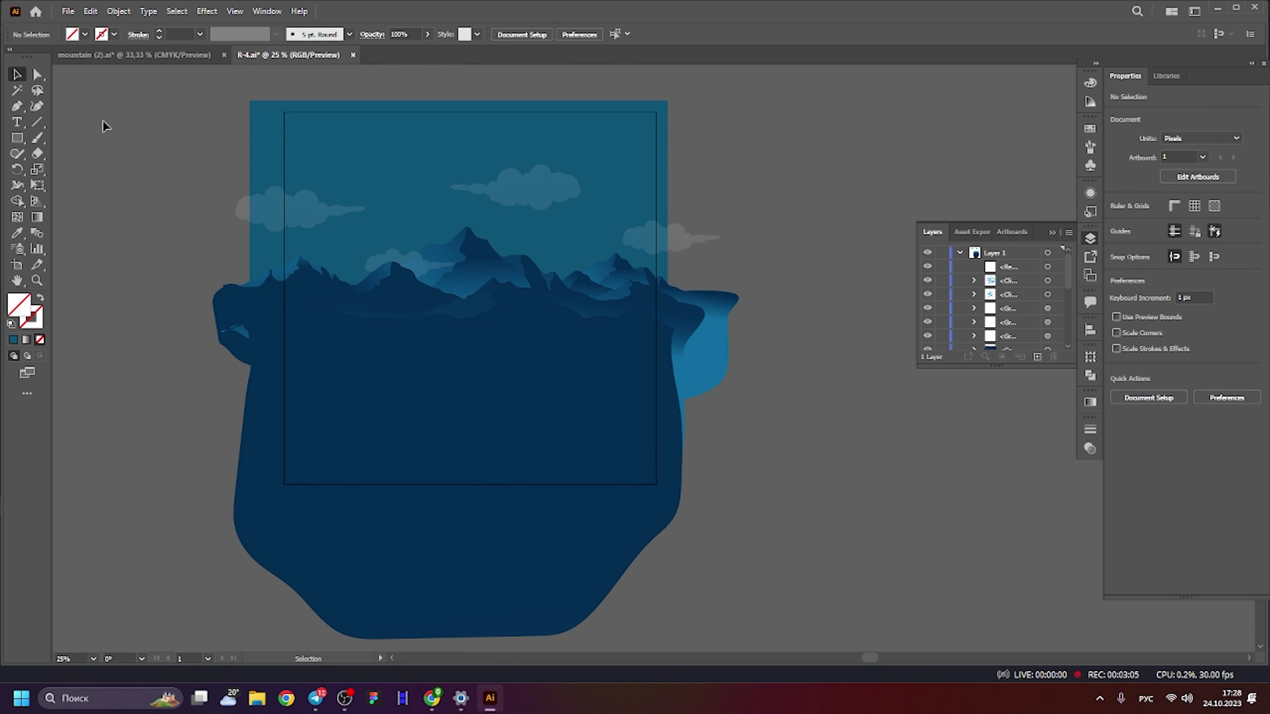
left_click(352, 114)
left_click(1218, 134)
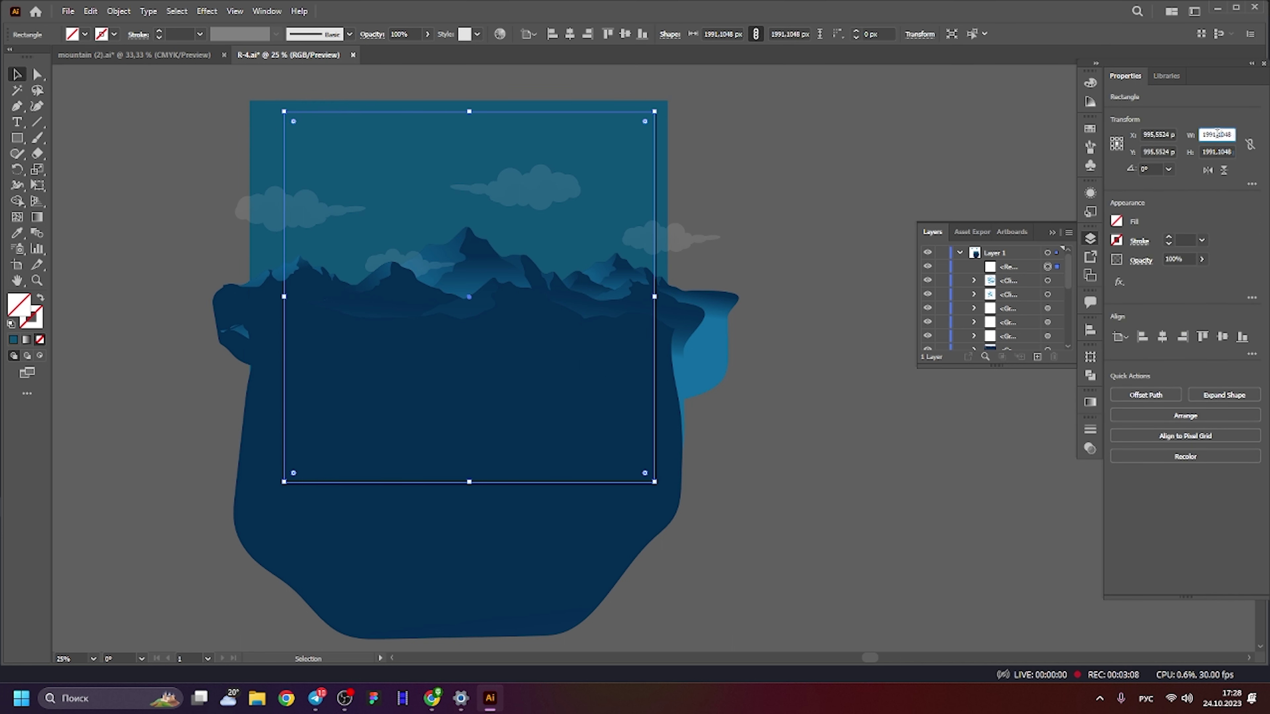
double_click(1217, 134)
type("2000")
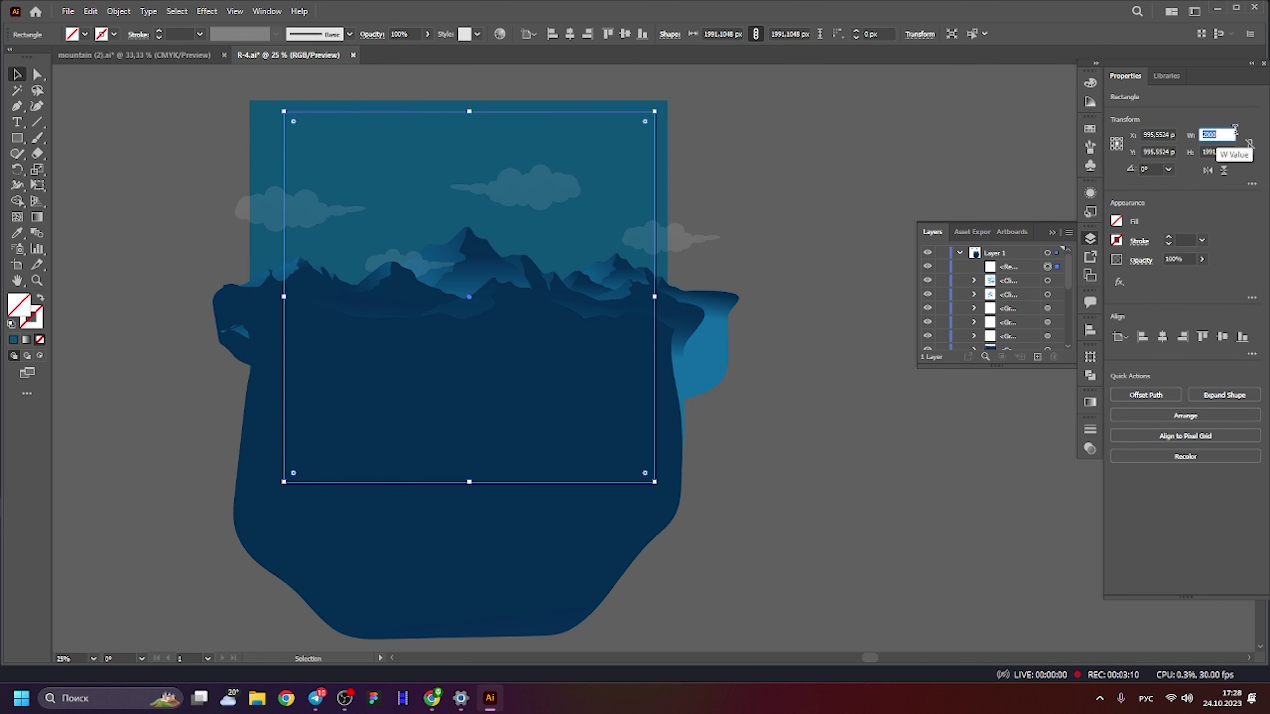
left_click(1220, 151)
type("2000")
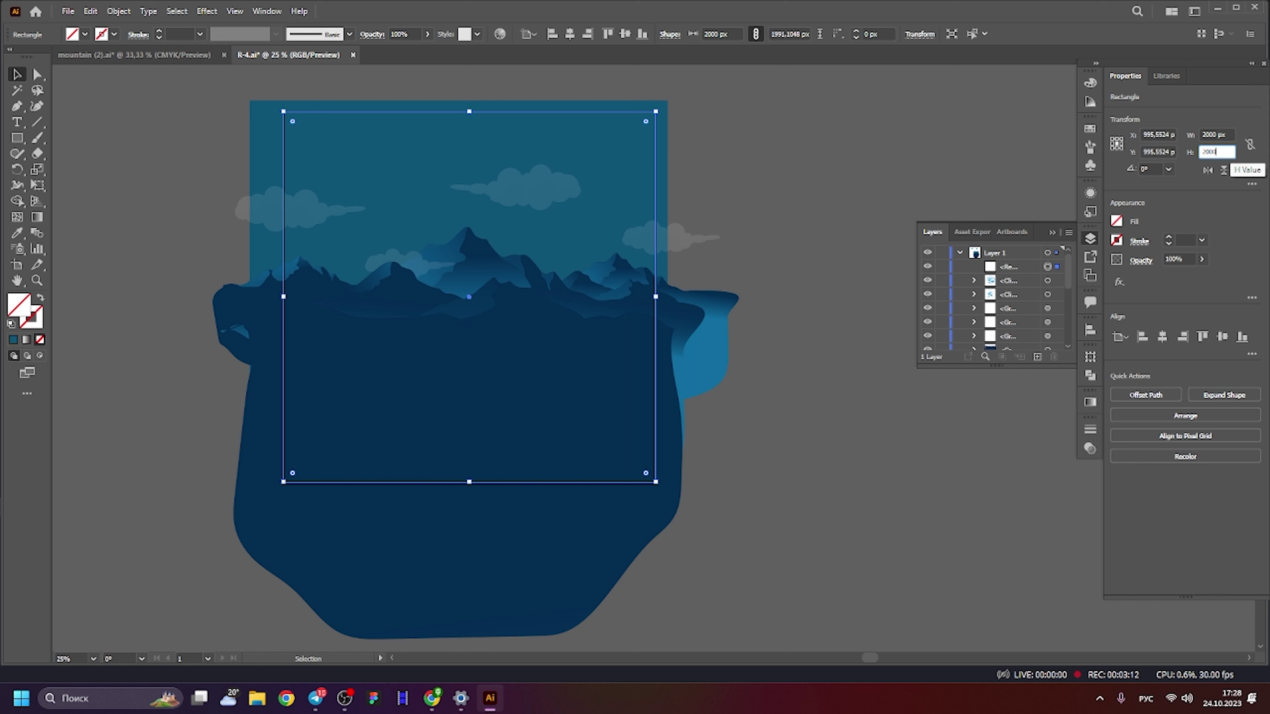
key("Tab")
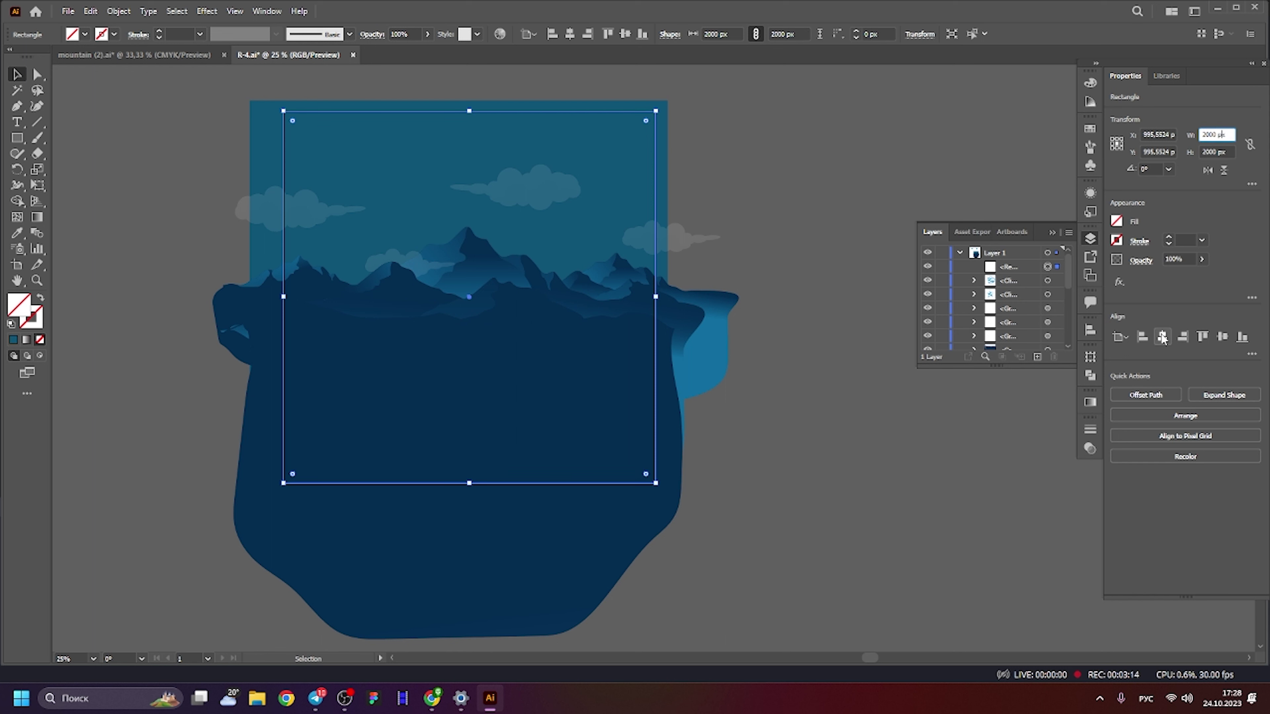
left_click(1163, 339)
left_click(1223, 338)
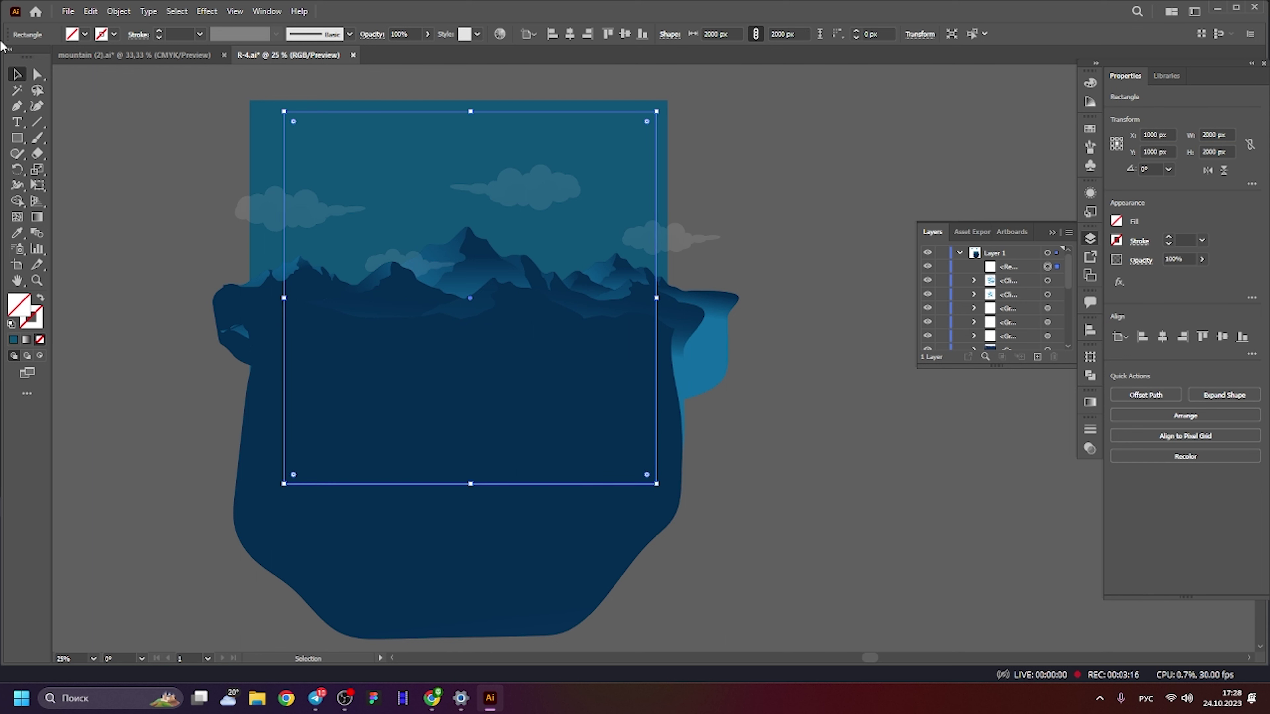
left_click(1030, 274)
Select all the artwork with Ctrl+A and clip it to the frame rectangle.
scroll(595, 204, "down", 2)
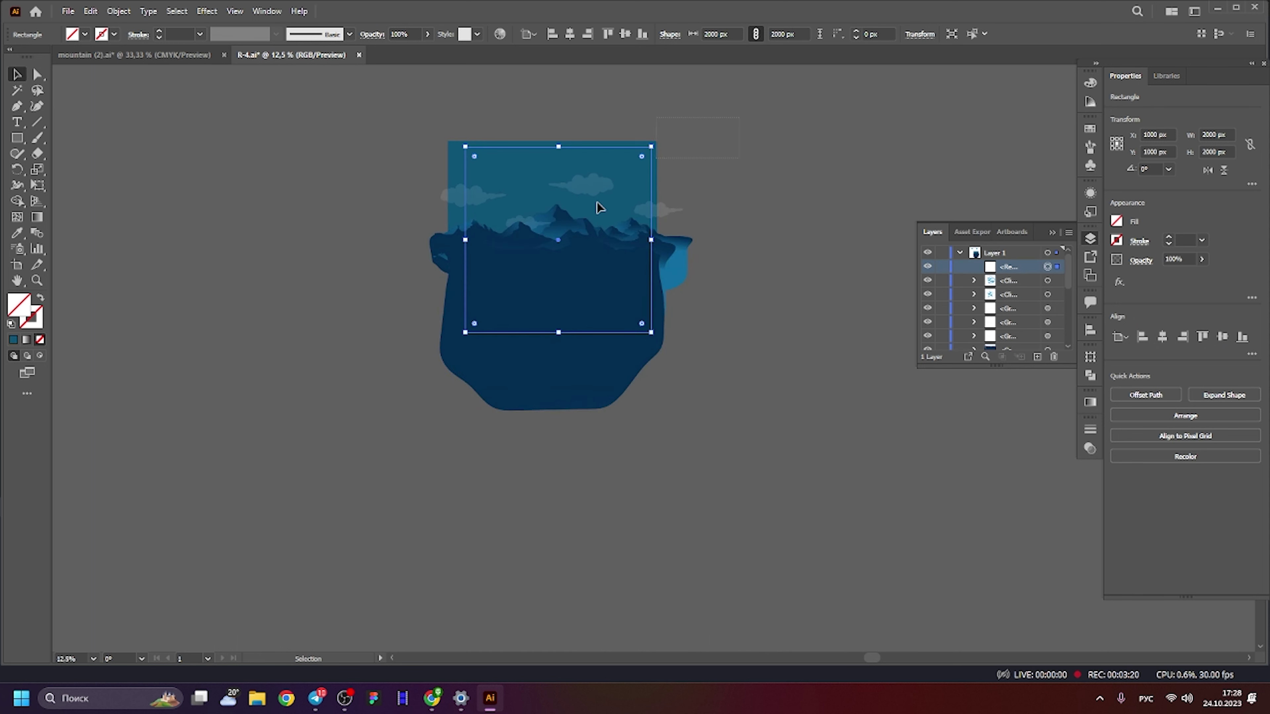
key("ctrl+a")
right_click(530, 269)
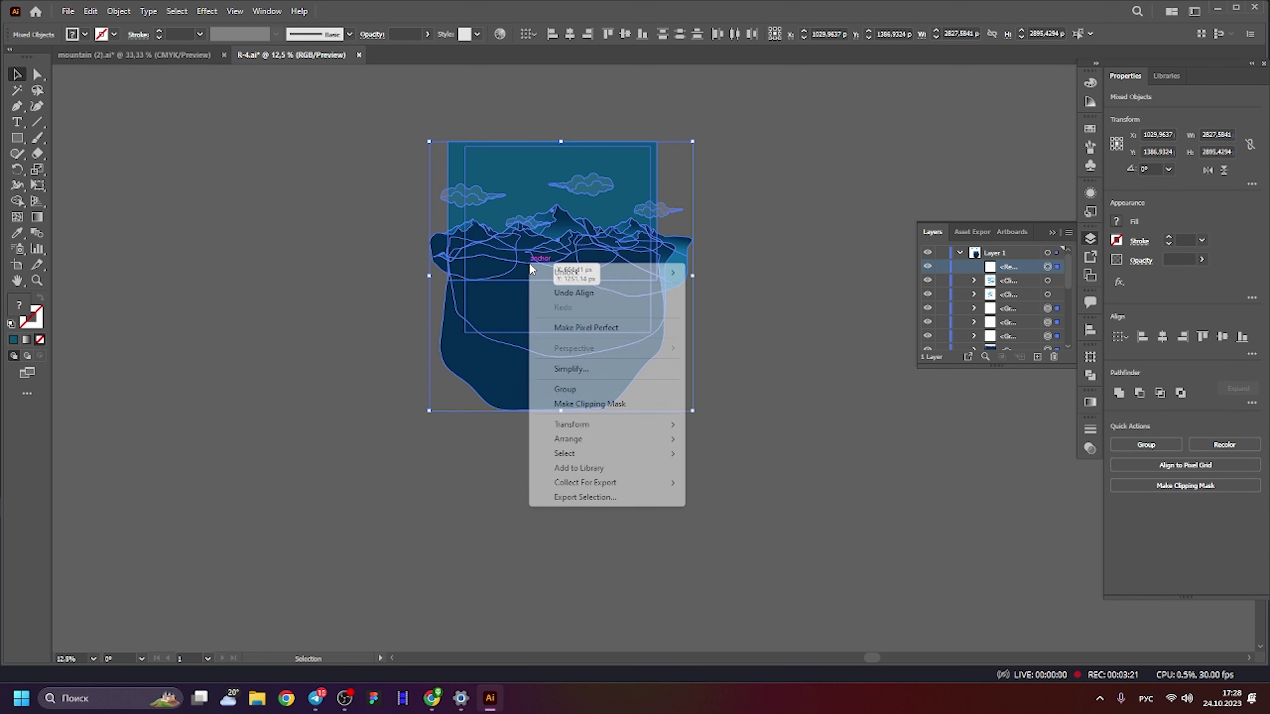
left_click(583, 404)
left_click(773, 280)
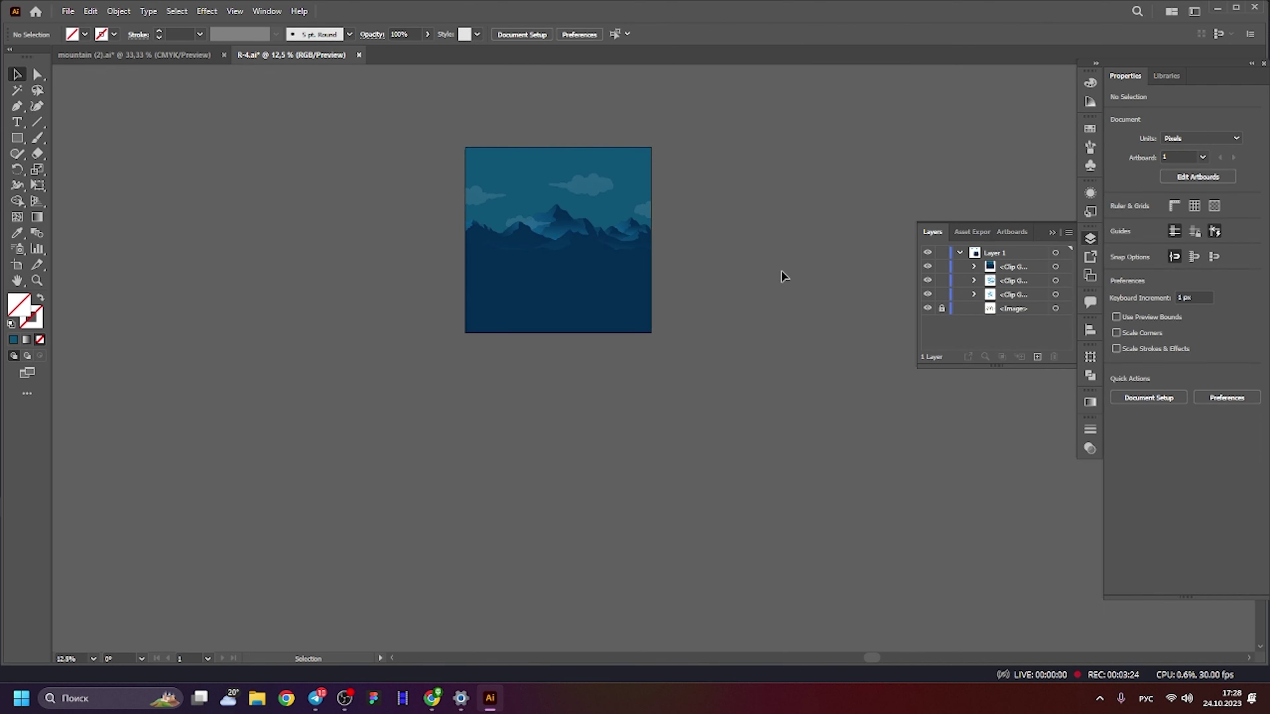
Release the clipping mask to check it, then undo to restore the mask.
left_click(598, 209)
right_click(559, 232)
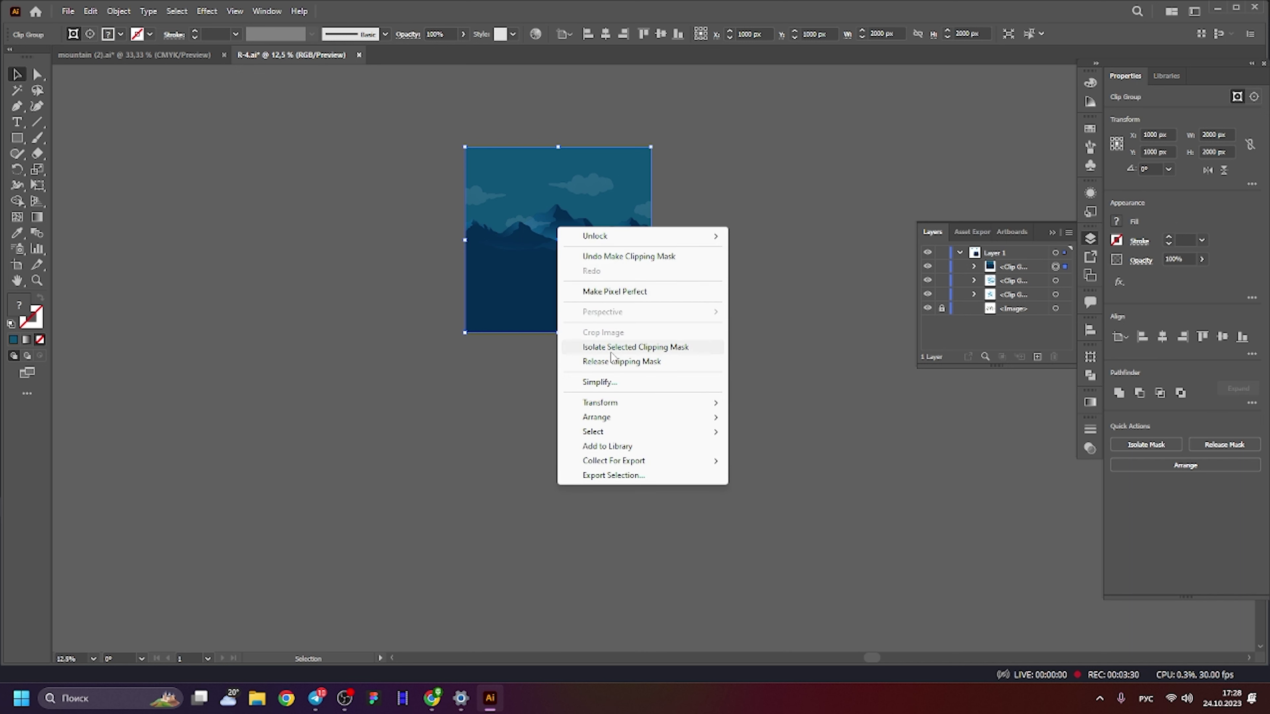
left_click(604, 362)
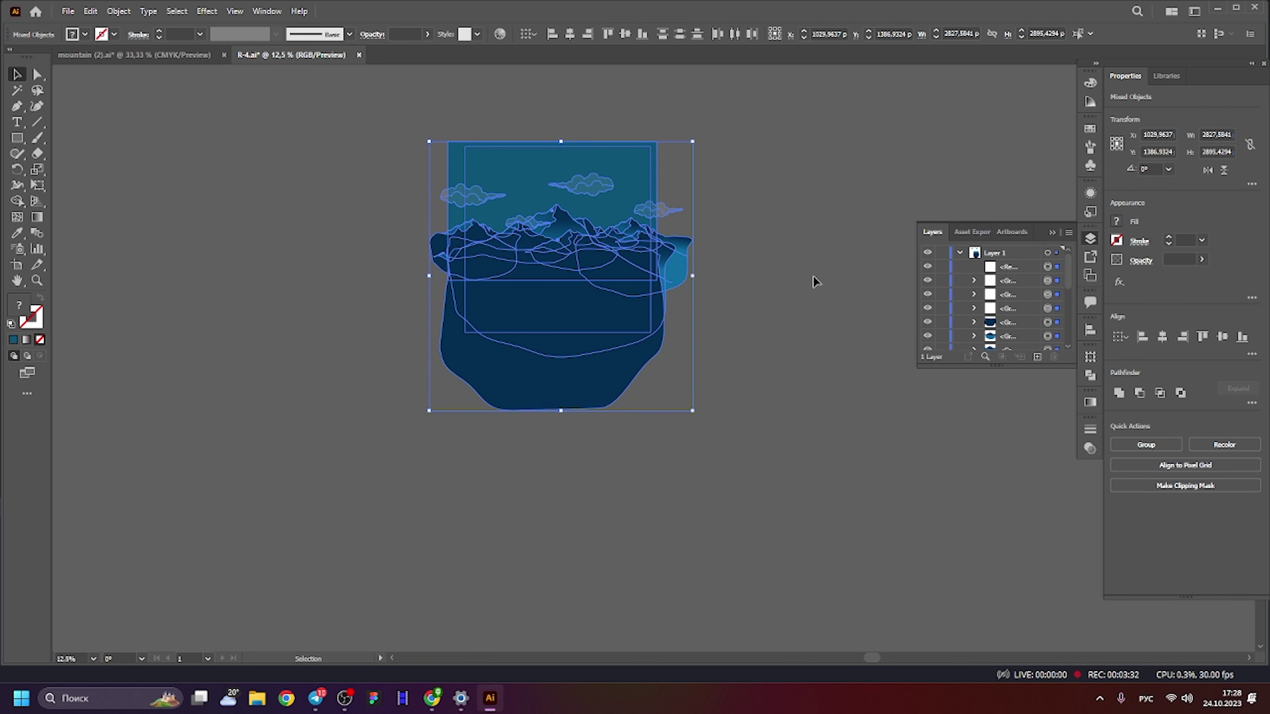
left_click(748, 244)
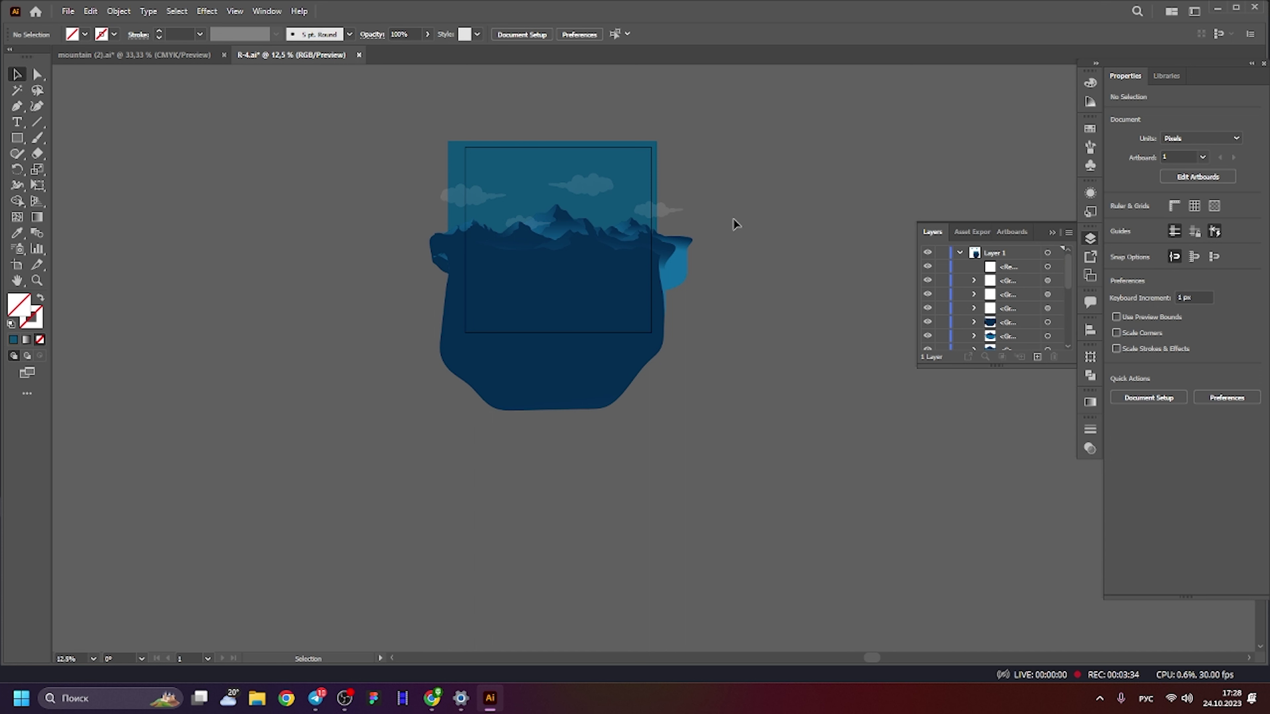
key("ctrl+z")
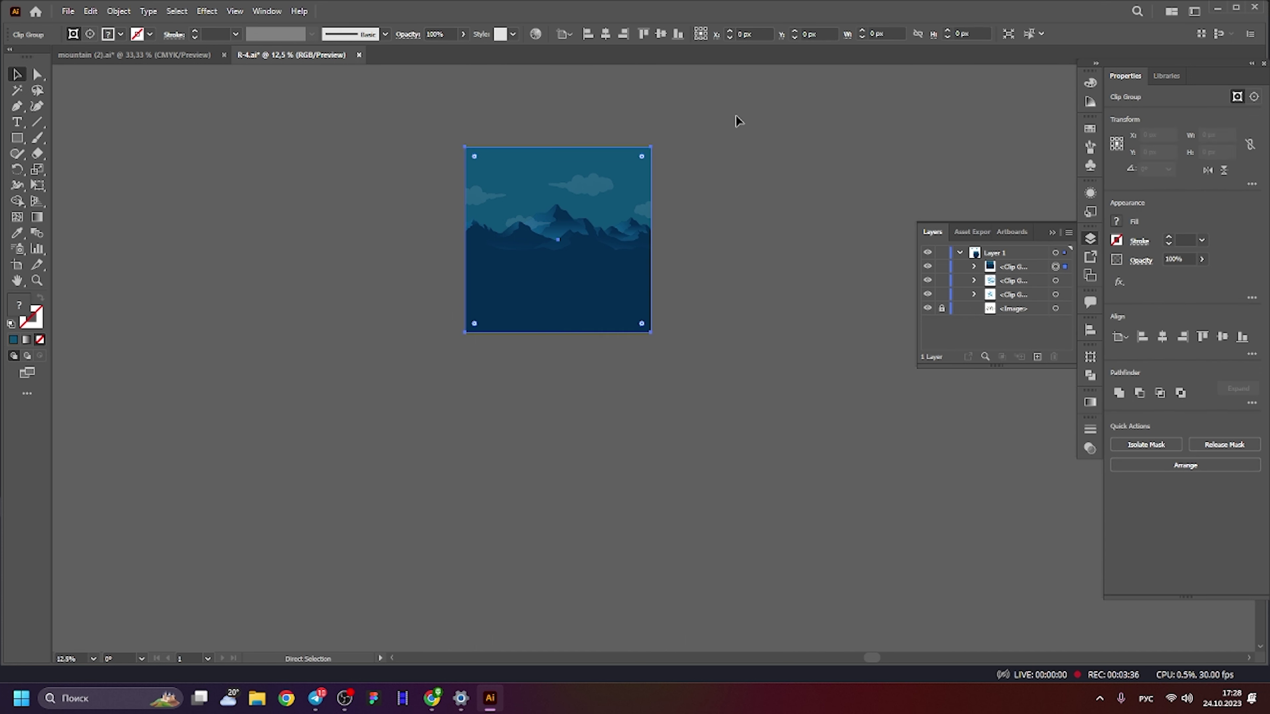
left_click(618, 142)
scroll(618, 141, "up", 2)
left_click(452, 247)
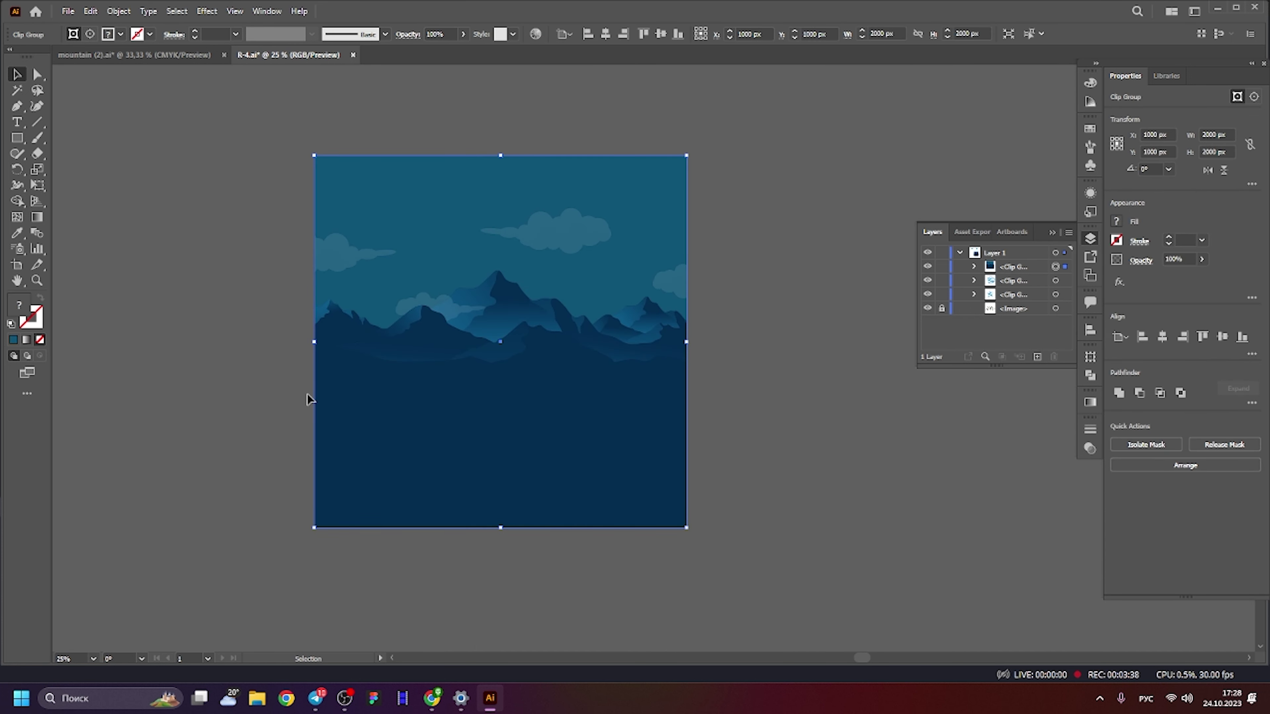
right_click(71, 136)
left_click_drag(17, 138, 75, 166)
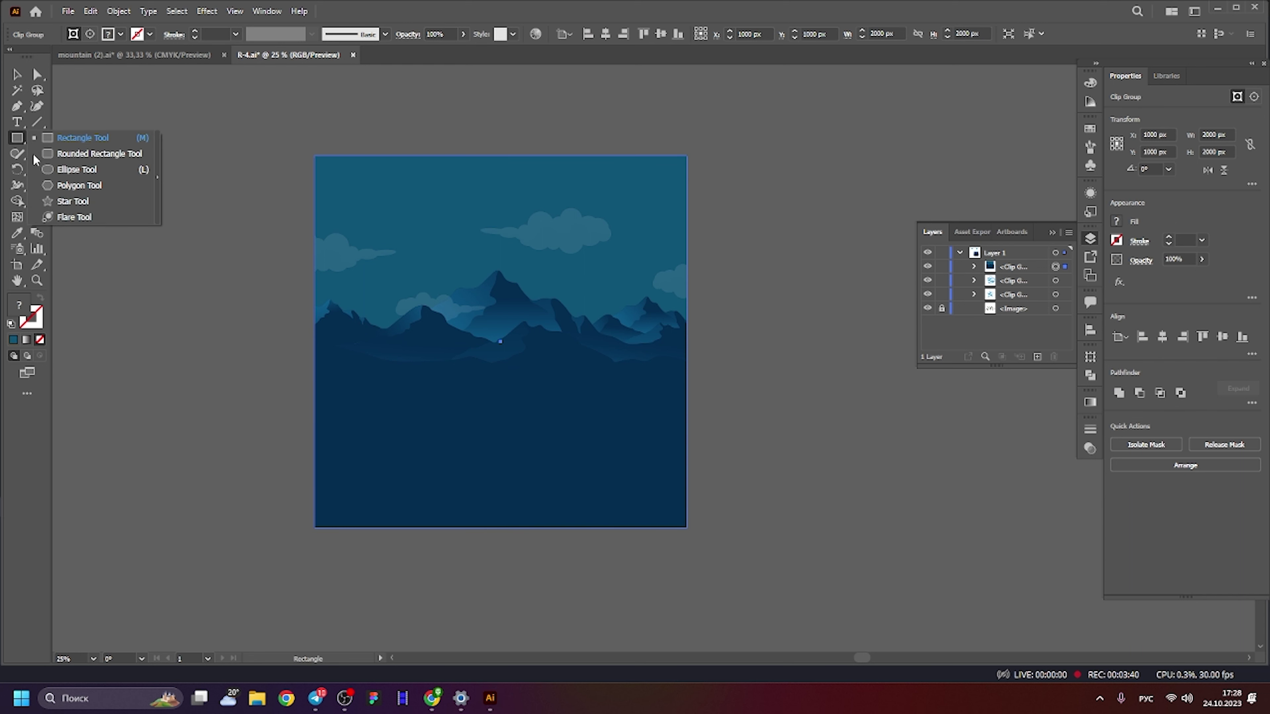
left_click_drag(482, 276, 605, 399)
key("v")
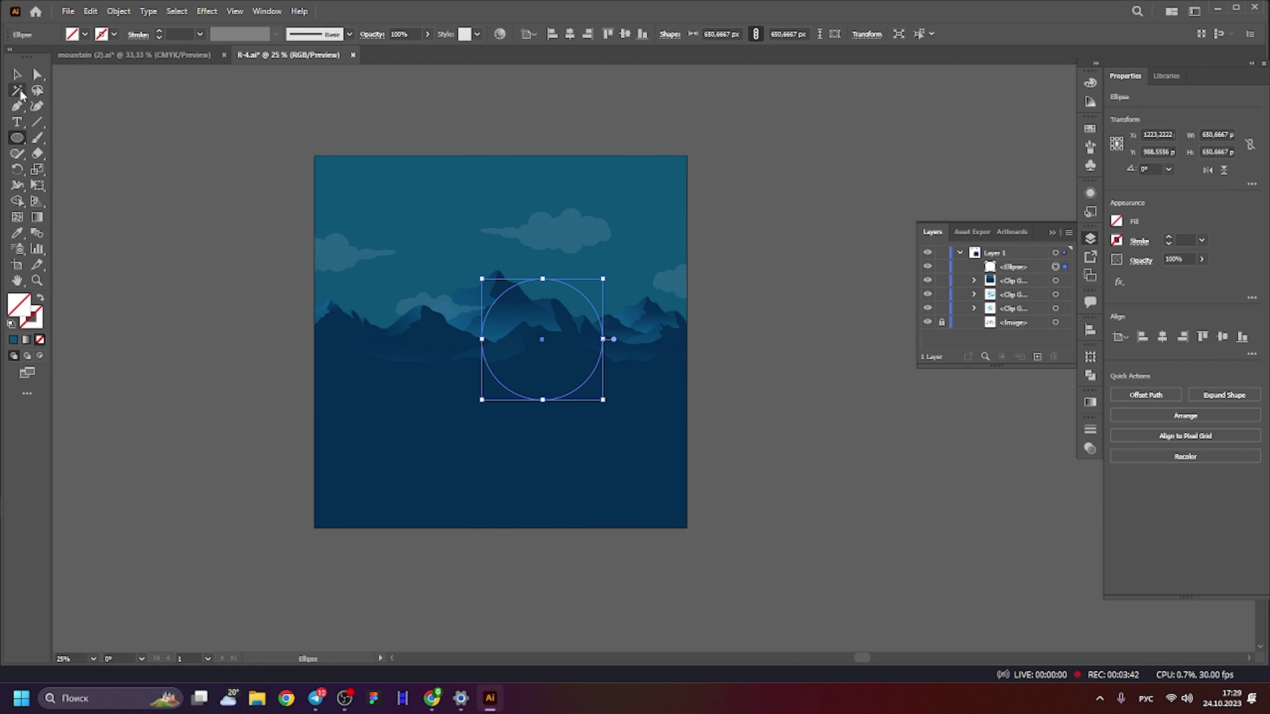
left_click(502, 326, "shift")
right_click(502, 326)
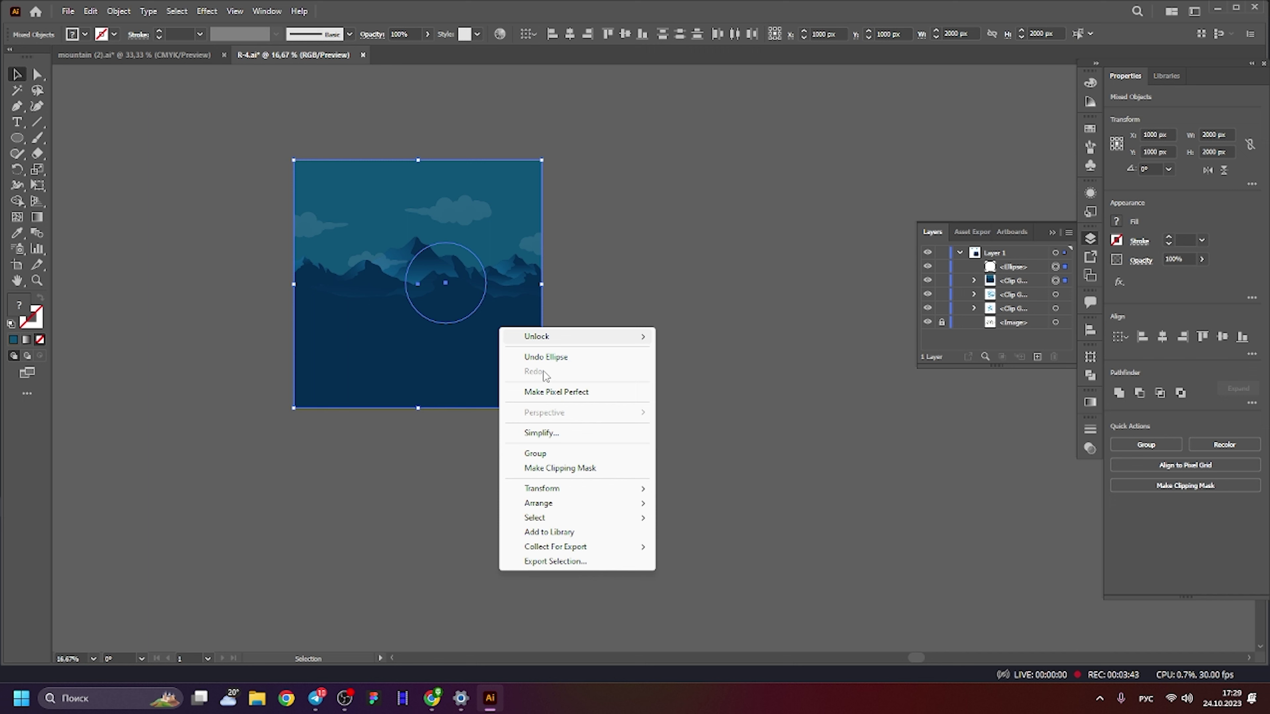
left_click(580, 469)
left_click_drag(462, 270, 403, 230)
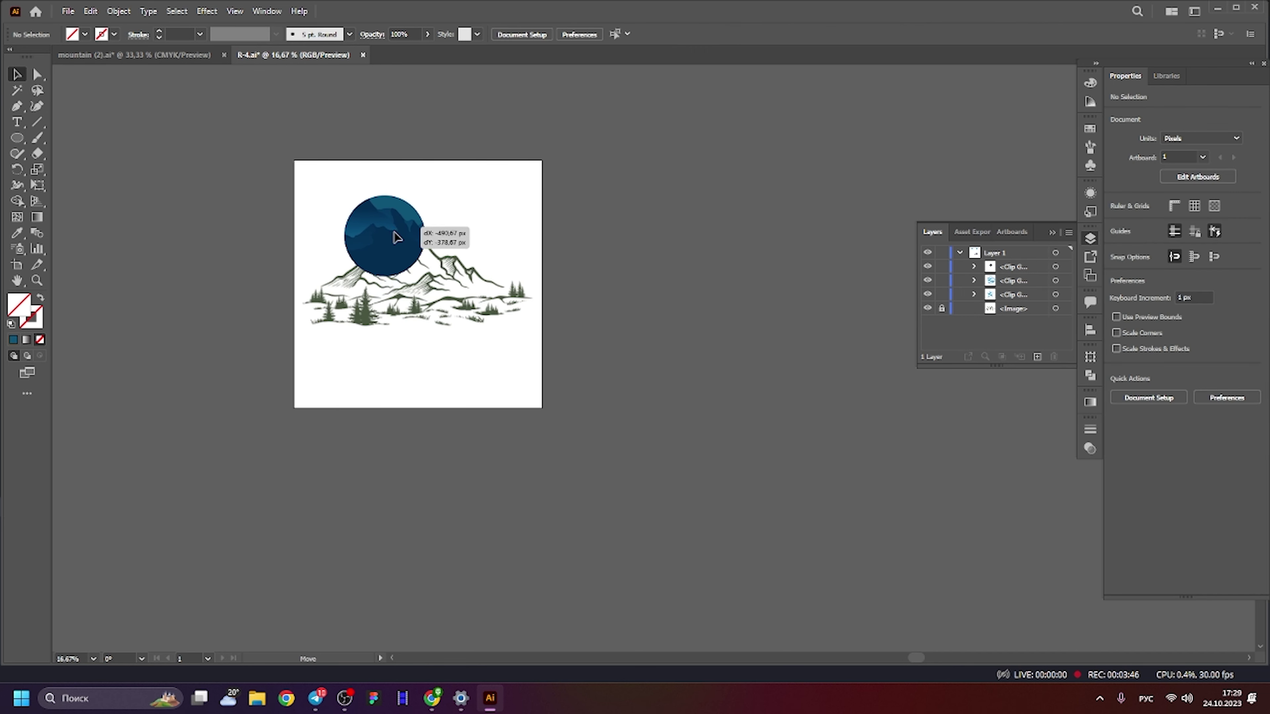
key("ctrl+z")
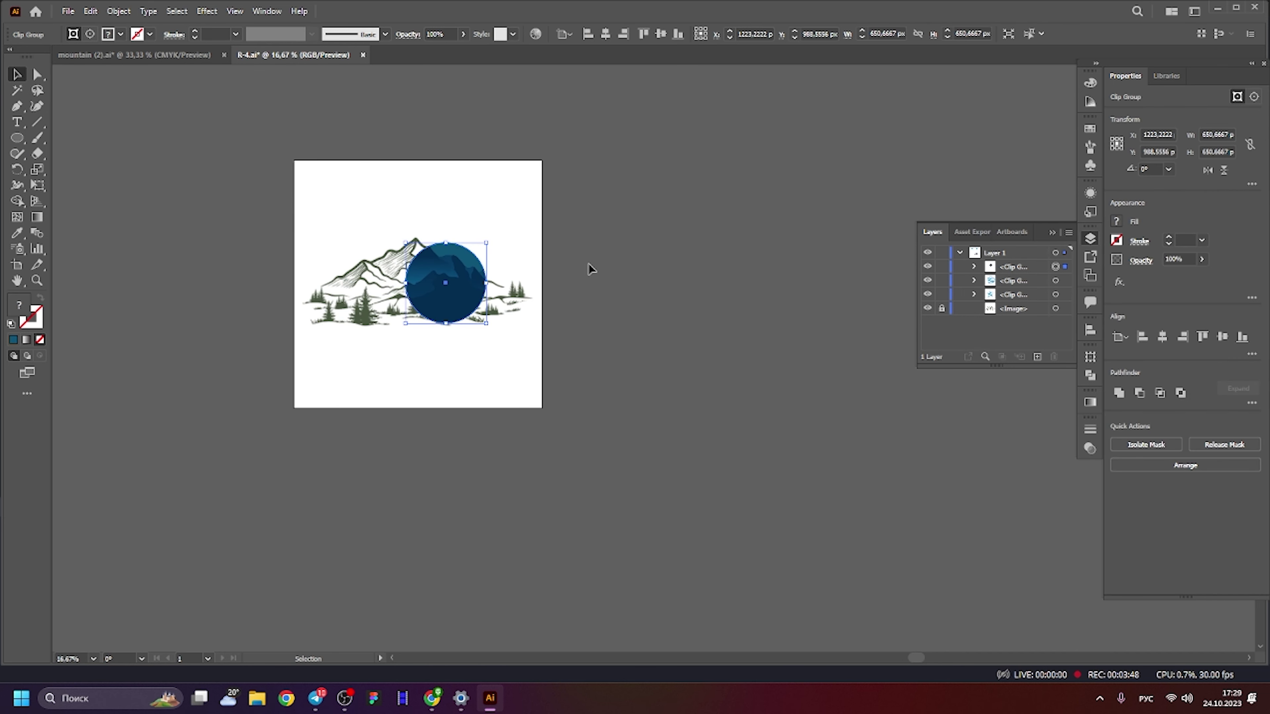
left_click(590, 269)
scroll(405, 283, "up", 1)
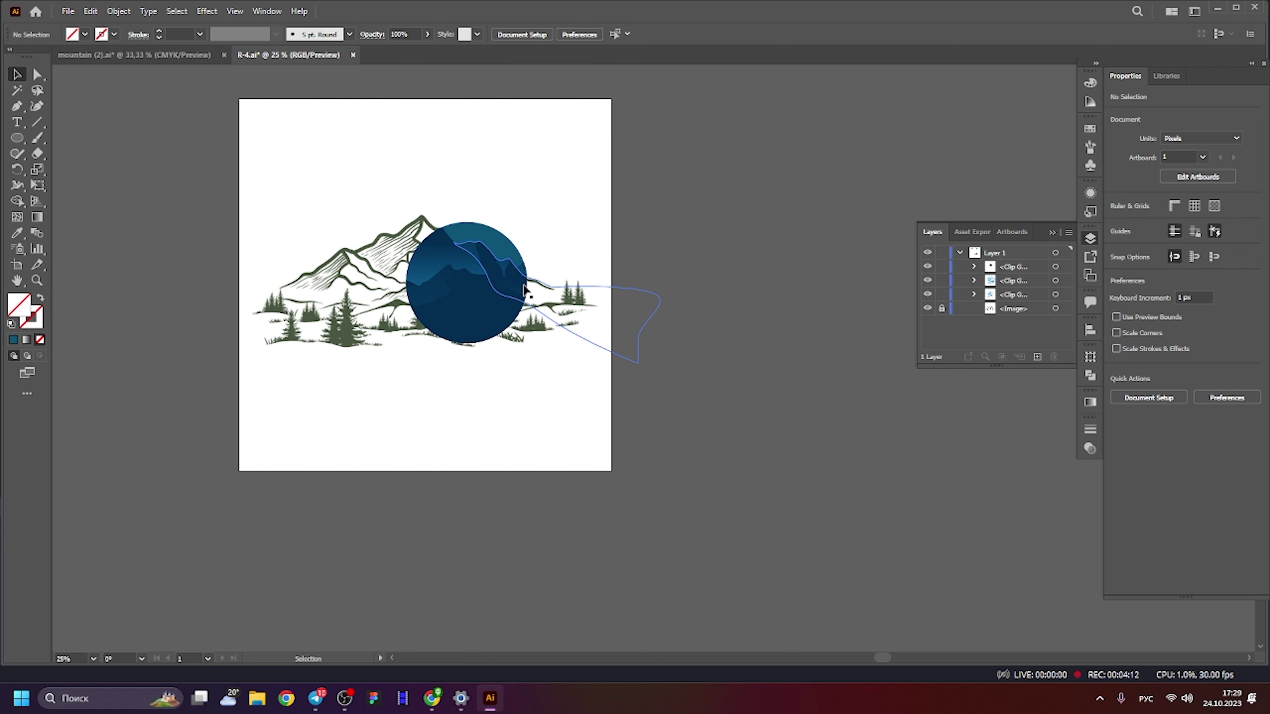
Select the circle clip group and release its mask with Ctrl+Alt+7.
left_click(470, 287)
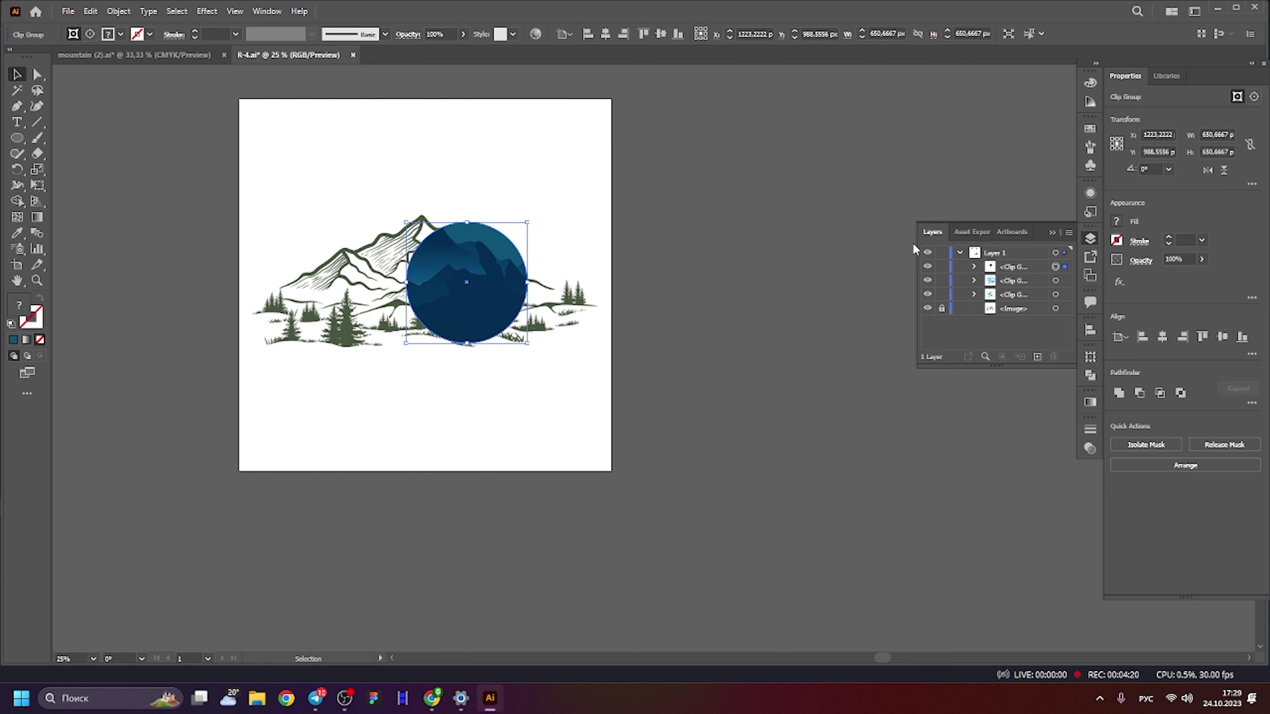
left_click(658, 216)
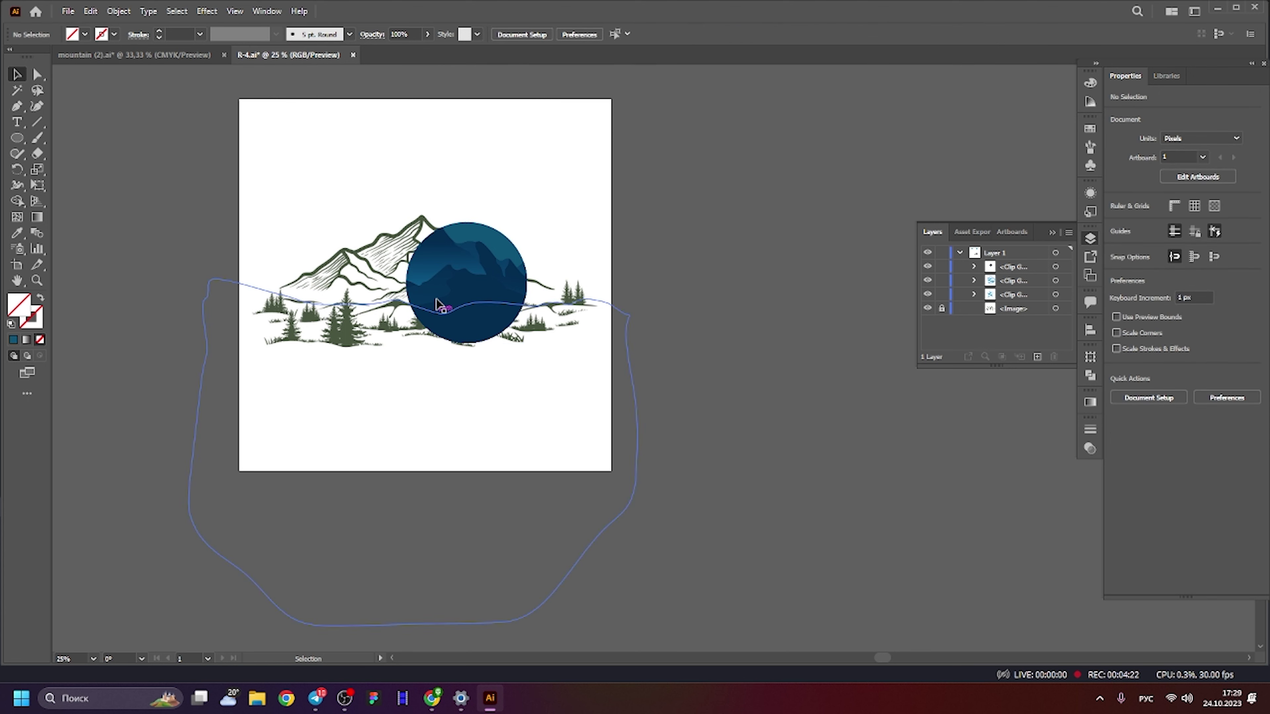
left_click(469, 285)
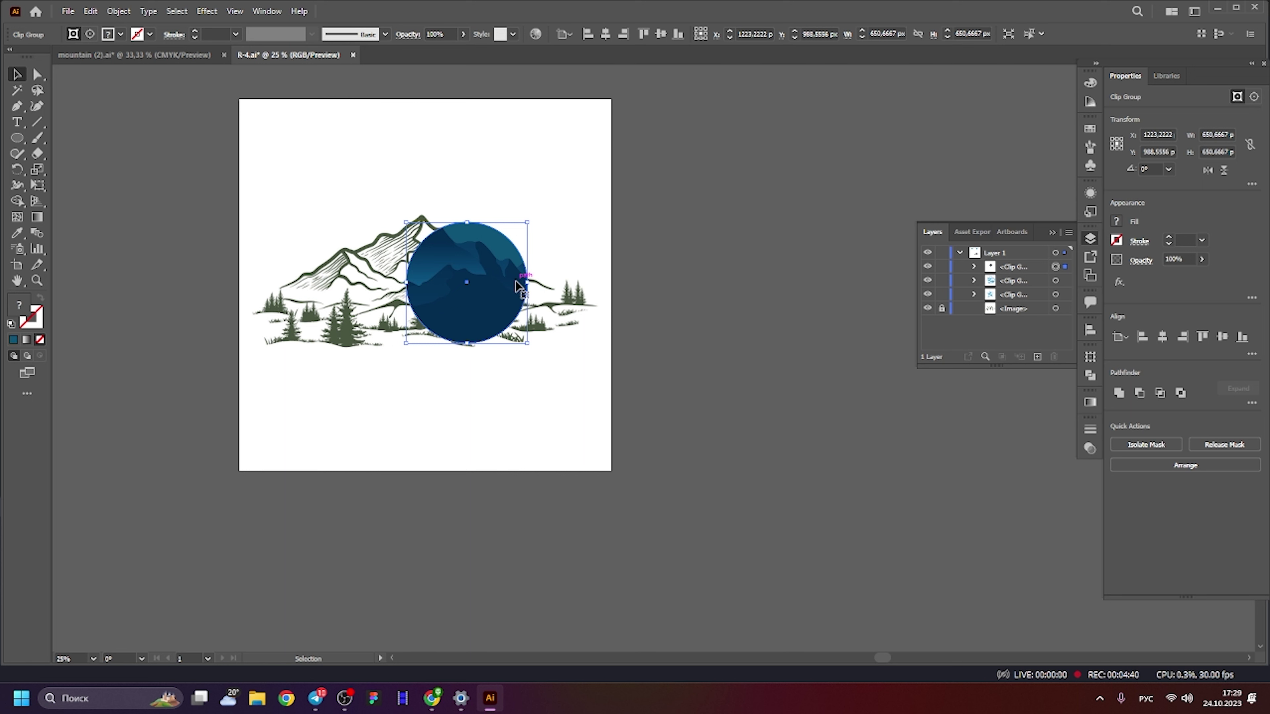
right_click(442, 231)
left_click(309, 204)
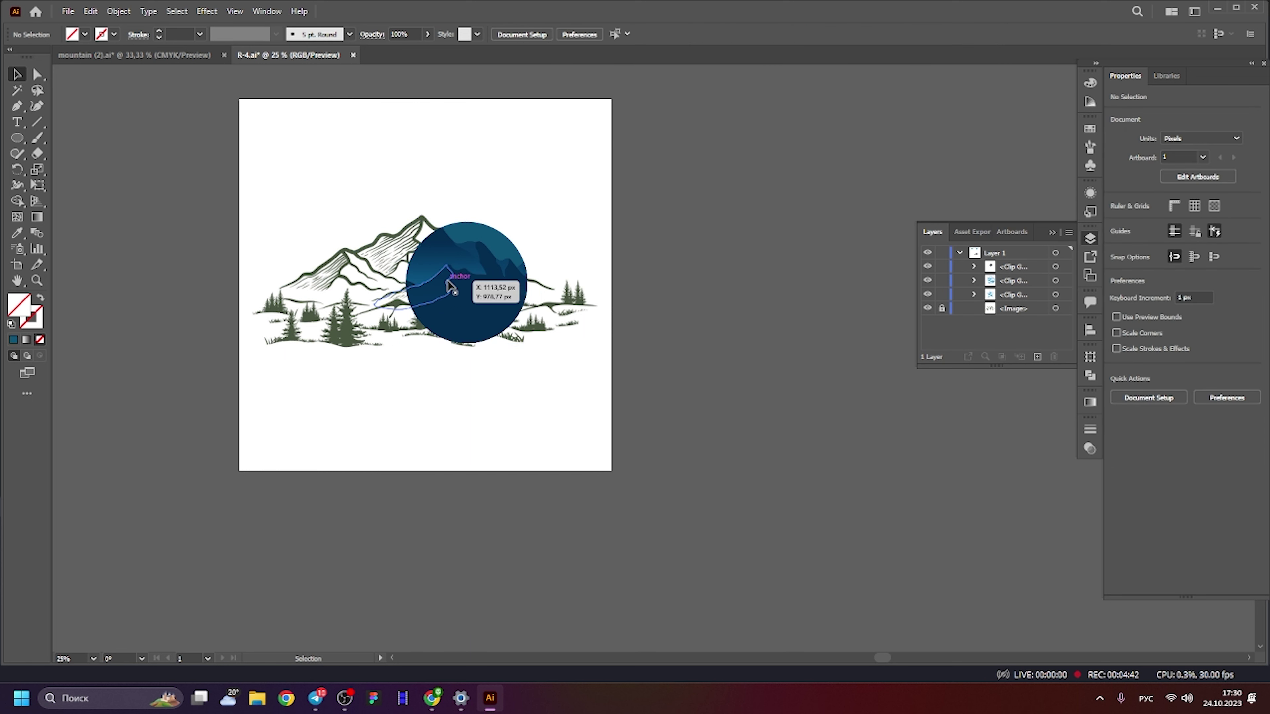
left_click(456, 284)
key("ctrl+alt+7")
Marquee-select the artwork, narrow it to the leftover ellipse, and delete it.
left_click_drag(615, 221, 385, 386)
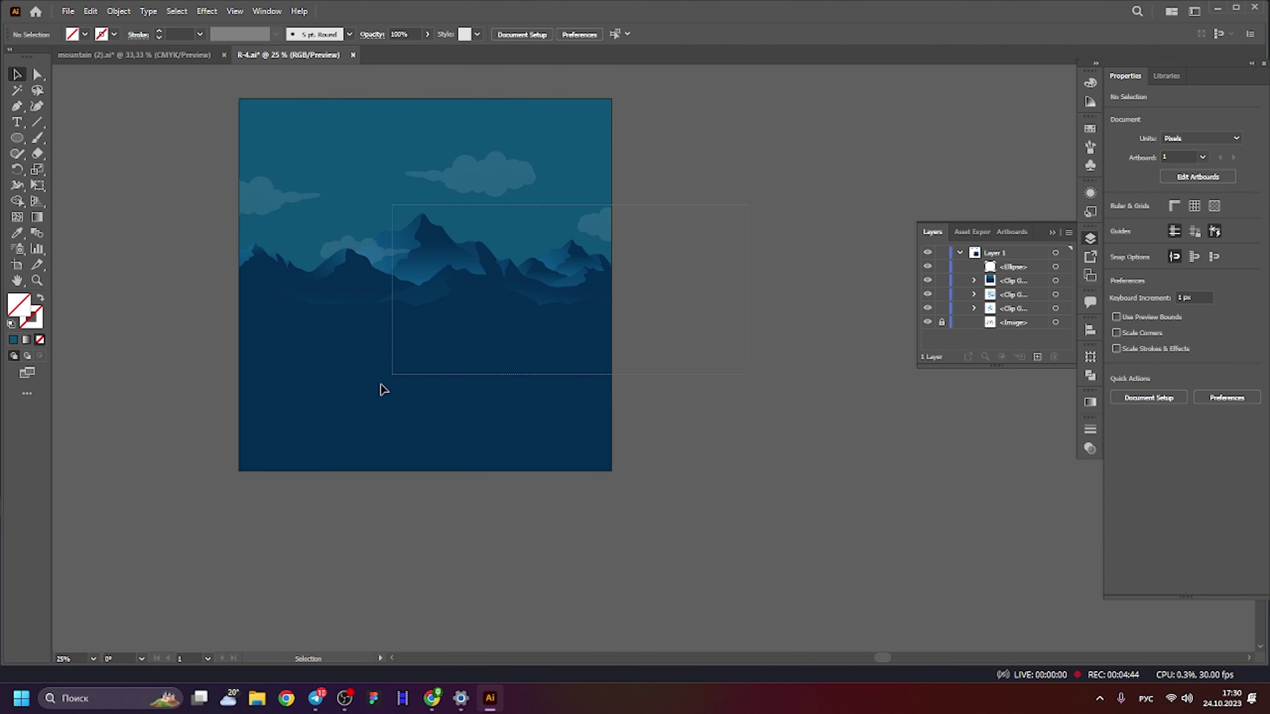
left_click(605, 229, "shift")
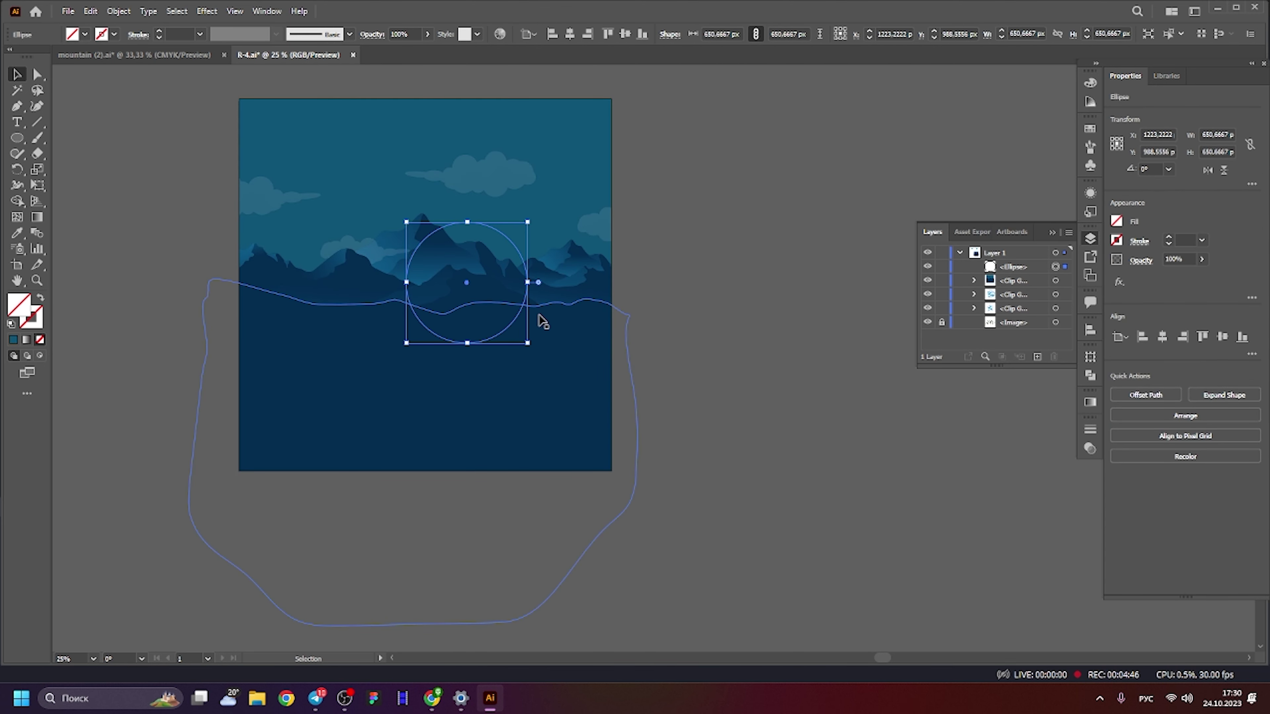
key("Delete")
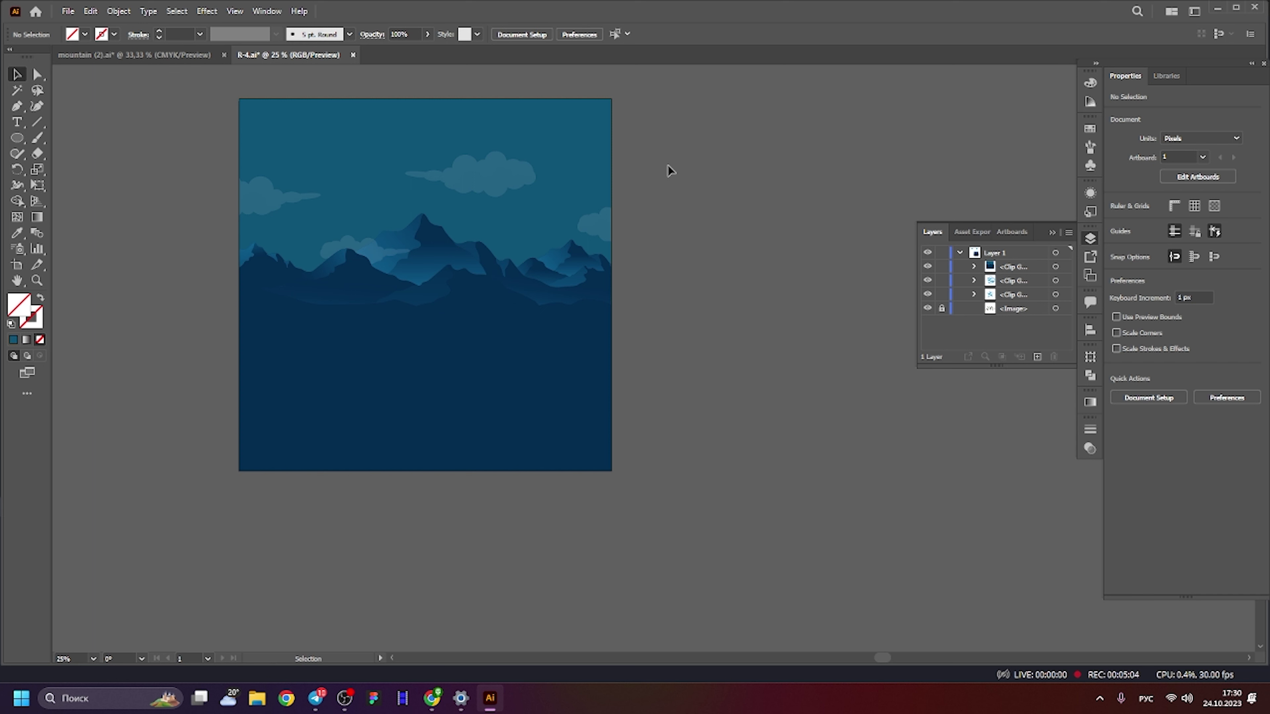
Inspect the landscape clip group with the Lasso, then open it in isolation mode.
left_click(417, 239)
left_click(687, 233)
key("q")
left_click_drag(541, 281, 413, 368)
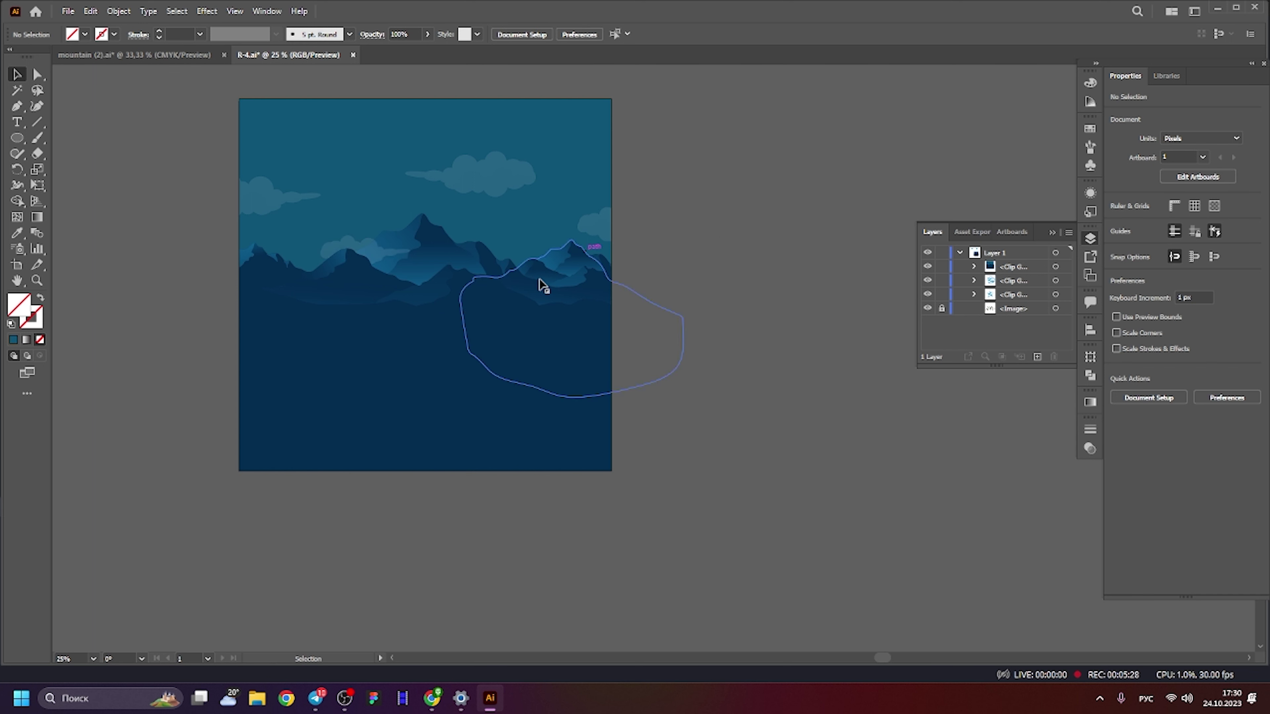
key("v")
left_click(414, 370)
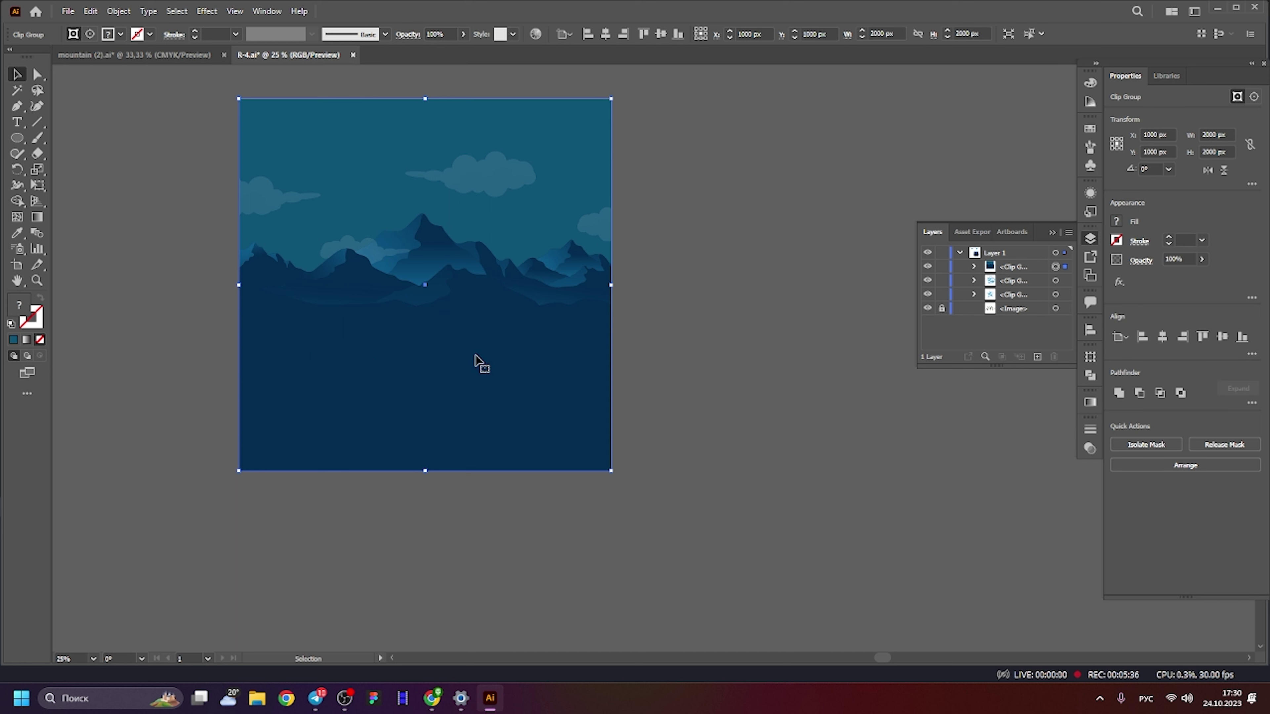
left_click(788, 142)
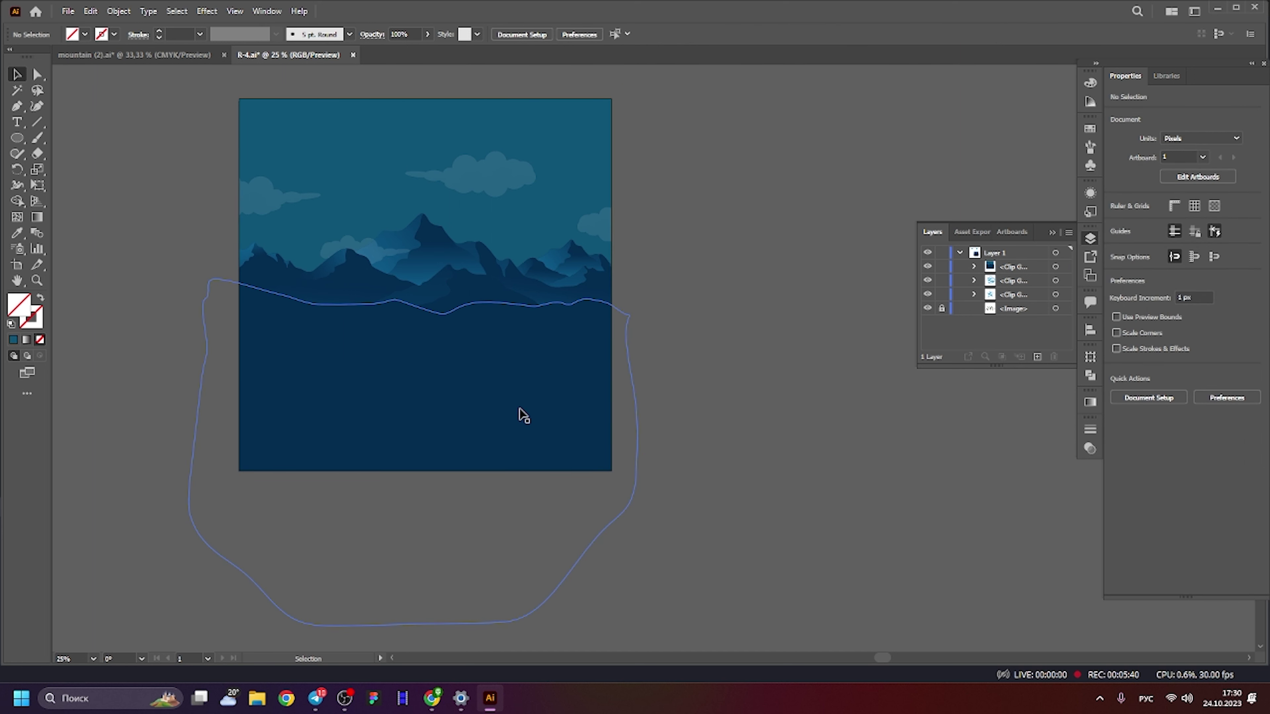
left_click(394, 340)
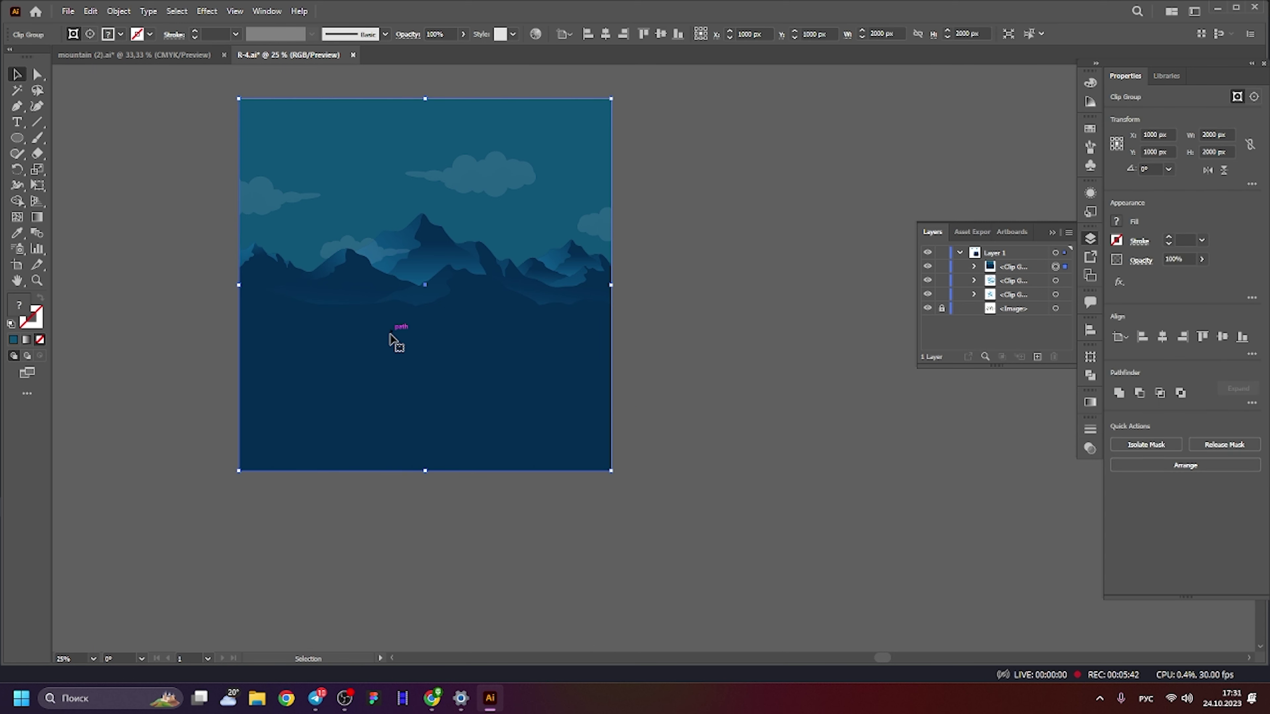
double_click(393, 340)
Leave isolation mode and release the landscape clipping mask.
double_click(739, 283)
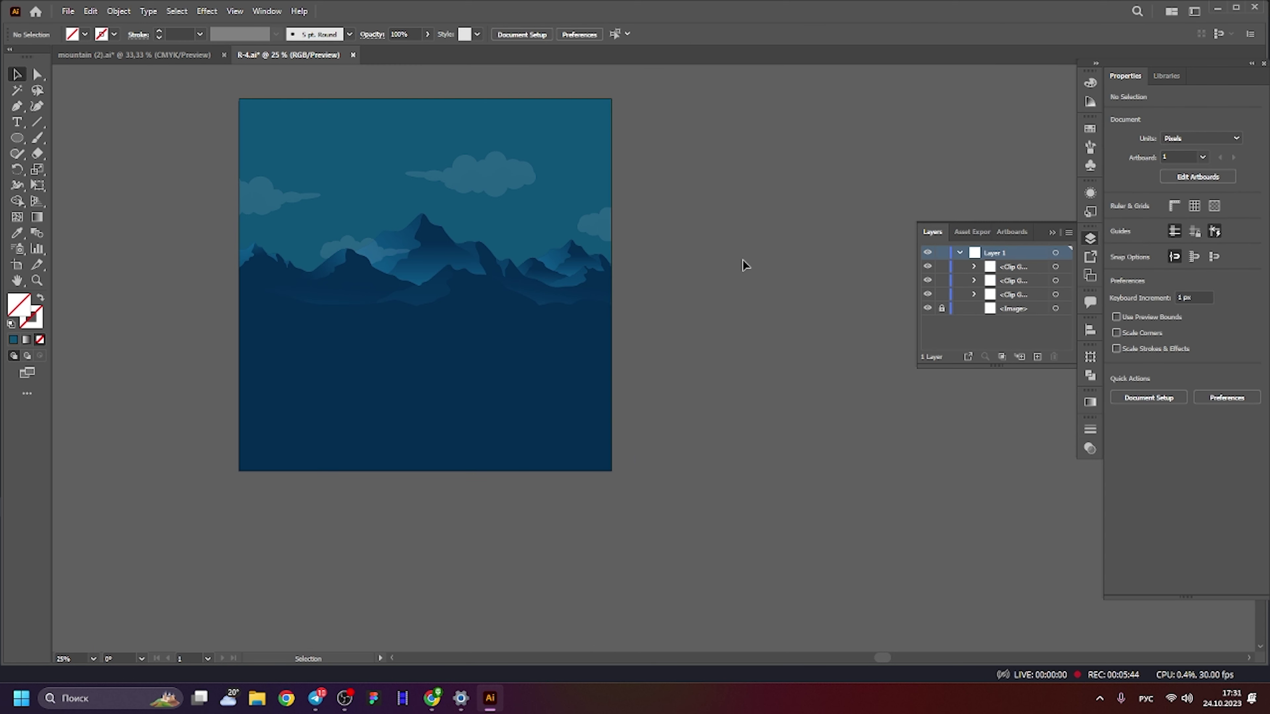
left_click(495, 274)
right_click(492, 268)
left_click(559, 392)
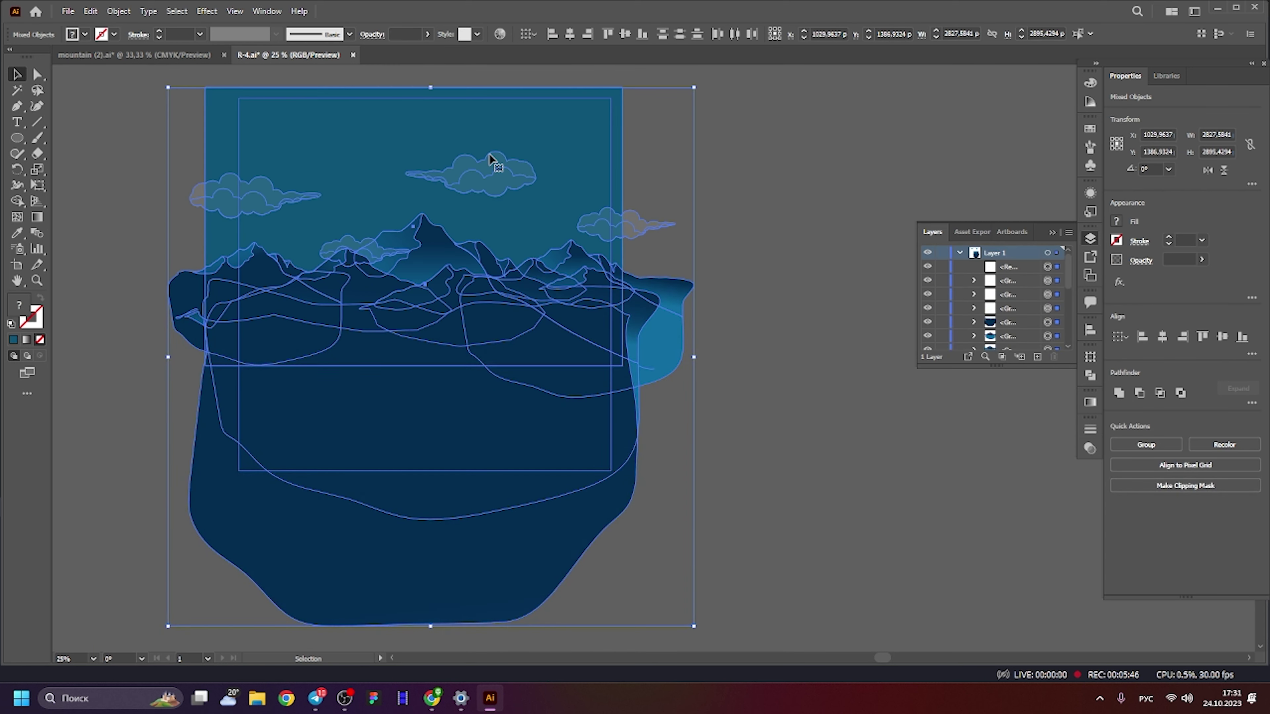
Re-clip the artwork to the artboard and open the new clip group in isolation.
right_click(328, 224)
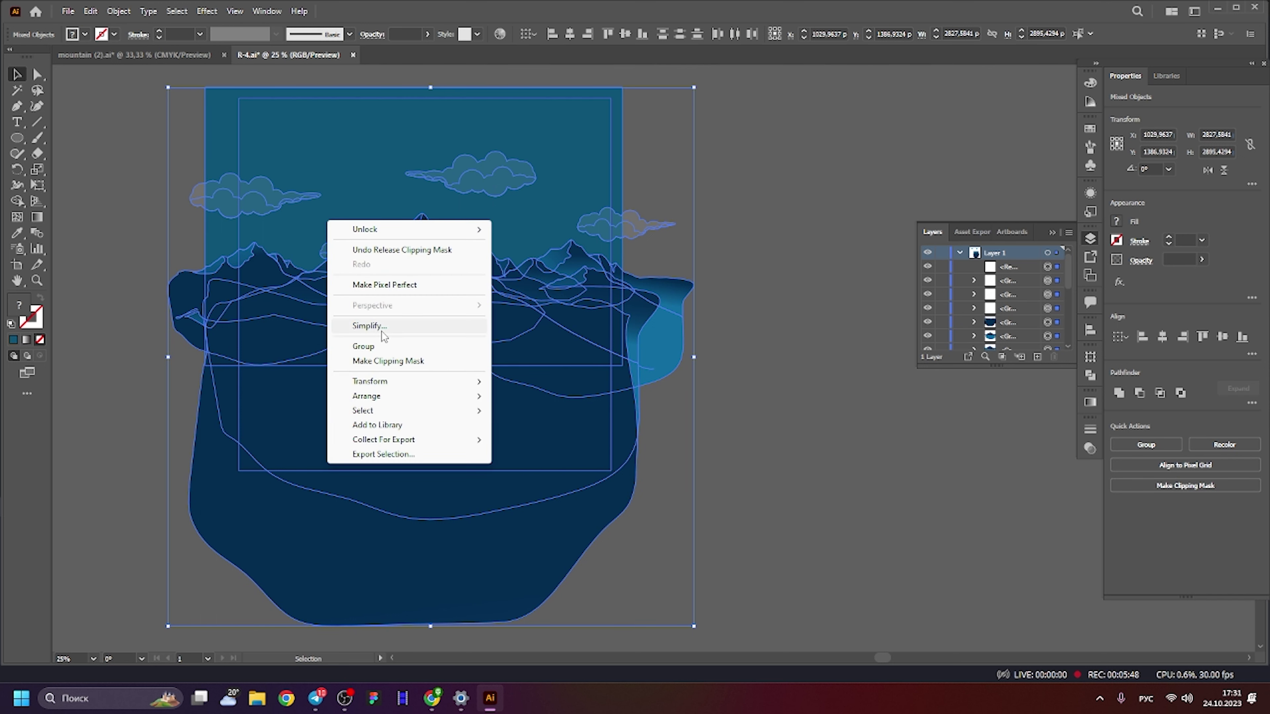
left_click(370, 361)
right_click(334, 330)
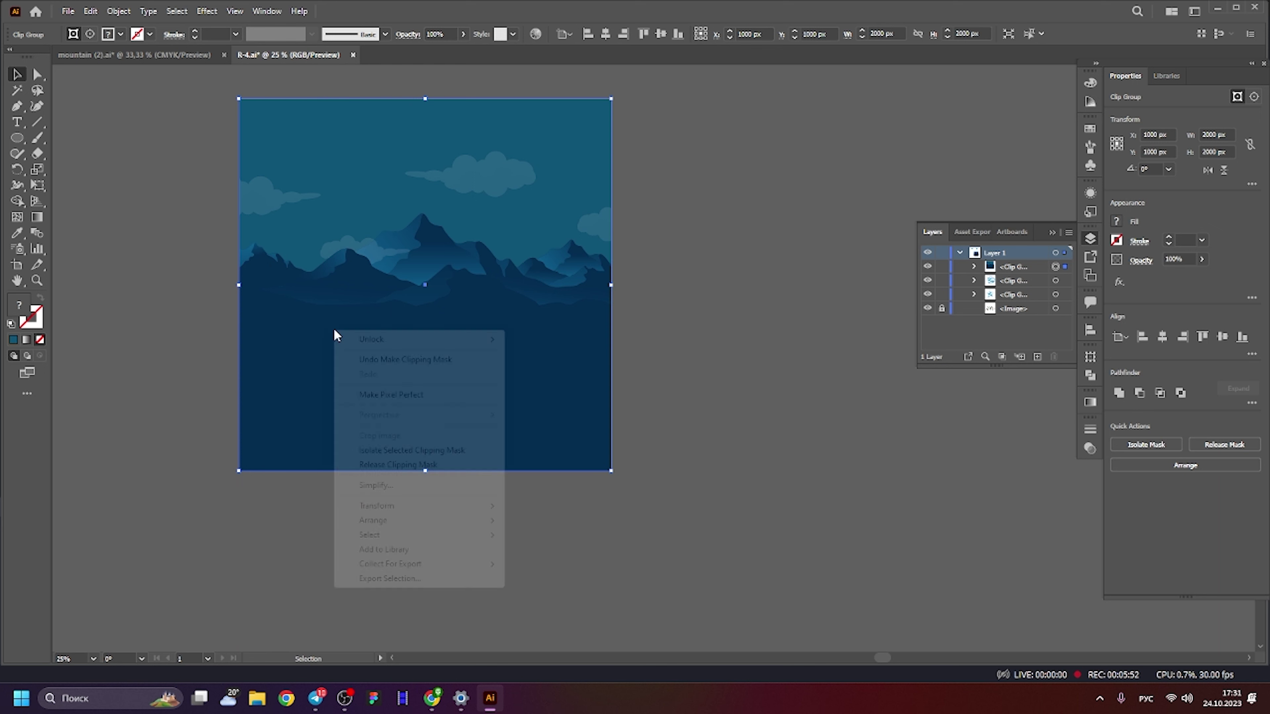
left_click(709, 211)
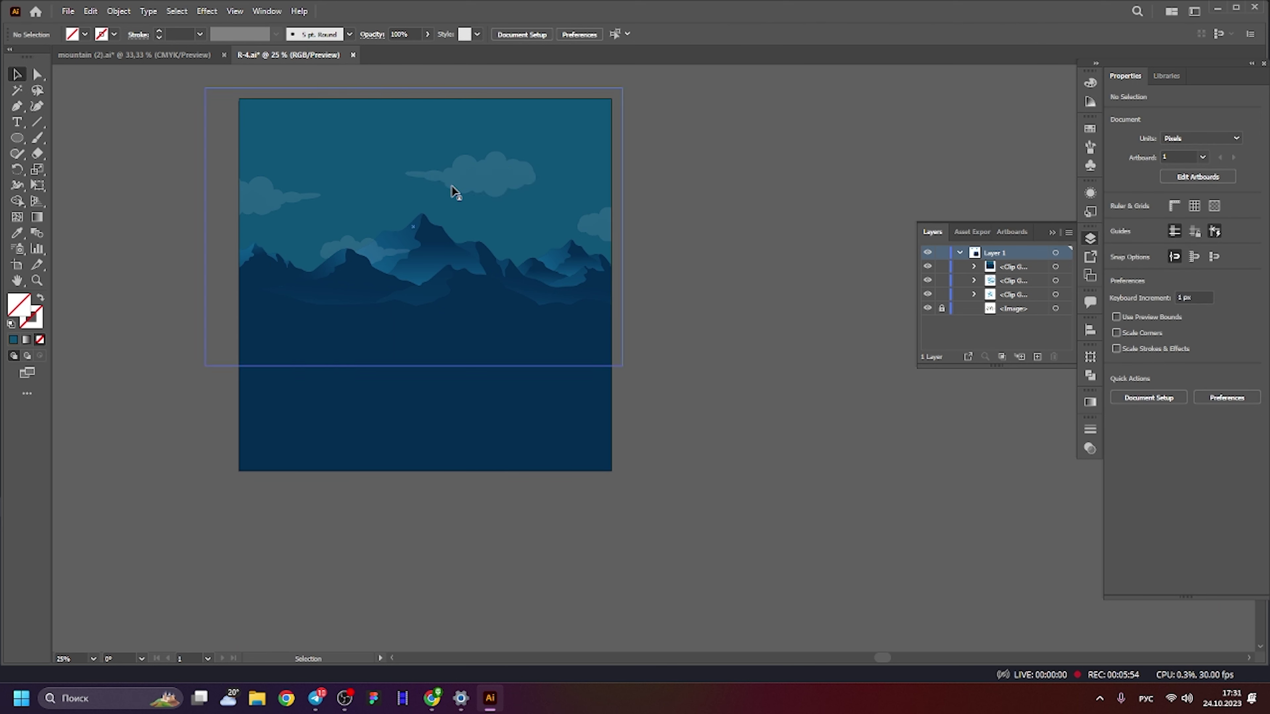
double_click(504, 180)
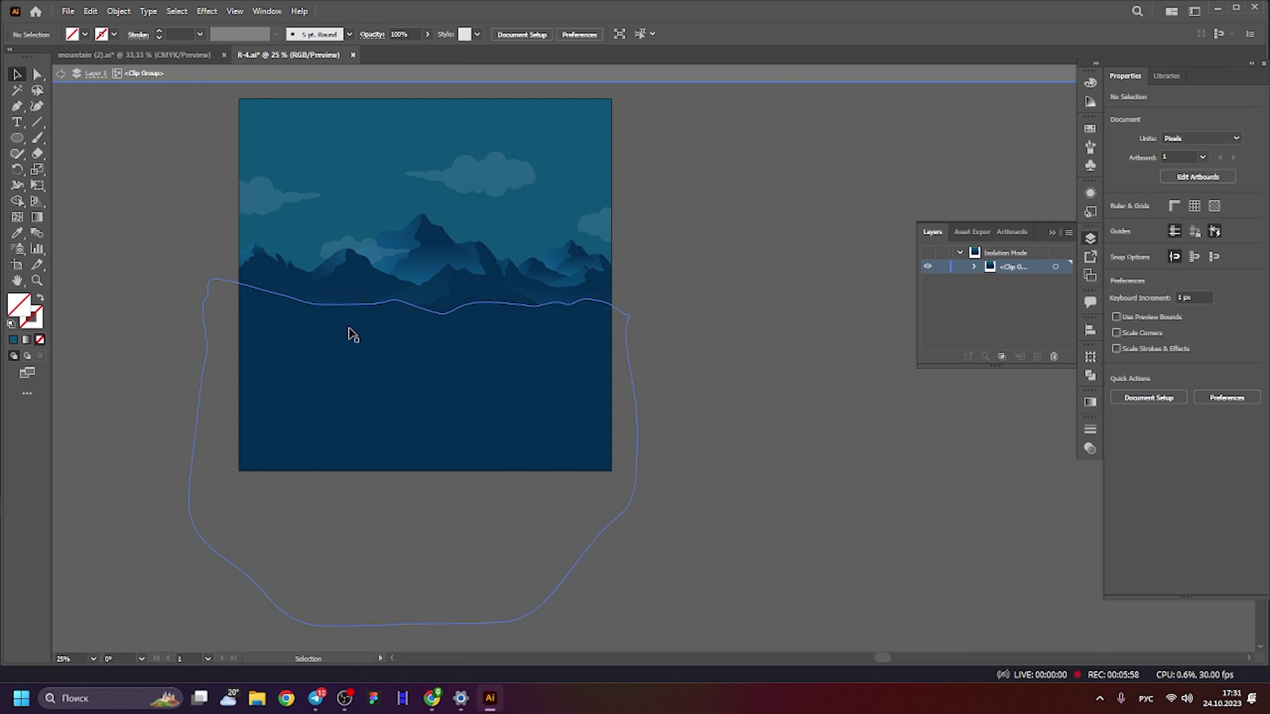
Isolate the cloud group at top centre and select its invisible cloud path.
double_click(340, 374)
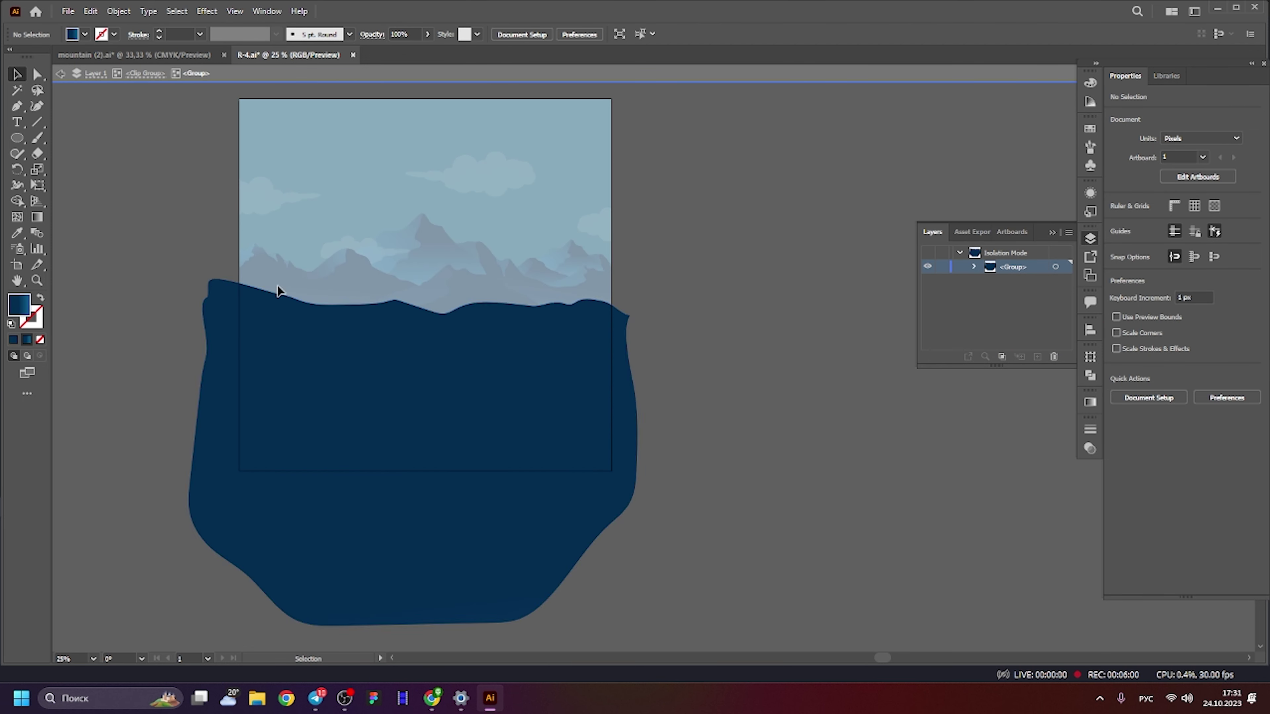
left_click(142, 73)
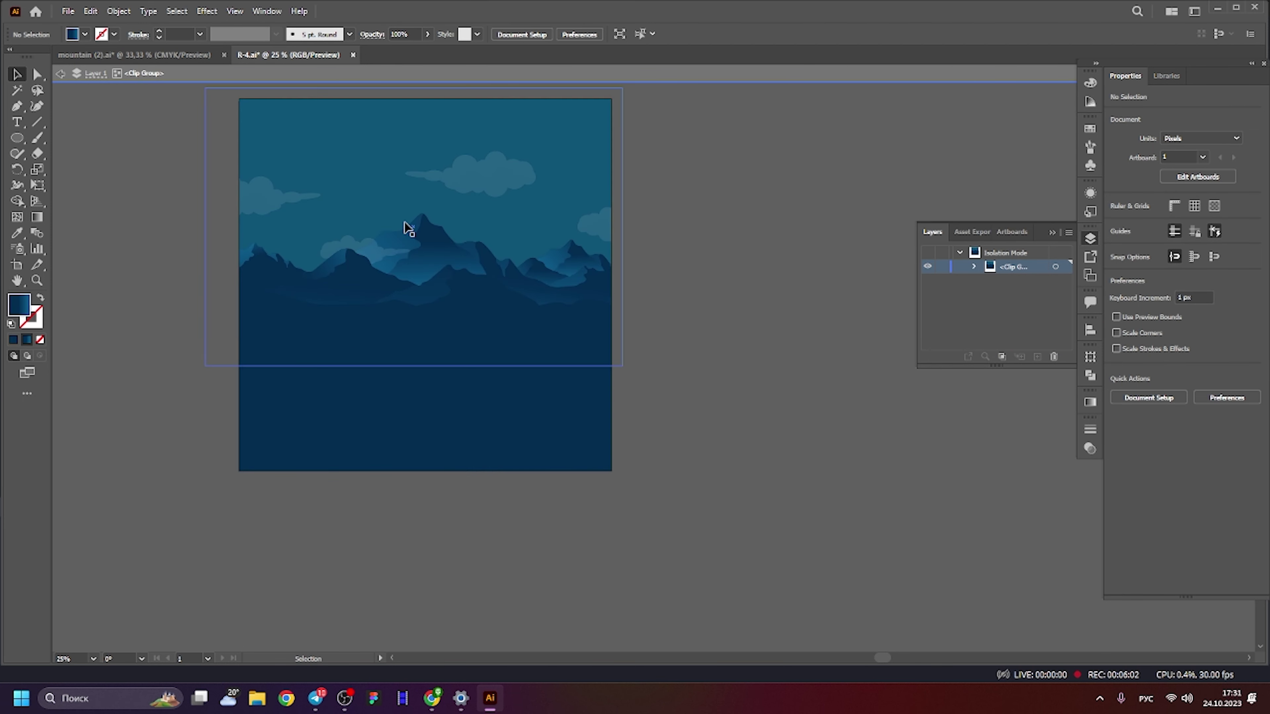
double_click(478, 169)
left_click(513, 187)
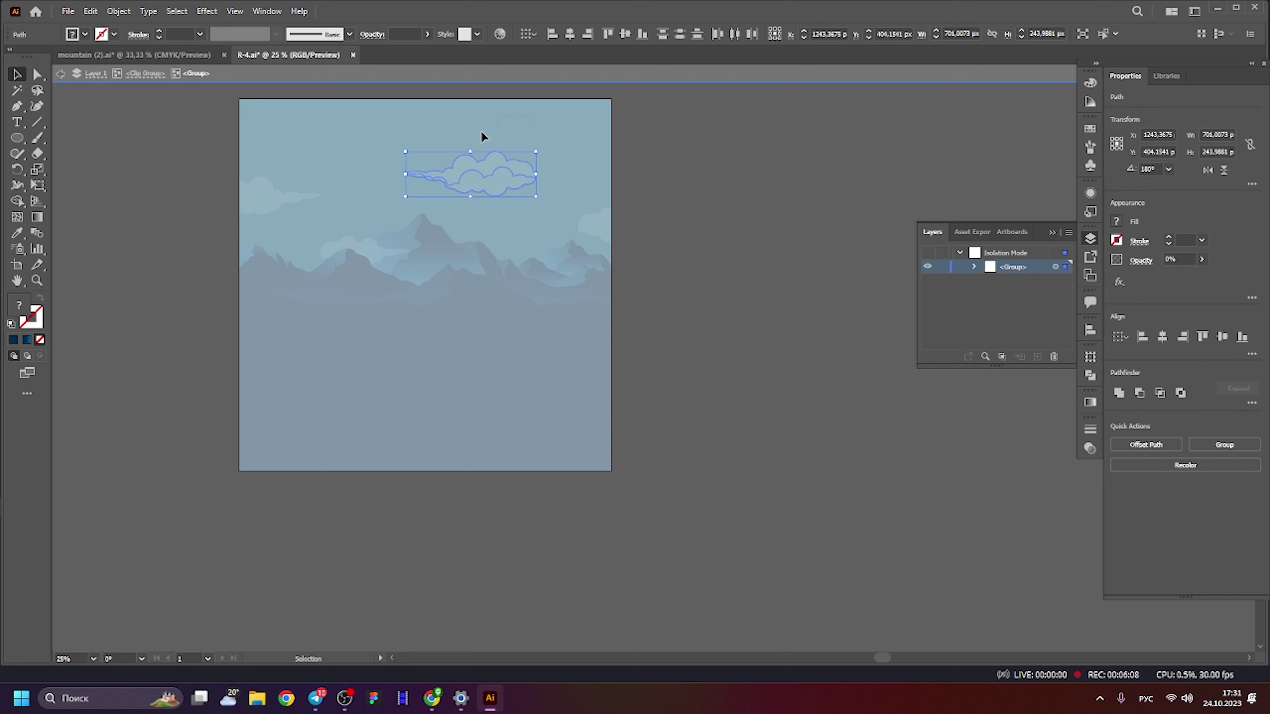
left_click(591, 131)
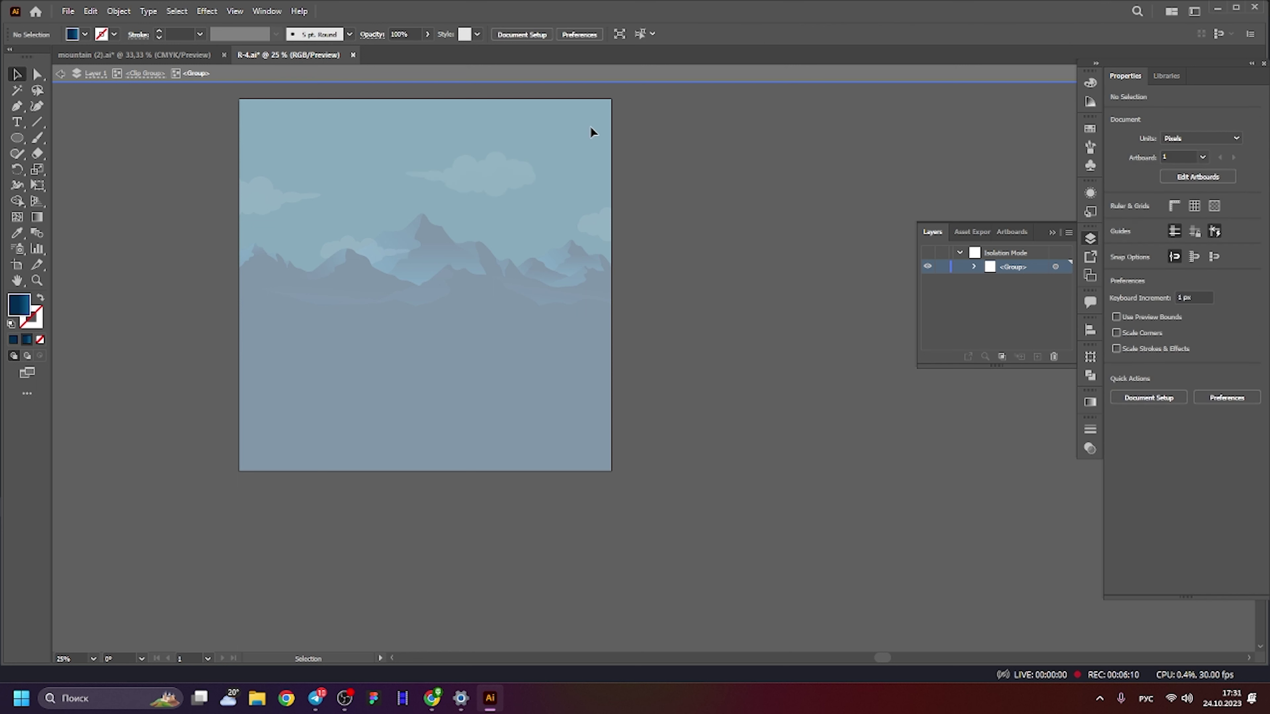
left_click(461, 170)
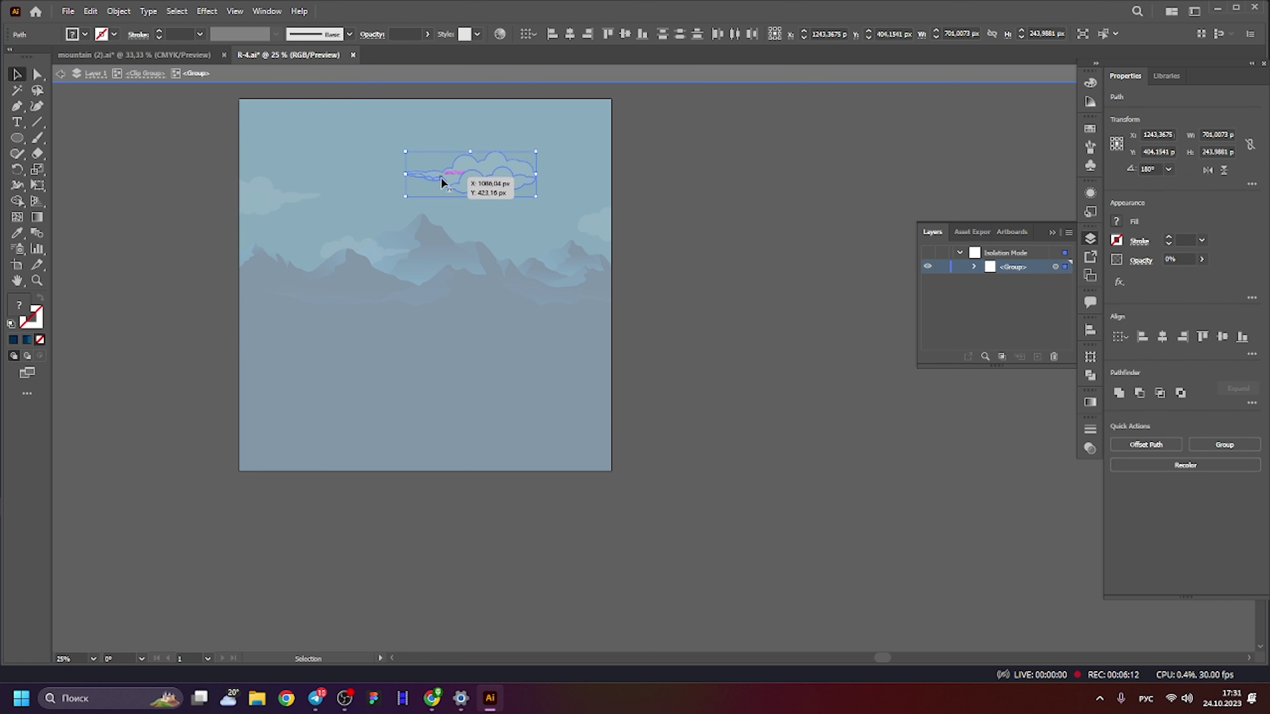
Set the cloud path to 100% opacity with a muted red #A36666 fill.
left_click(1170, 258)
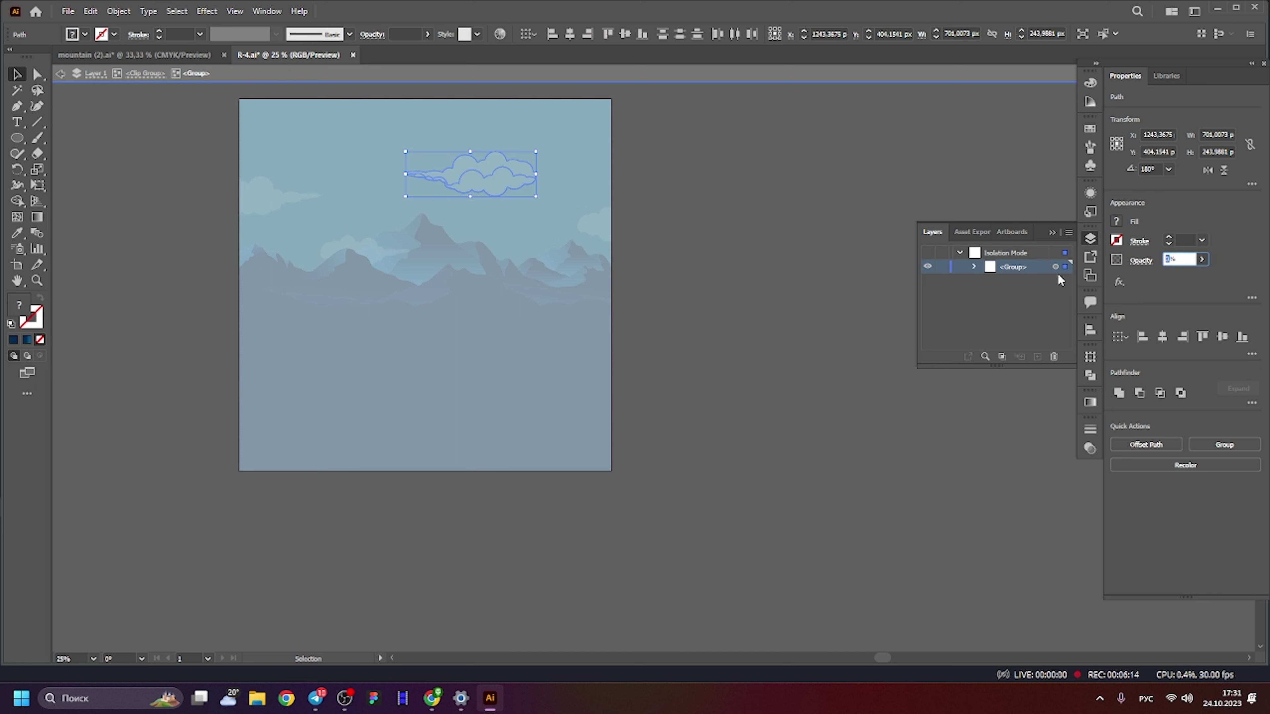
type("100")
key("Return")
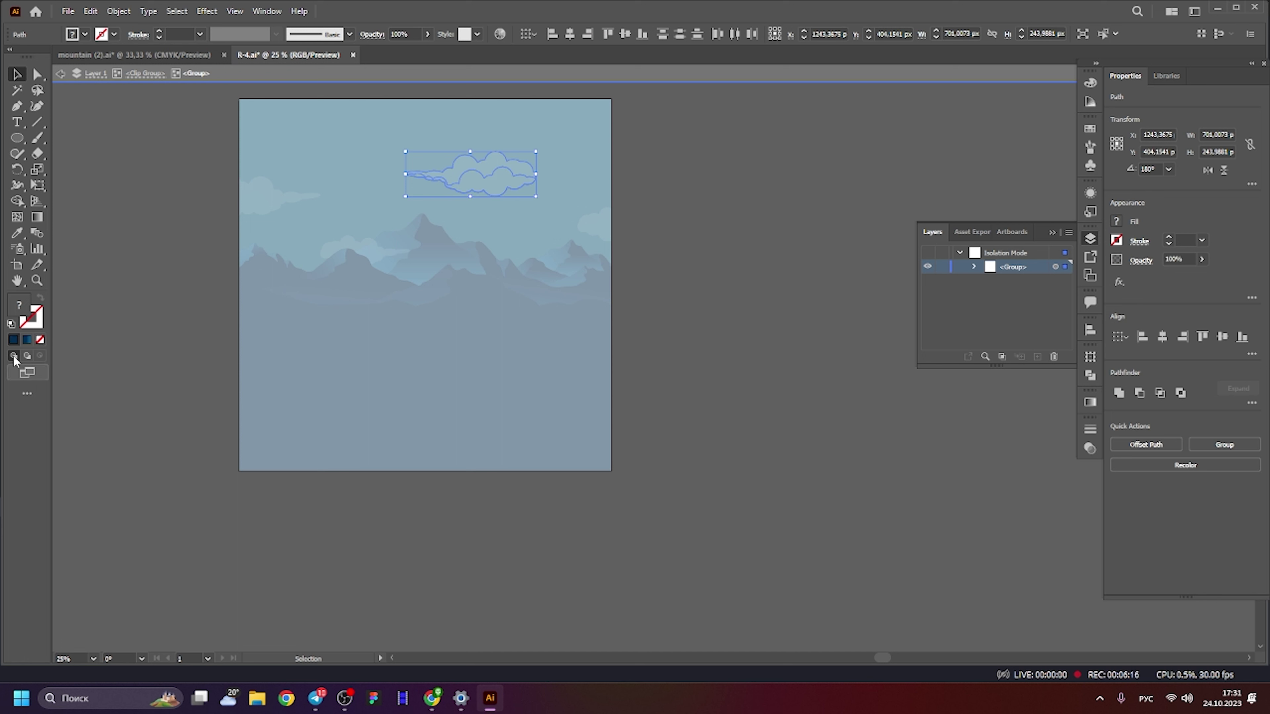
double_click(16, 313)
left_click(837, 309)
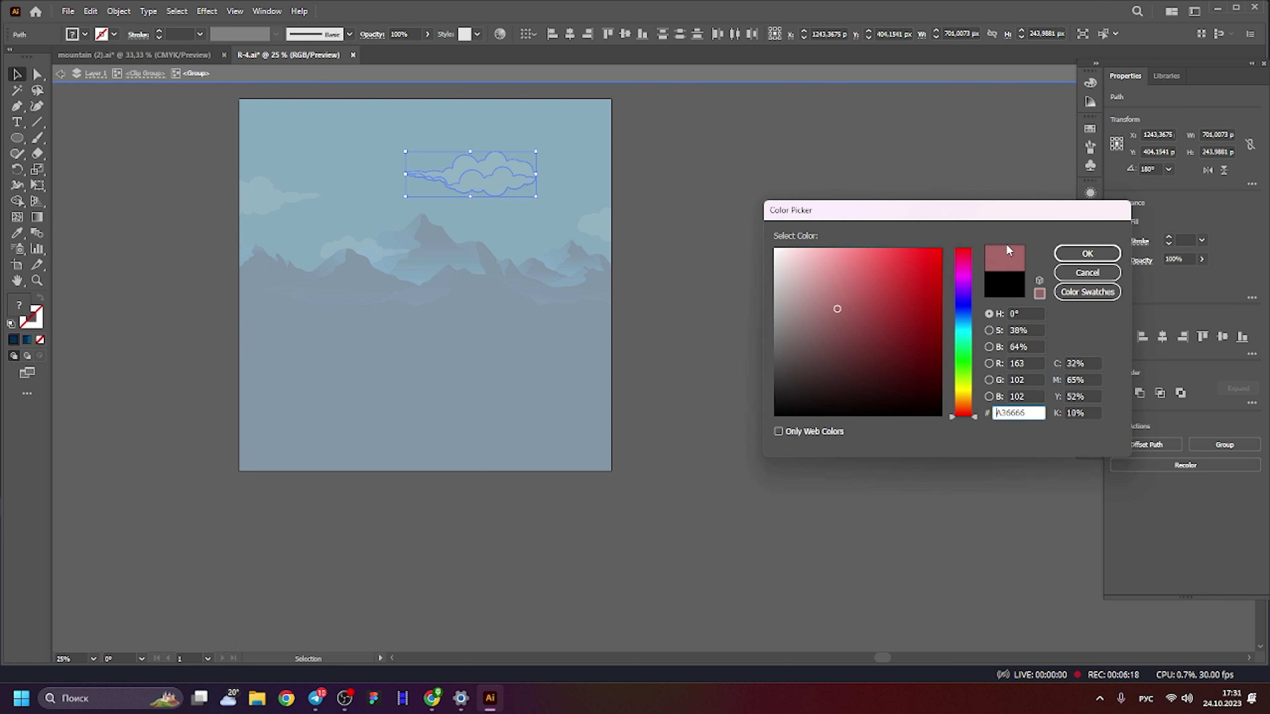
left_click(1087, 254)
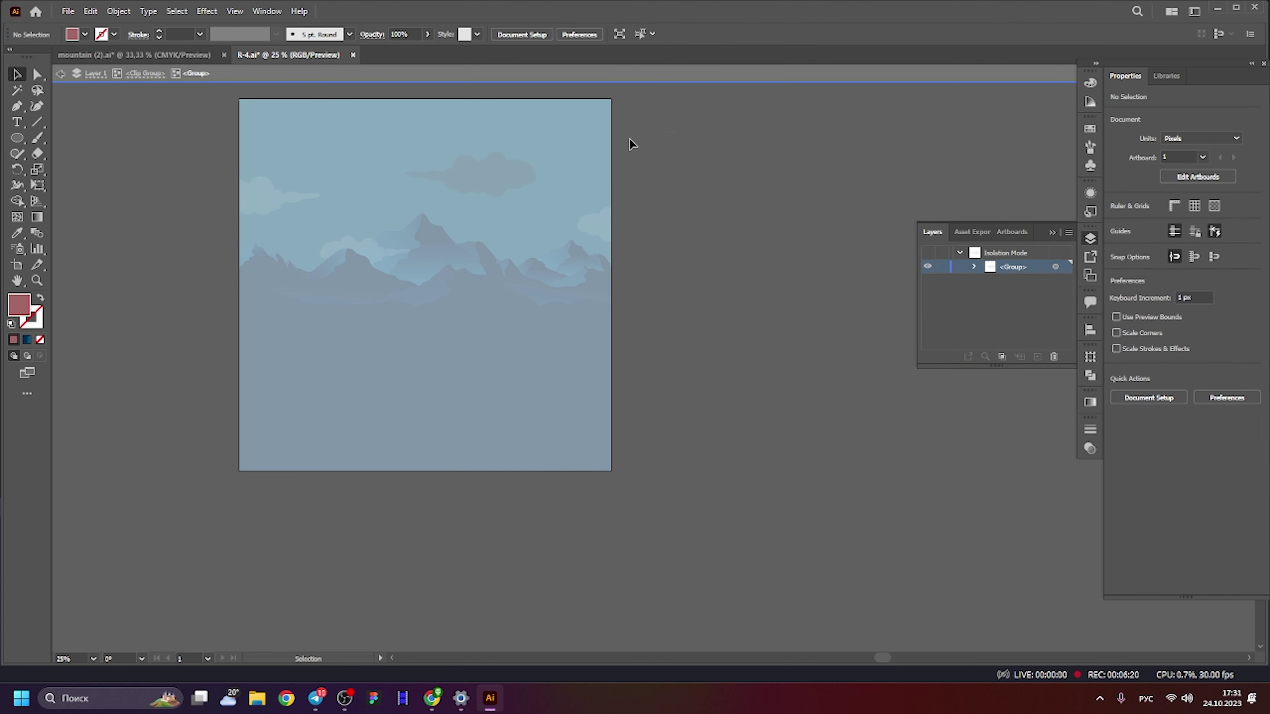
left_click(712, 176)
Work through the isolation levels until the mountain Clip Group's inner <Group> is isolated.
double_click(706, 190)
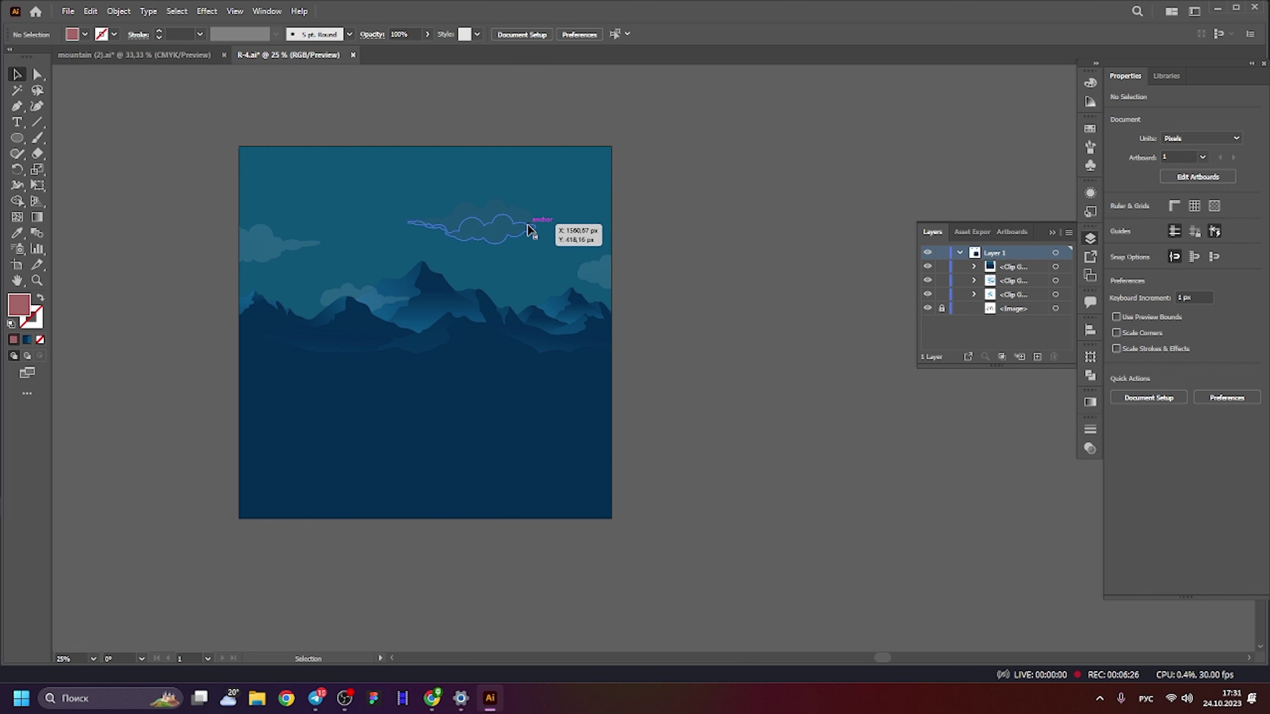
double_click(540, 223)
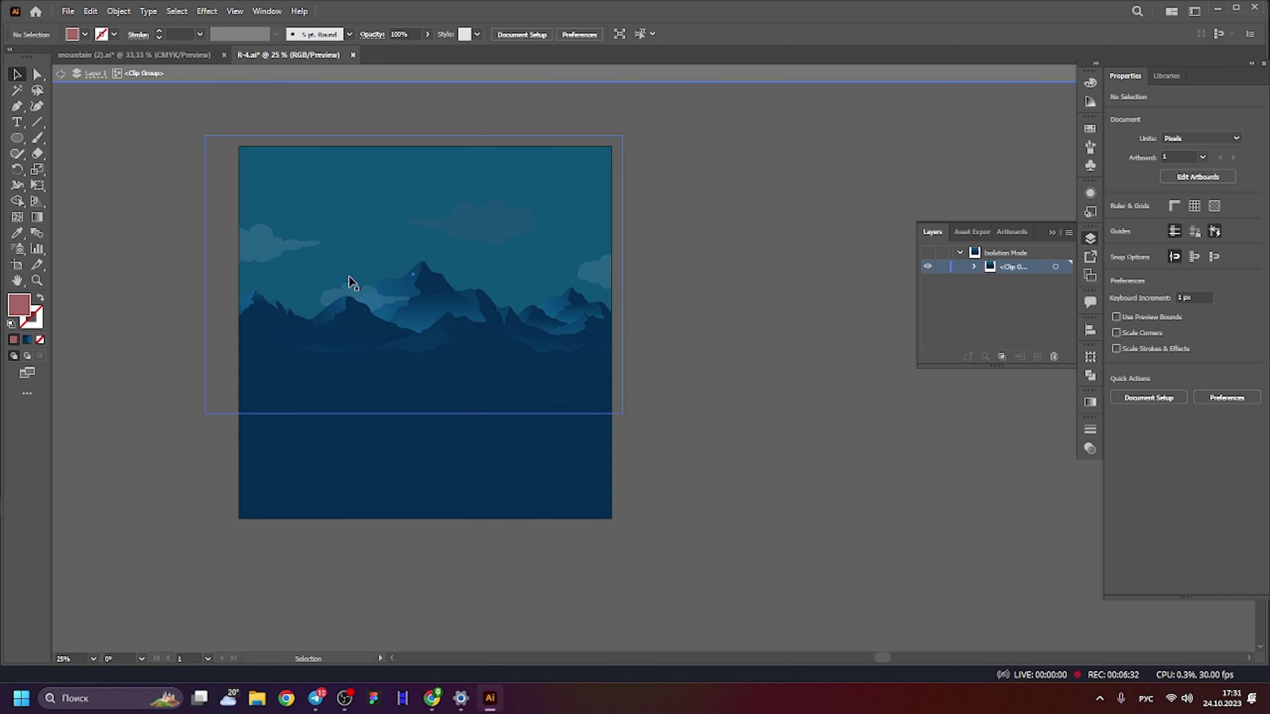
double_click(433, 285)
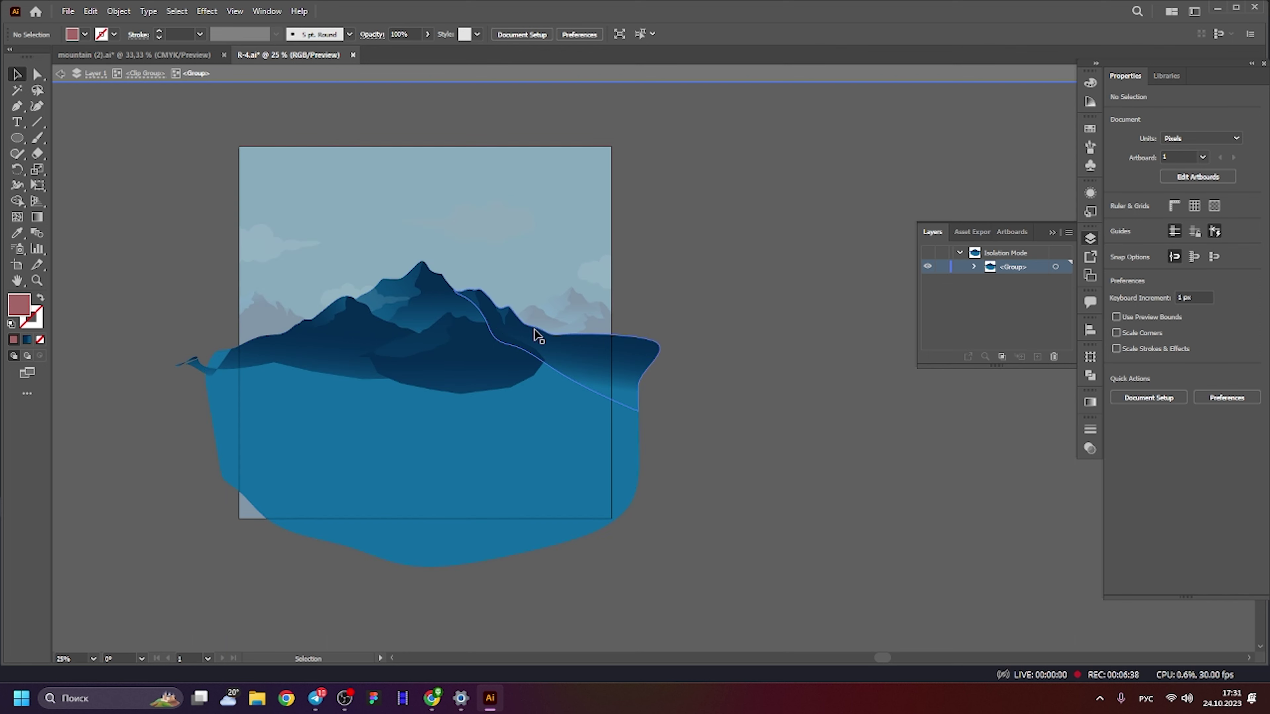
double_click(754, 227)
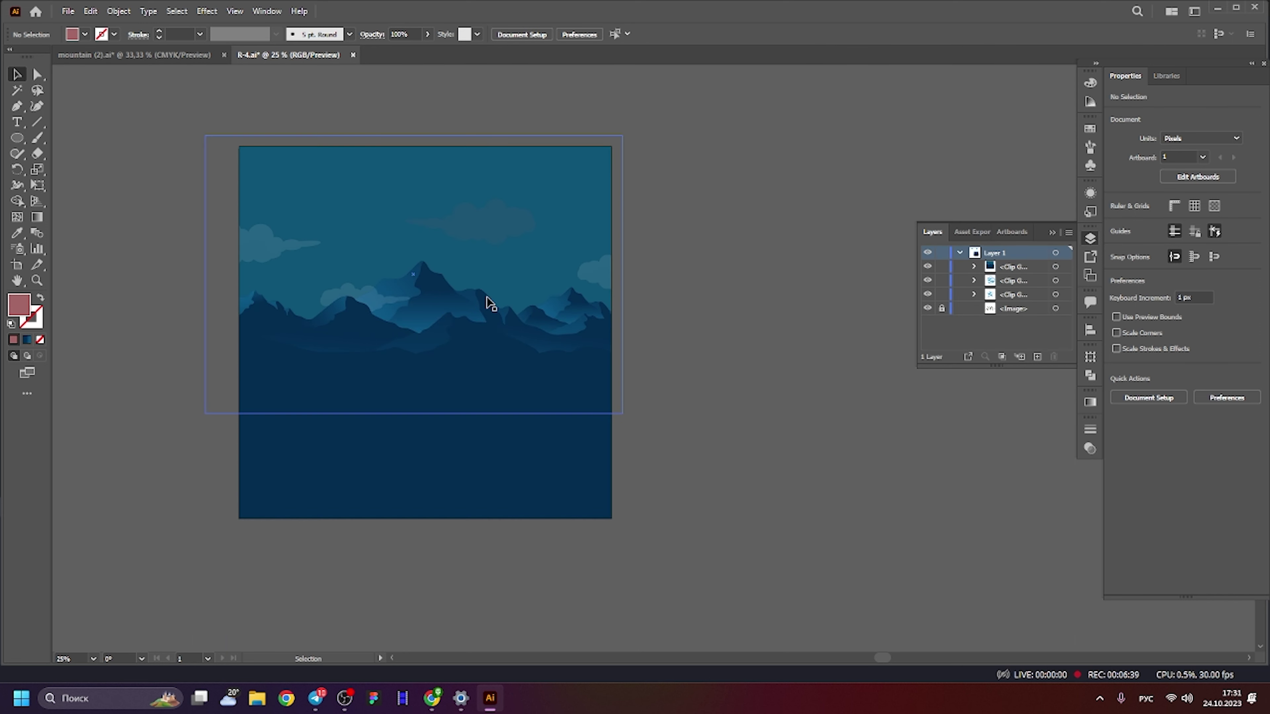
double_click(499, 210)
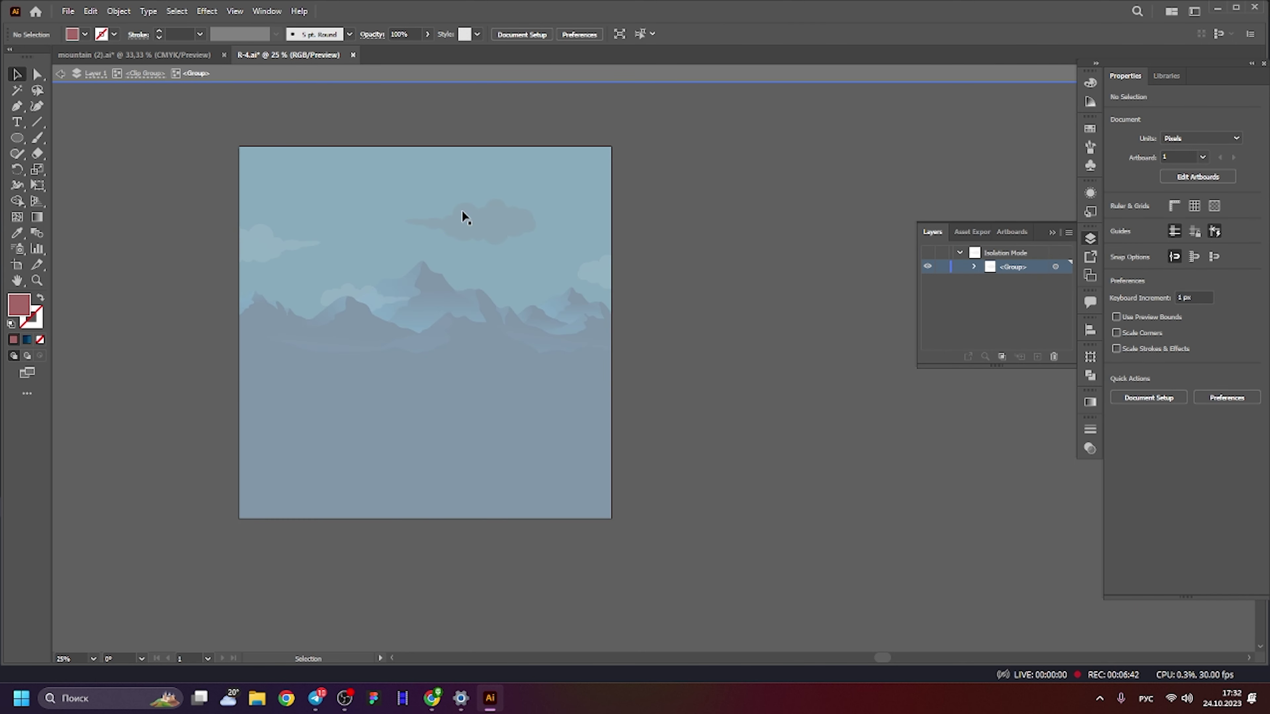
left_click(145, 73)
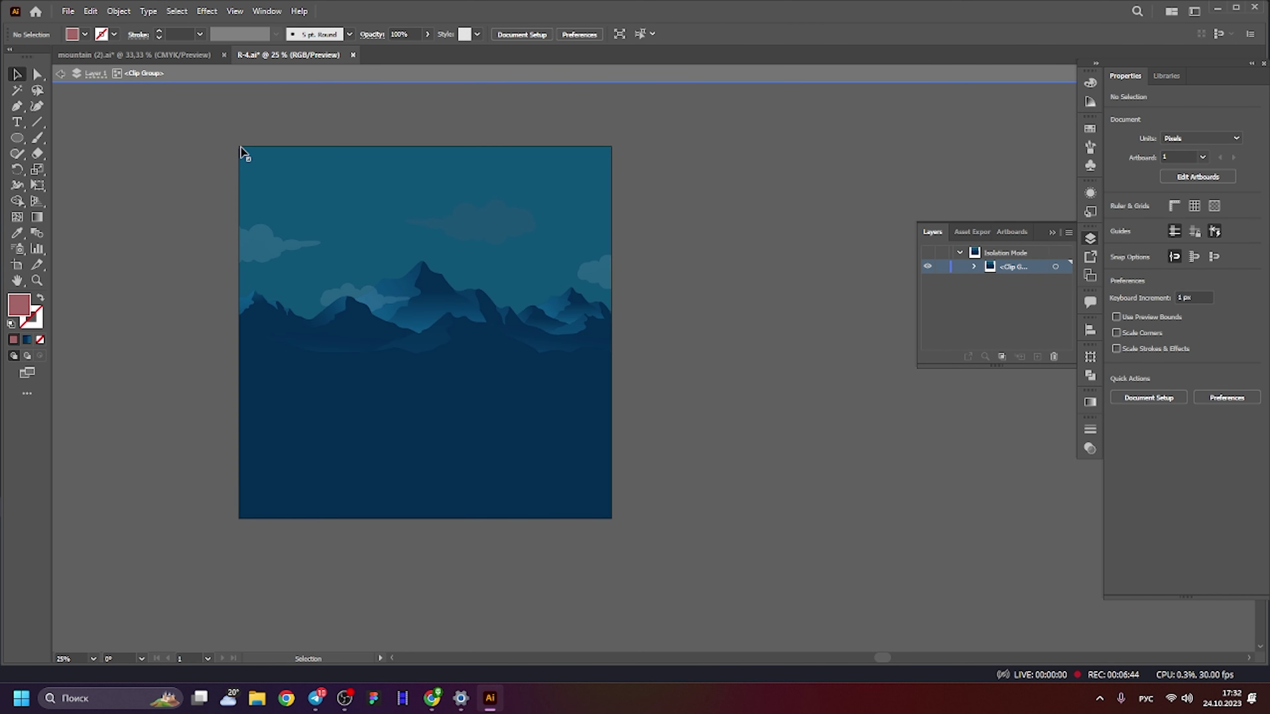
left_click(428, 281)
double_click(428, 281)
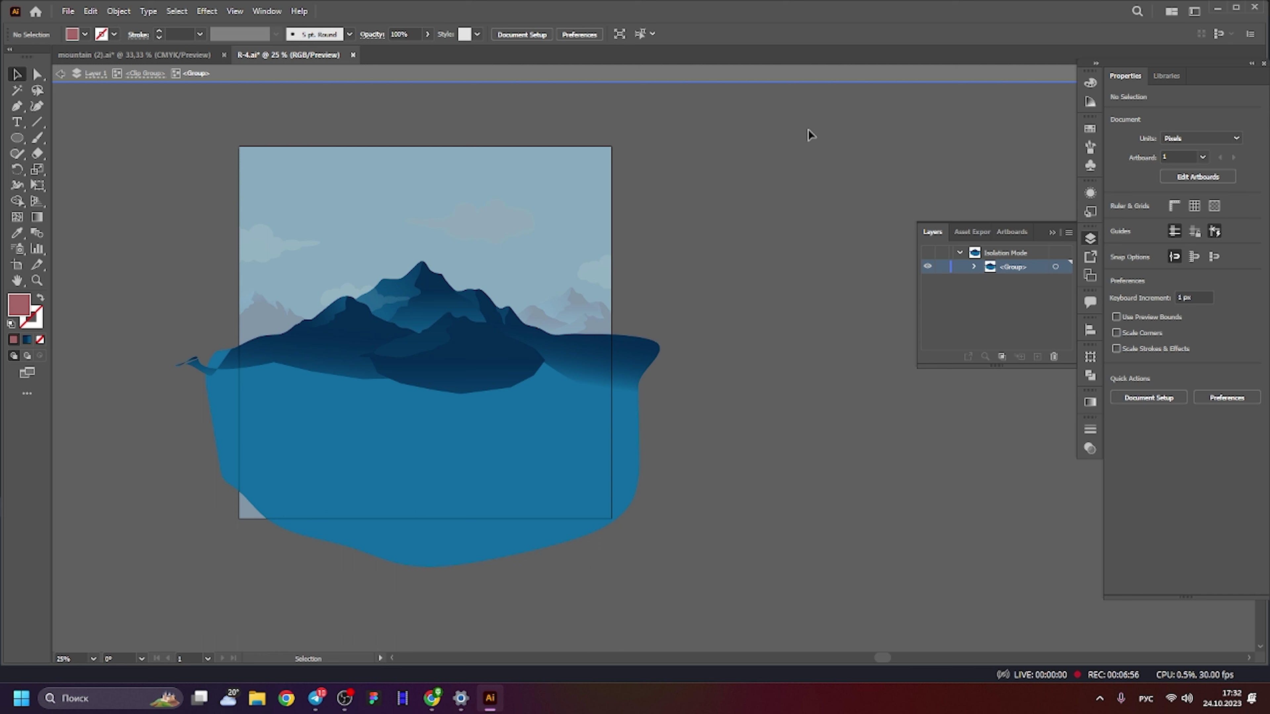
Exit the clipping rectangle's isolation to show the whole artboard-clipped mountain scene.
left_click(60, 75)
double_click(393, 255)
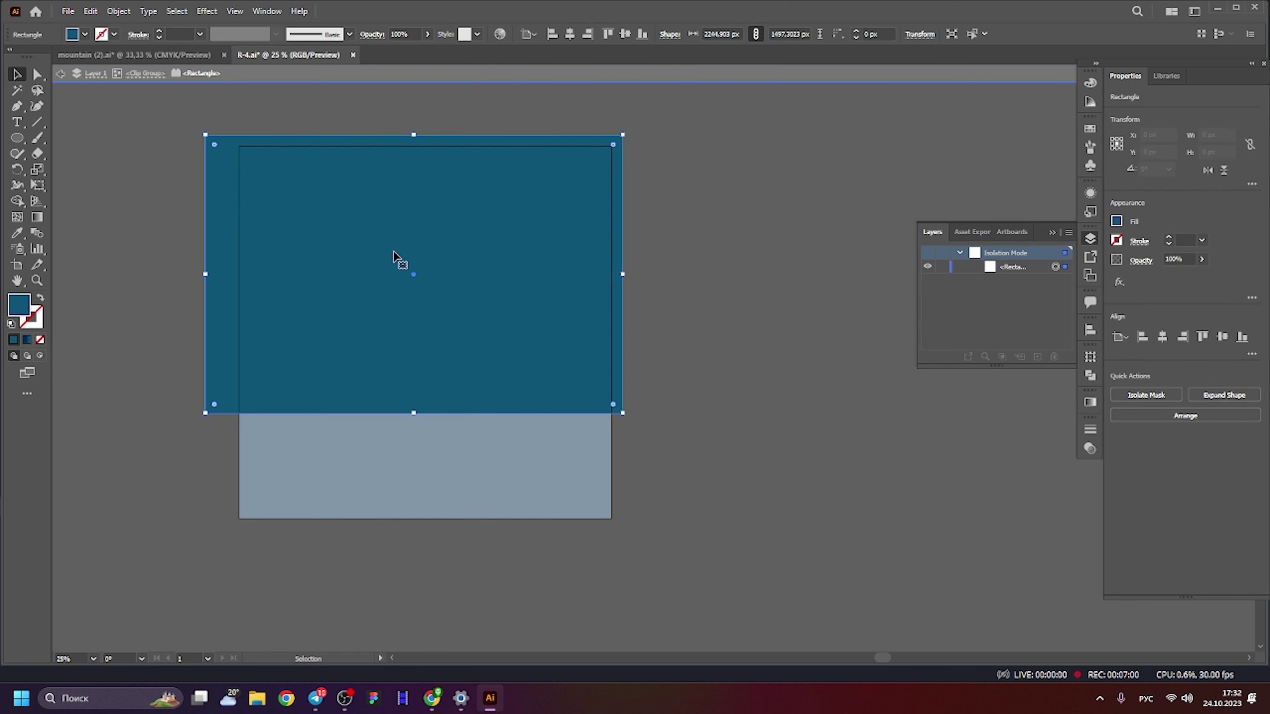
double_click(830, 176)
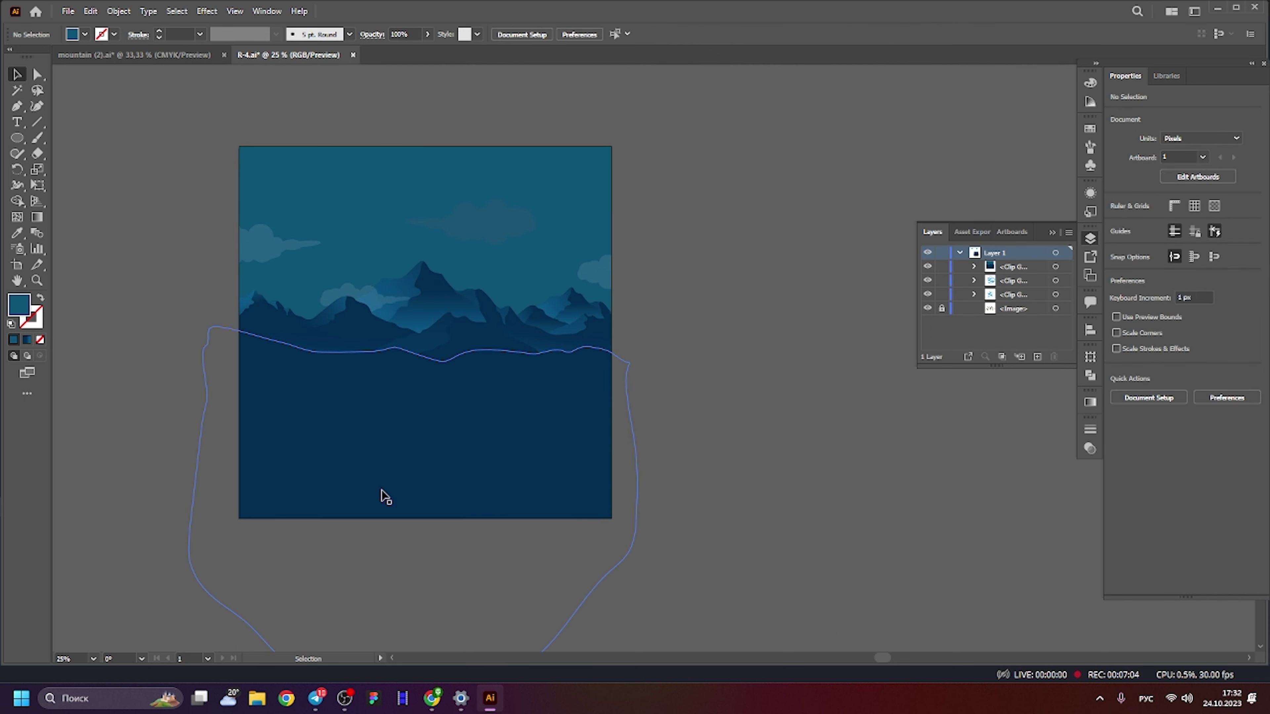
scroll(649, 325, "up", 3)
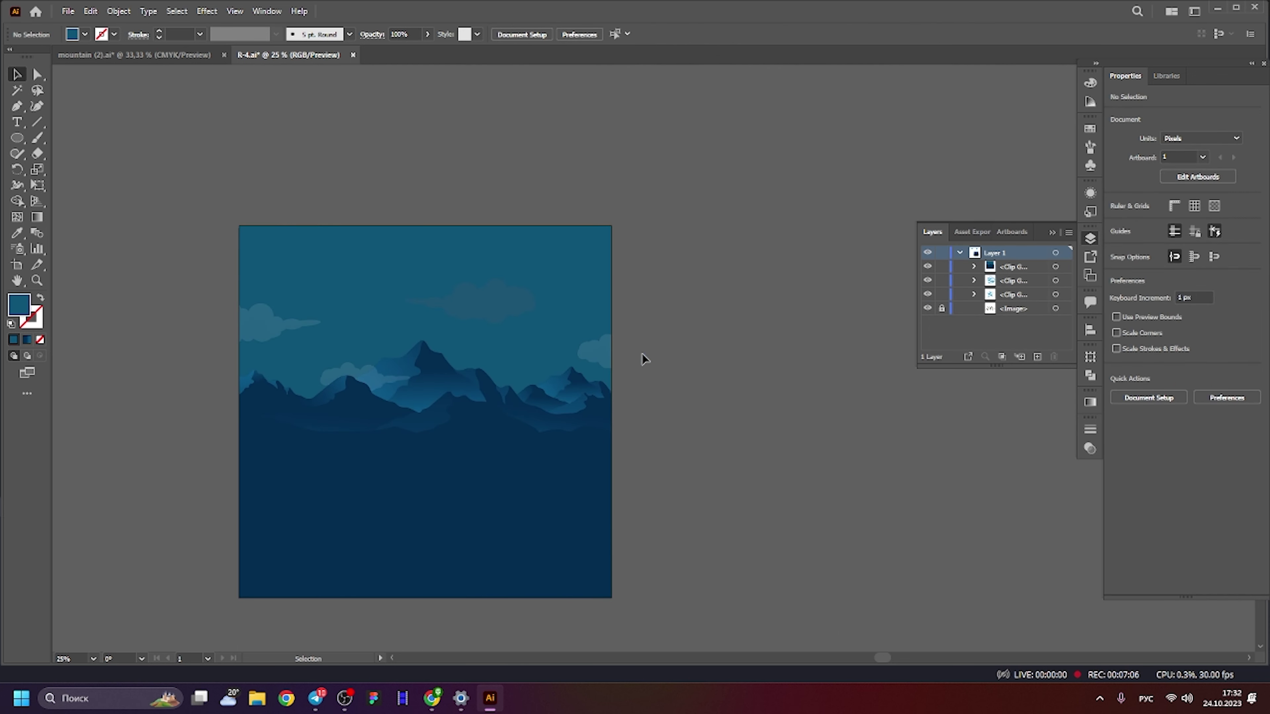
scroll(630, 373, "down", 5)
scroll(575, 325, "down", 2)
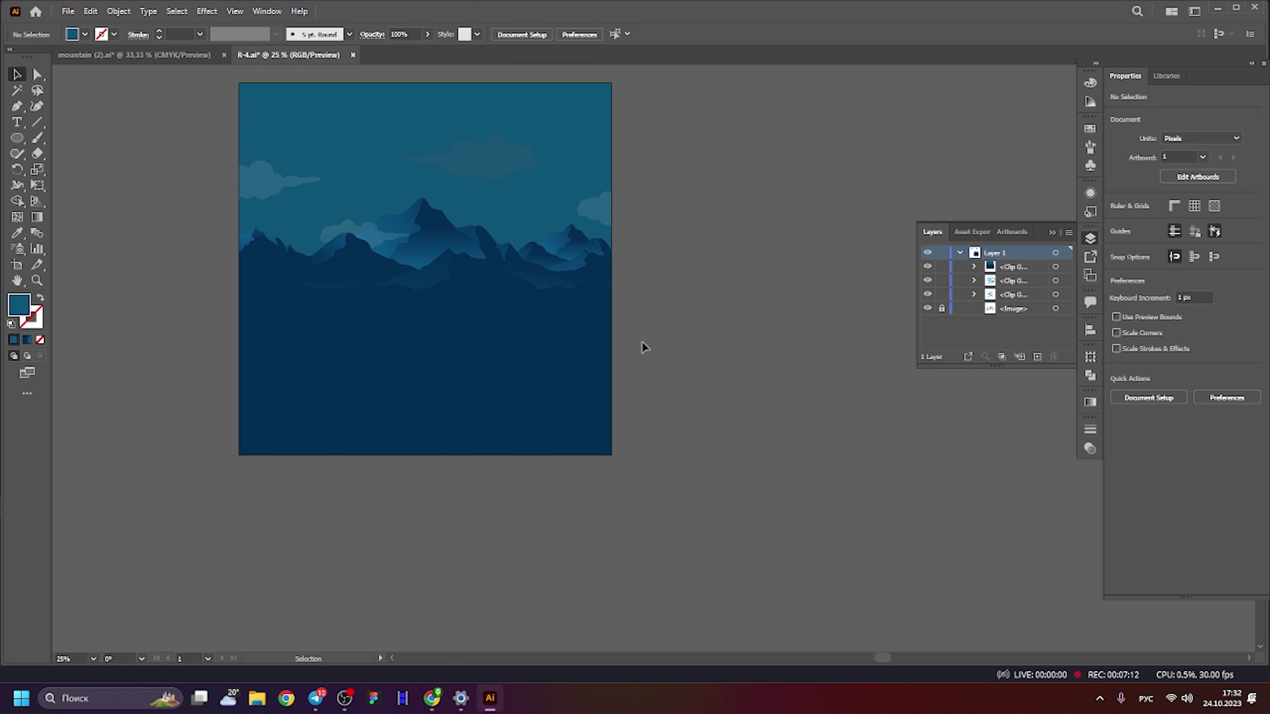
Release the clipping mask on the scene's Clip Group.
left_click(440, 274)
right_click(458, 289)
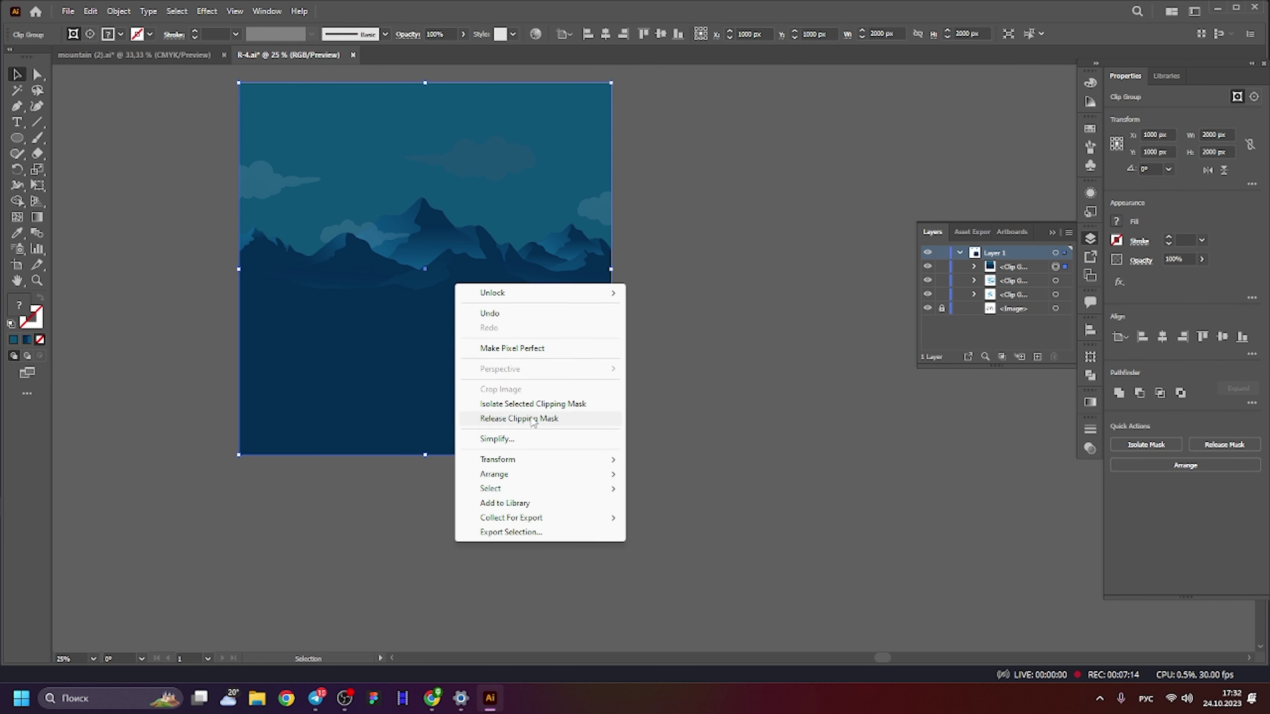
left_click(532, 419)
left_click(737, 190)
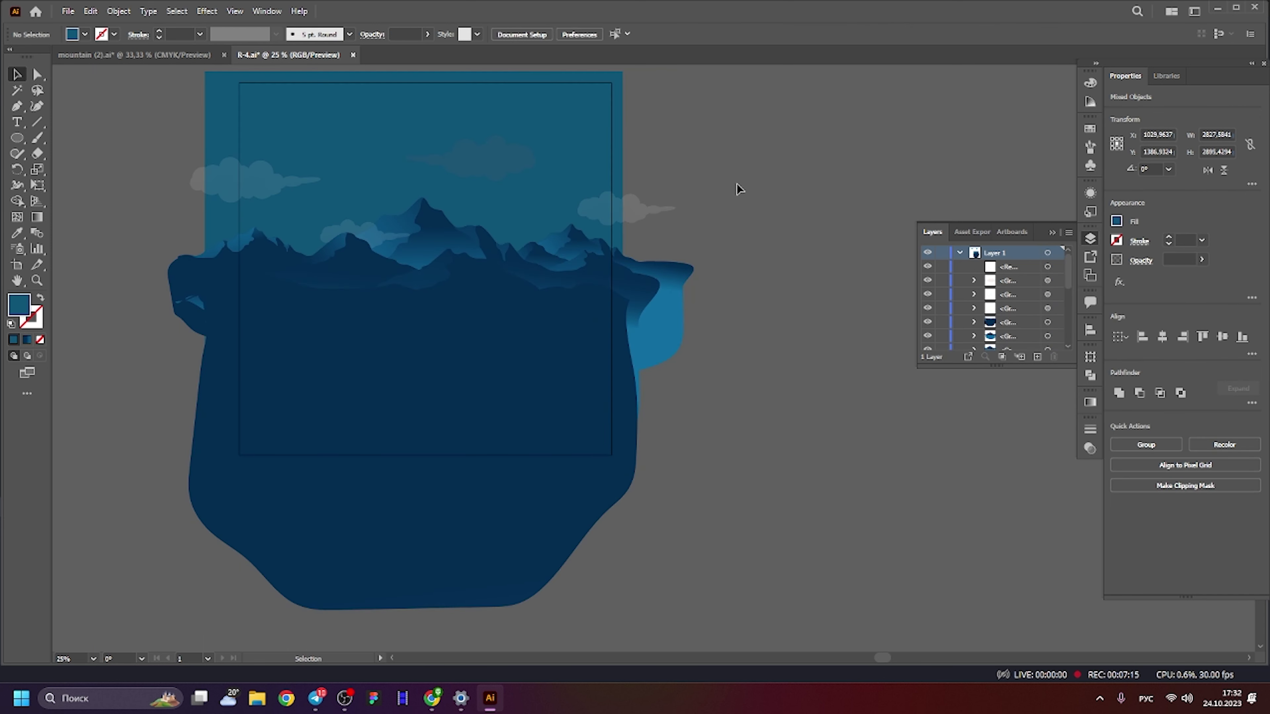
Delete the leftover square clipping rectangle at the artboard edge.
left_click(612, 123)
key("Delete")
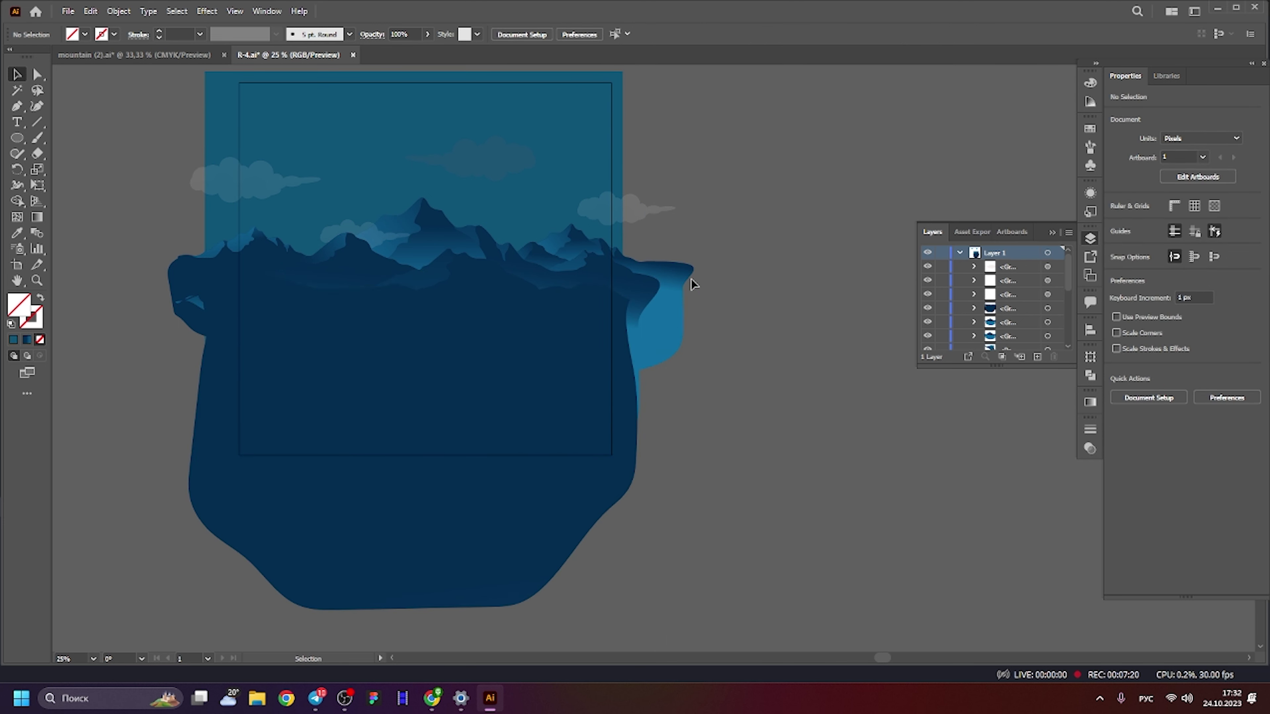
scroll(725, 231, "up", 2)
scroll(325, 382, "up", 2)
scroll(325, 383, "down", 3)
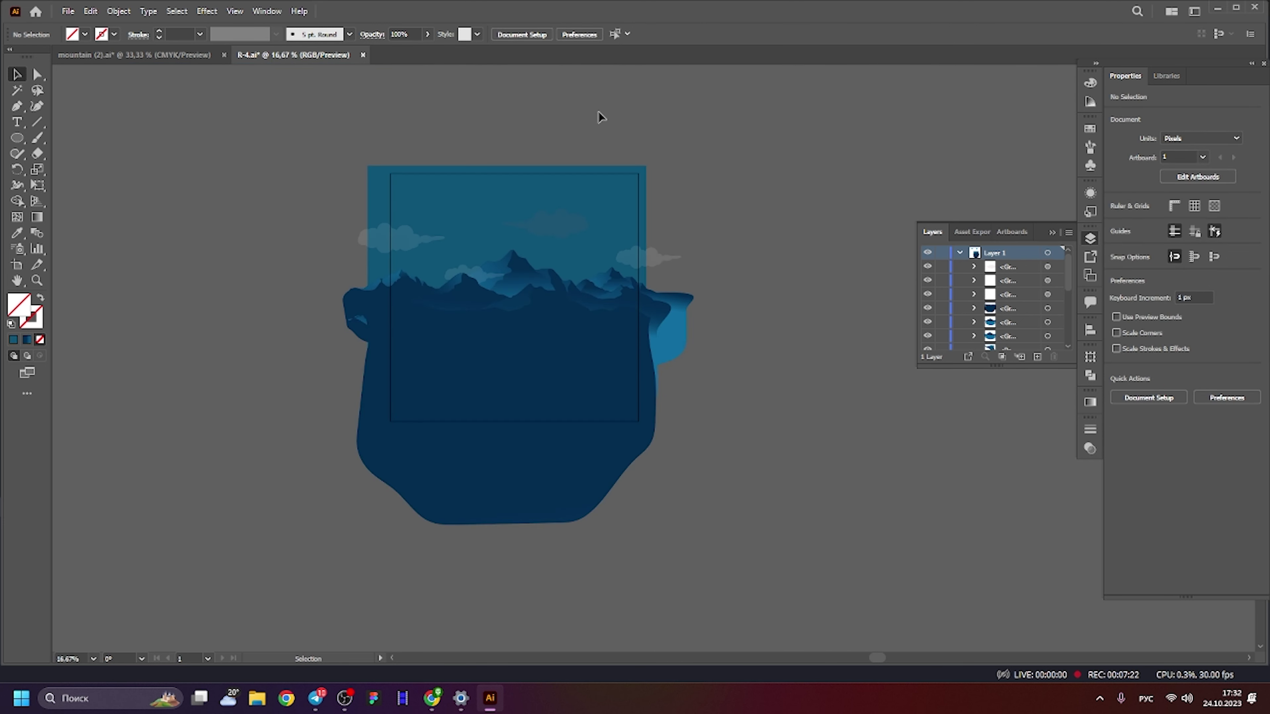
key("alt+Tab")
Scroll back through the Telegram group chat to the moon-over-mountains photo.
left_click(592, 358)
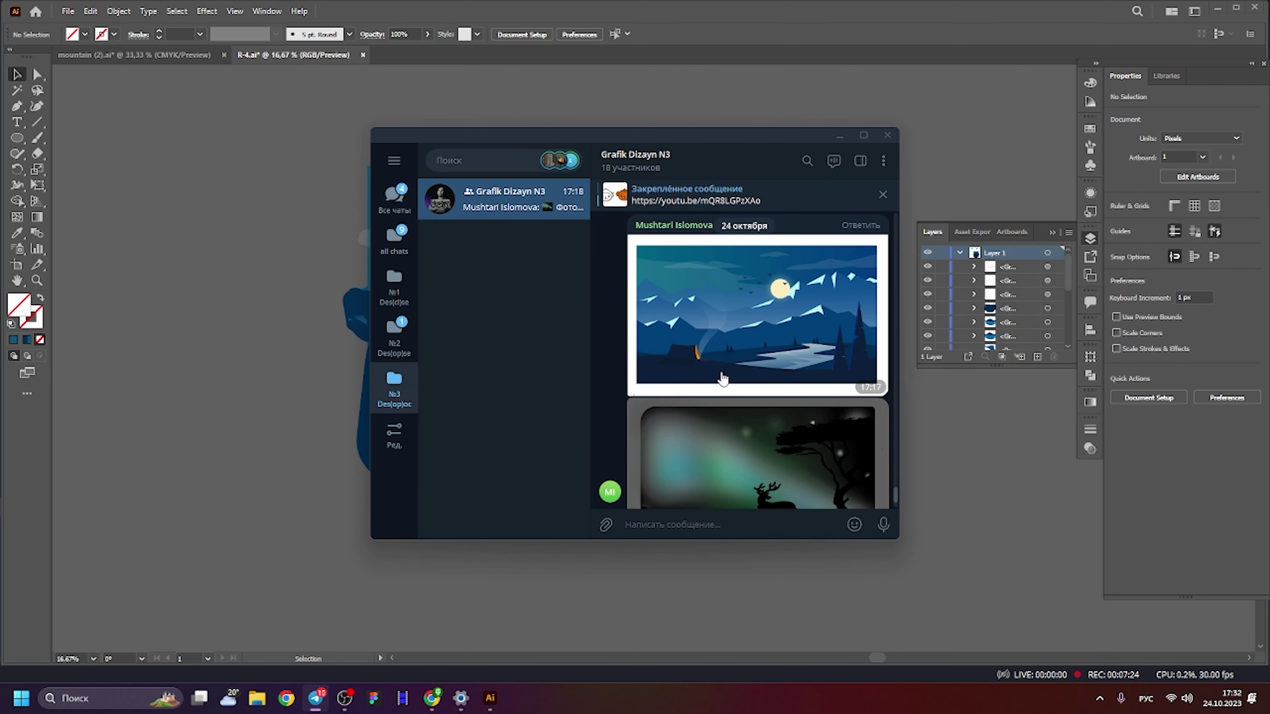
scroll(723, 369, "up", 5)
scroll(695, 368, "up", 3)
scroll(704, 364, "up", 3)
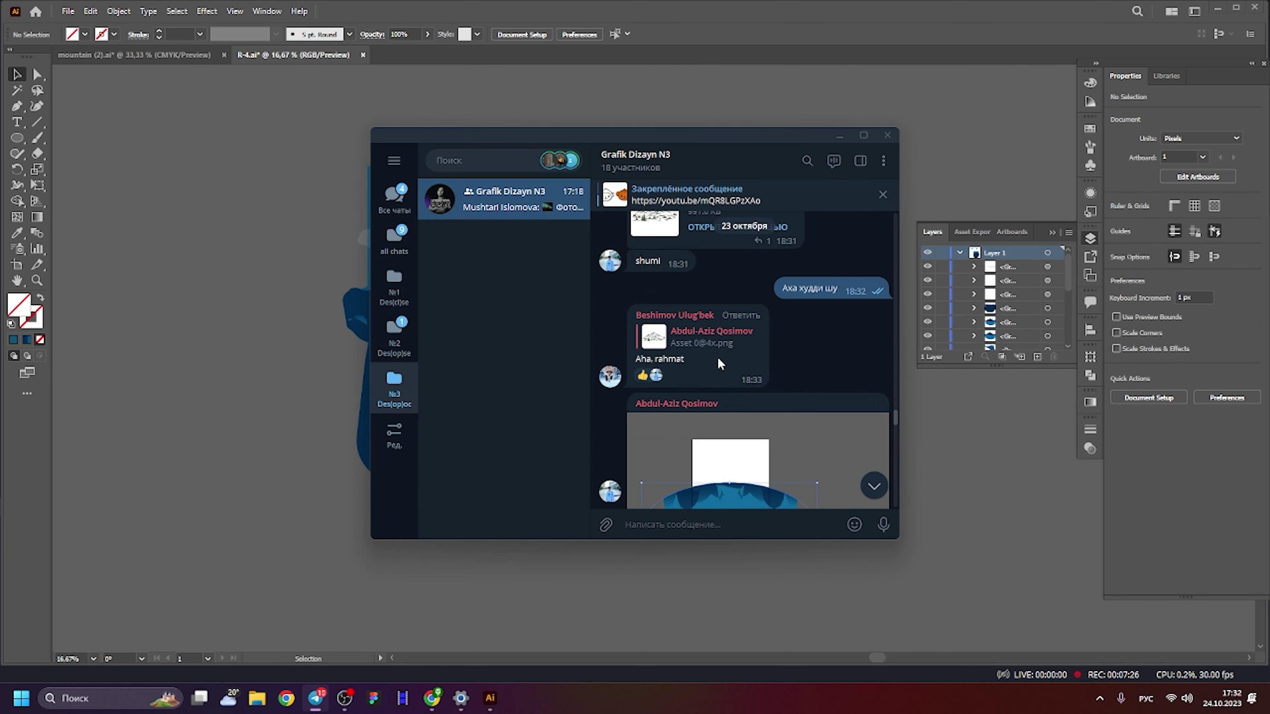
scroll(717, 356, "up", 3)
scroll(725, 359, "up", 3)
scroll(724, 368, "up", 3)
scroll(726, 364, "up", 3)
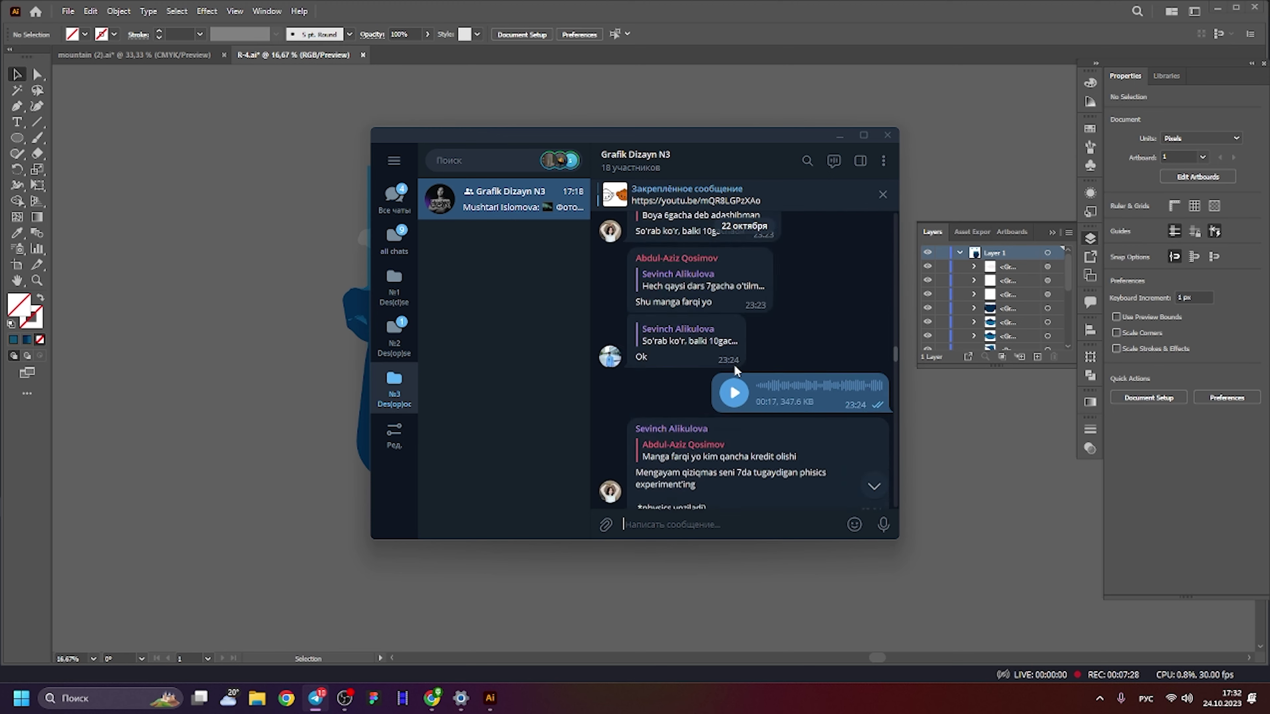
scroll(728, 361, "up", 3)
scroll(730, 358, "up", 3)
scroll(733, 355, "up", 3)
scroll(735, 352, "up", 3)
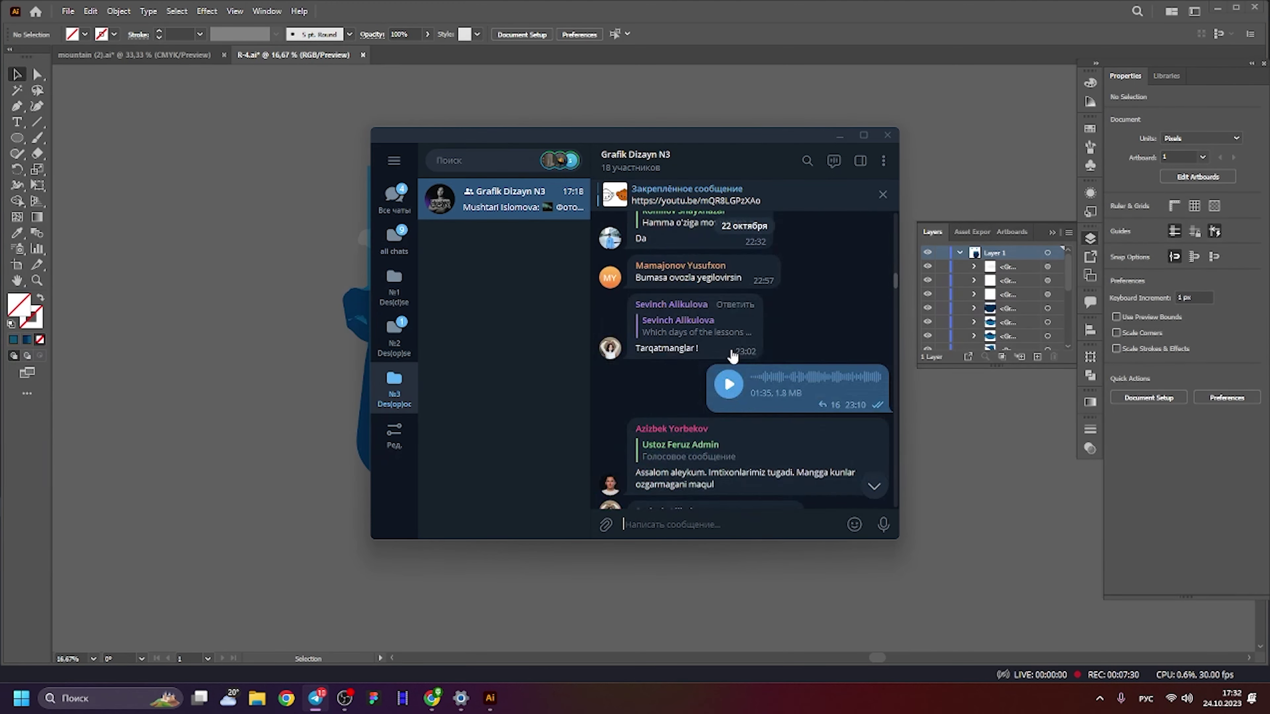
scroll(737, 350, "up", 3)
scroll(740, 347, "up", 3)
scroll(739, 349, "up", 3)
scroll(730, 353, "up", 3)
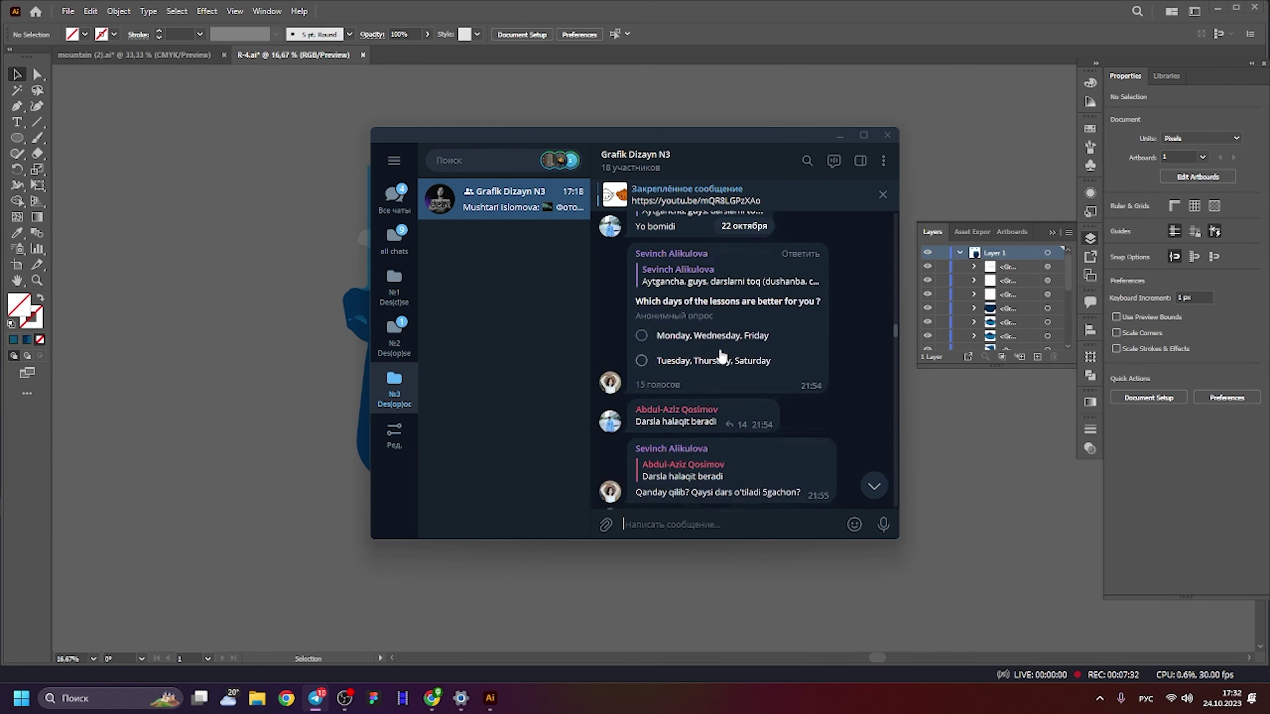
scroll(735, 360, "up", 3)
scroll(730, 371, "up", 3)
scroll(727, 376, "up", 2)
scroll(728, 373, "up", 2)
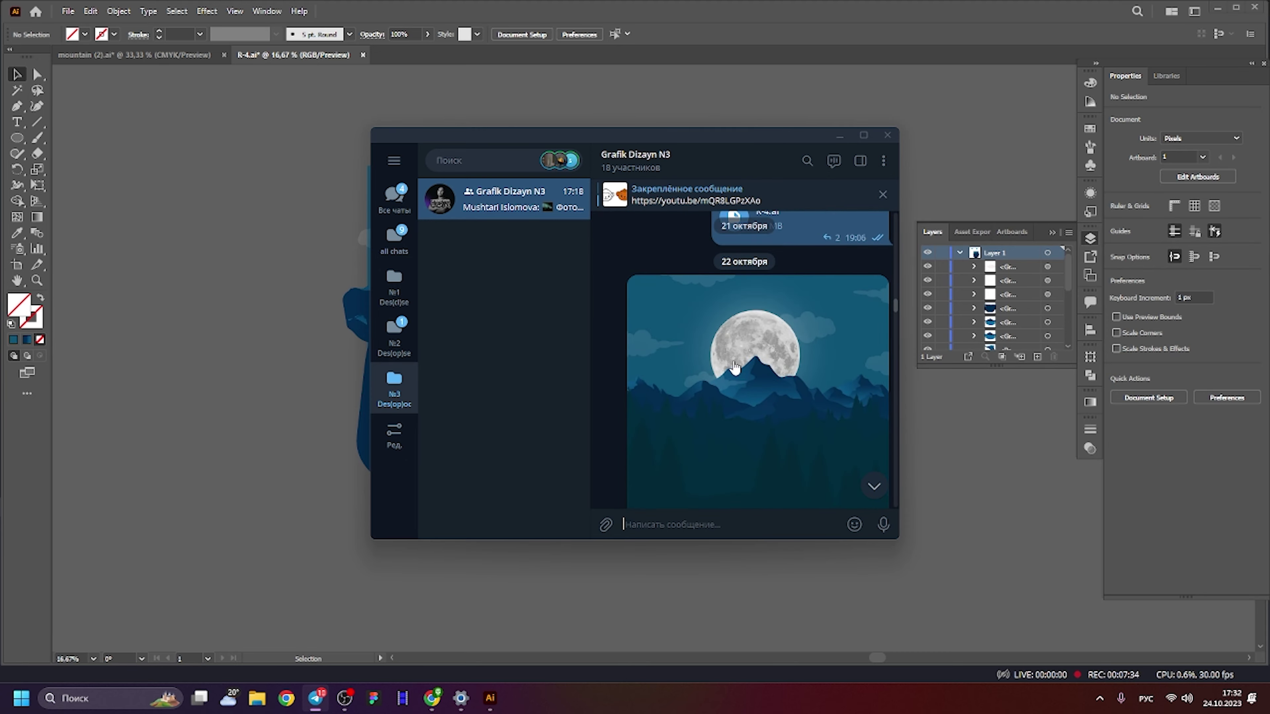
Copy the moon photo and close the photo viewer and chat.
left_click(650, 285)
right_click(649, 266)
left_click(690, 305)
key("Escape")
Paste the moon photo, enlarge it to about 440 px, and place one copy left of the scene.
left_click(205, 266)
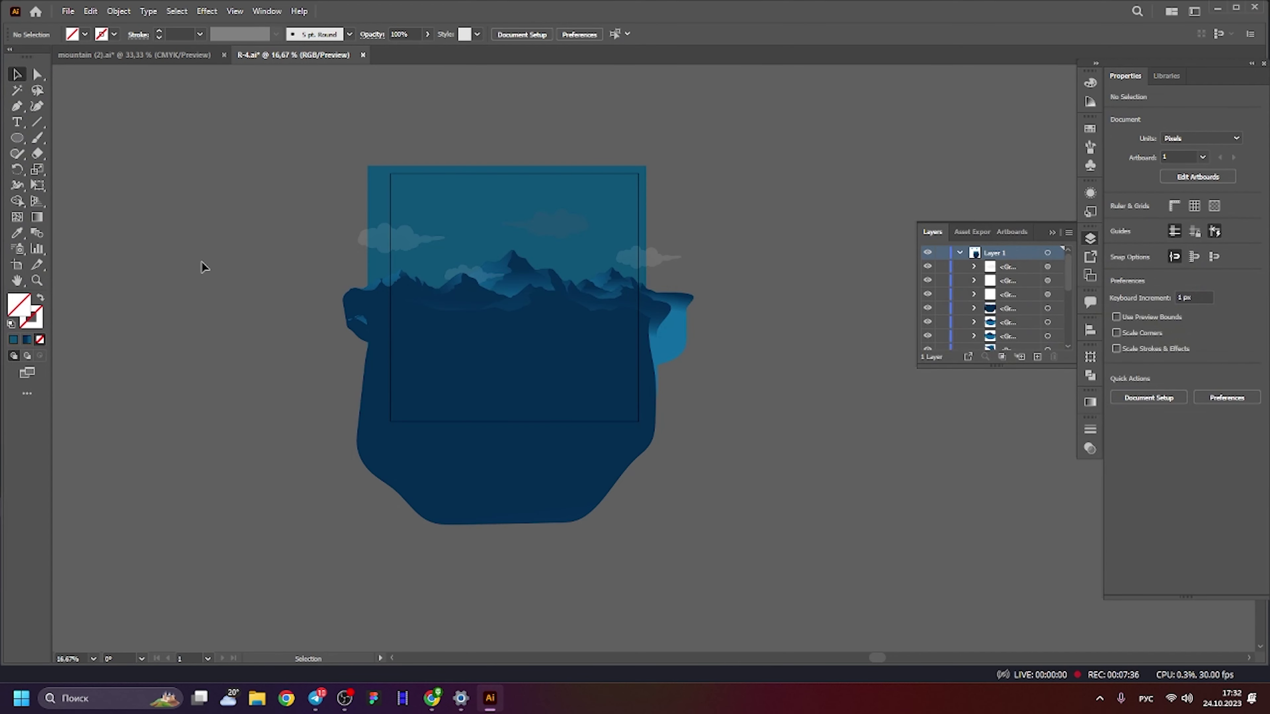
key("ctrl+v")
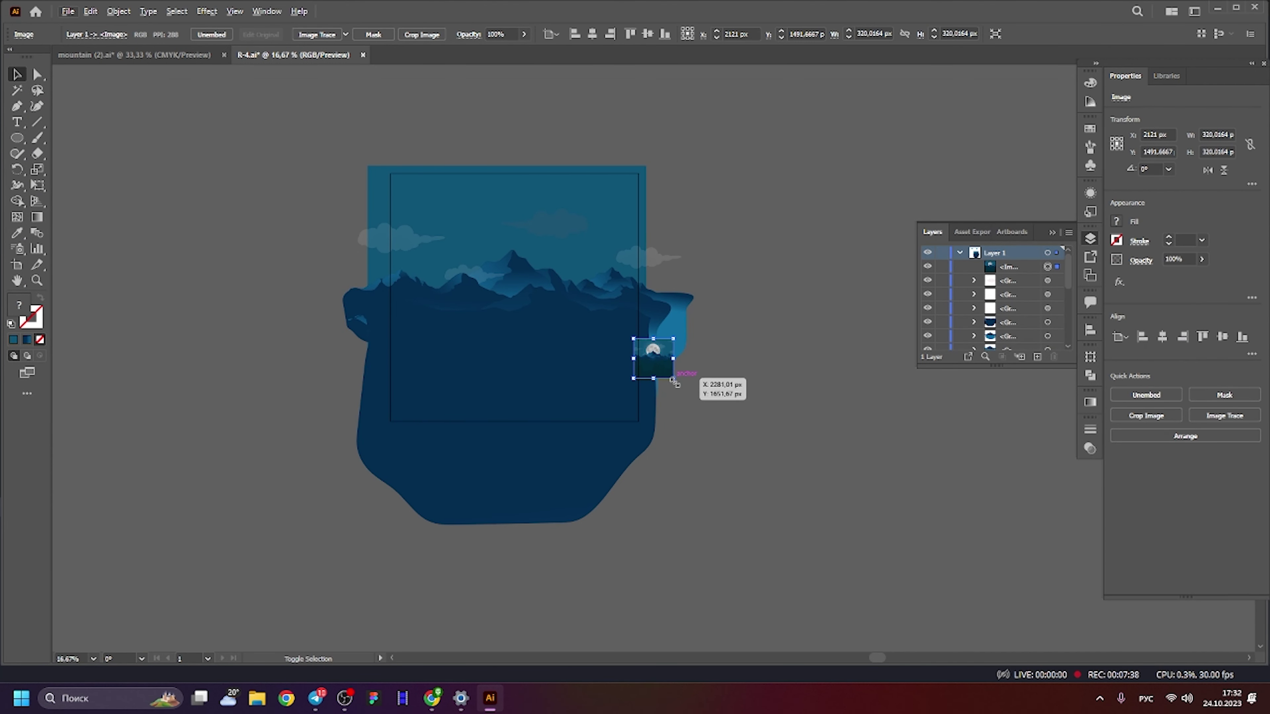
left_click_drag(673, 378, 851, 554)
scroll(787, 445, "down", 2)
mouse_move(784, 452)
left_mouse_down()
mouse_move(440, 312)
mouse_move(457, 346)
left_mouse_up()
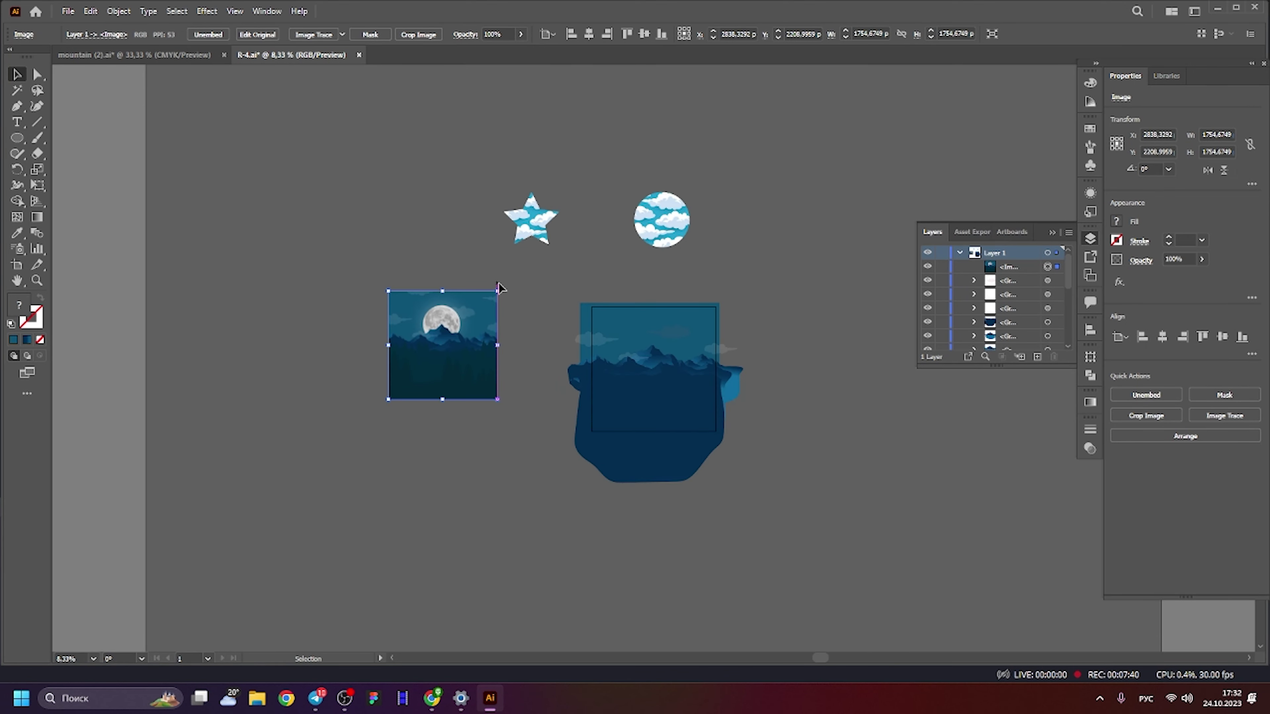
scroll(400, 351, "up", 3)
scroll(553, 379, "down", 2)
left_click_drag(553, 379, 589, 391)
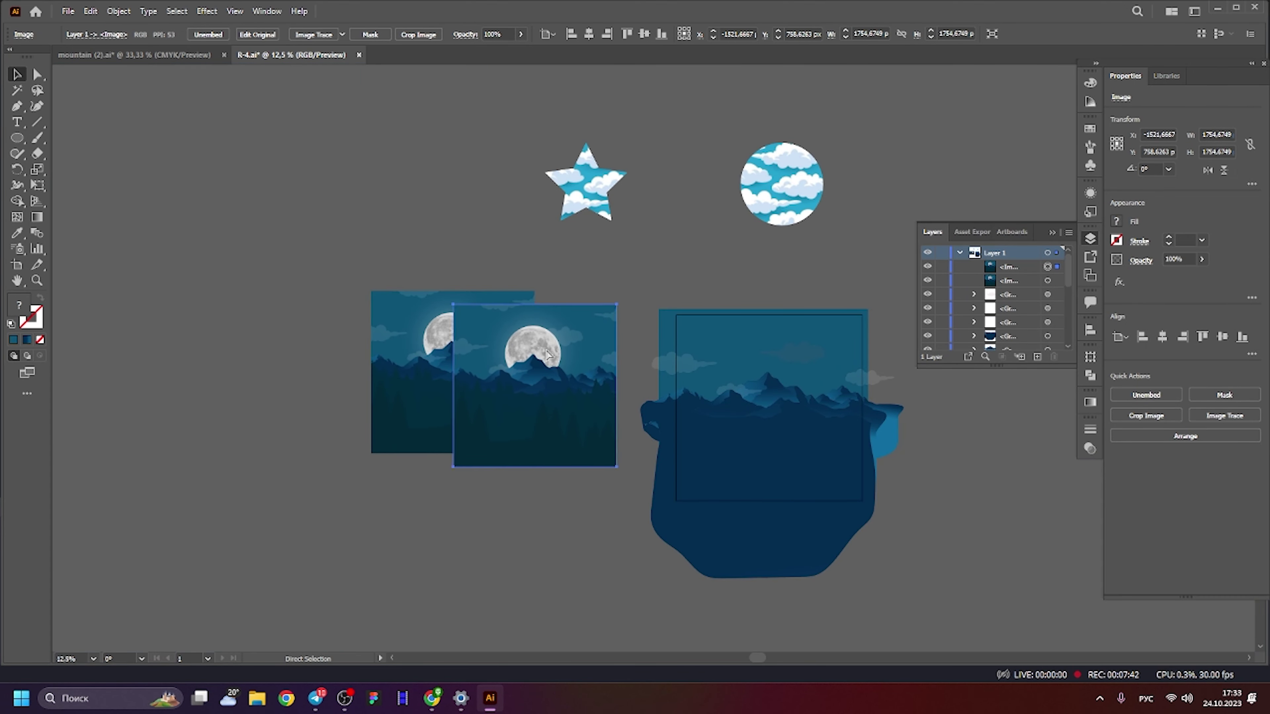
key("Delete")
left_click_drag(480, 352, 534, 367)
left_click(575, 301)
Pan and zoom across both artboards to view the moon reference beside the scene.
scroll(575, 301, "up", 3)
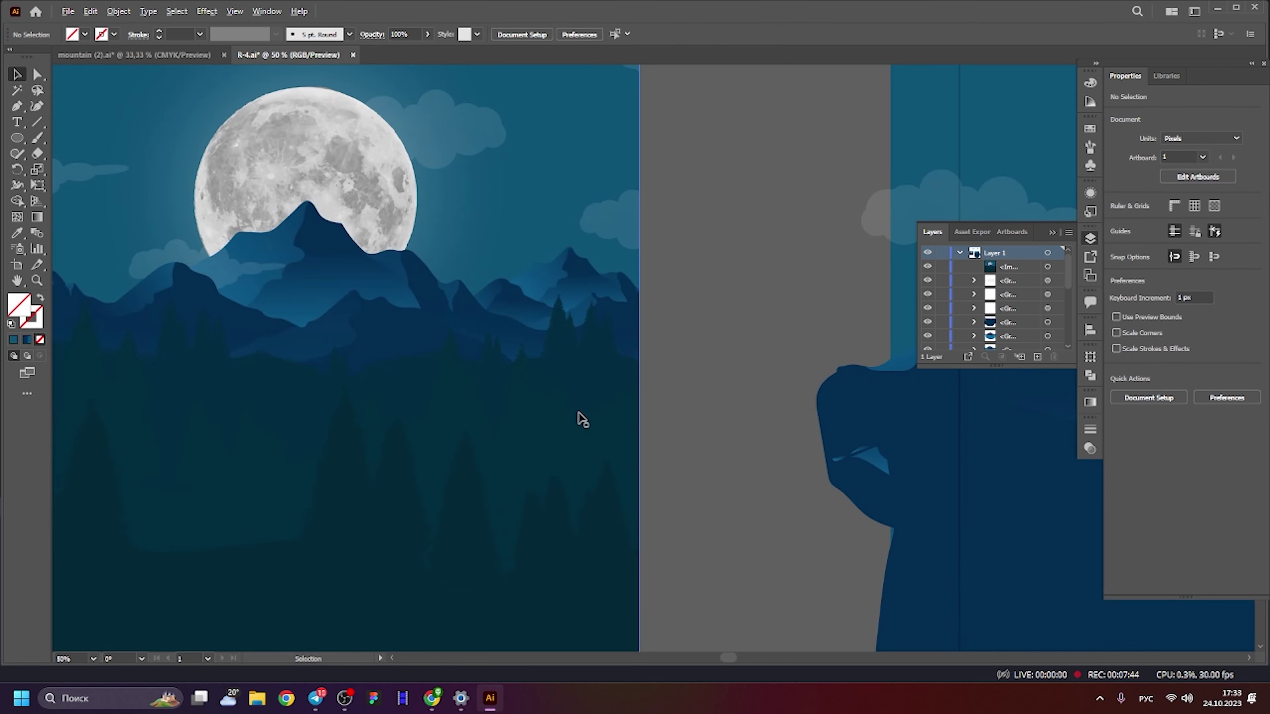
scroll(581, 415, "down", 1)
scroll(513, 371, "right", 2)
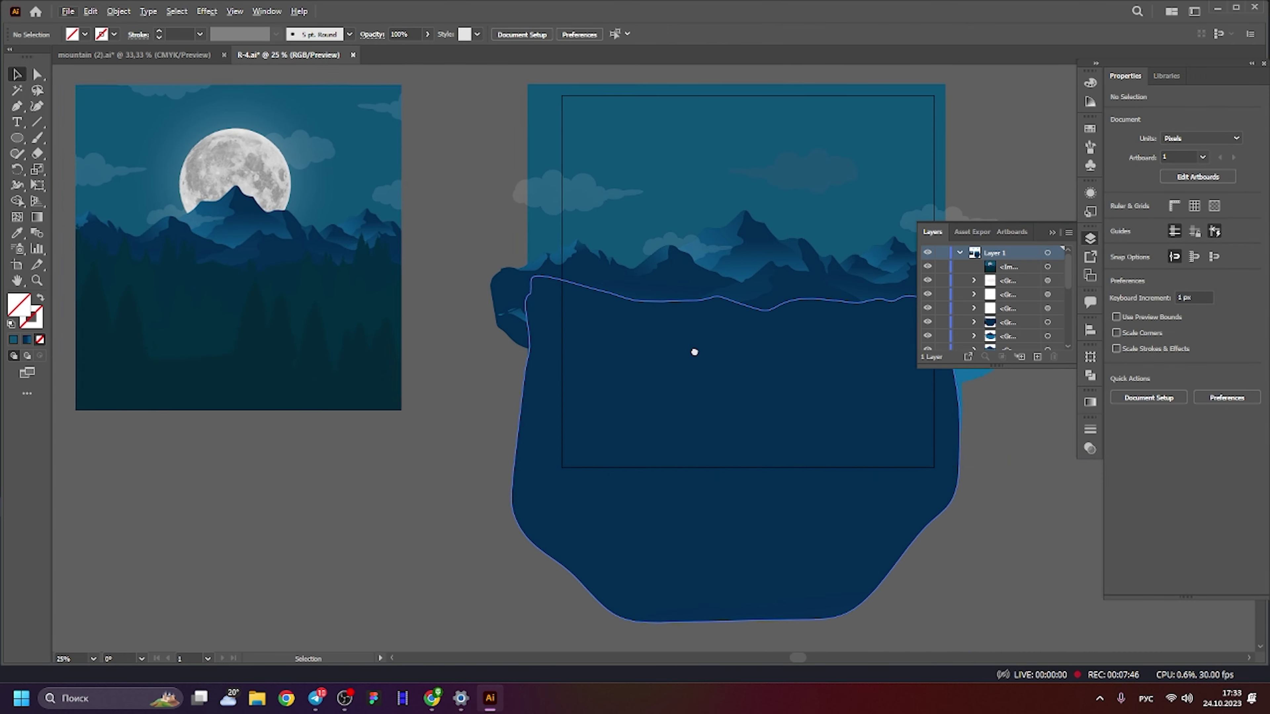
scroll(691, 349, "left", 5)
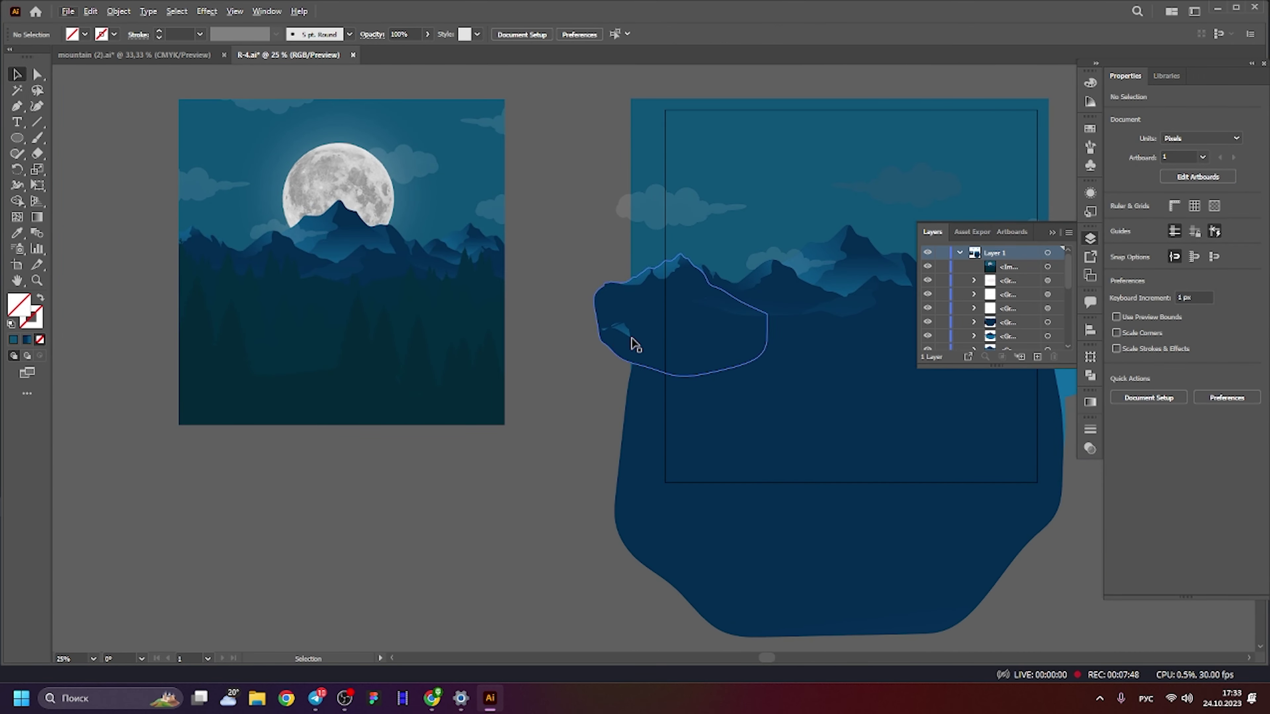
scroll(598, 332, "down", 2)
scroll(650, 276, "right", 5)
scroll(462, 287, "left", 5)
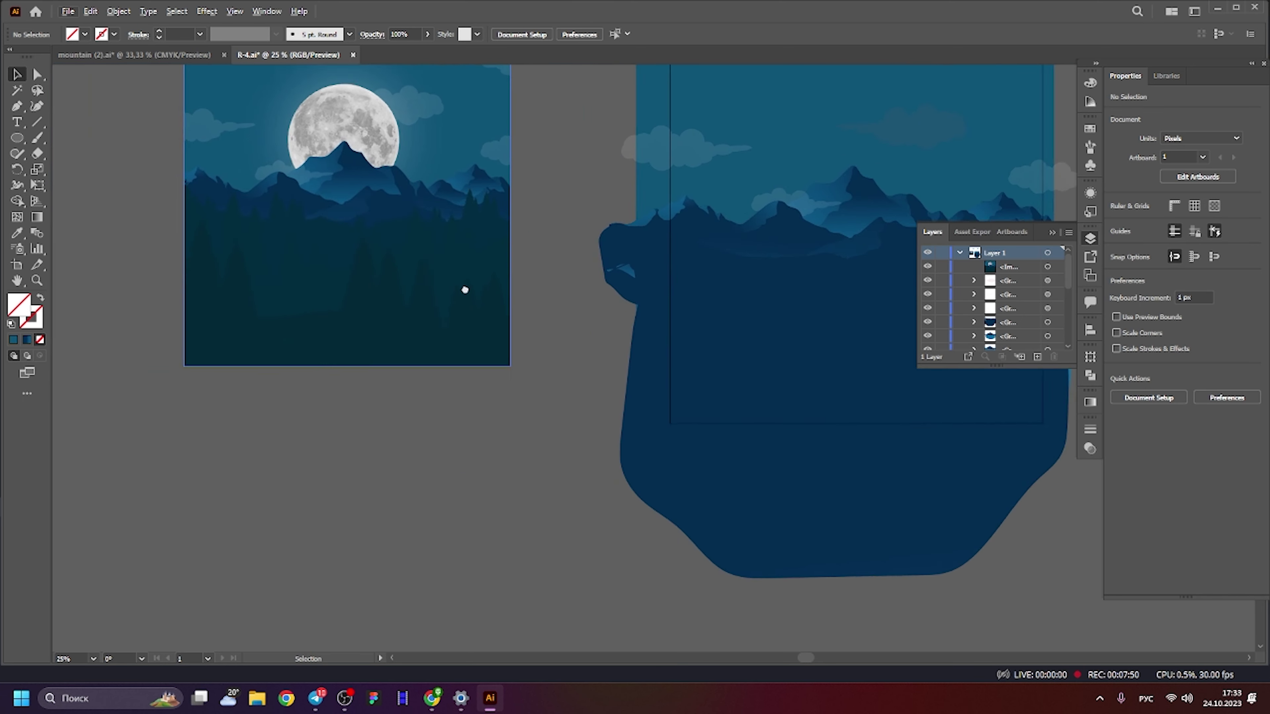
scroll(406, 341, "left", 5)
scroll(352, 283, "up", 1)
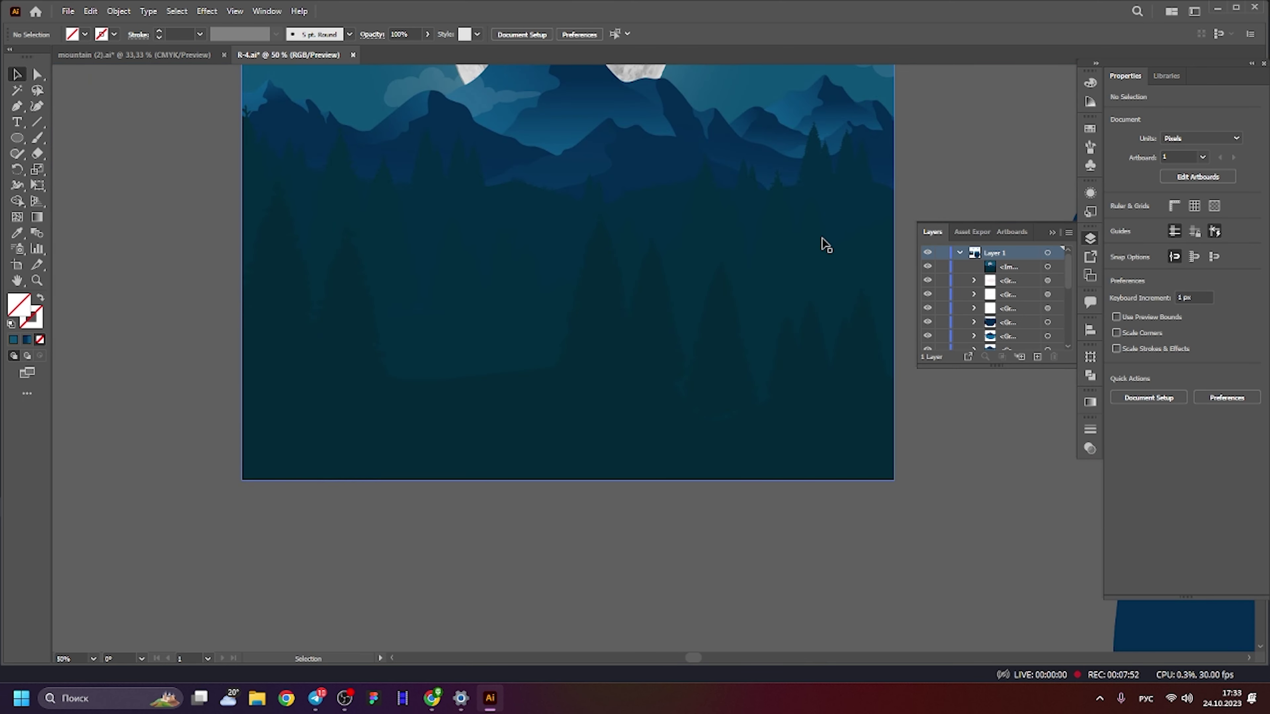
scroll(670, 240, "down", 1)
scroll(540, 290, "right", 5)
scroll(395, 260, "up", 1)
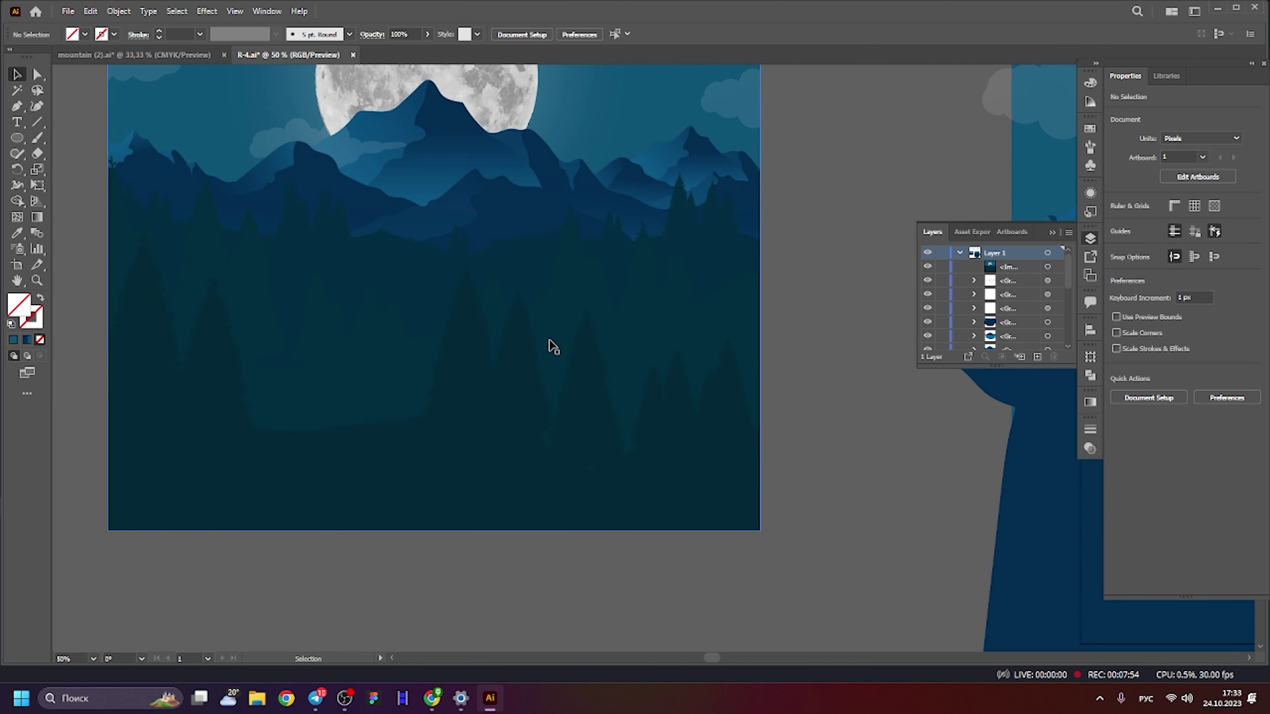
scroll(592, 335, "down", 2)
scroll(803, 397, "up", 2)
scroll(304, 338, "down", 1)
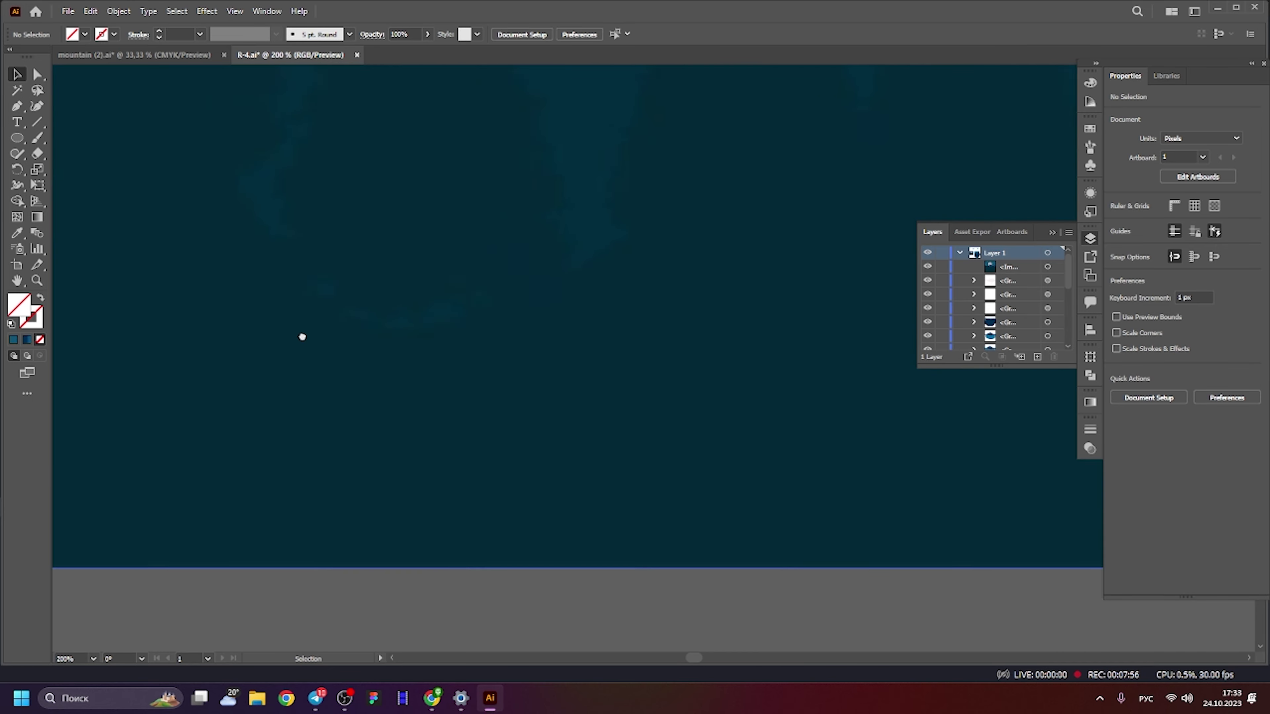
scroll(550, 320, "down", 3)
scroll(596, 287, "up", 2)
scroll(629, 295, "down", 1)
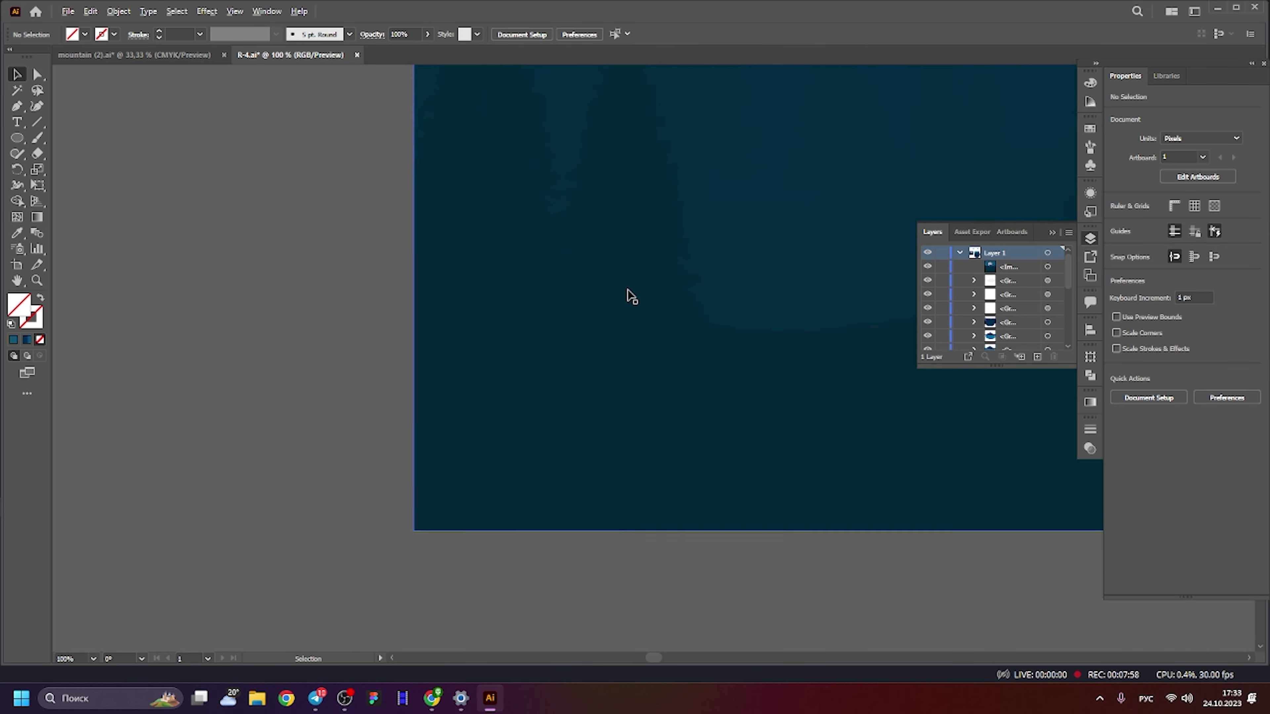
scroll(652, 296, "down", 1)
scroll(651, 296, "up", 3)
scroll(689, 310, "up", 1)
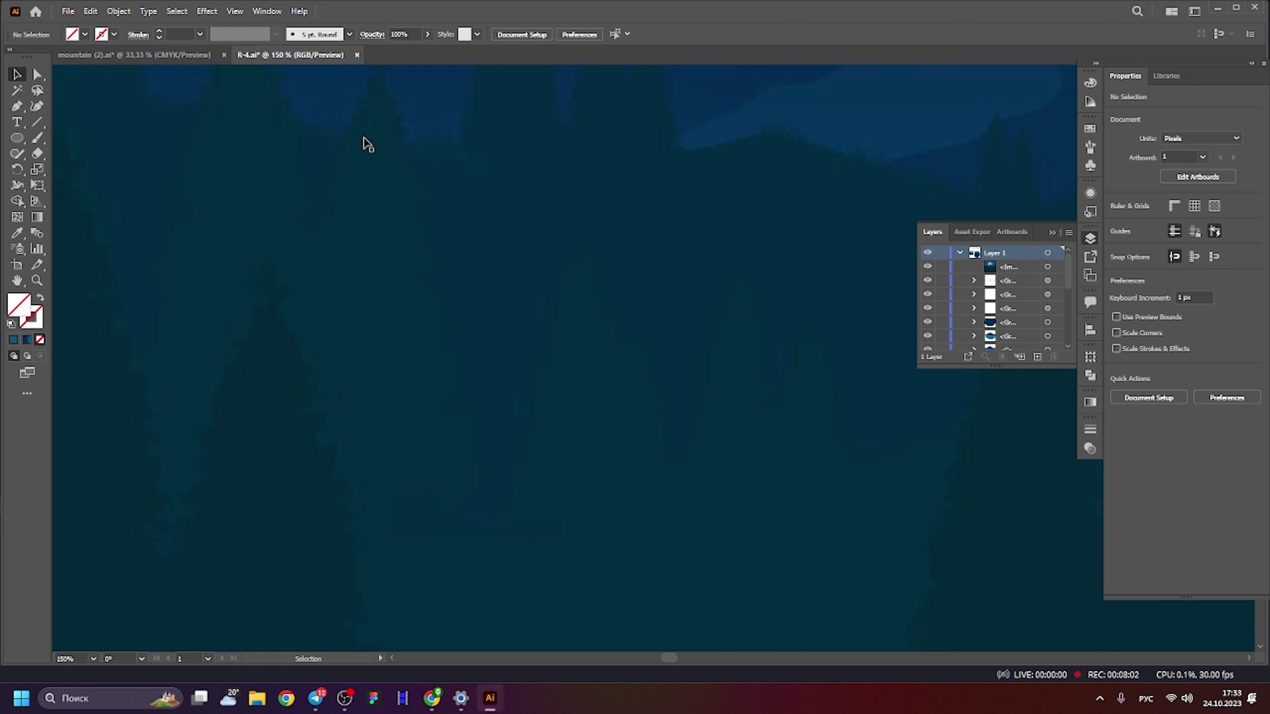
scroll(454, 313, "down", 5)
scroll(510, 212, "up", 4)
scroll(613, 312, "down", 1)
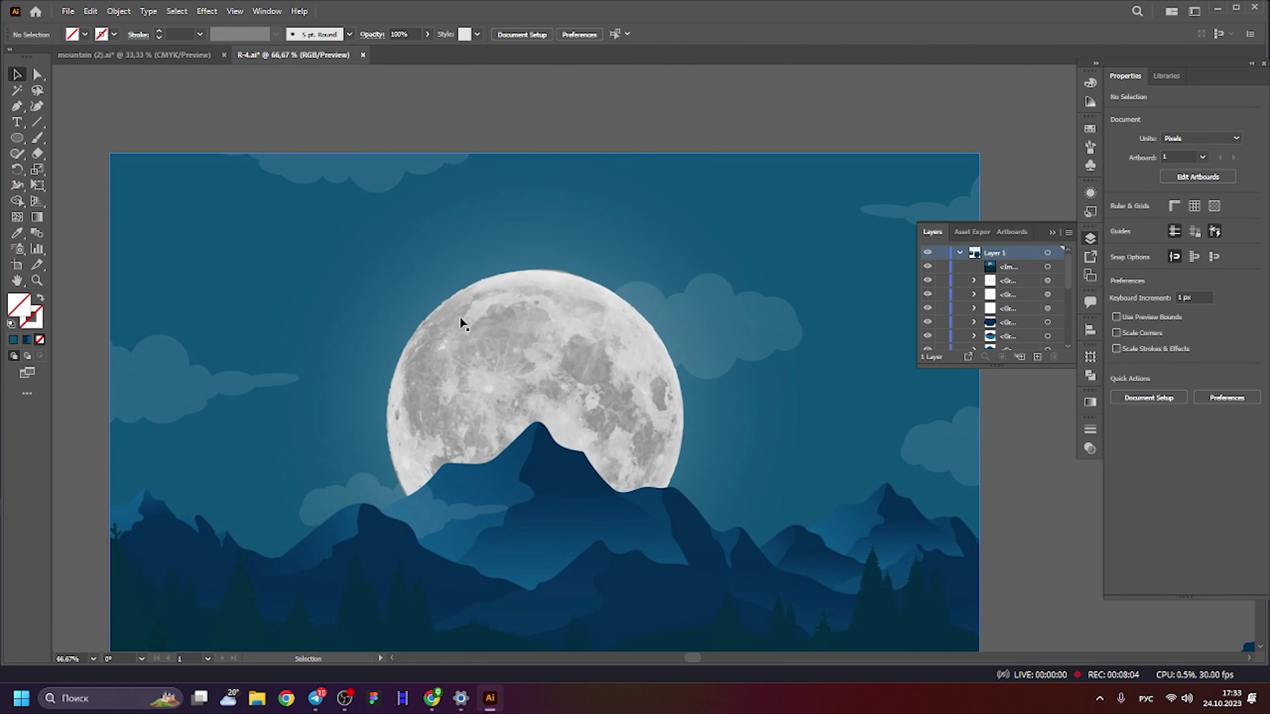
scroll(460, 318, "down", 4)
scroll(430, 287, "up", 1)
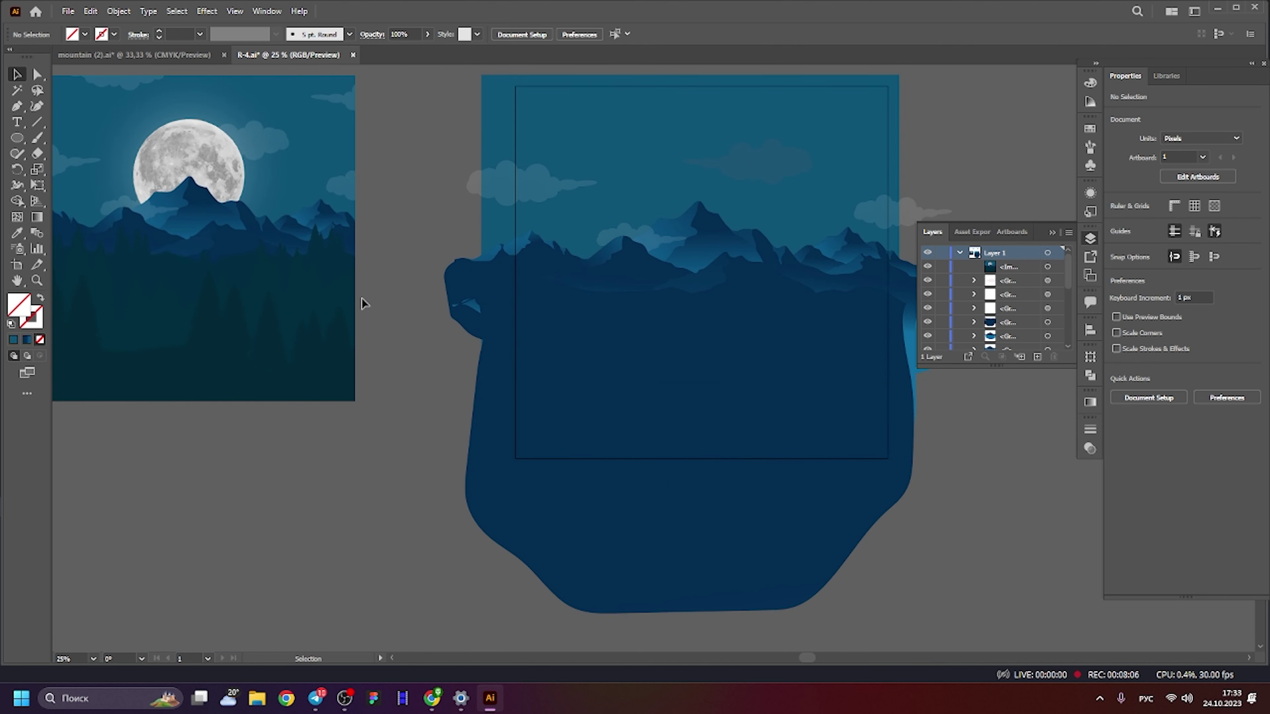
left_click_drag(293, 377, 417, 322)
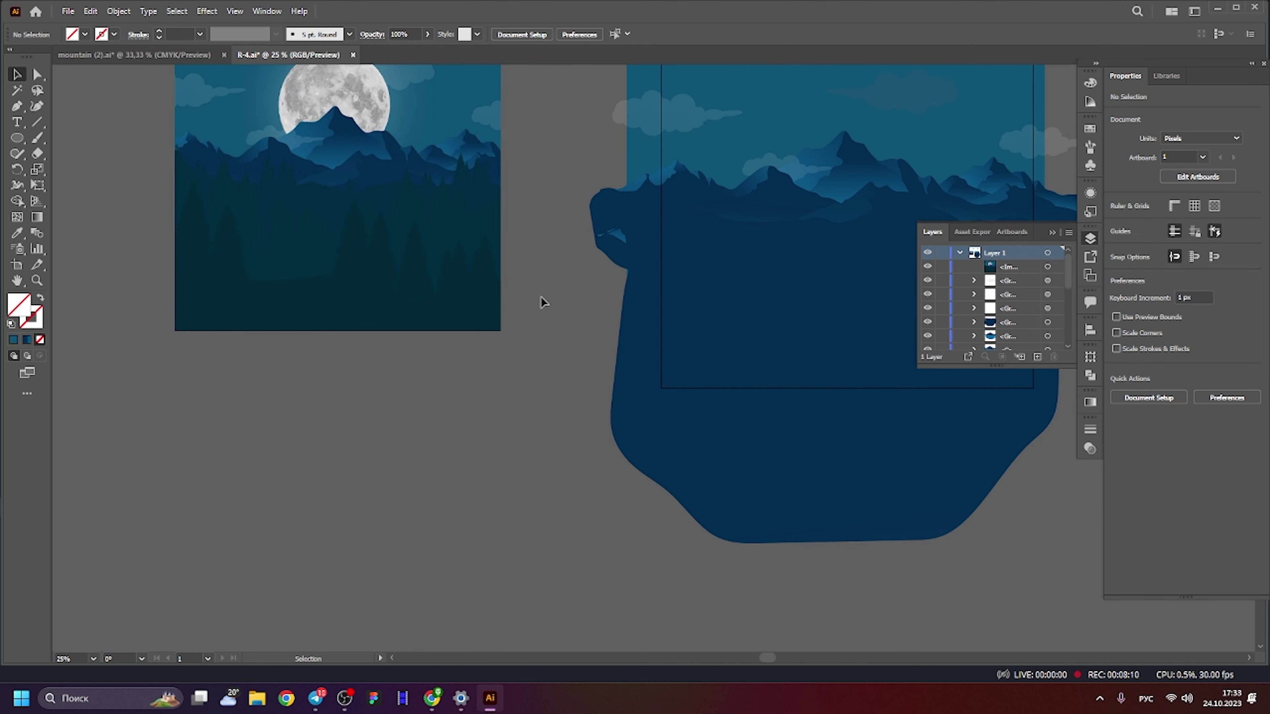
left_click(370, 271)
scroll(360, 440, "up", 2)
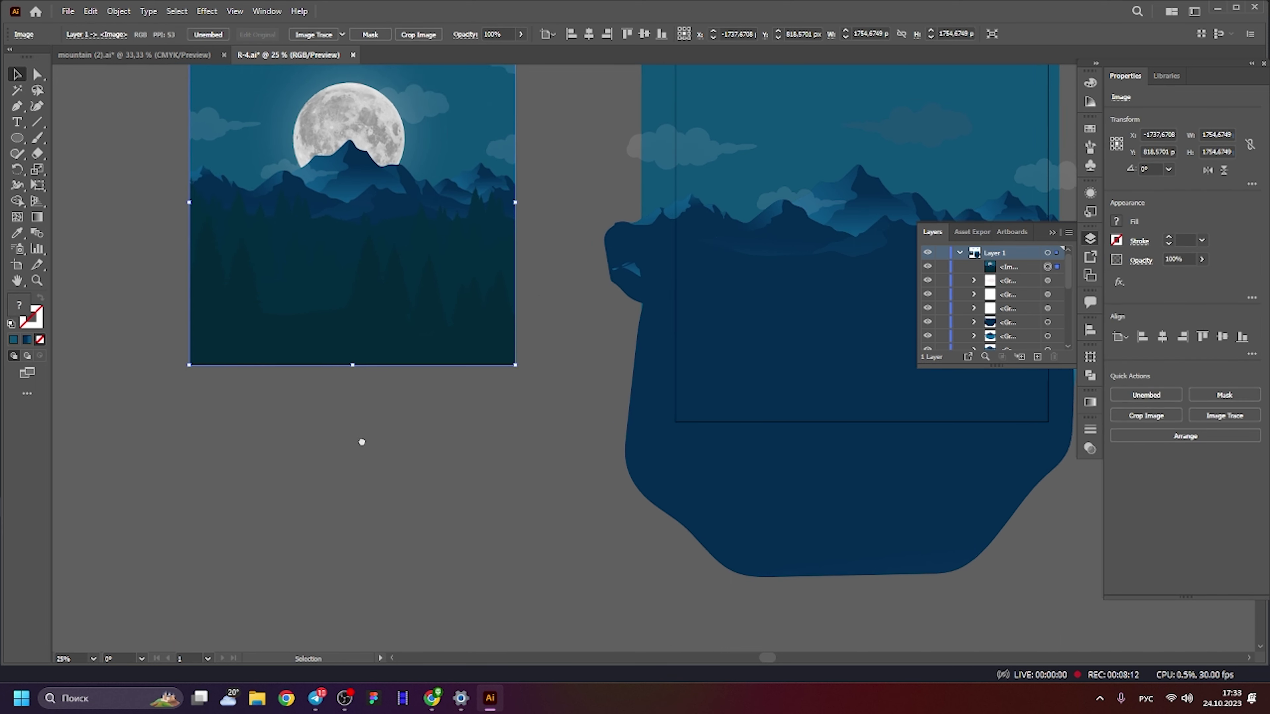
left_click(375, 460)
Pick up the dark blue fill by selecting the mountain shape group, then deselect it.
scroll(380, 344, "up", 1)
scroll(445, 462, "up", 2)
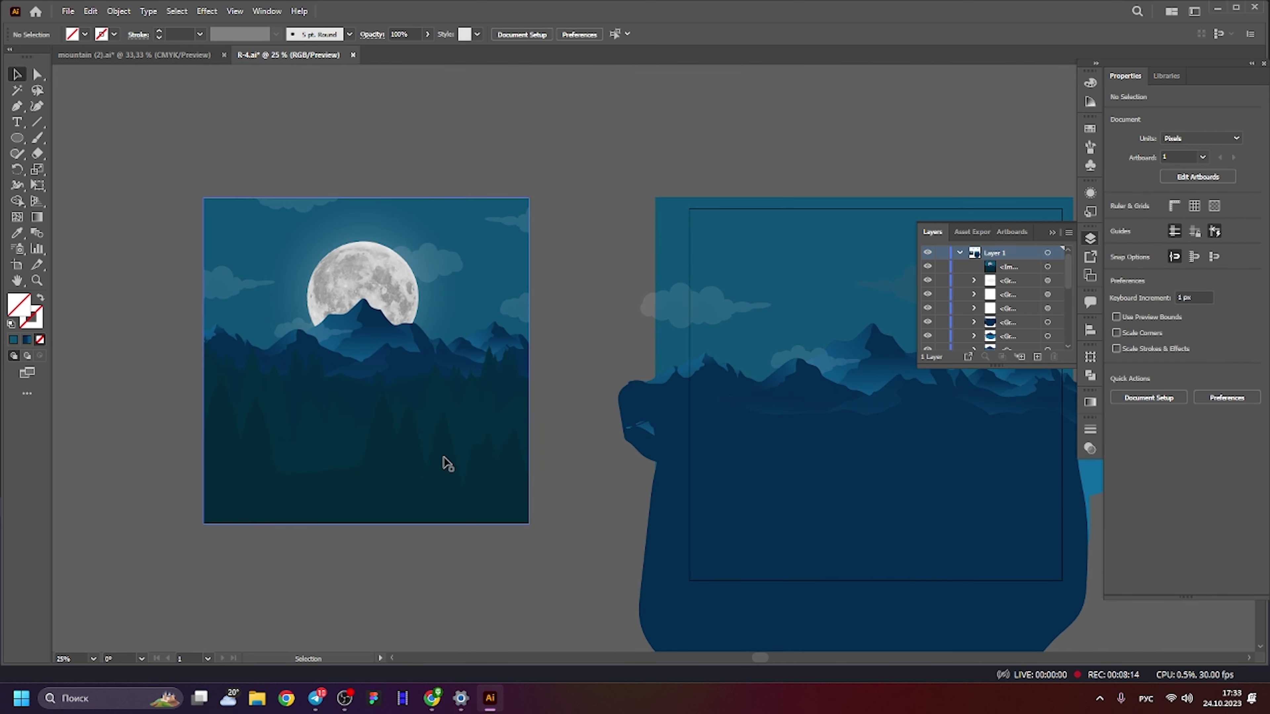
scroll(524, 335, "down", 2)
scroll(610, 245, "right", 3)
scroll(610, 245, "down", 1)
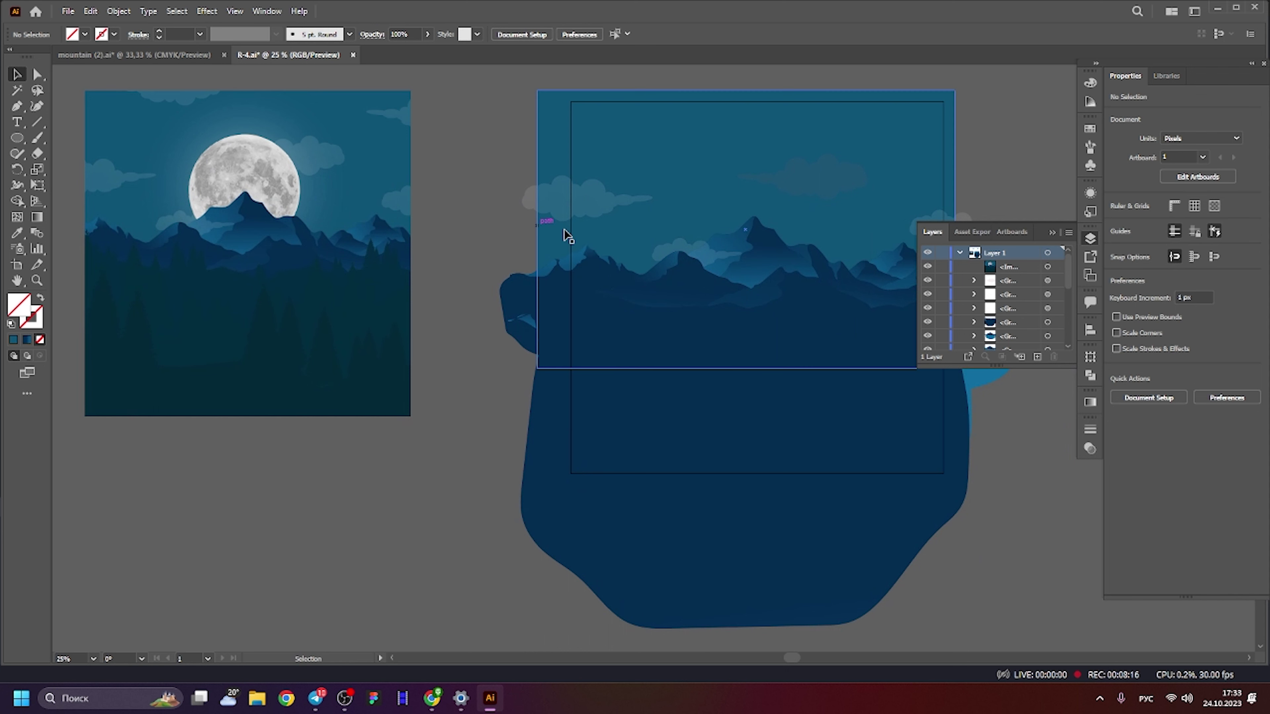
scroll(470, 241, "right", 1)
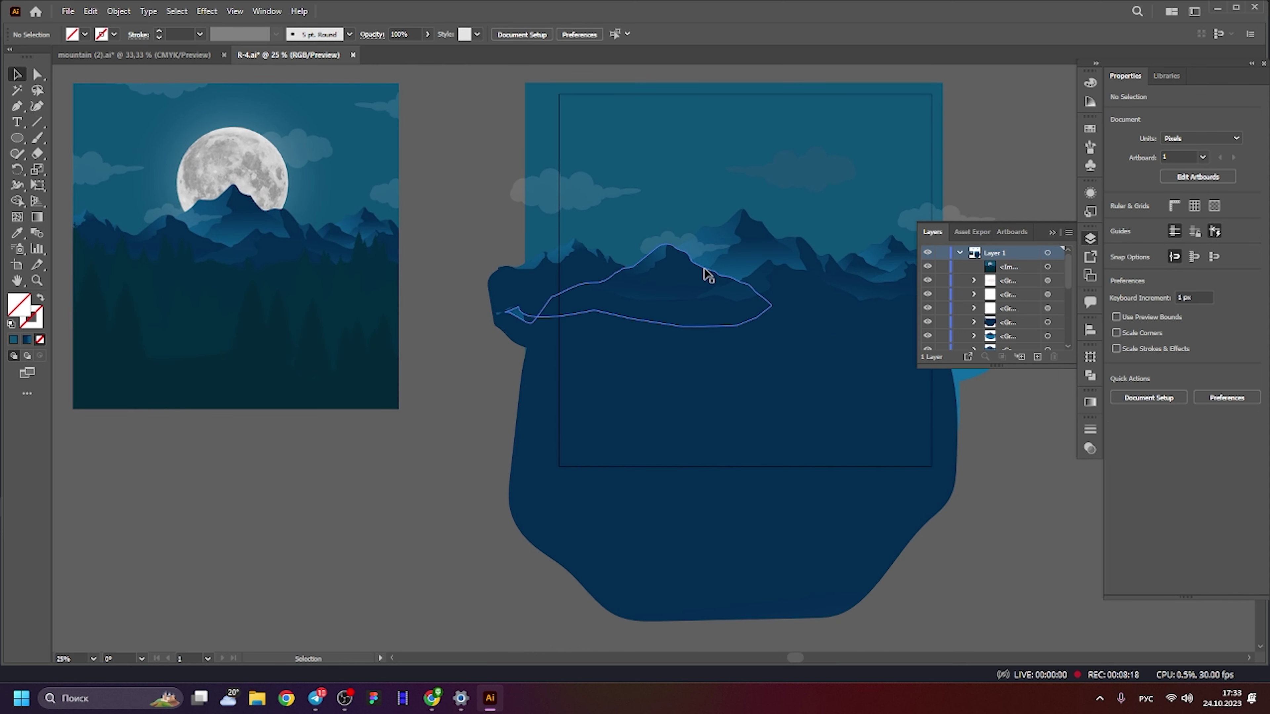
scroll(650, 260, "right", 3)
scroll(650, 260, "down", 1)
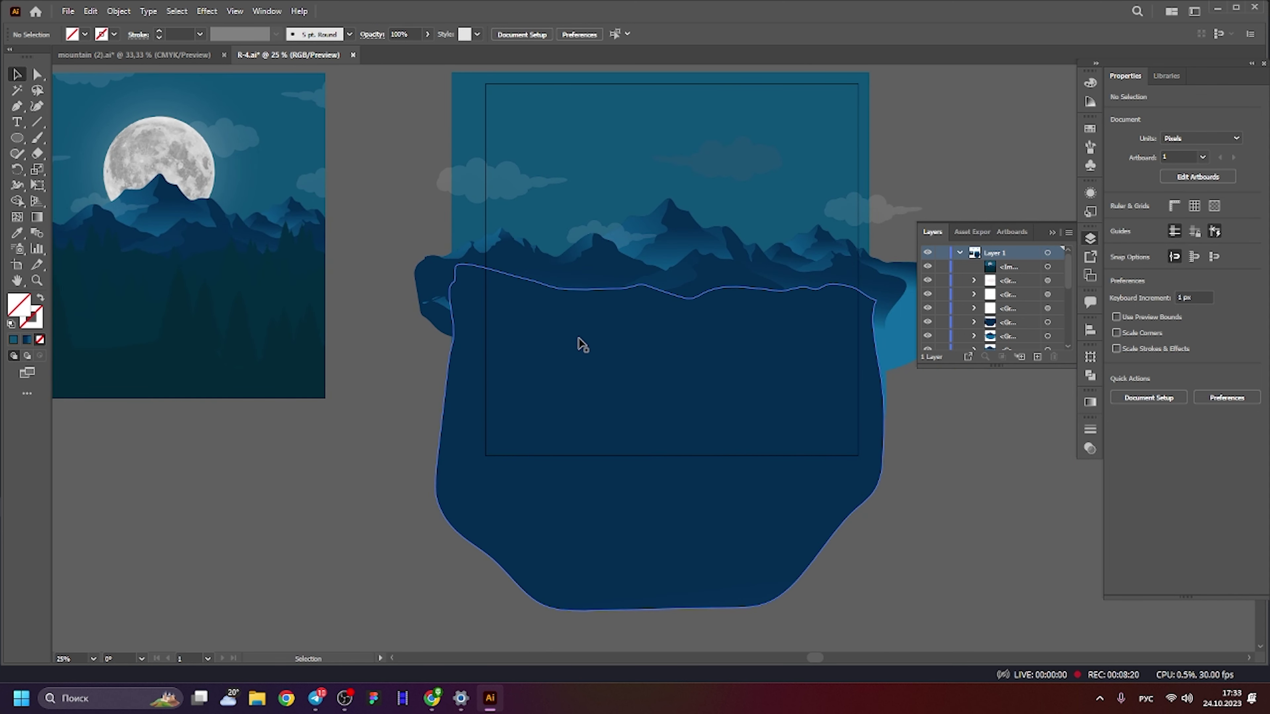
scroll(425, 231, "left", 5)
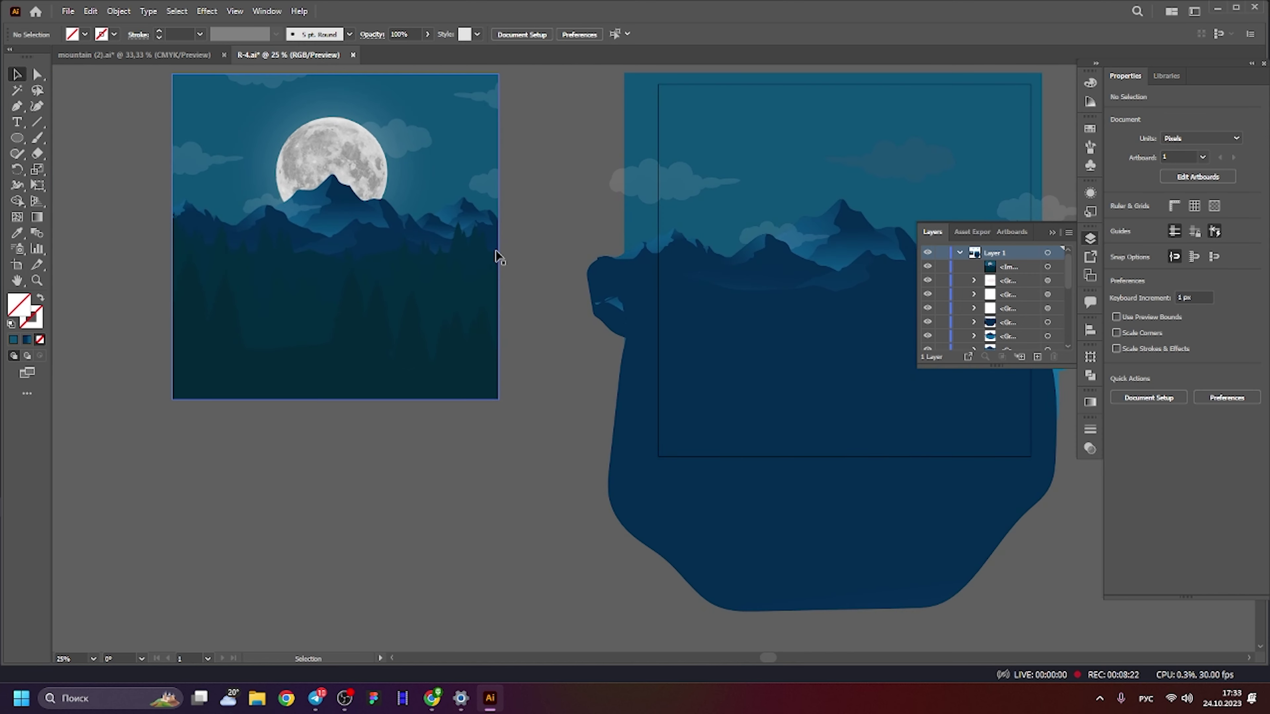
scroll(550, 365, "down", 3)
scroll(550, 365, "right", 5)
scroll(300, 305, "left", 8)
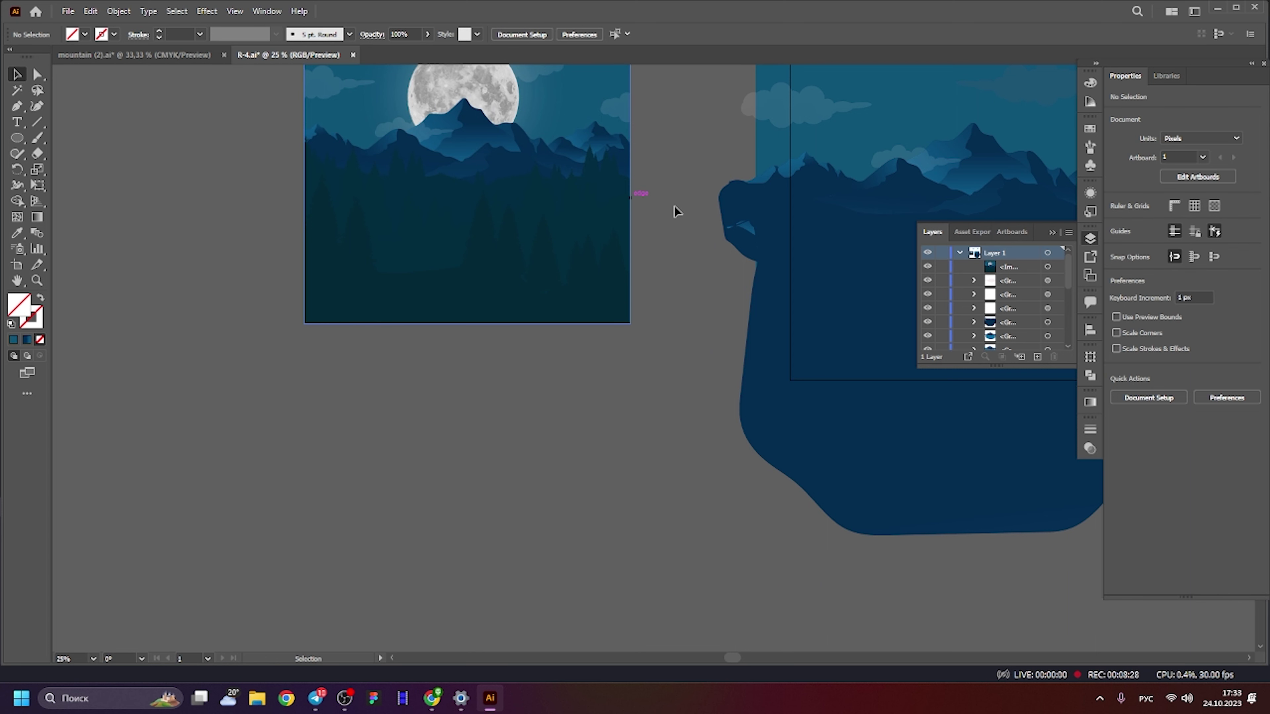
scroll(650, 221, "right", 4)
scroll(645, 227, "right", 1)
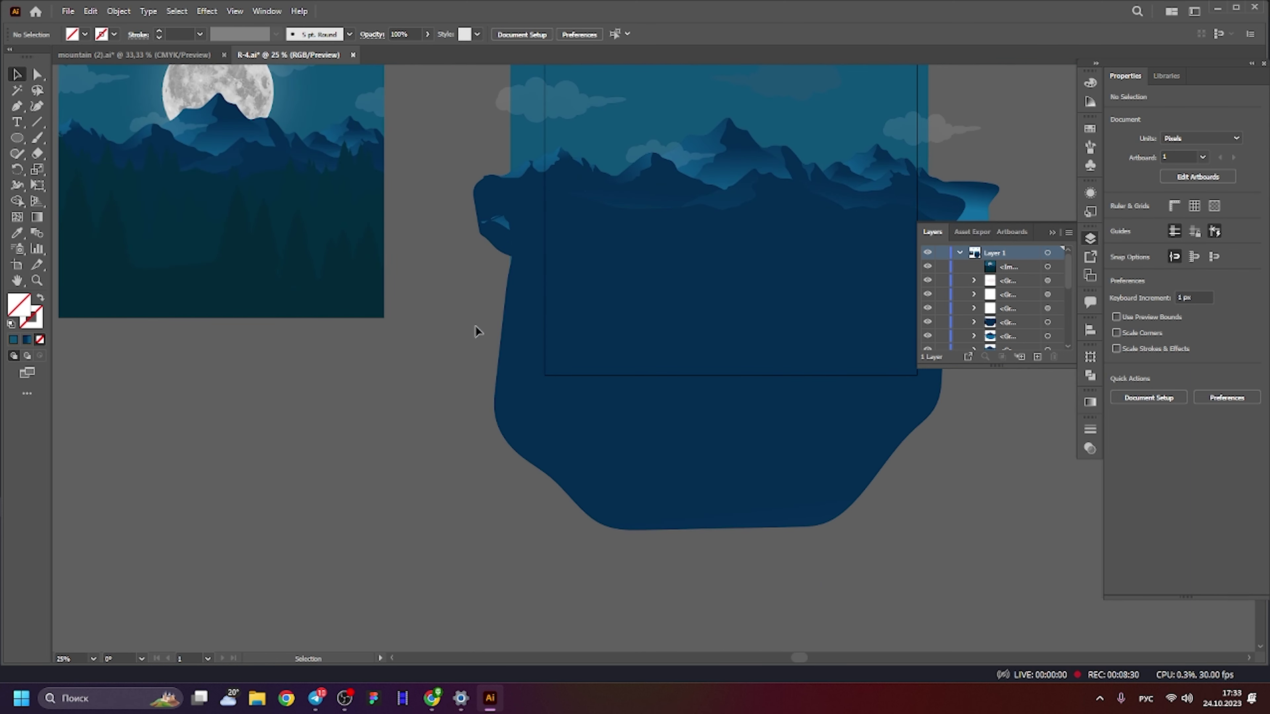
scroll(479, 333, "down", 1)
left_click(539, 330)
left_click(150, 240)
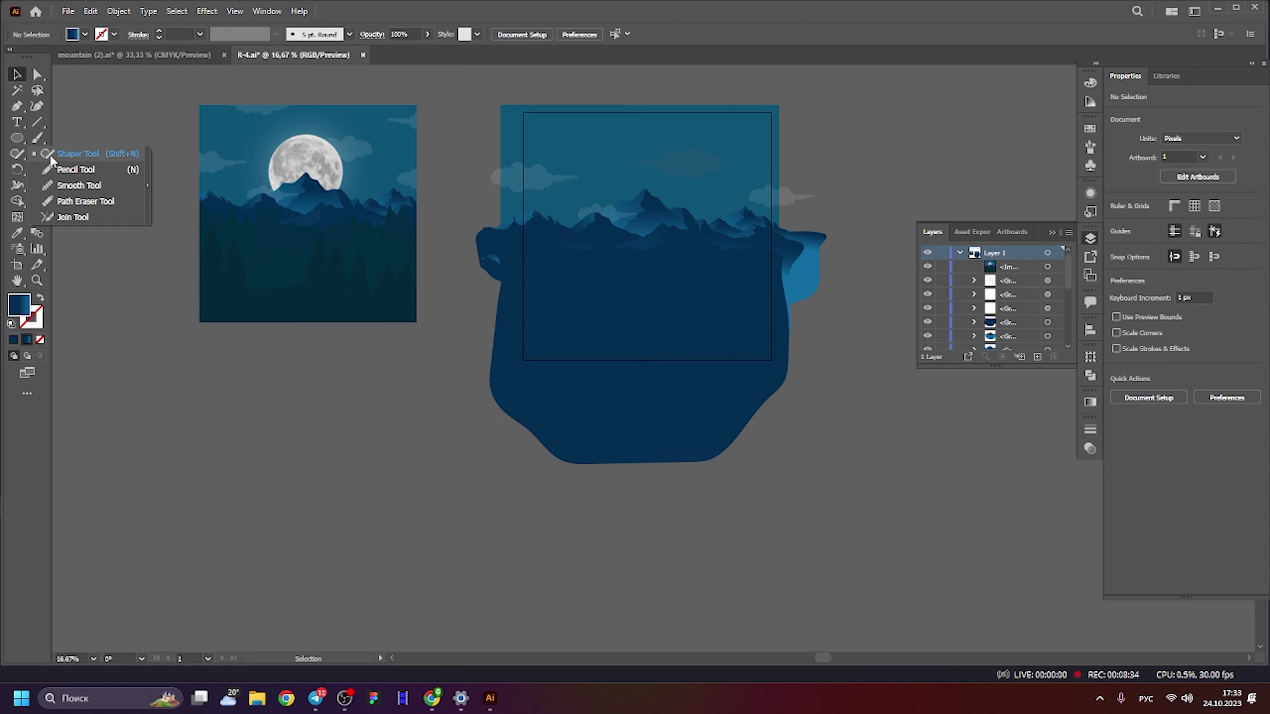
Draw a closed wavy hill outline with the Pencil tool over the lower mountains.
left_click_drag(18, 154, 75, 173)
scroll(795, 368, "up", 1)
scroll(795, 369, "left", 3)
left_click_drag(510, 180, 935, 196)
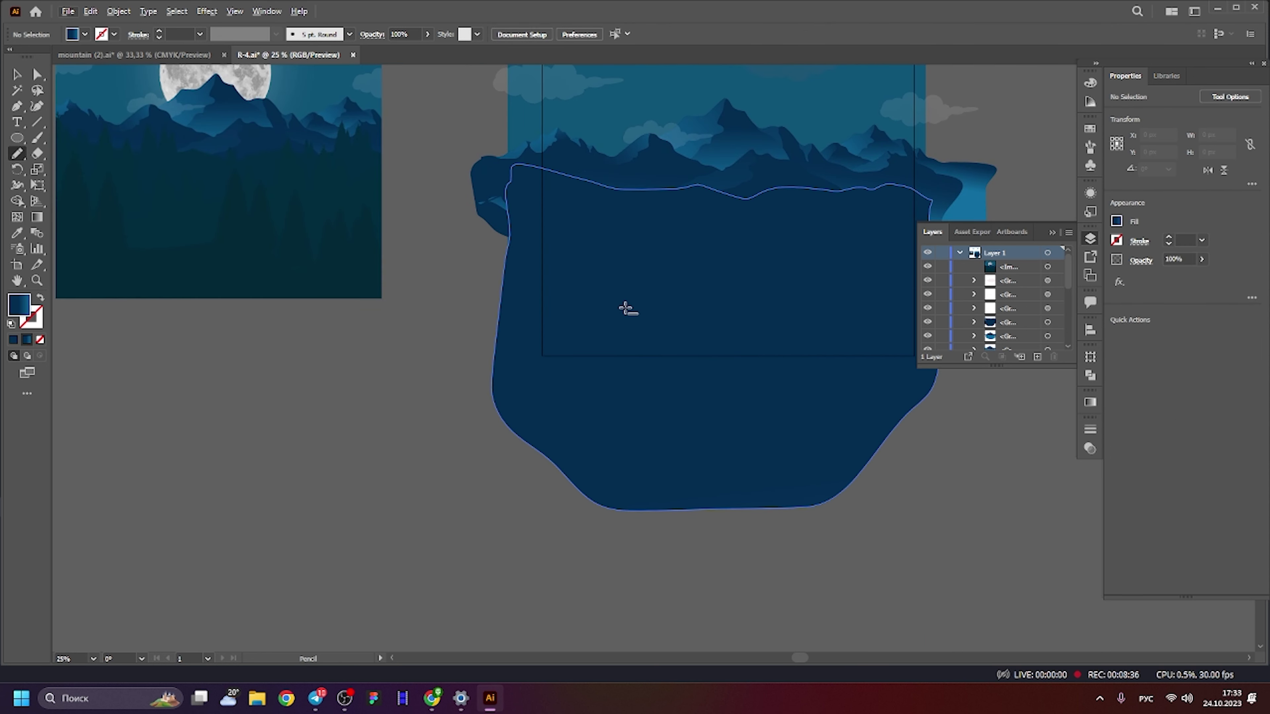
scroll(545, 323, "down", 1)
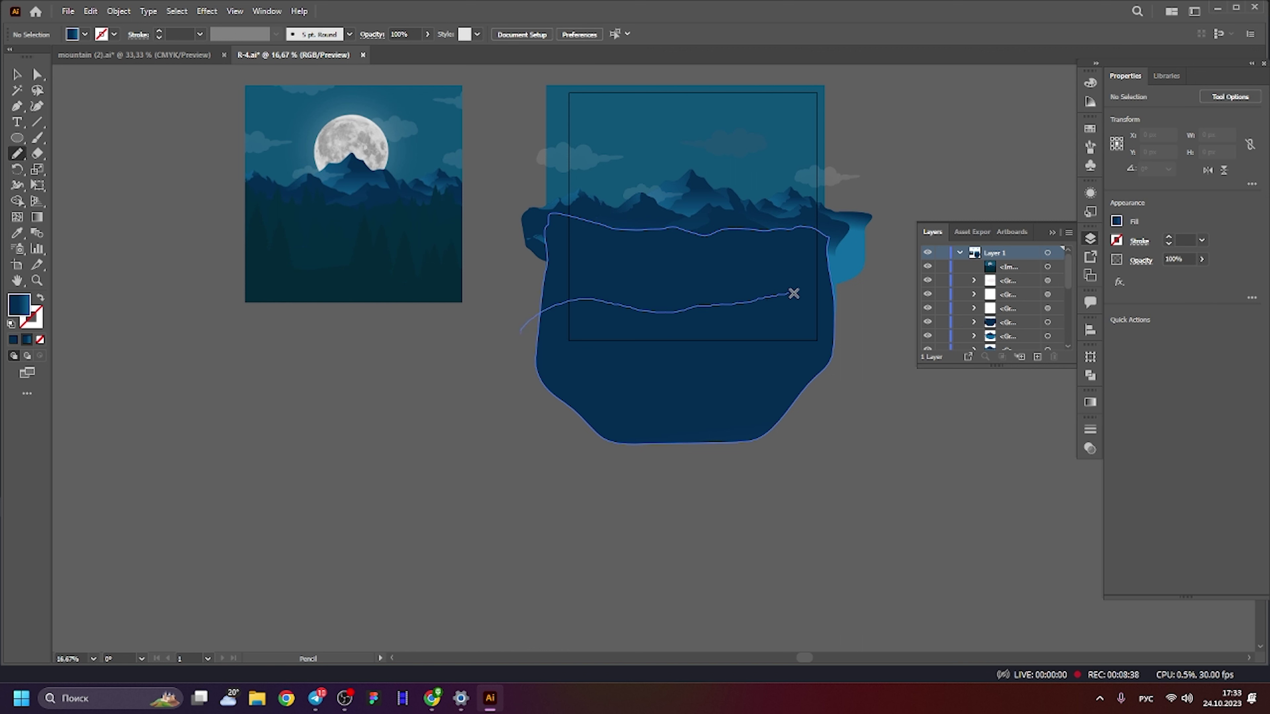
left_click_drag(522, 341, 521, 334)
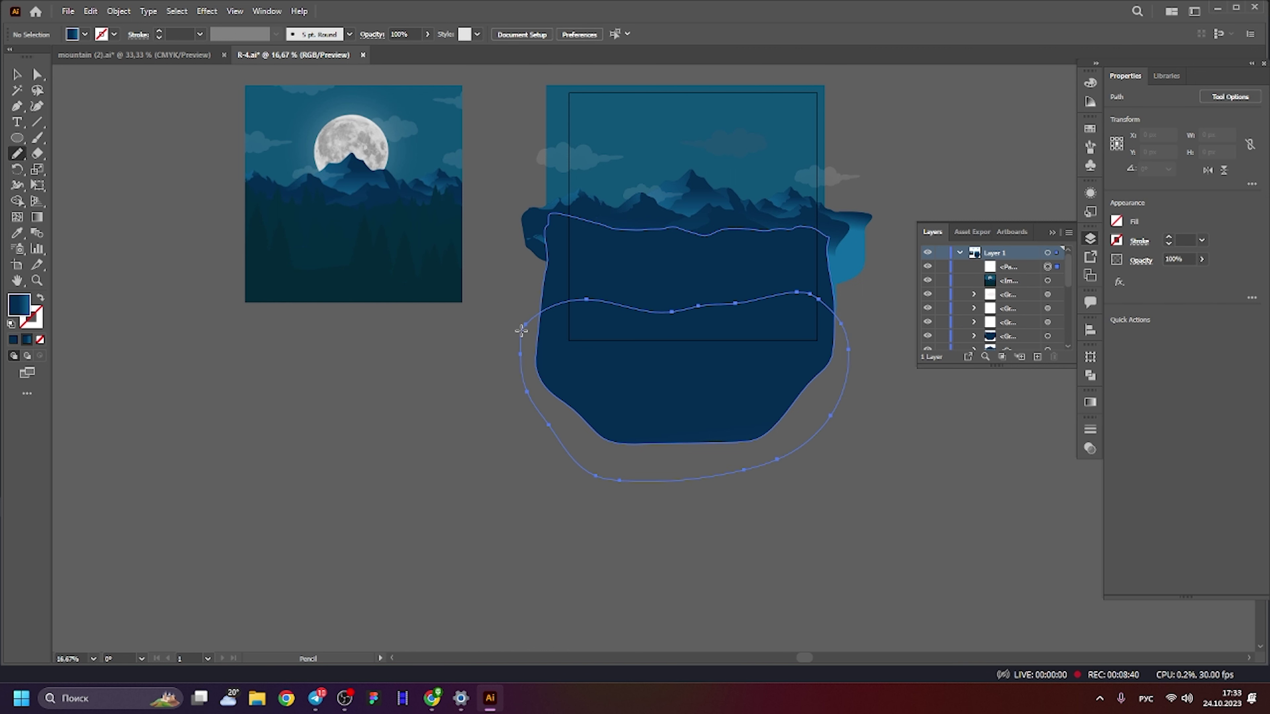
Fill the new hill with the blue gradient using the Eyedropper, then deselect it.
left_click(17, 232)
left_click(652, 249)
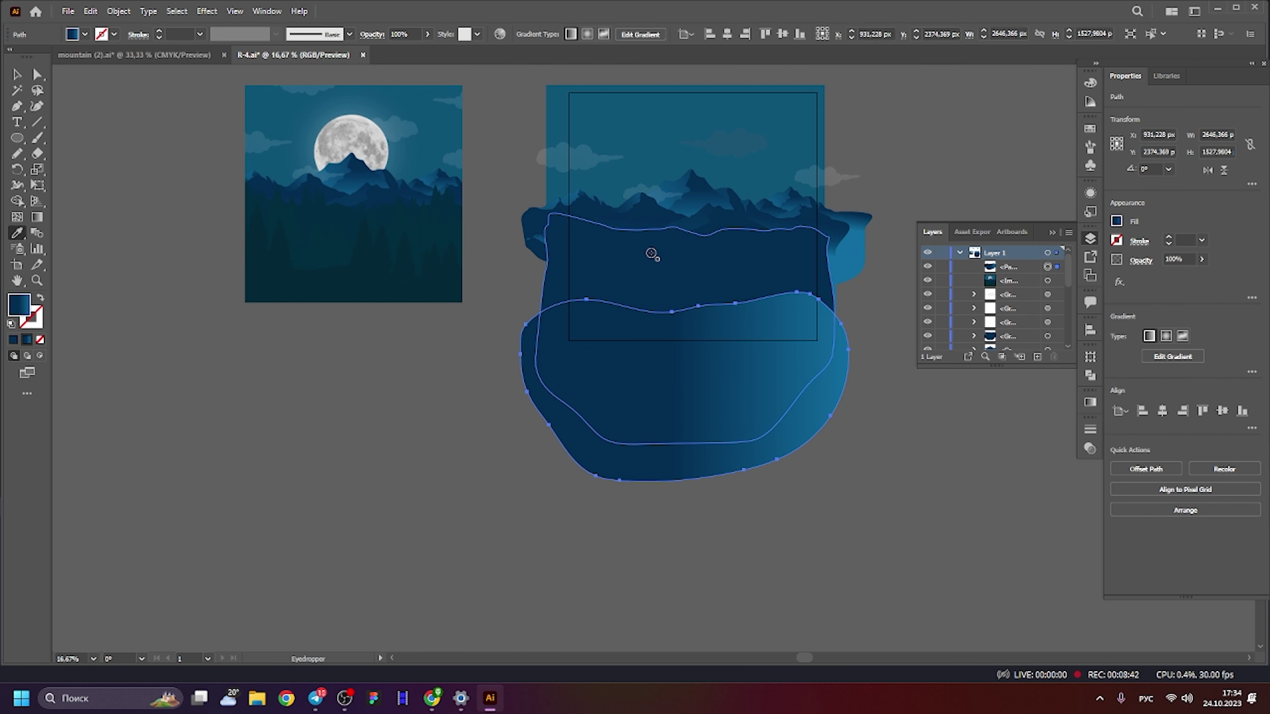
left_click(16, 74)
scroll(715, 323, "up", 1)
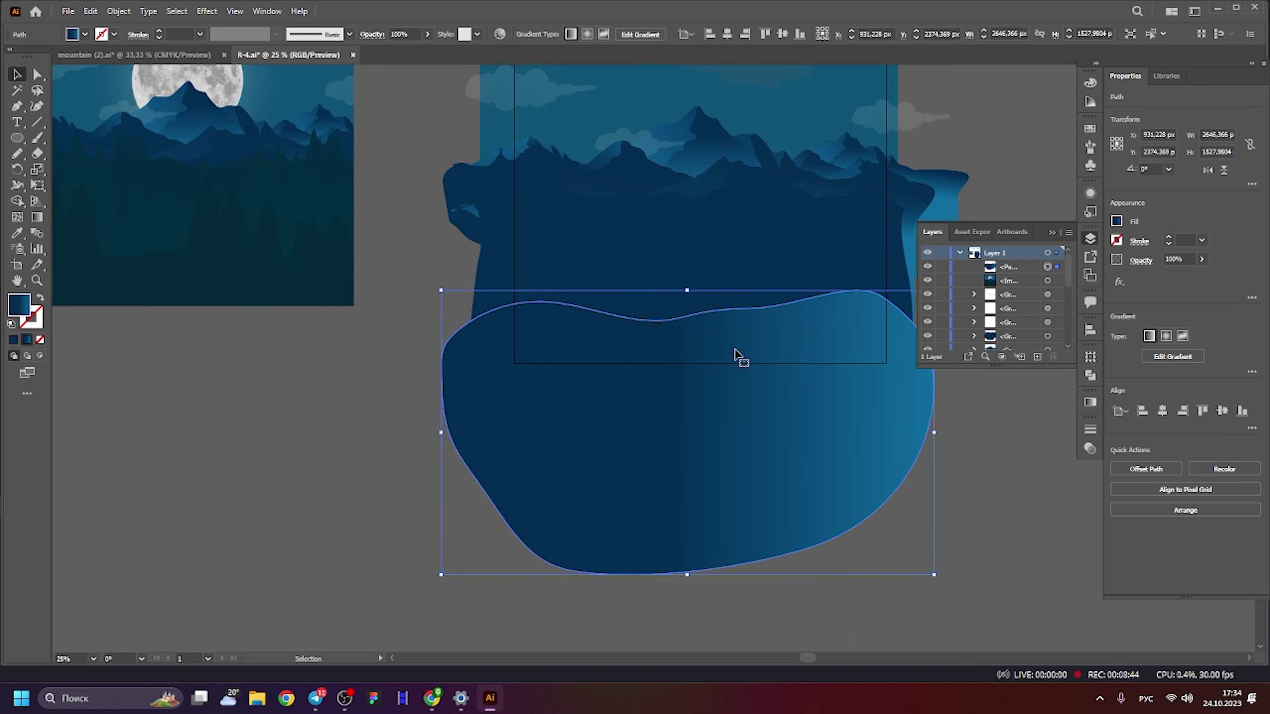
scroll(669, 312, "down", 1)
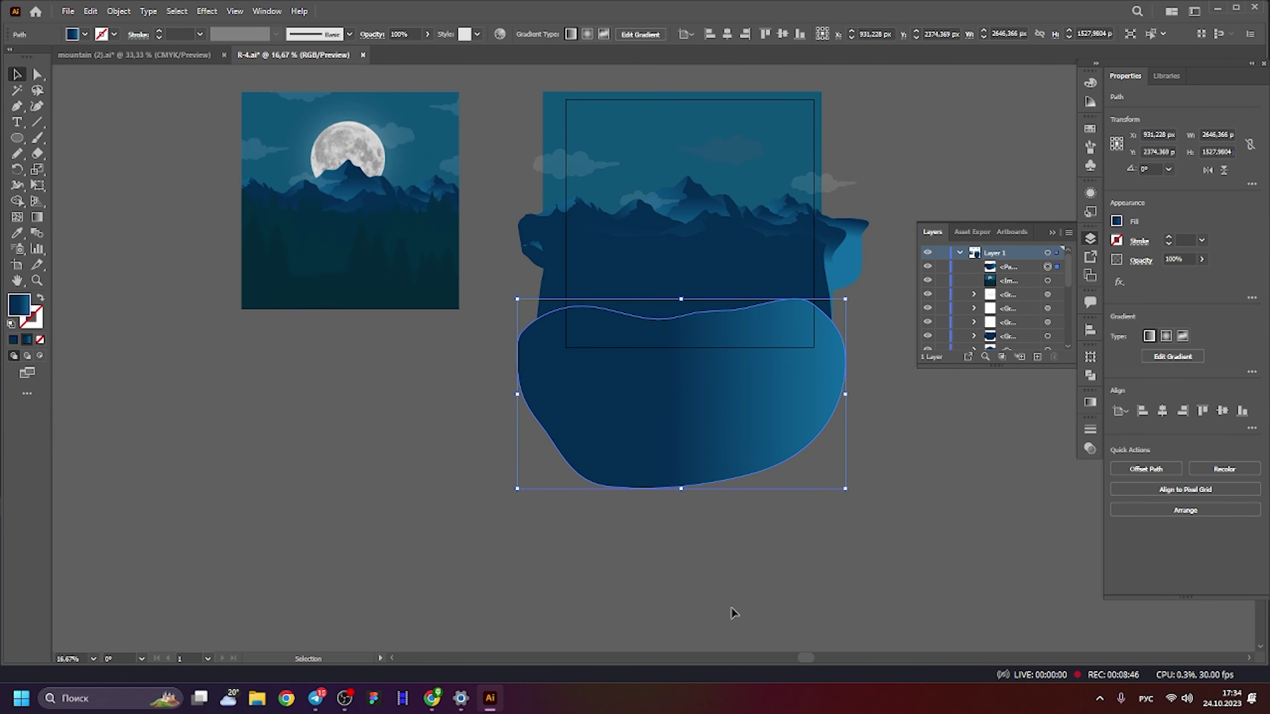
left_click(715, 573)
scroll(324, 289, "up", 2)
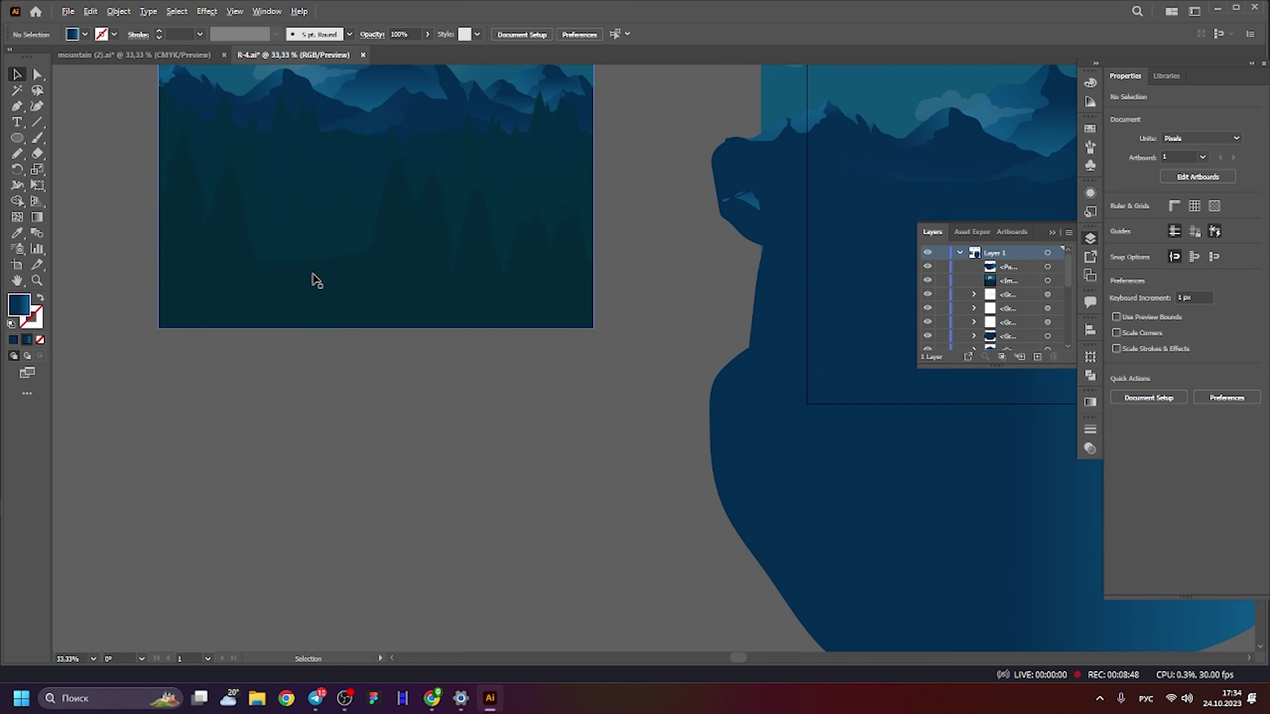
scroll(287, 259, "up", 2)
scroll(359, 212, "up", 1)
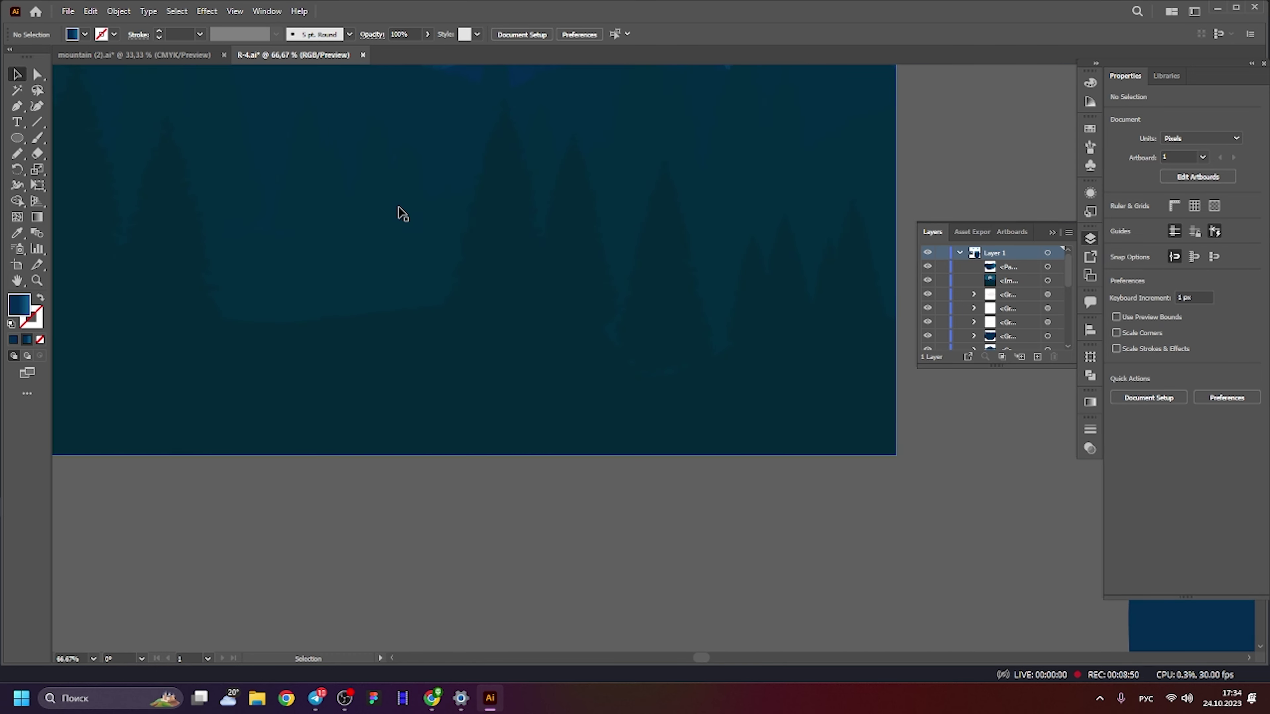
scroll(403, 210, "up", 2)
scroll(375, 323, "down", 5)
Replace the lower hill's gradient fill with solid dark blue #032844.
left_click(581, 422)
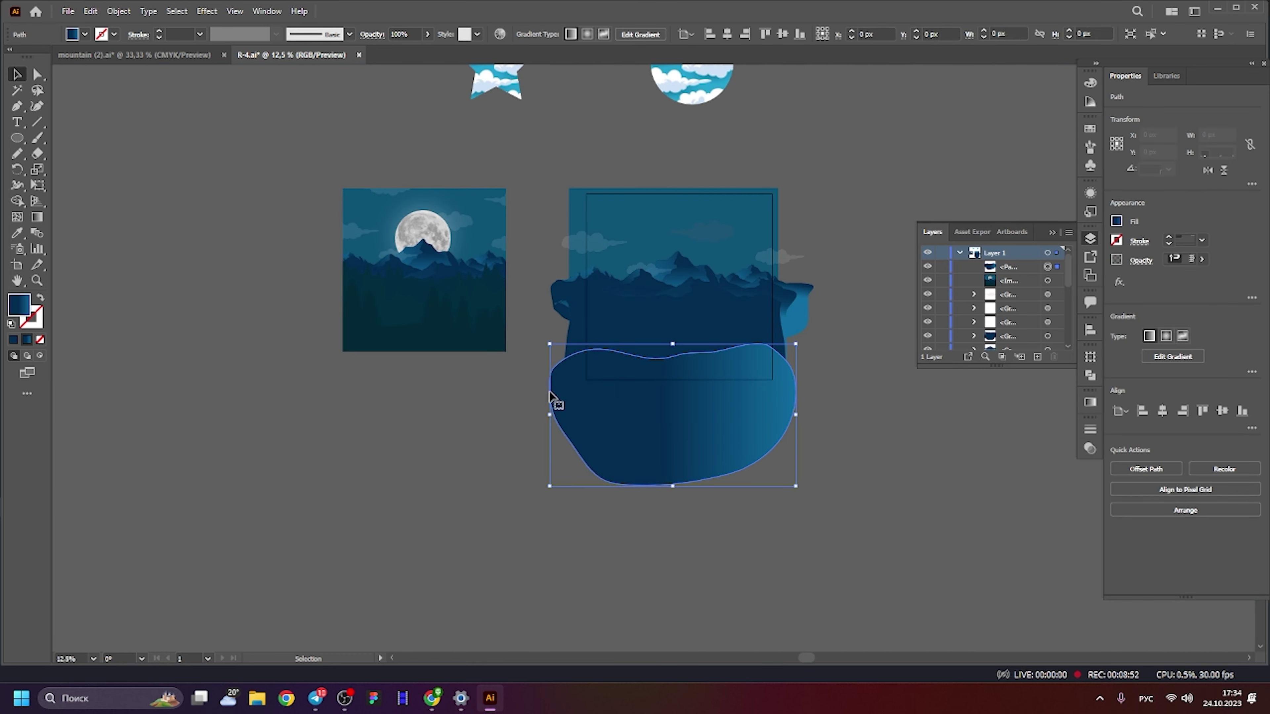
left_click(16, 341)
scroll(827, 391, "up", 2)
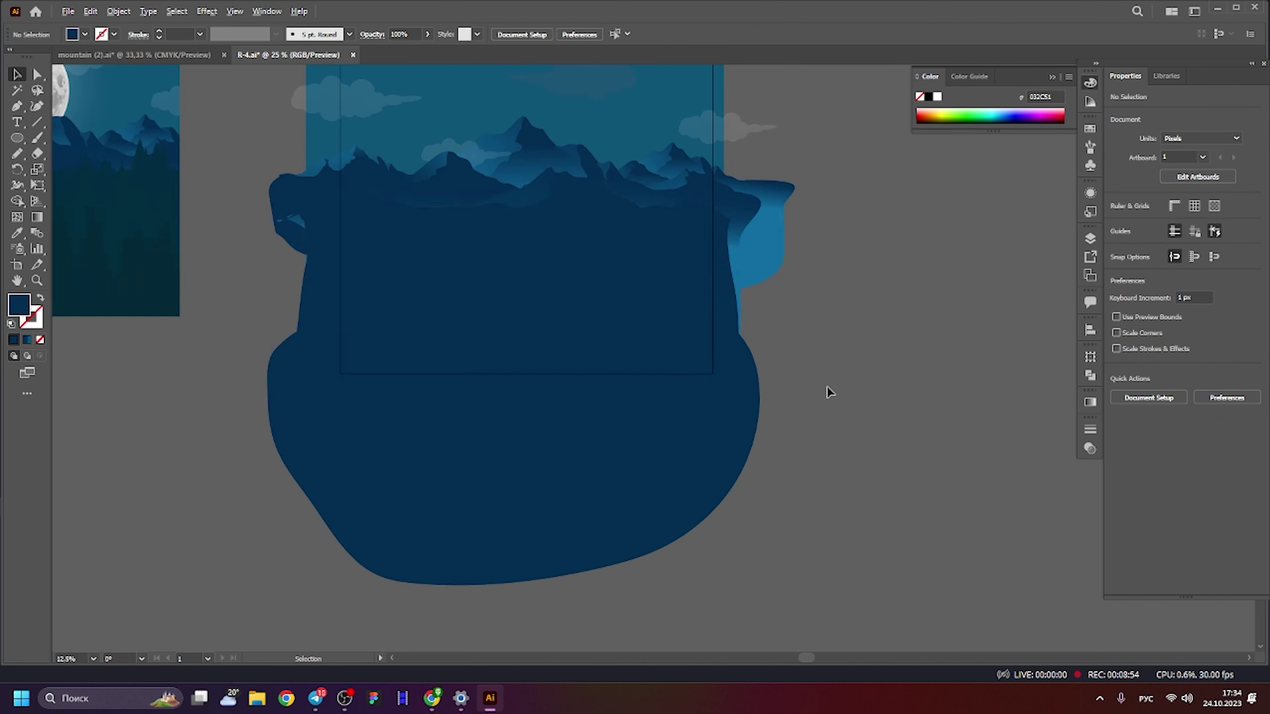
scroll(618, 369, "up", 1)
double_click(20, 313)
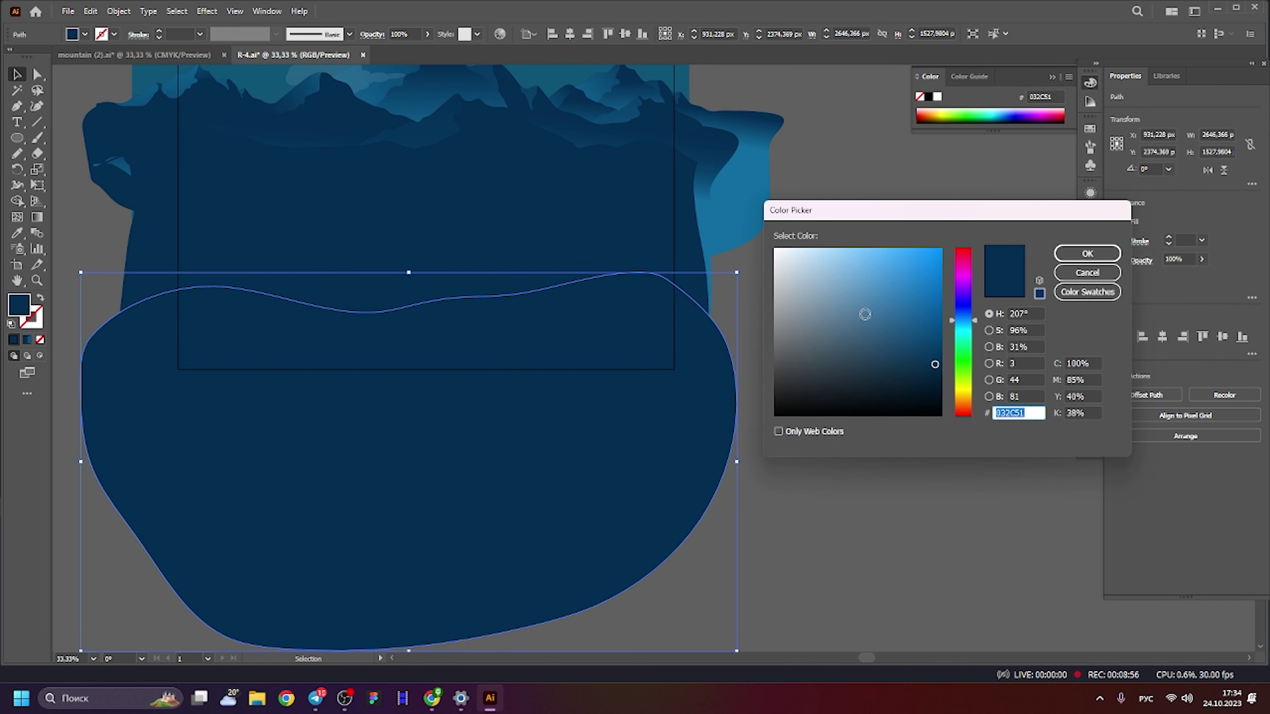
key("Return")
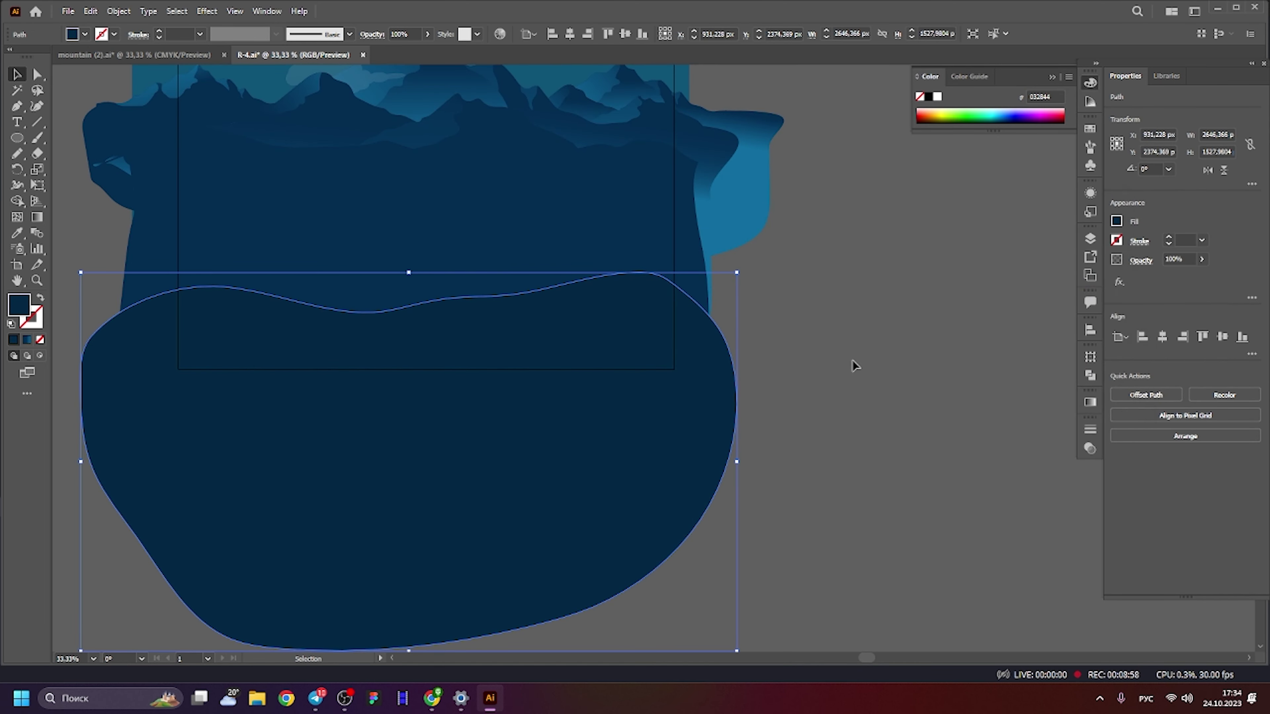
left_click(850, 360)
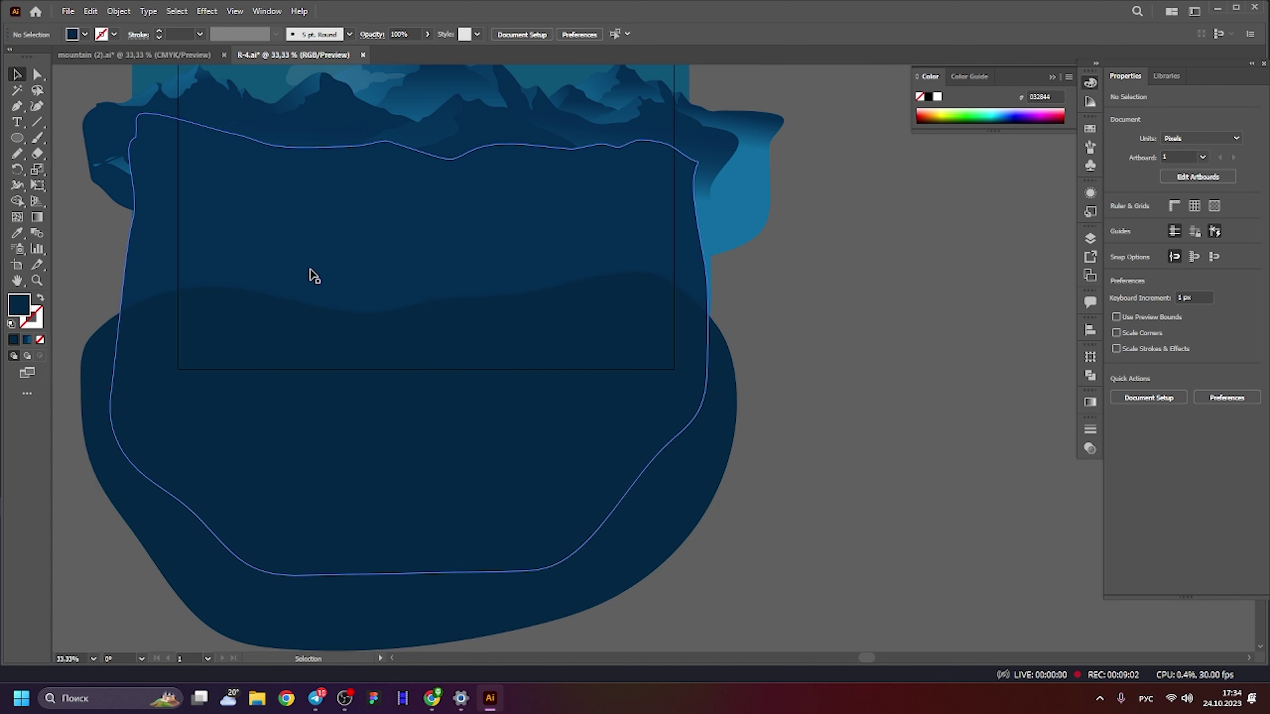
scroll(433, 298, "down", 2)
mouse_move(700, 307)
left_mouse_down()
mouse_move(757, 283)
mouse_move(805, 316)
mouse_move(850, 400)
left_mouse_up()
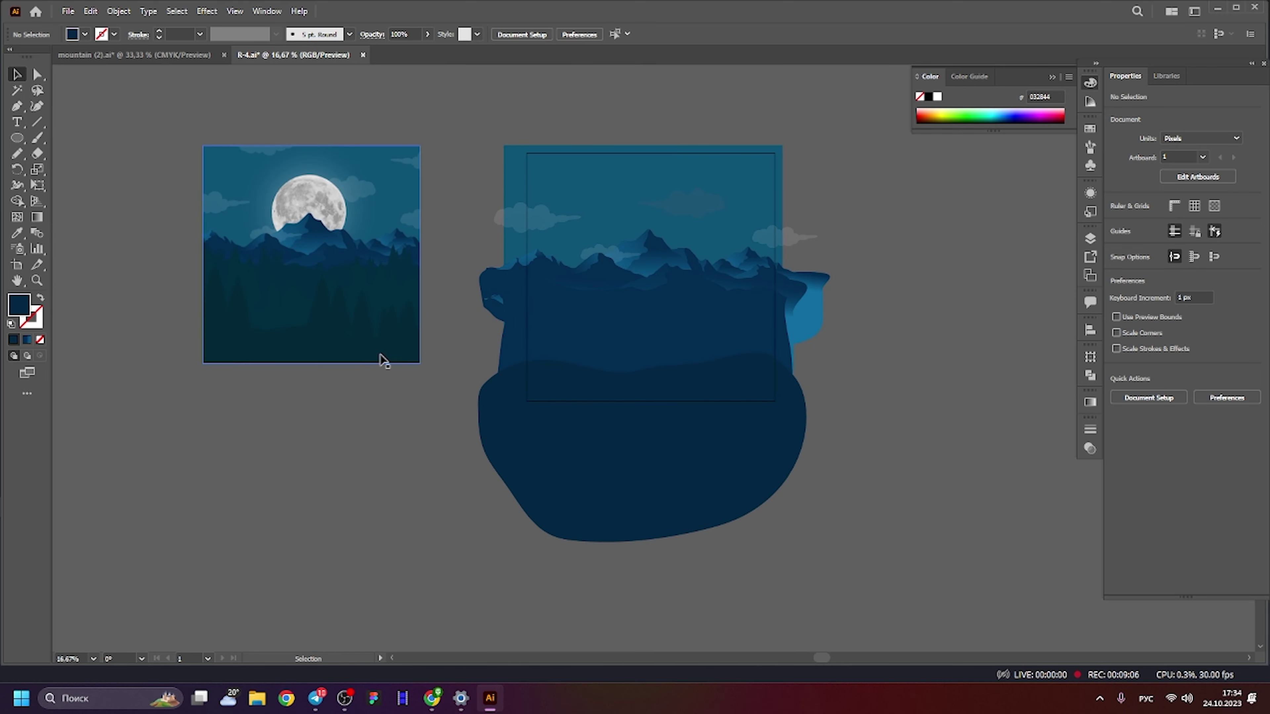
left_click_drag(291, 442, 417, 345)
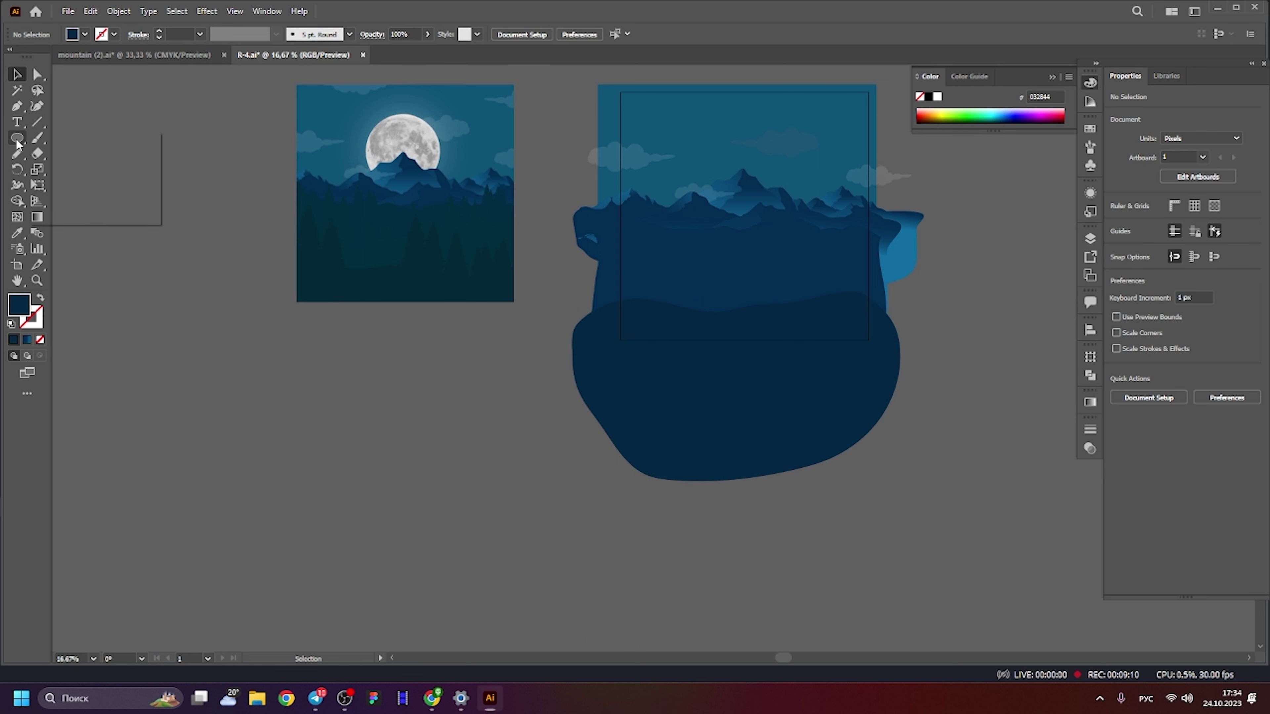
Draw a dark blue square below the moon artboard and Alt-drag a copy straight to its right.
left_click(61, 139)
left_click_drag(122, 369, 209, 456)
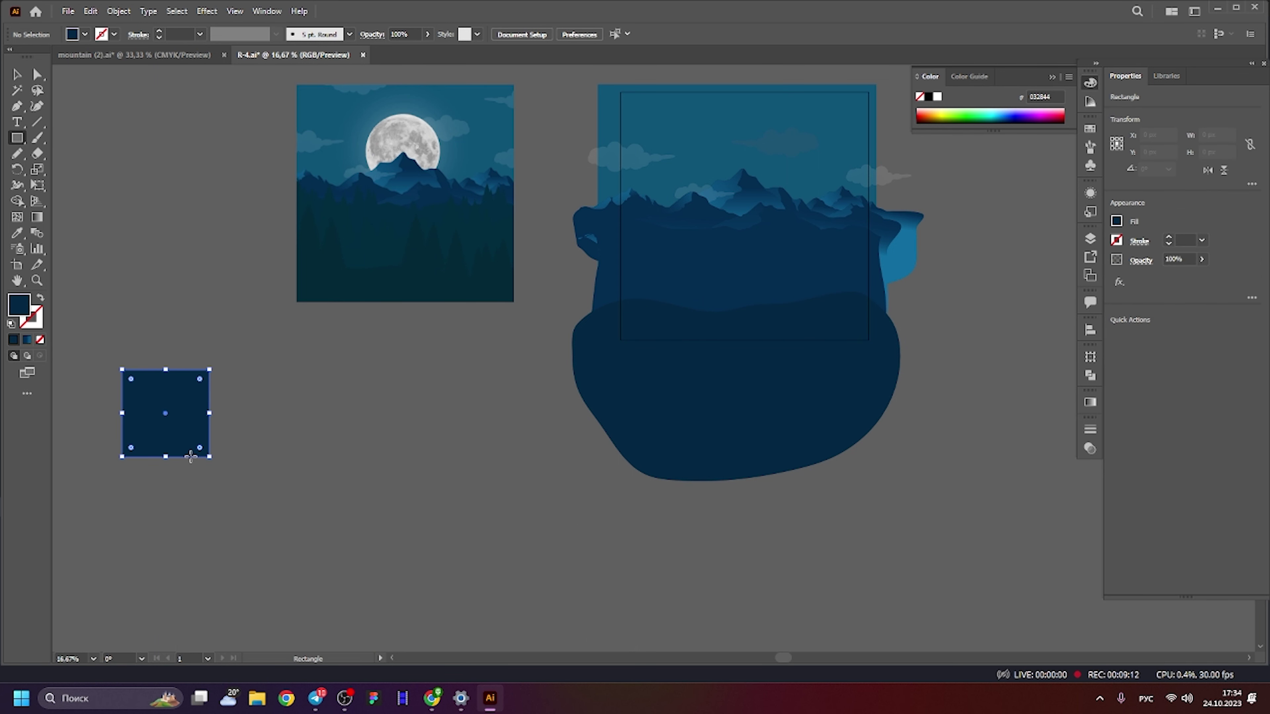
key("v")
left_click_drag(165, 389, 461, 401)
left_click(311, 372)
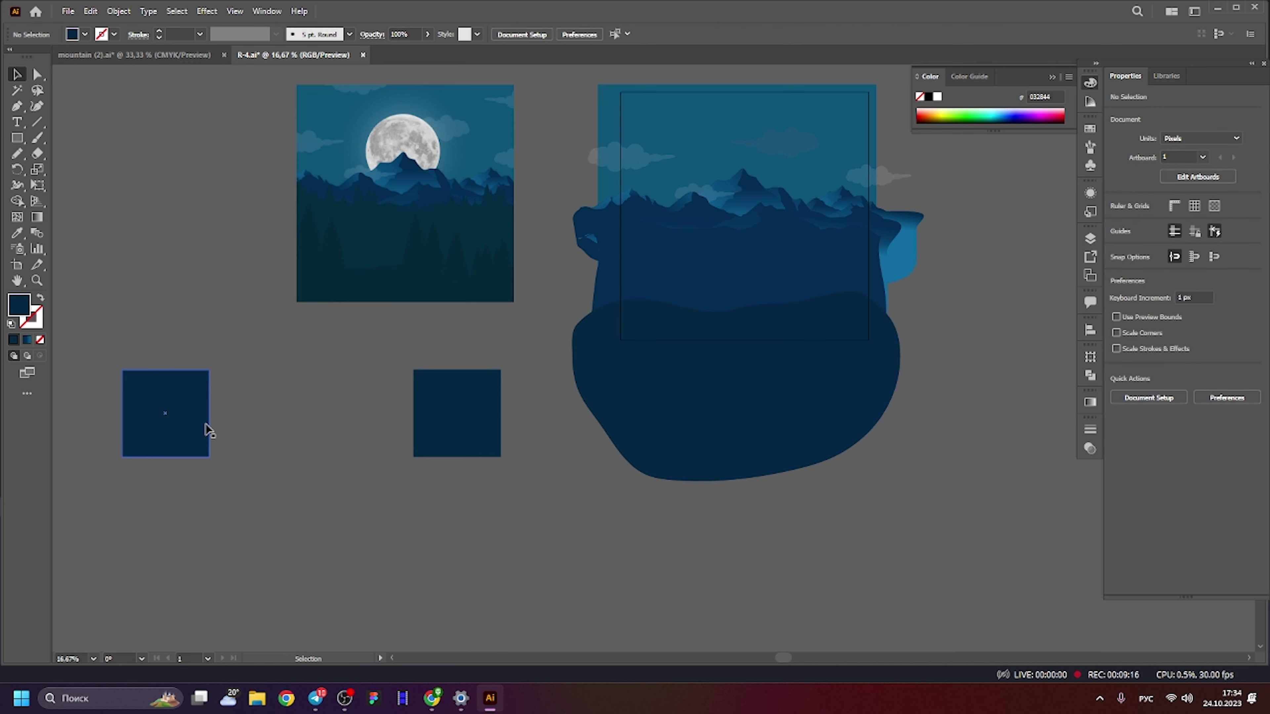
scroll(748, 148, "up", 3)
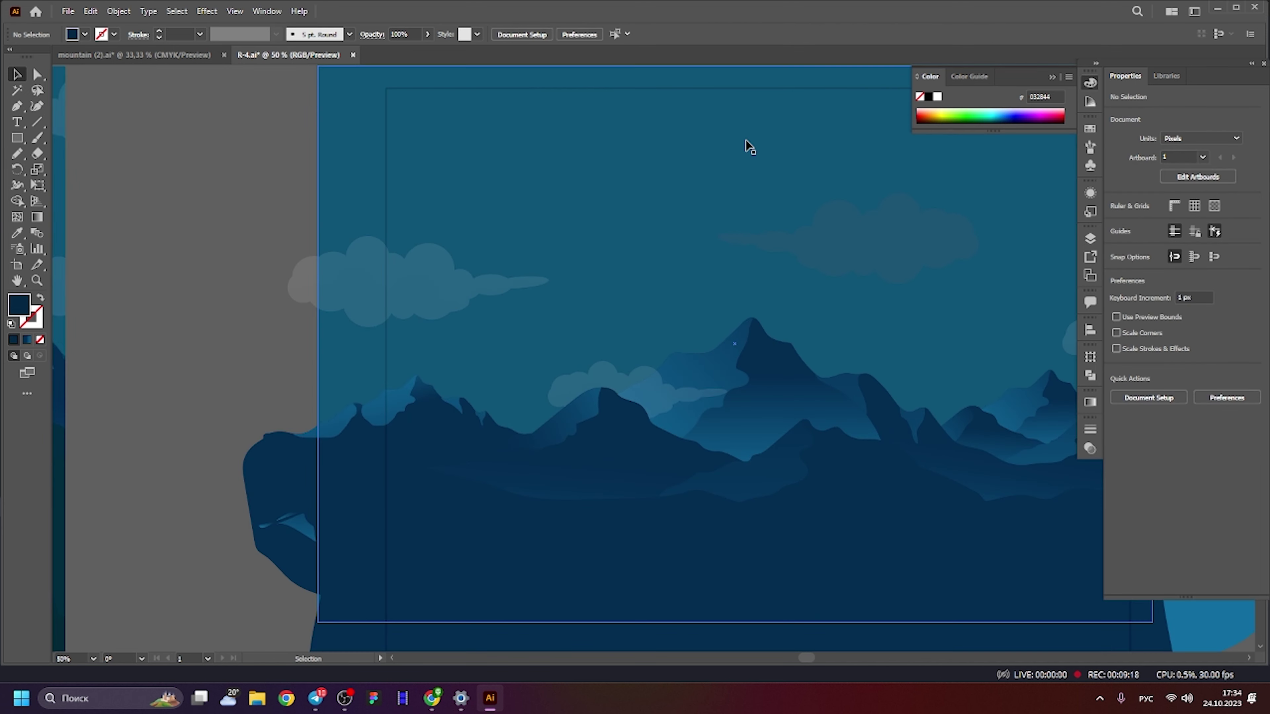
scroll(720, 313, "down", 2)
scroll(720, 313, "up", 2)
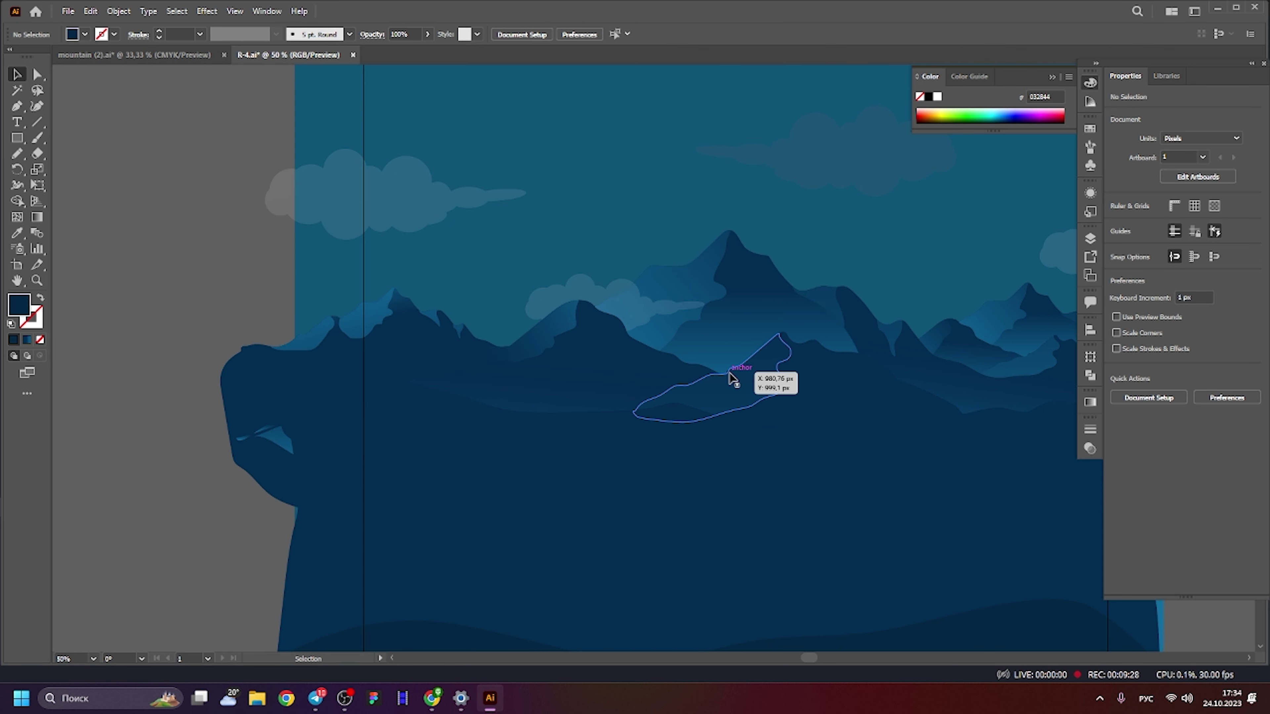
scroll(732, 377, "down", 2)
scroll(575, 277, "down", 2)
scroll(830, 204, "down", 2)
Inspect the hex values of the mountain gradient's dark and light stops.
left_click(881, 209)
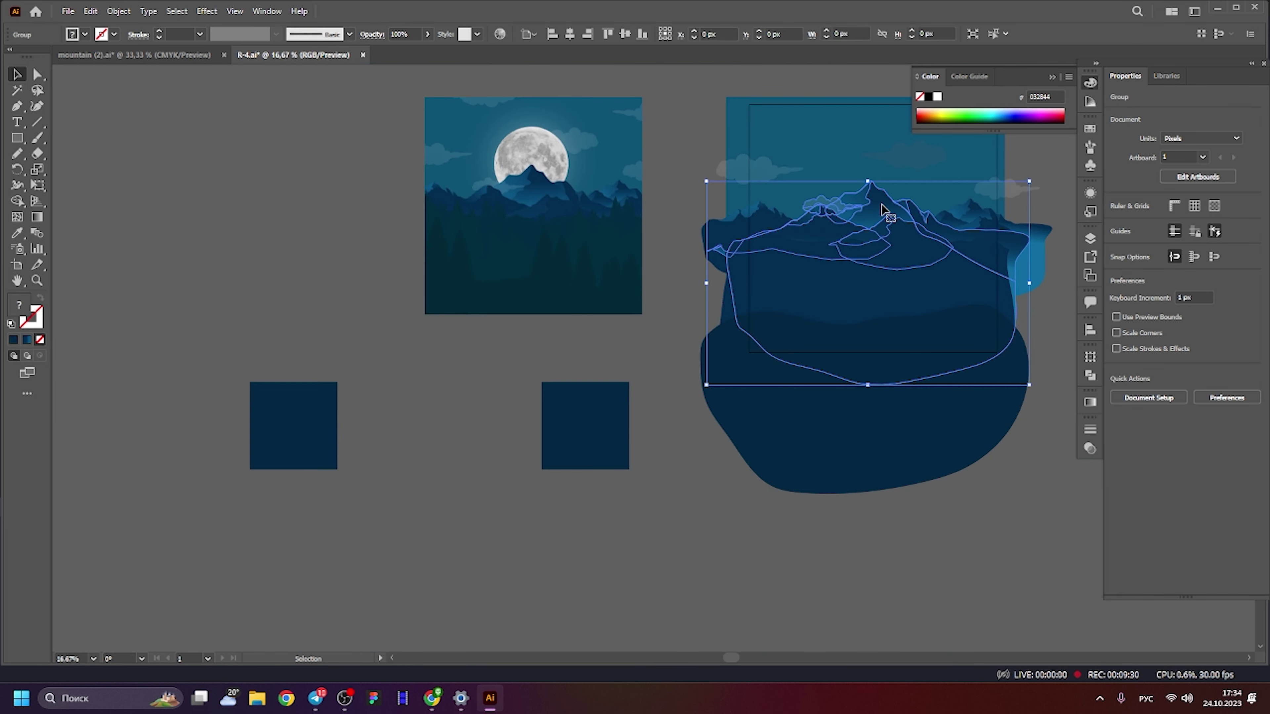
left_click(1040, 255)
double_click(1037, 275)
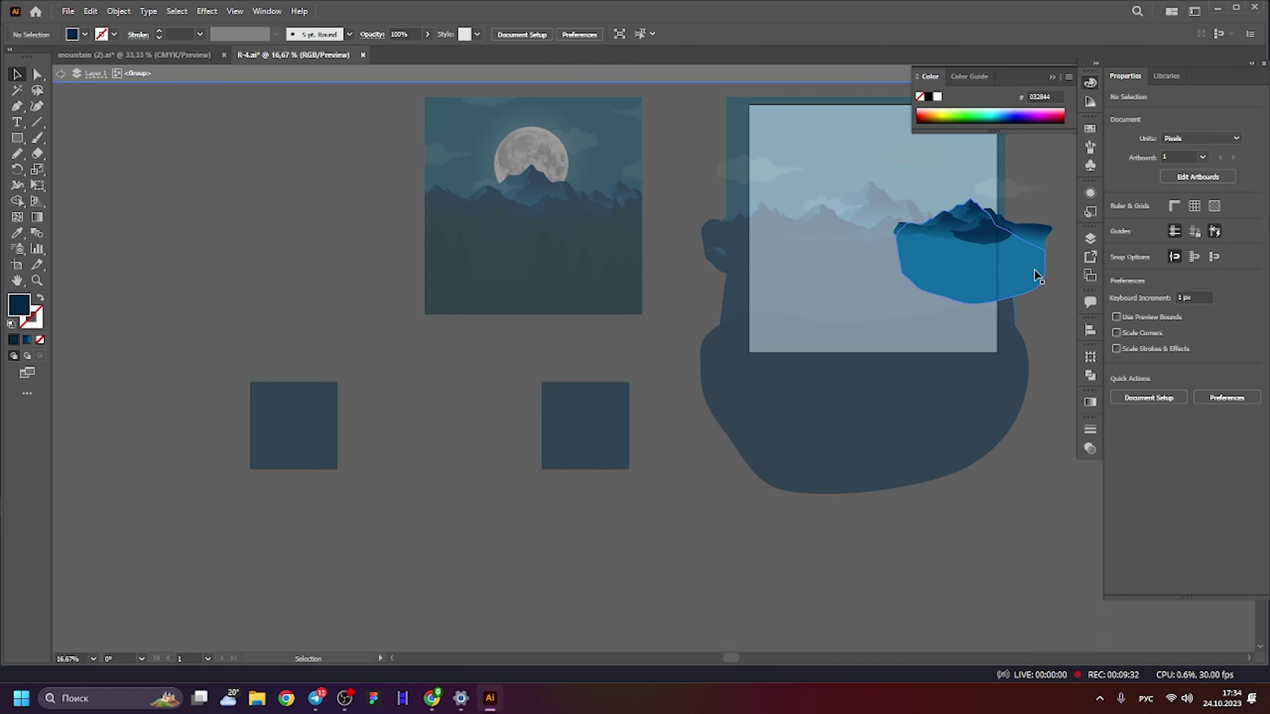
left_click(1037, 275)
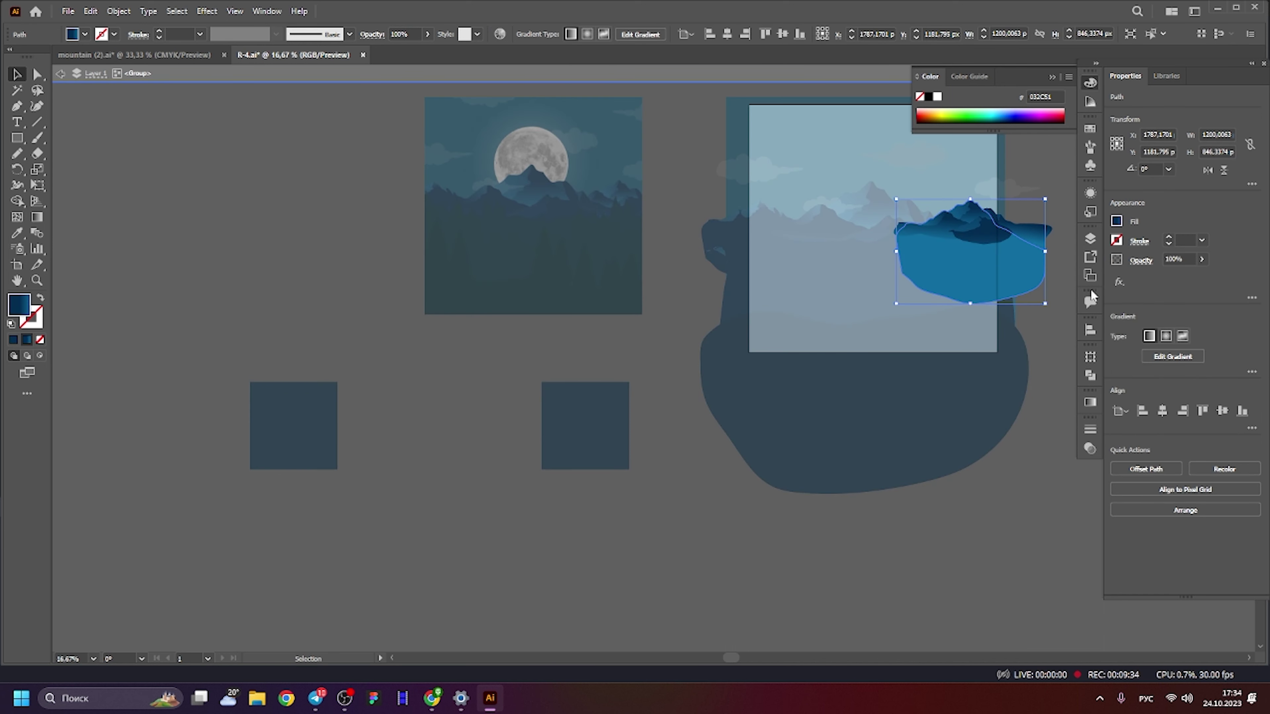
left_click(1090, 402)
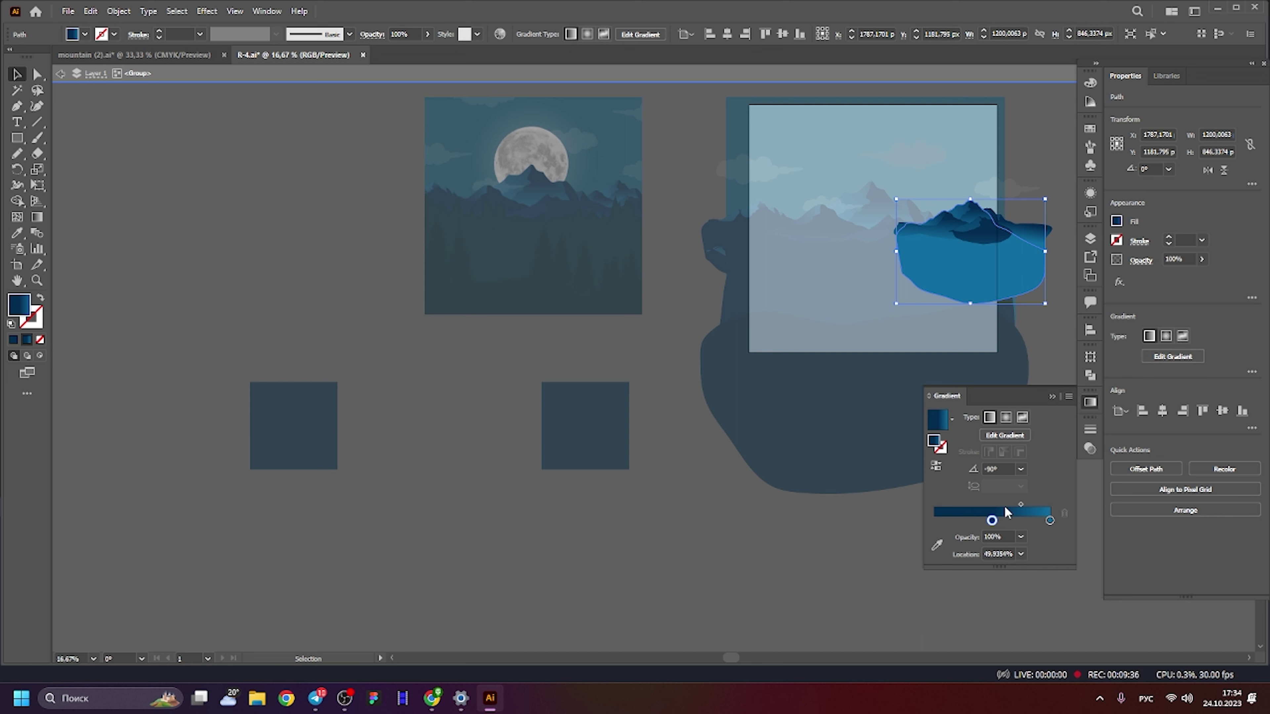
double_click(992, 521)
left_click(1023, 449)
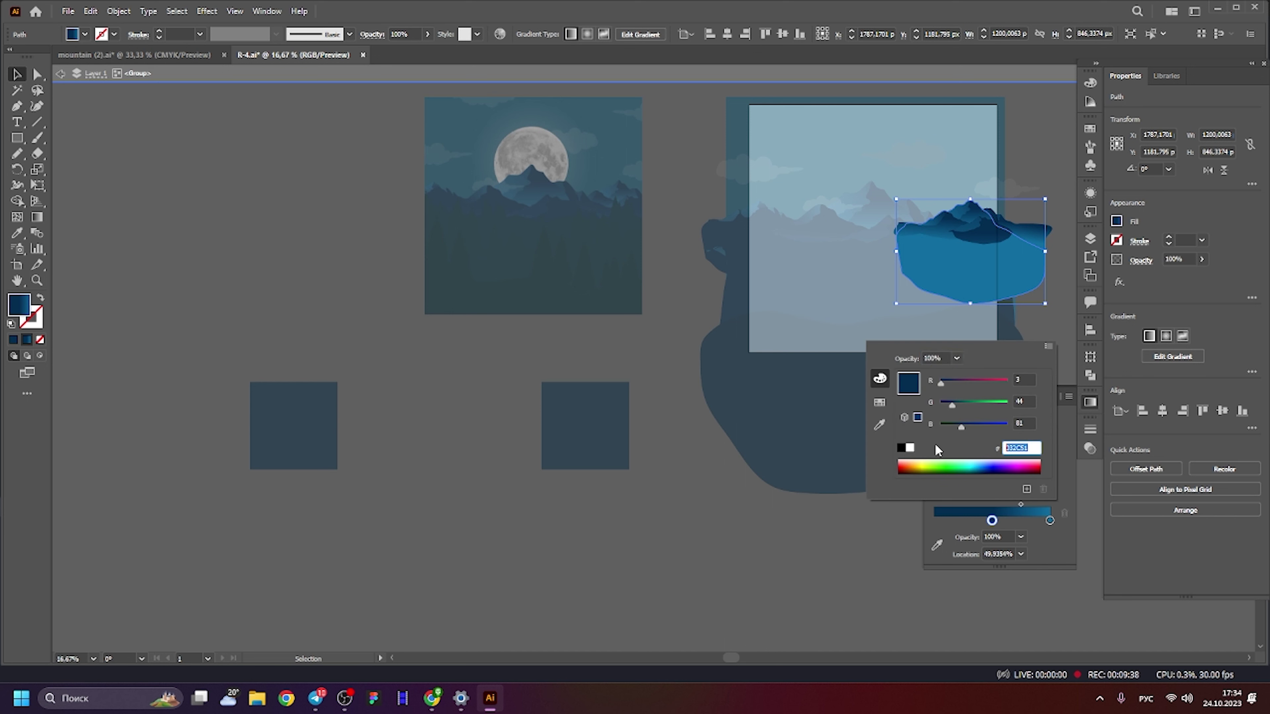
left_click(317, 319)
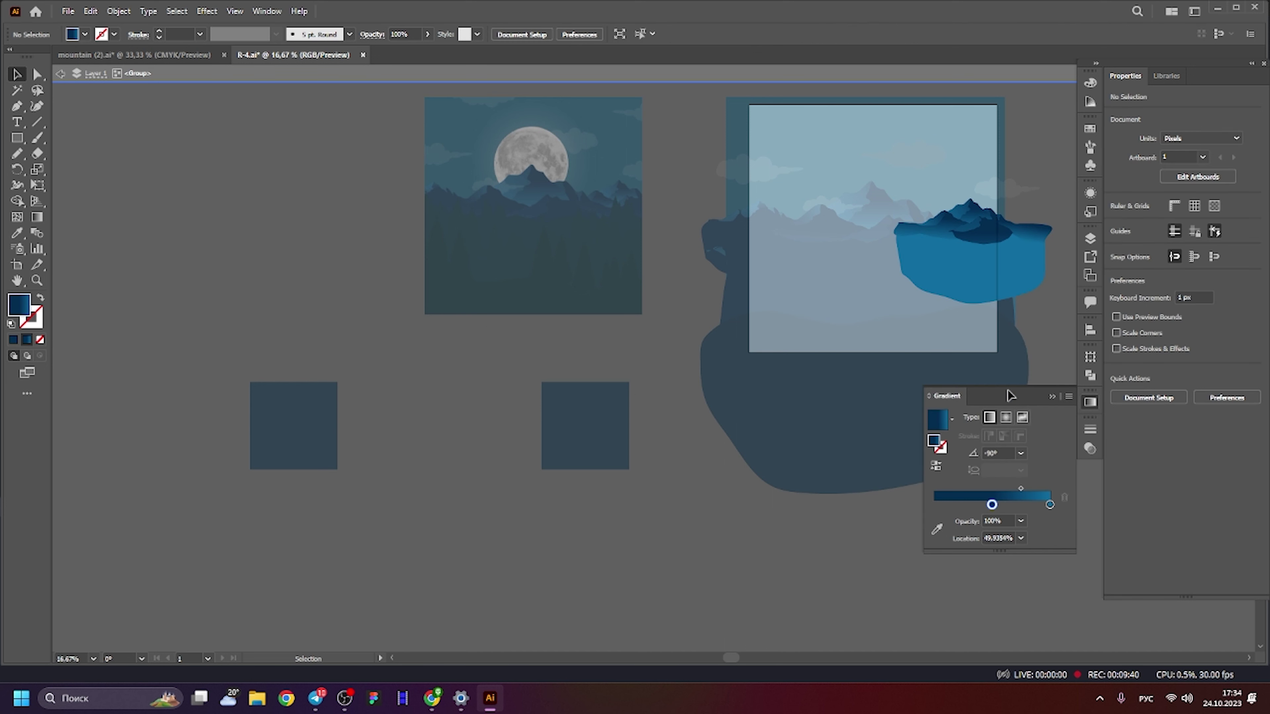
double_click(1050, 505)
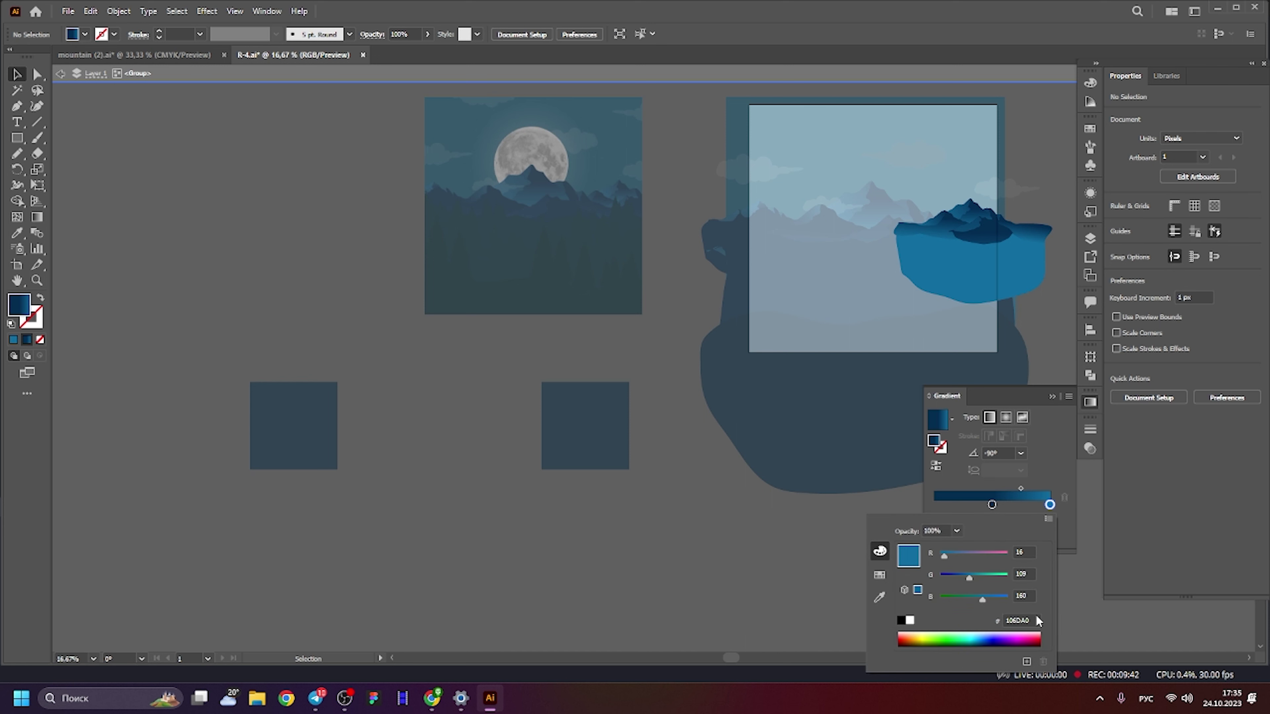
left_click(332, 307)
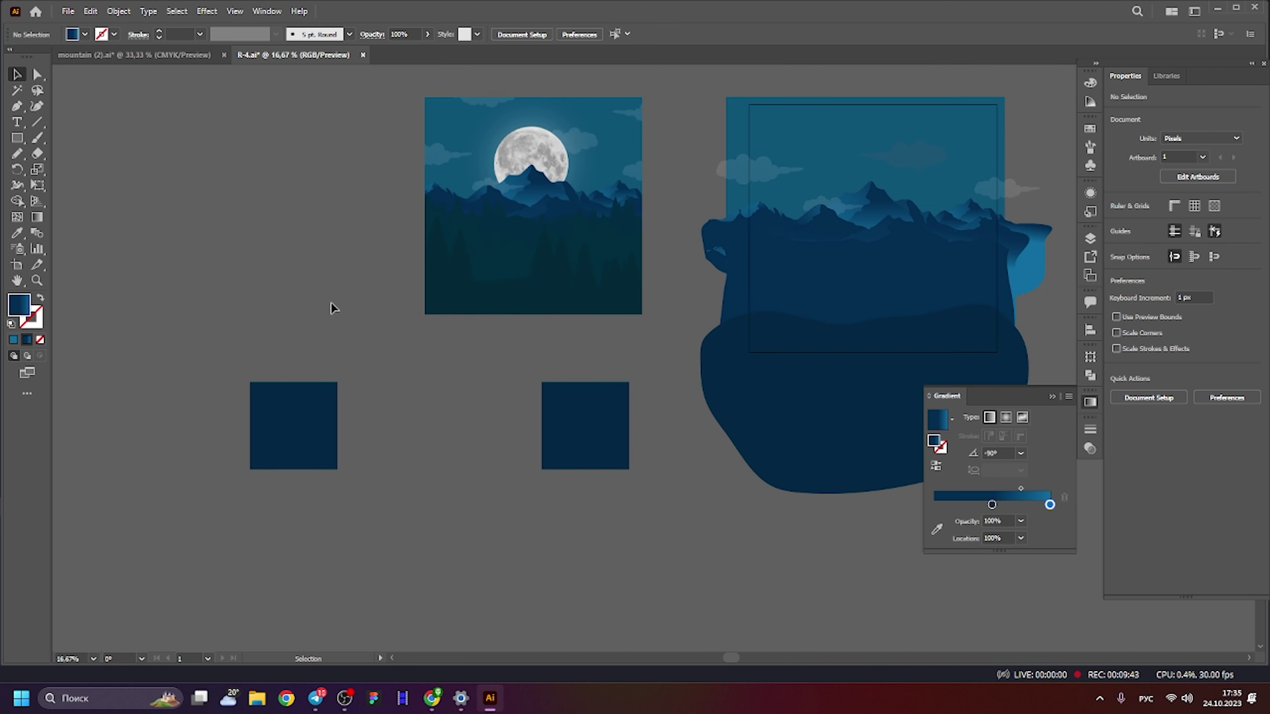
Fill the right square with light blue 106DA0 and move the dark square closer to it.
left_click(604, 398)
double_click(17, 306)
type("106DA0")
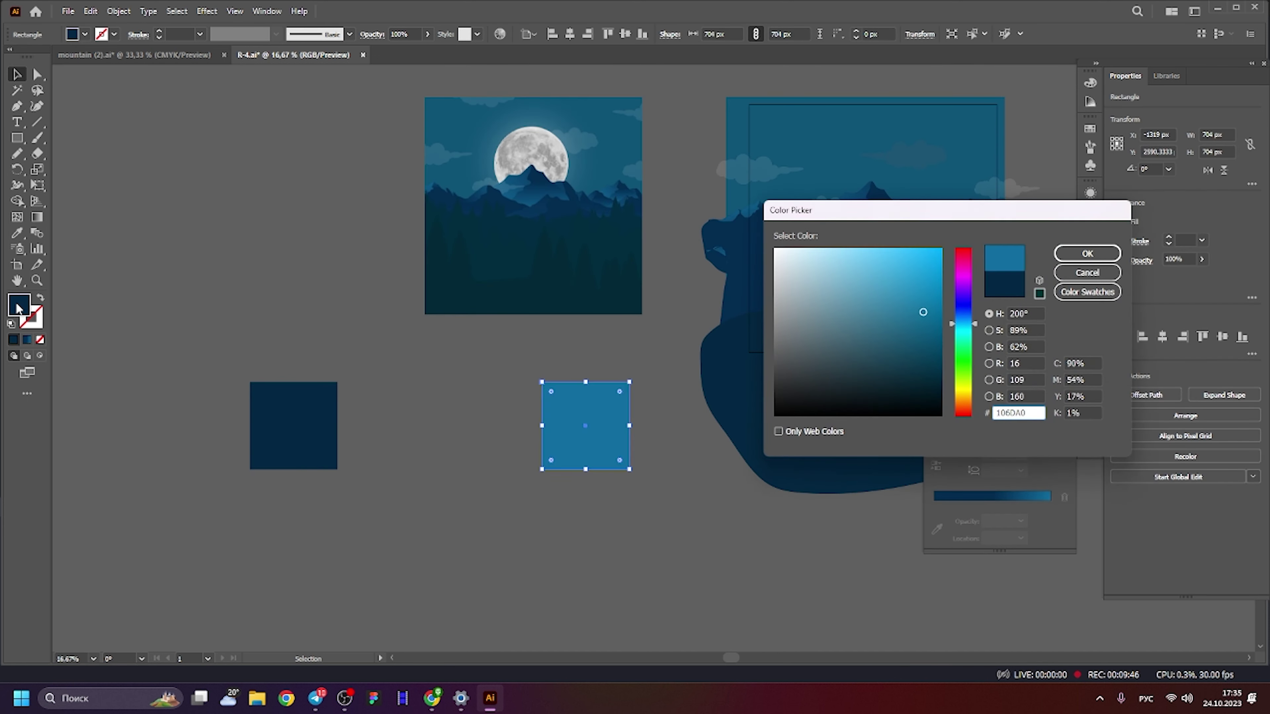
key("Return")
left_click(330, 393)
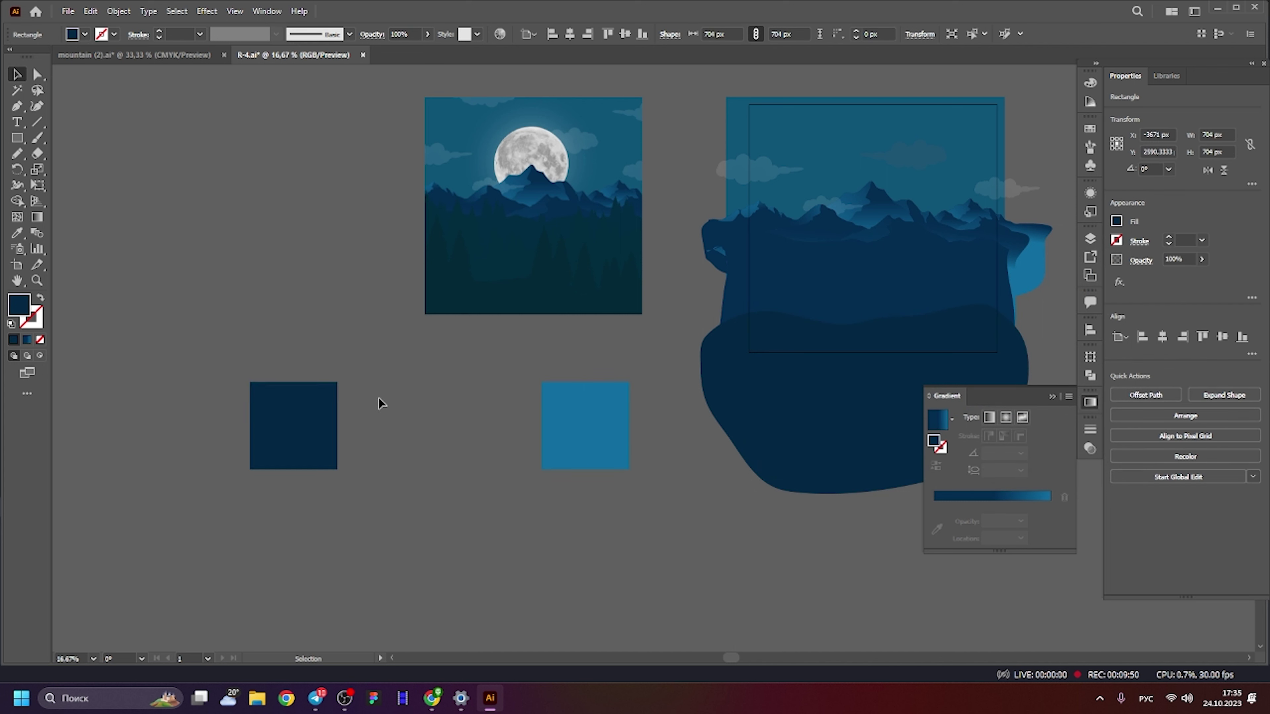
left_click_drag(306, 422, 445, 416)
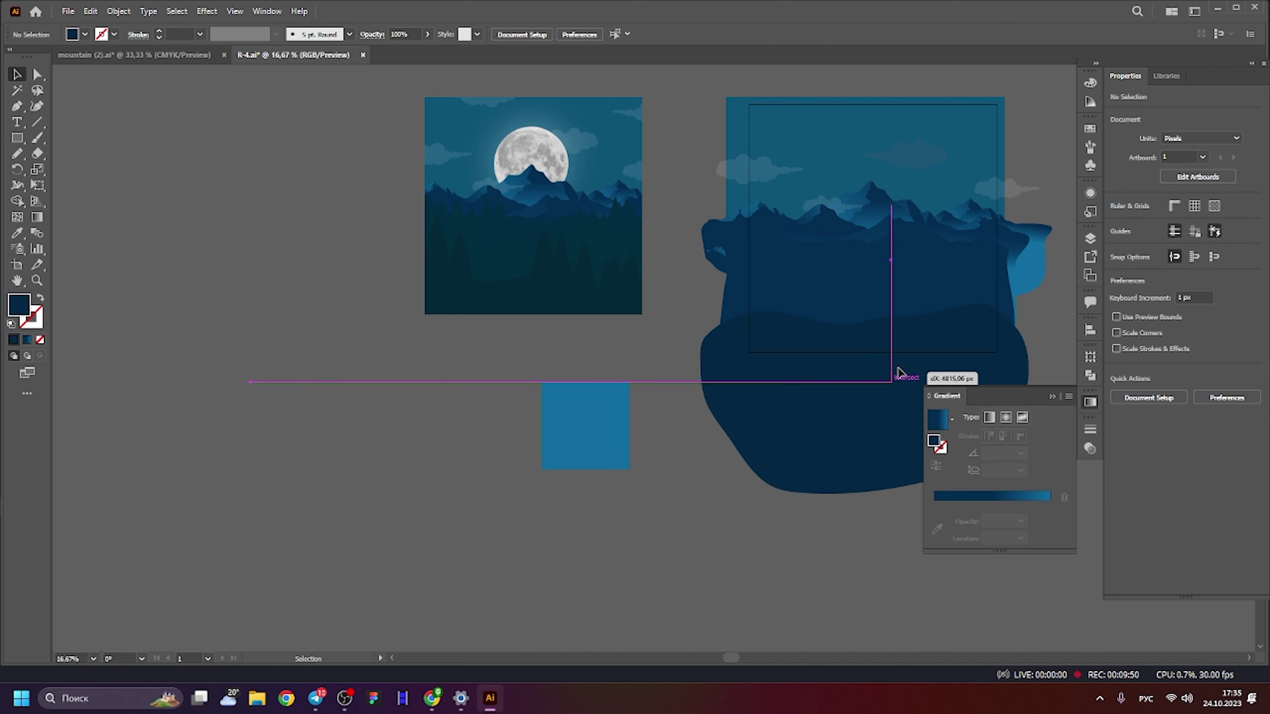
Recheck the mountain gradient's stop colours and the dark square's fill, leaving them unchanged.
left_click(878, 307)
left_click(1027, 266)
double_click(1021, 261)
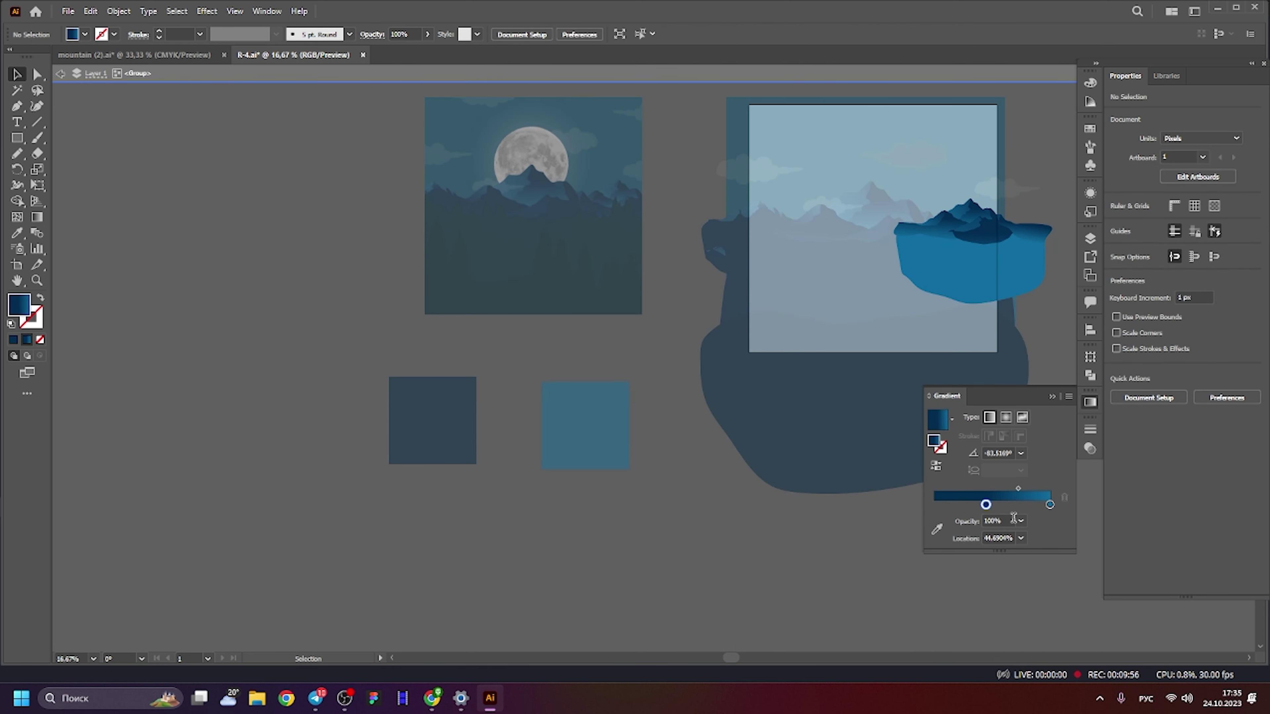
double_click(989, 505)
left_click(1051, 503)
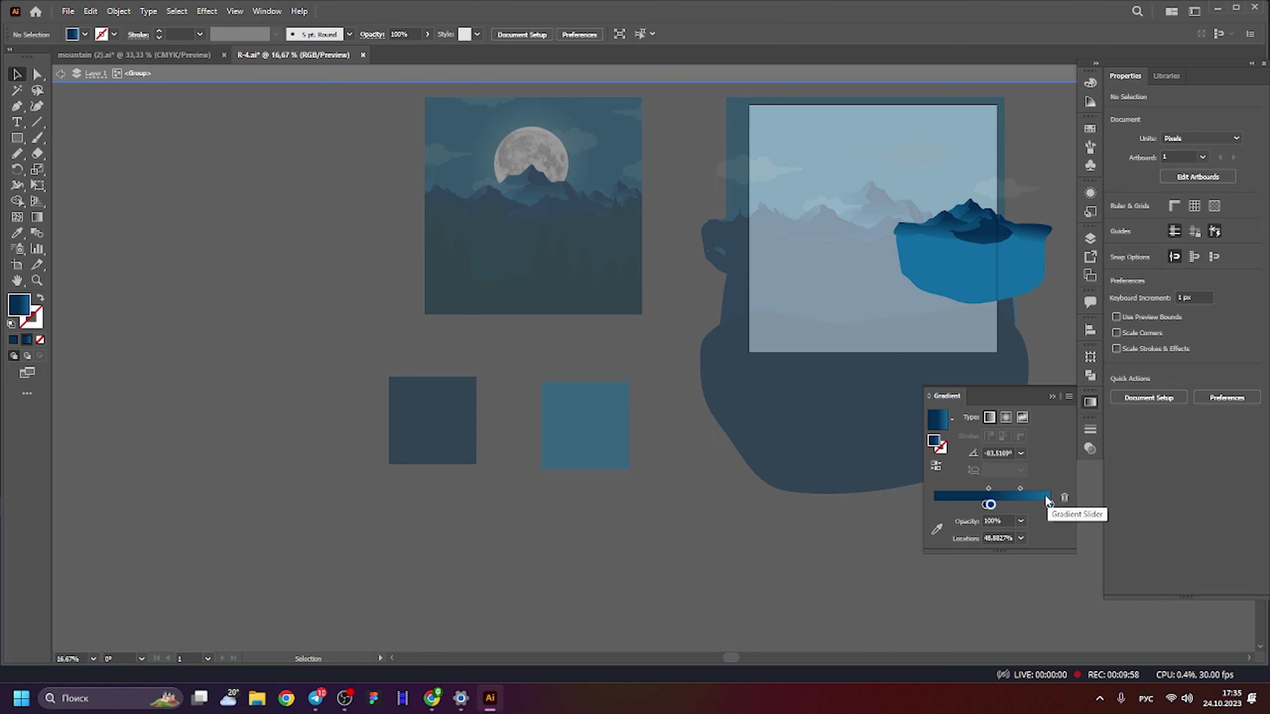
double_click(987, 506)
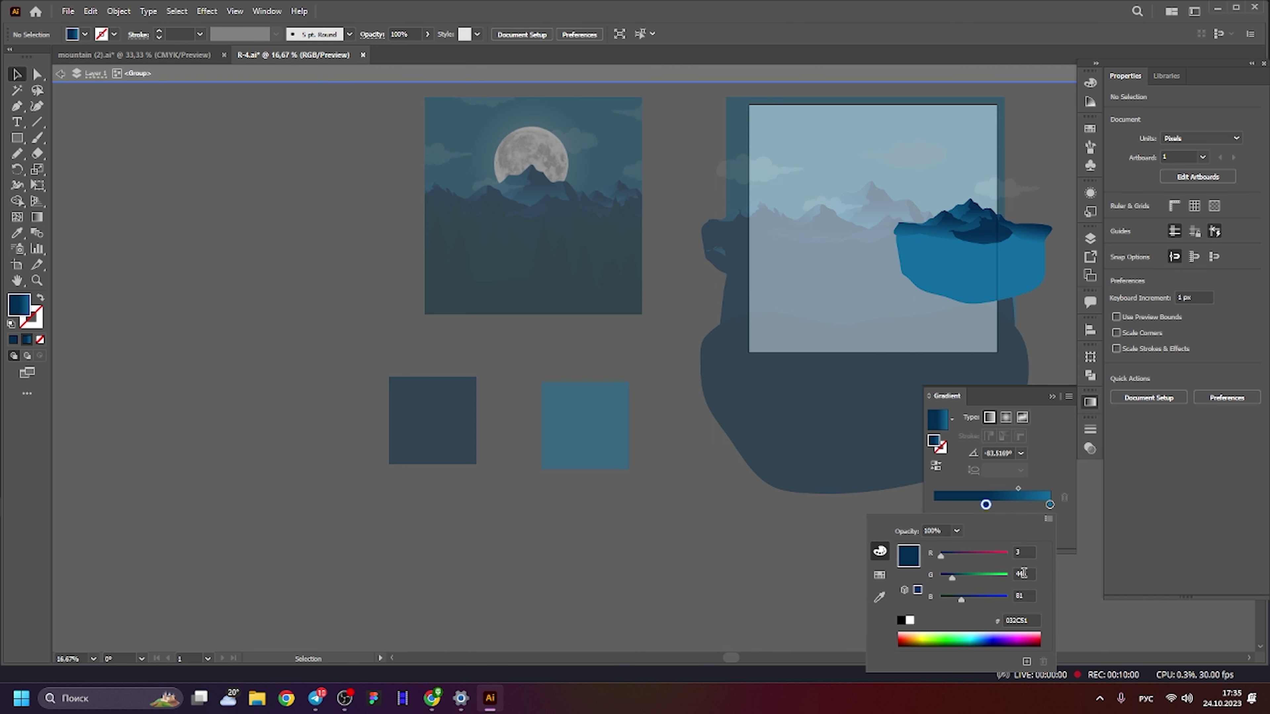
double_click(411, 364)
left_click(446, 420)
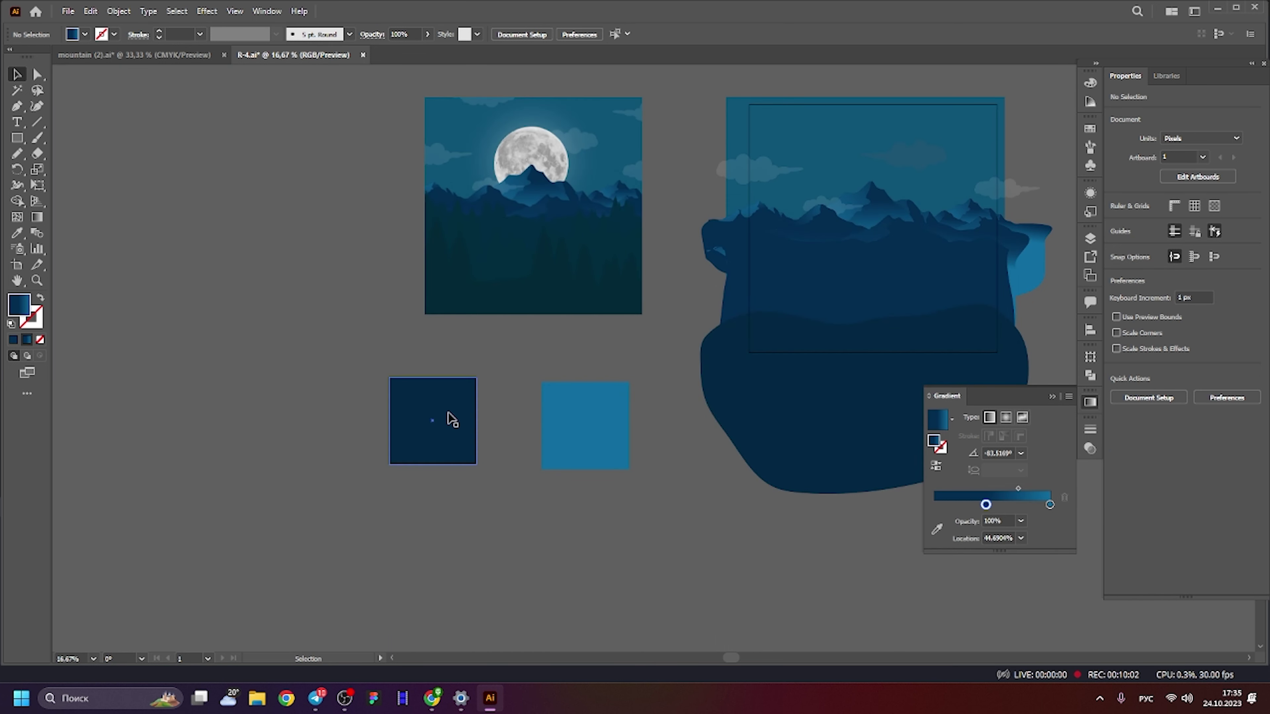
double_click(22, 315)
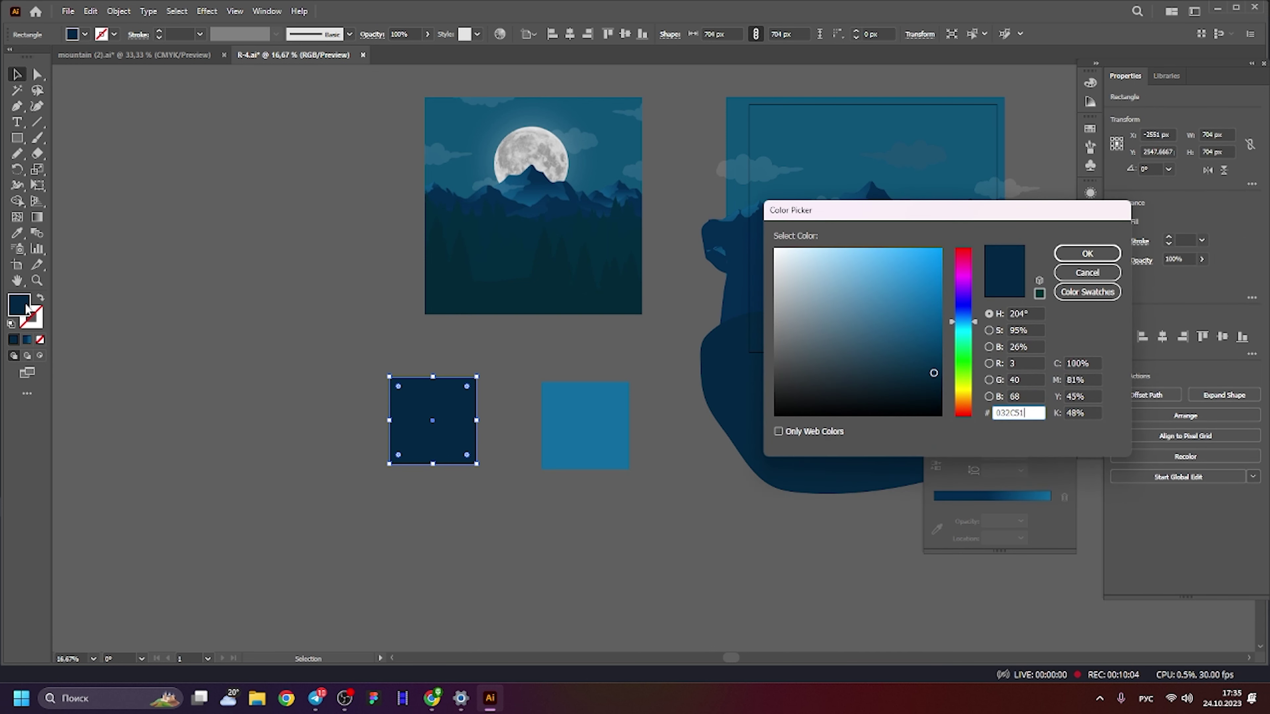
key("Escape")
scroll(417, 393, "down", 2)
Move both squares to the left and align their vertical centres.
scroll(399, 385, "up", 1)
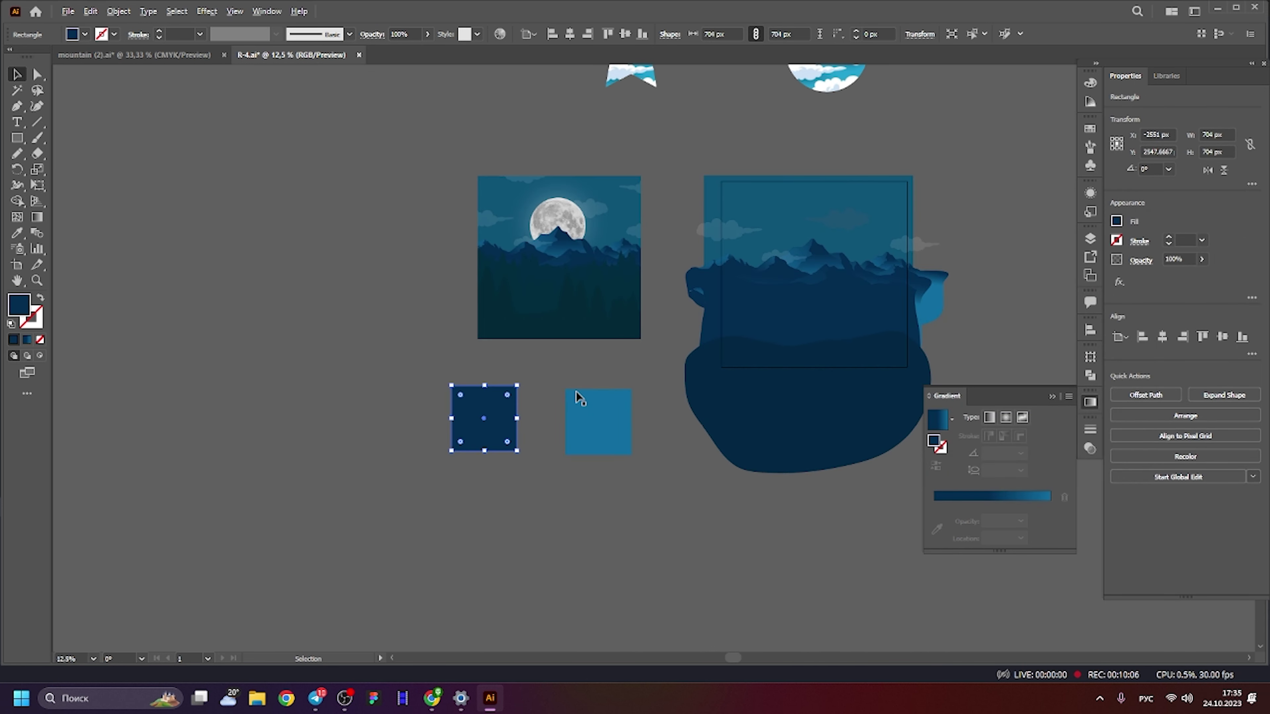
left_click(604, 399)
left_click(504, 417, "shift")
left_click_drag(504, 418, 207, 400)
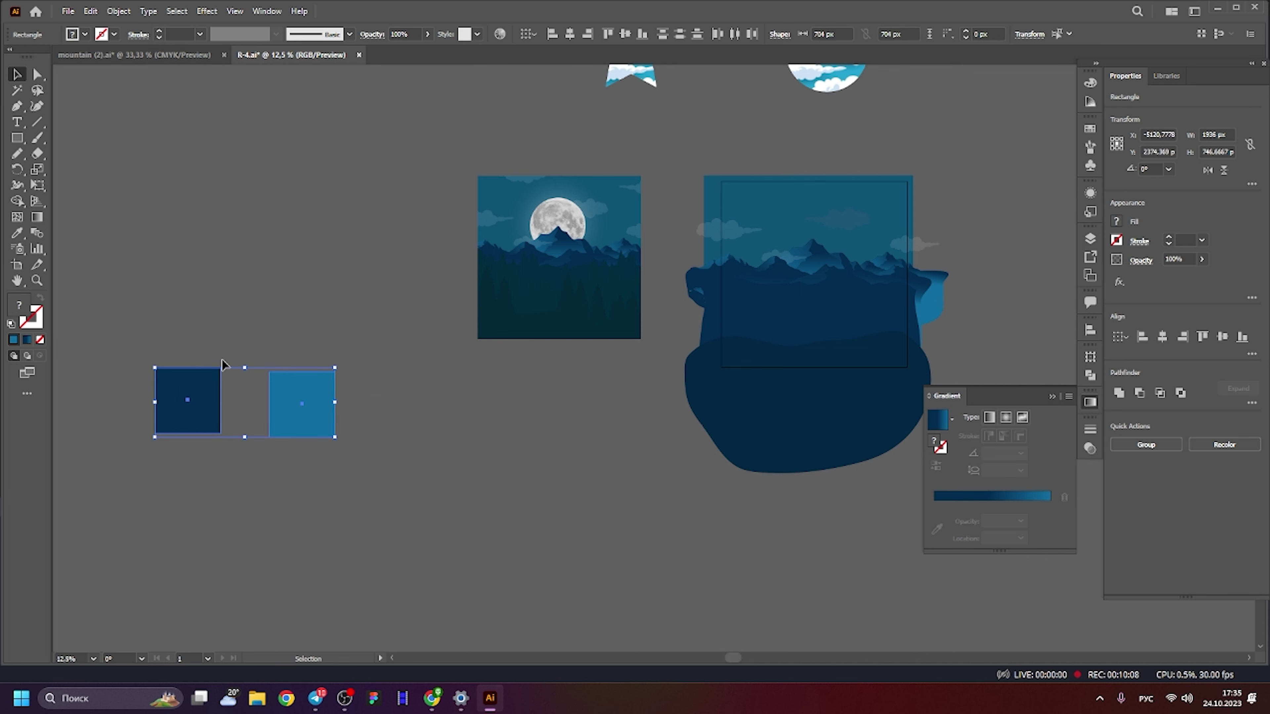
left_click(1224, 337)
left_click(304, 334)
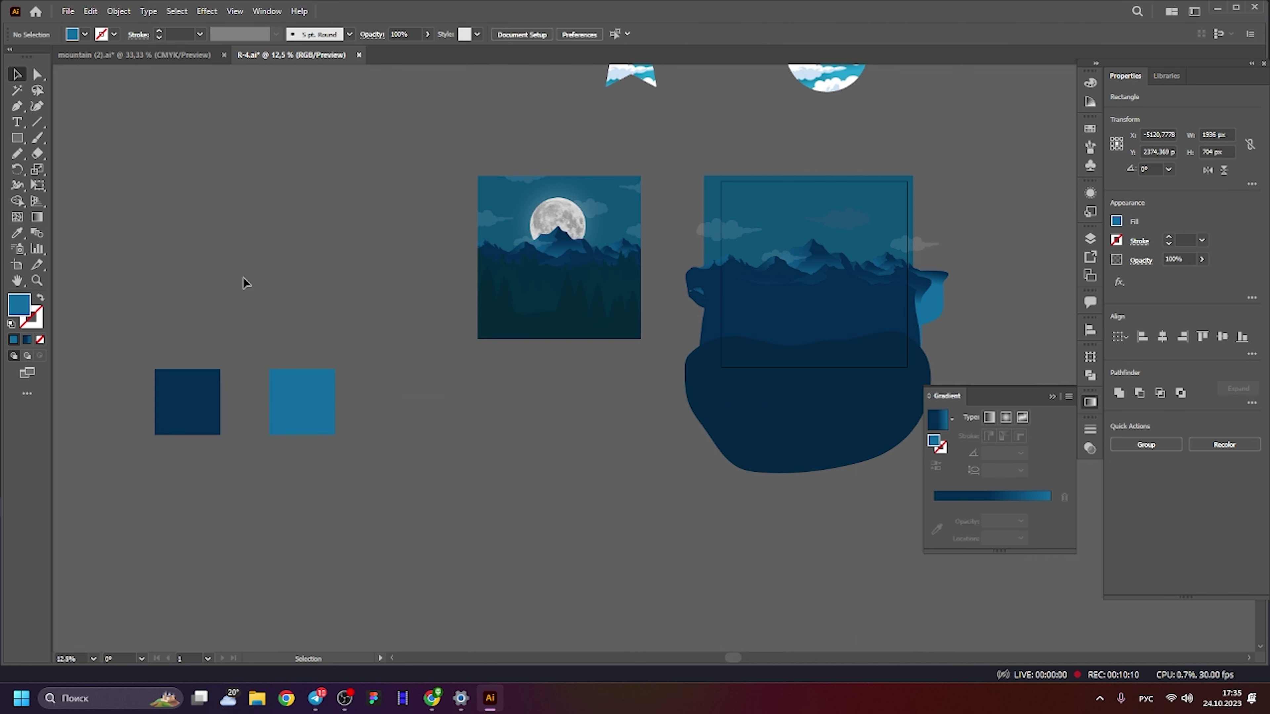
Shift the light blue square further right to widen the gap, then select both squares.
left_click_drag(252, 369, 471, 309)
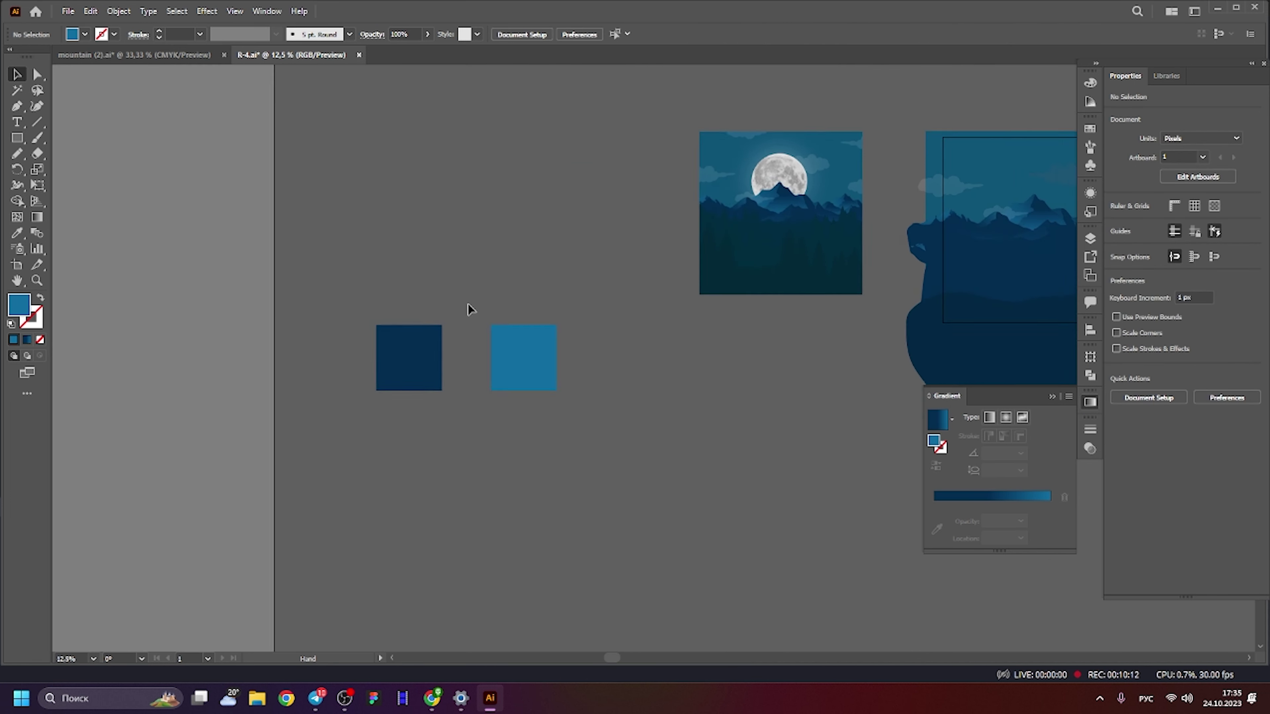
scroll(470, 309, "up", 2)
scroll(434, 338, "left", 5)
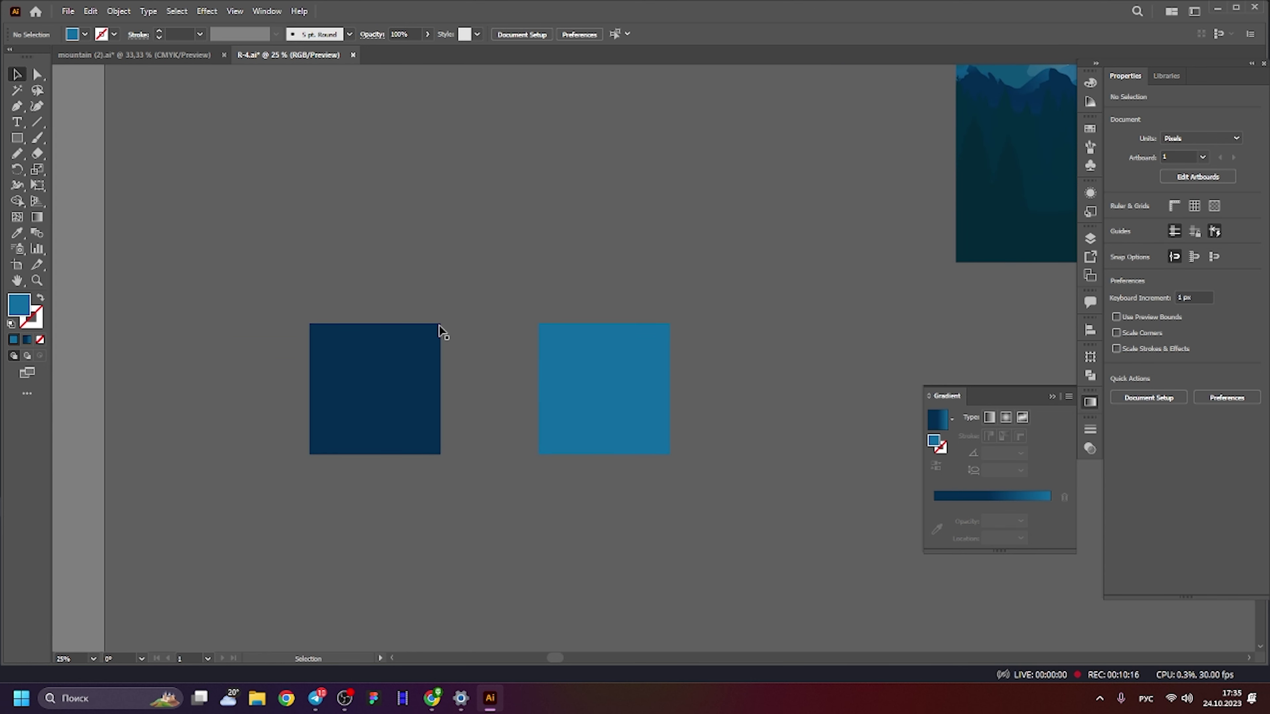
scroll(425, 310, "right", 2)
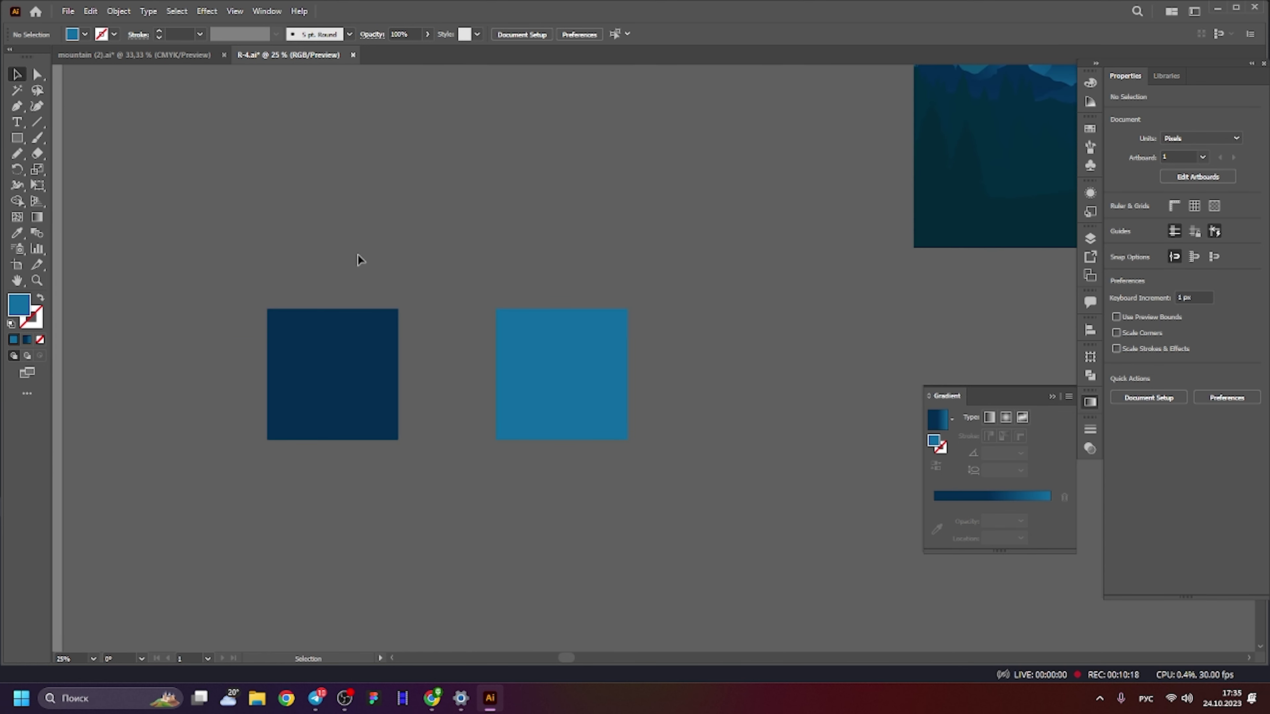
left_click_drag(567, 372, 650, 372)
left_click(326, 250)
left_click_drag(811, 521, 340, 315)
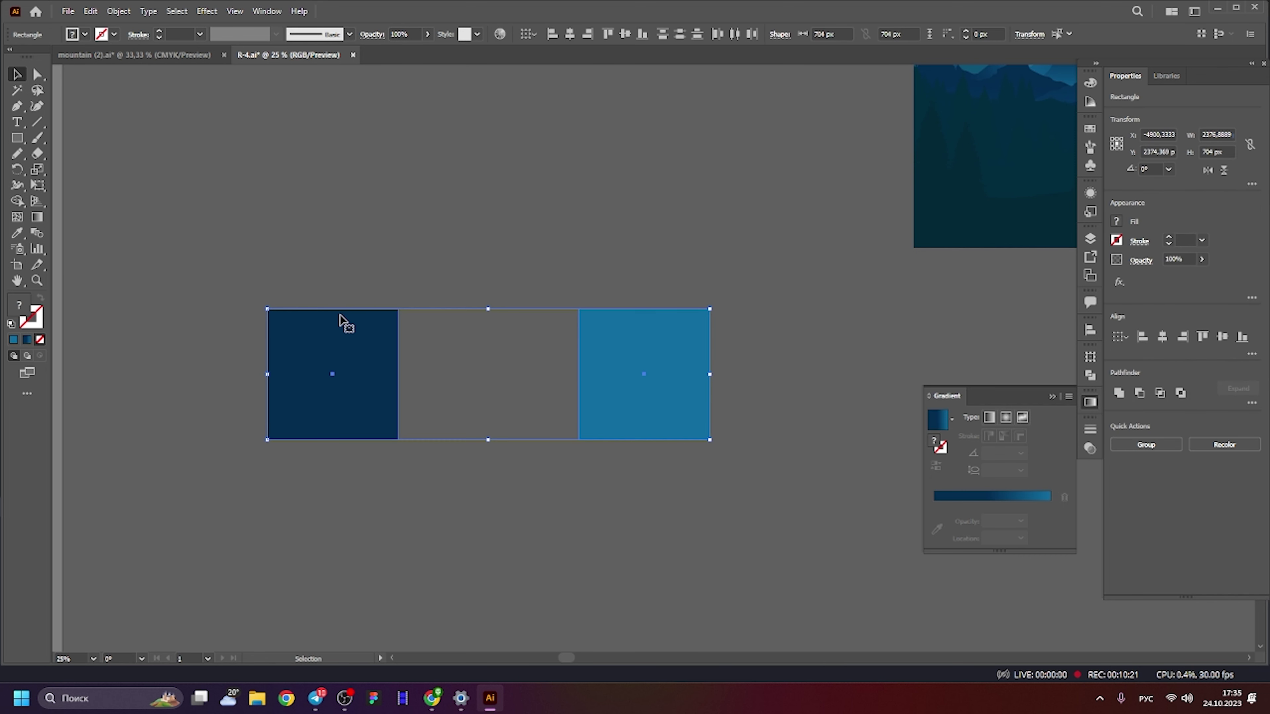
Blend the dark navy square into the light blue square to form a gradient strip.
left_click(35, 235)
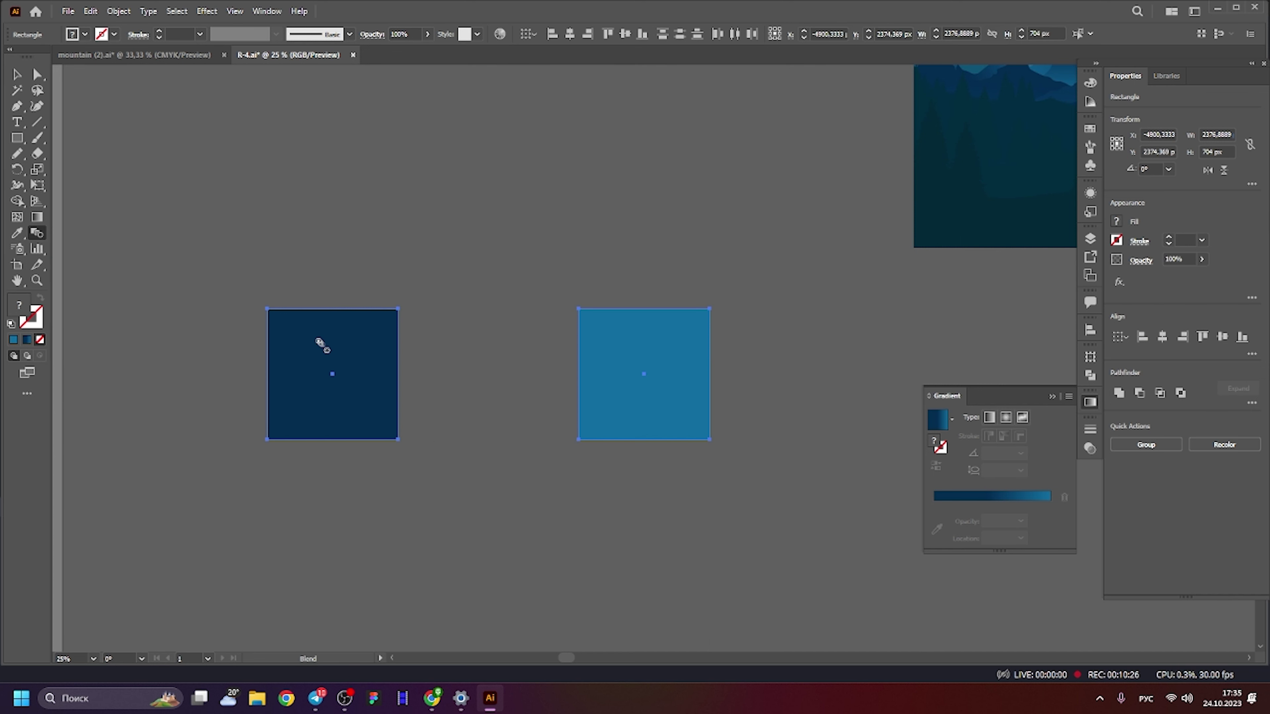
left_click(615, 373)
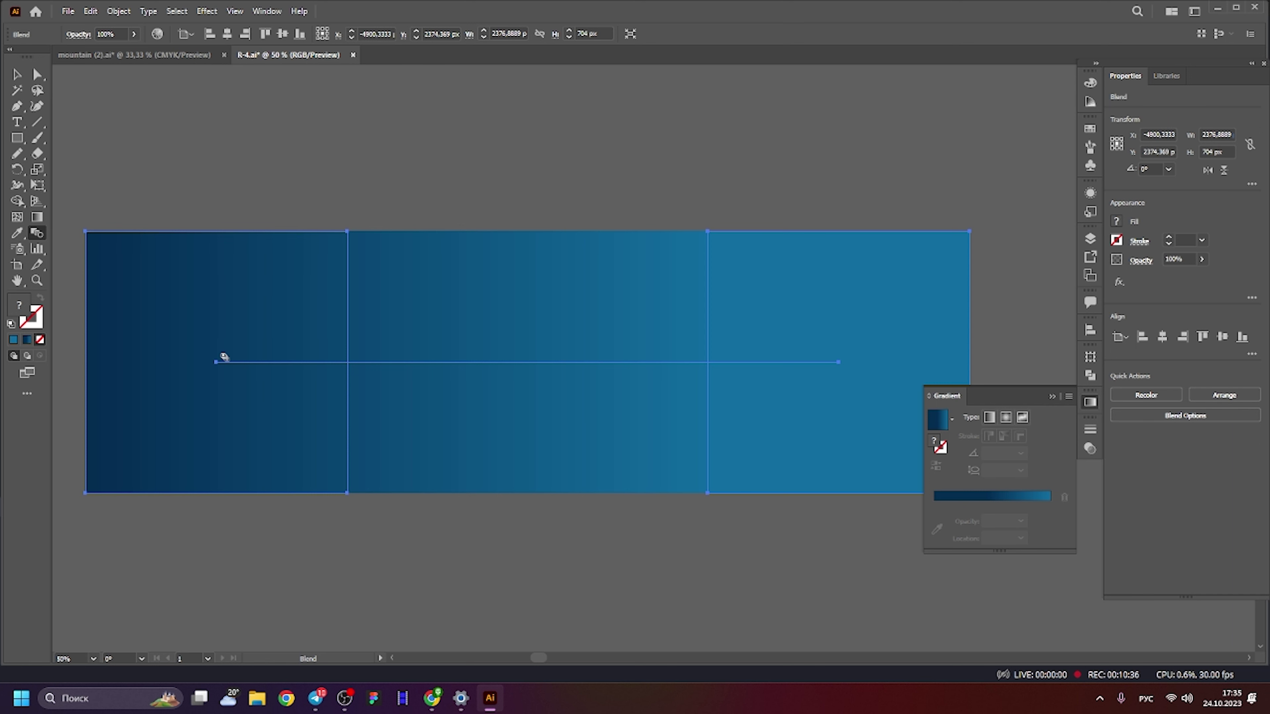
left_click(427, 178)
Sample the strip's colours onto the foreground blob and give it a solid 032C51 fill.
scroll(427, 178, "down", 5)
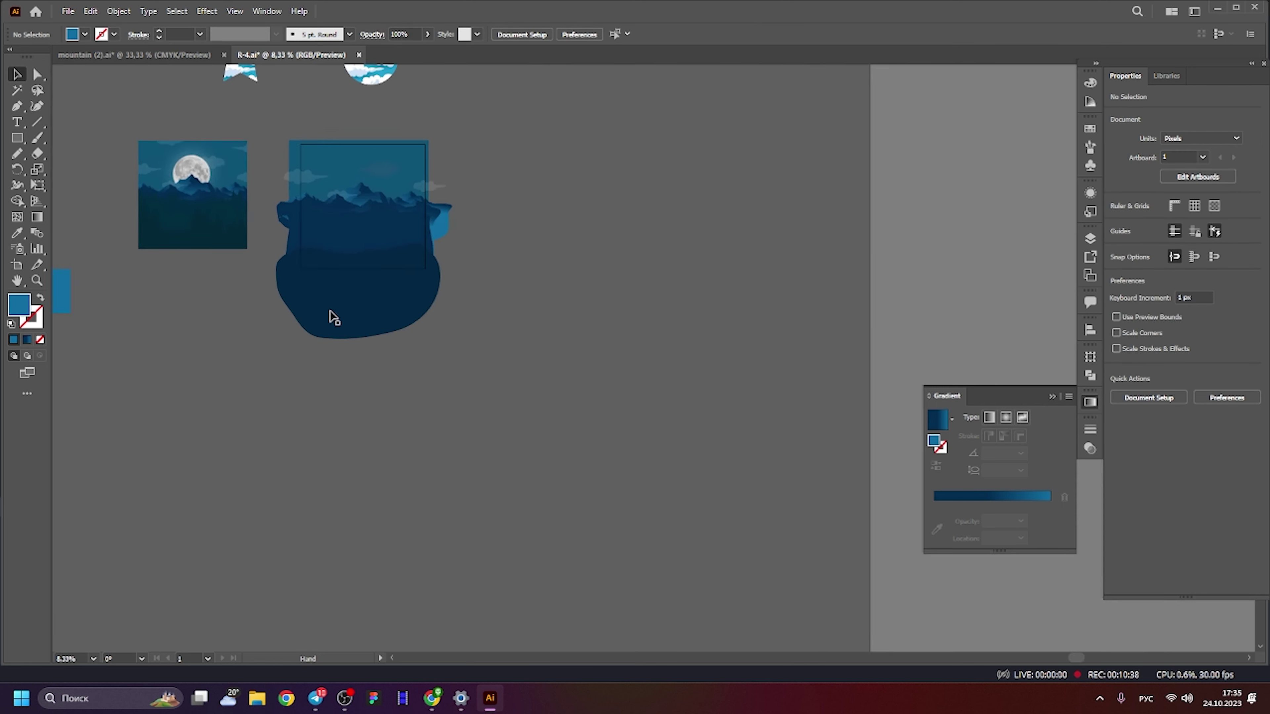
scroll(595, 288, "up", 3)
left_click(595, 288)
scroll(350, 351, "up", 1)
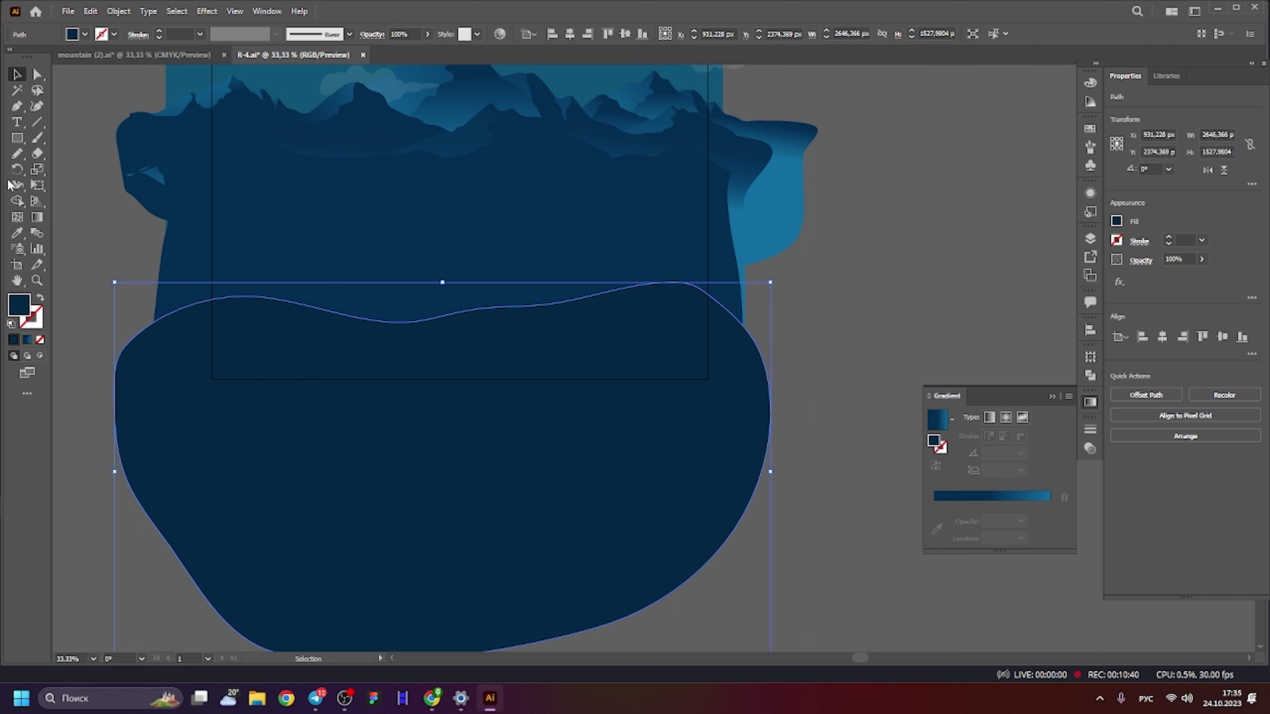
left_click(25, 234)
left_click(289, 219)
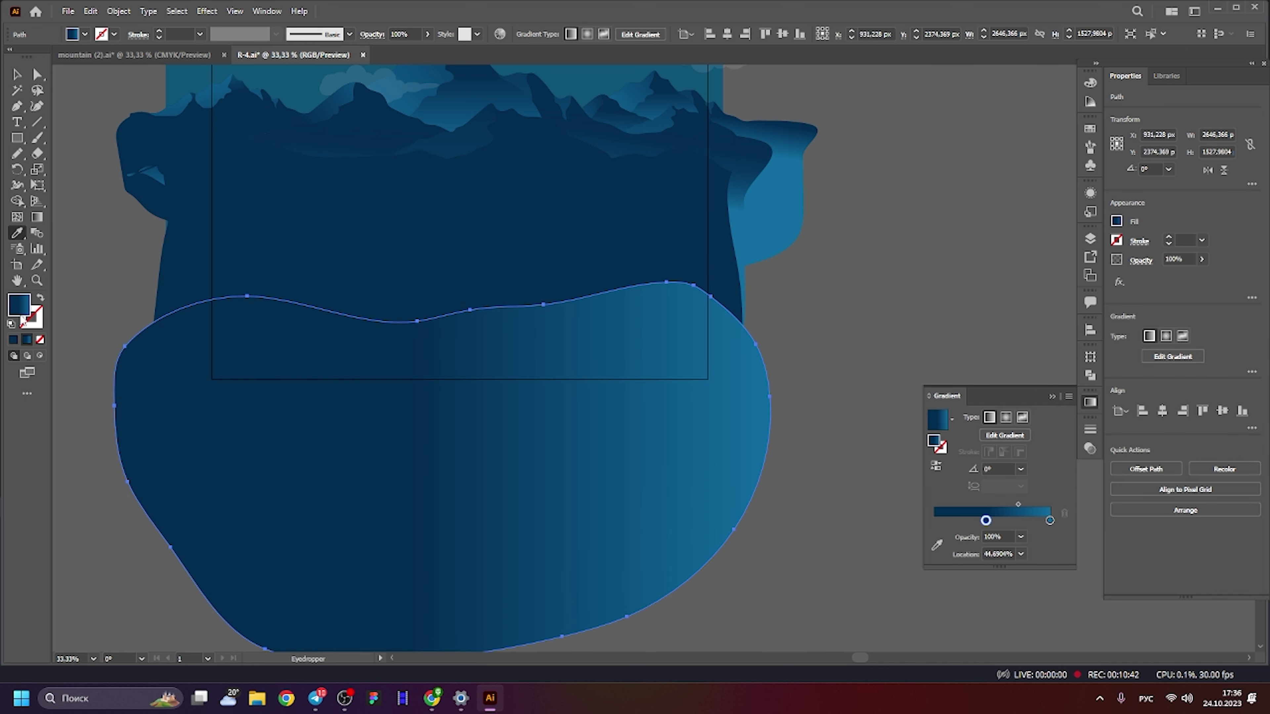
double_click(20, 306)
left_click(1010, 413)
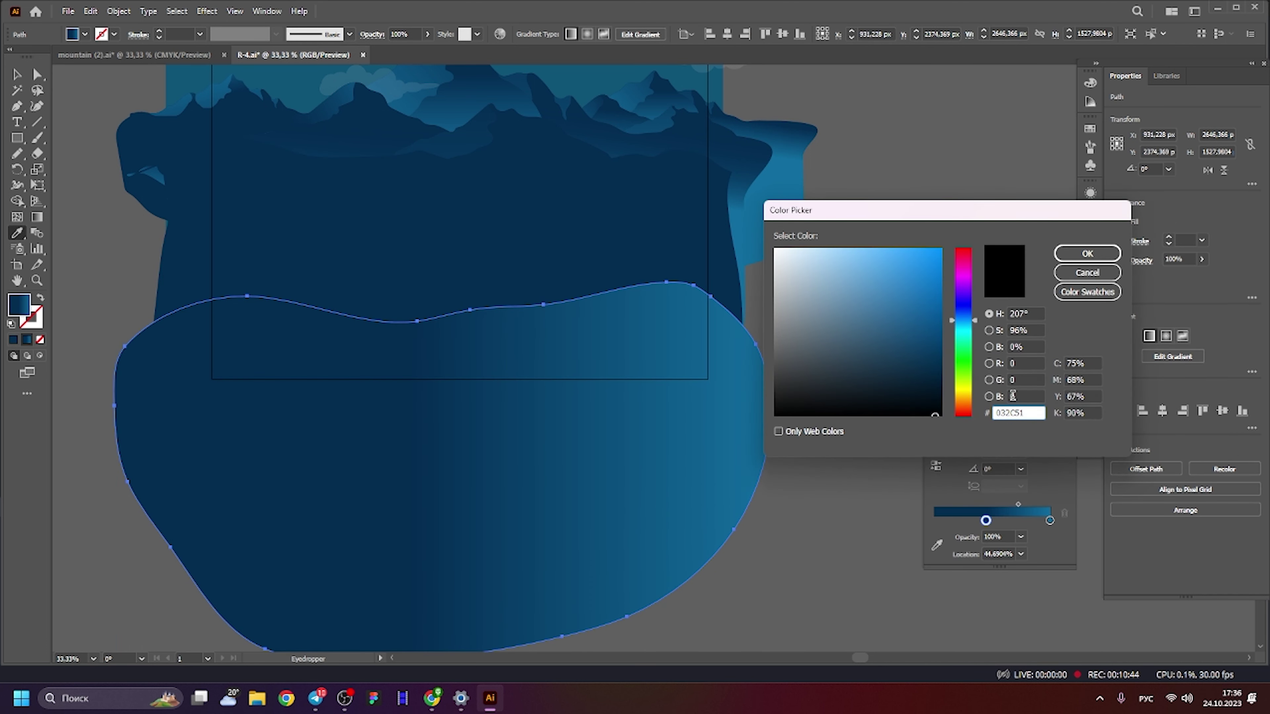
key("Return")
Darken the blob's fill slightly to 032849 and deselect it.
double_click(19, 305)
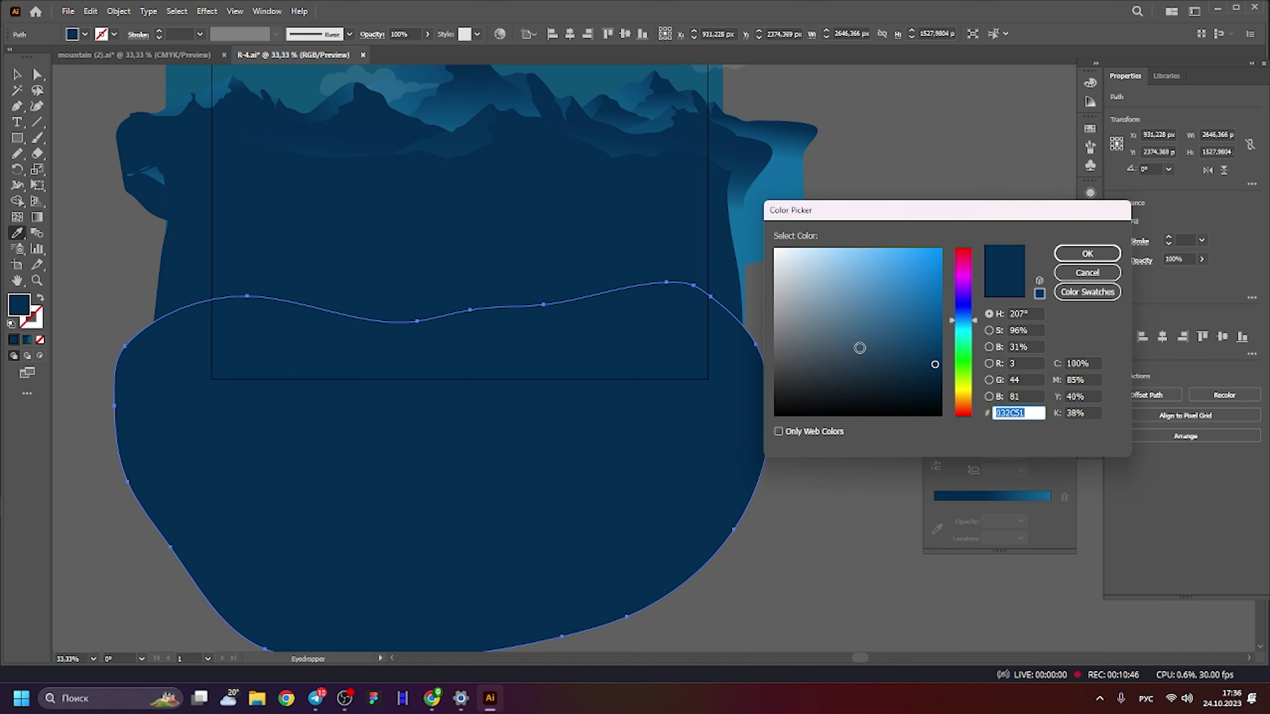
left_click(935, 368)
key("Return")
key("v")
key("ctrl+shift+a")
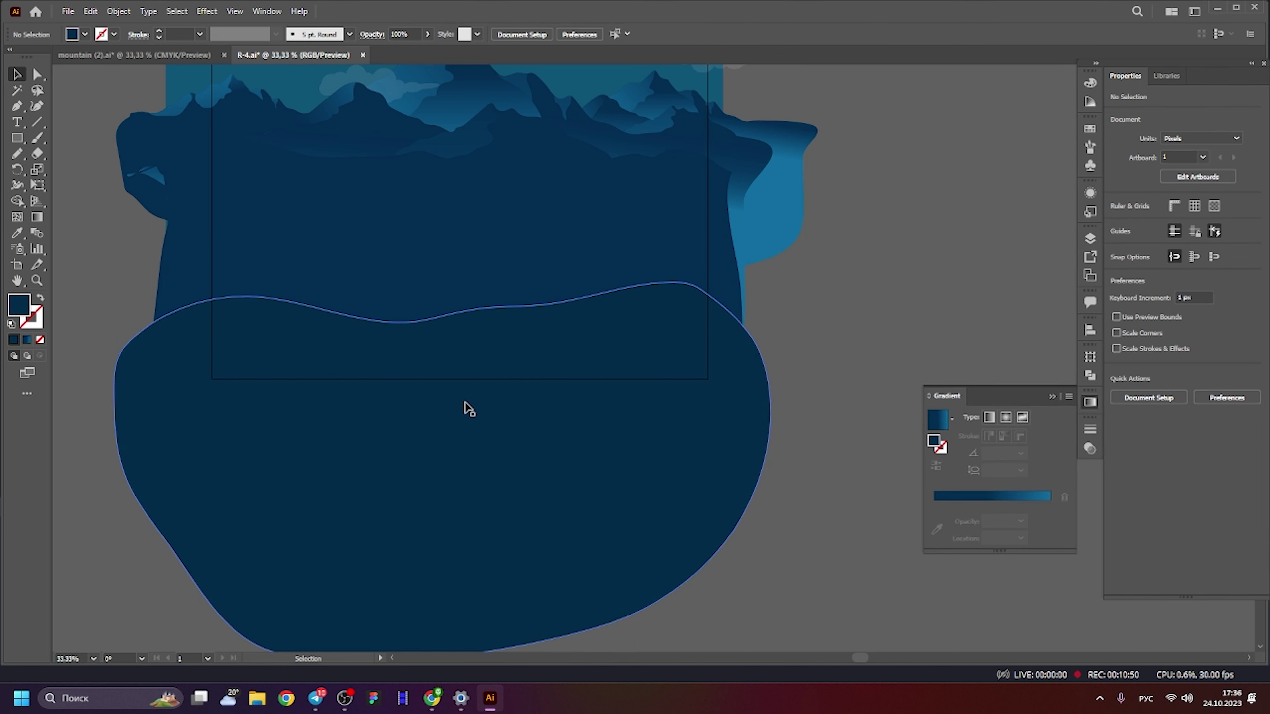
Expand the blend strip into separate stripe objects with Object > Expand.
scroll(652, 370, "down", 1)
scroll(827, 334, "left", 3)
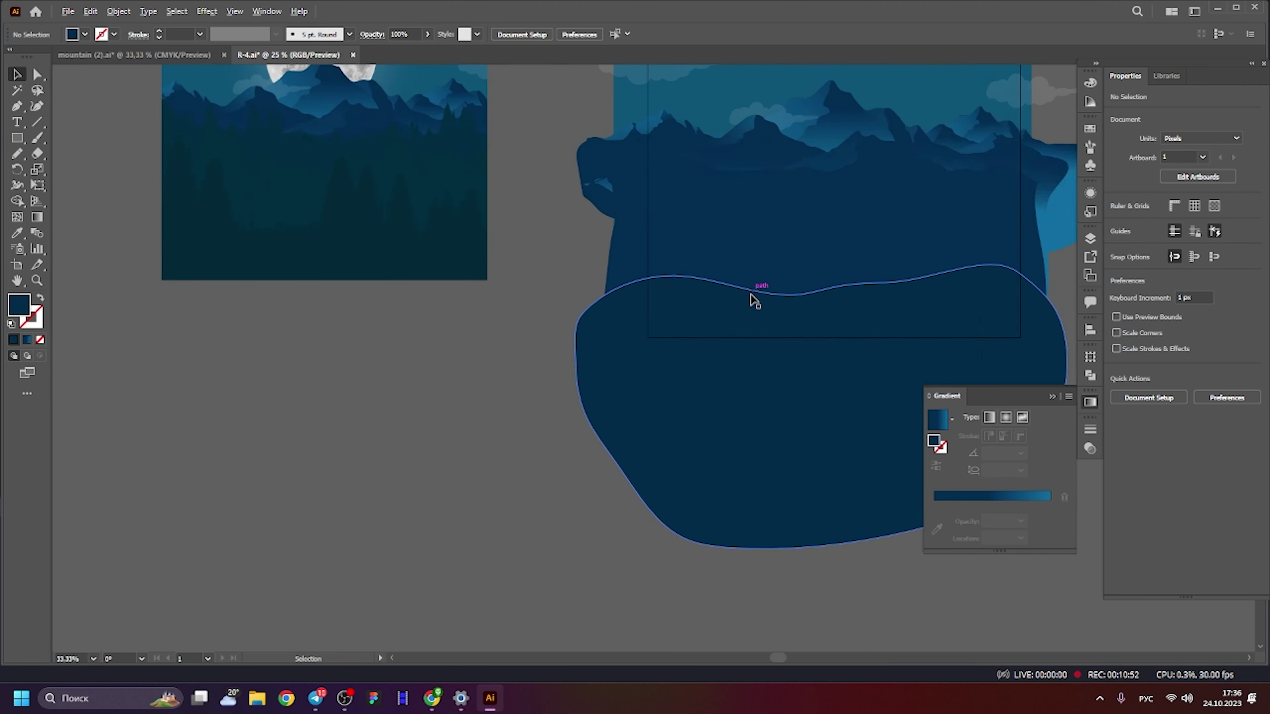
scroll(751, 294, "down", 1)
scroll(170, 355, "left", 3)
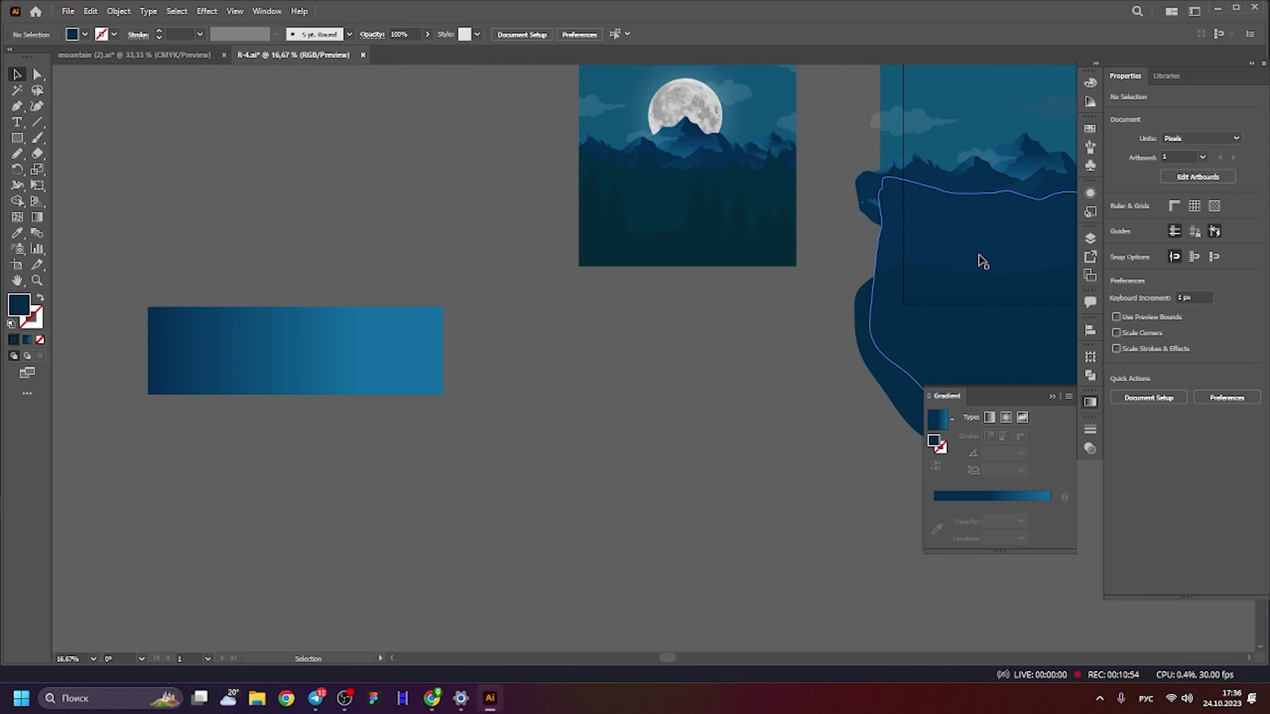
scroll(711, 240, "up", 2)
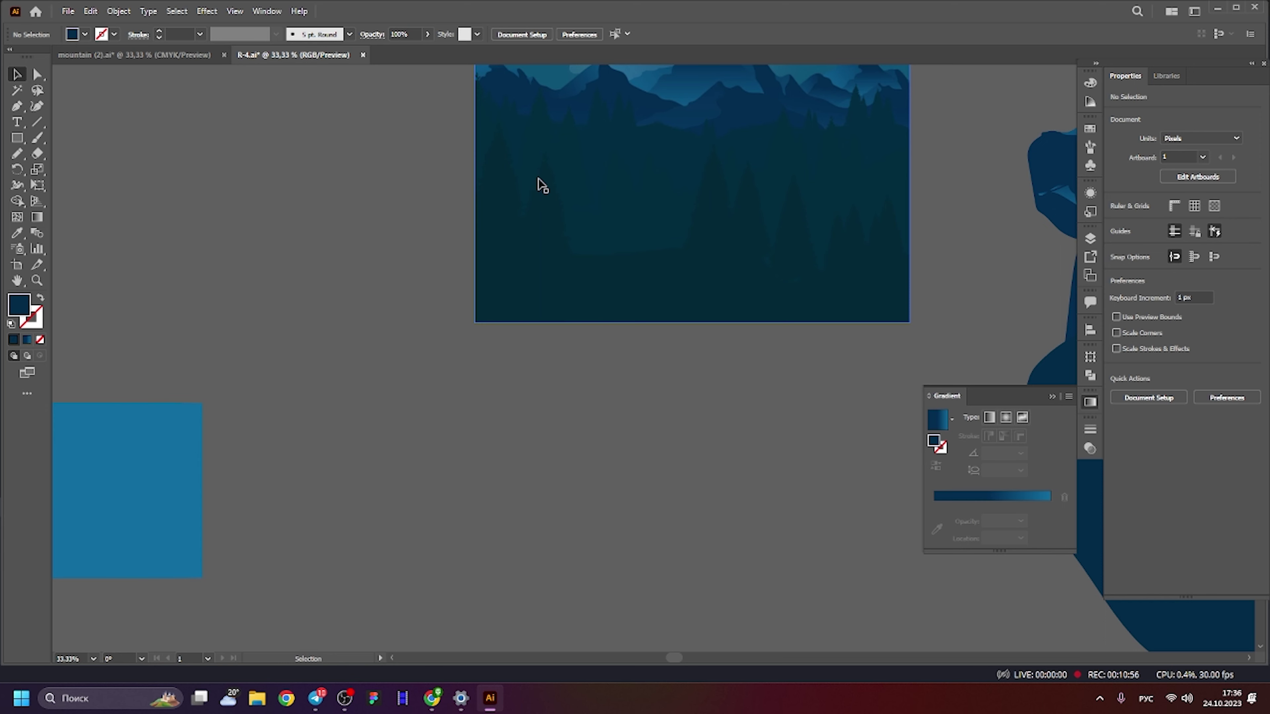
scroll(491, 295, "left", 3)
scroll(355, 364, "left", 6)
scroll(354, 364, "down", 2)
left_click(354, 364)
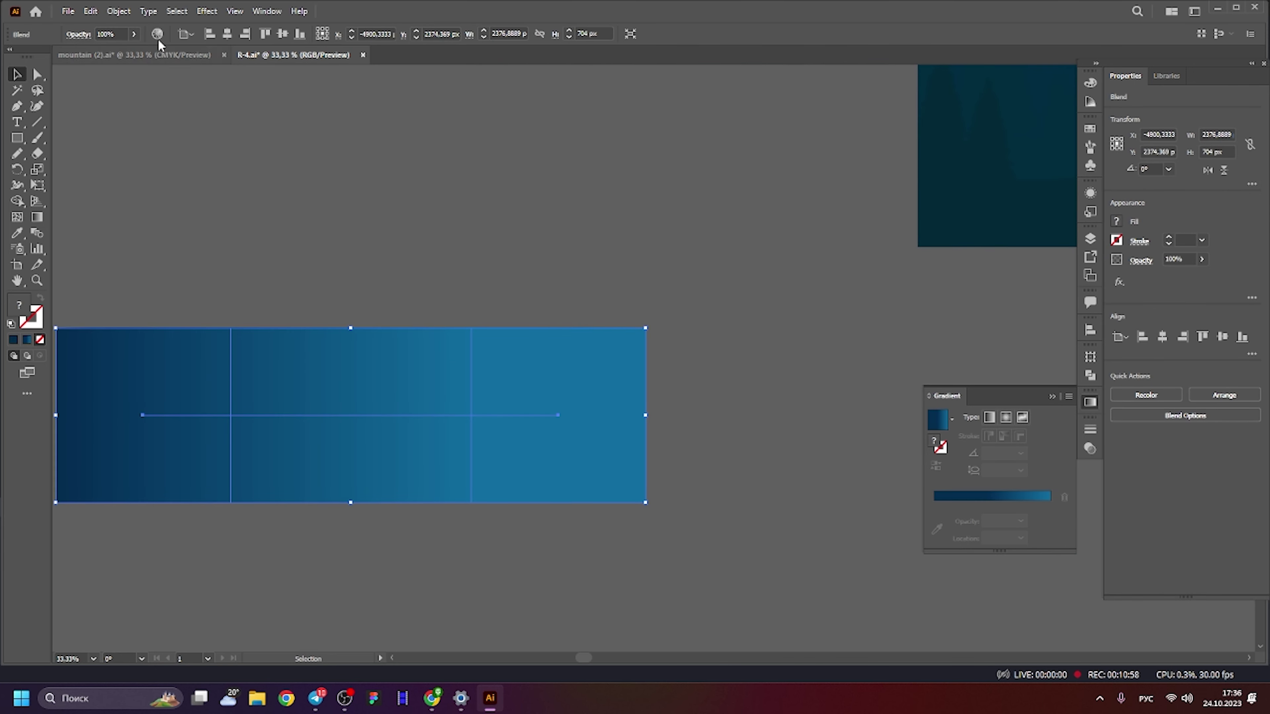
left_click(120, 12)
left_click(159, 168)
key("Return")
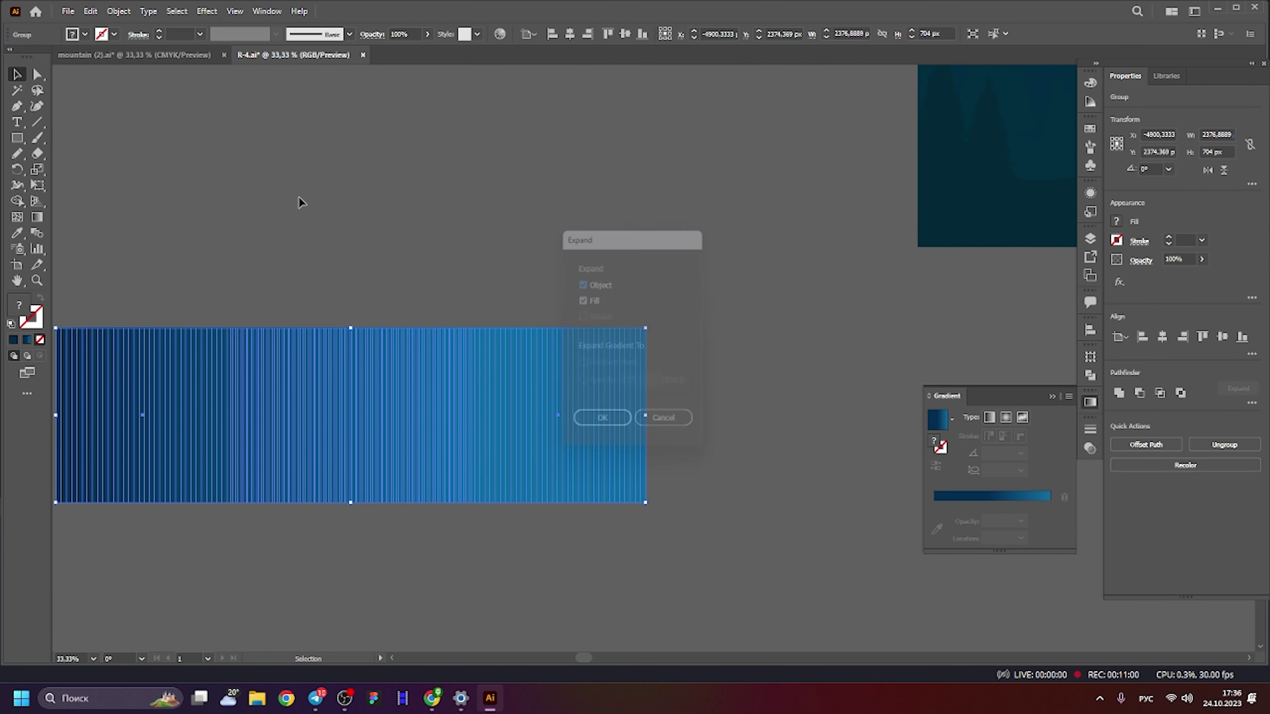
left_click(312, 283)
Select the expanded stripe group and bring up its context menu of actions.
scroll(350, 270, "left", 3)
scroll(350, 270, "down", 3)
left_click(397, 255)
double_click(396, 255)
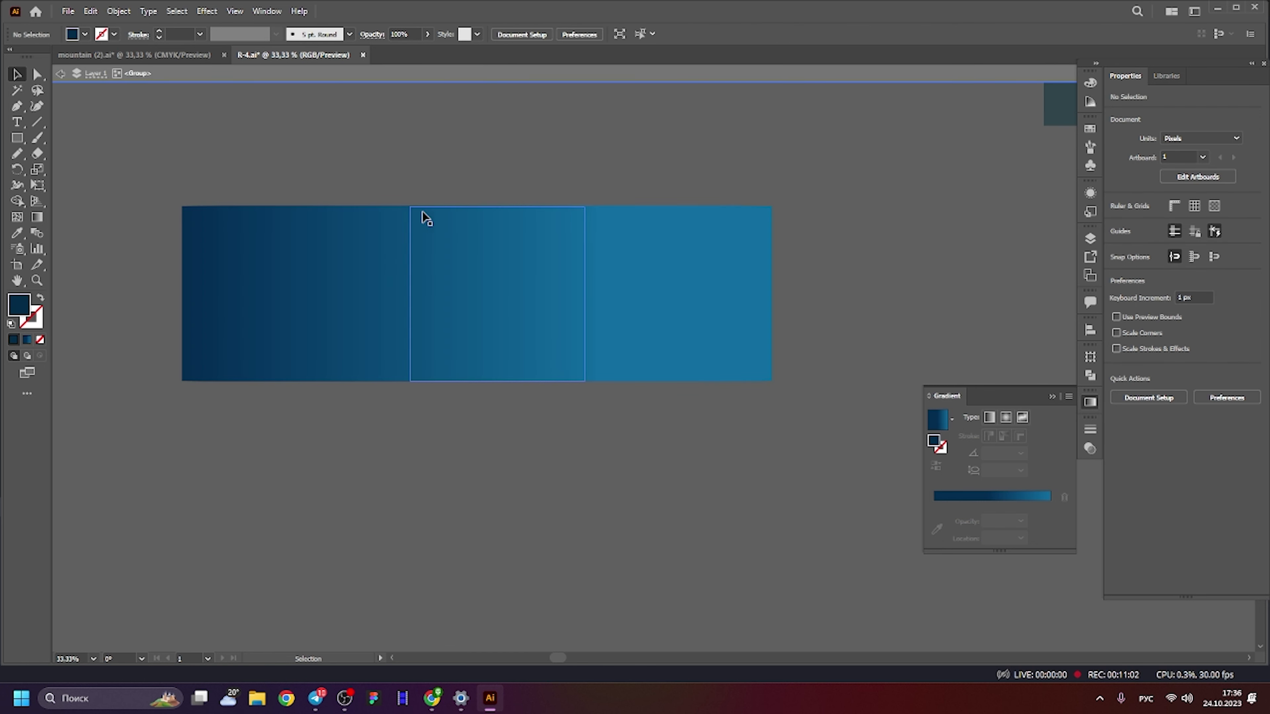
double_click(427, 156)
left_click(402, 250)
right_click(397, 245)
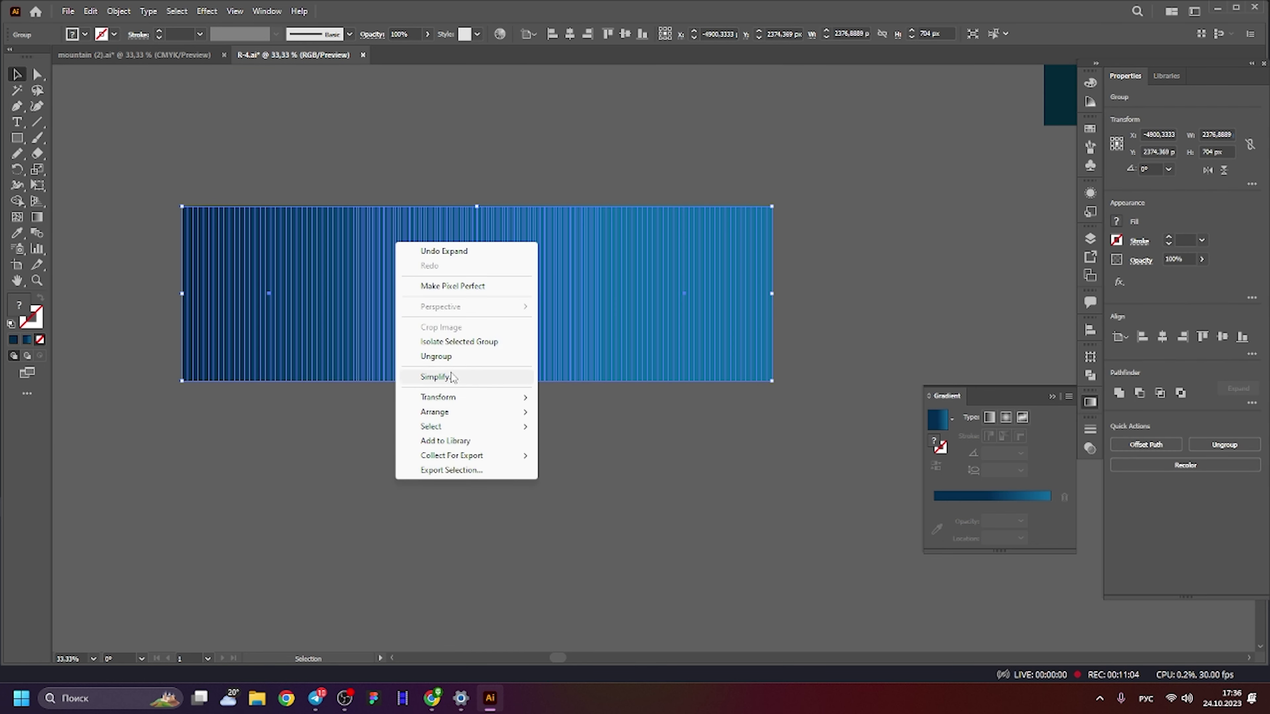
Ungroup the stripes and trial-move a dark and a light tile, undoing the moves.
left_click(436, 356)
left_click_drag(350, 290, 371, 172)
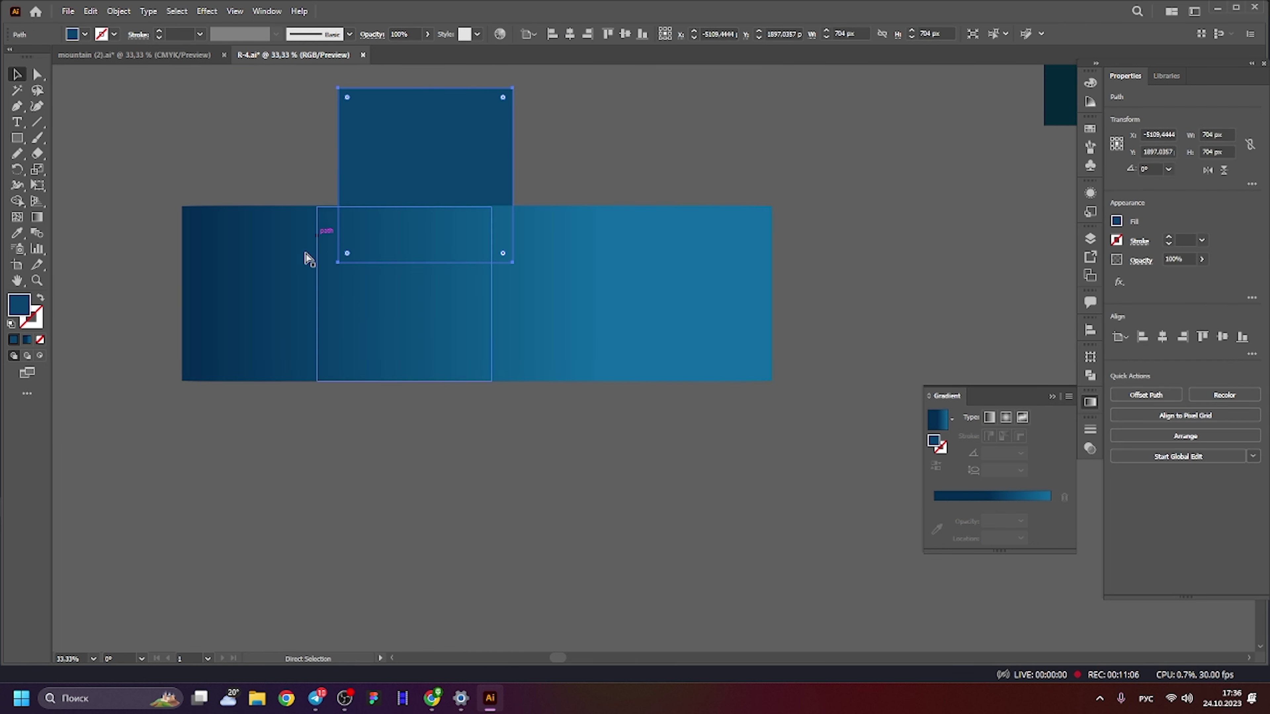
mouse_move(306, 258)
left_mouse_down()
mouse_move(268, 165)
mouse_move(226, 136)
left_mouse_up()
key("v")
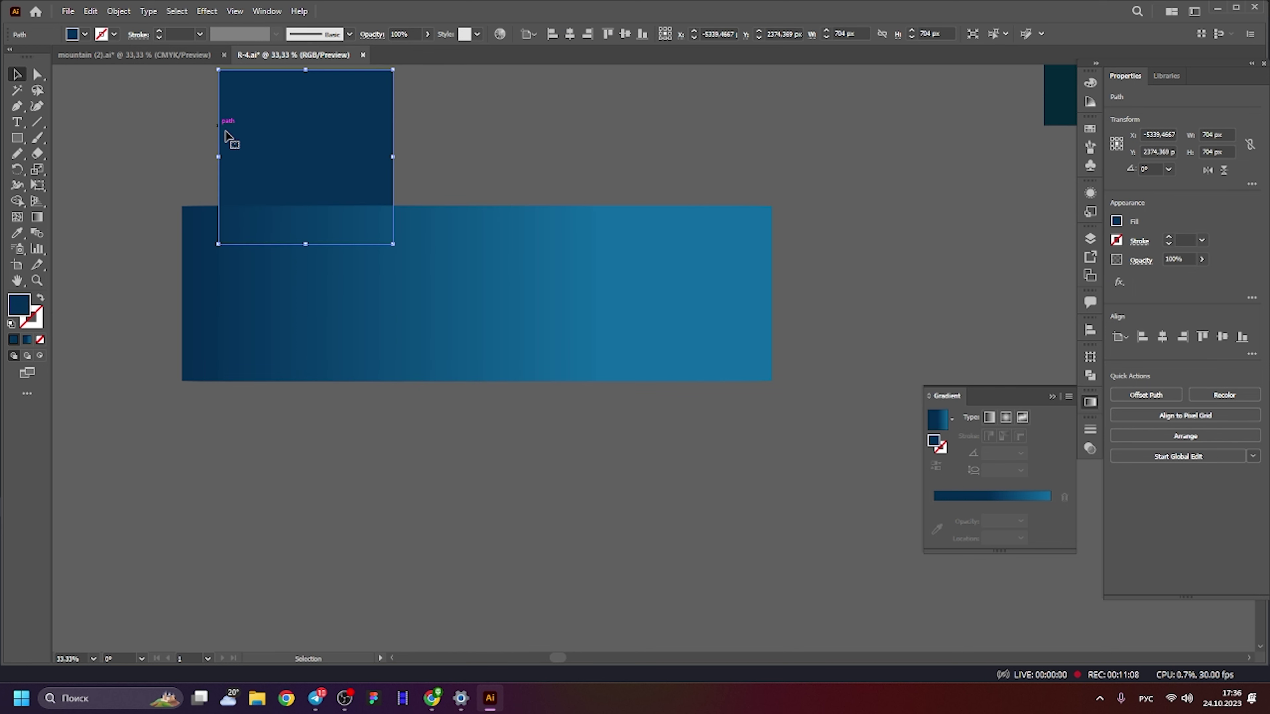
key("ctrl+z")
left_click_drag(551, 254, 539, 154)
key("ctrl+z")
Trial-move more tiles out of the strip, then undo them so the strip is whole.
mouse_move(742, 291)
left_mouse_down()
mouse_move(750, 168)
mouse_move(771, 287)
mouse_move(771, 186)
left_mouse_up()
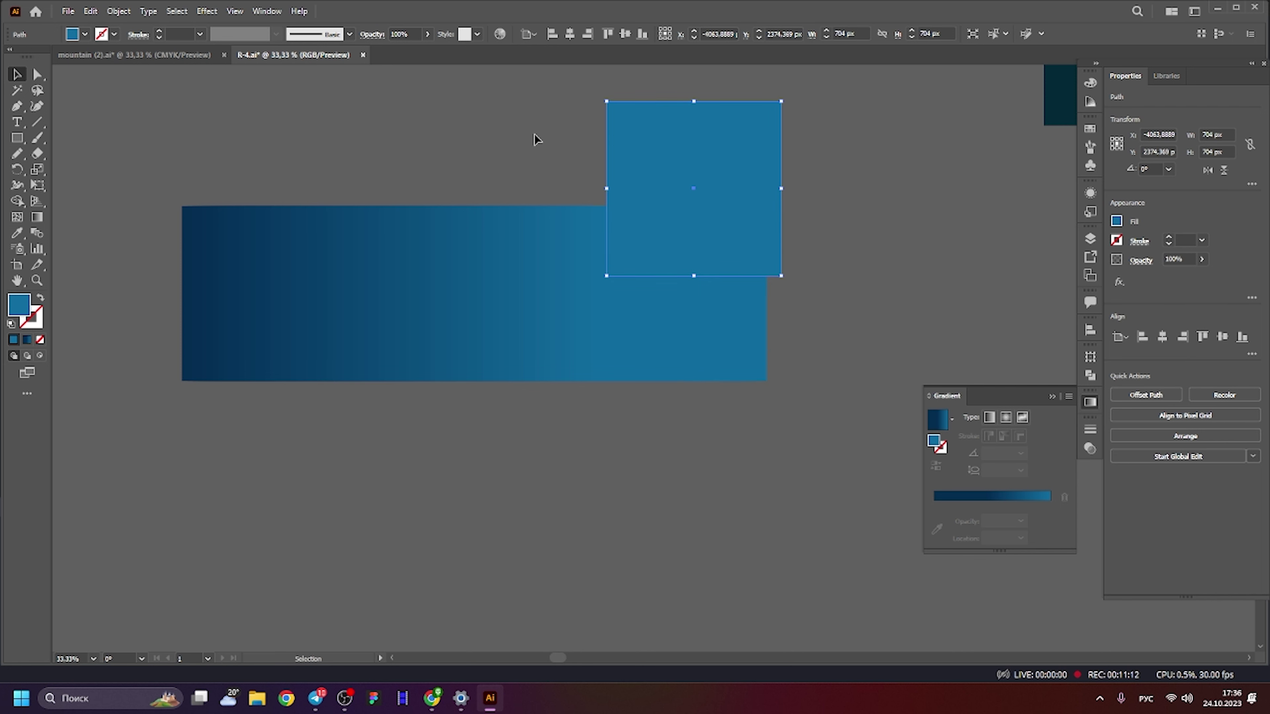
left_click_drag(184, 216, 184, 86)
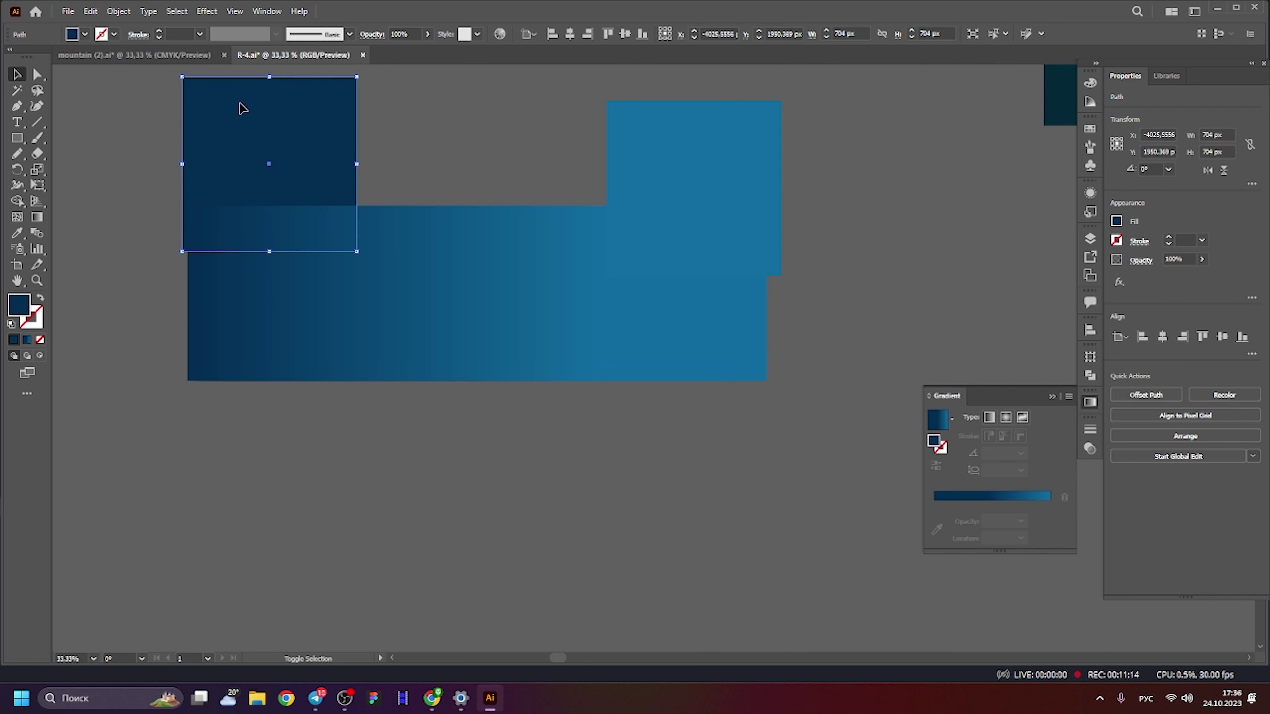
key("ctrl+z")
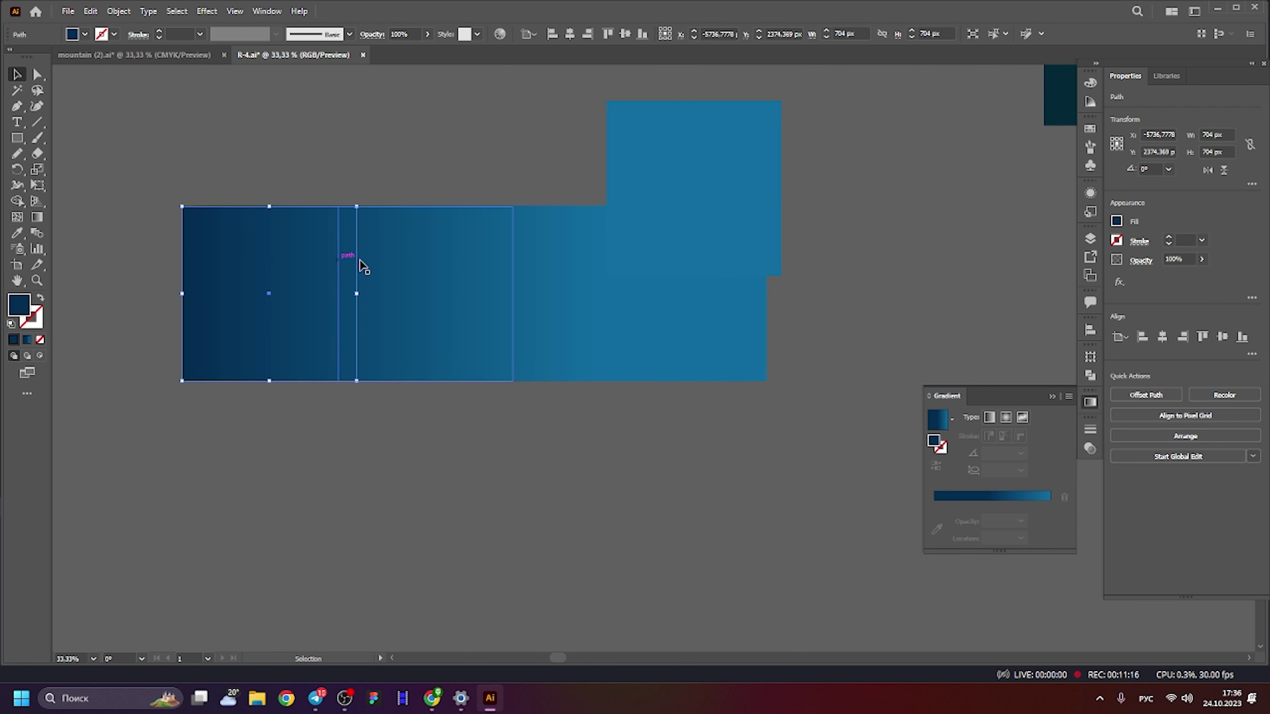
key("ctrl+z")
left_click_drag(224, 242, 858, 125)
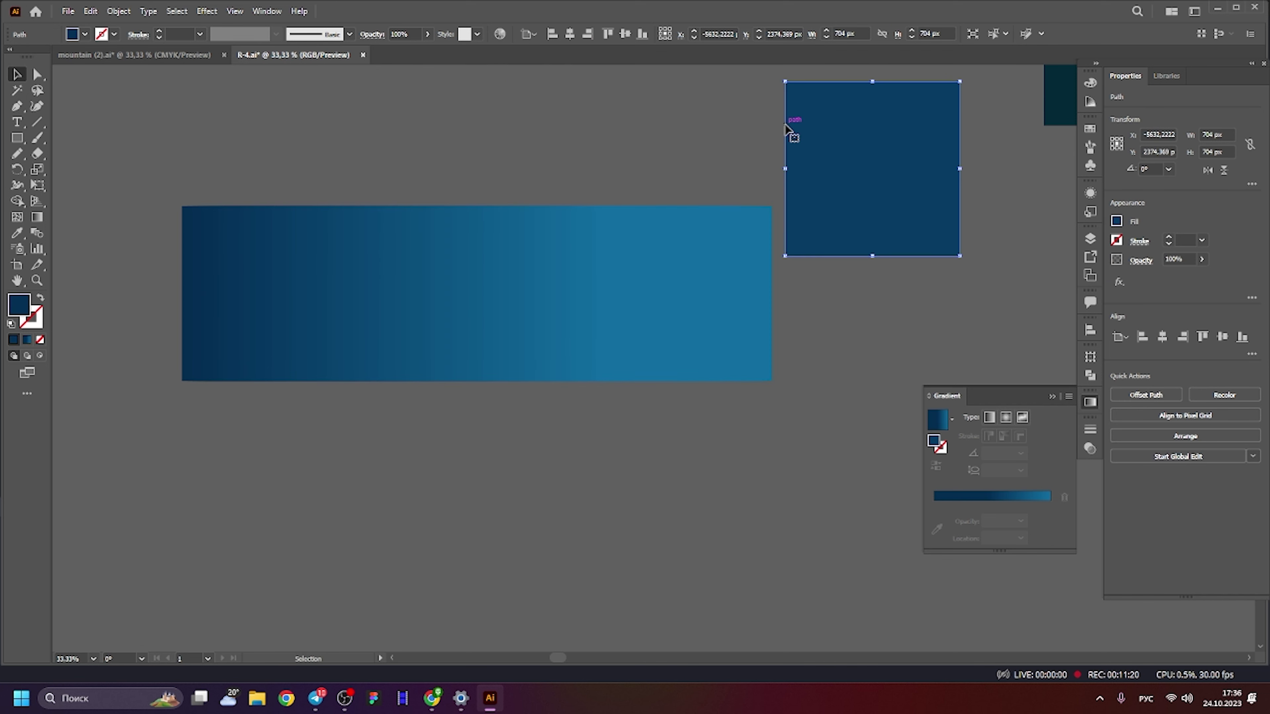
key("ctrl+z")
Zoom and pan around to inspect the artwork.
scroll(433, 187, "down", 1)
scroll(433, 186, "down", 1)
scroll(568, 355, "up", 3)
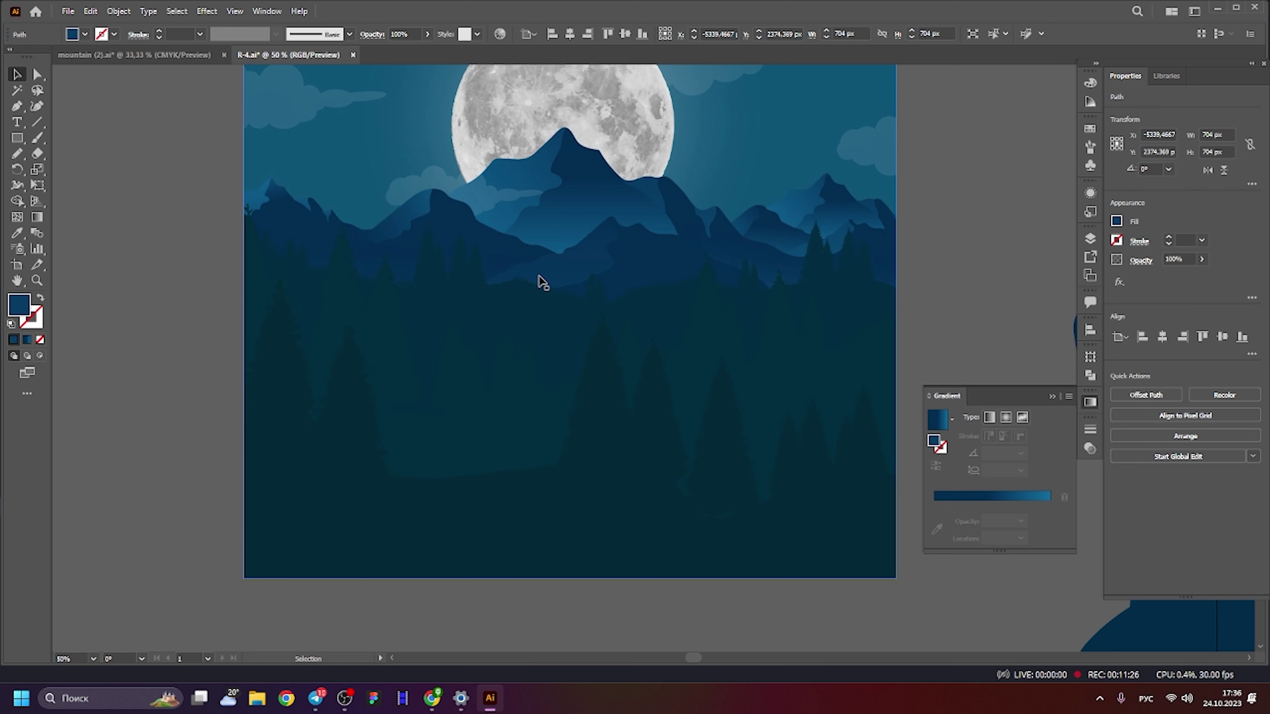
scroll(519, 322, "up", 1)
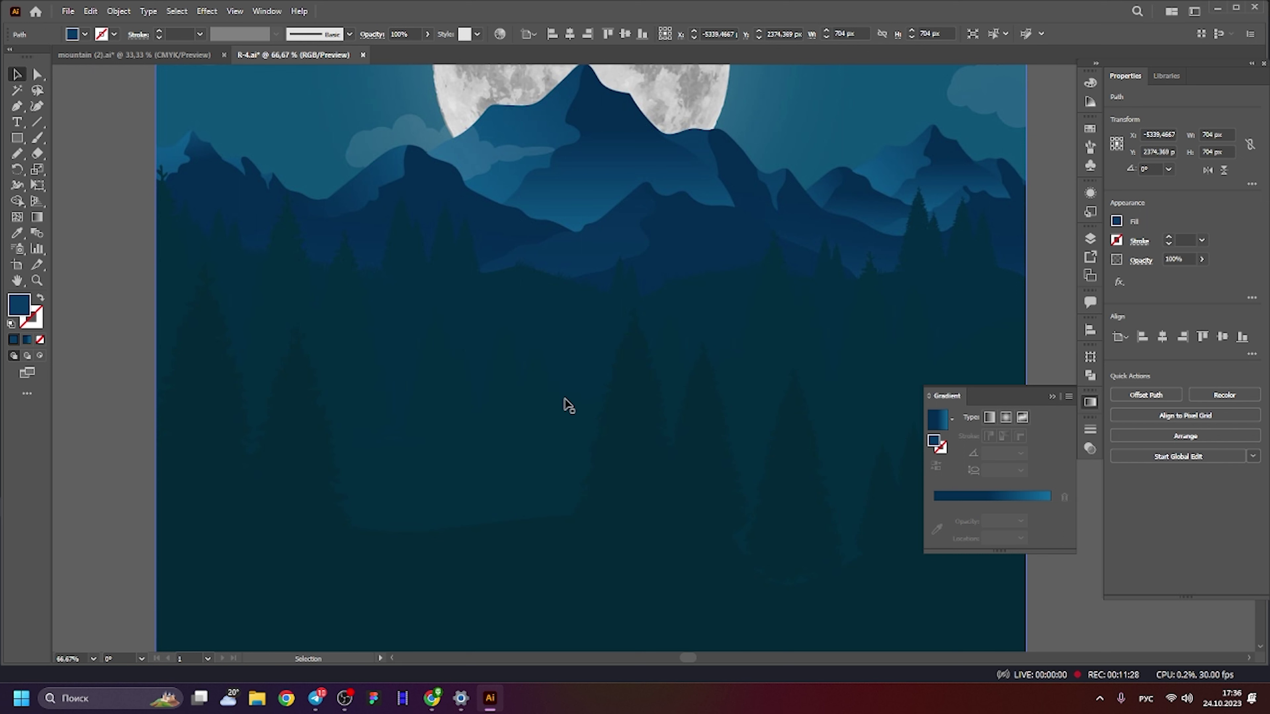
scroll(544, 394, "down", 1)
scroll(575, 398, "down", 1)
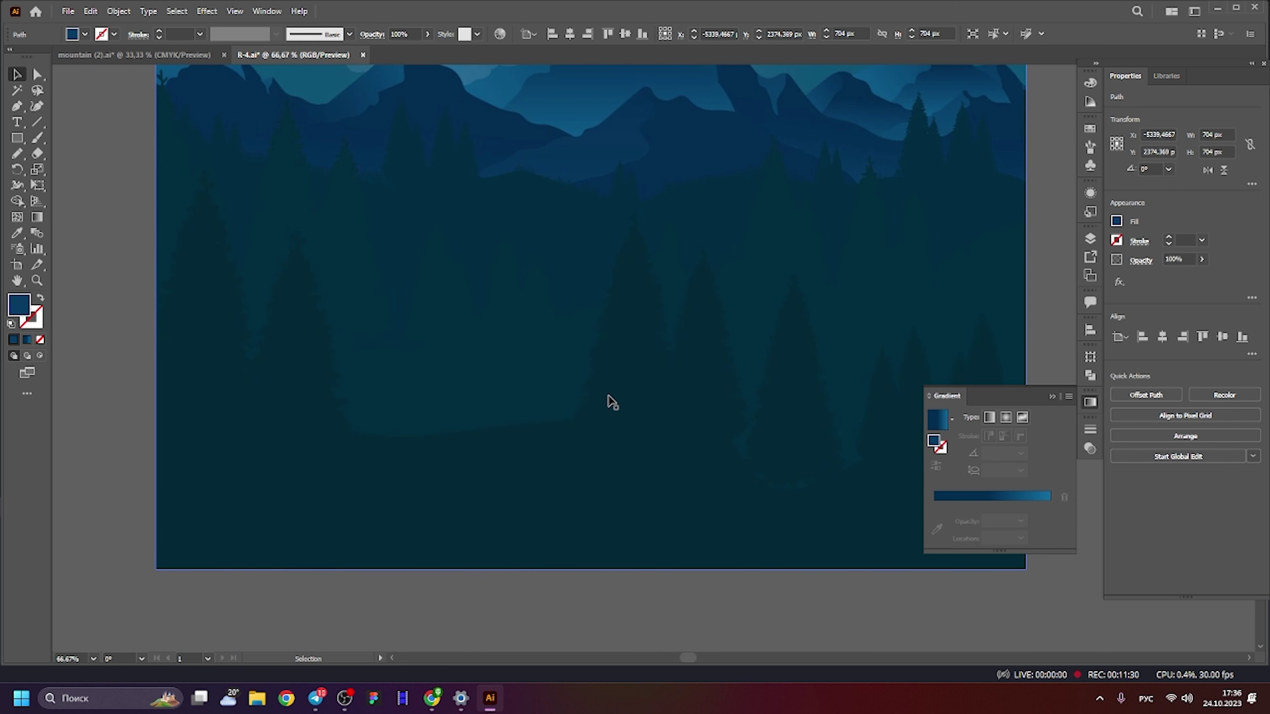
scroll(548, 372, "down", 1)
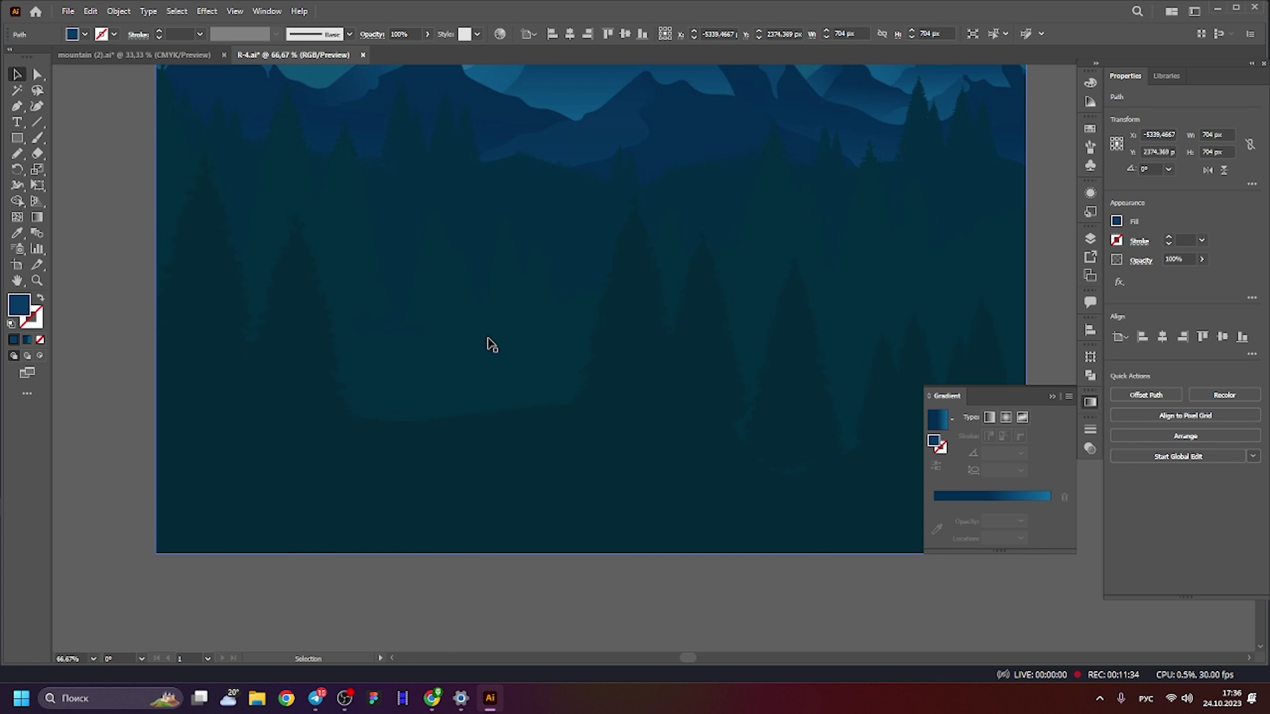
scroll(488, 346, "down", 3)
scroll(504, 329, "up", 2)
scroll(494, 342, "up", 2)
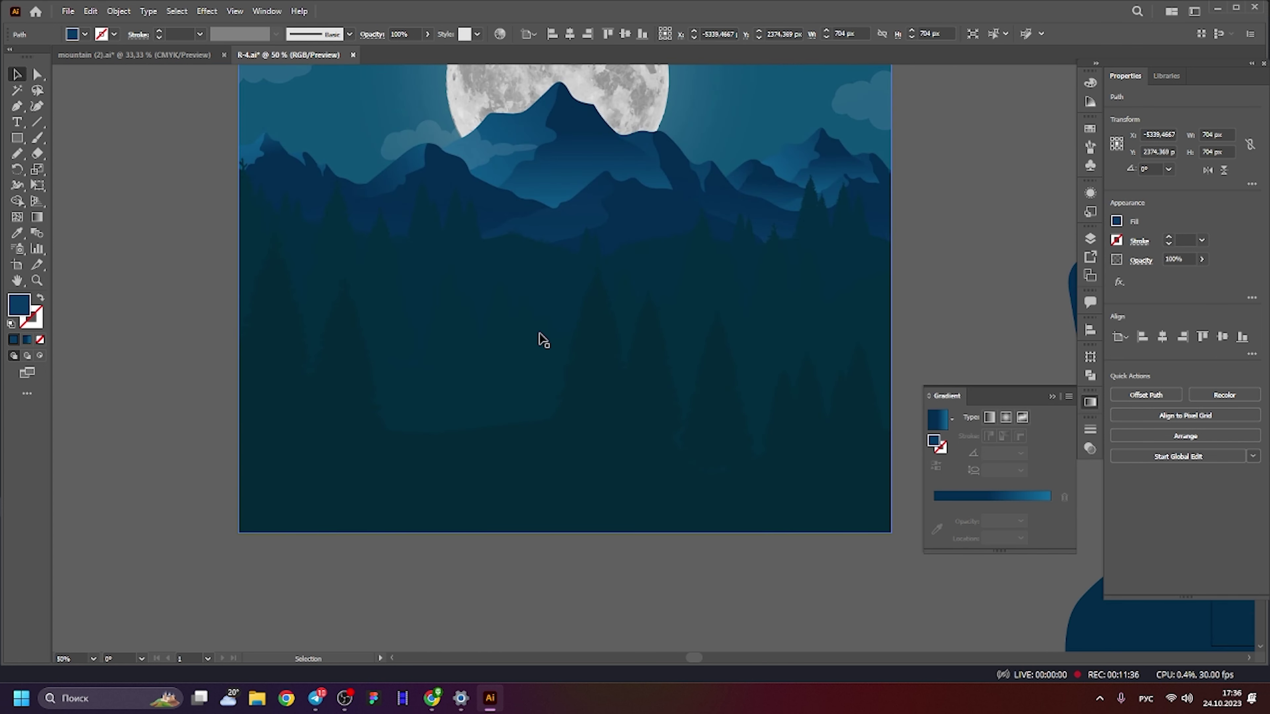
scroll(536, 311, "down", 3)
scroll(338, 349, "right", 5)
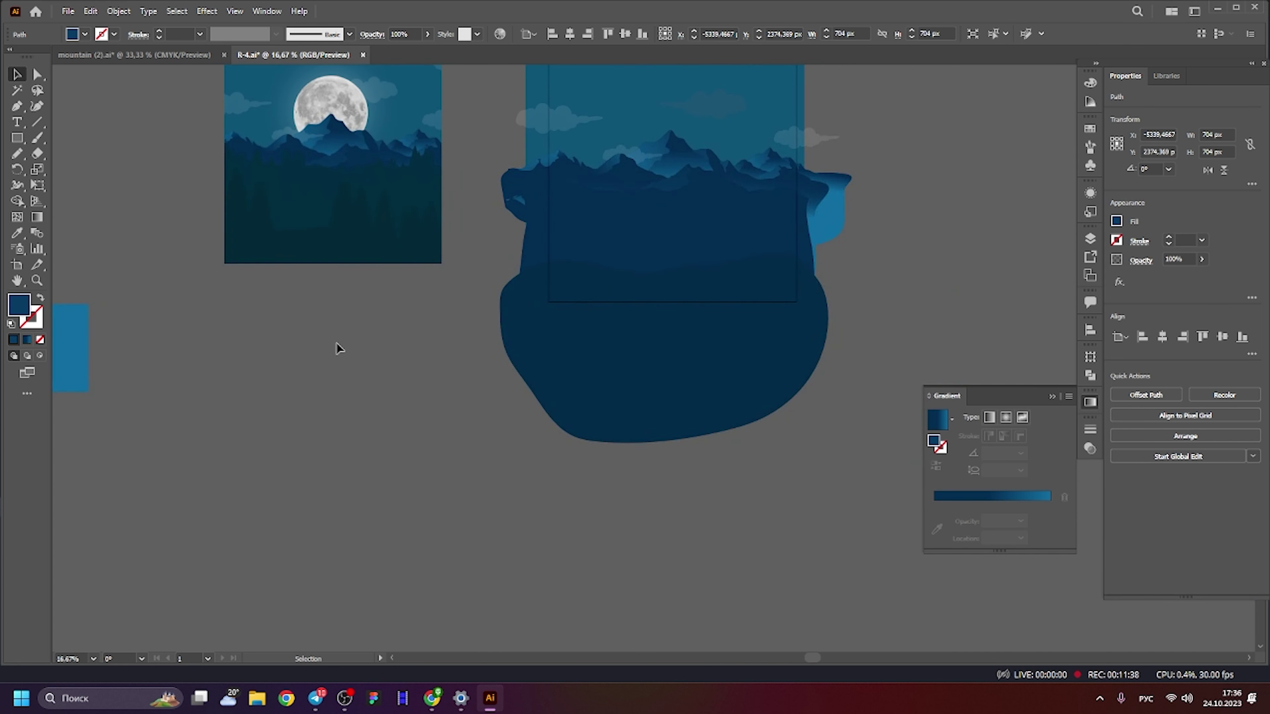
scroll(182, 207, "left", 8)
Move the striped gradient strip beside the dark blue hill shape.
left_click_drag(561, 284, 257, 394)
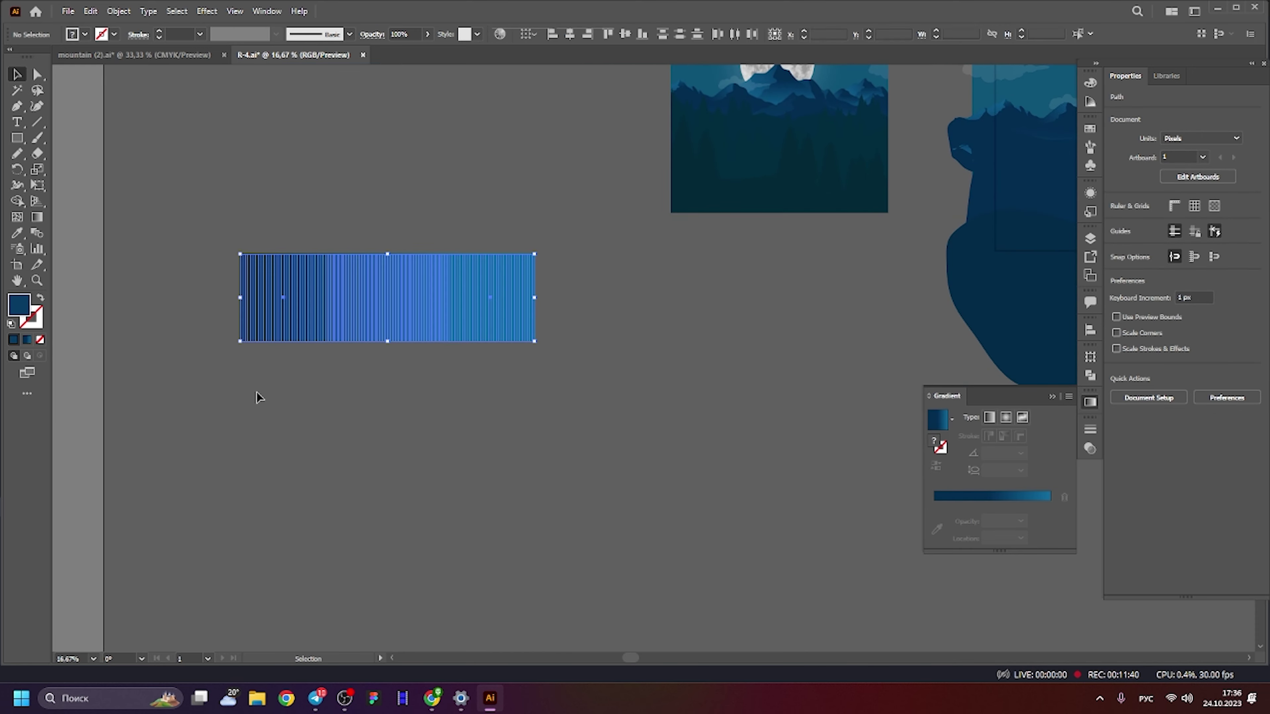
scroll(258, 394, "right", 3)
left_click_drag(218, 262, 522, 310)
left_click(686, 372)
Sample the strip's dark blue end onto the hill shape, then fine-tune its solid navy fill.
scroll(686, 372, "right", 3)
scroll(686, 372, "up", 1)
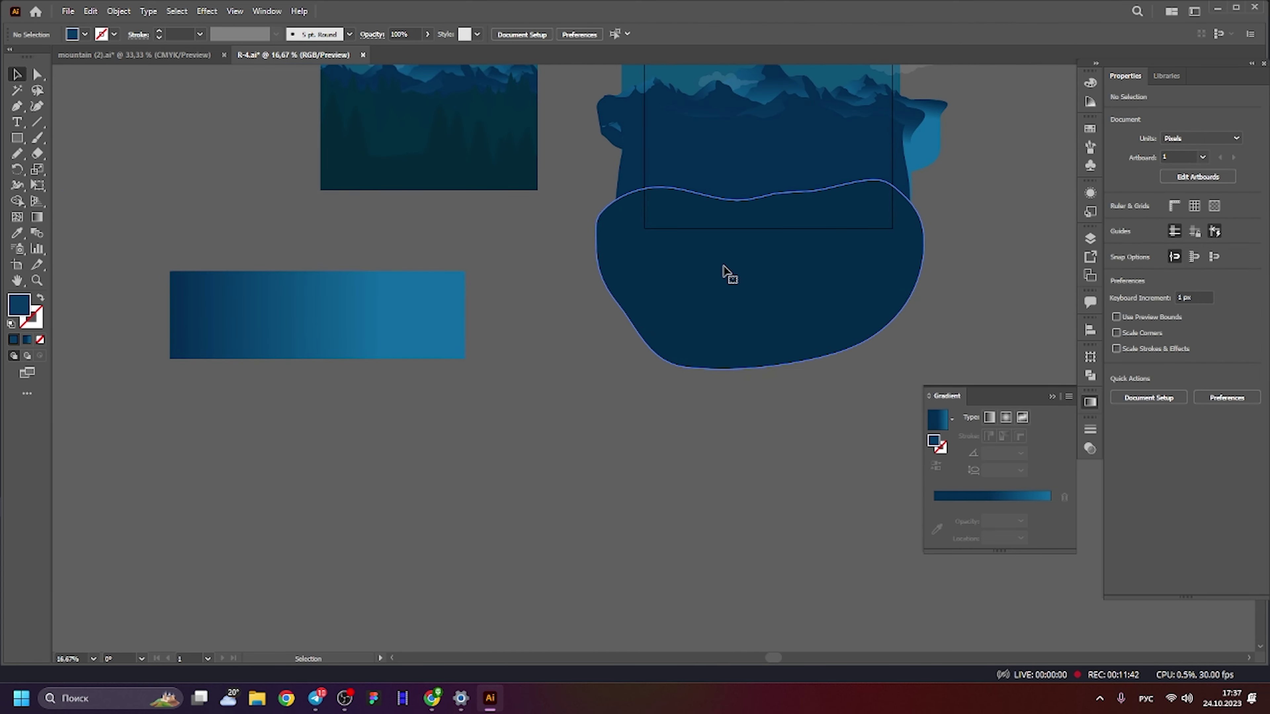
left_click(723, 275)
left_click(19, 234)
scroll(170, 300, "up", 3)
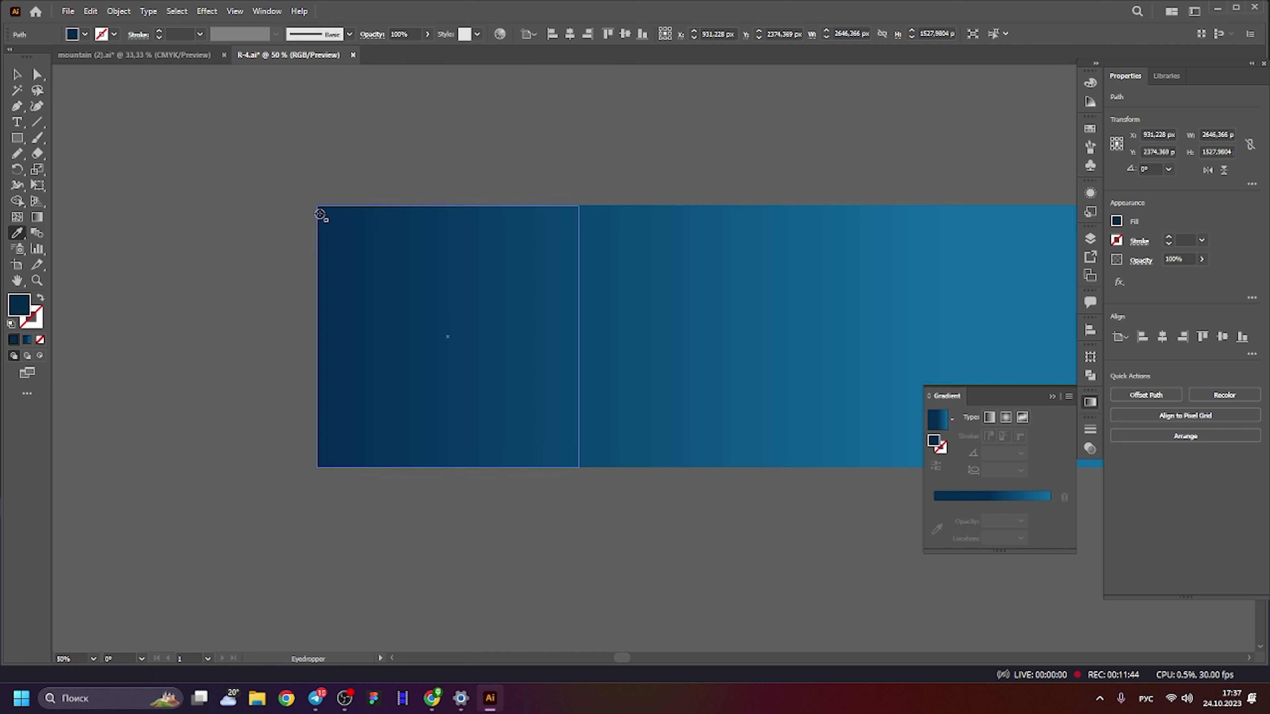
double_click(20, 304)
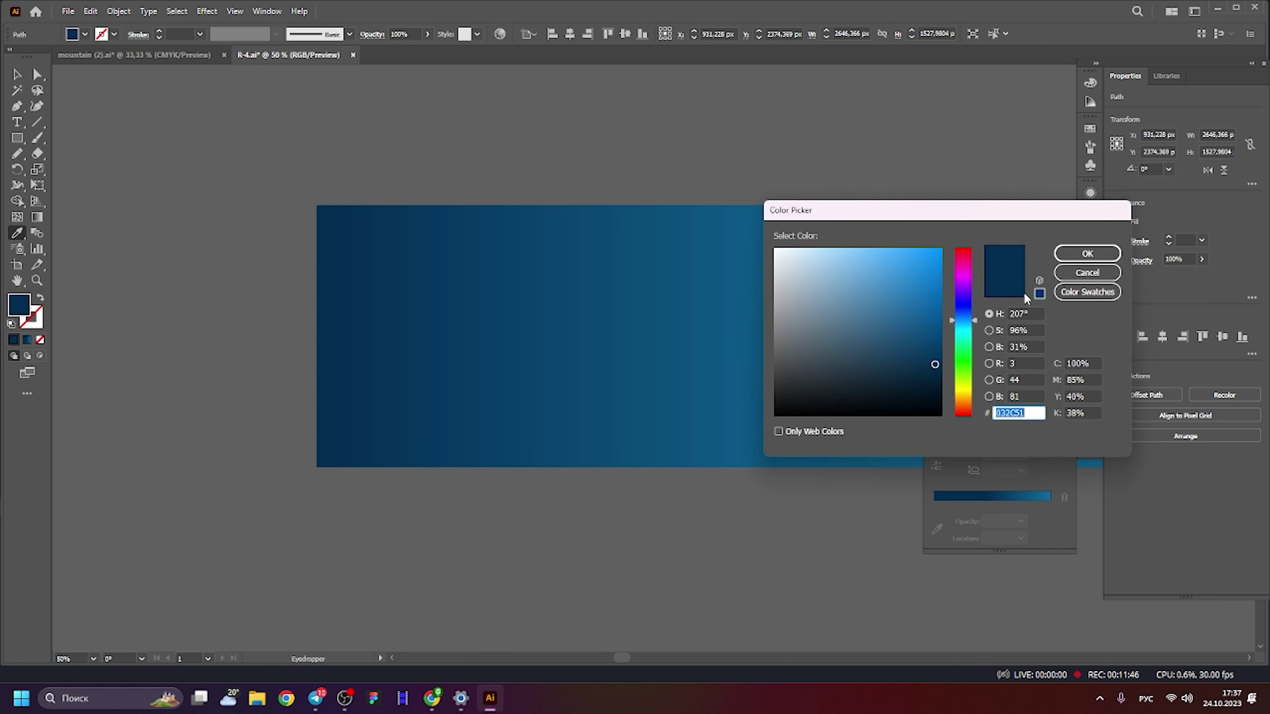
left_click(940, 364)
key("Return")
key("v")
left_click(114, 102)
scroll(717, 250, "down", 2, "alt")
scroll(601, 215, "up", 1, "alt")
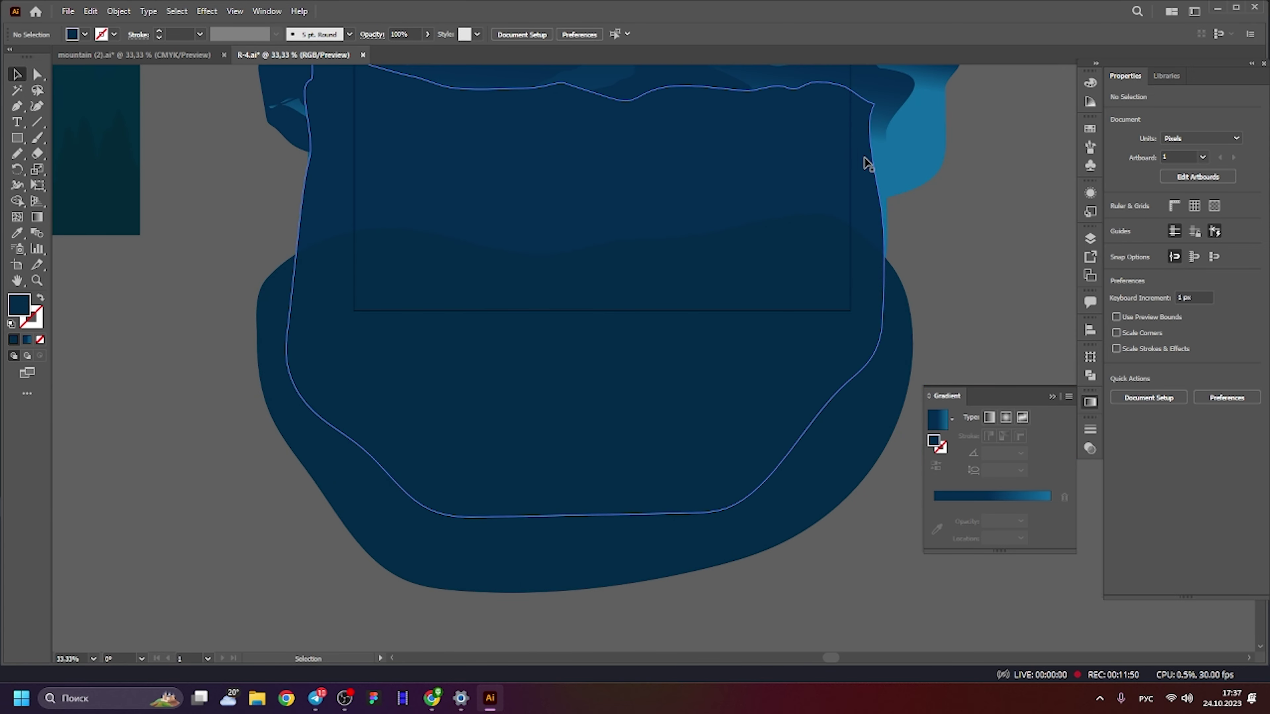
Pencil-draw a new closed hill outline across the lower scene.
left_click(17, 153)
left_click_drag(778, 146, 630, 187)
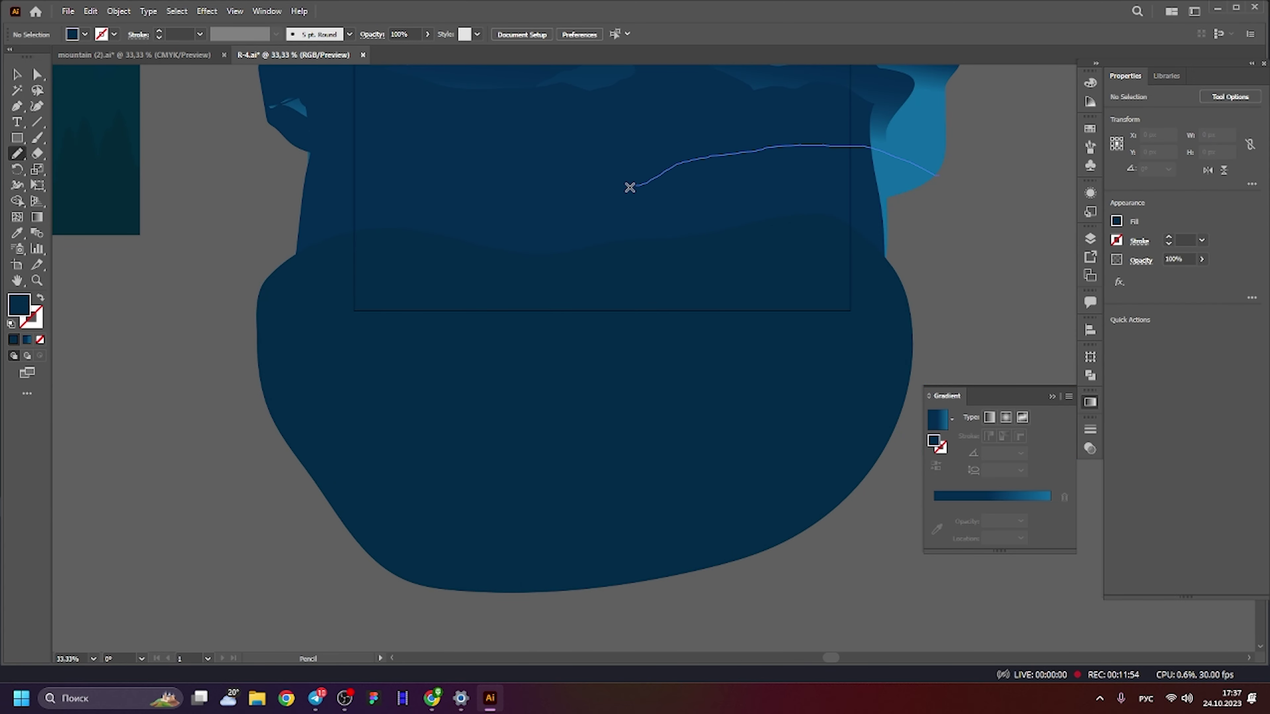
left_click_drag(513, 157, 378, 141)
mouse_move(266, 224)
left_mouse_down()
mouse_move(553, 448)
mouse_move(960, 264)
left_mouse_up()
left_click_drag(939, 176, 940, 182)
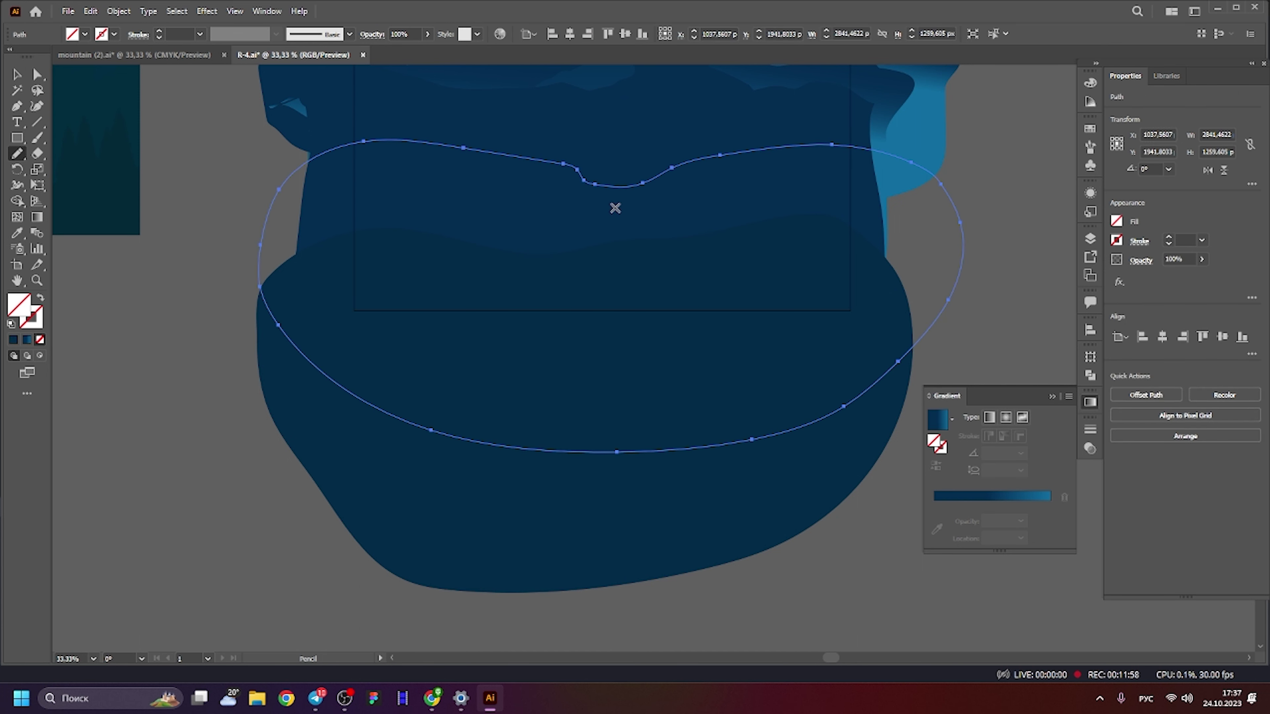
Fill the new hill with dark blue sampled from the gradient strip.
left_click(16, 232)
scroll(500, 425, "down", 3)
scroll(304, 368, "up", 5)
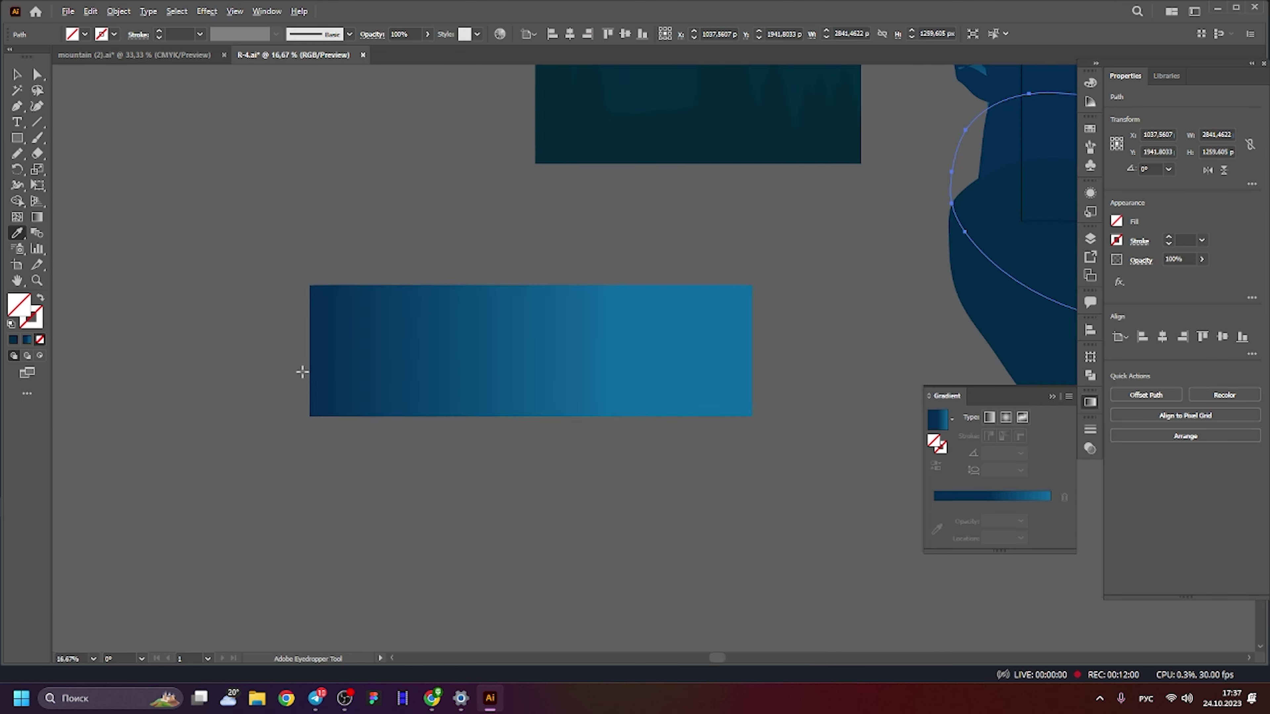
scroll(366, 332, "up", 2)
left_click(265, 279)
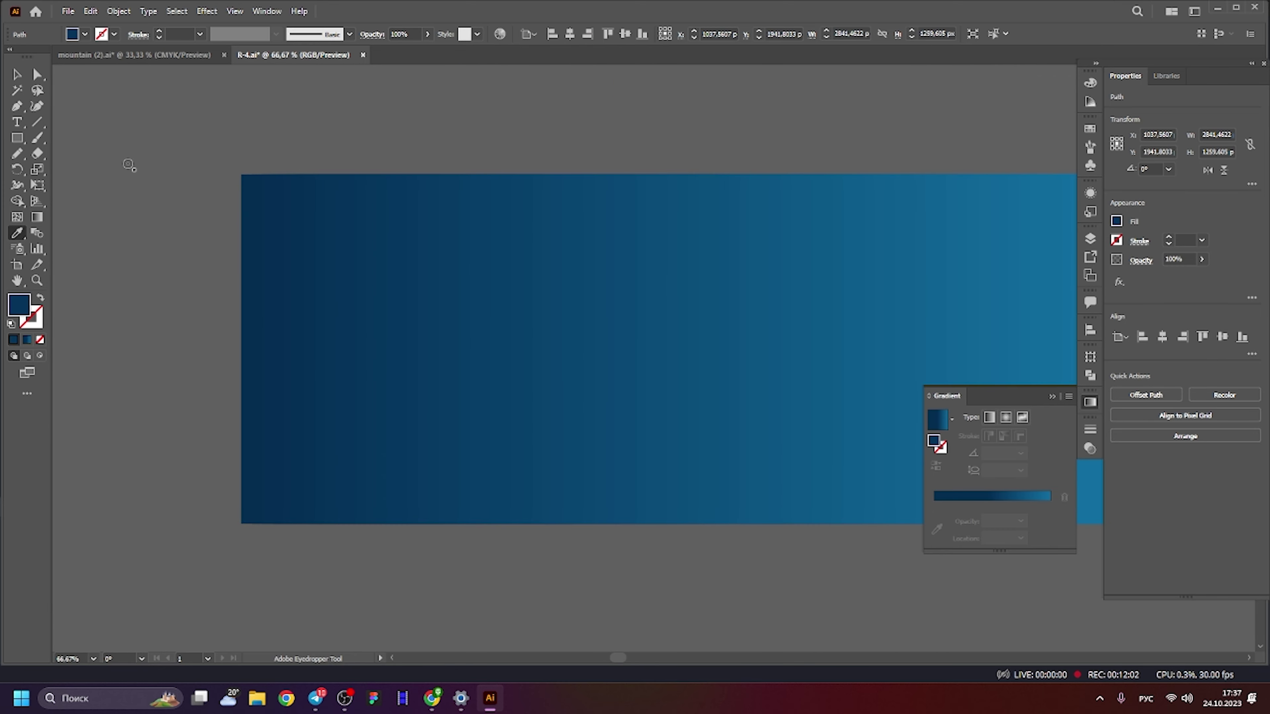
Zoom in on the gradient strip with the Eyedropper ready for resampling.
left_click(16, 75)
scroll(327, 159, "down", 7)
scroll(658, 454, "up", 3)
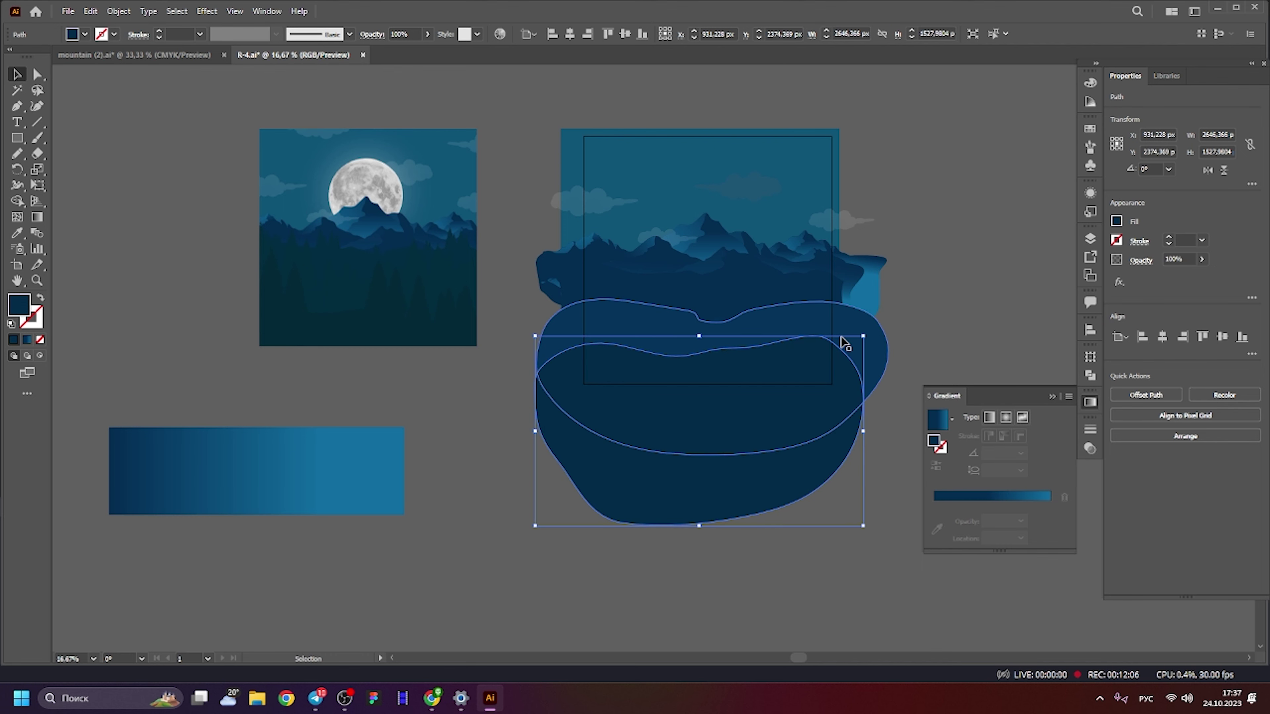
scroll(805, 306, "up", 1)
left_click(16, 233)
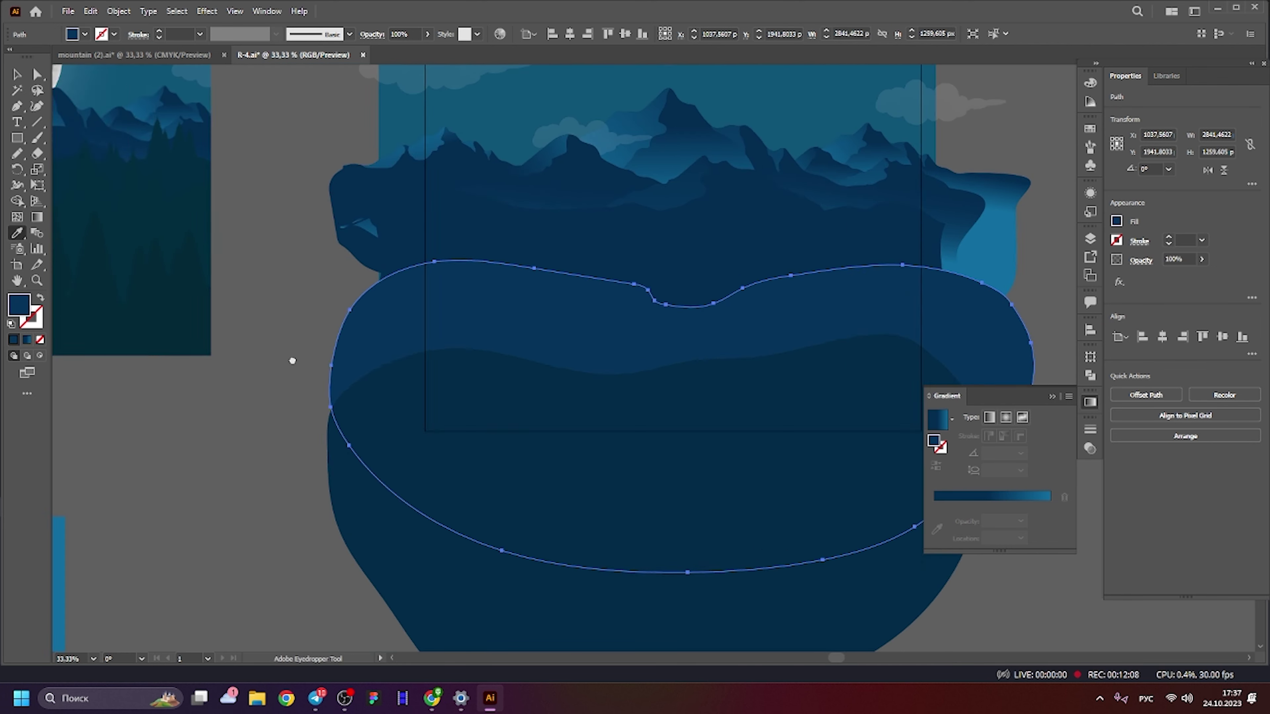
scroll(856, 275, "up", 3)
scroll(706, 417, "up", 2)
scroll(764, 320, "up", 1)
scroll(764, 320, "up", 1)
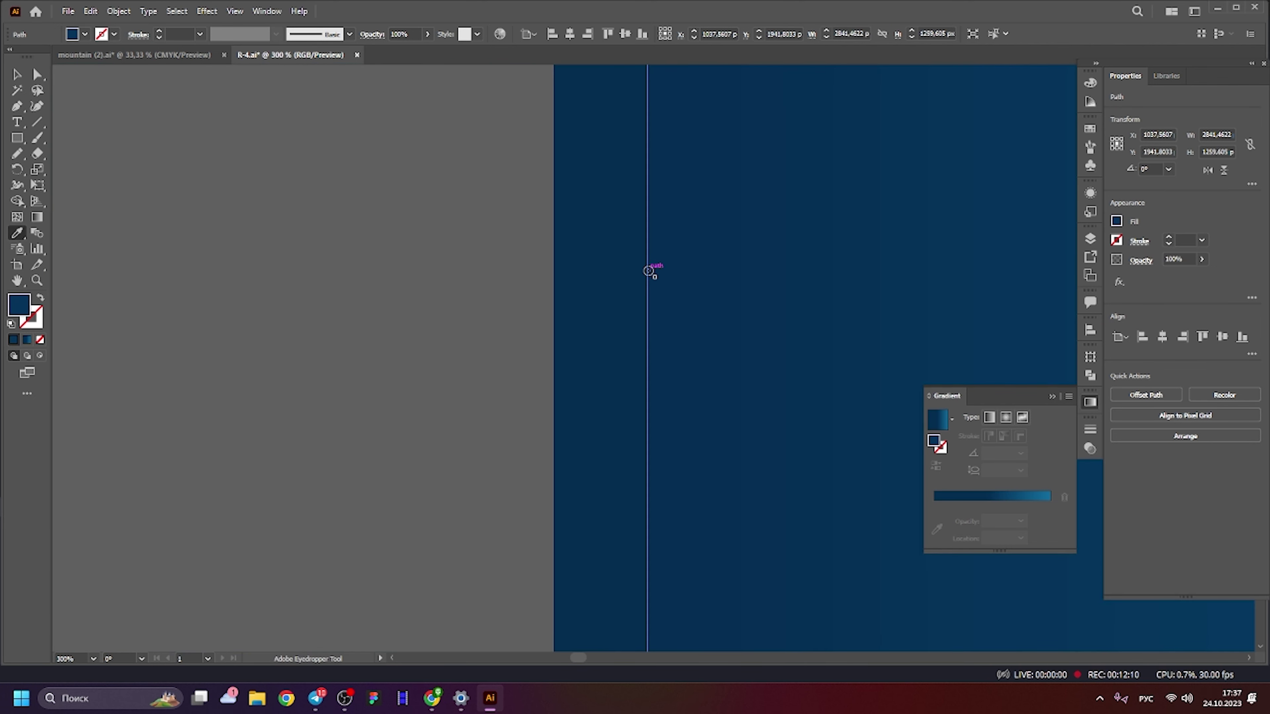
scroll(650, 269, "up", 1)
Deselect the new hill shape and zoom around the scene.
left_click(16, 74)
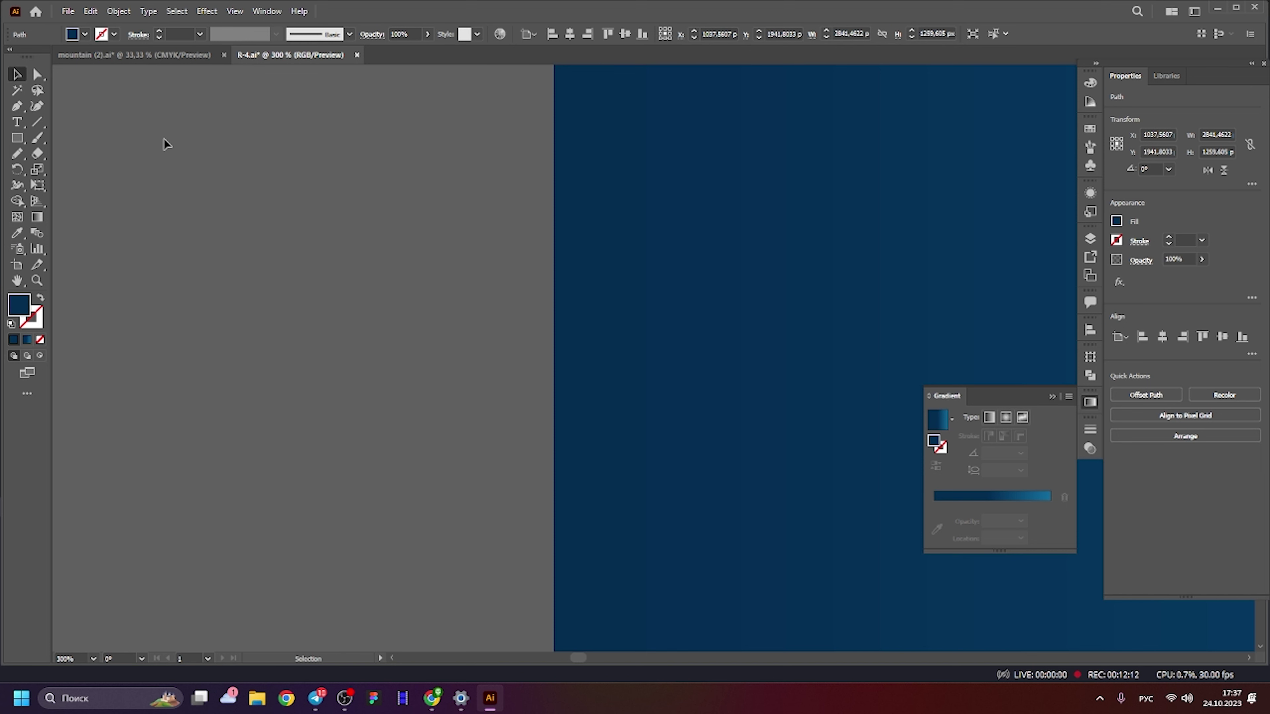
left_click(164, 142)
scroll(652, 312, "down", 6)
scroll(254, 487, "down", 5)
scroll(1026, 198, "up", 1)
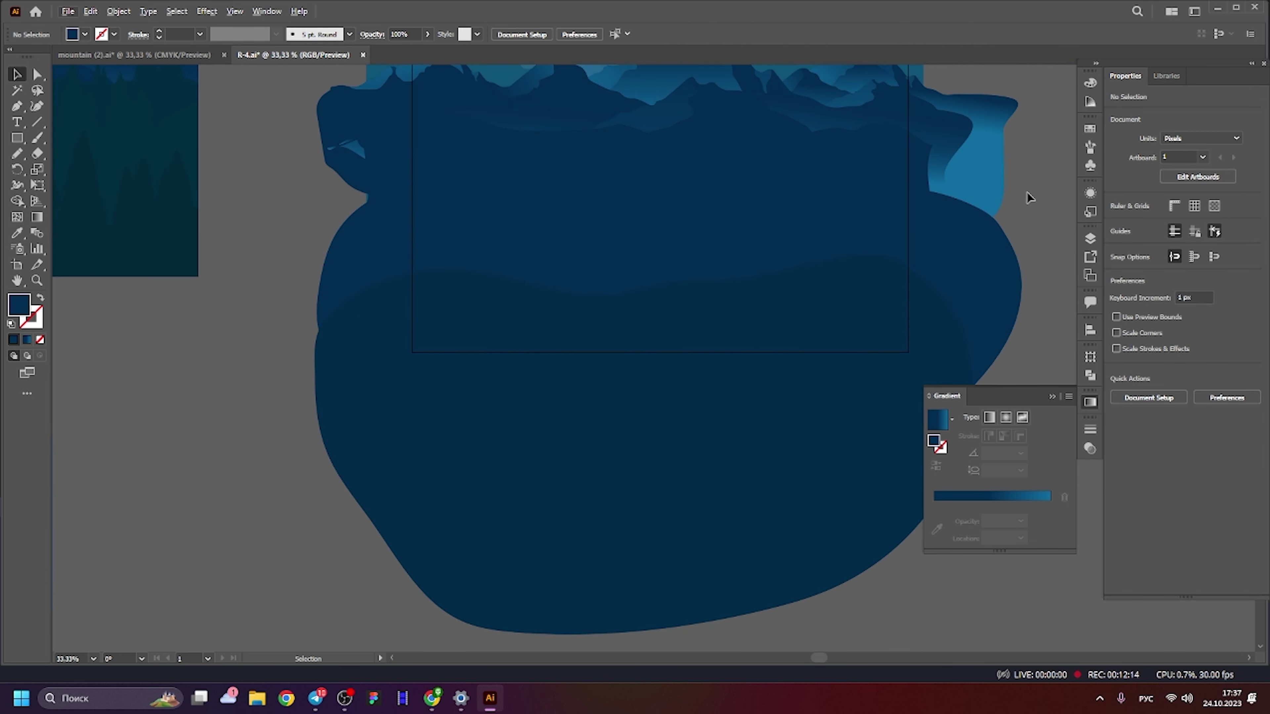
scroll(1026, 156, "up", 1)
scroll(945, 170, "up", 1)
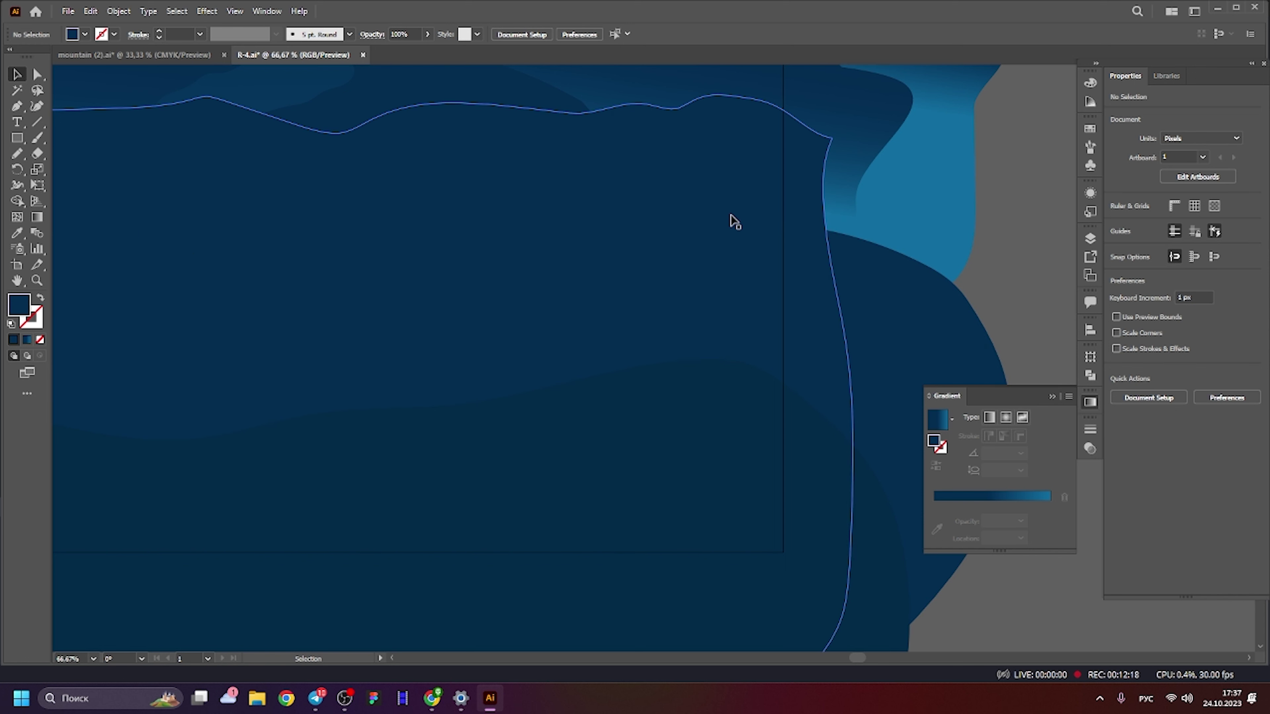
scroll(822, 223, "down", 2)
Give the lower dark hill the deep navy from the strip's darkest left end.
left_click(842, 260)
scroll(627, 318, "down", 3)
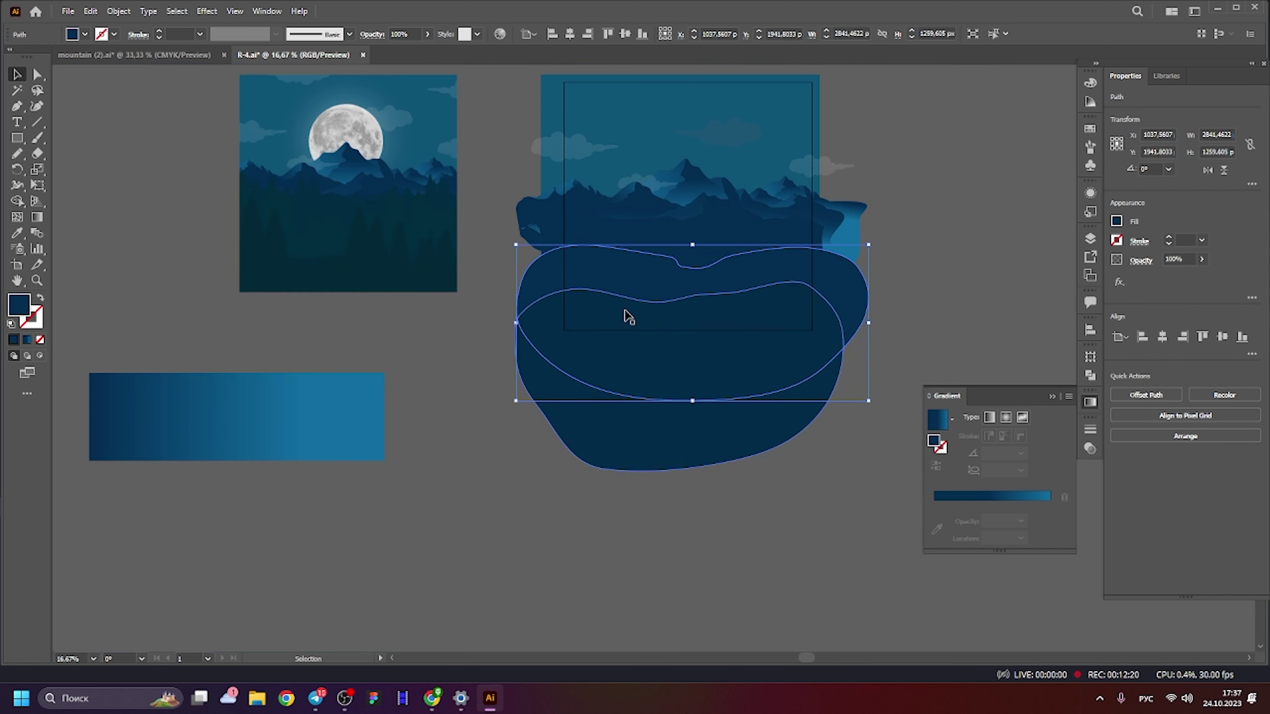
scroll(799, 284, "left", 3)
left_click(17, 232)
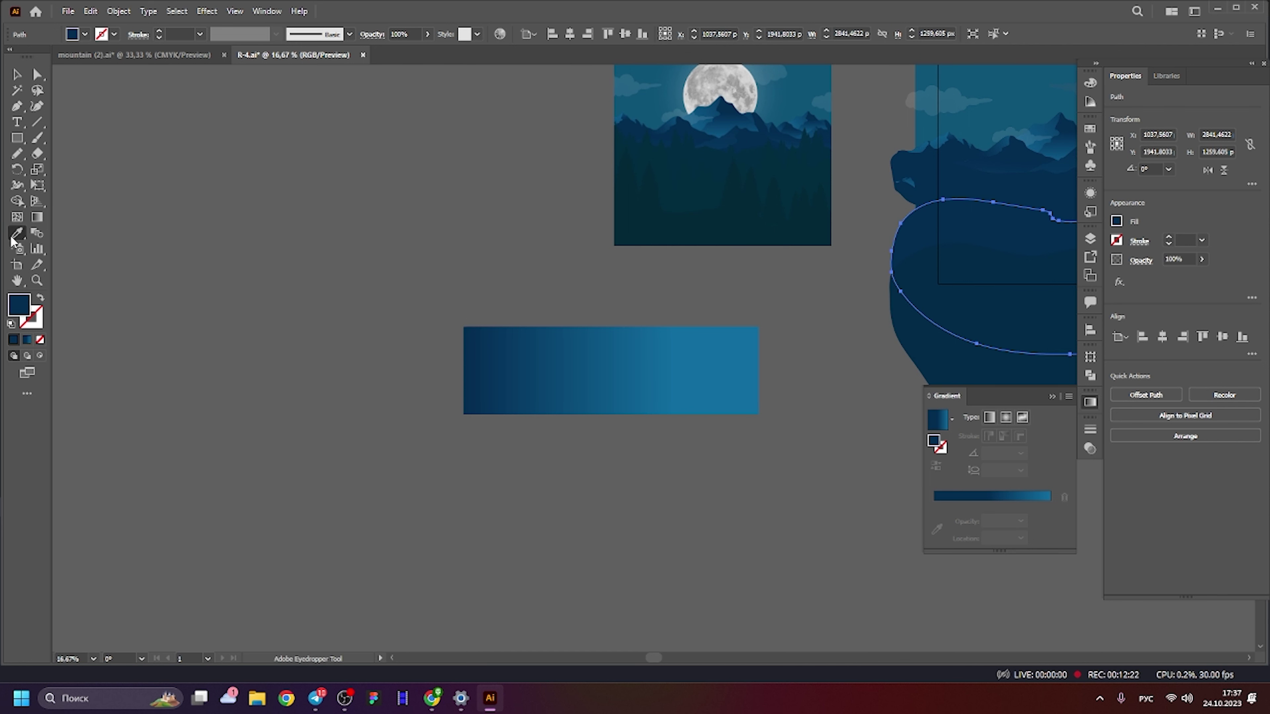
scroll(441, 377, "up", 6)
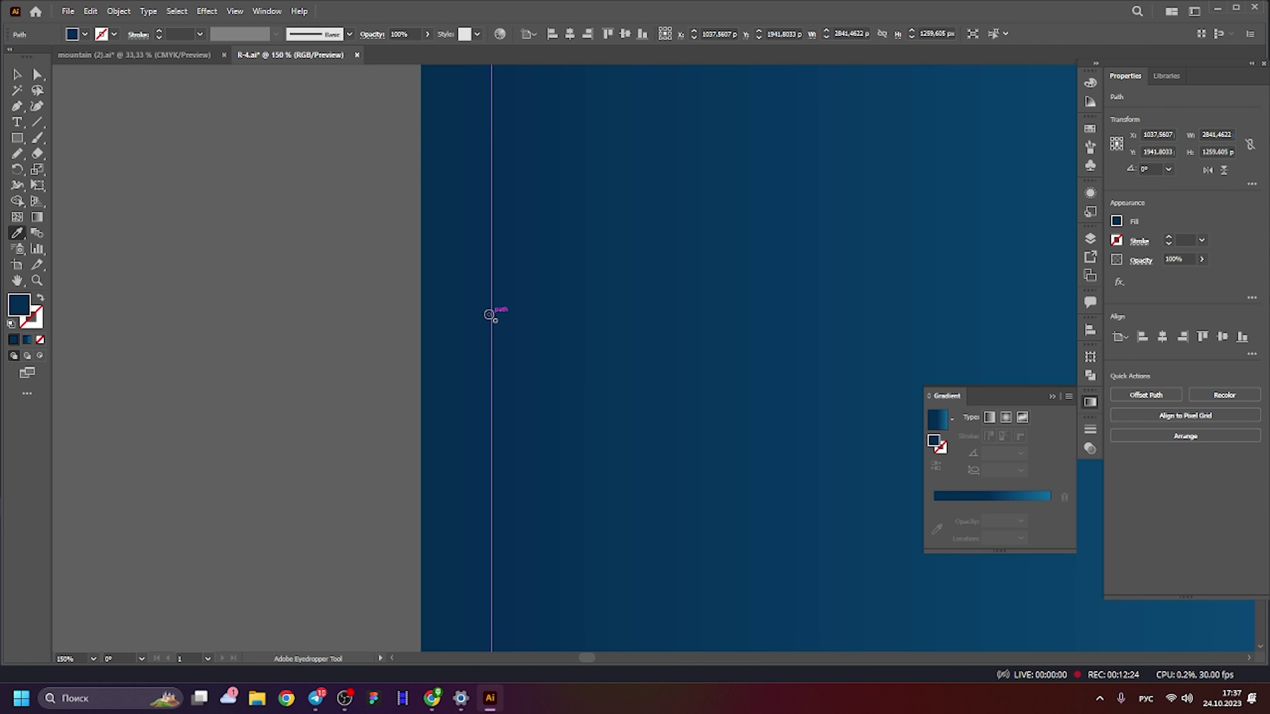
scroll(102, 360, "down", 6)
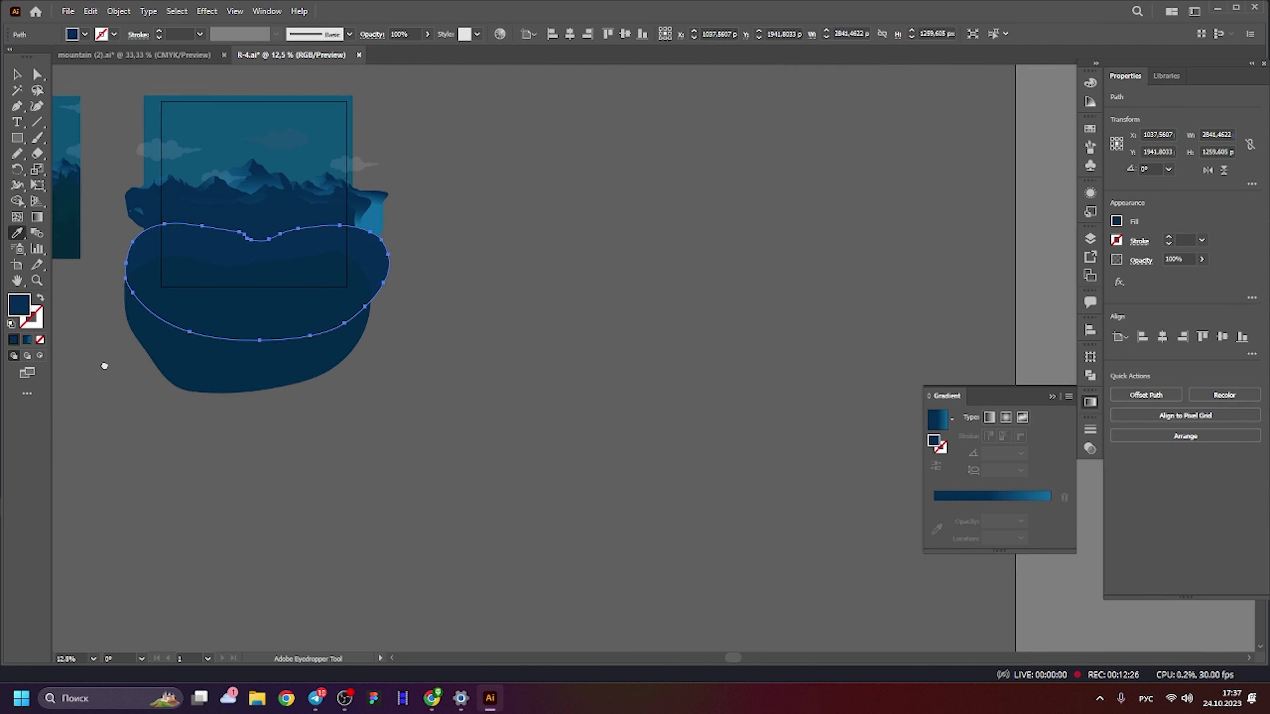
scroll(320, 227, "up", 2)
scroll(320, 227, "up", 1)
left_click(16, 75)
Pan to bring more of the mountains into view, checking the large dark hill.
left_click(728, 221)
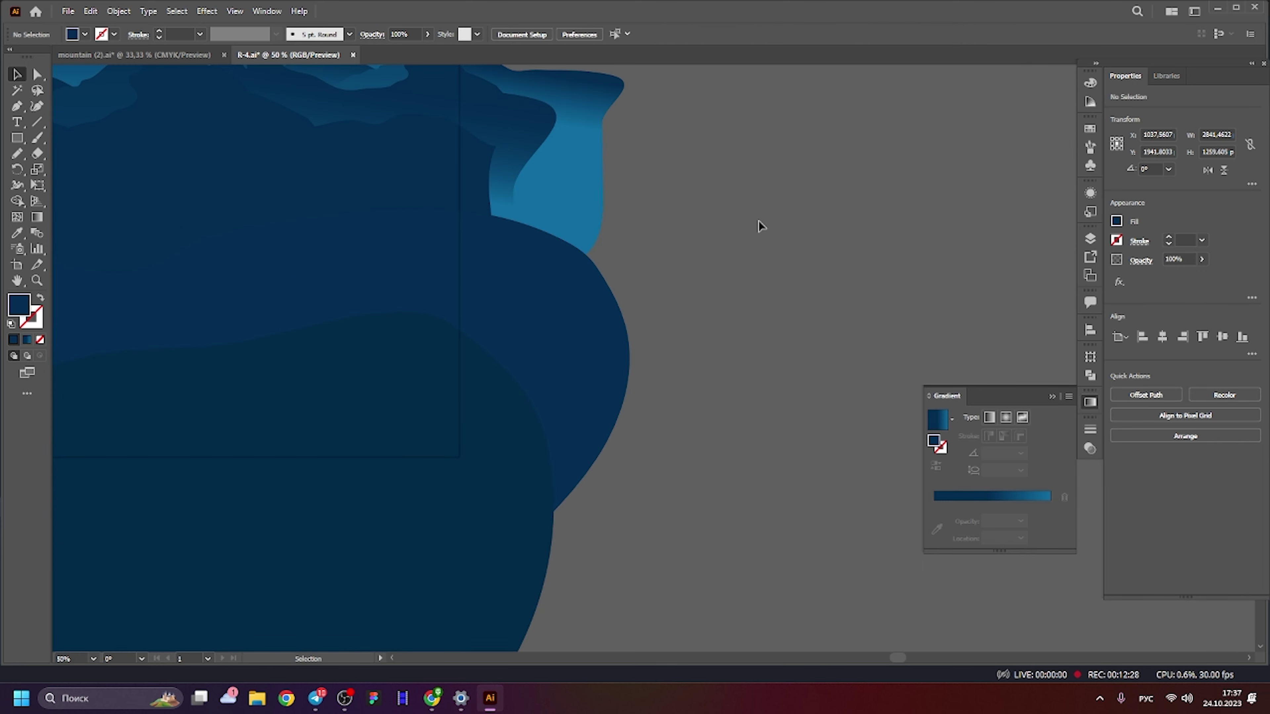
left_click_drag(757, 222, 1006, 287)
left_click(491, 324)
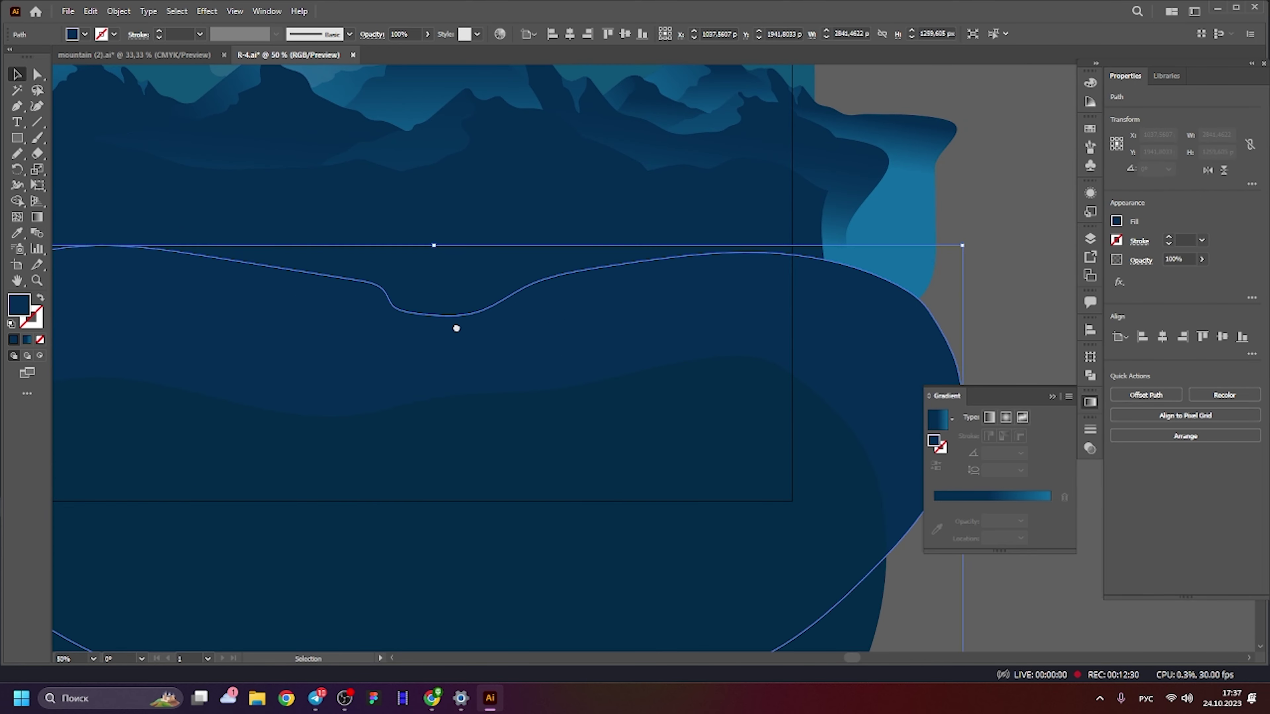
scroll(623, 324, "left", 5)
left_click(209, 265)
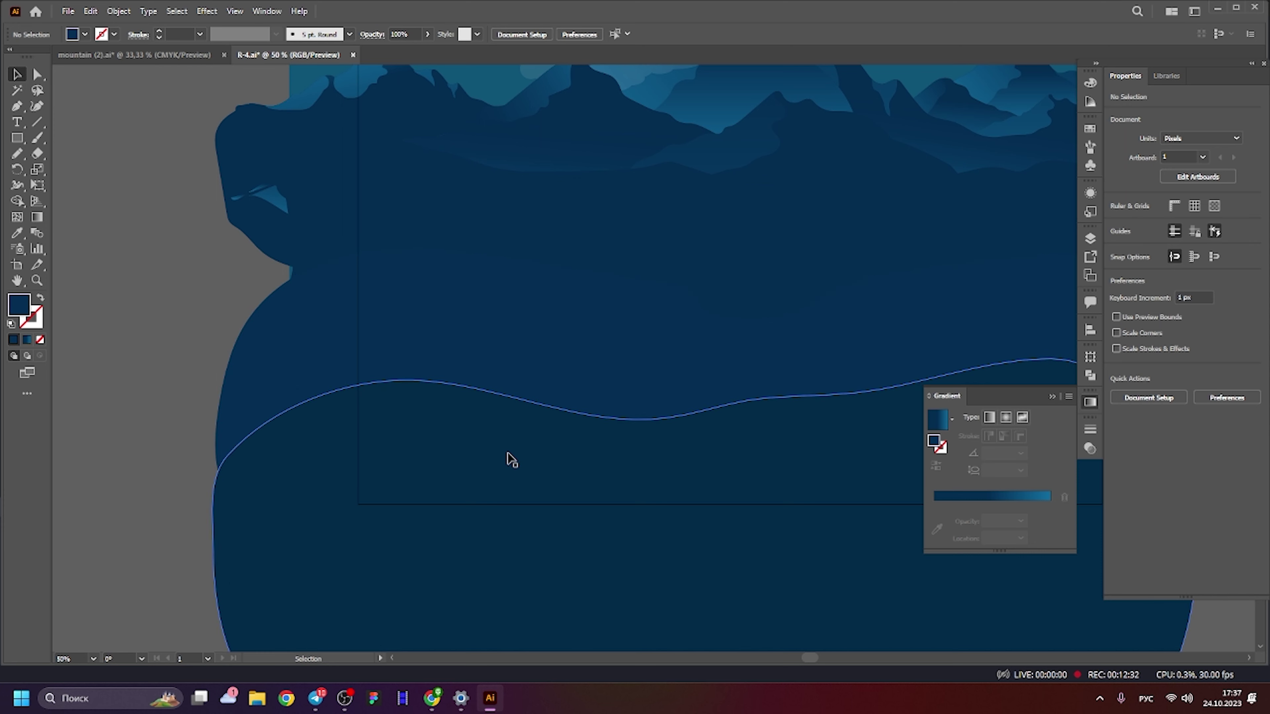
scroll(689, 400, "right", 5)
Pick out the wavy upper hill shape and drag it off to the right.
left_click(661, 360)
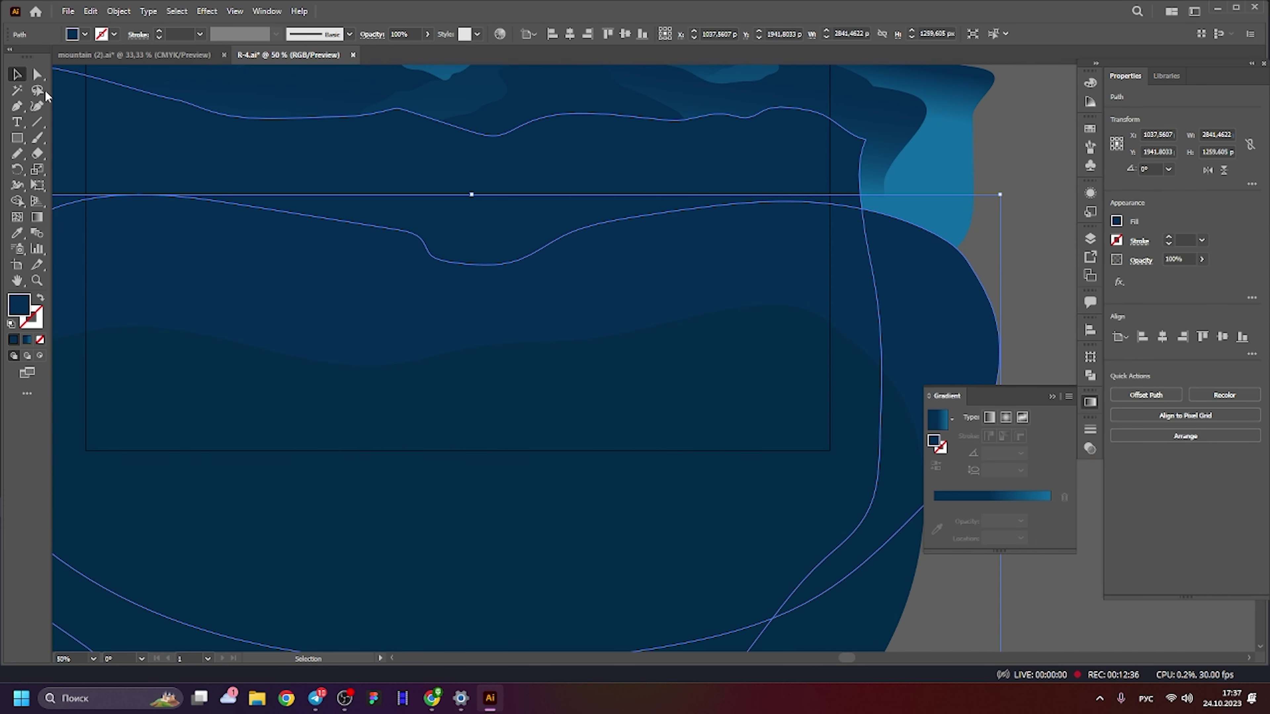
left_click(369, 232)
left_click(407, 233)
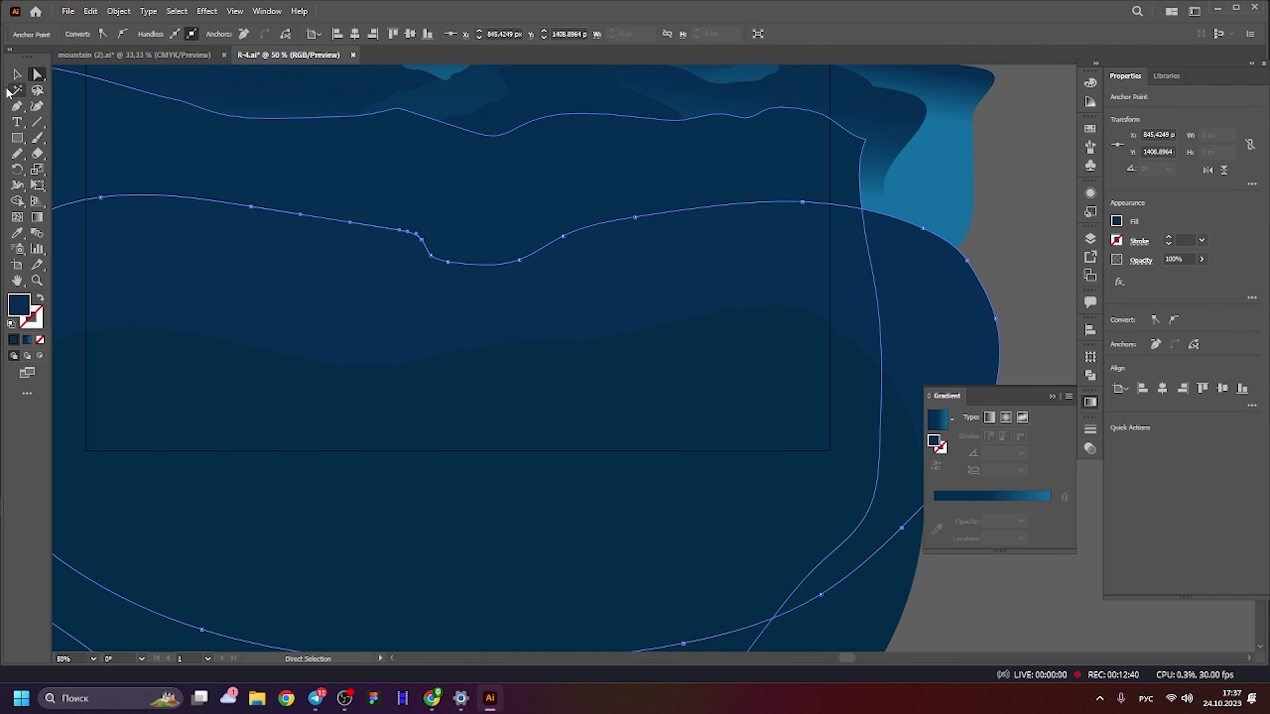
left_click(17, 74)
scroll(431, 199, "down", 4)
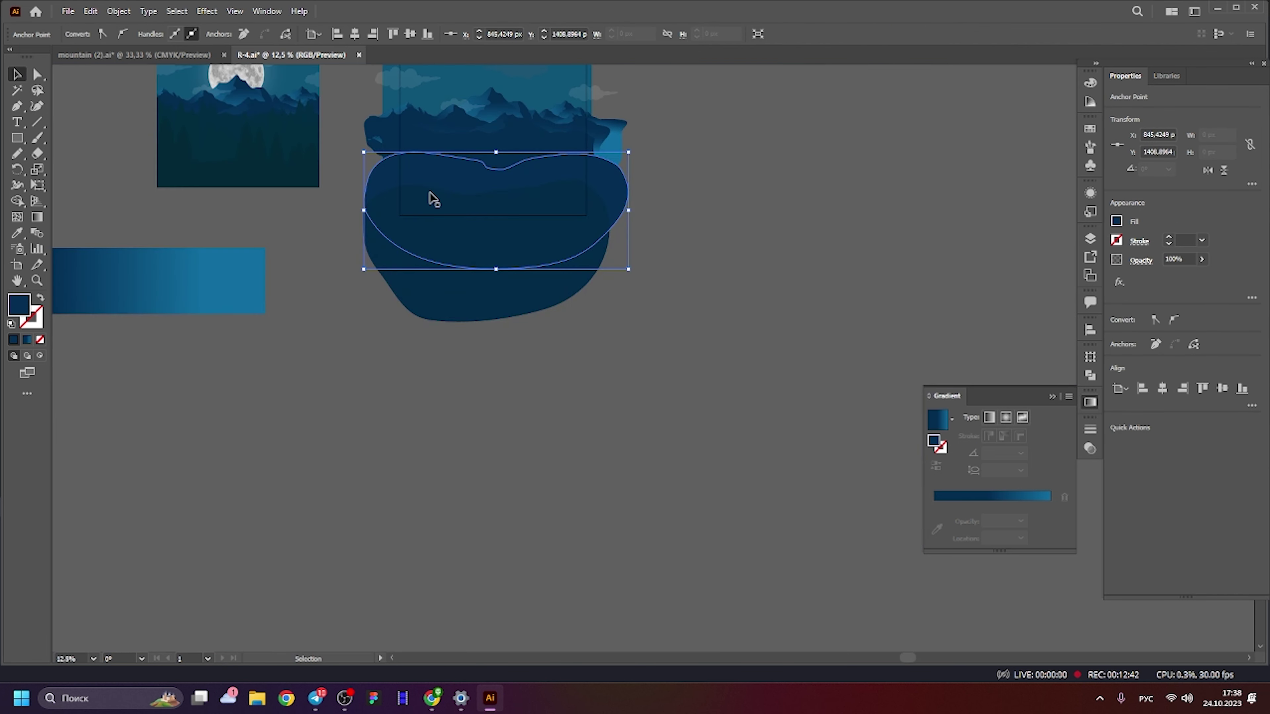
left_click_drag(431, 198, 758, 203)
left_click(758, 203)
scroll(270, 160, "up", 2)
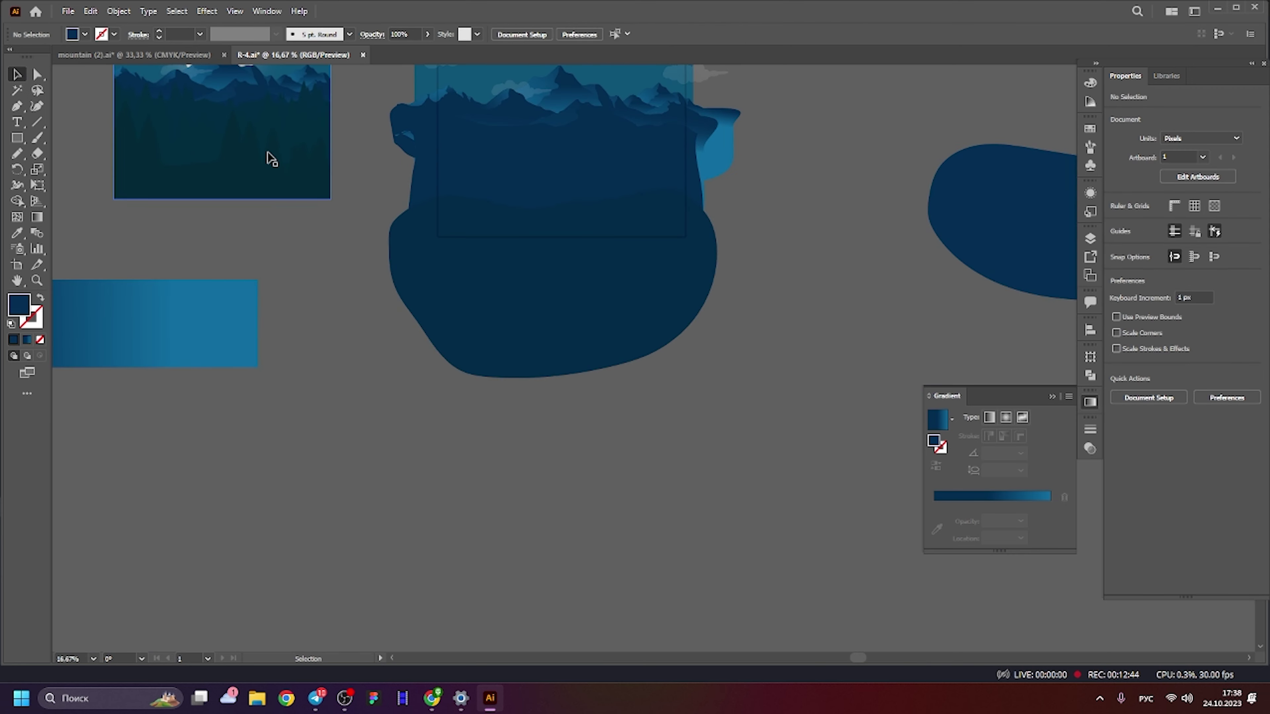
scroll(410, 266, "up", 3)
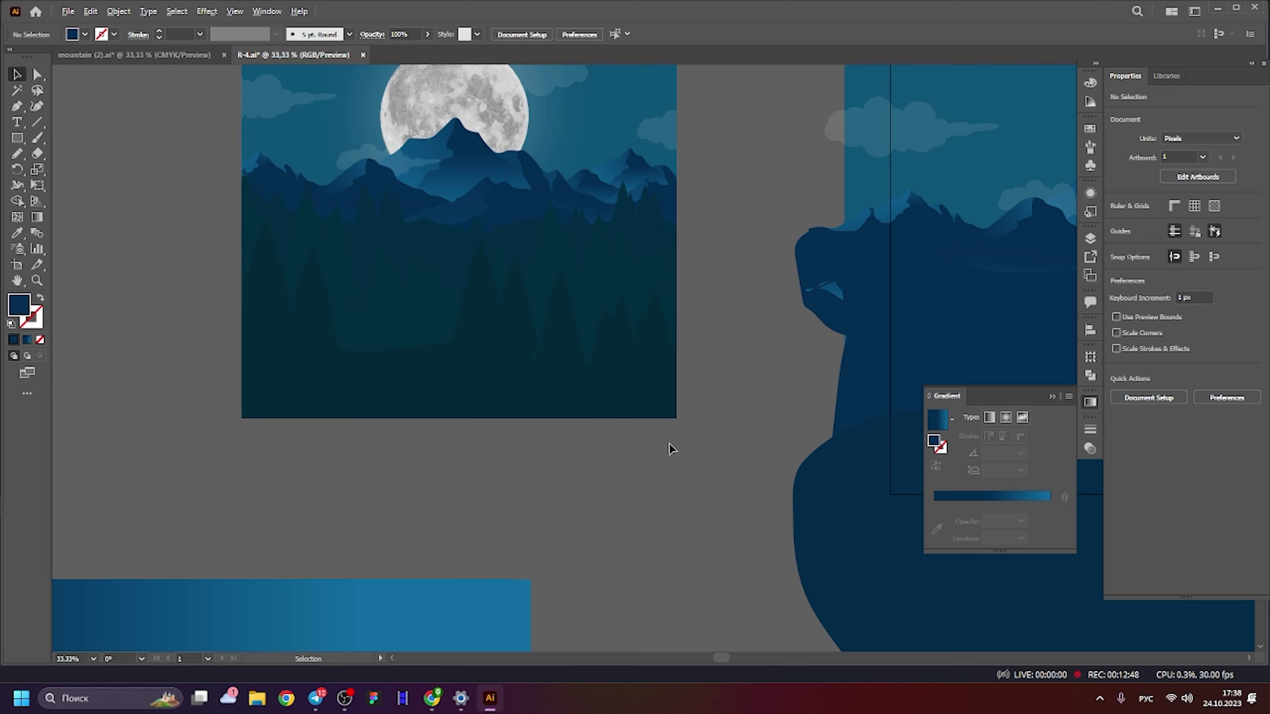
Pencil-draw another closed hill outline in the lower scene.
mouse_move(671, 445)
left_mouse_down()
mouse_move(165, 308)
mouse_move(102, 425)
left_mouse_up()
key("n")
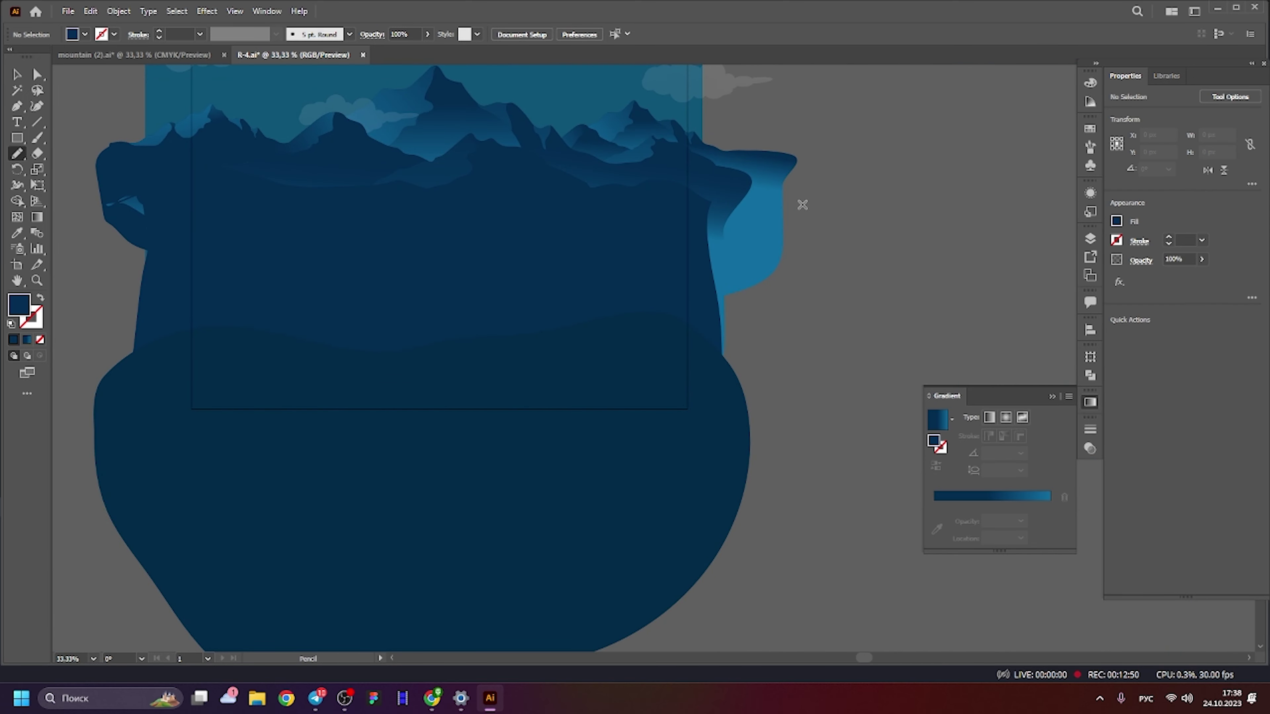
left_click_drag(713, 228, 512, 246)
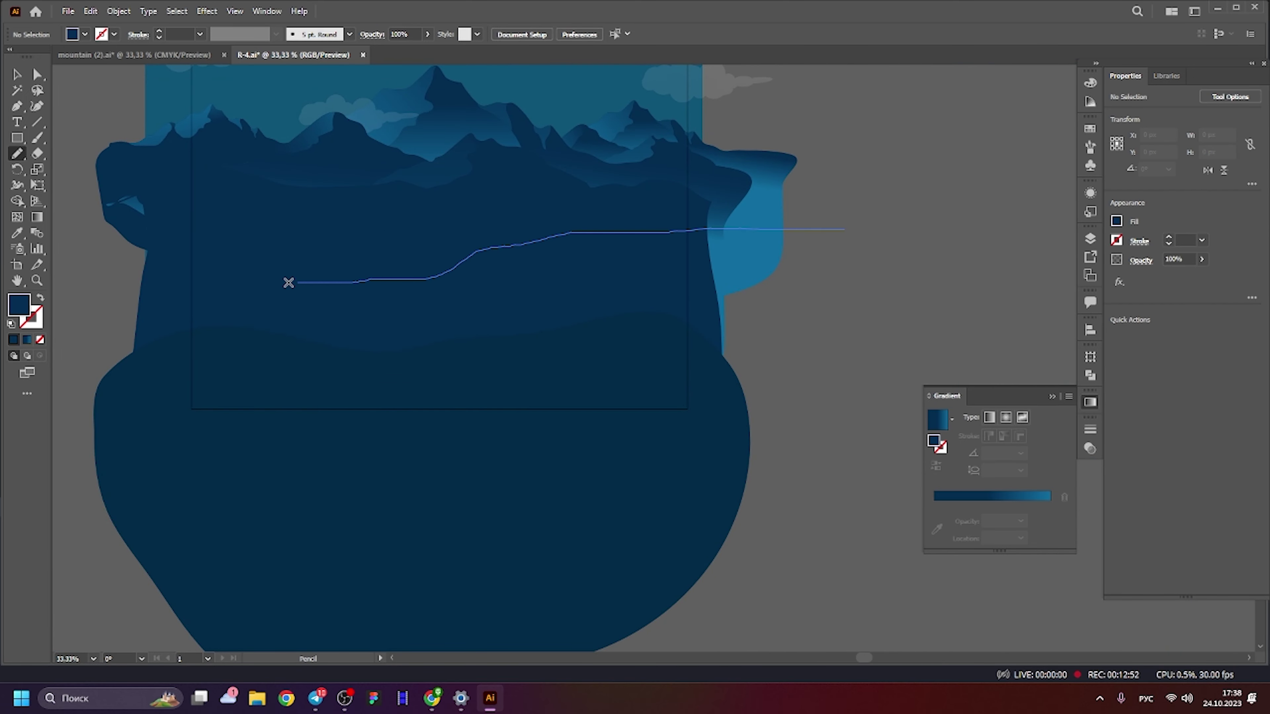
left_click_drag(202, 311, 841, 239)
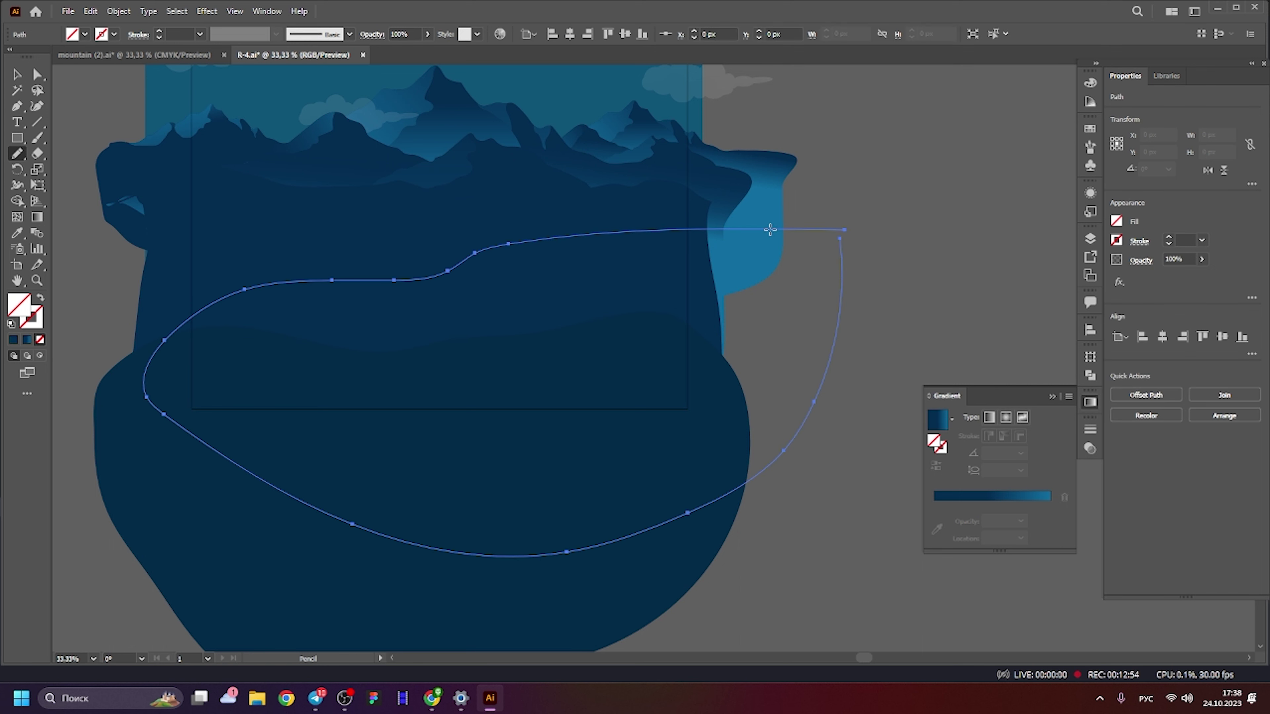
Fill the new hill with the right blob's dark blue and send it behind the lower blob.
left_click(31, 76)
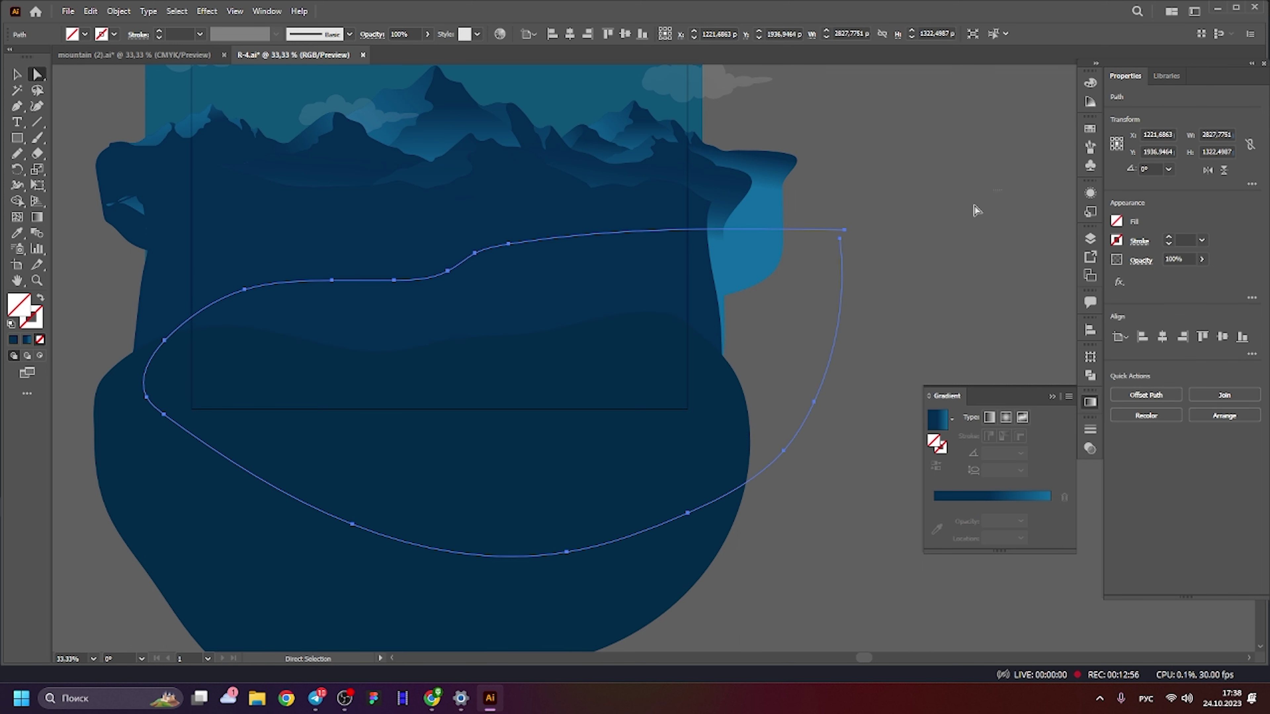
left_click(844, 283)
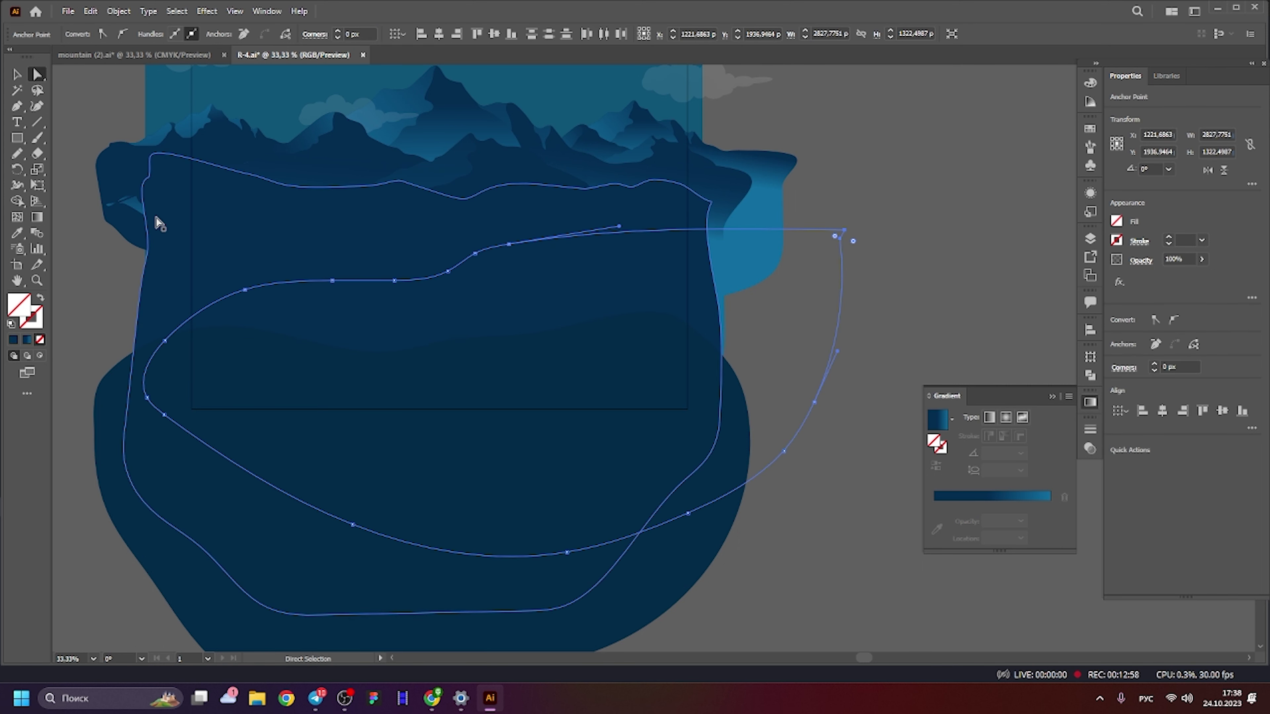
left_click(17, 233)
scroll(252, 246, "down", 1)
scroll(594, 247, "down", 2)
left_click(805, 283)
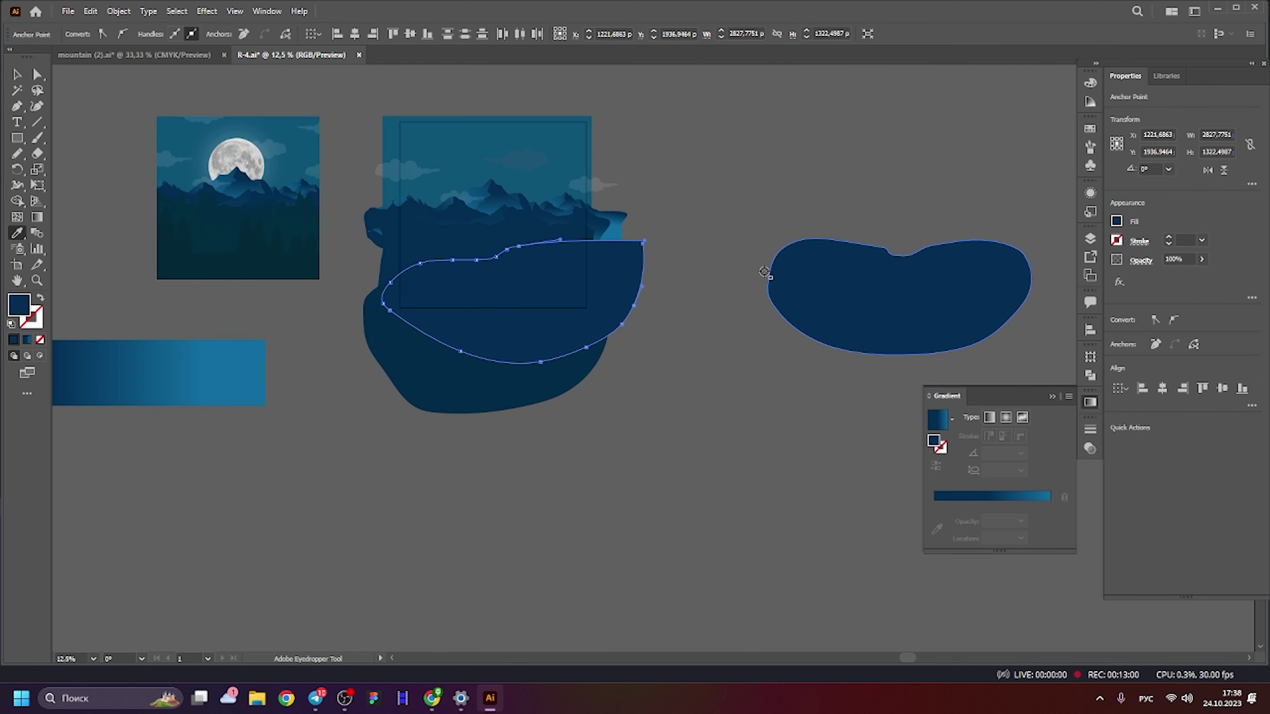
key("v")
key("ctrl+shift+[")
Nudge the lower blob slightly left and raise it about 37 px.
left_click(459, 392)
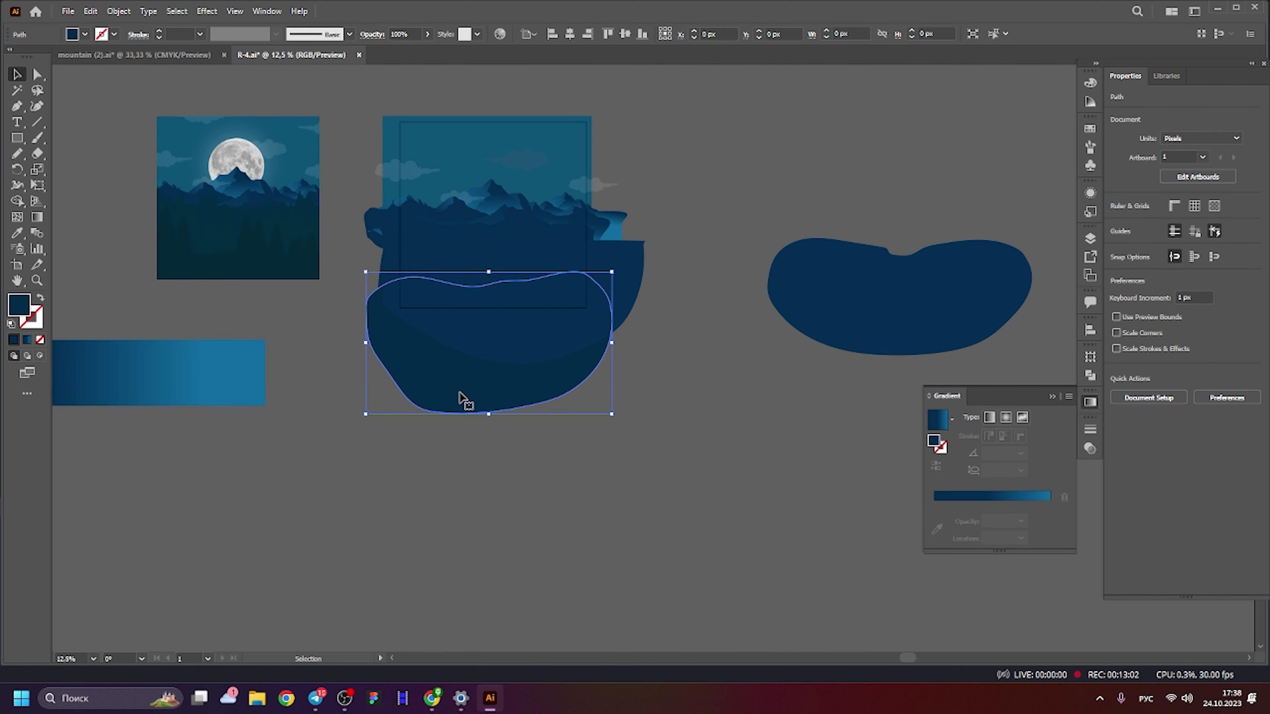
key("a")
key("shift+Left")
key("shift+Left")
key("shift+Left")
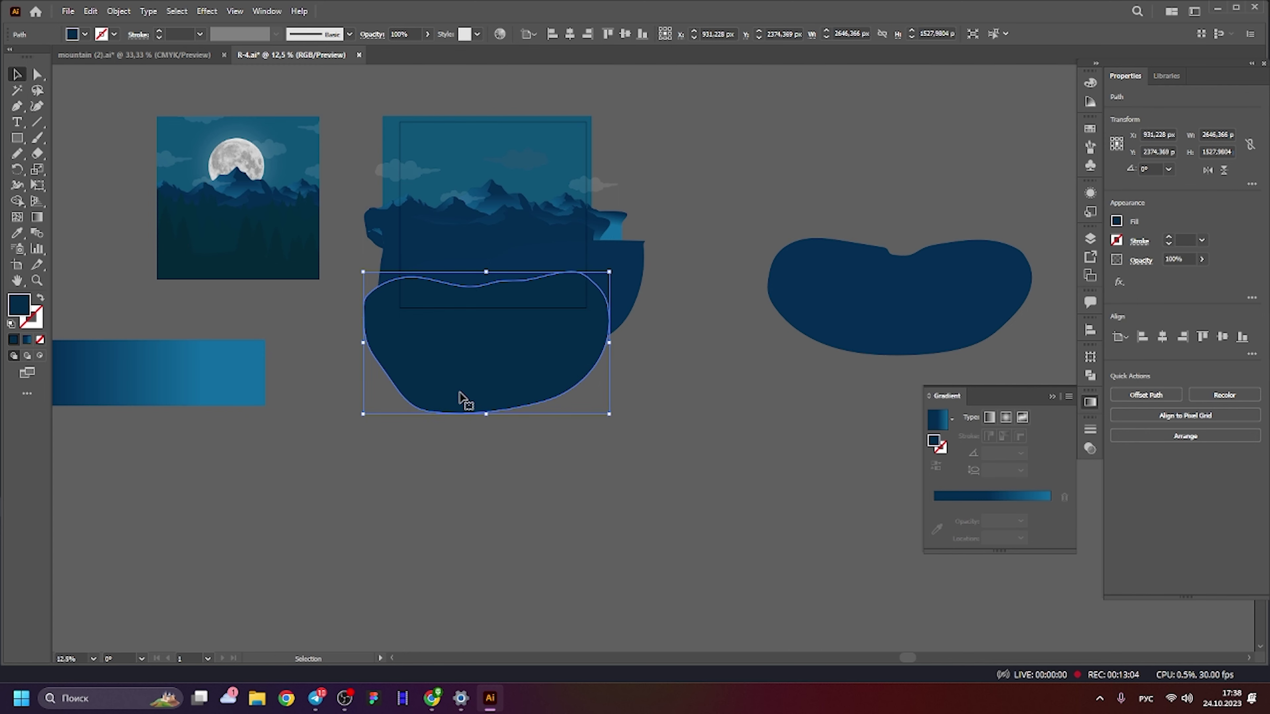
key("v")
key("ctrl+shift+a")
scroll(530, 280, "up", 3)
scroll(531, 280, "up", 1)
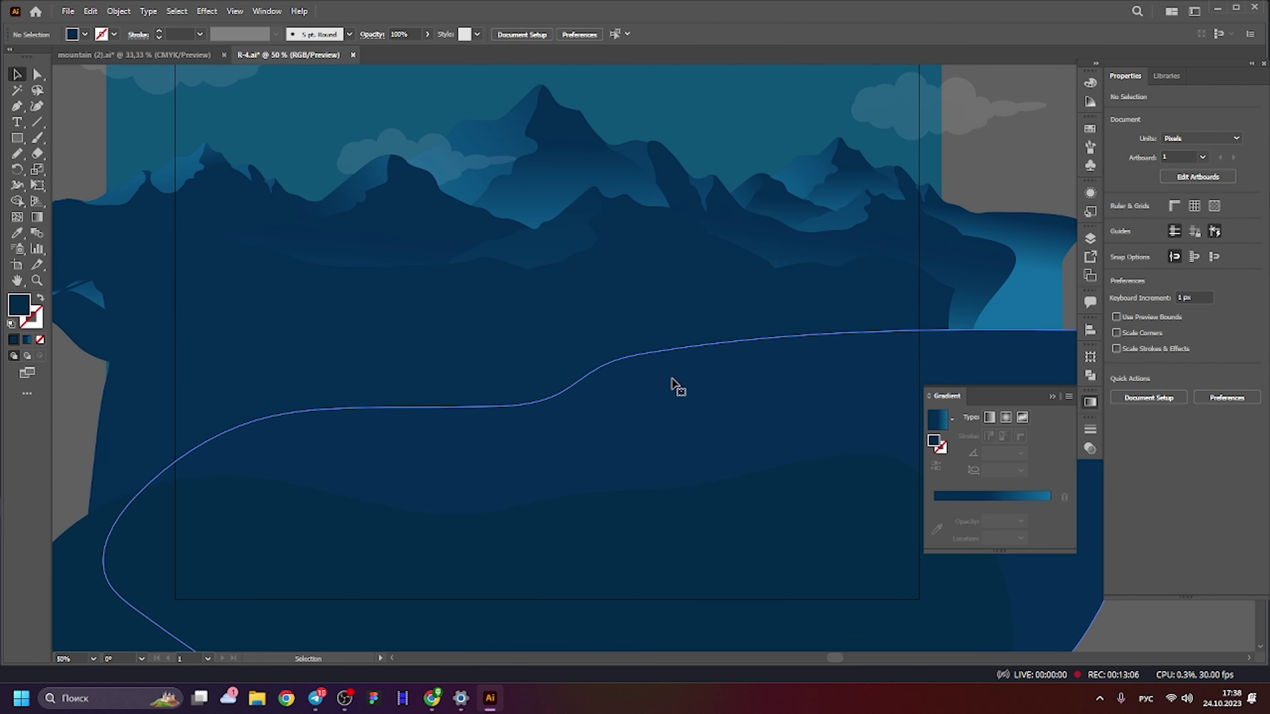
left_click(670, 500)
left_click_drag(698, 527, 698, 513)
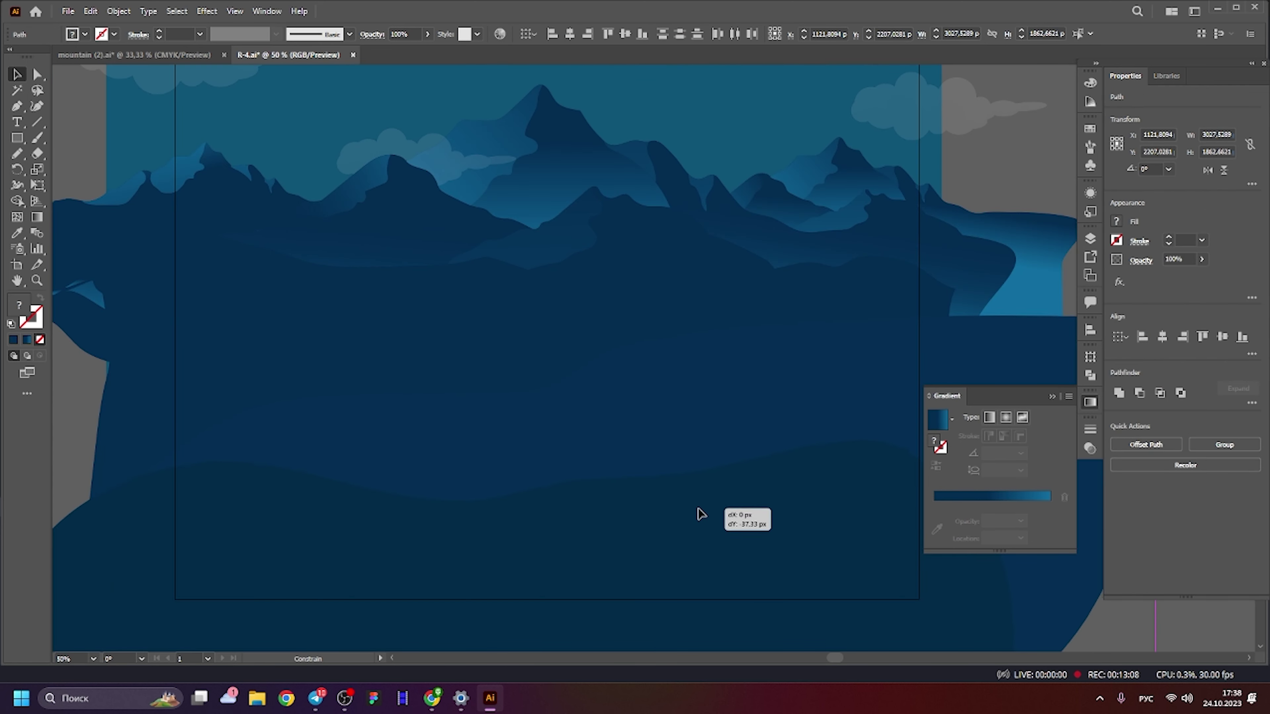
scroll(496, 382, "down", 2)
key("ctrl+shift+a")
left_click_drag(343, 276, 765, 274)
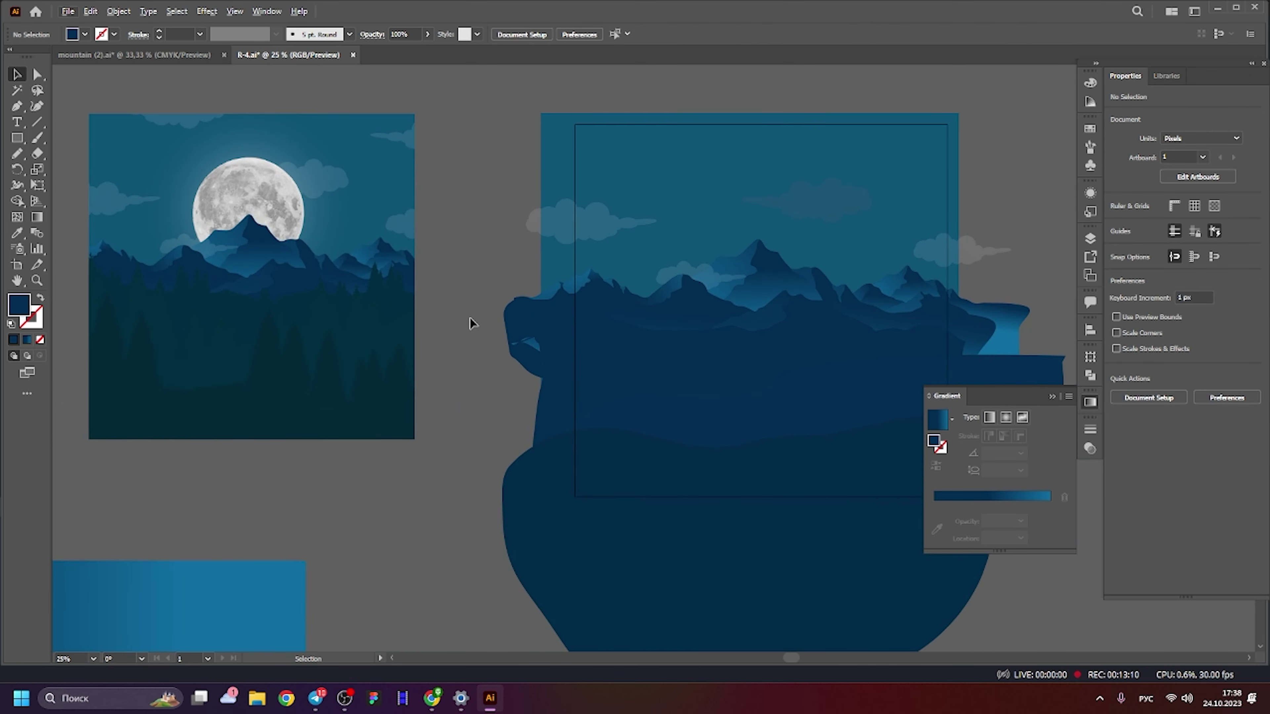
left_click_drag(470, 320, 642, 302)
scroll(493, 246, "down", 3)
scroll(434, 219, "down", 1)
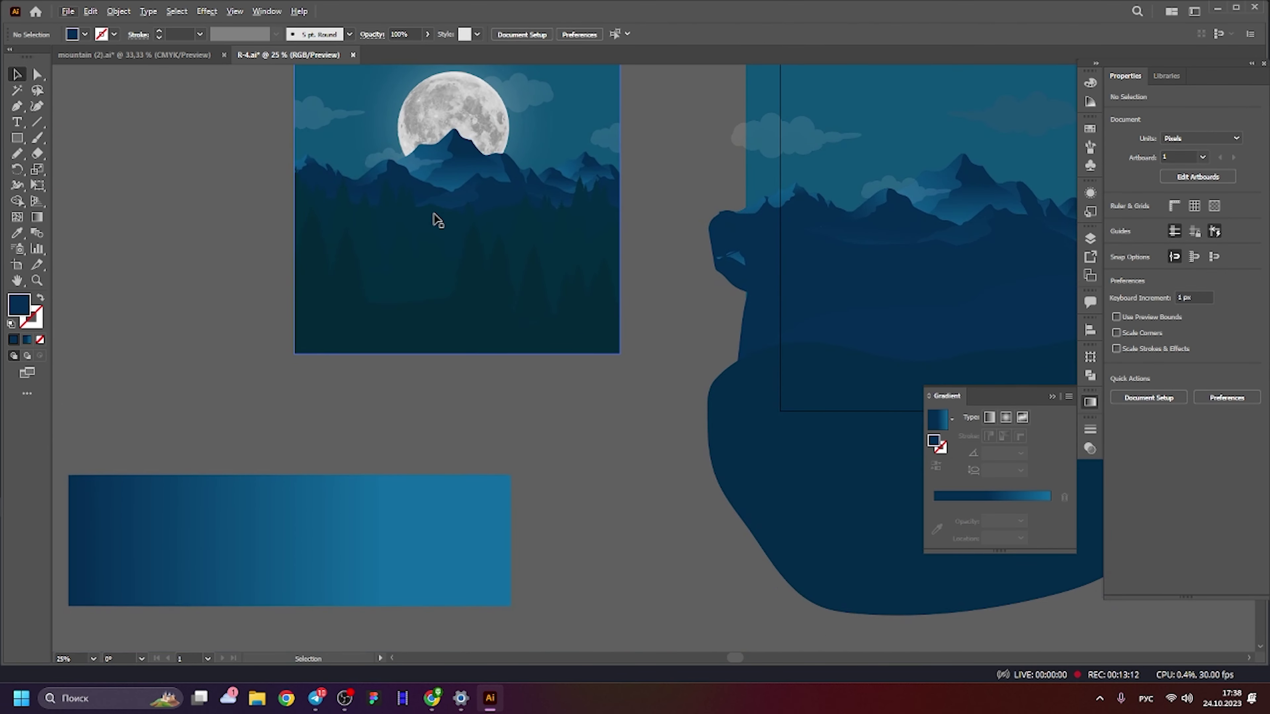
scroll(473, 238, "up", 2)
scroll(515, 258, "up", 2)
scroll(515, 259, "up", 1)
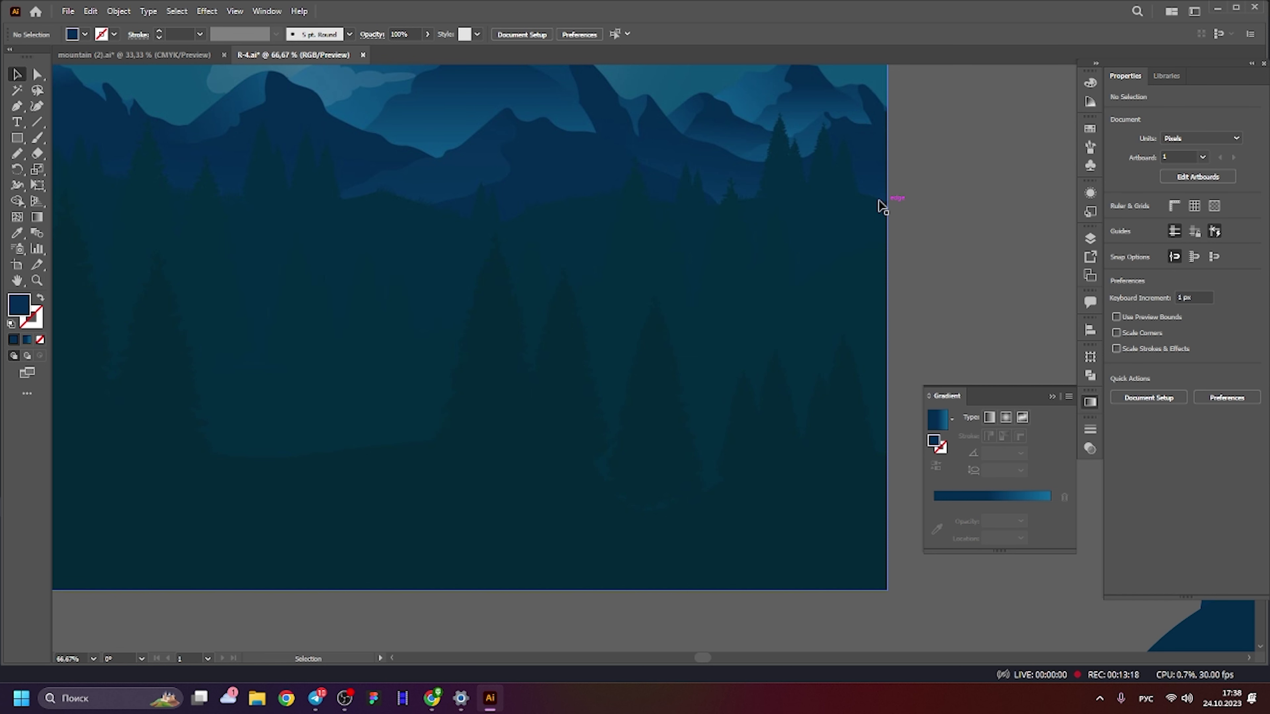
scroll(628, 205, "down", 1)
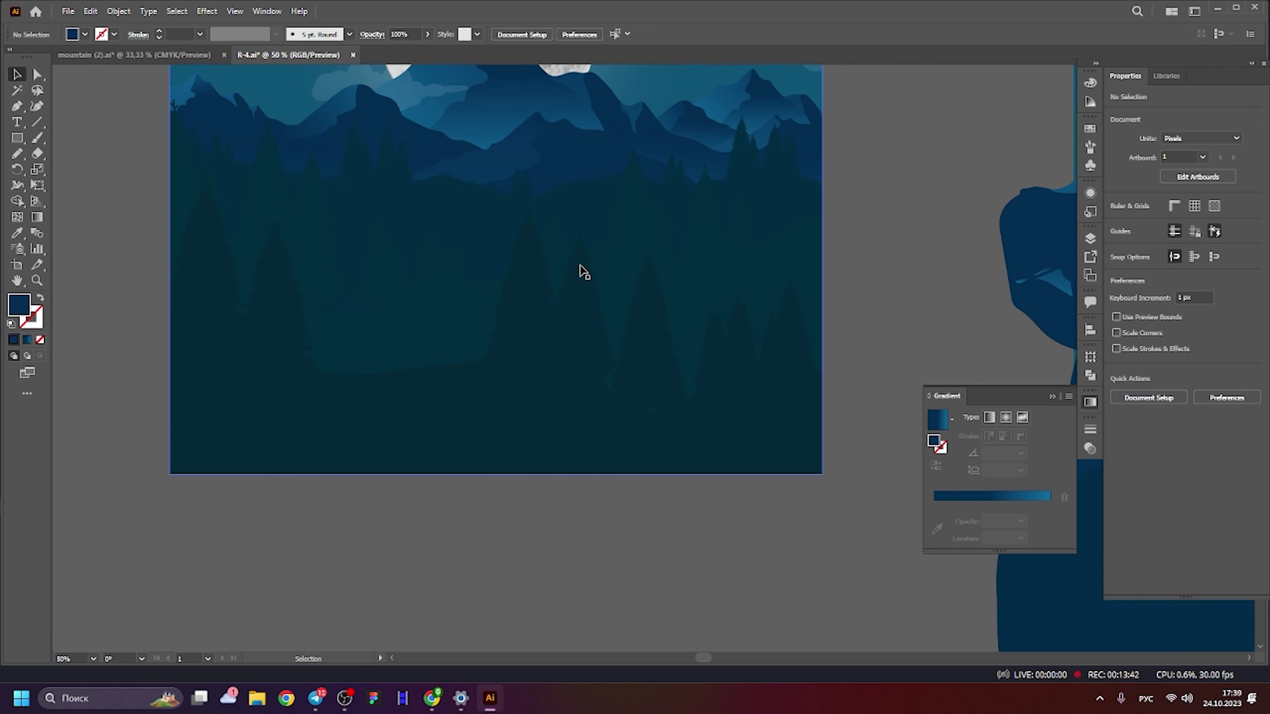
Leave Illustrator and open a Google Chrome window under the Person 1 profile.
key("alt+Tab")
key("alt+Tab")
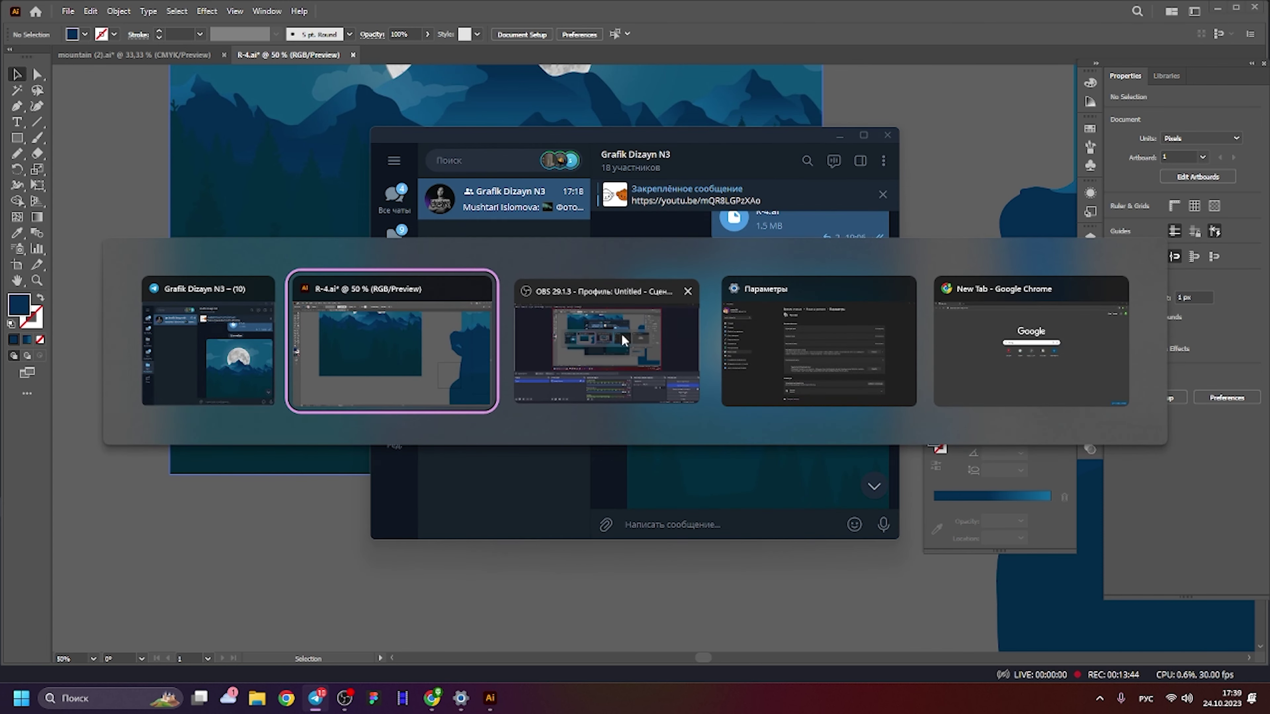
left_click(621, 332)
left_click(287, 698)
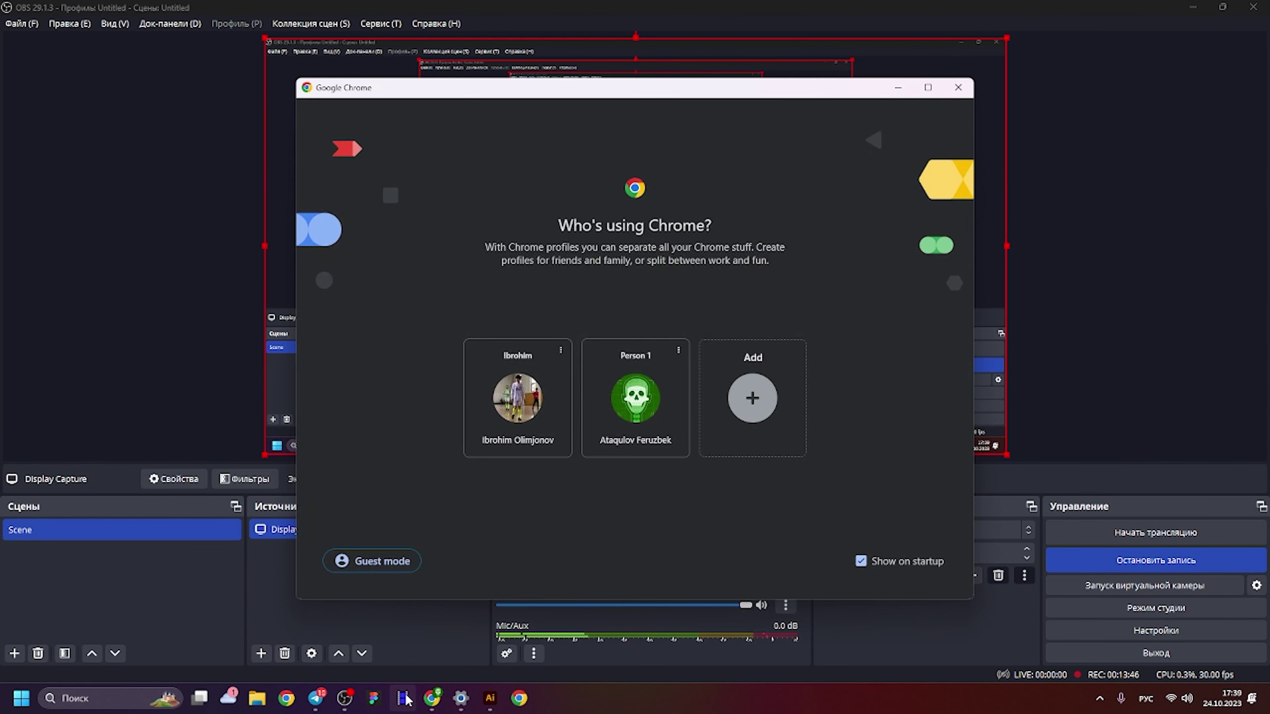
left_click(635, 398)
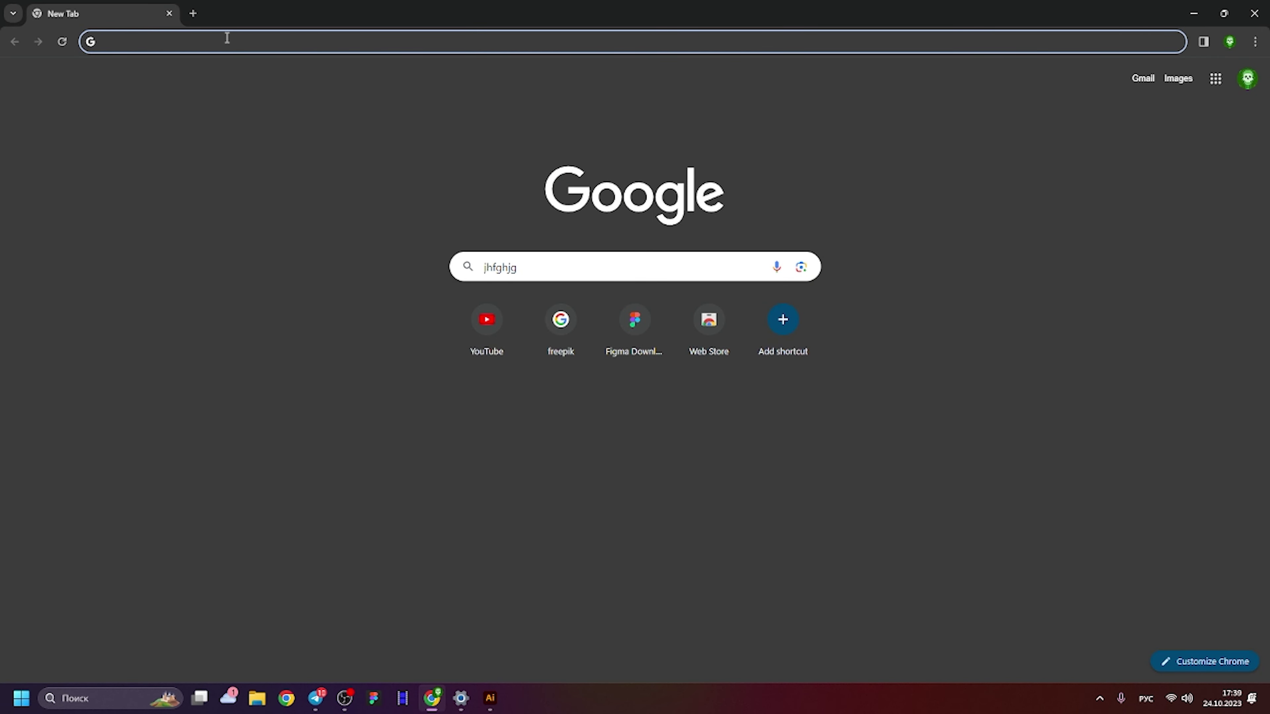
Search Google Images for 'ЁЛКА ВЕКТОР'.
type("Ё")
key("BackSpace")
type("Л")
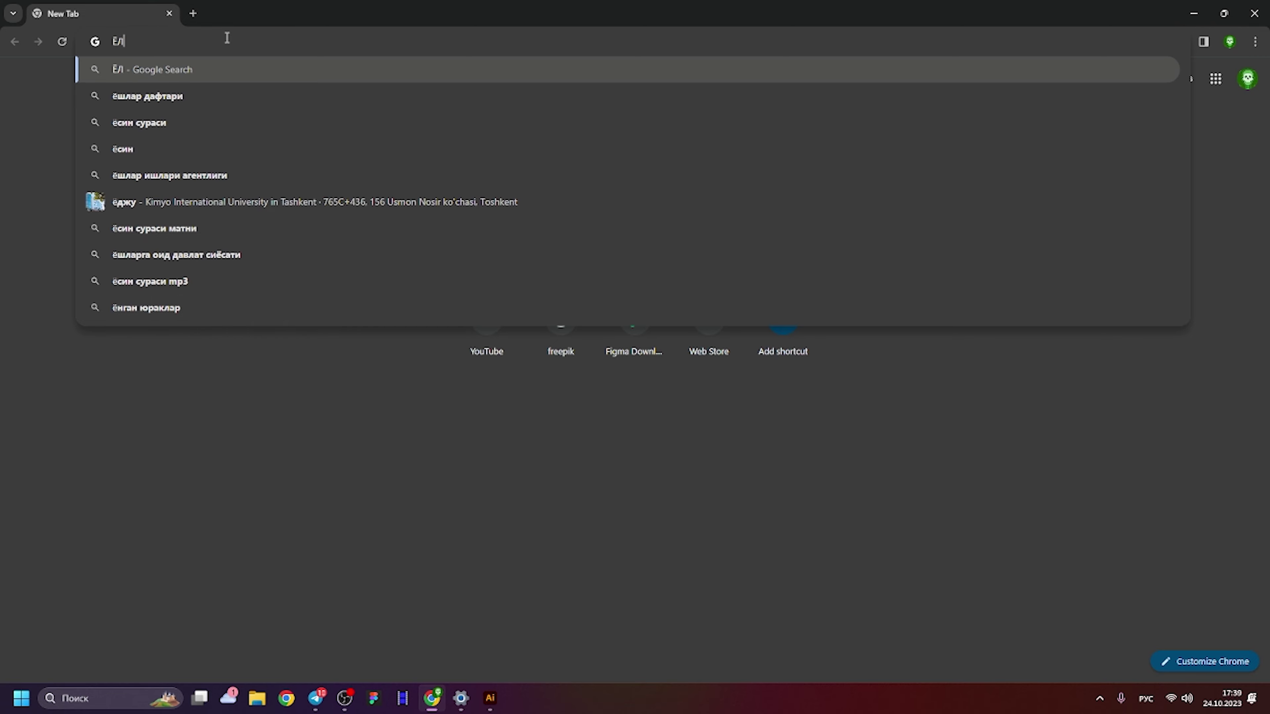
type("КА")
key("Return")
left_click(270, 88)
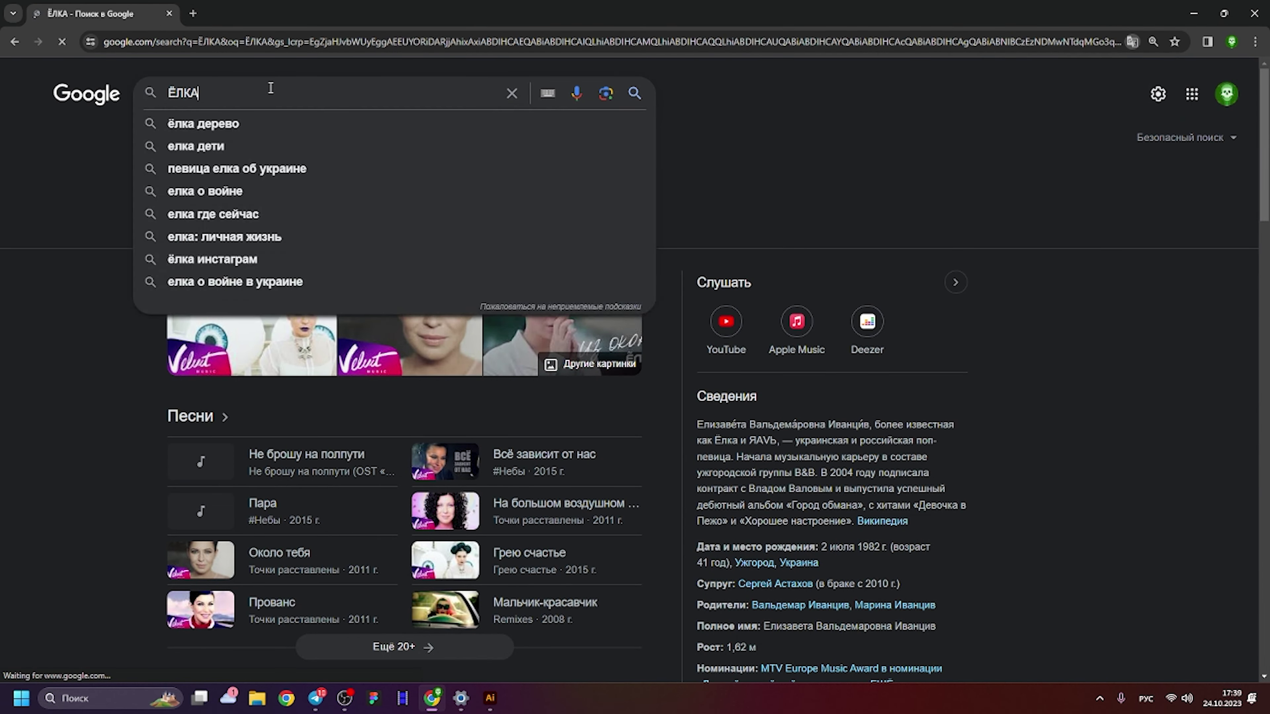
type(" ВЕКТОР")
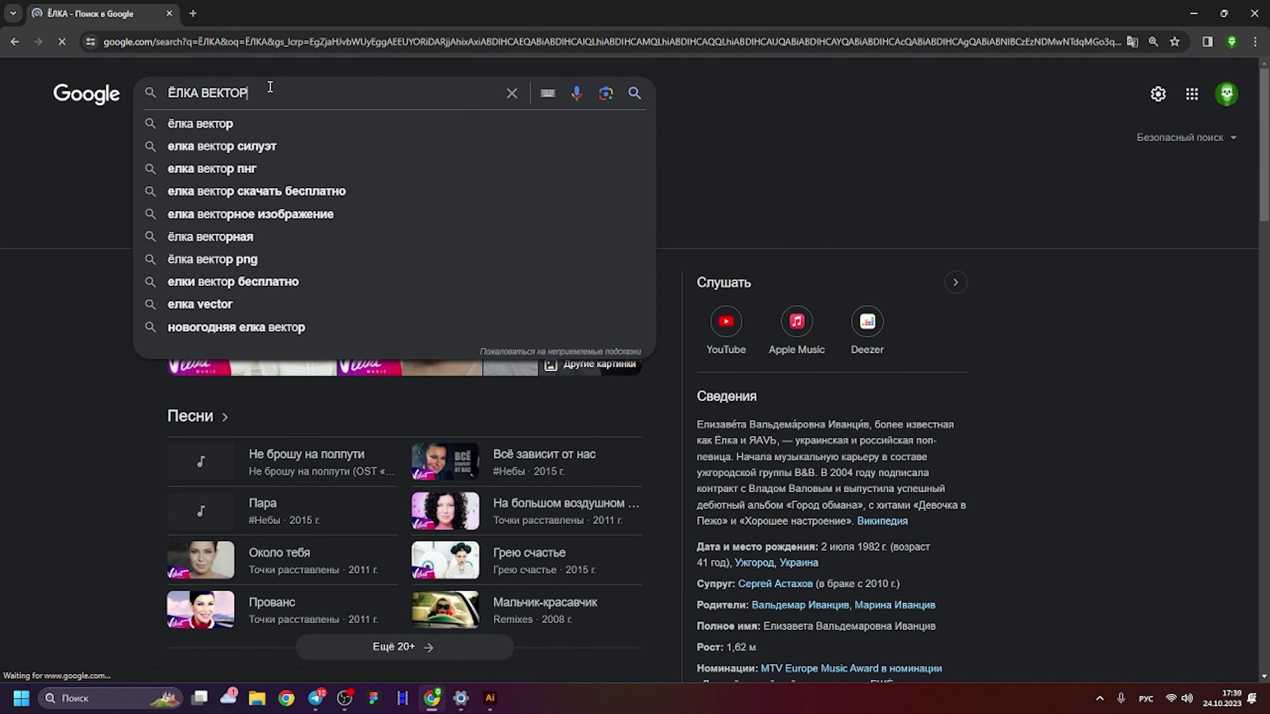
key("Return")
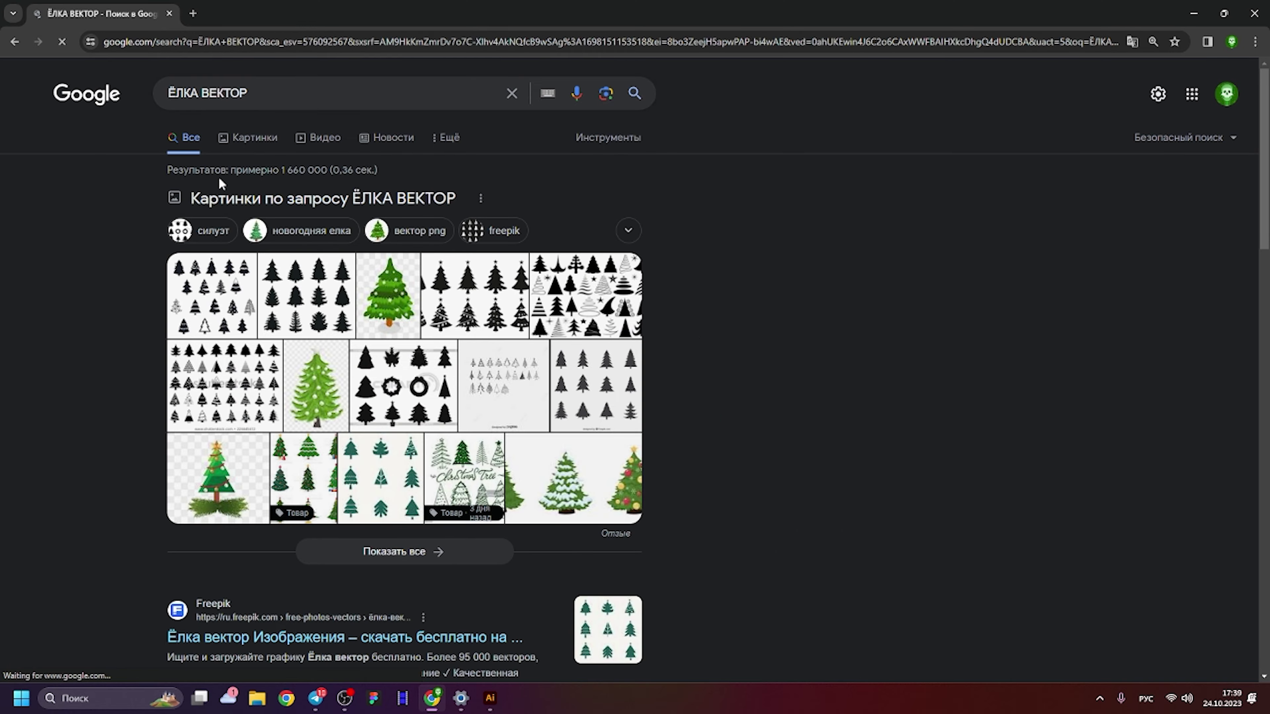
left_click(263, 144)
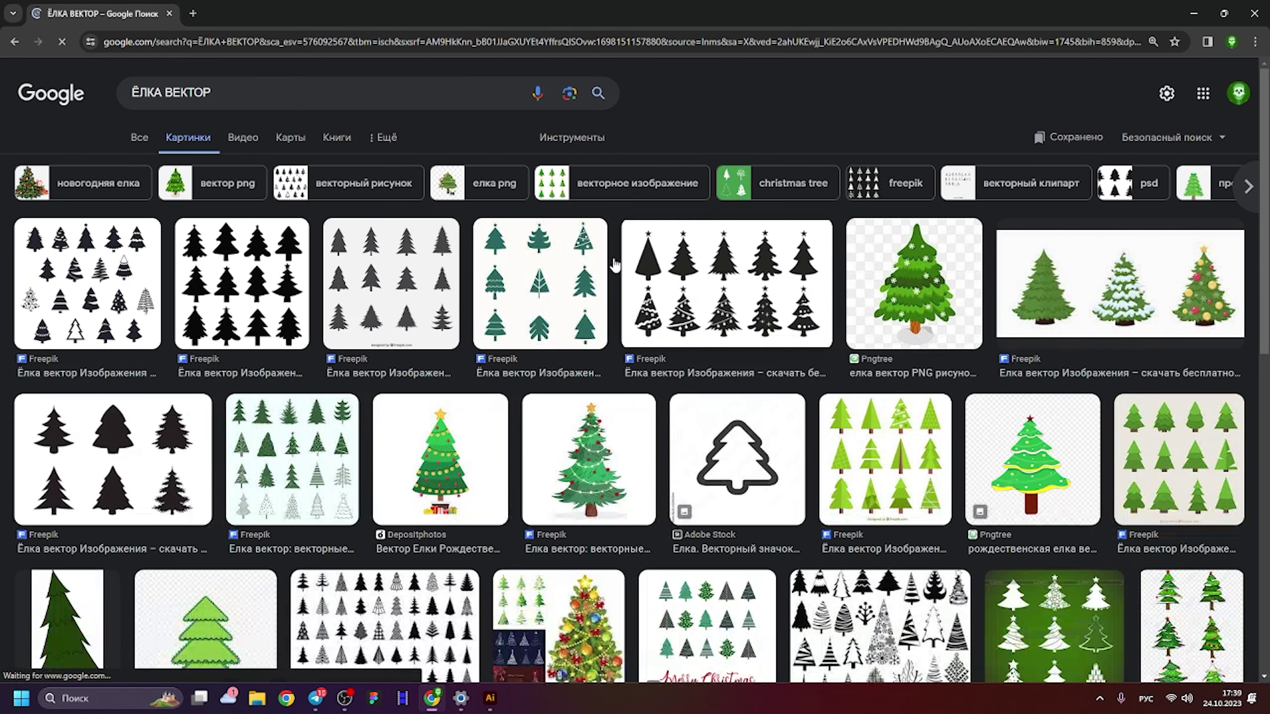
Find the black pine-silhouette set in the results, preview it and copy the image.
scroll(622, 332, "down", 2)
scroll(621, 333, "down", 3)
scroll(550, 328, "down", 3)
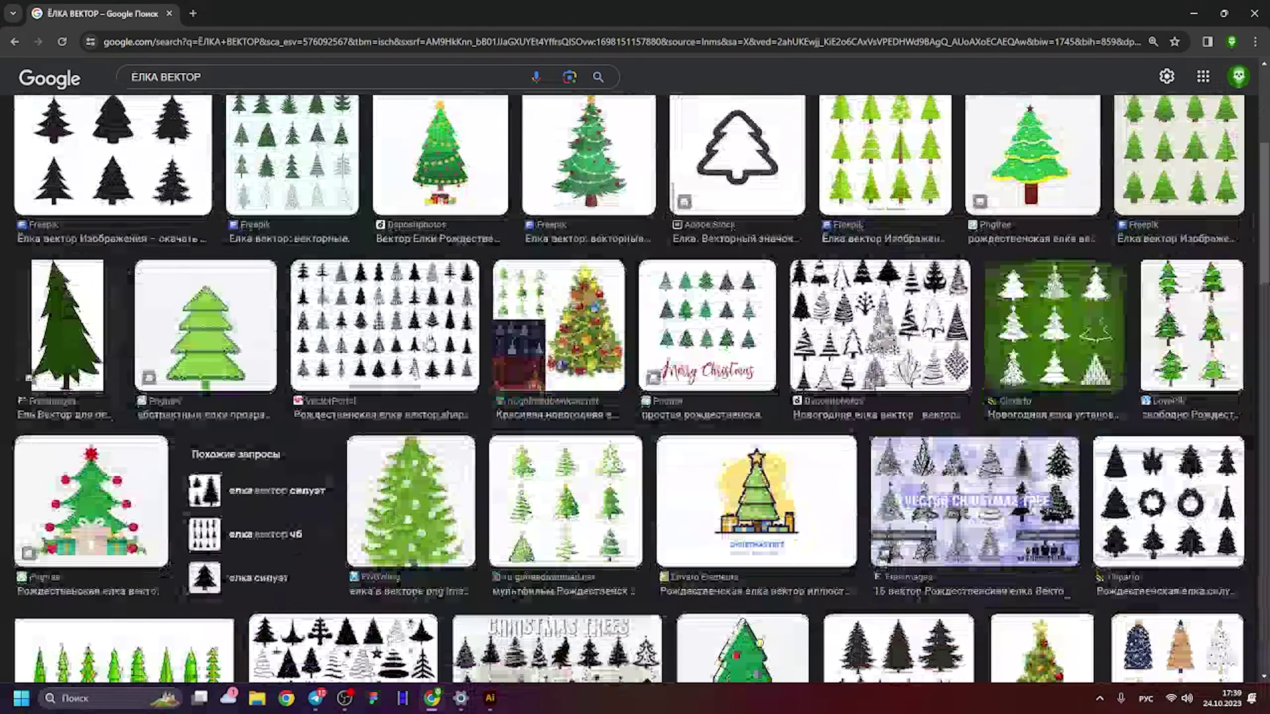
scroll(462, 322, "down", 4)
scroll(455, 316, "down", 2)
scroll(442, 308, "down", 1)
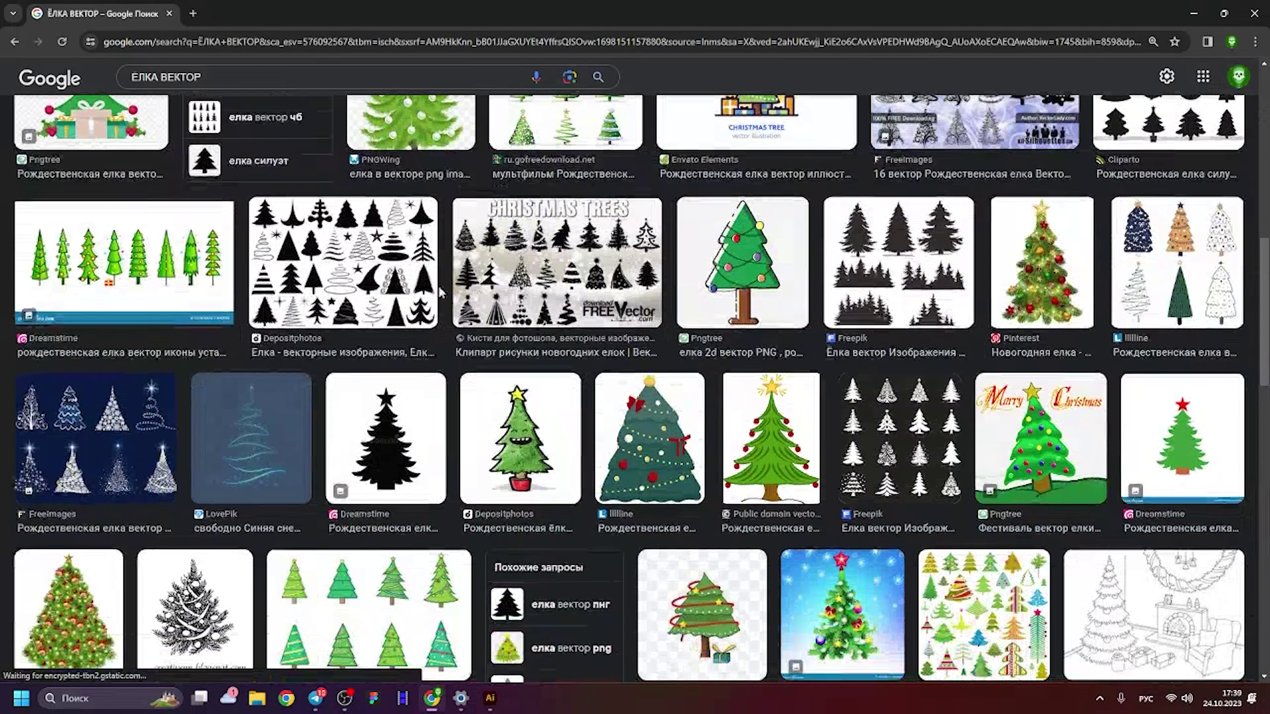
scroll(427, 297, "down", 3)
scroll(496, 302, "down", 3)
scroll(560, 306, "down", 3)
scroll(625, 312, "down", 3)
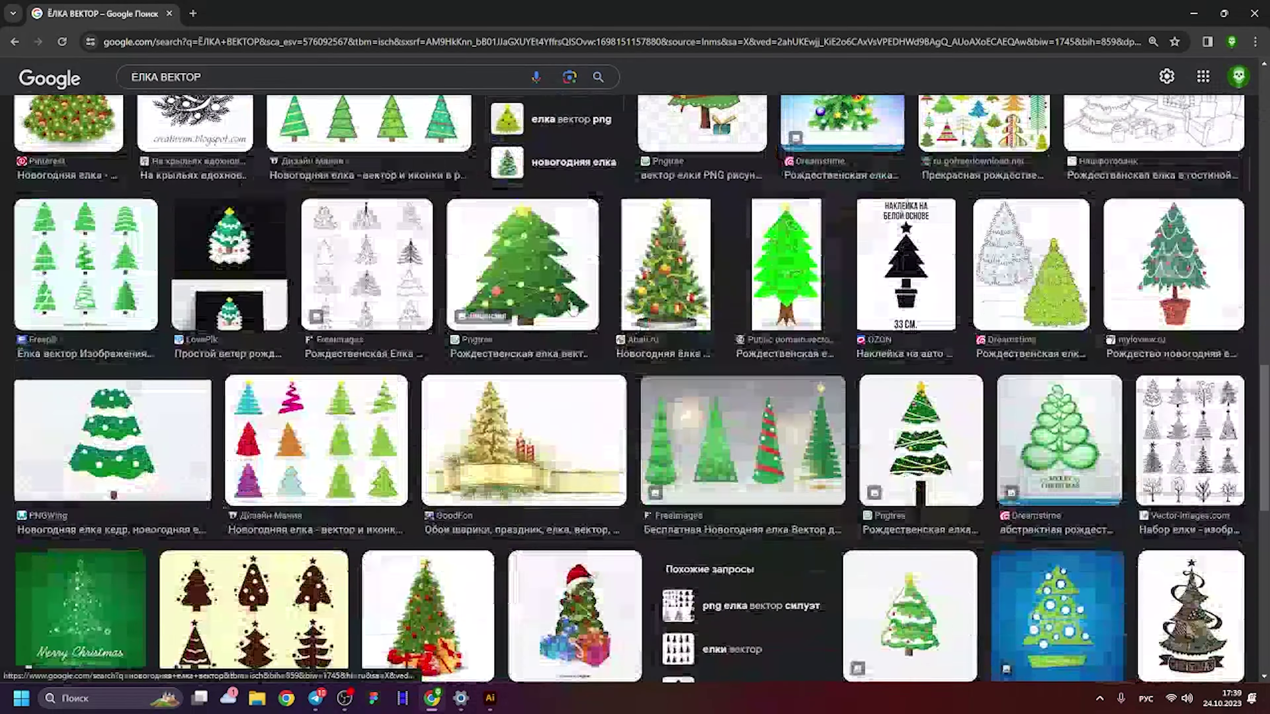
scroll(650, 319, "down", 3)
scroll(550, 320, "down", 2)
scroll(450, 321, "down", 2)
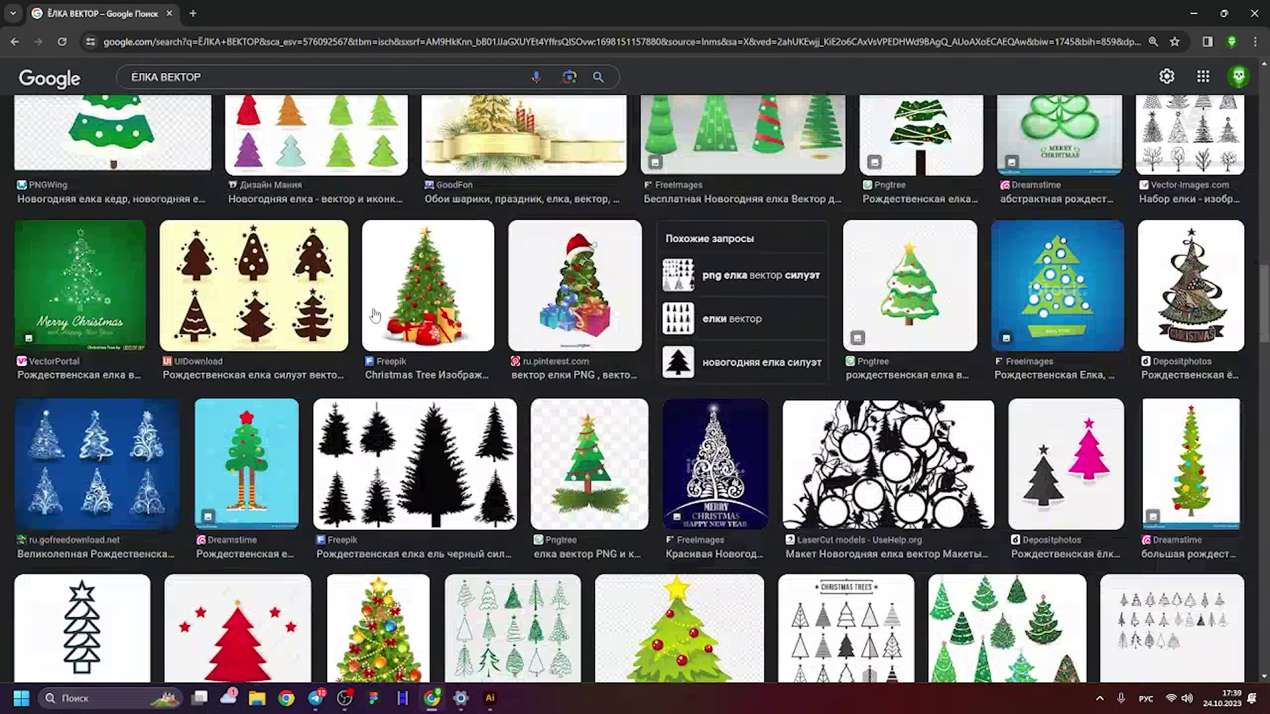
scroll(375, 322, "down", 2)
scroll(345, 325, "down", 3)
left_click(410, 210)
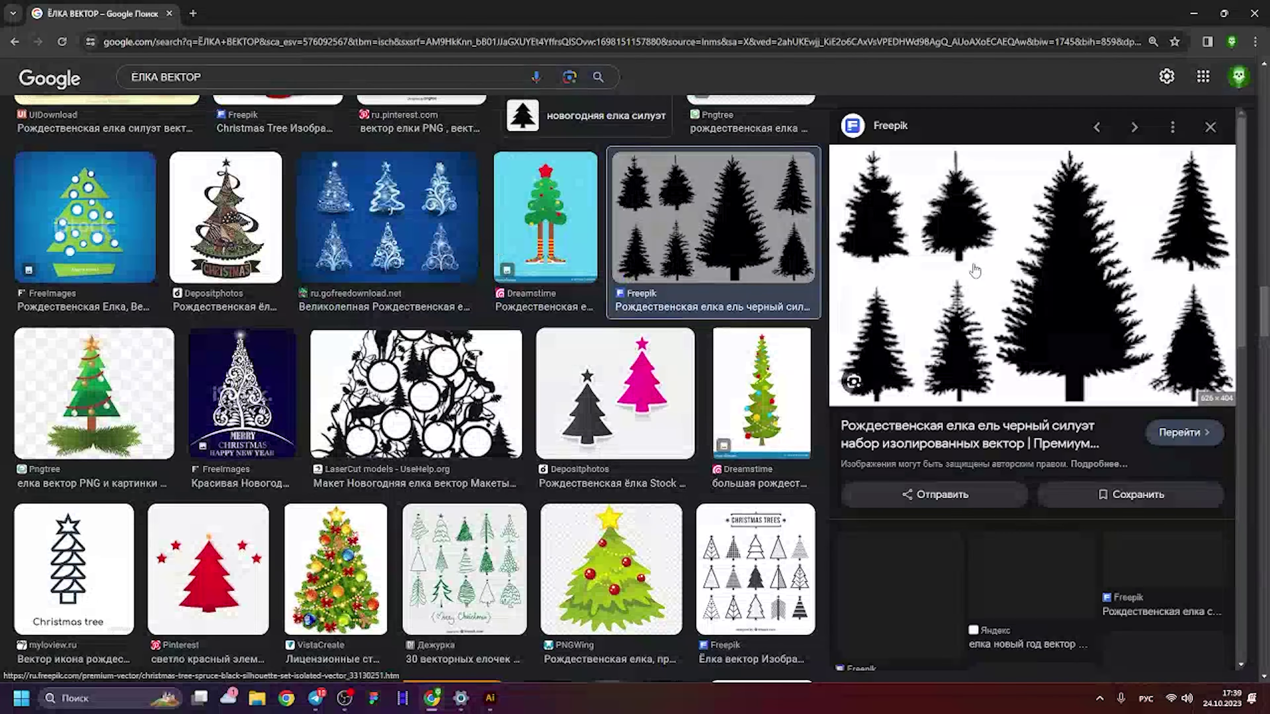
right_click(1078, 264)
left_click(1122, 479)
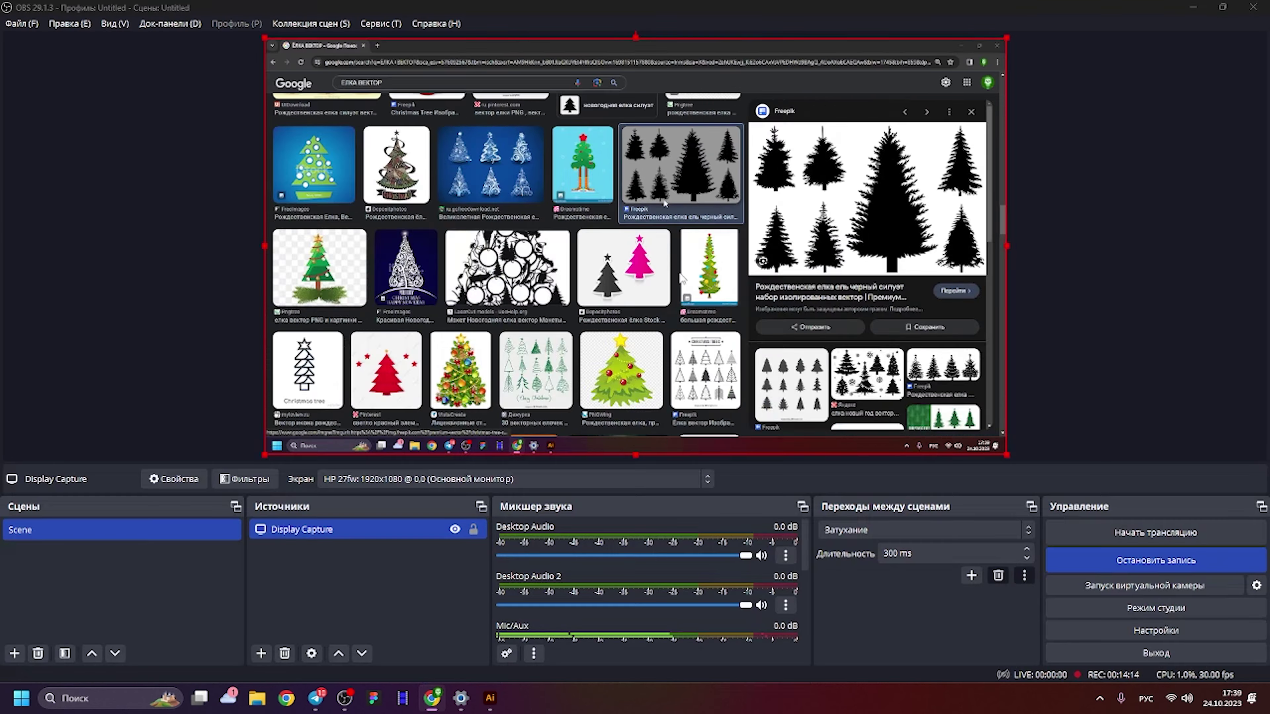
Paste the copied pine-silhouette image onto the Illustrator canvas and zoom in on it.
key("alt+Tab")
key("alt+Tab")
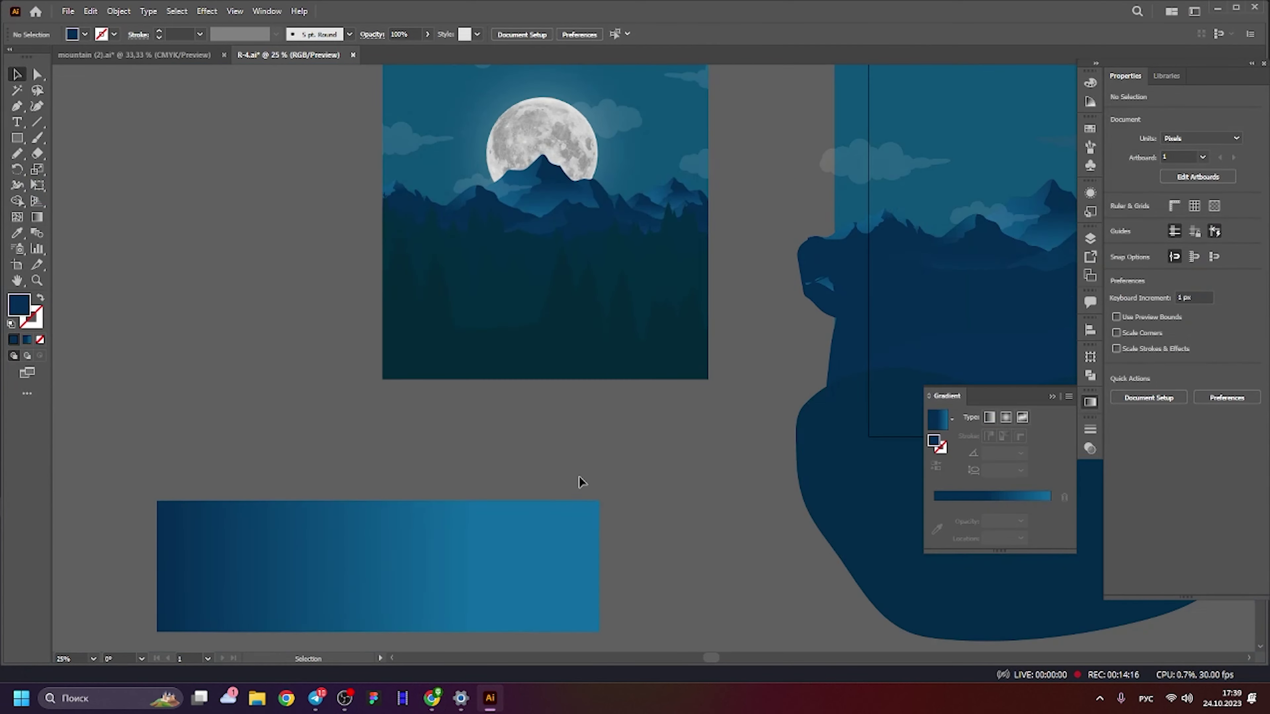
key("ctrl+minus")
key("ctrl+minus")
key("ctrl+v")
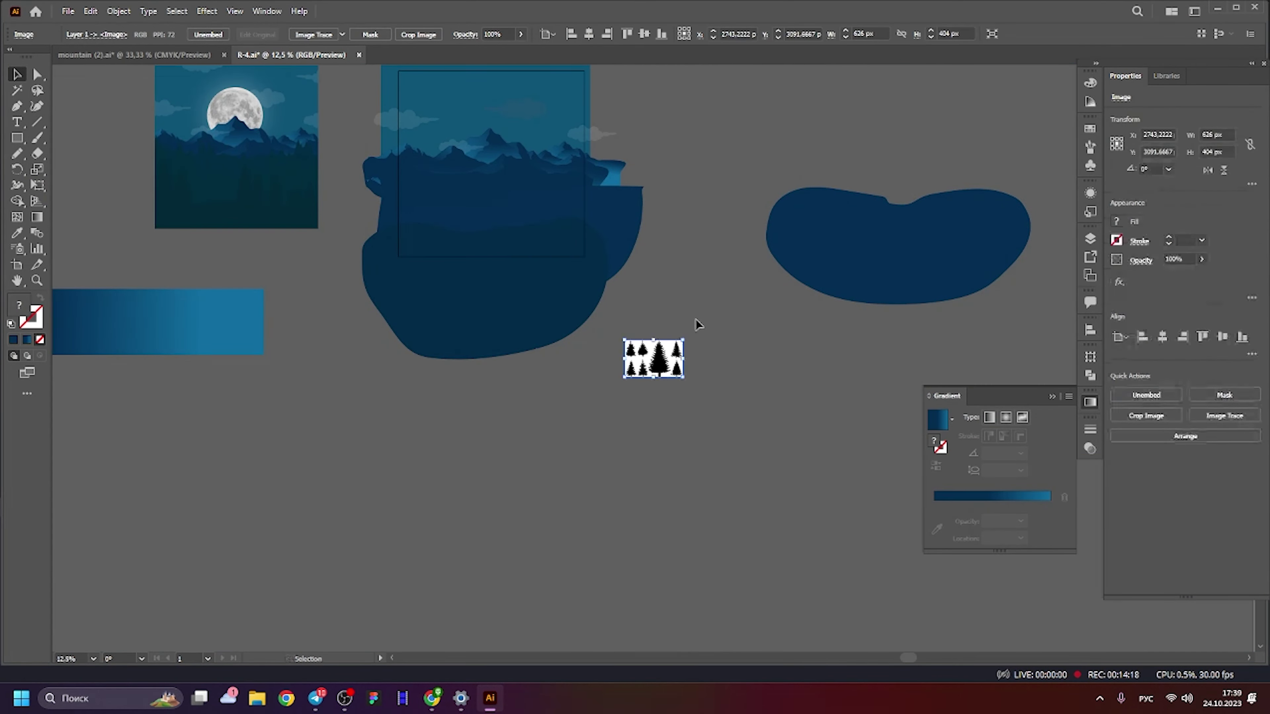
key("ctrl+plus")
key("ctrl+plus")
key("ctrl+plus")
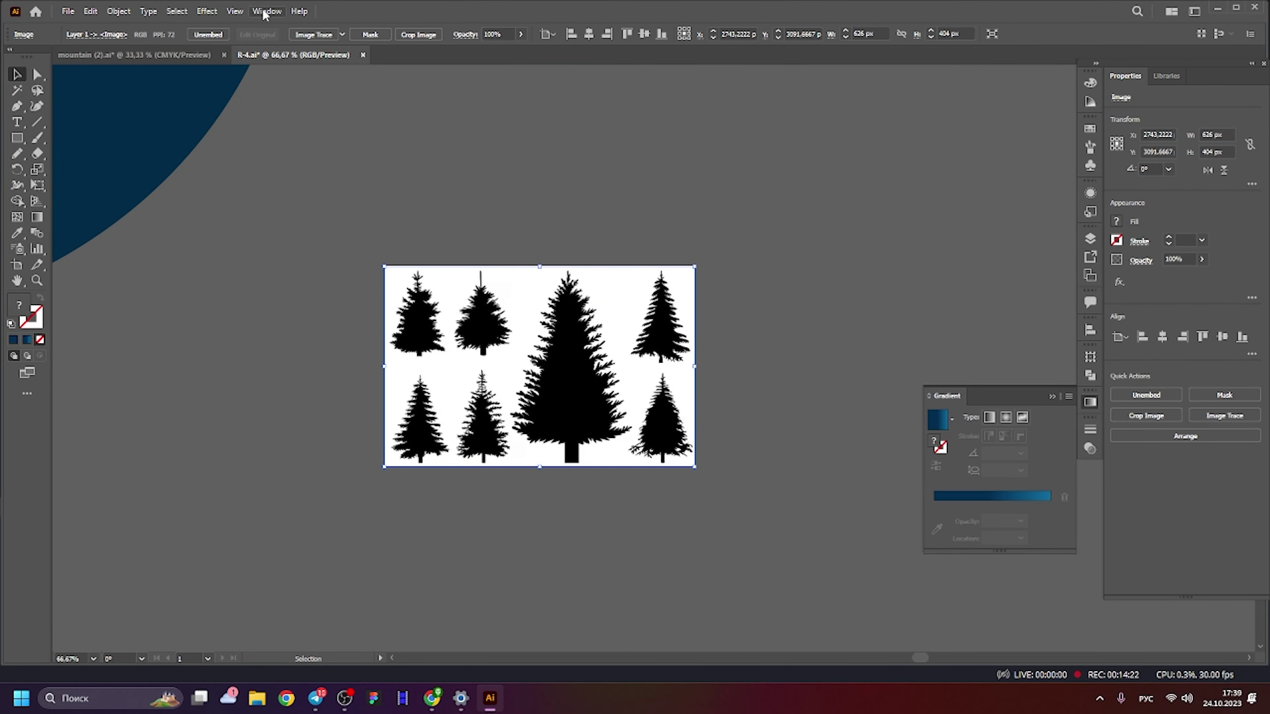
Open the Image Trace panel from the Window menu.
left_click(235, 11)
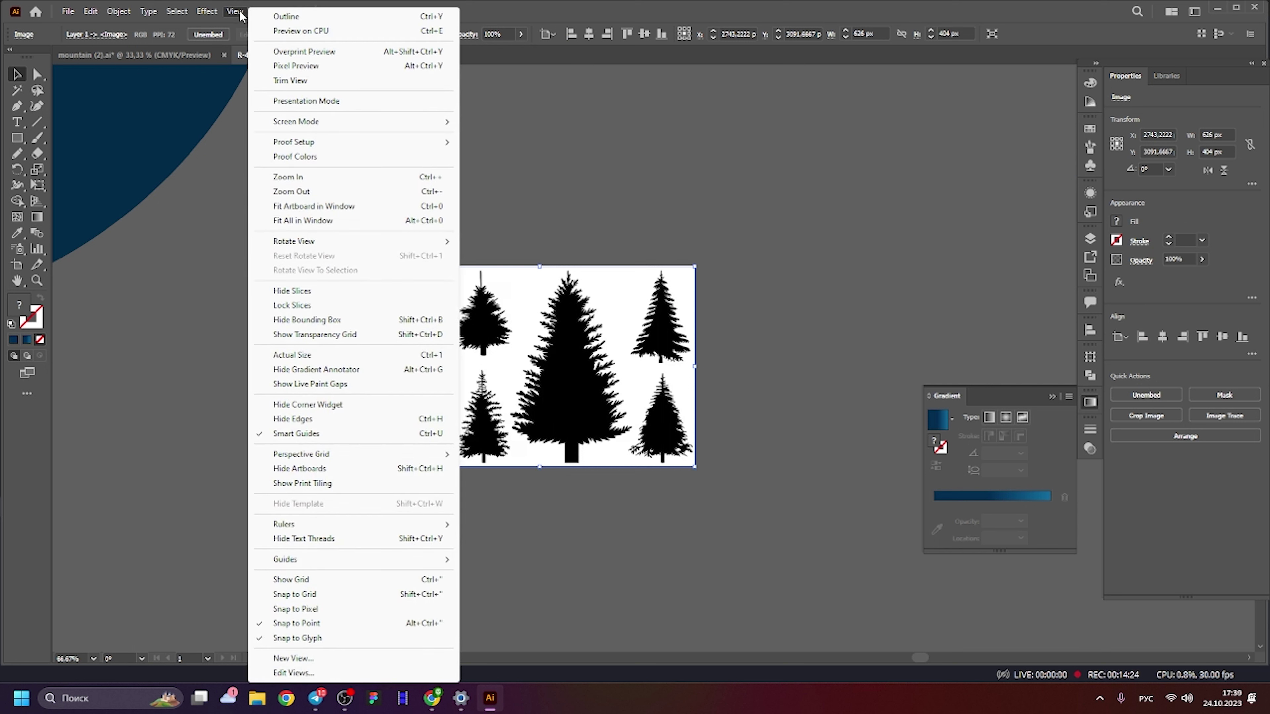
left_click(235, 11)
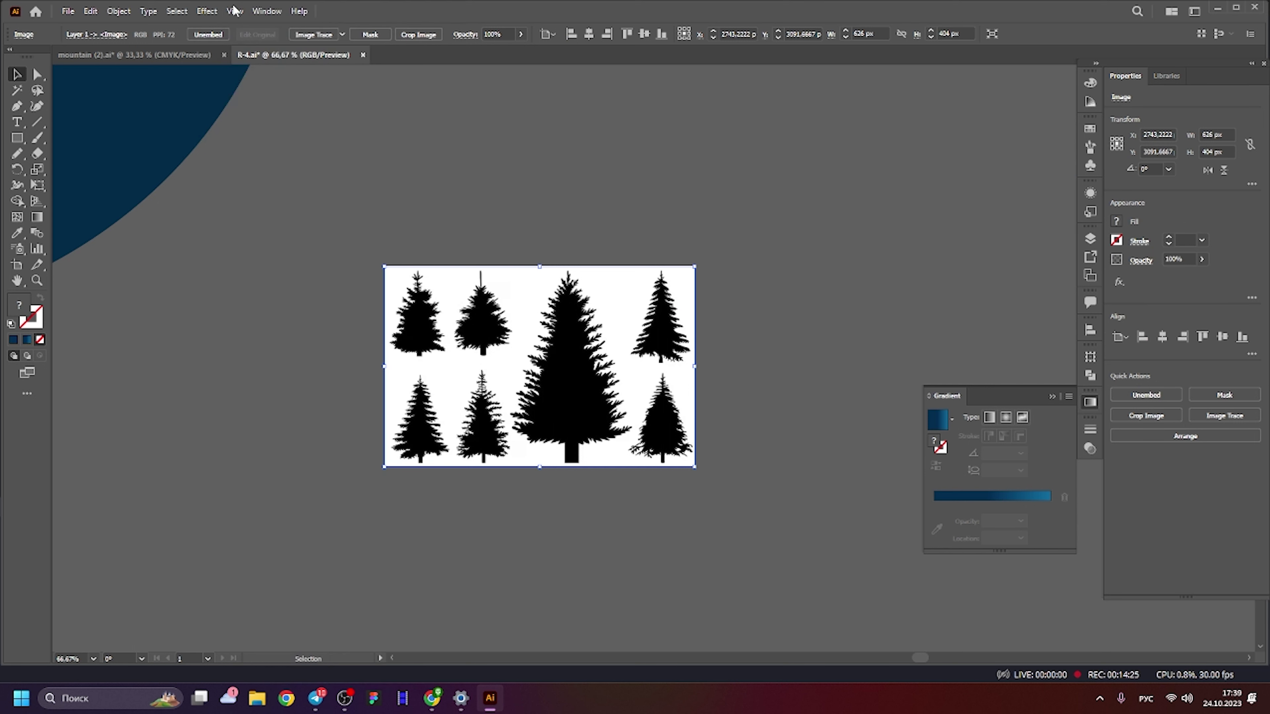
left_click(261, 11)
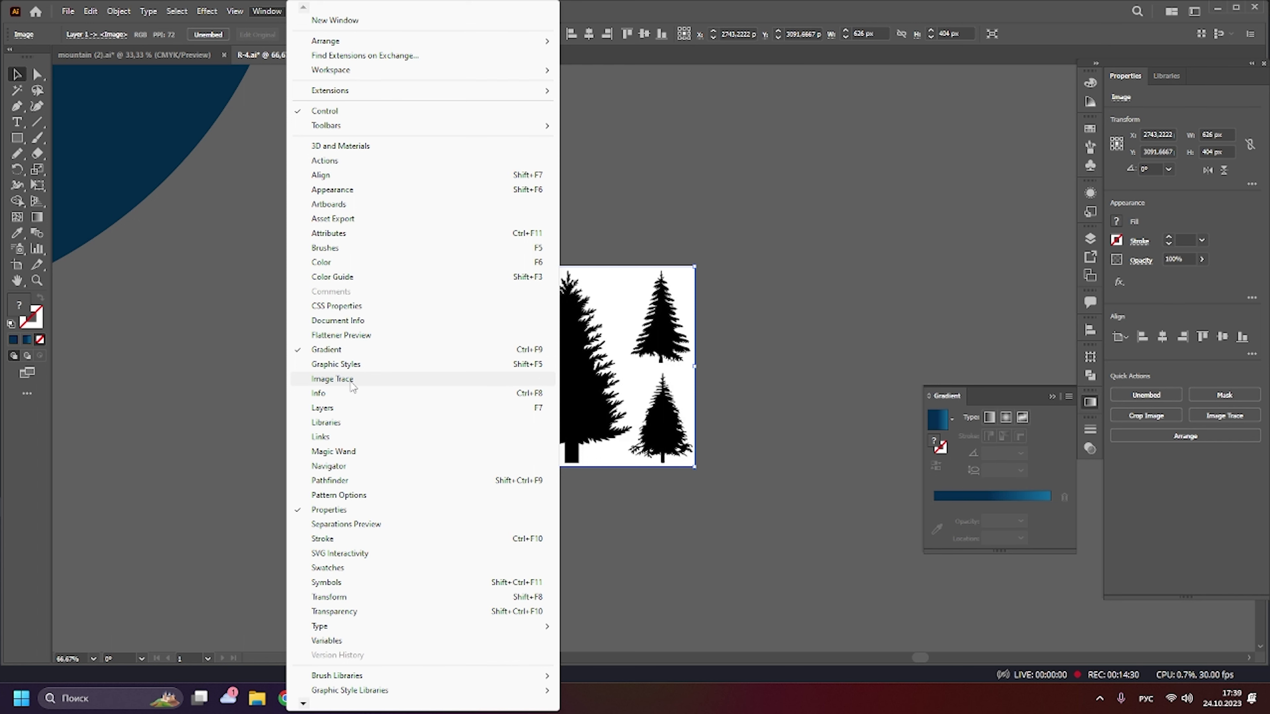
left_click(332, 379)
Move the Image Trace panel off the trees and reselect the tree image.
left_click_drag(543, 154, 903, 117)
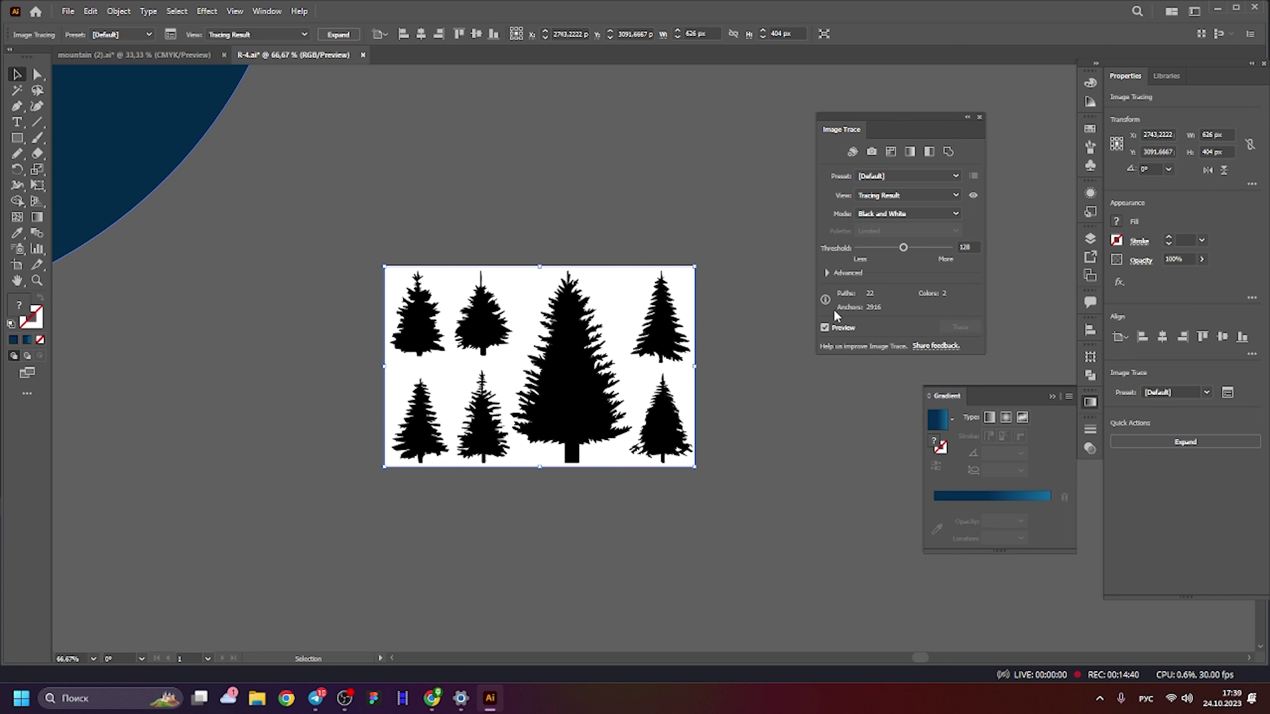
left_click(655, 215)
scroll(575, 285, "up", 1)
scroll(575, 286, "up", 1)
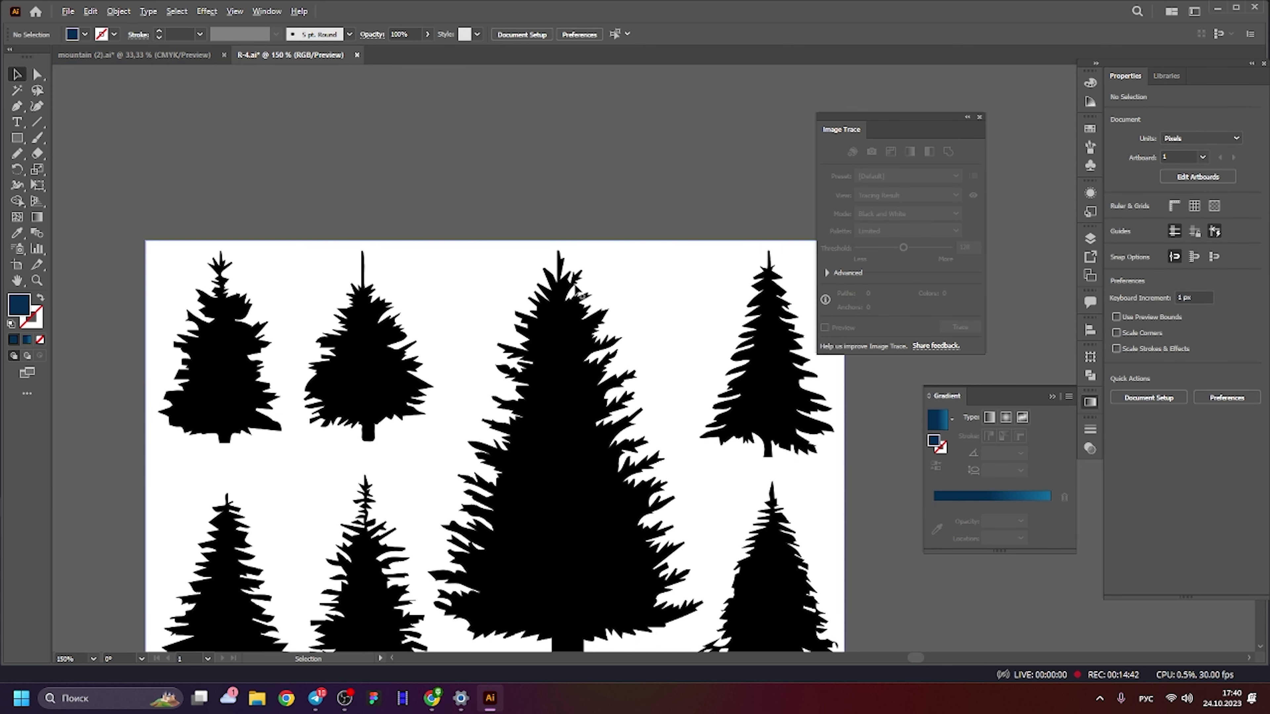
left_click(586, 288)
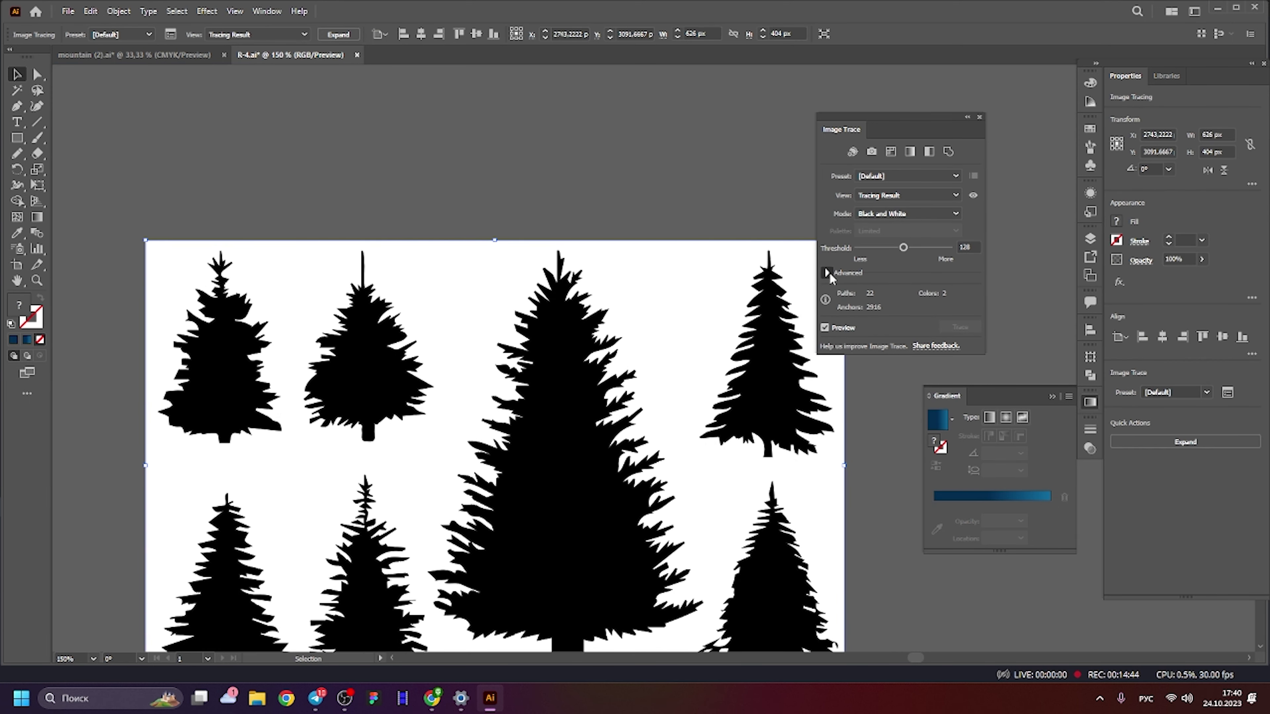
Trace with raised threshold, Paths 69%, Corners 52%, Noise 35 px, then expand to vectors.
left_click(828, 273)
mouse_move(916, 248)
left_mouse_down()
mouse_move(929, 248)
mouse_move(883, 253)
left_mouse_up()
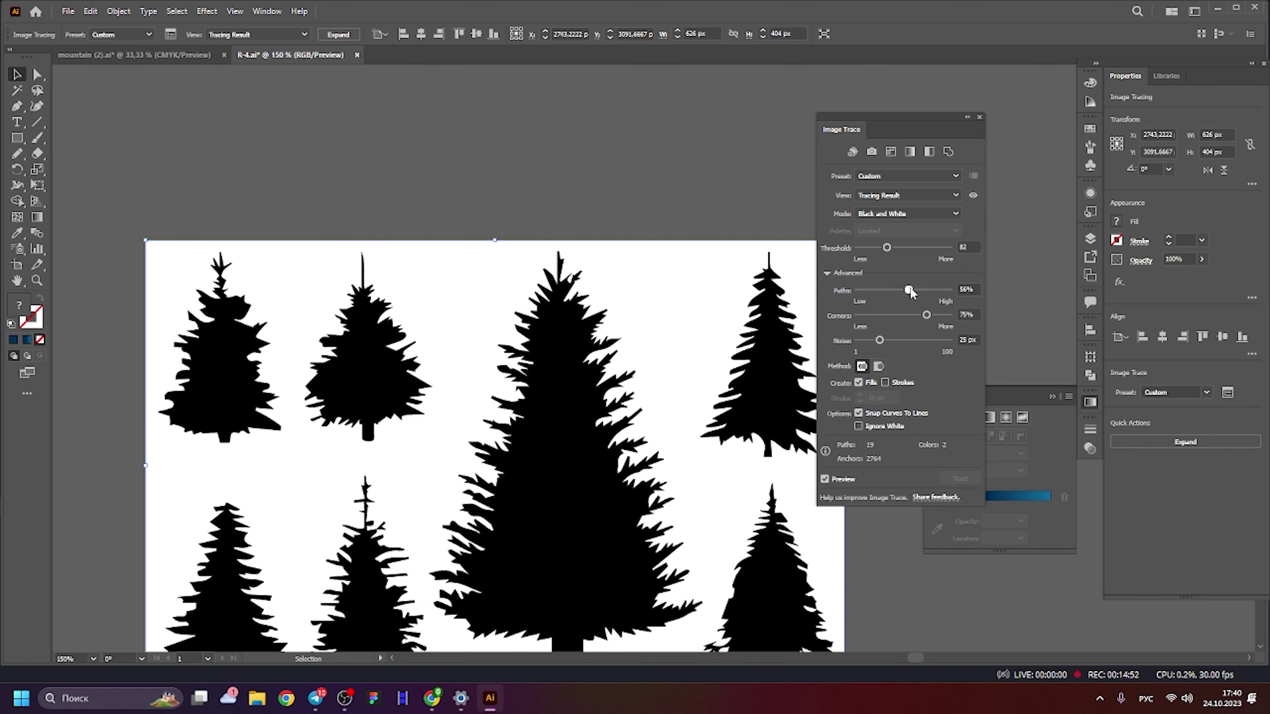
left_click_drag(908, 290, 918, 291)
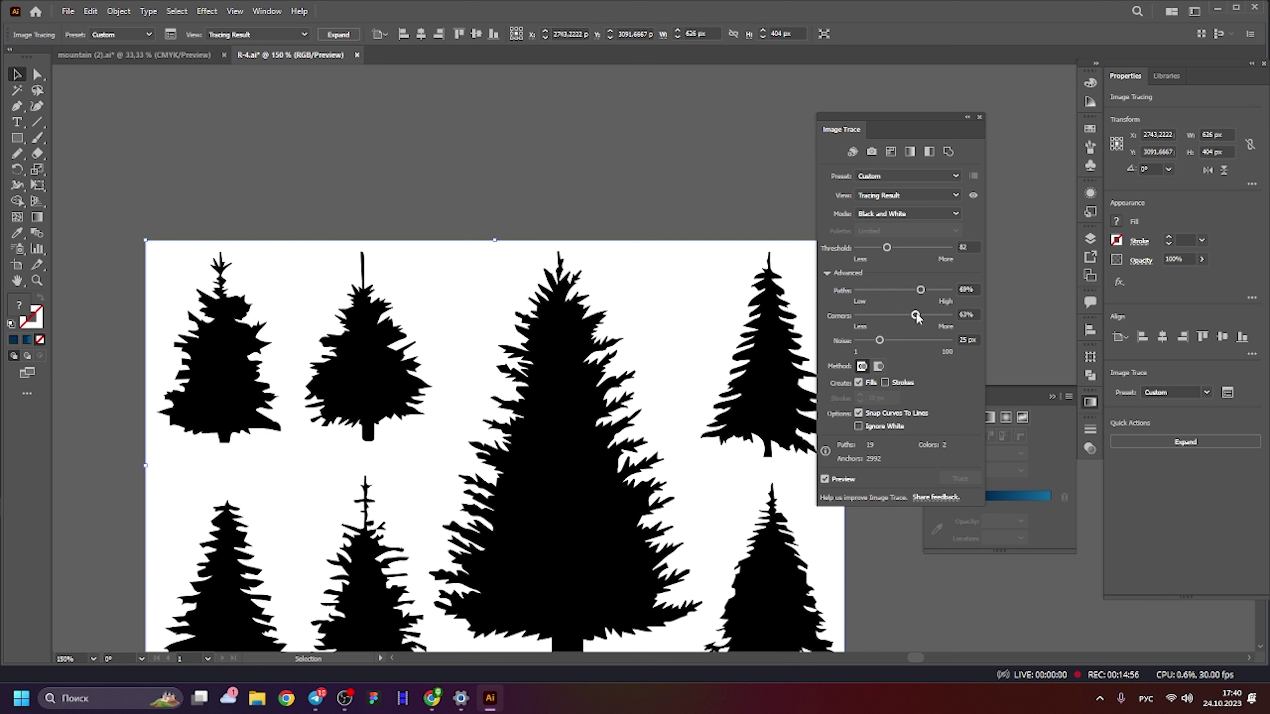
left_click_drag(916, 317, 889, 341)
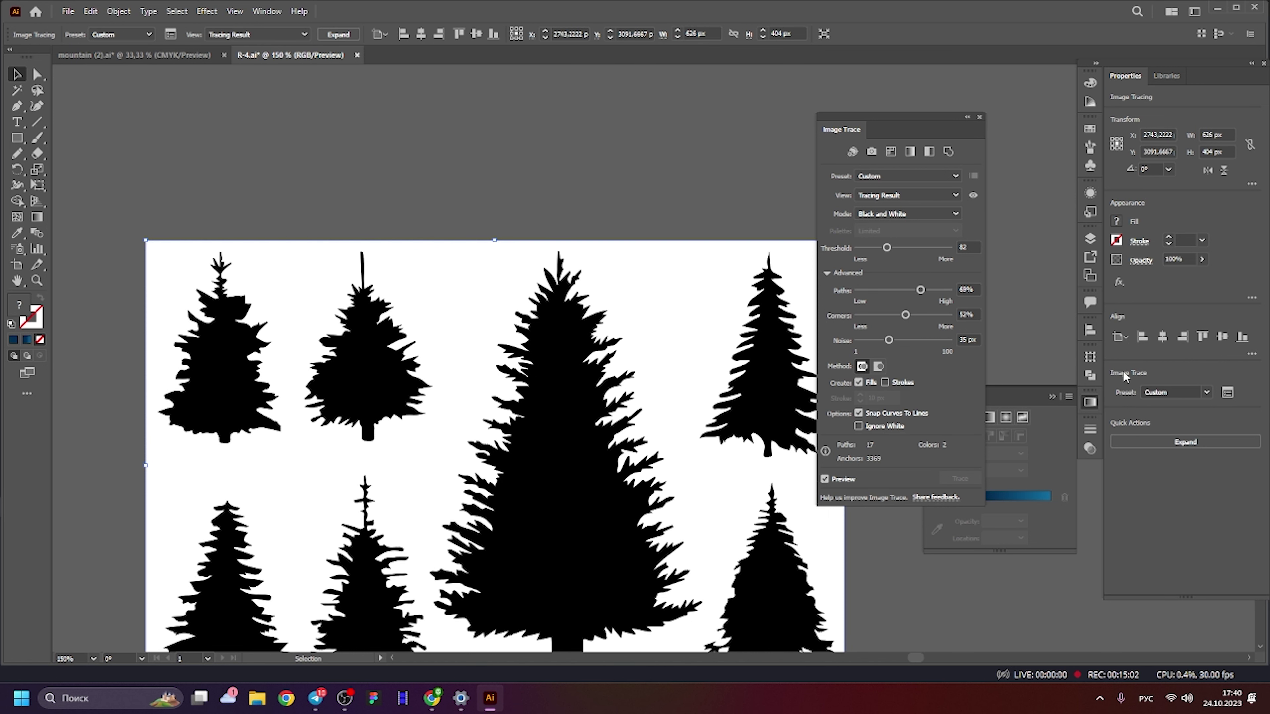
left_click(1185, 445)
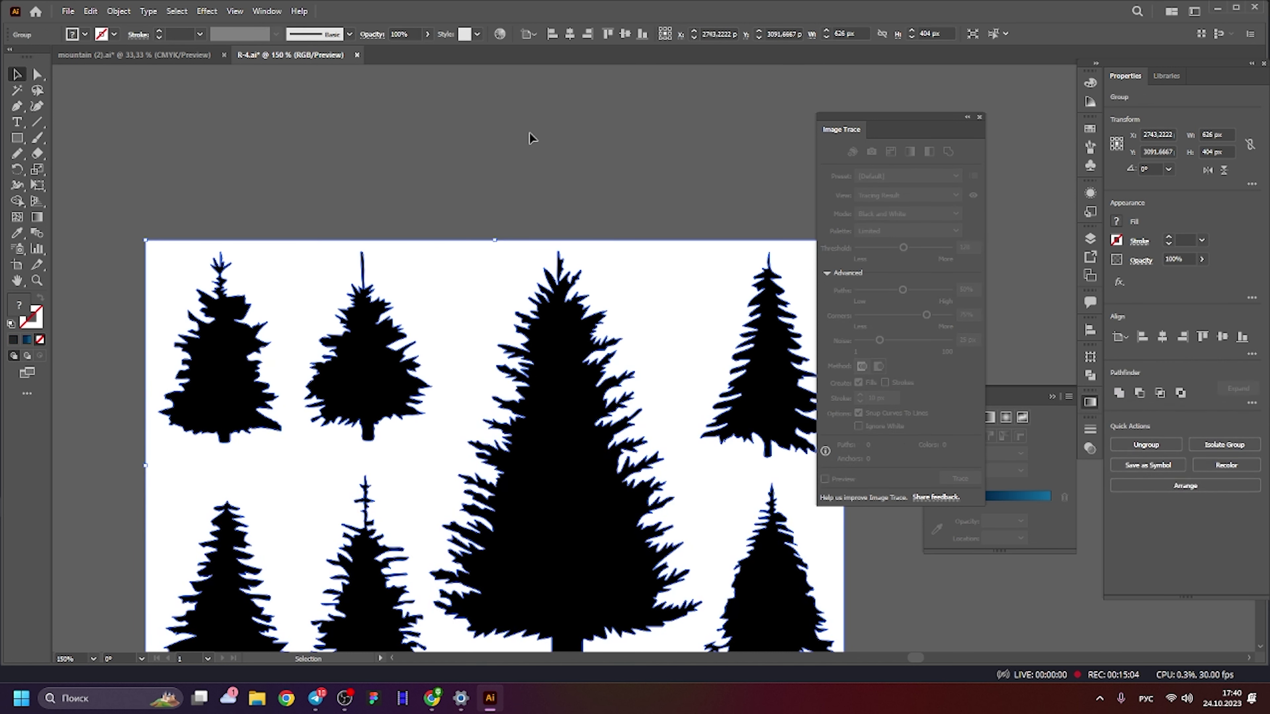
scroll(695, 248, "down", 3)
left_click(778, 184)
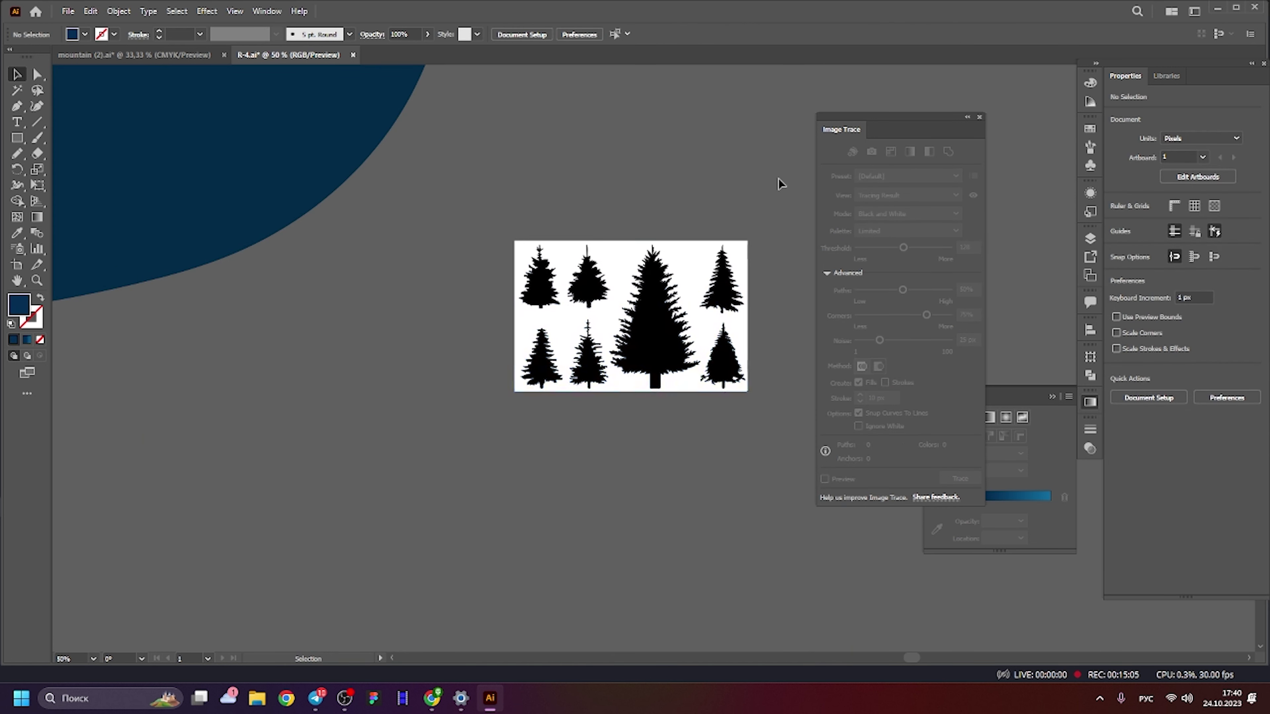
Isolate the traced tree group and delete its white background with the Magic Wand.
left_click(979, 116)
scroll(697, 236, "up", 2)
left_click(676, 266)
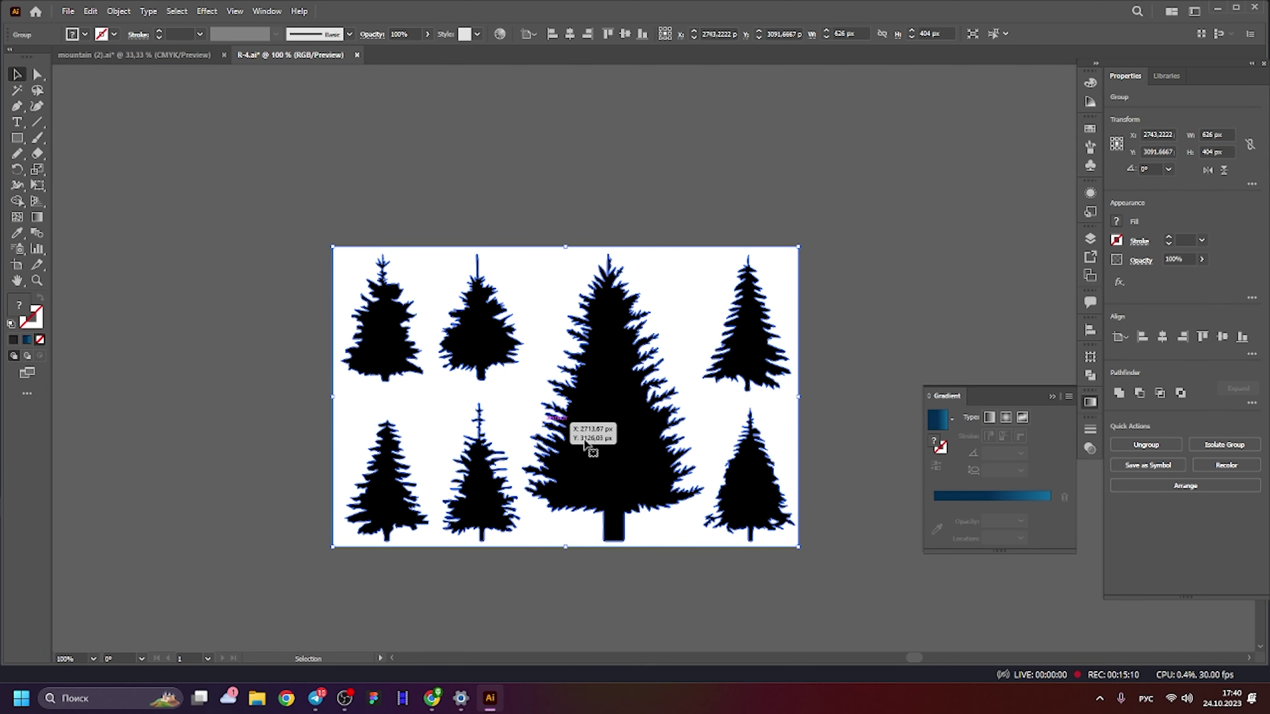
left_click(419, 162)
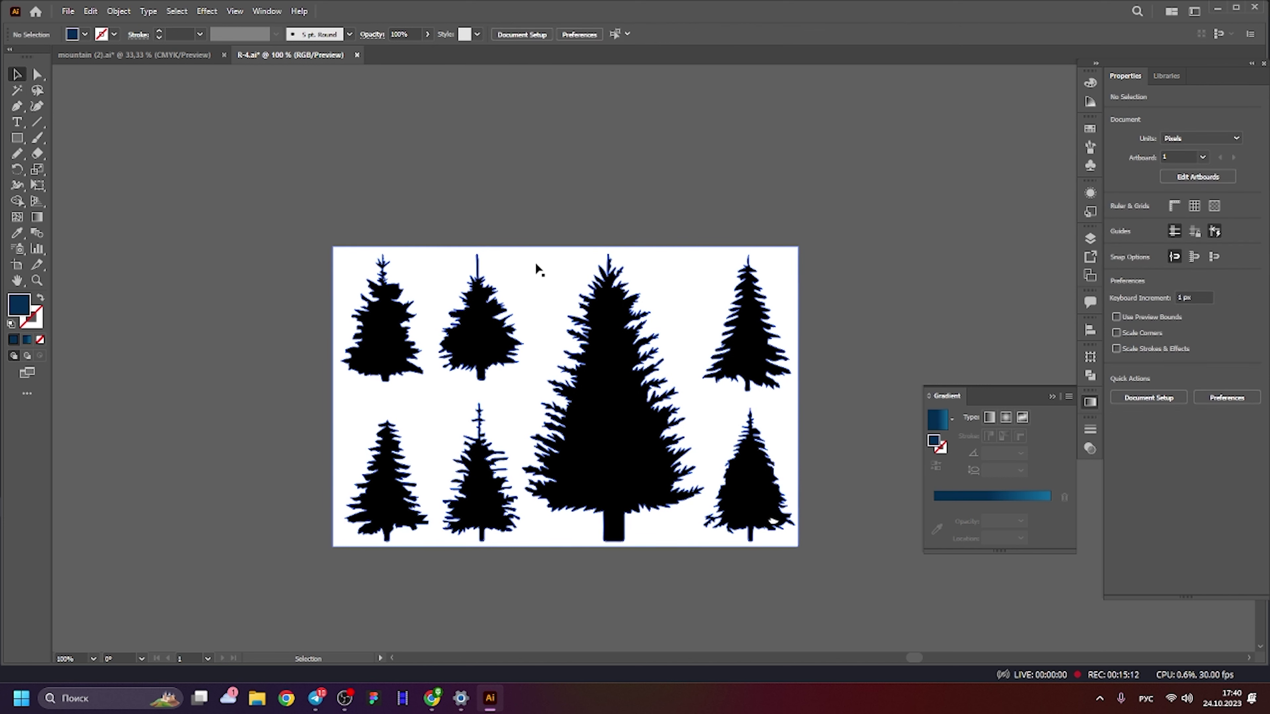
double_click(535, 265)
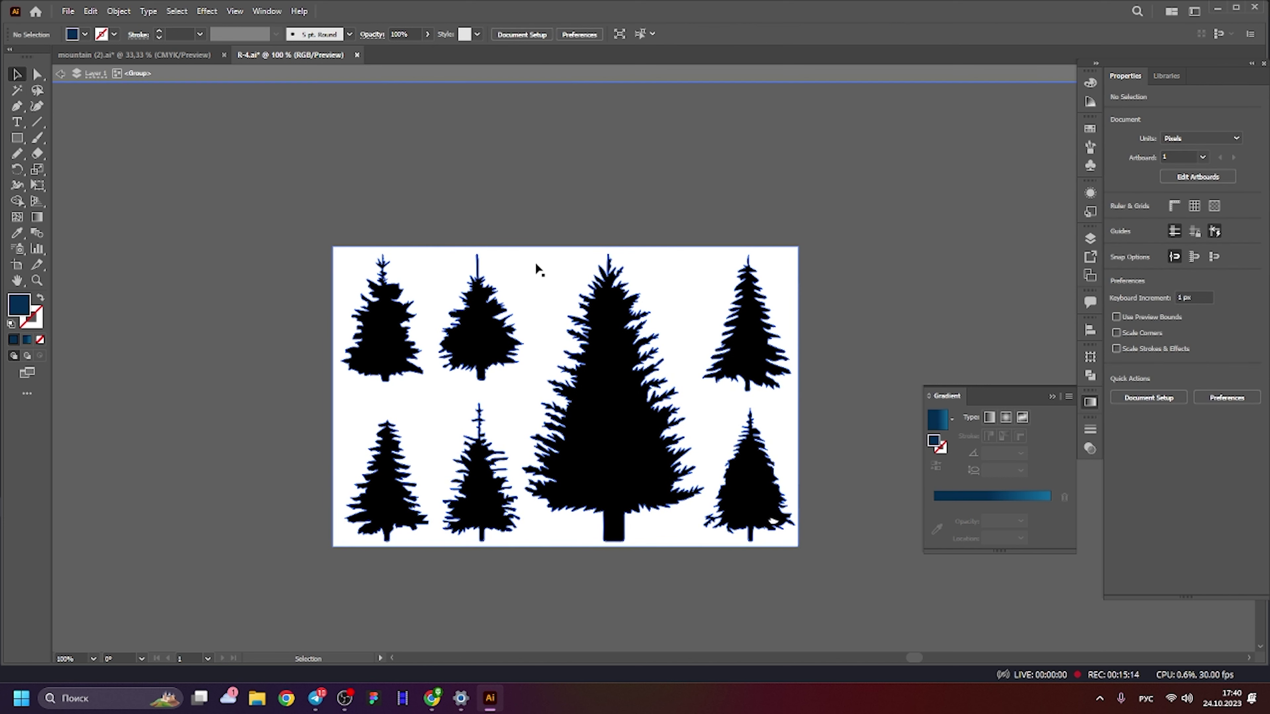
left_click(18, 93)
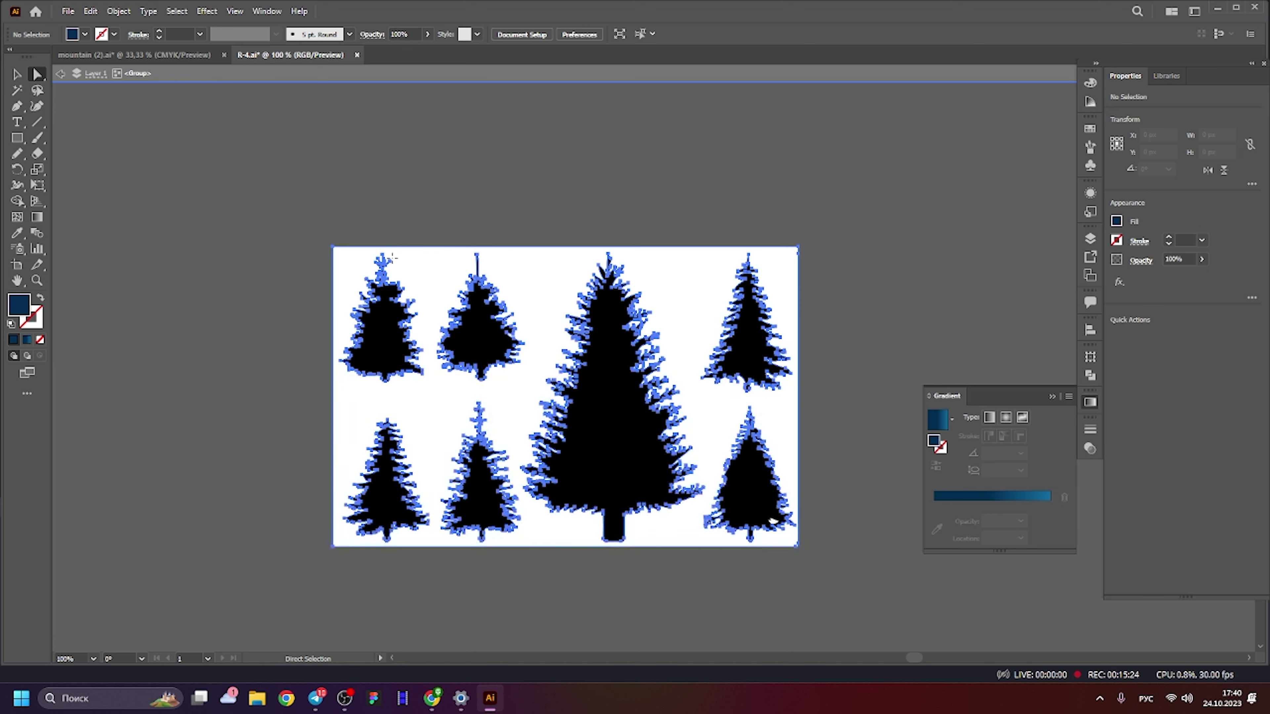
left_click(440, 320)
key("Delete")
Delete the remaining white background rectangle and return to the Selection tool.
scroll(782, 542, "up", 10)
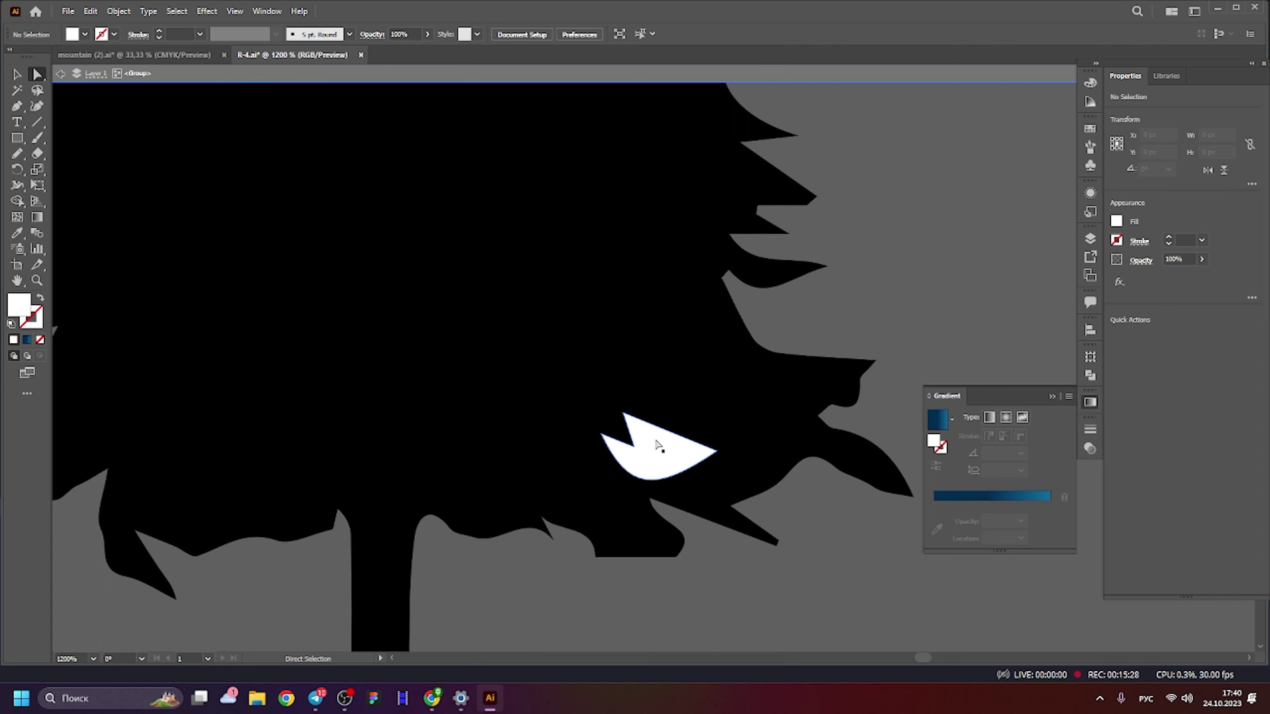
scroll(659, 445, "down", 5)
scroll(650, 435, "down", 3)
scroll(644, 430, "down", 2)
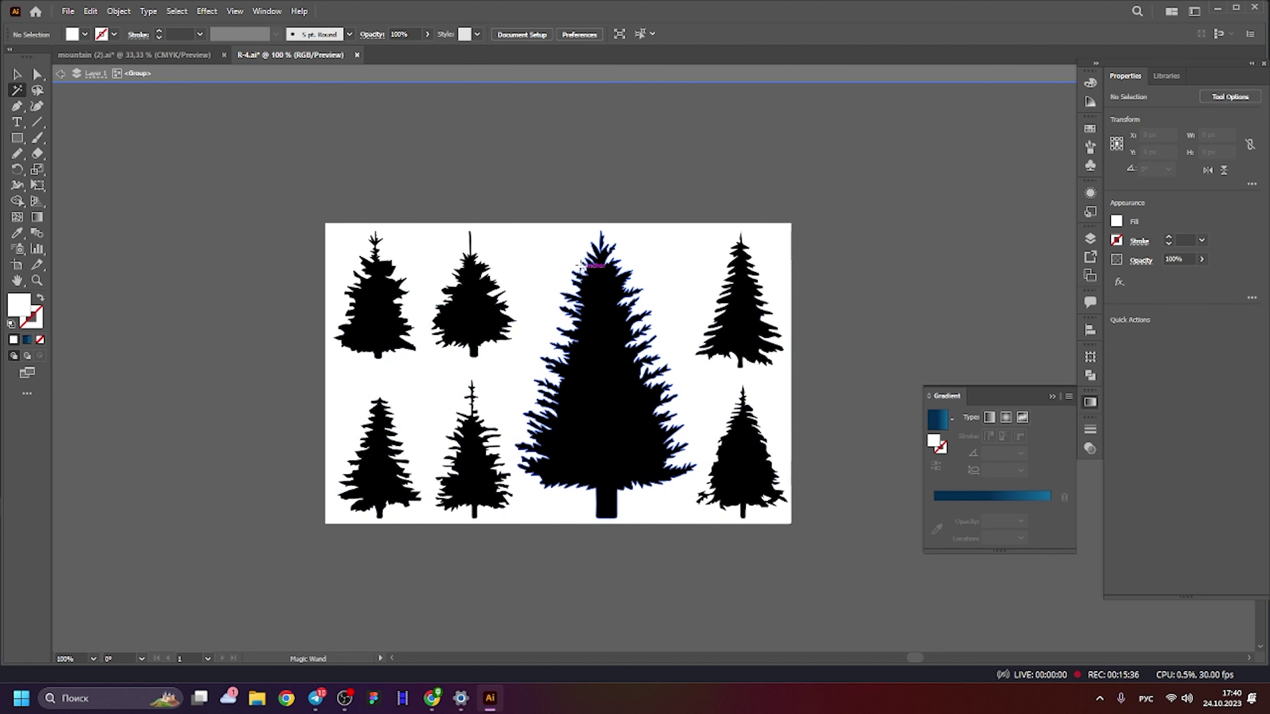
left_click(544, 246)
key("Delete")
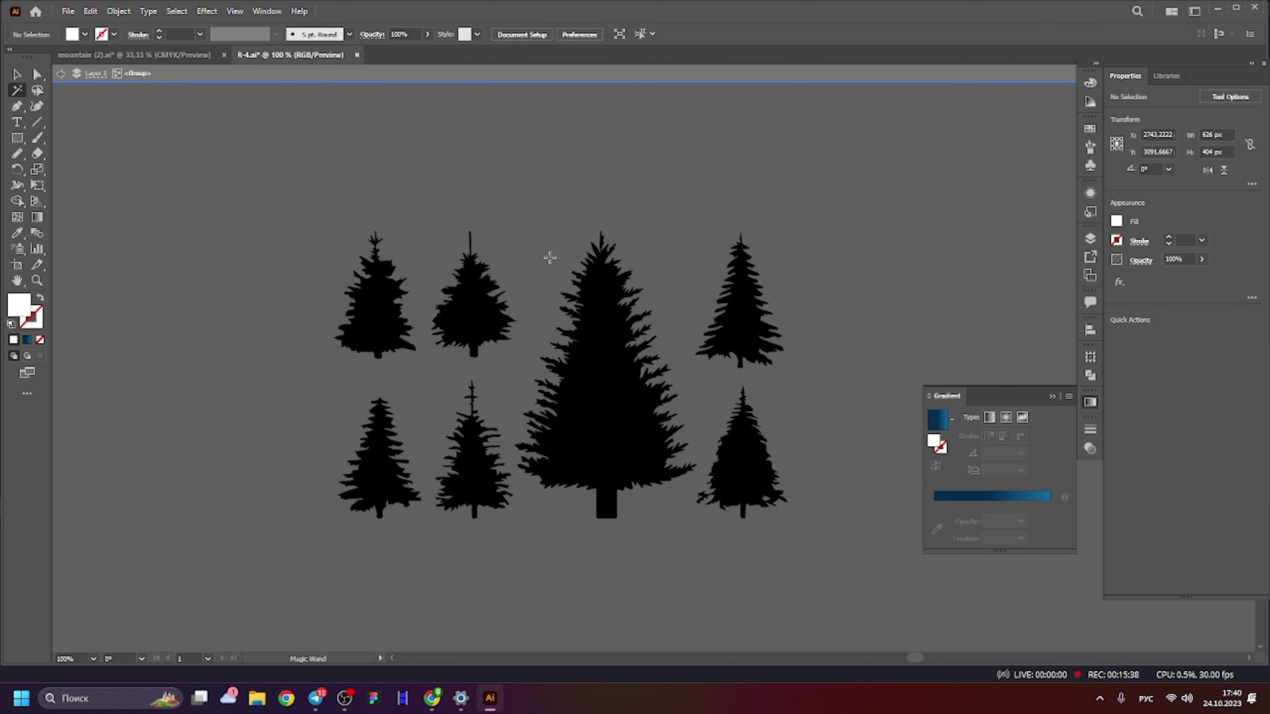
left_click(16, 75)
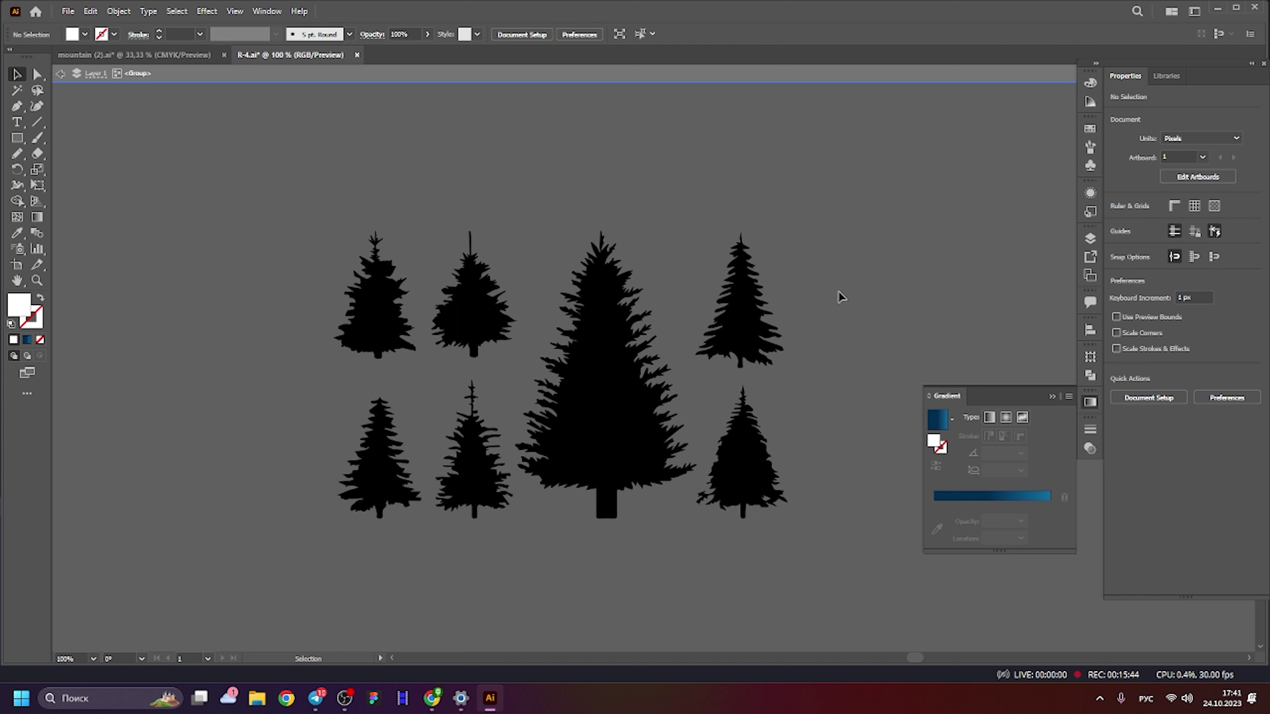
Try selecting the large central and small lower-left trees, then clear the selection.
left_click(618, 377)
key("a")
key("v")
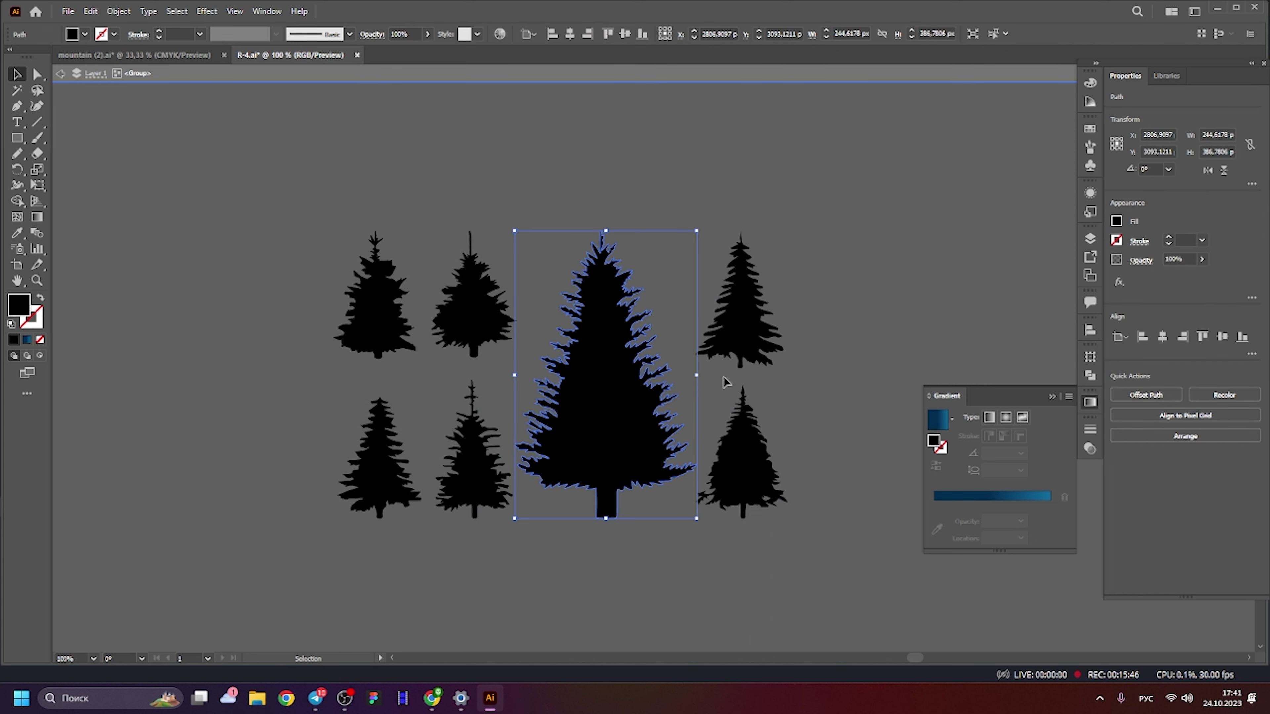
left_click(757, 337, "shift")
left_click(743, 320, "shift")
left_click(383, 440, "shift")
left_click(802, 259)
scroll(755, 405, "down", 4)
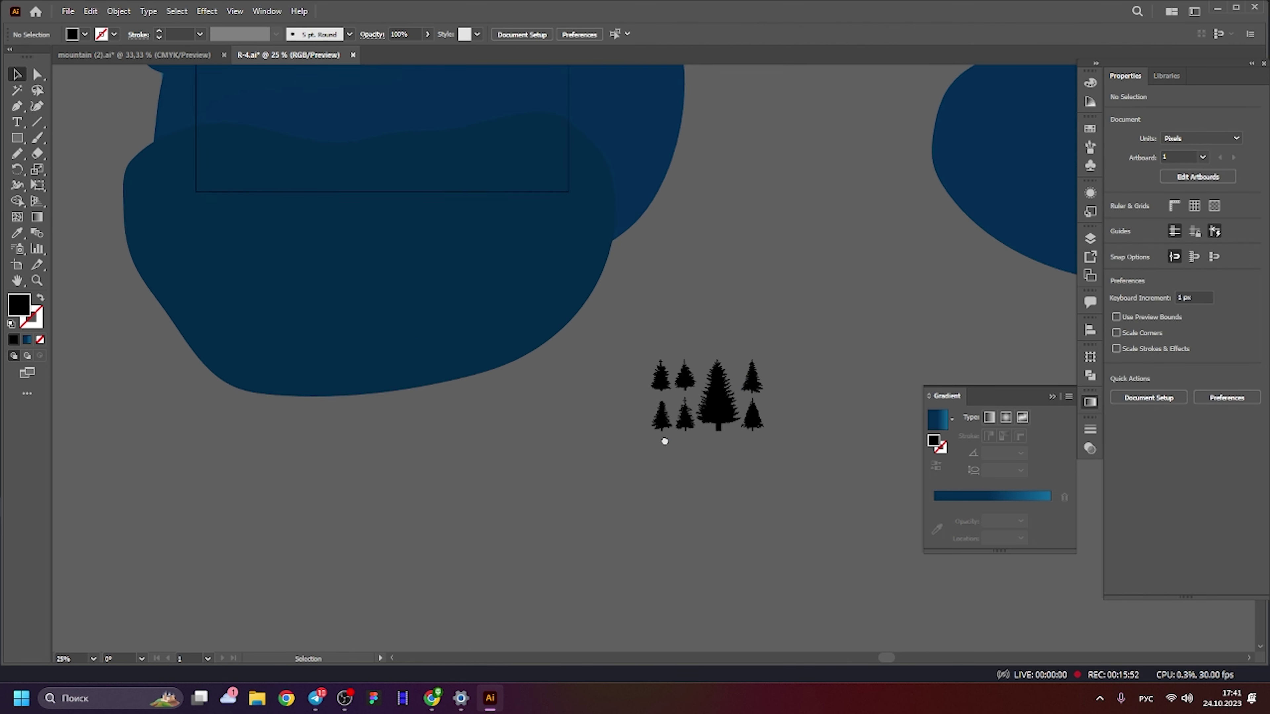
scroll(709, 425, "up", 2)
scroll(739, 385, "up", 1)
scroll(742, 386, "up", 1)
Inside the tree group, select the big central and small lower-left trees and copy them.
left_click(717, 389)
double_click(717, 375)
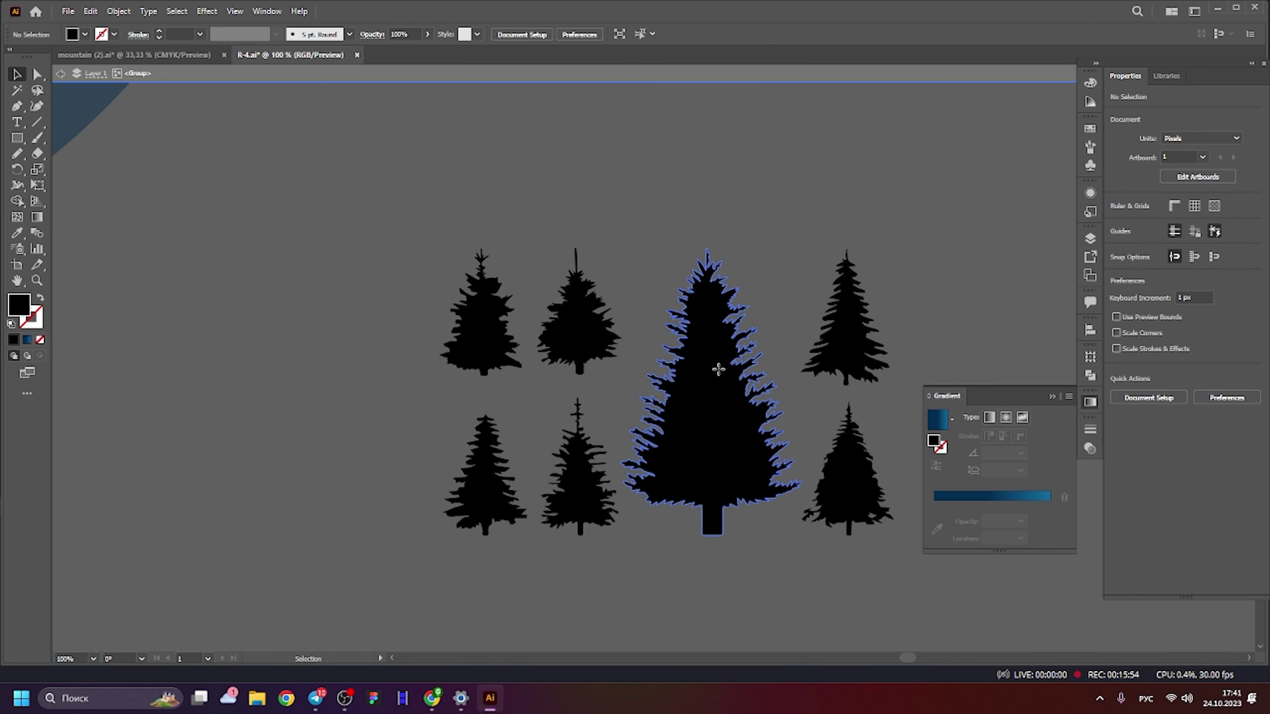
left_click(717, 369)
left_click(492, 476, "shift")
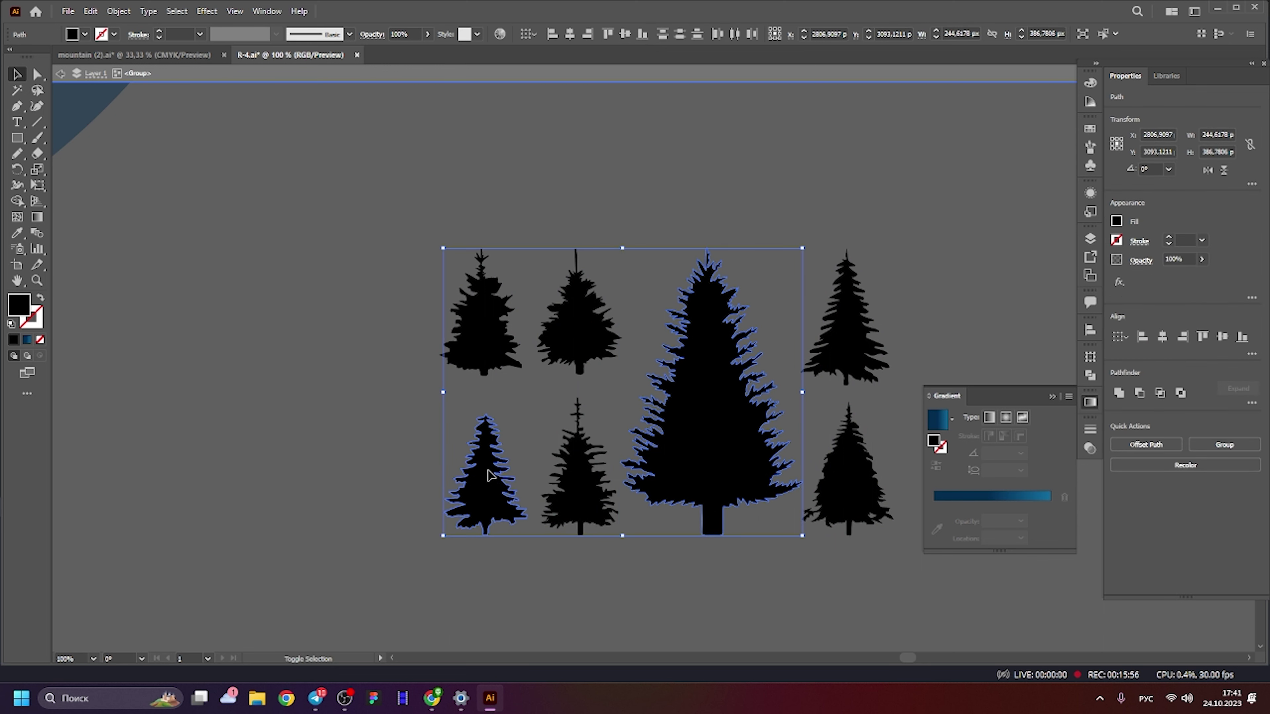
left_click_drag(678, 453, 705, 328)
key("ctrl+z")
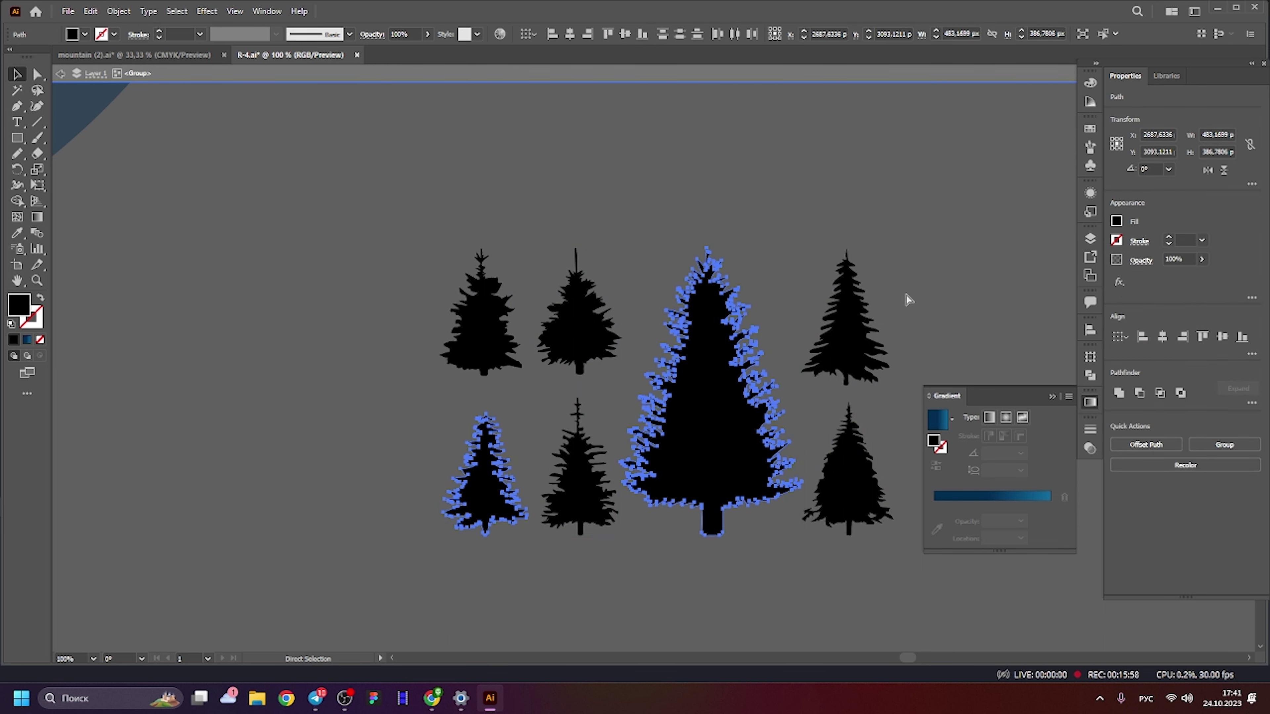
left_click(801, 229)
Paste the two trees, enlarge them, and scale the small tree down beside the big one.
scroll(701, 345, "down", 3)
scroll(689, 440, "up", 5)
scroll(629, 310, "left", 3)
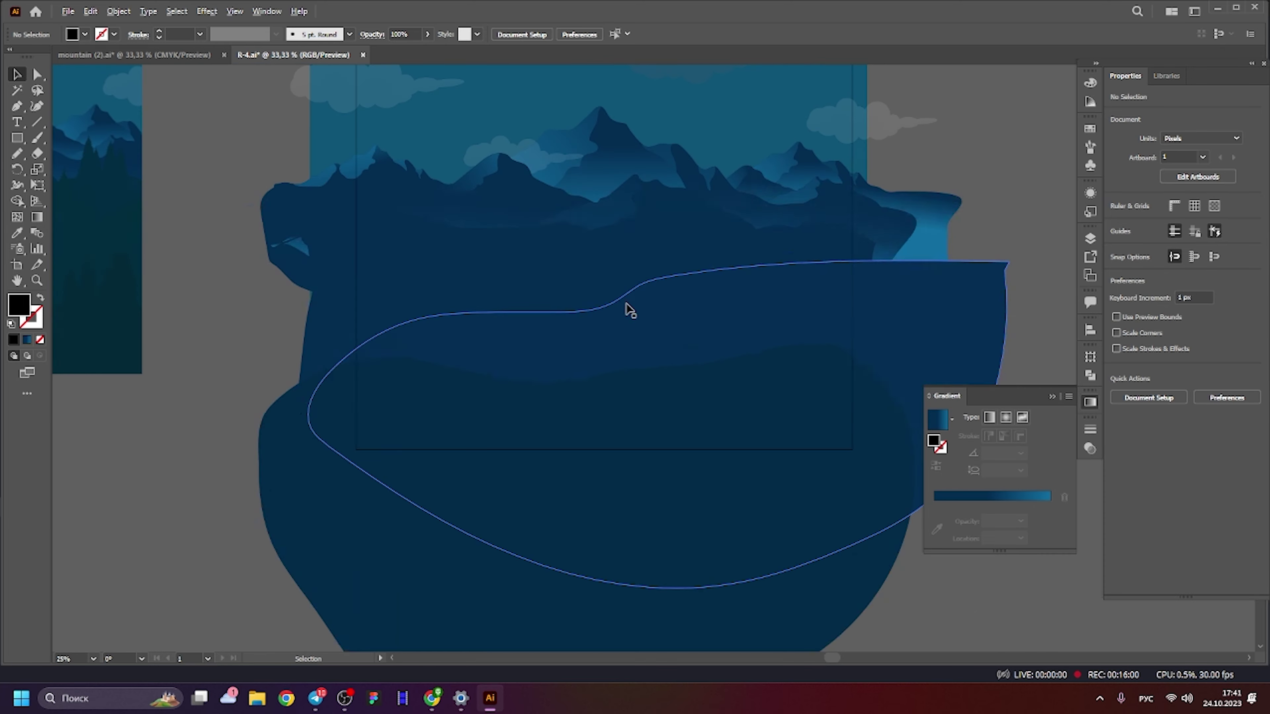
key("ctrl+v")
left_click_drag(717, 408, 766, 453)
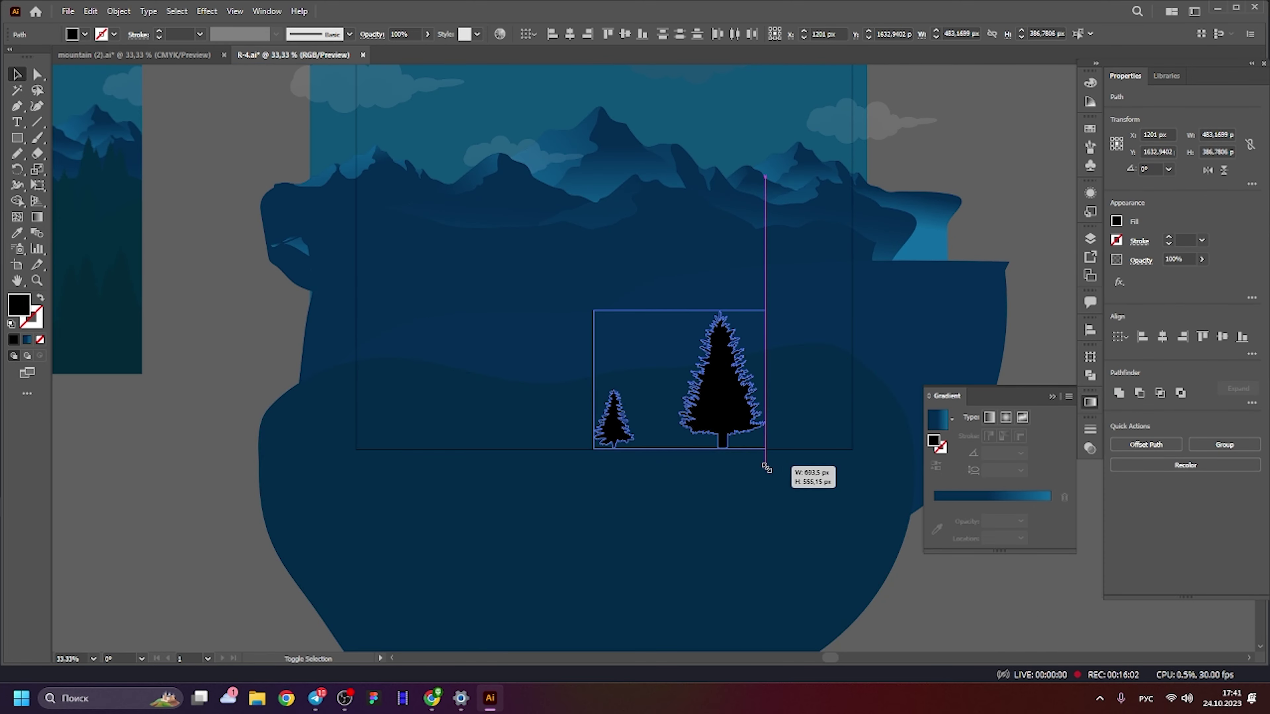
scroll(766, 453, "down", 2)
scroll(770, 446, "right", 3)
scroll(789, 446, "up", 1)
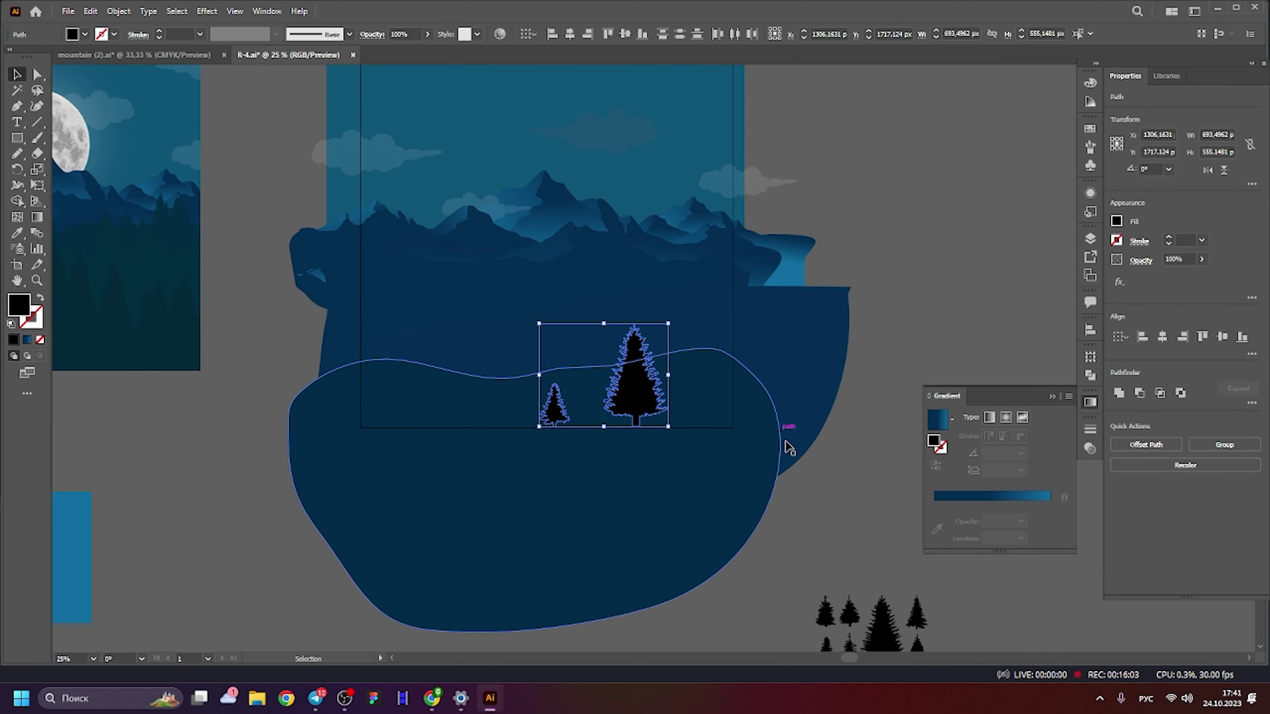
left_click(799, 499)
mouse_move(559, 425)
left_mouse_down()
mouse_move(606, 409)
mouse_move(601, 445)
mouse_move(594, 376)
mouse_move(606, 378)
mouse_move(955, 633)
mouse_move(647, 383)
mouse_move(608, 379)
left_mouse_up()
scroll(599, 415, "up", 2)
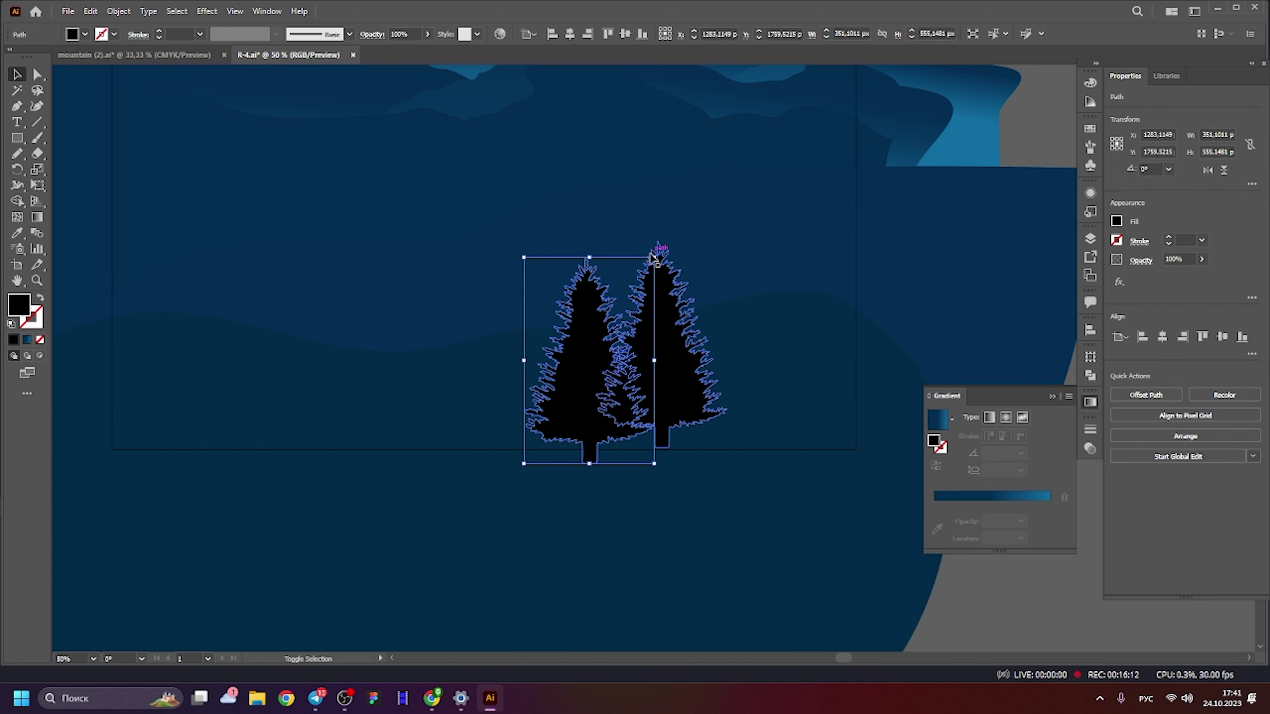
left_click_drag(653, 263, 613, 321)
left_click_drag(567, 385, 595, 377)
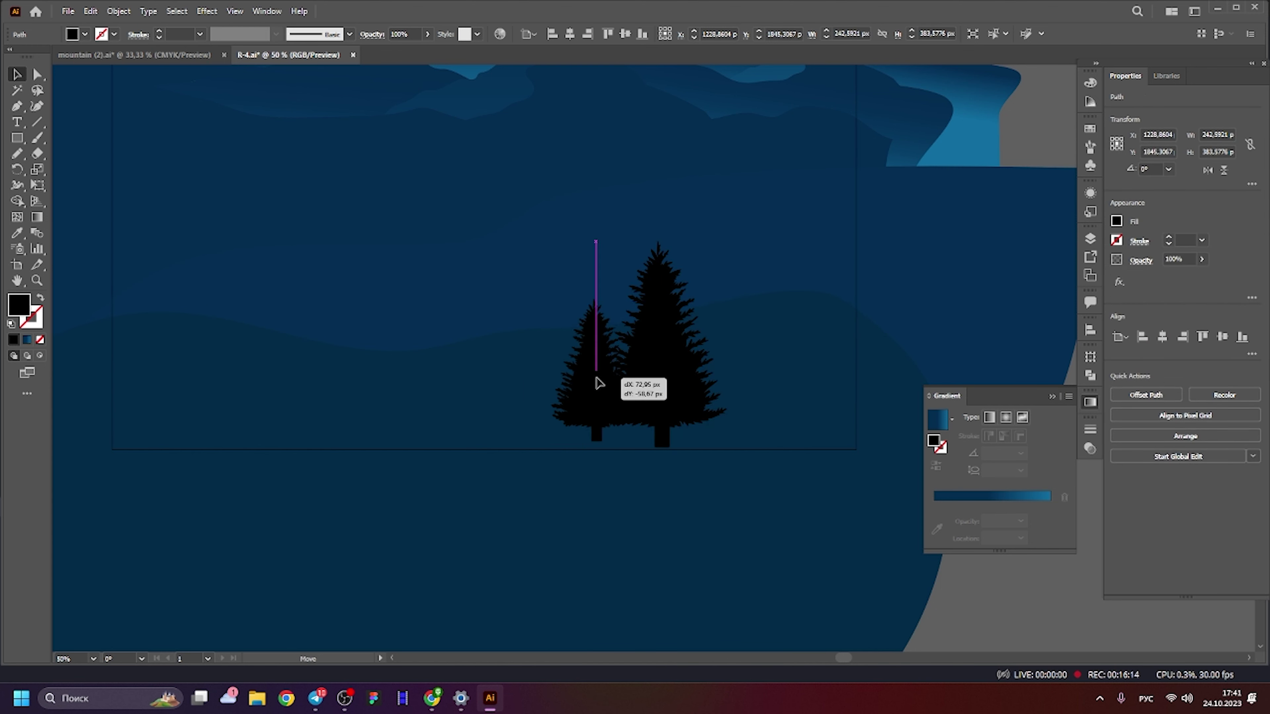
Move the tree pair onto the moonlit mountain artwork, narrowing and positioning it.
key("ctrl+minus")
key("ctrl+minus")
key("ctrl+minus")
key("ctrl+plus")
key("ctrl+plus")
key("ctrl+plus")
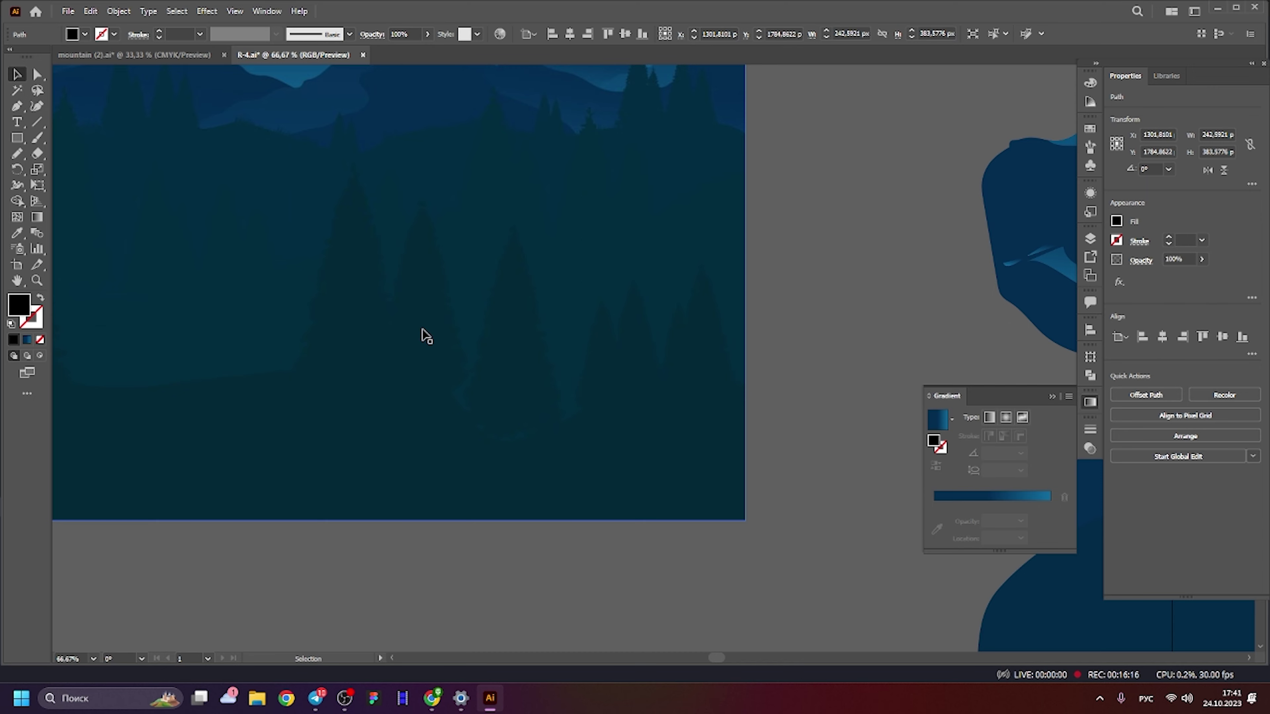
key("ctrl+minus")
key("ctrl+minus")
left_click(952, 343, "shift")
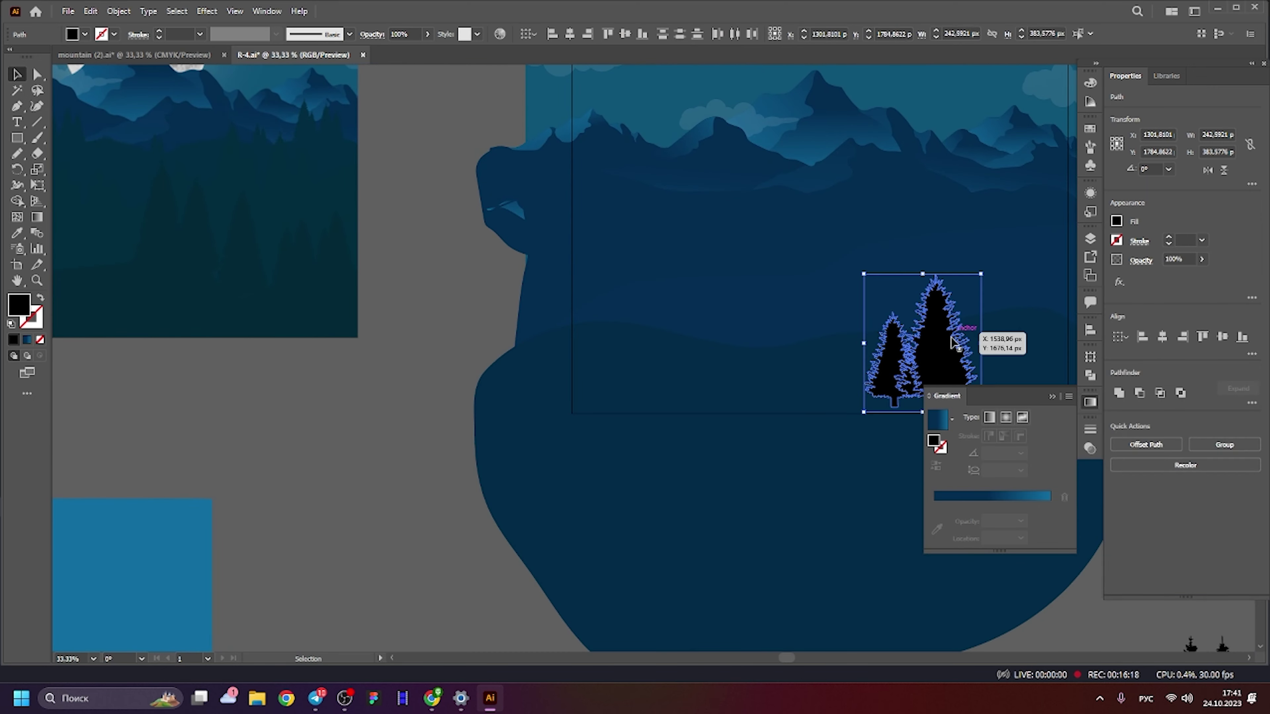
left_click_drag(952, 343, 553, 278)
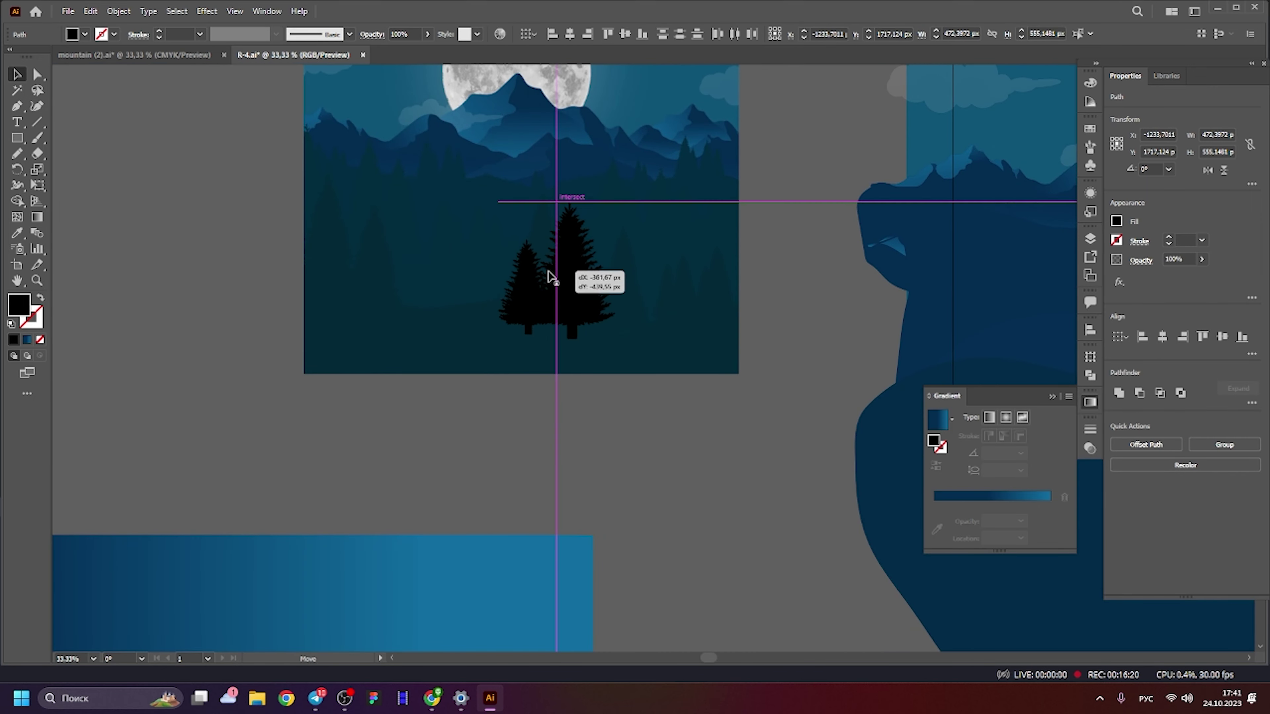
key("ctrl+plus")
key("ctrl+plus")
key("ctrl+plus")
left_click_drag(735, 267, 706, 268)
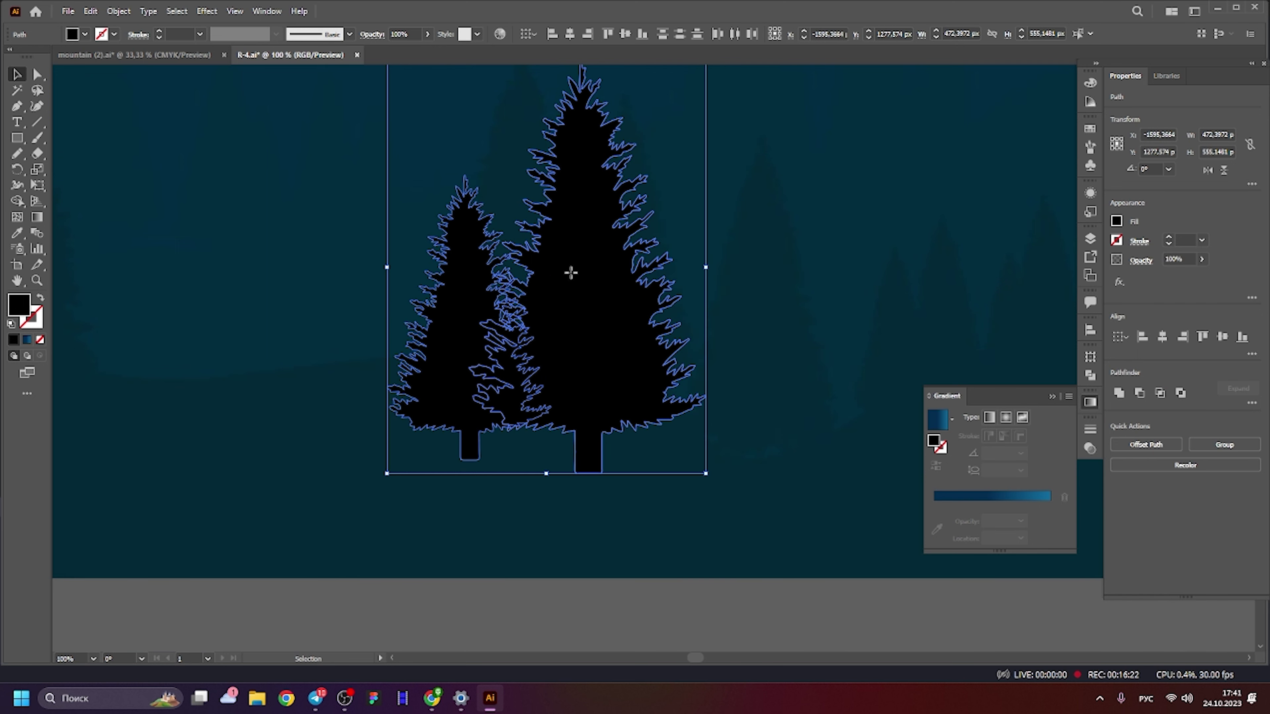
left_click_drag(570, 272, 605, 263)
key("ctrl+minus")
Stretch the left tree taller and add a smaller third tree on the right.
left_click(646, 405)
left_click(546, 300)
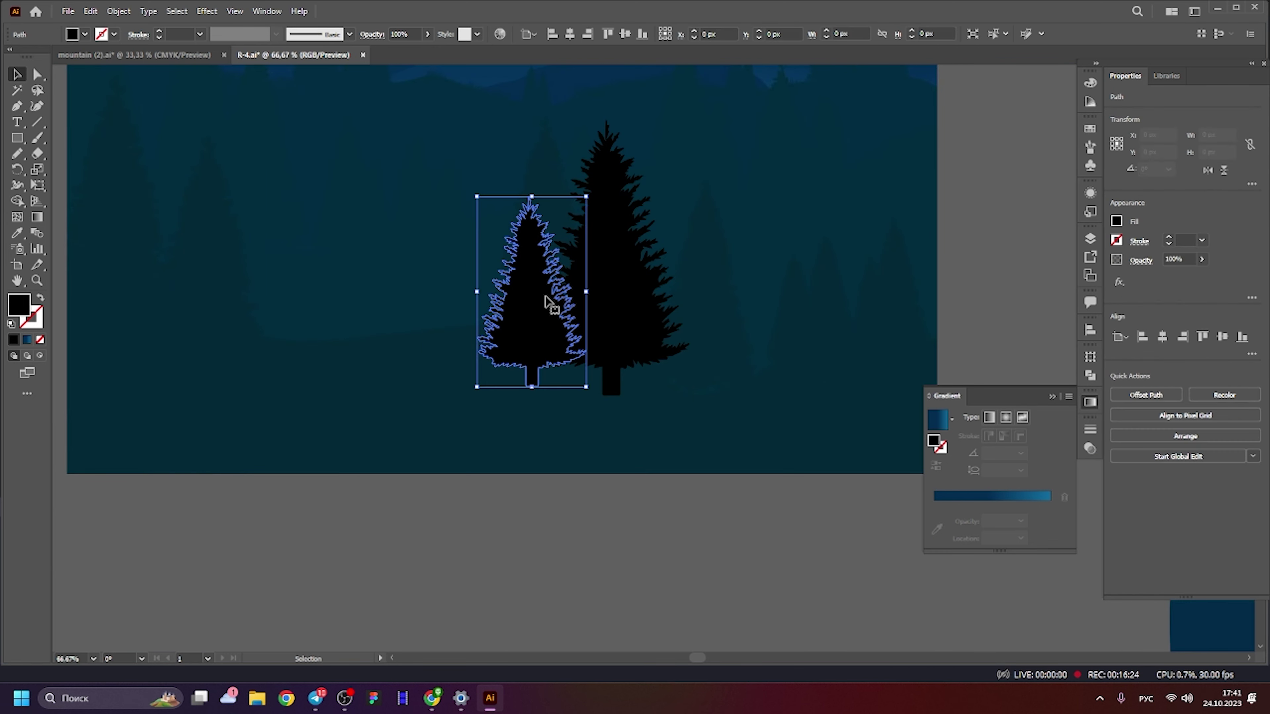
left_click_drag(531, 196, 531, 159)
left_click_drag(548, 234, 703, 298)
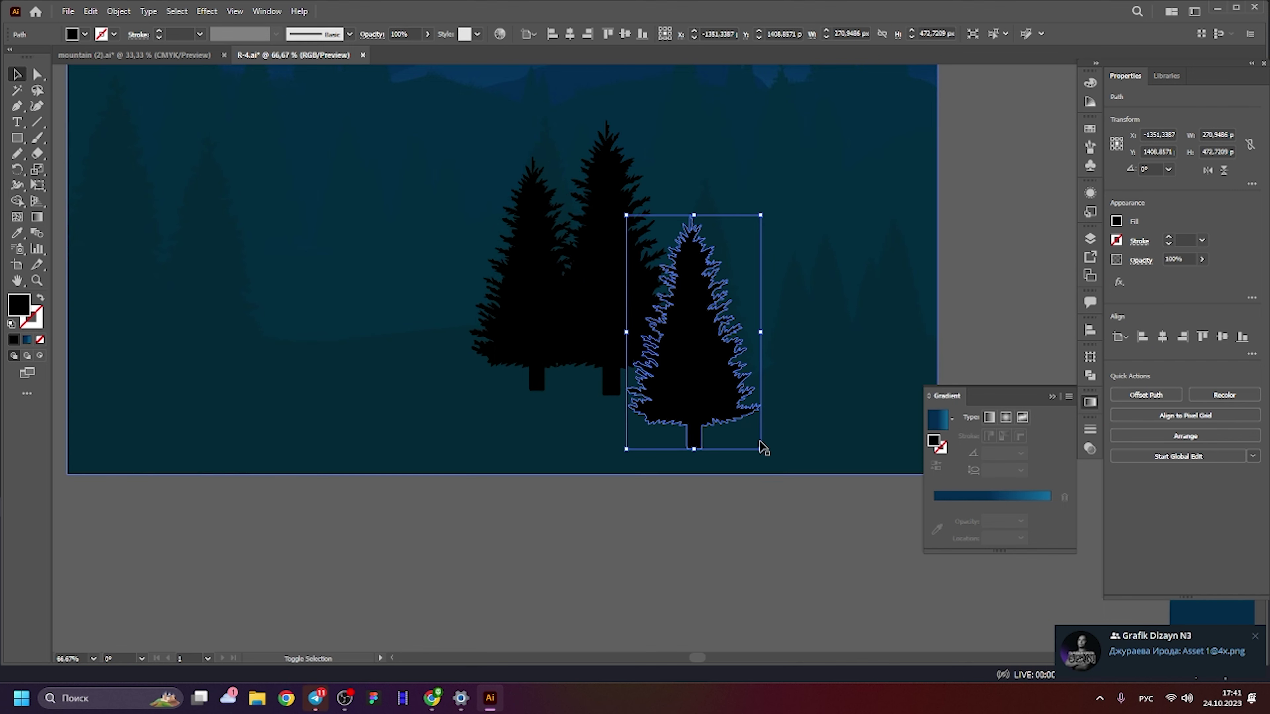
left_click_drag(760, 449, 741, 415)
left_click_drag(693, 339, 685, 336)
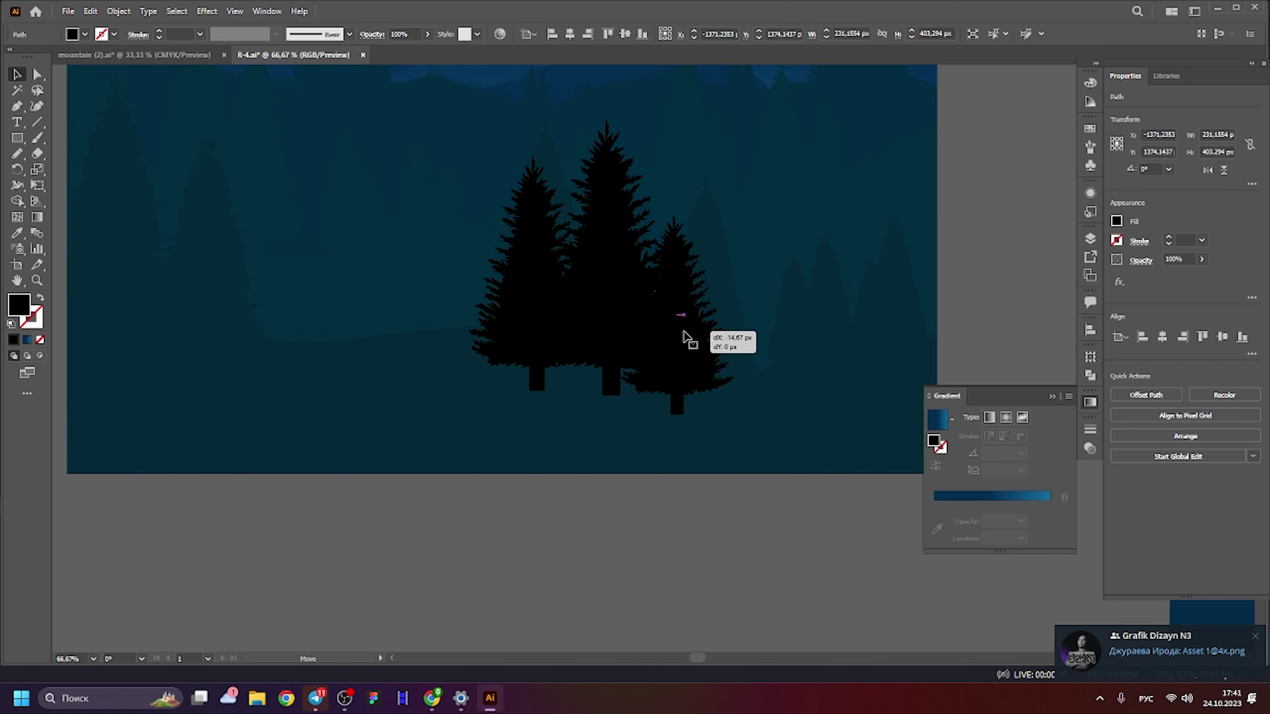
Reposition the three-tree cluster and move the dark hill shape downward.
left_click(607, 210, "shift")
key("ctrl+minus")
key("ctrl+minus")
key("ctrl+minus")
left_click_drag(580, 320, 400, 365)
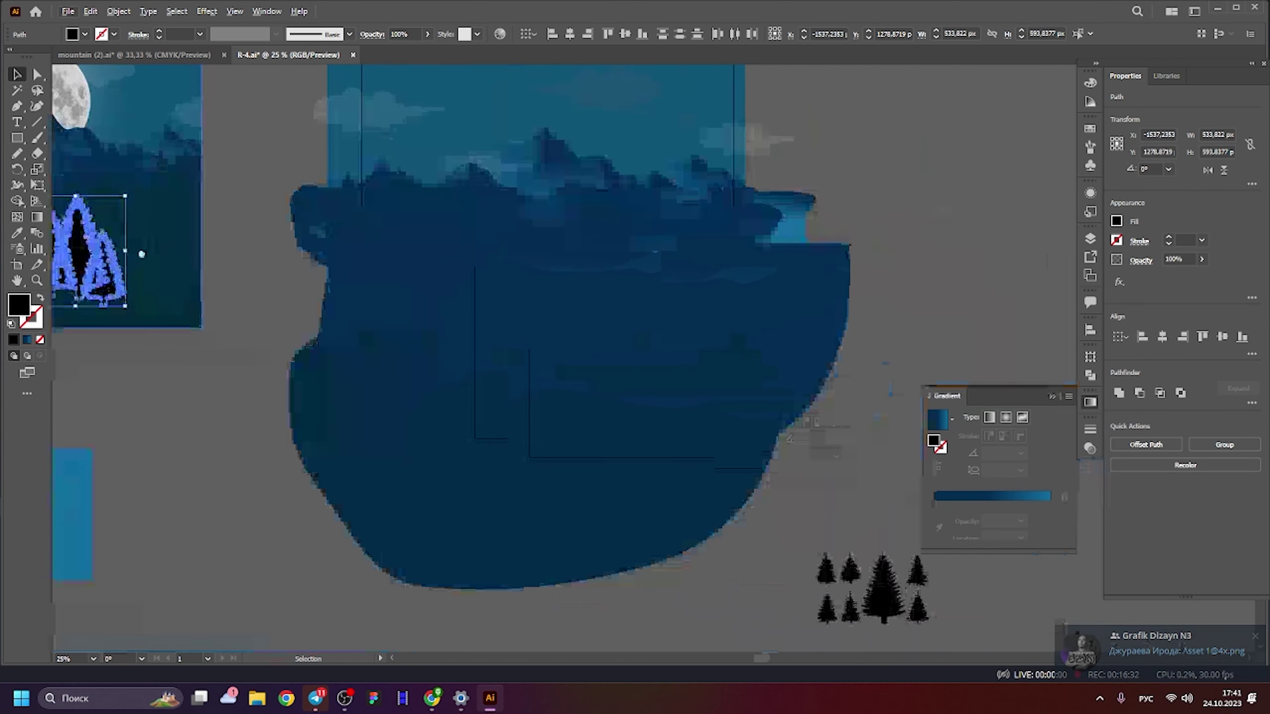
left_click_drag(692, 362, 652, 519)
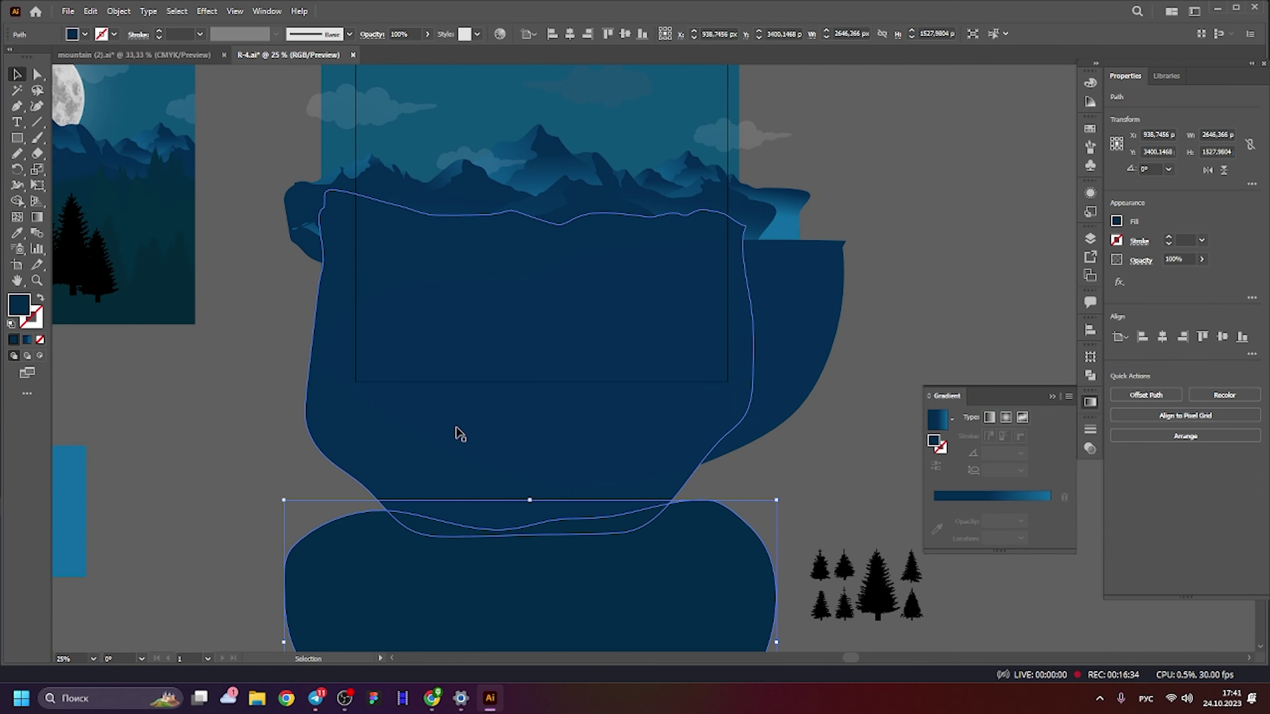
Move the tree cluster back and recolour it with the sampled dark blue.
scroll(460, 435, "left", 5)
scroll(460, 434, "up", 1)
left_click_drag(395, 282, 385, 289)
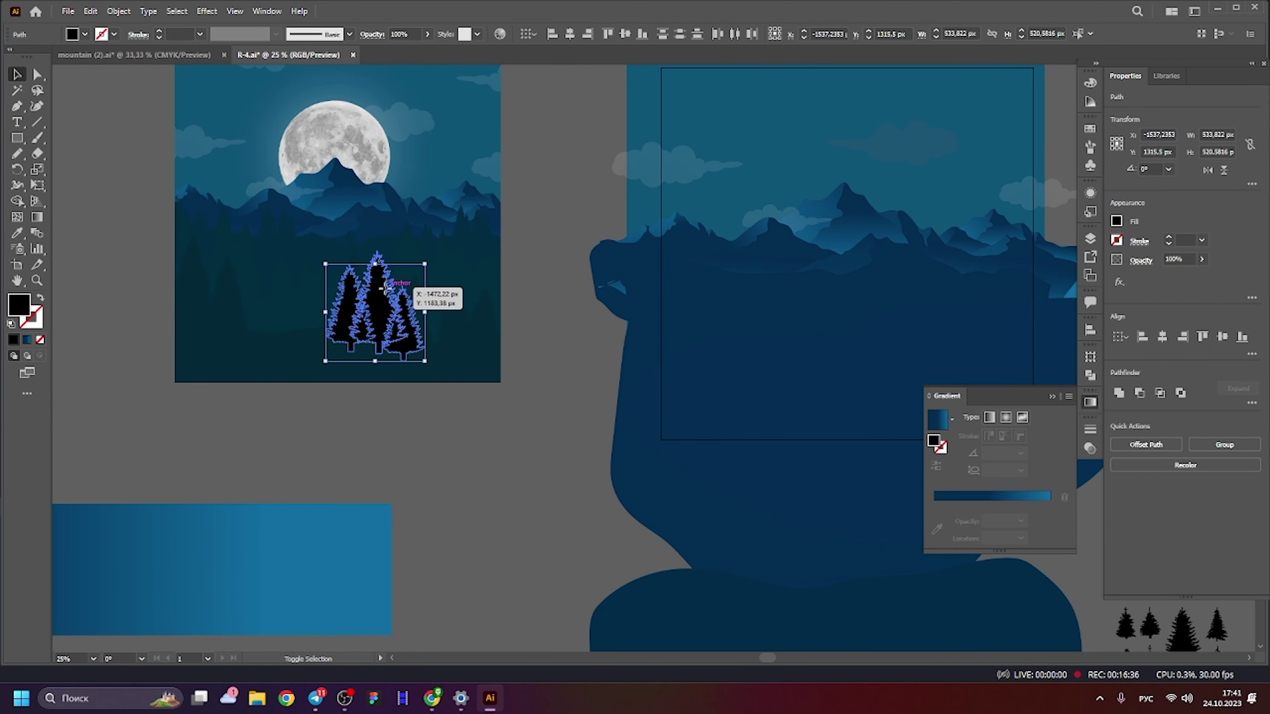
key("i")
left_click(207, 195)
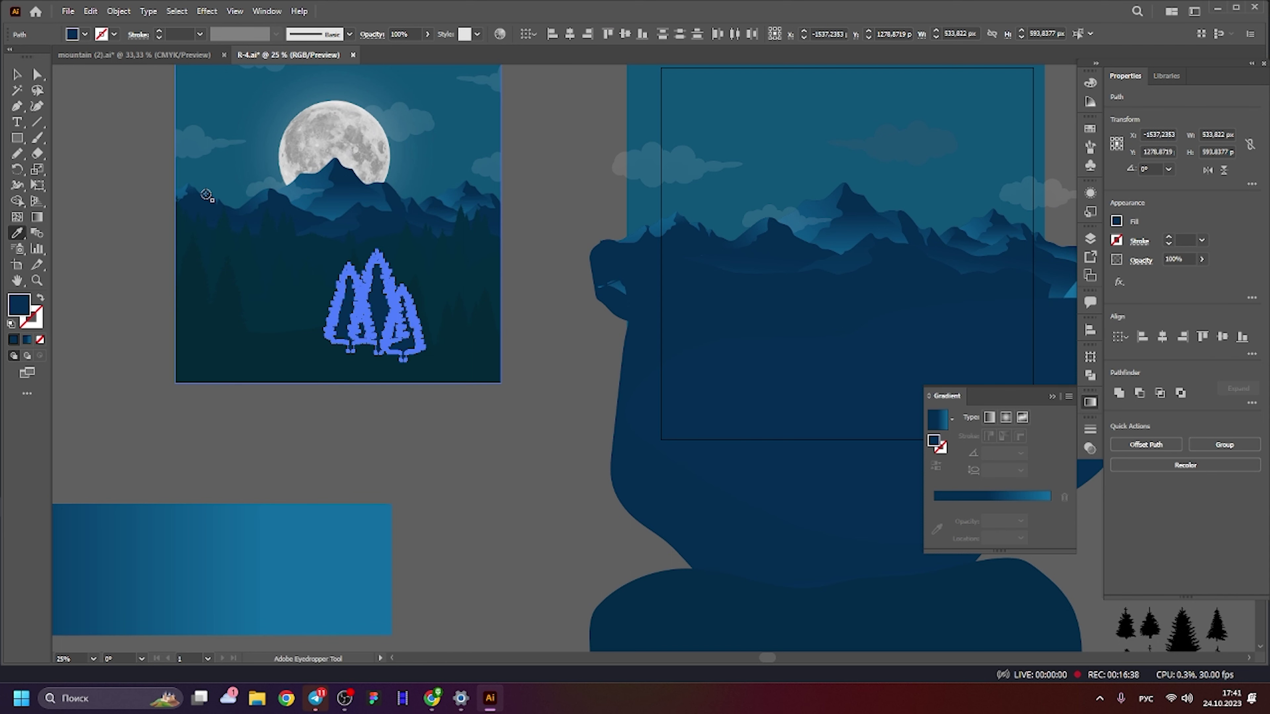
Move the blue tree group onto the large hill.
key("v")
scroll(626, 312, "right", 5)
scroll(626, 313, "down", 1)
left_click_drag(165, 292, 820, 330)
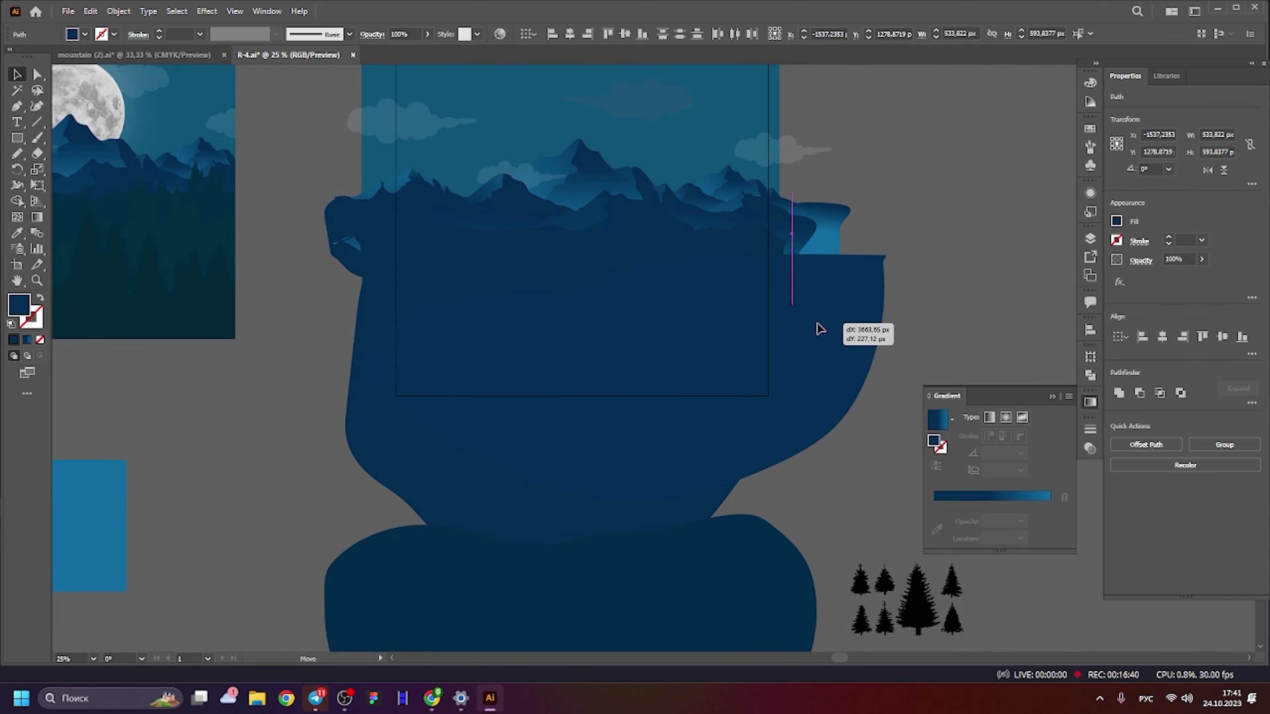
scroll(829, 300, "up", 2)
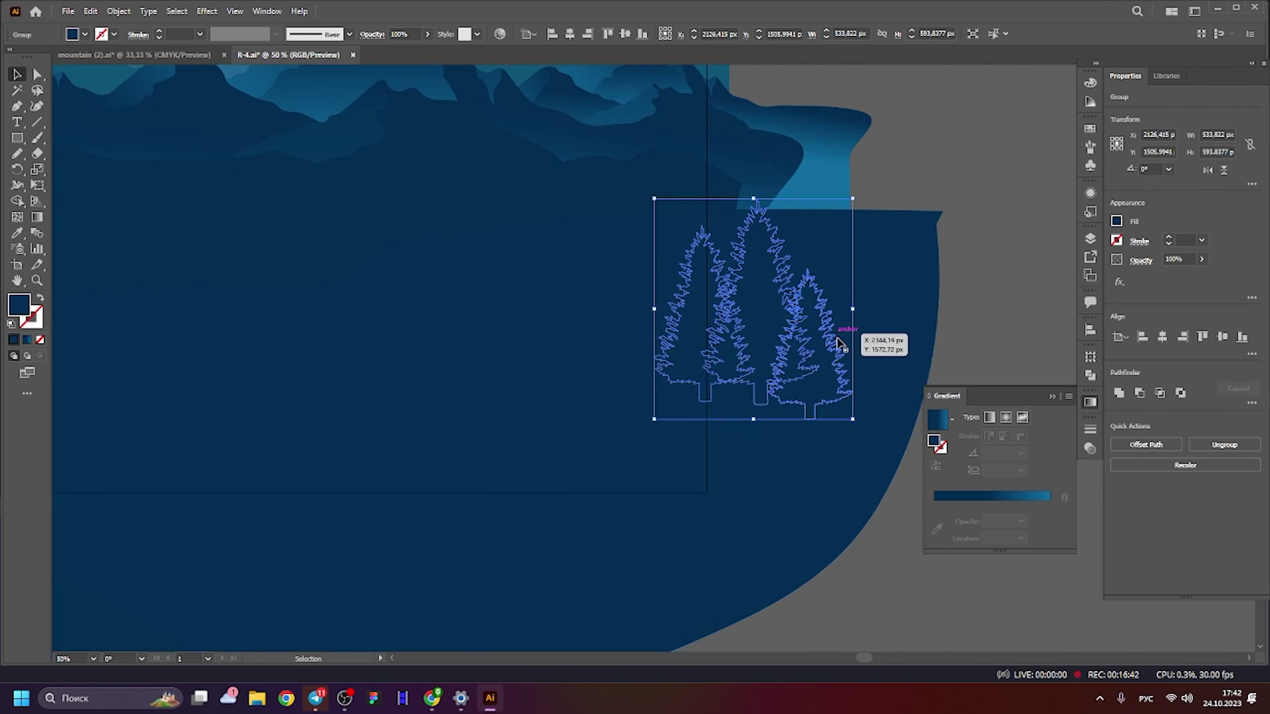
Shrink the tree group to about 418 px wide and set it on the hill's top edge.
left_click_drag(859, 420, 780, 334)
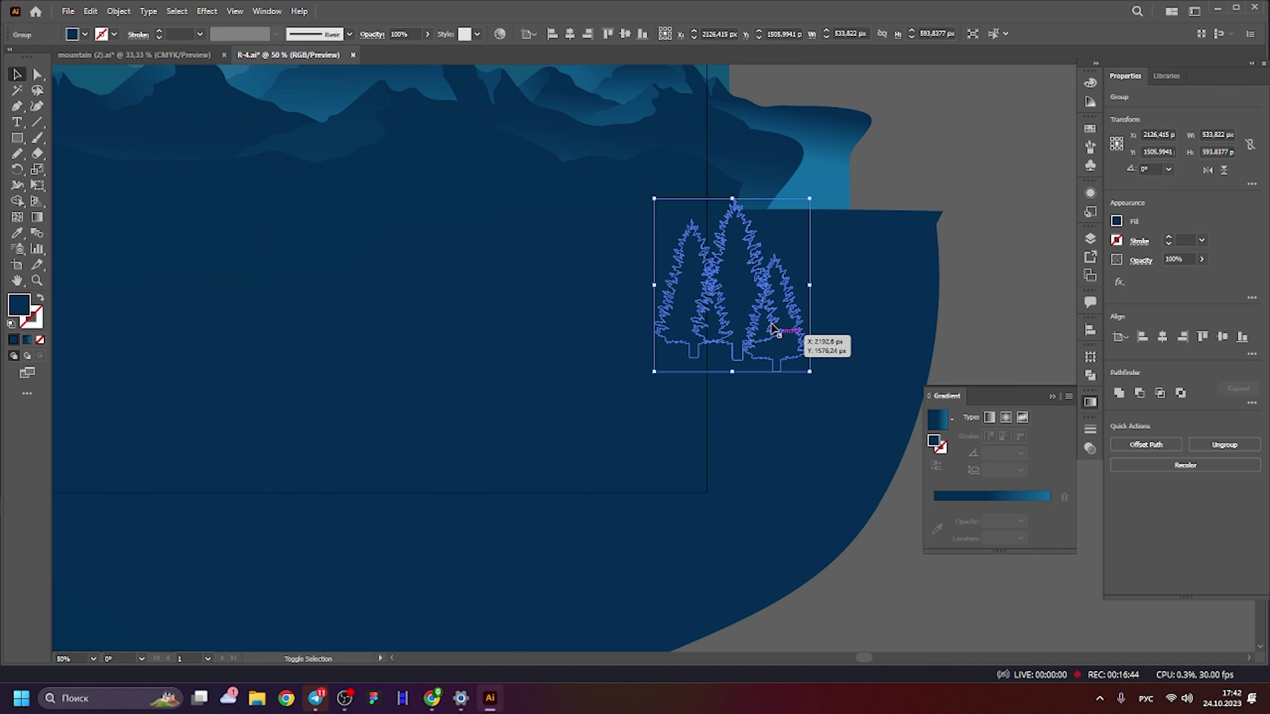
mouse_move(694, 237)
left_mouse_down()
mouse_move(624, 175)
mouse_move(560, 316)
mouse_move(737, 275)
left_mouse_up()
scroll(625, 175, "up", 3)
scroll(820, 280, "up", 1)
left_click_drag(843, 403, 833, 391)
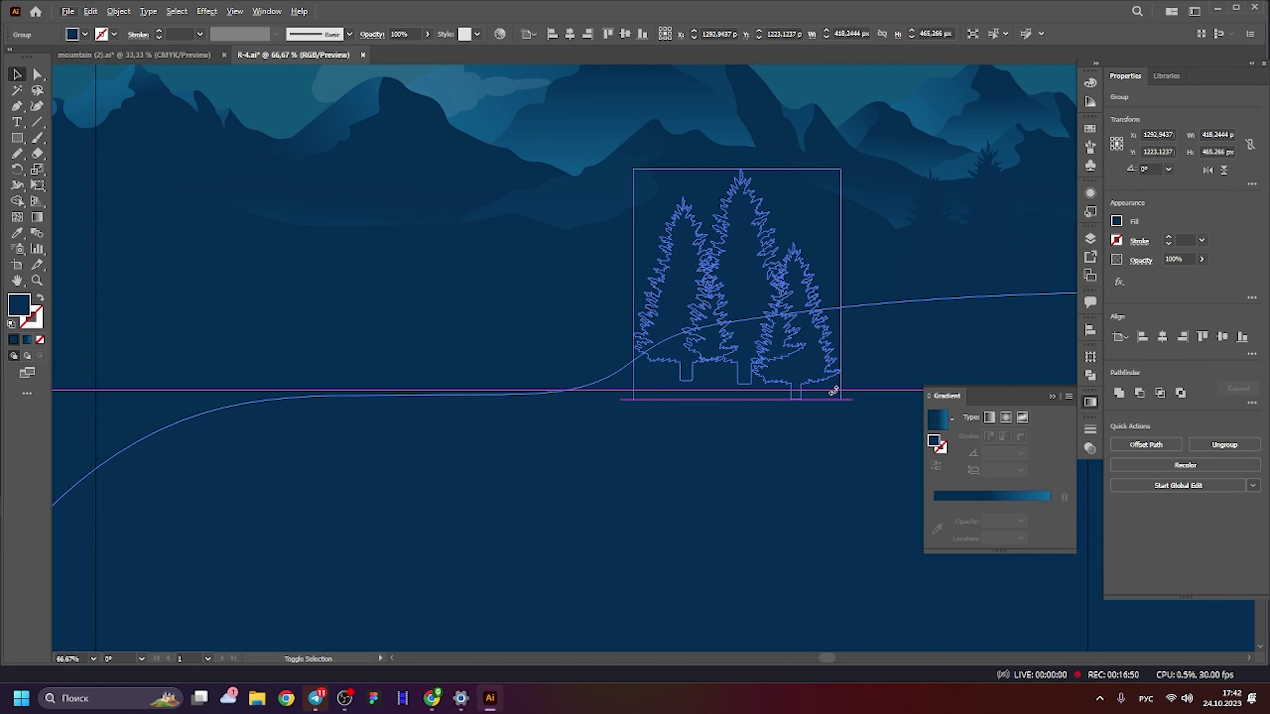
Inspect the hill's fill colour without changing it.
scroll(831, 388, "down", 3)
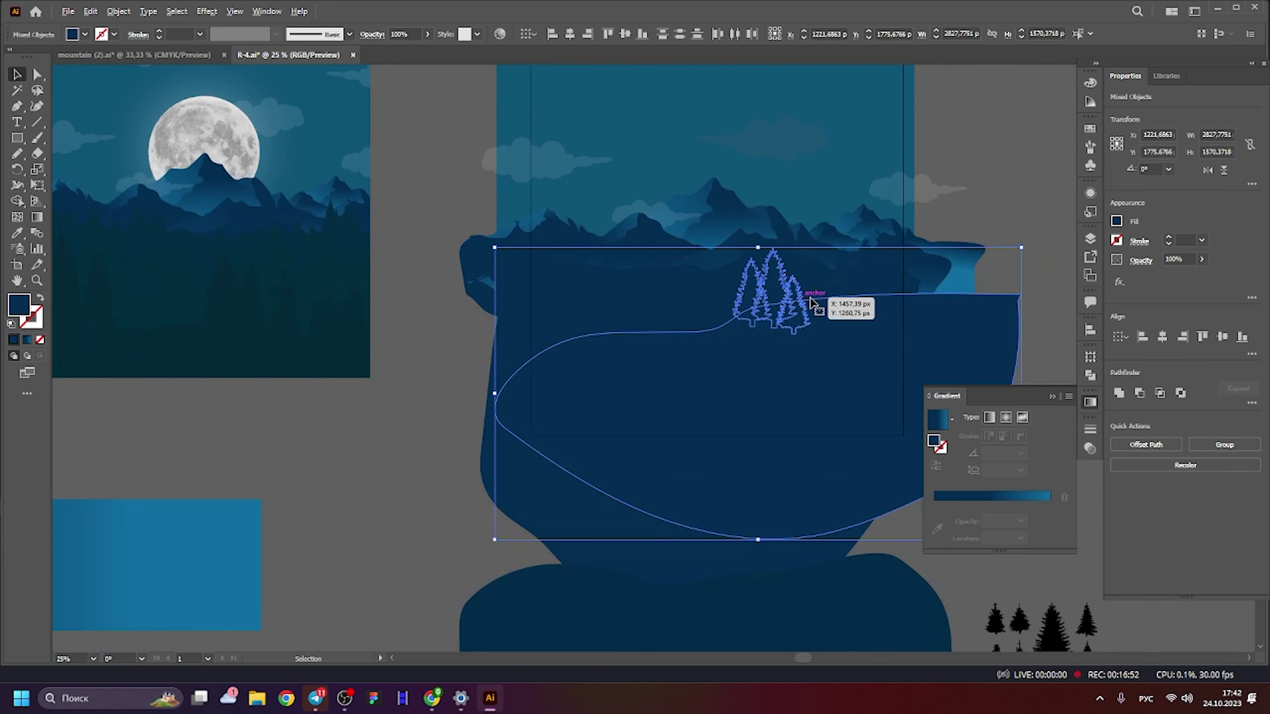
scroll(907, 270, "up", 2)
left_click(790, 286)
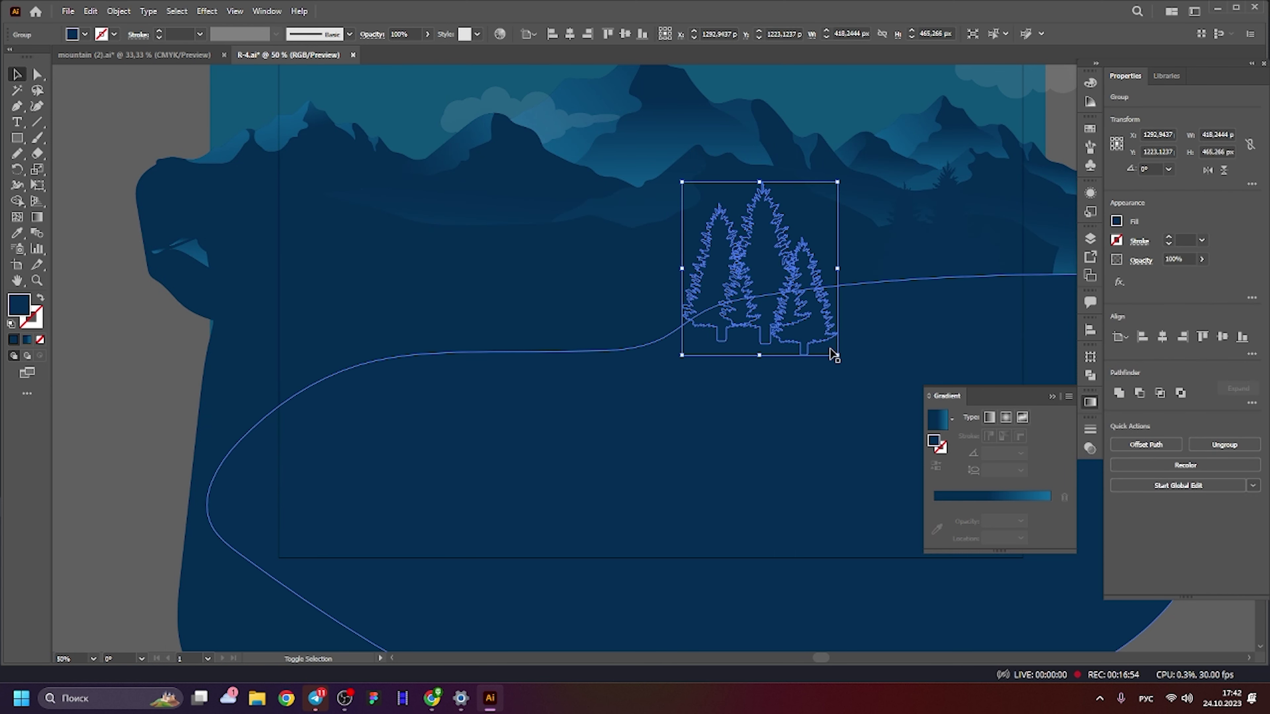
key("ctrl+z")
double_click(21, 304)
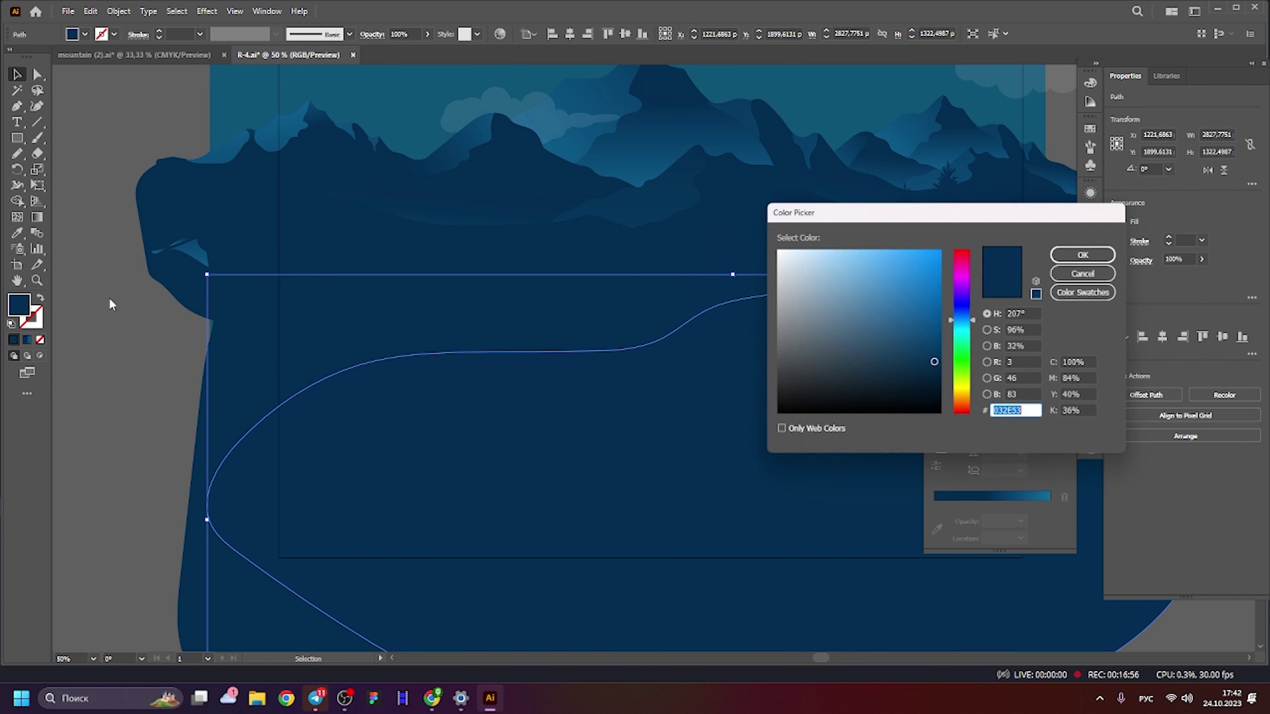
key("Return")
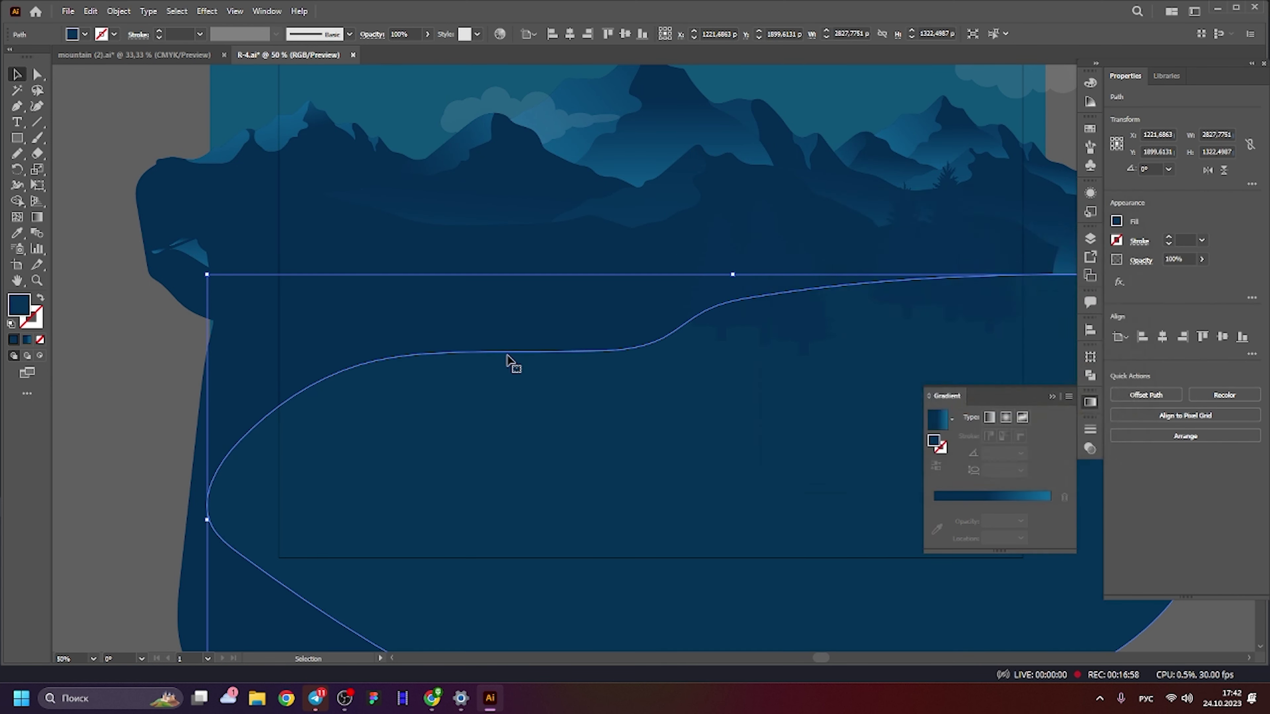
left_click(91, 348)
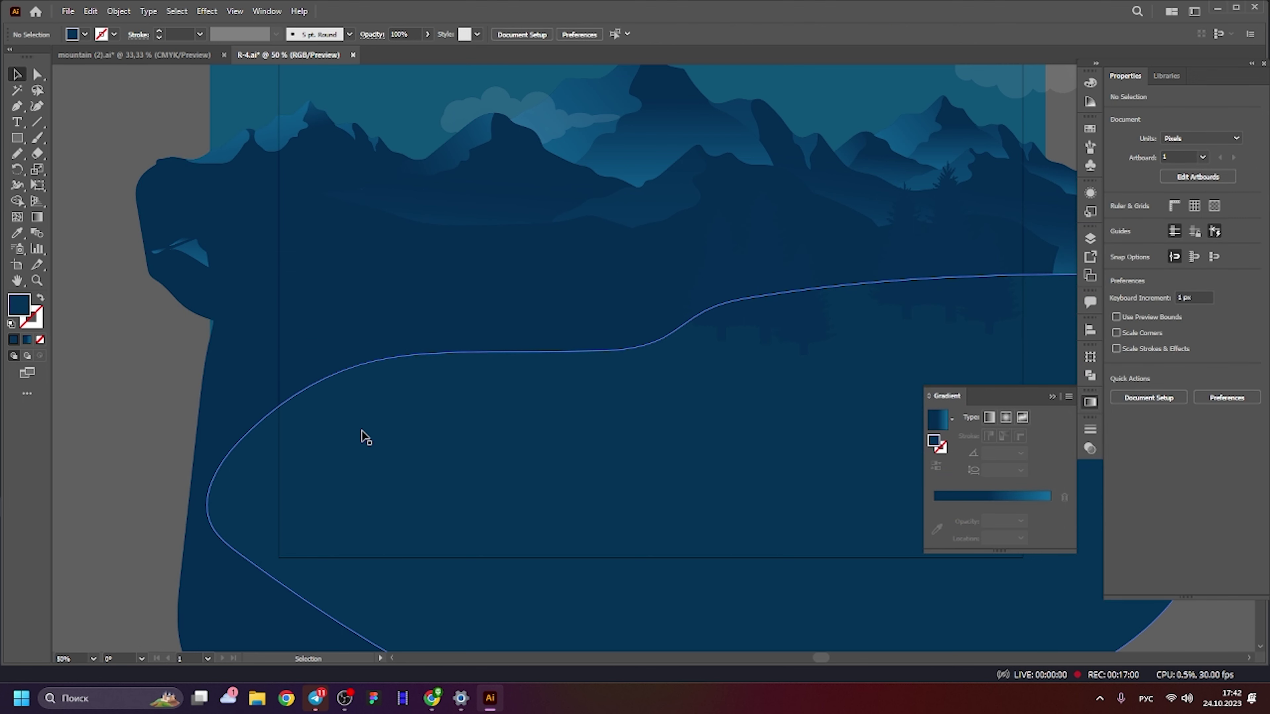
Bring the tree group back, shrink it to about 358 px and position it on the hill.
left_click(395, 439)
key("ctrl+v")
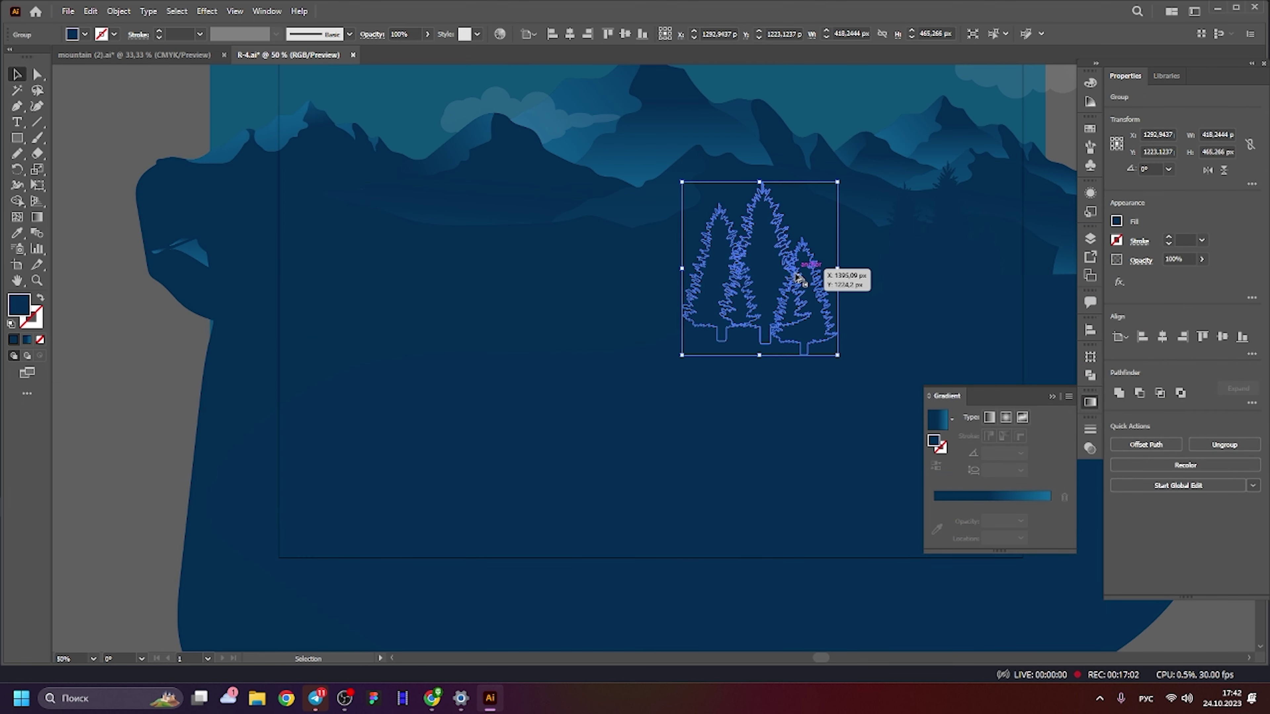
key("ctrl+equal")
left_click_drag(856, 383, 842, 360)
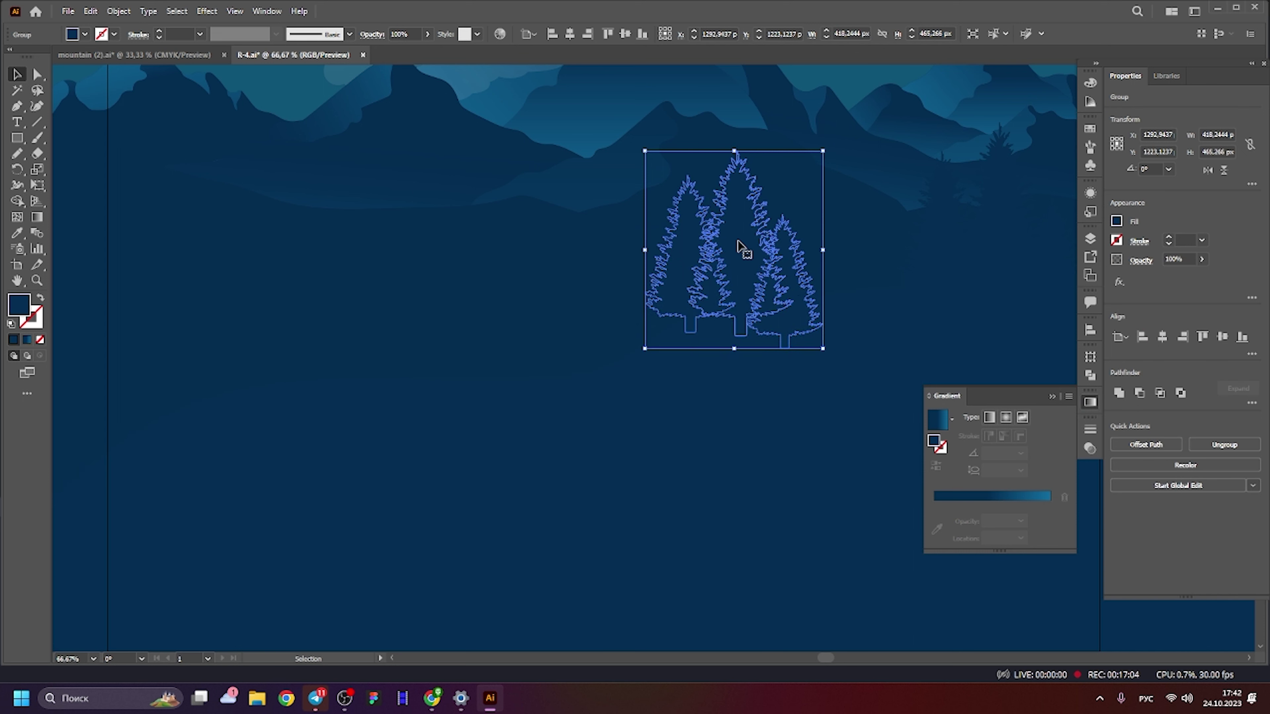
left_click_drag(740, 249, 767, 238)
key("ctrl+minus")
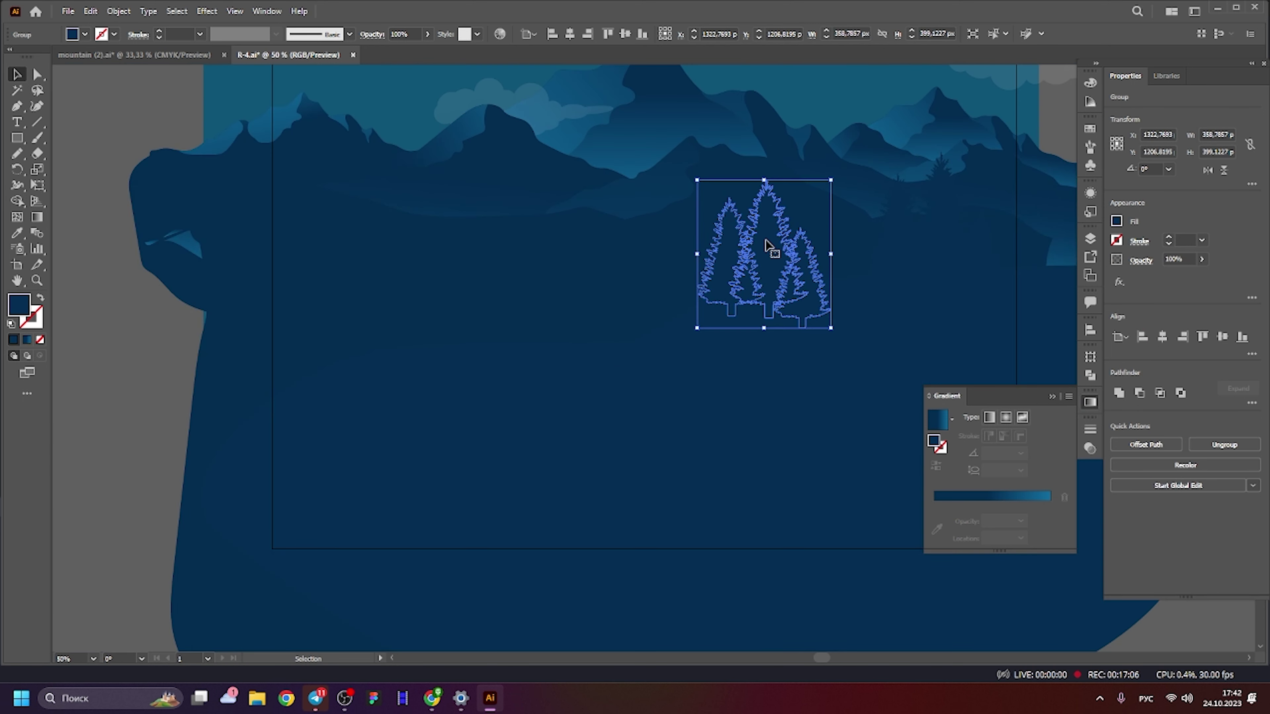
Duplicate the tree group further left along the ridge and select it with the right cluster.
left_click_drag(740, 285, 585, 285)
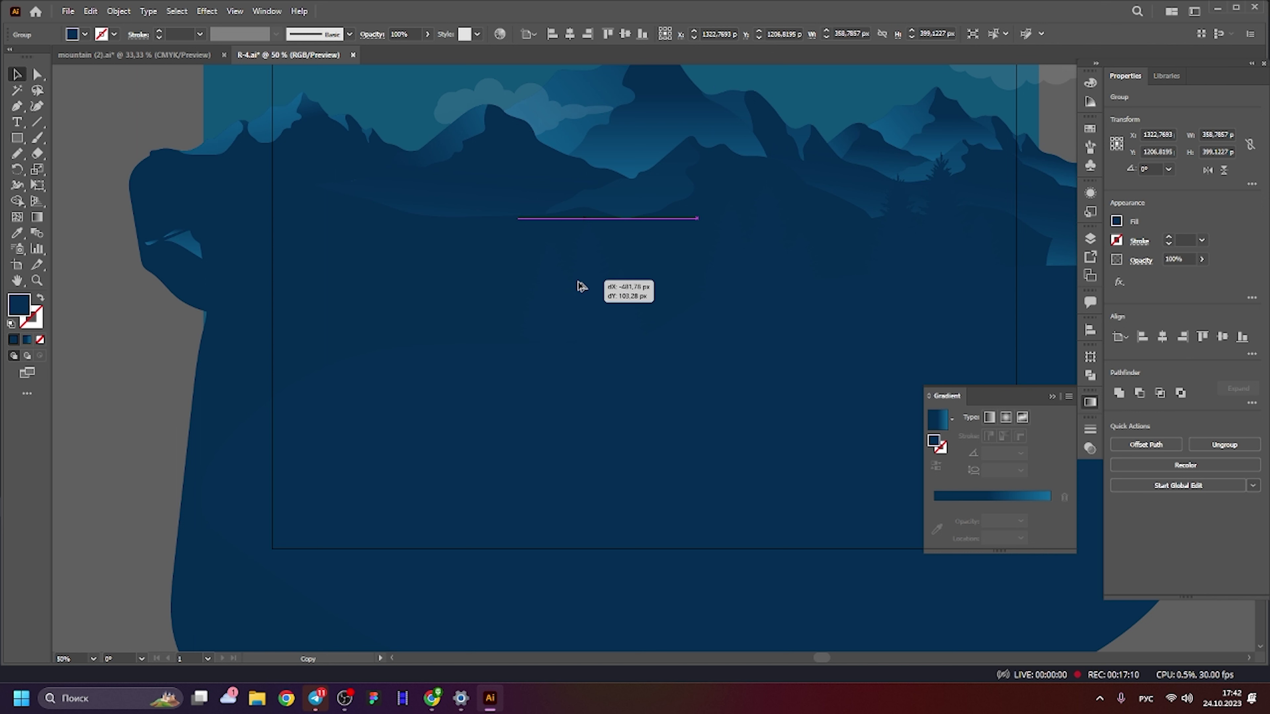
left_click_drag(581, 286, 581, 287)
left_click(927, 228, "shift")
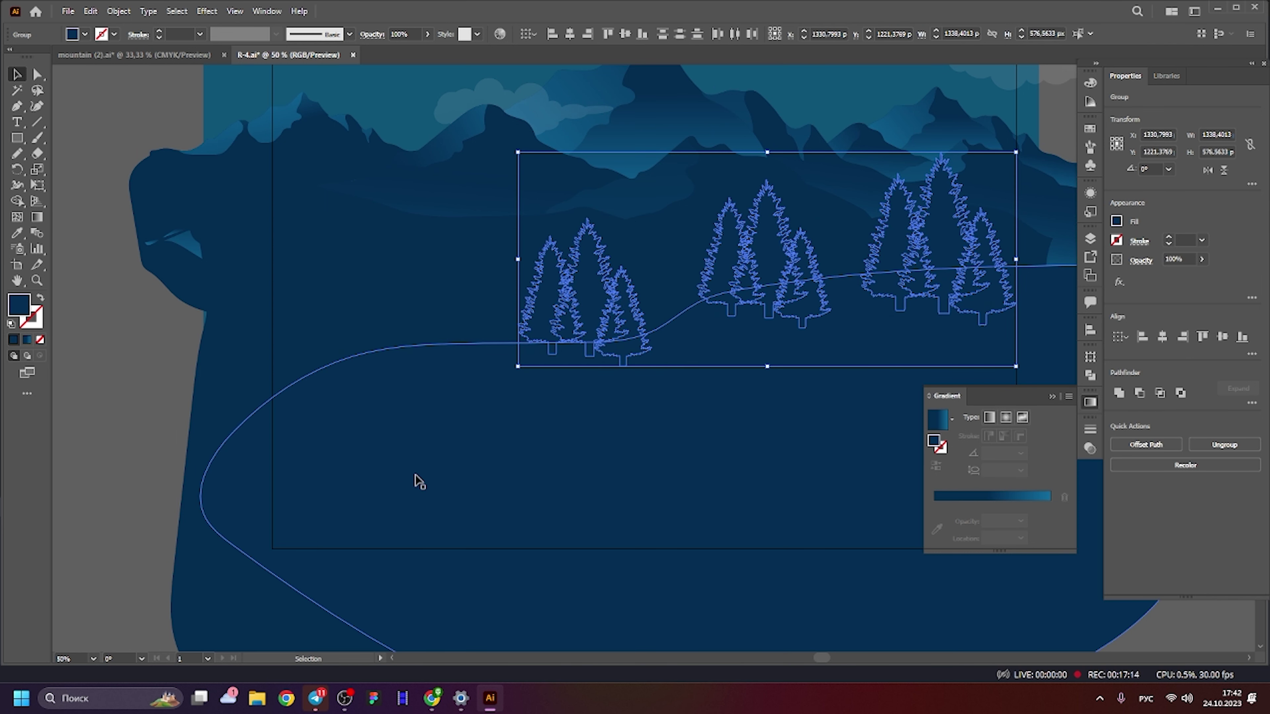
scroll(481, 461, "down", 3, "alt")
scroll(490, 462, "up", 1)
Move the hill together with its tree clusters lower in the landscape.
scroll(581, 326, "up", 1)
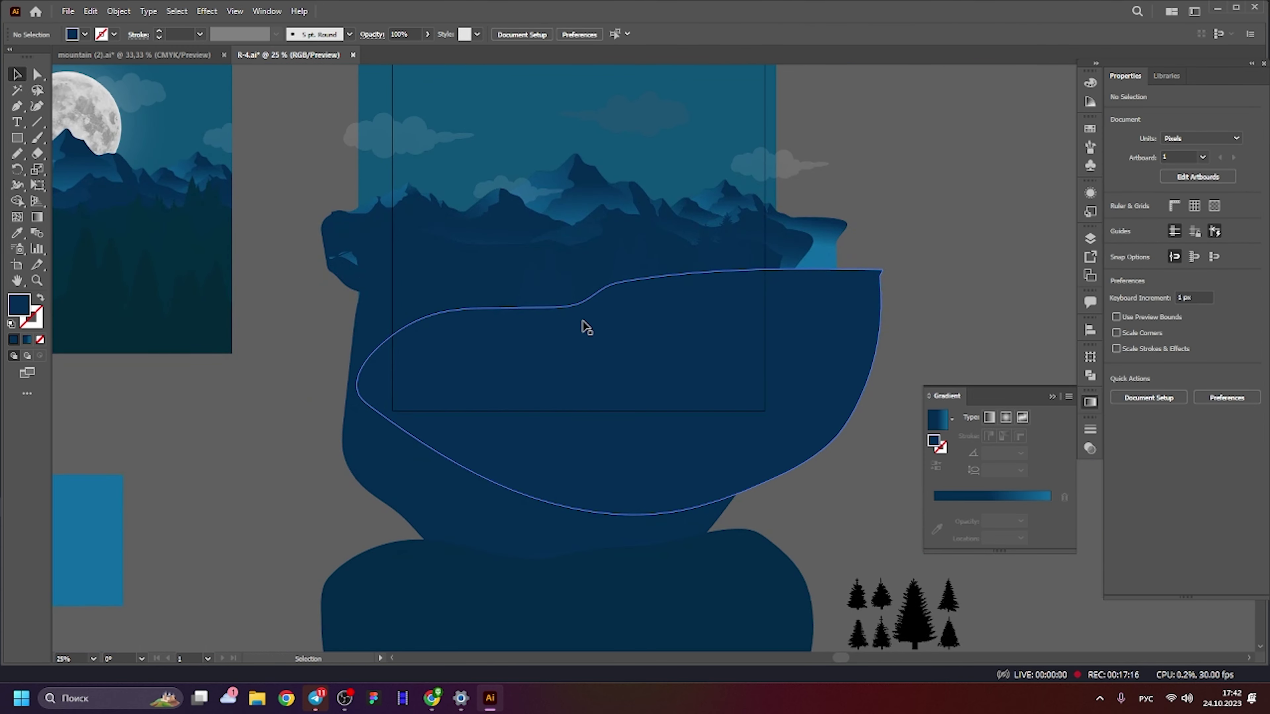
scroll(576, 292, "up", 1)
left_click(690, 239, "shift")
left_click(822, 243, "shift")
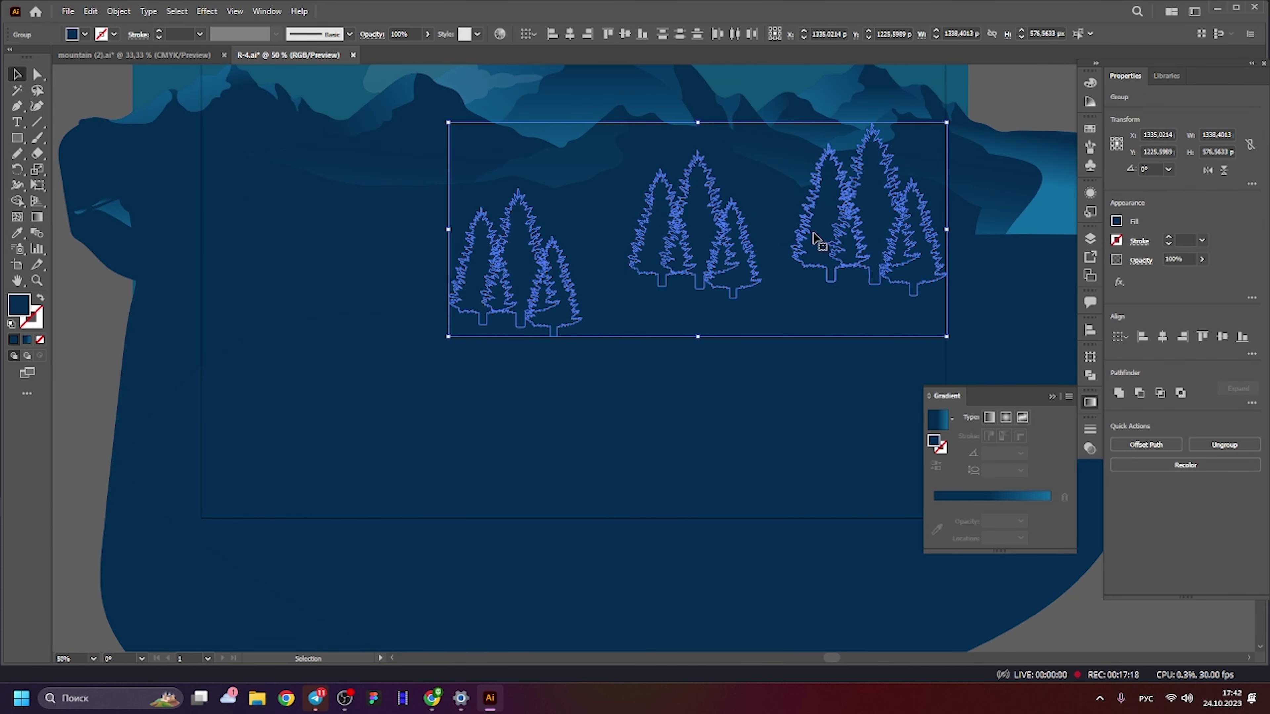
scroll(820, 245, "down", 3, "alt")
left_click(728, 364, "shift")
scroll(727, 364, "down", 1, "alt")
left_click_drag(688, 275, 703, 463)
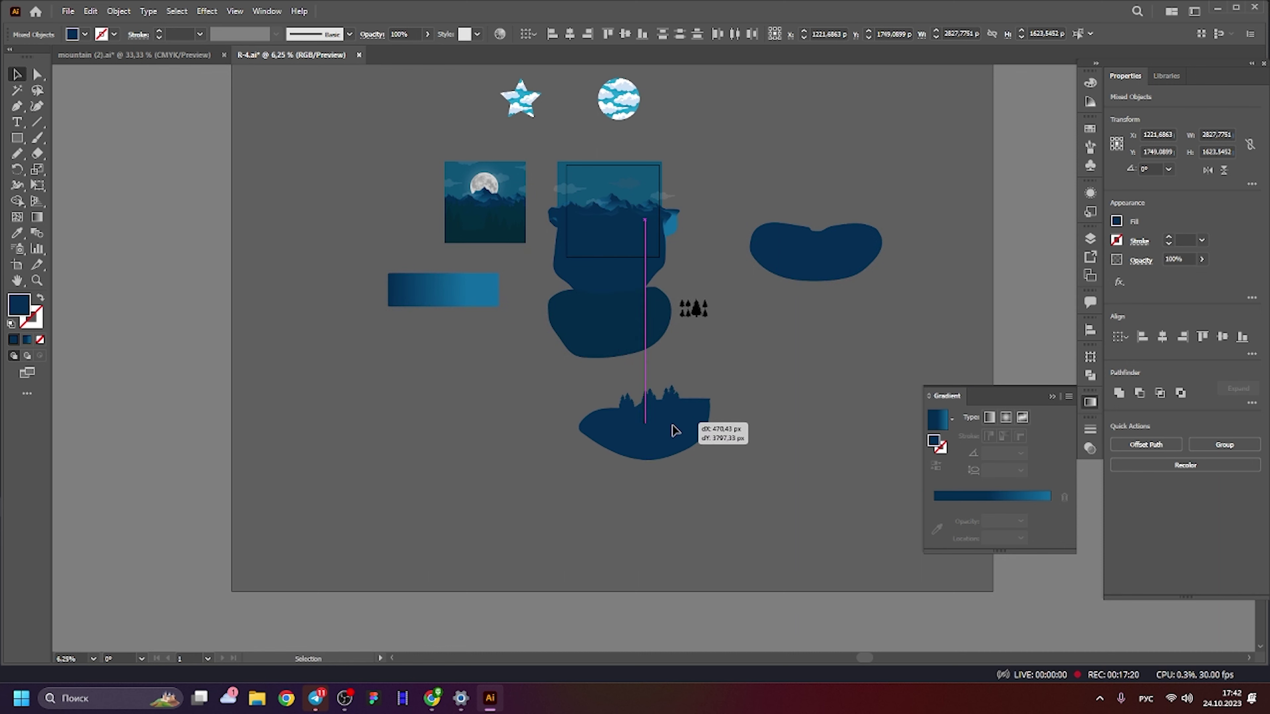
left_click(723, 388)
Move the spare tree group up onto the top hill.
scroll(627, 220, "up", 2, "alt")
scroll(626, 221, "up", 3, "alt")
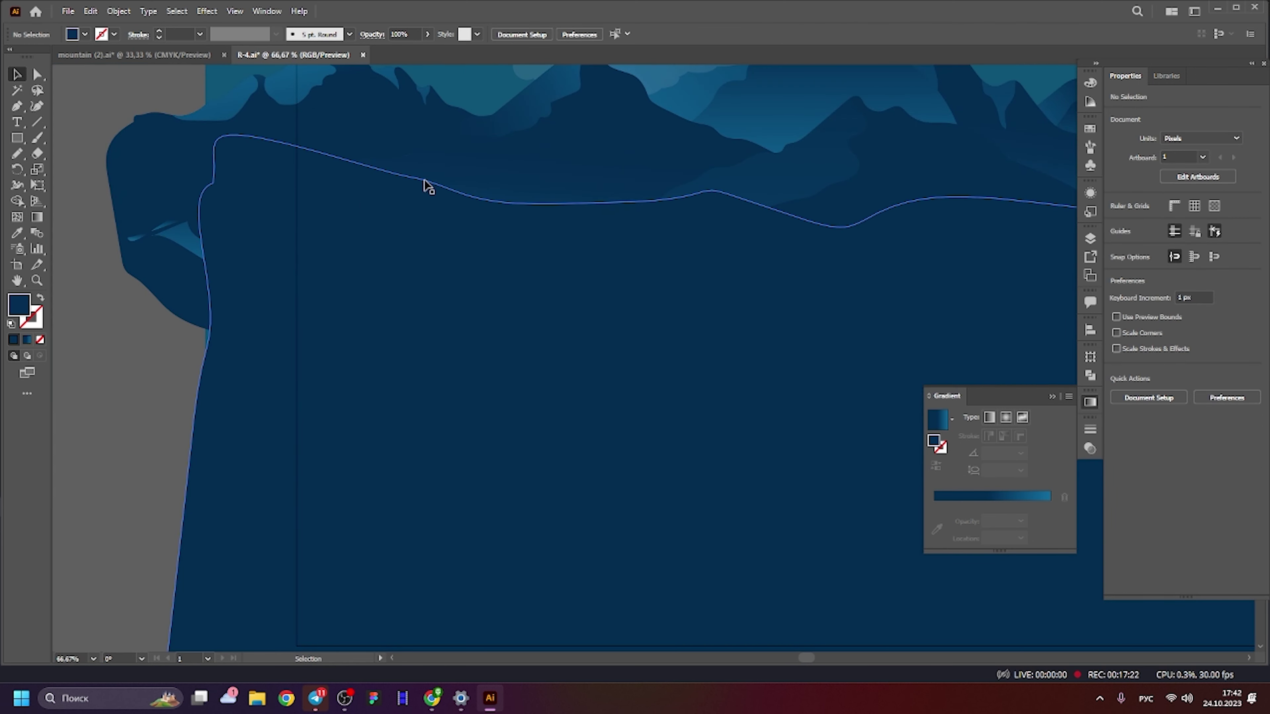
scroll(504, 238, "down", 3, "alt")
scroll(526, 334, "down", 2, "alt")
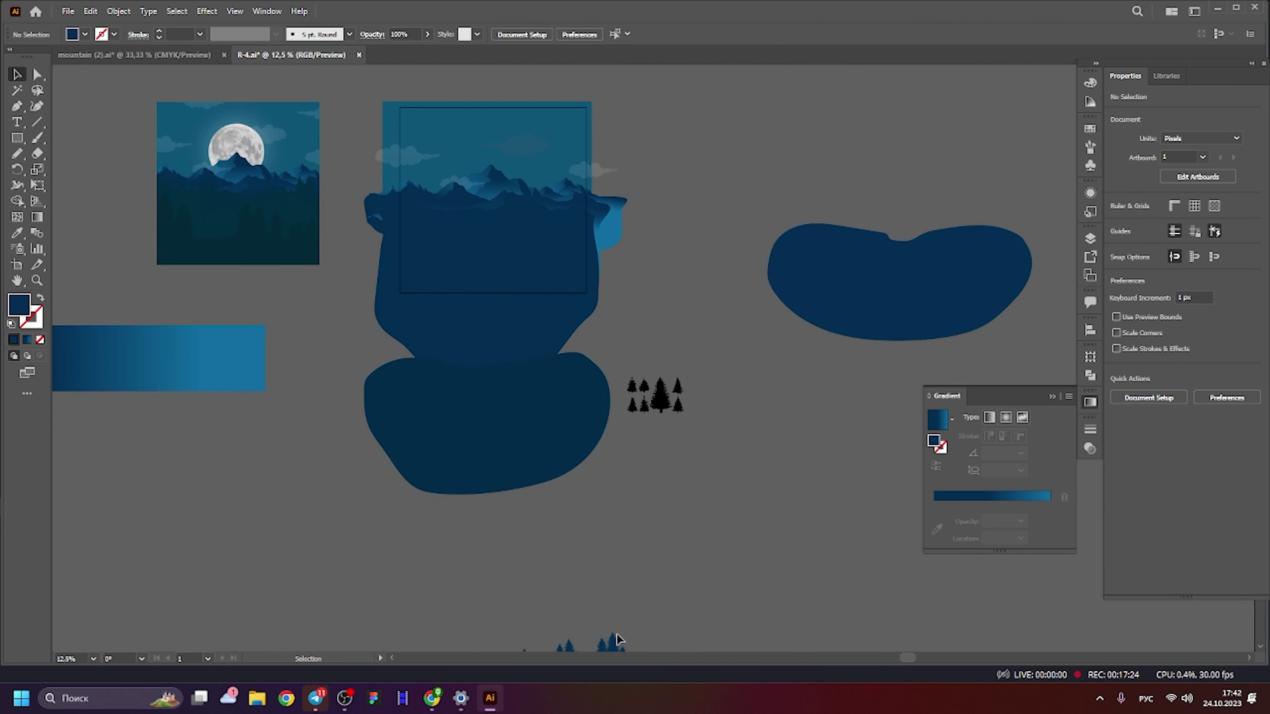
scroll(617, 639, "down", 5)
left_click(652, 520)
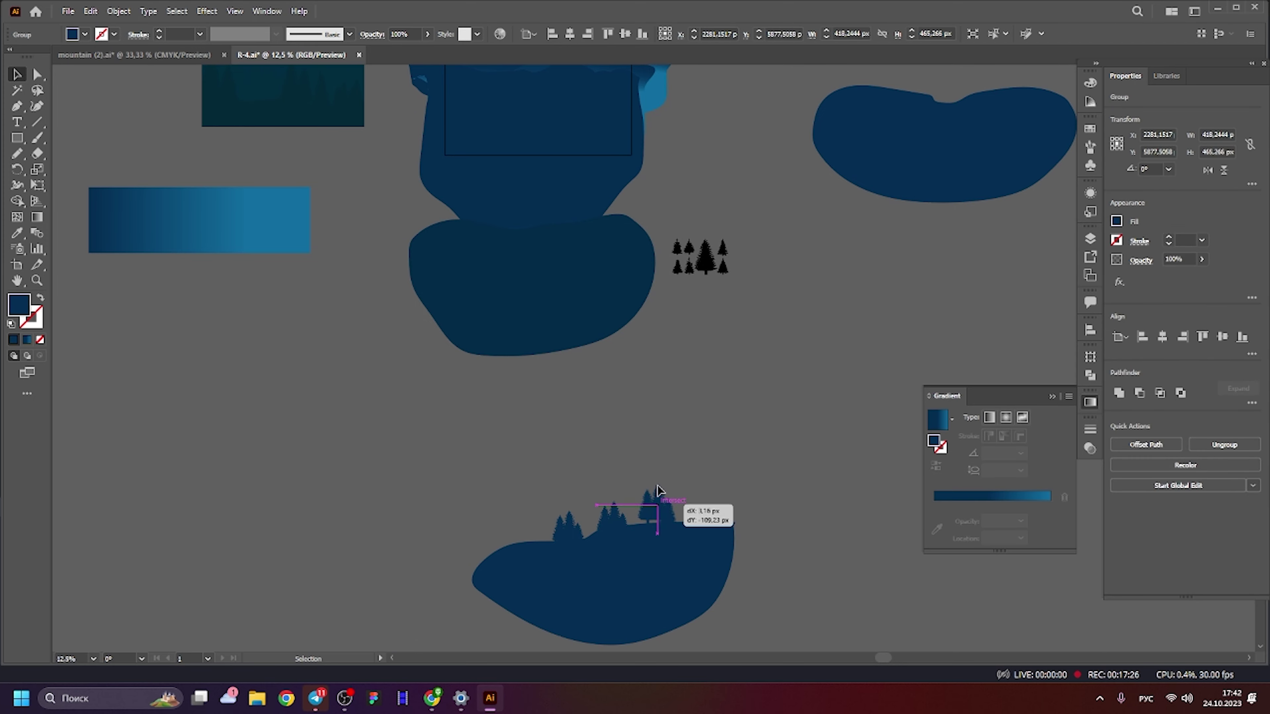
left_click_drag(657, 489, 559, 187)
Shrink the spare tree group and place it right on the ridge.
scroll(663, 320, "up", 4, "alt")
scroll(626, 339, "up", 2, "alt")
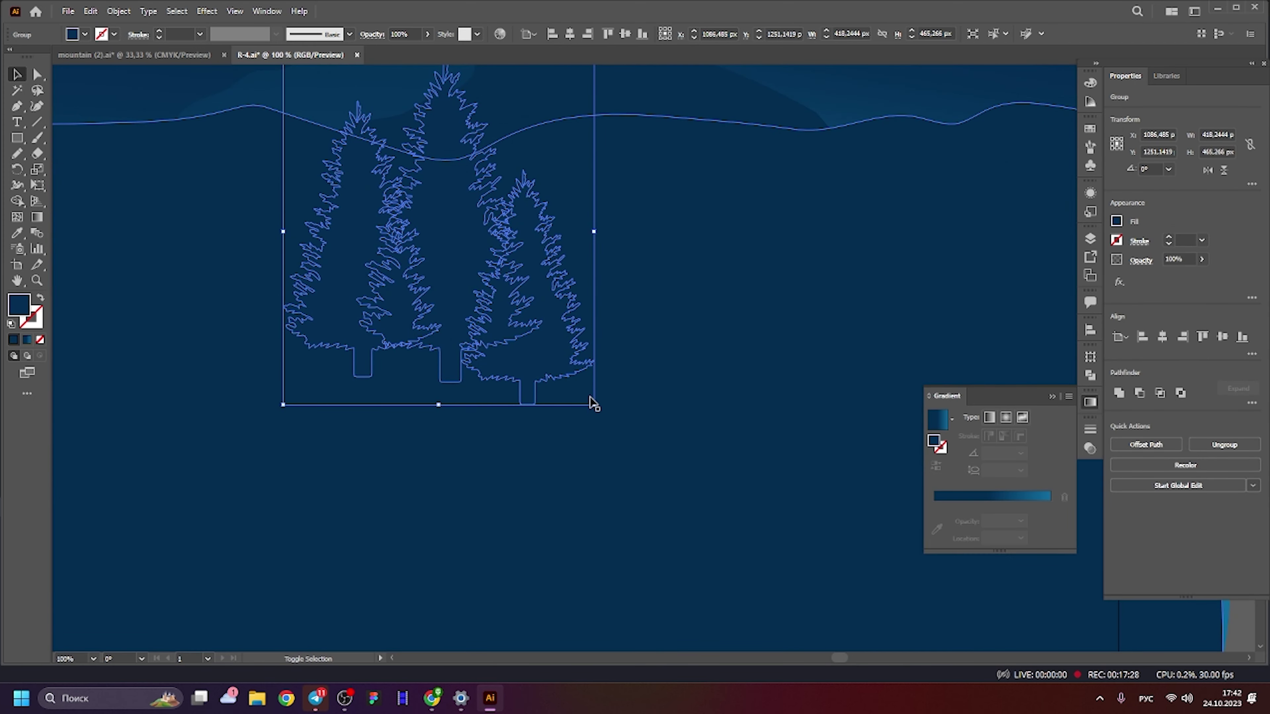
left_click_drag(594, 404, 473, 283)
mouse_move(544, 327)
left_mouse_down()
mouse_move(949, 258)
mouse_move(887, 271)
left_mouse_up()
Recolour the trees with the dark blue sampled from the gradient rectangle.
left_click(16, 234)
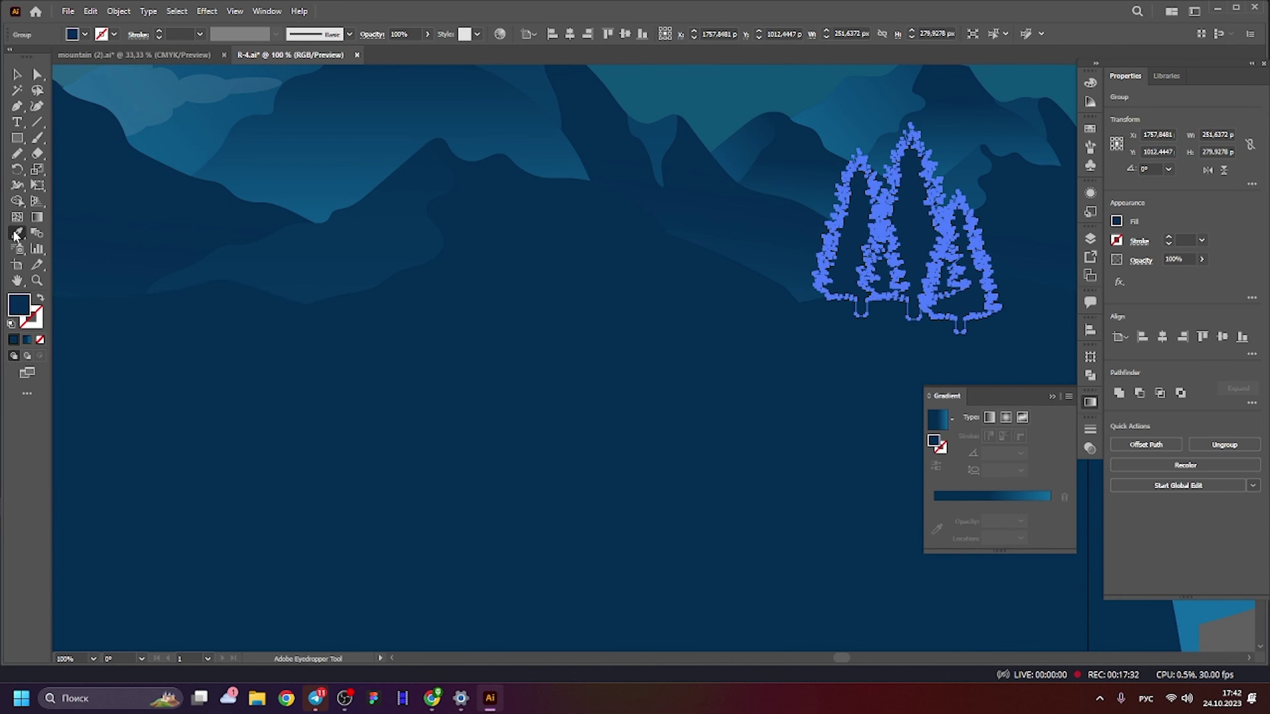
left_click(709, 429)
scroll(880, 266, "down", 4)
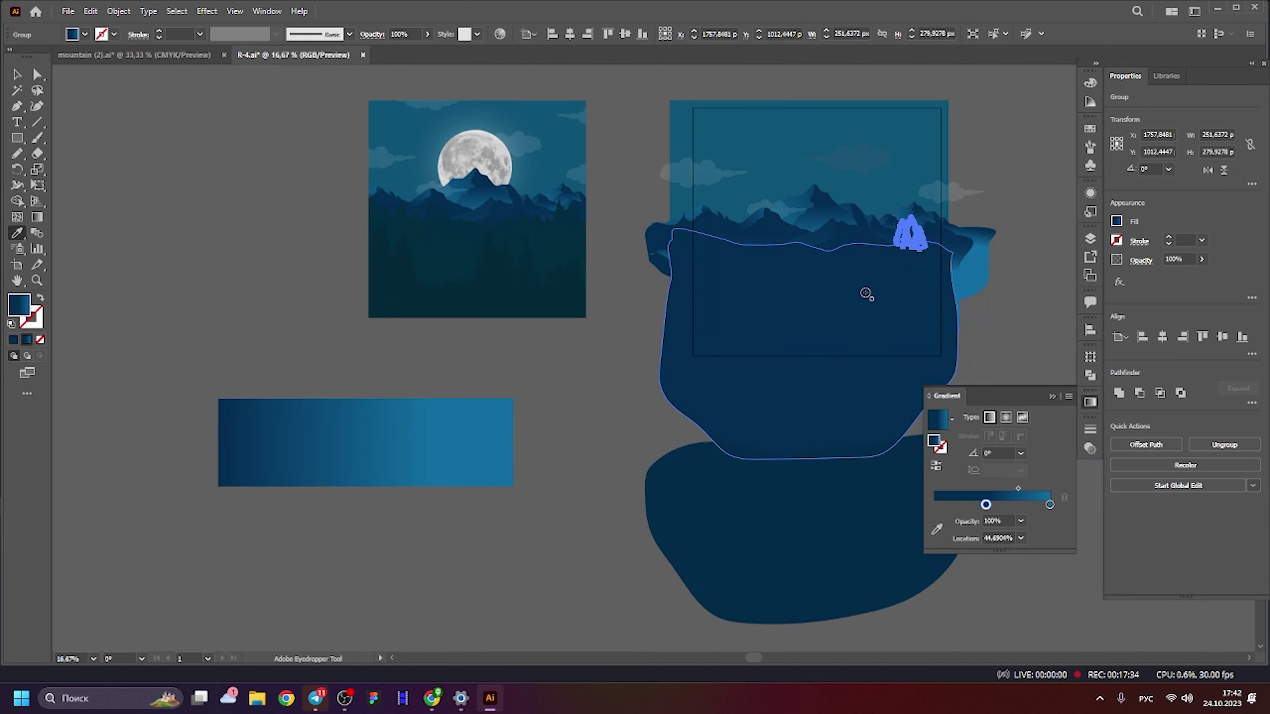
scroll(674, 349, "up", 3)
scroll(586, 320, "up", 3)
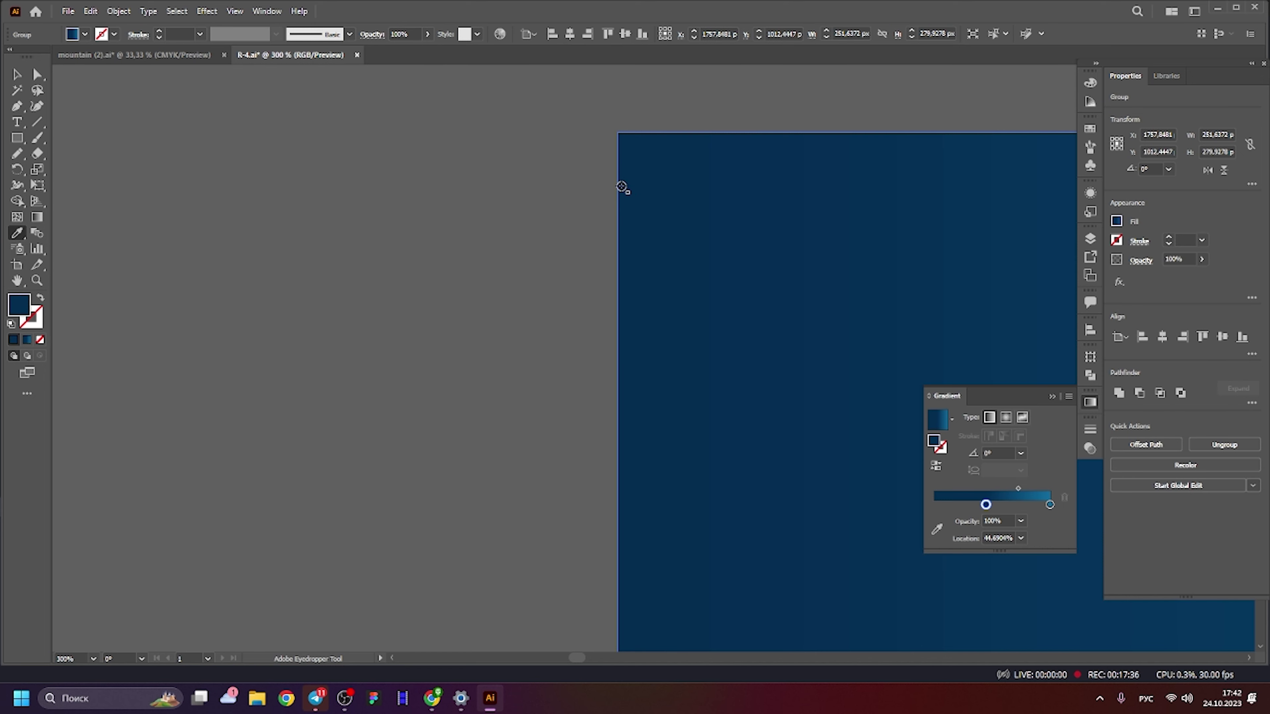
left_click(622, 187)
left_click(14, 75)
Widen the gradient panel and nudge the tree group slightly up-left.
scroll(524, 255, "down", 3)
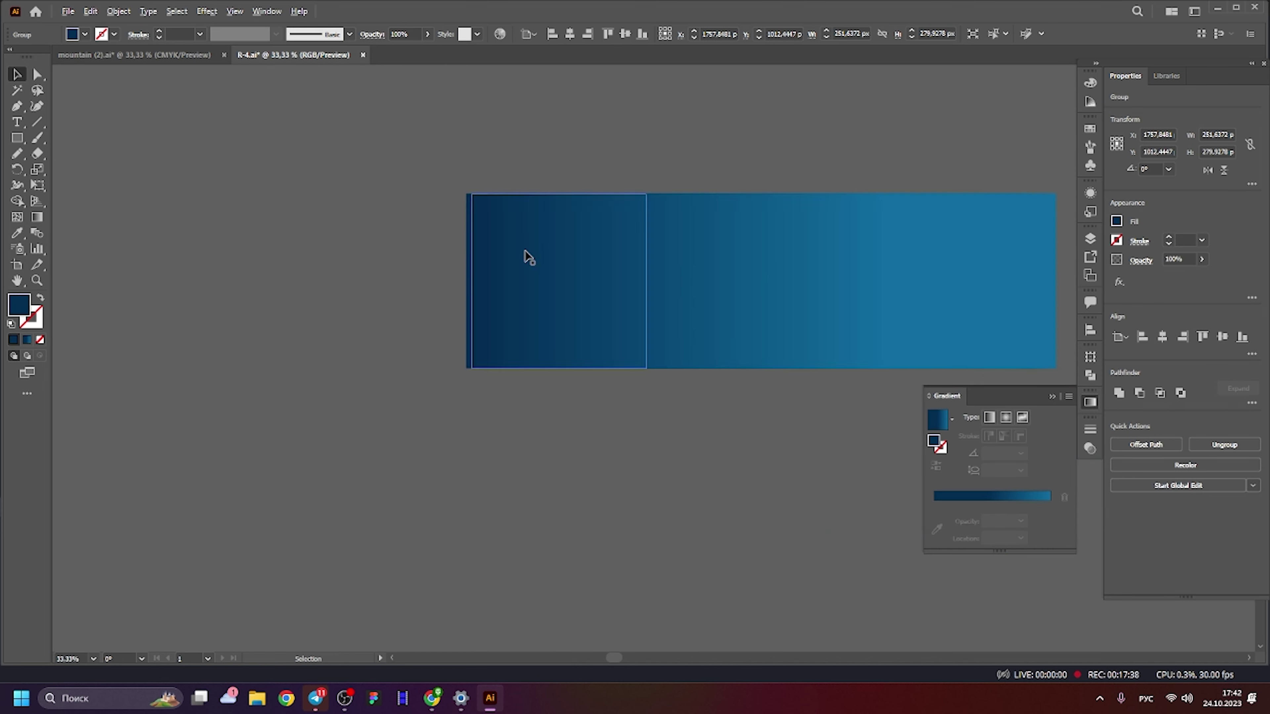
scroll(601, 369, "down", 2)
scroll(566, 268, "up", 2)
scroll(502, 286, "up", 3)
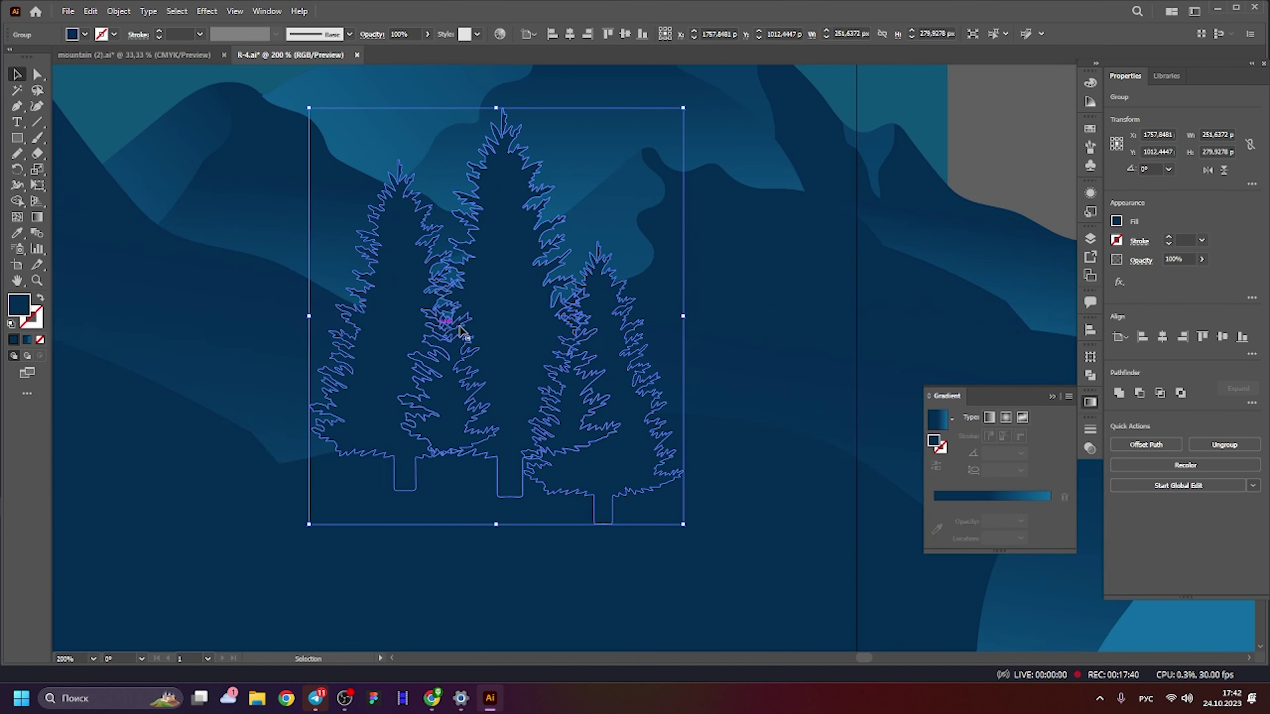
left_click_drag(500, 373, 703, 334)
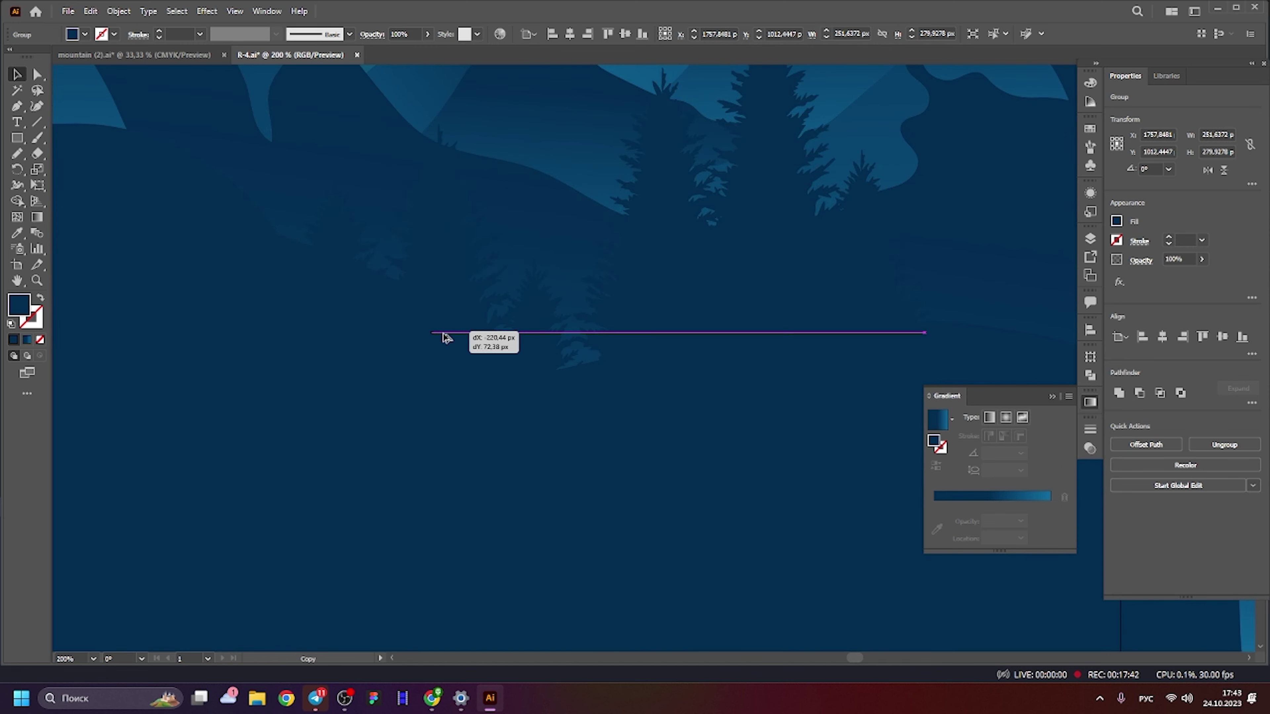
mouse_move(925, 503)
left_mouse_down()
mouse_move(823, 441)
mouse_move(926, 445)
left_mouse_up()
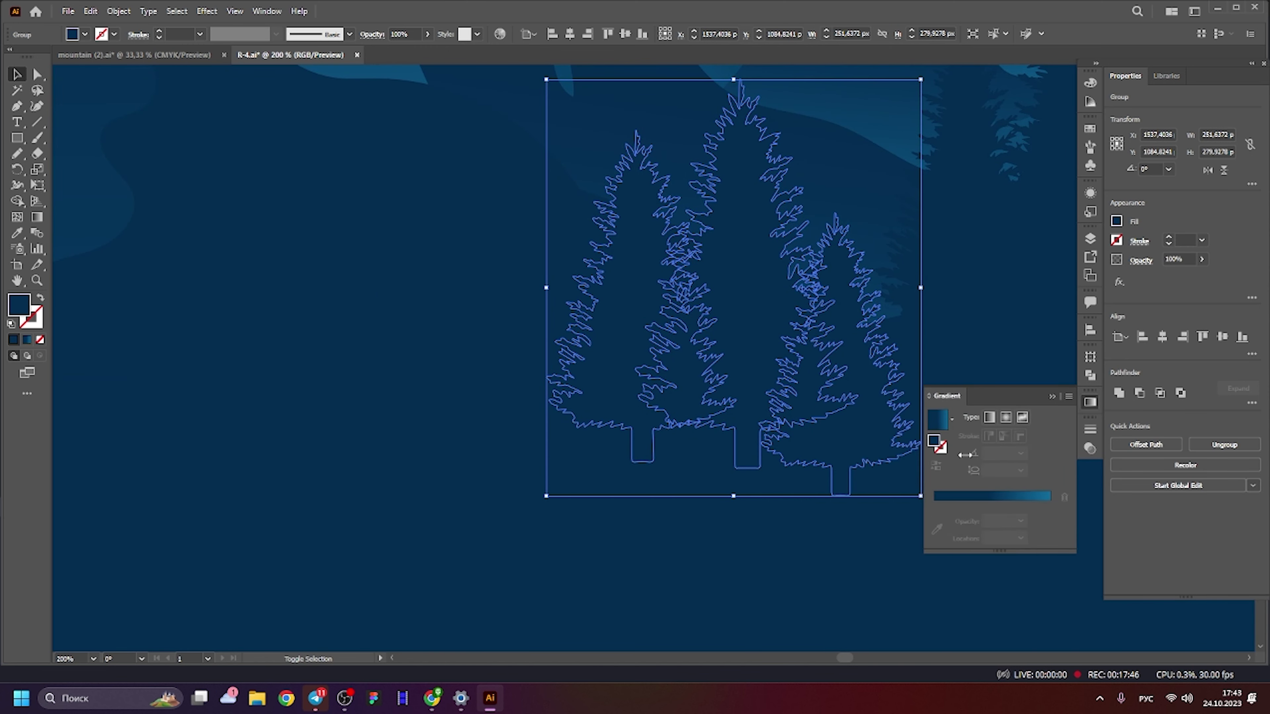
scroll(764, 341, "down", 2)
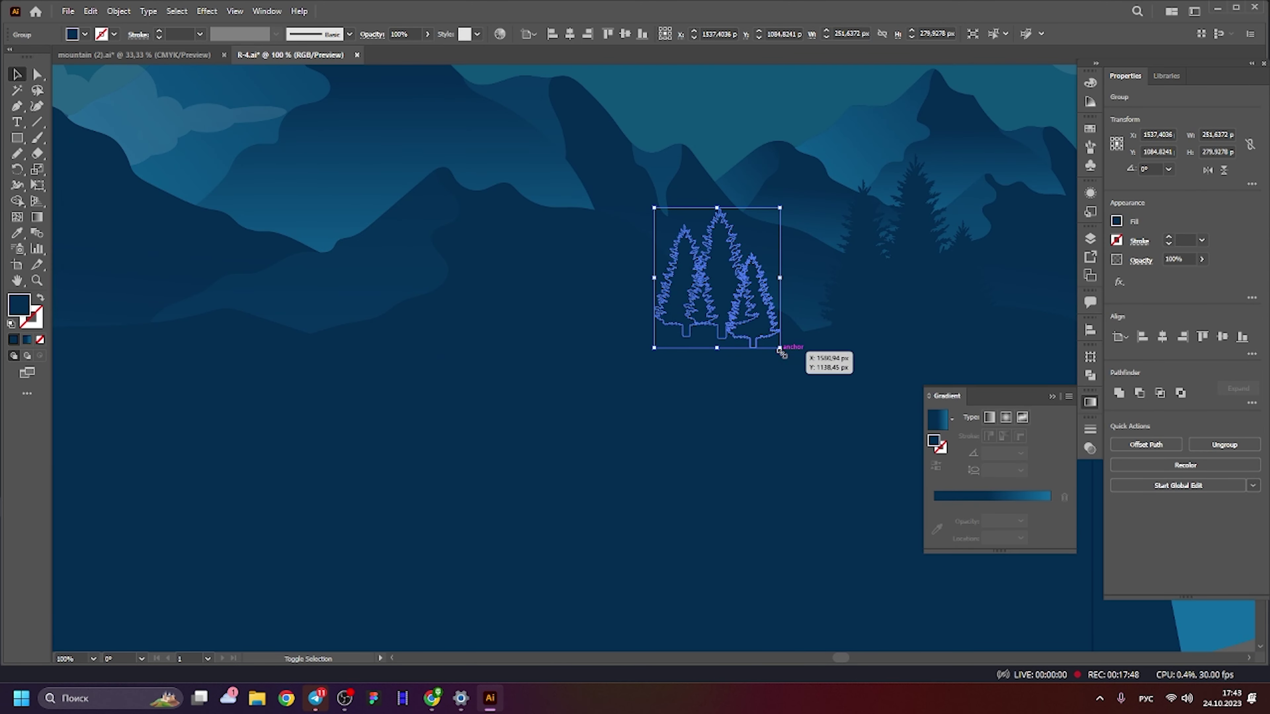
mouse_move(744, 281)
left_mouse_down()
mouse_move(731, 278)
mouse_move(772, 261)
left_mouse_up()
scroll(772, 263, "down", 2)
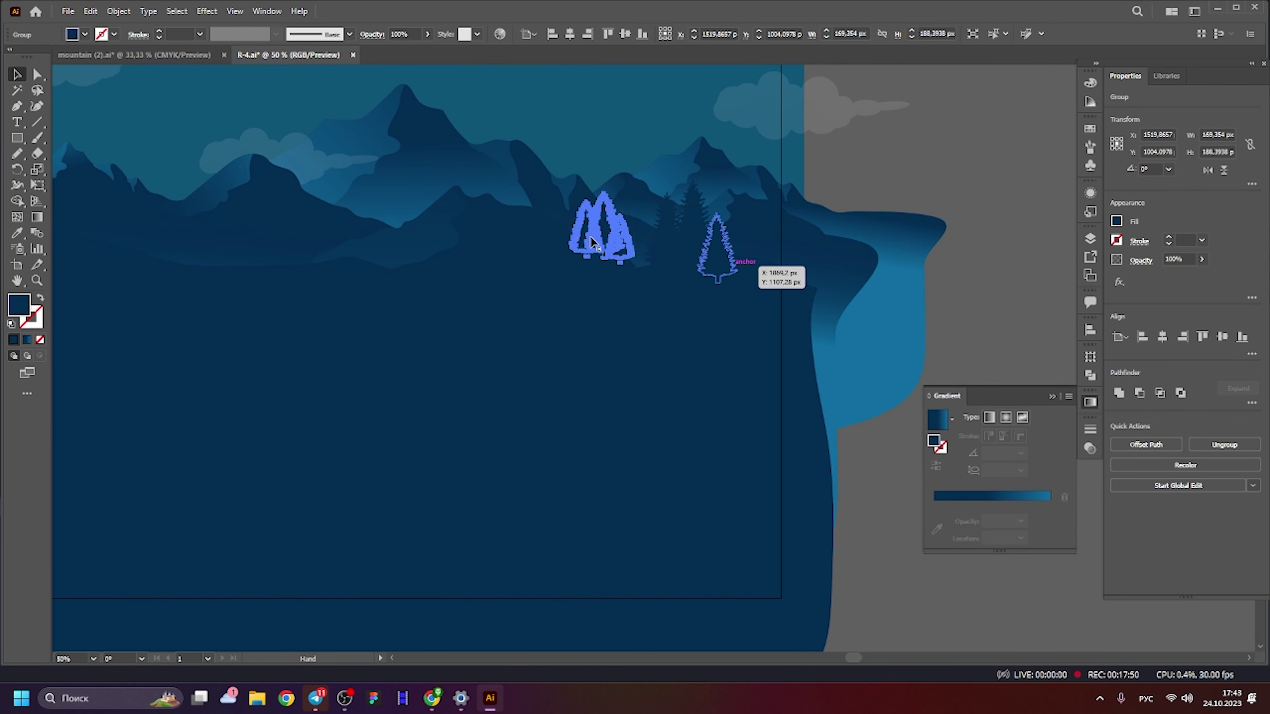
Inside the tree cluster, move the third tree right and down.
double_click(626, 244)
scroll(625, 244, "up", 3)
left_click_drag(625, 243, 670, 286)
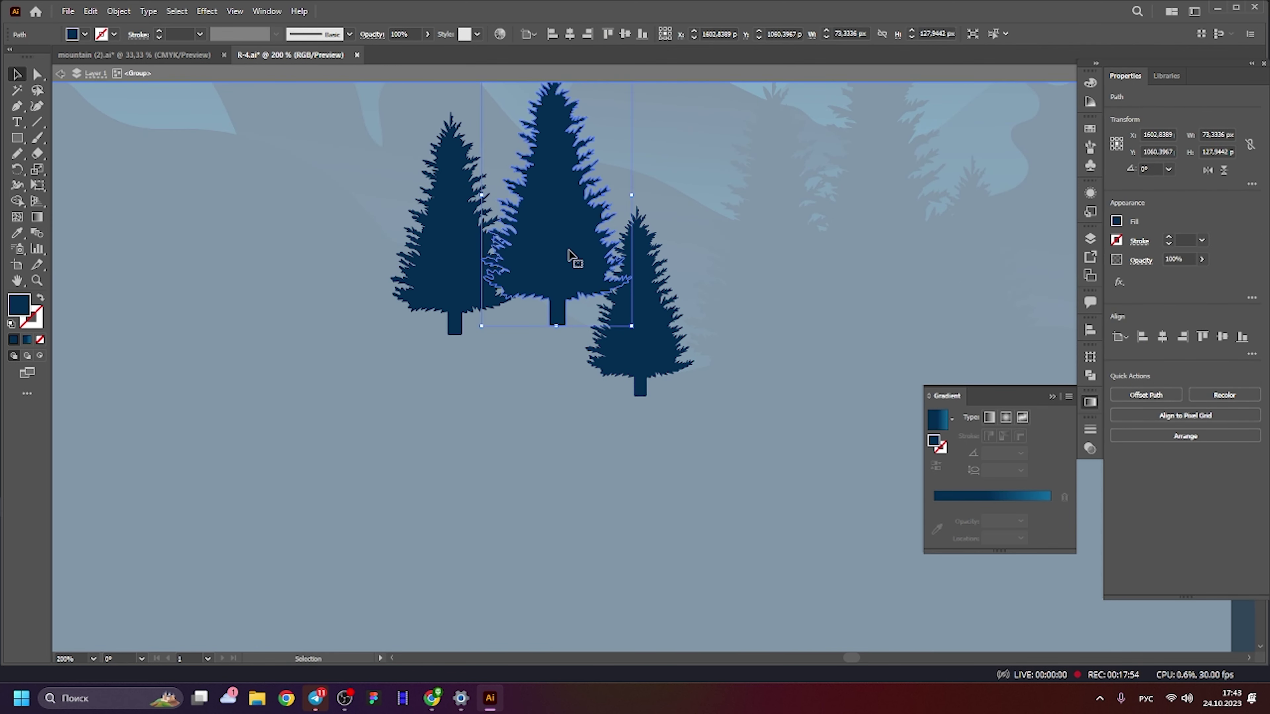
scroll(575, 255, "down", 3)
double_click(701, 263)
Copy the tree cluster further right, shrink it and set it on the hill ridge.
left_click(637, 251)
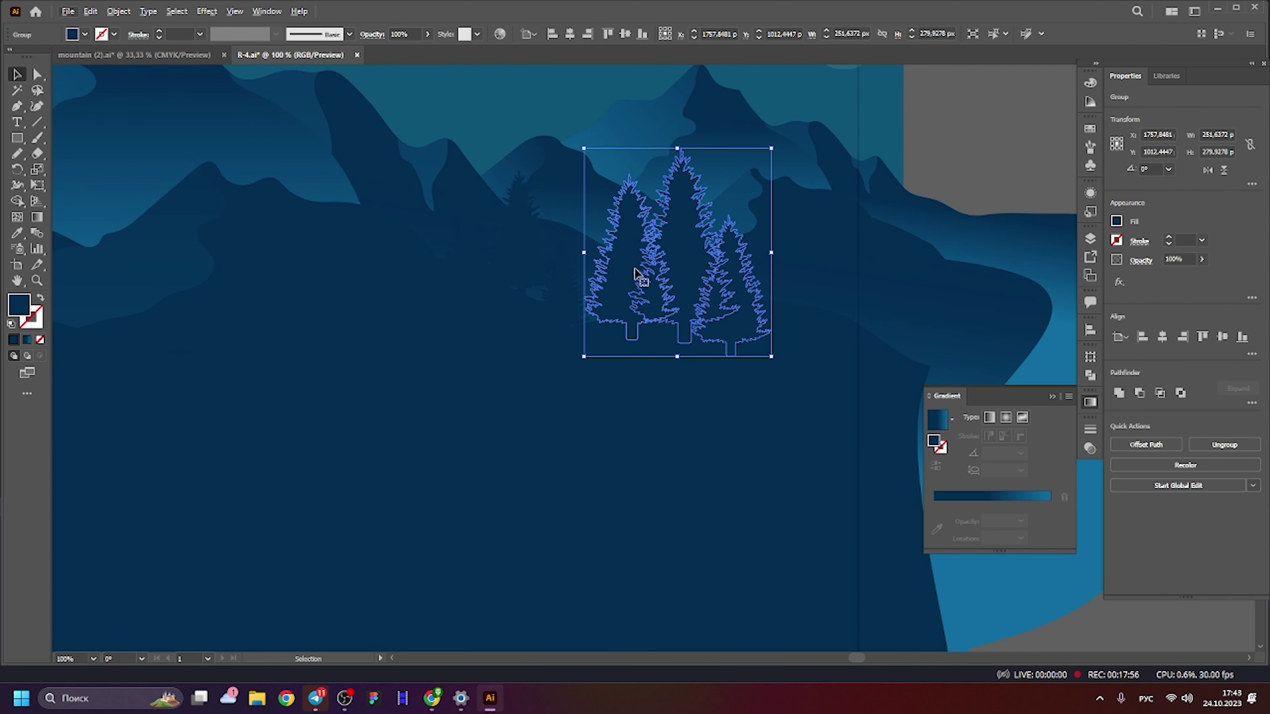
mouse_move(638, 251)
left_mouse_down()
mouse_move(880, 316)
mouse_move(845, 270)
left_mouse_up()
scroll(845, 270, "down", 1)
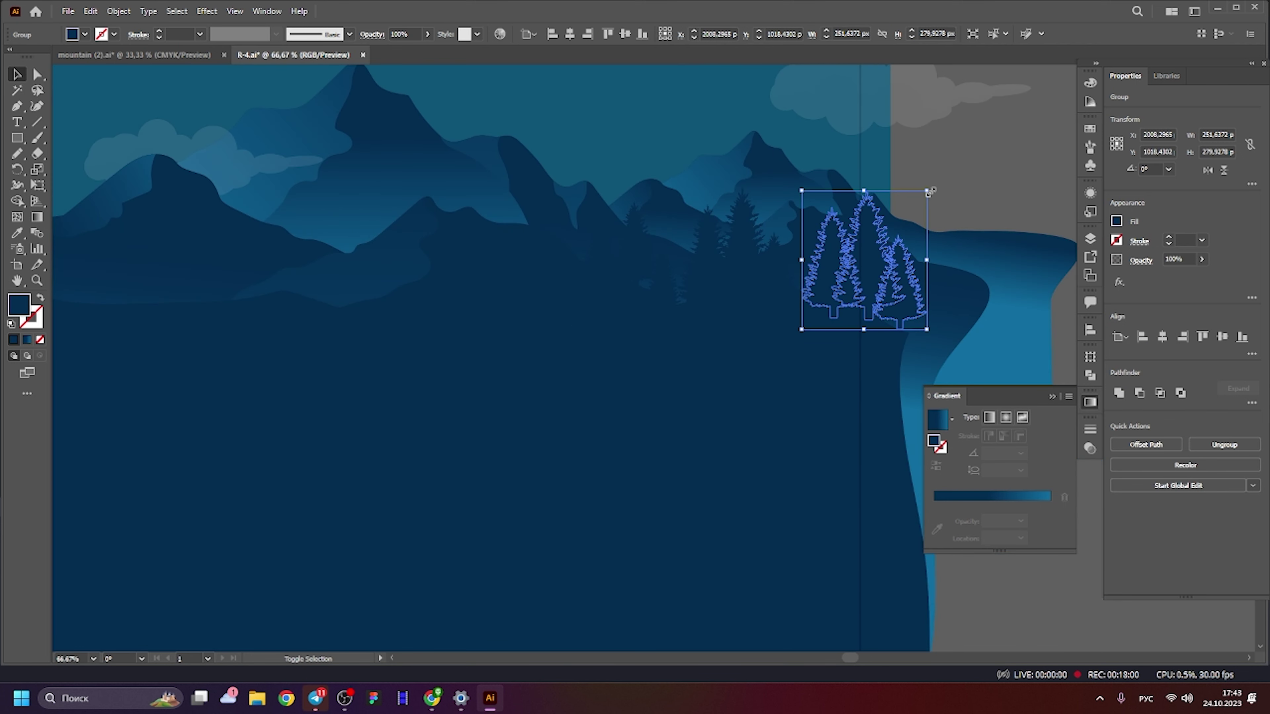
left_click_drag(928, 192, 885, 221)
scroll(863, 240, "up", 3)
mouse_move(841, 292)
left_mouse_down()
mouse_move(872, 283)
mouse_move(860, 272)
left_mouse_up()
scroll(859, 256, "down", 4)
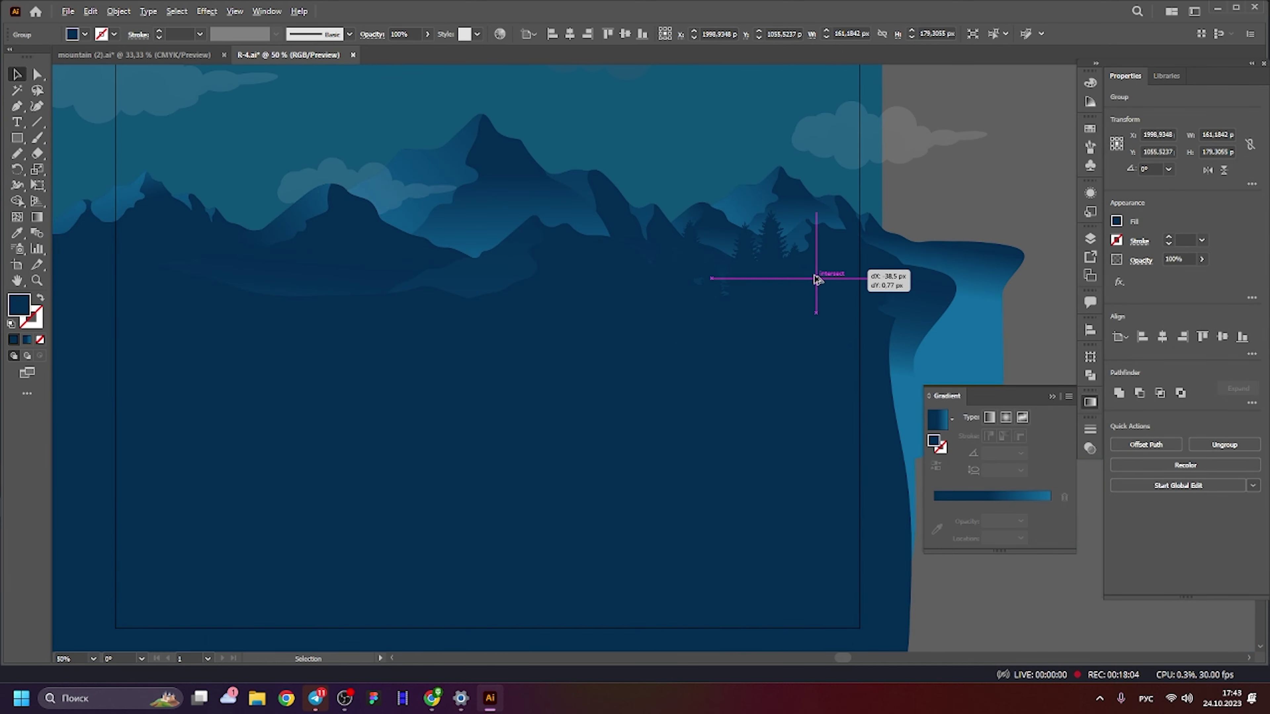
Enlarge a tree cluster and place it on the left hill.
left_click_drag(330, 265, 330, 265)
scroll(250, 270, "up", 3)
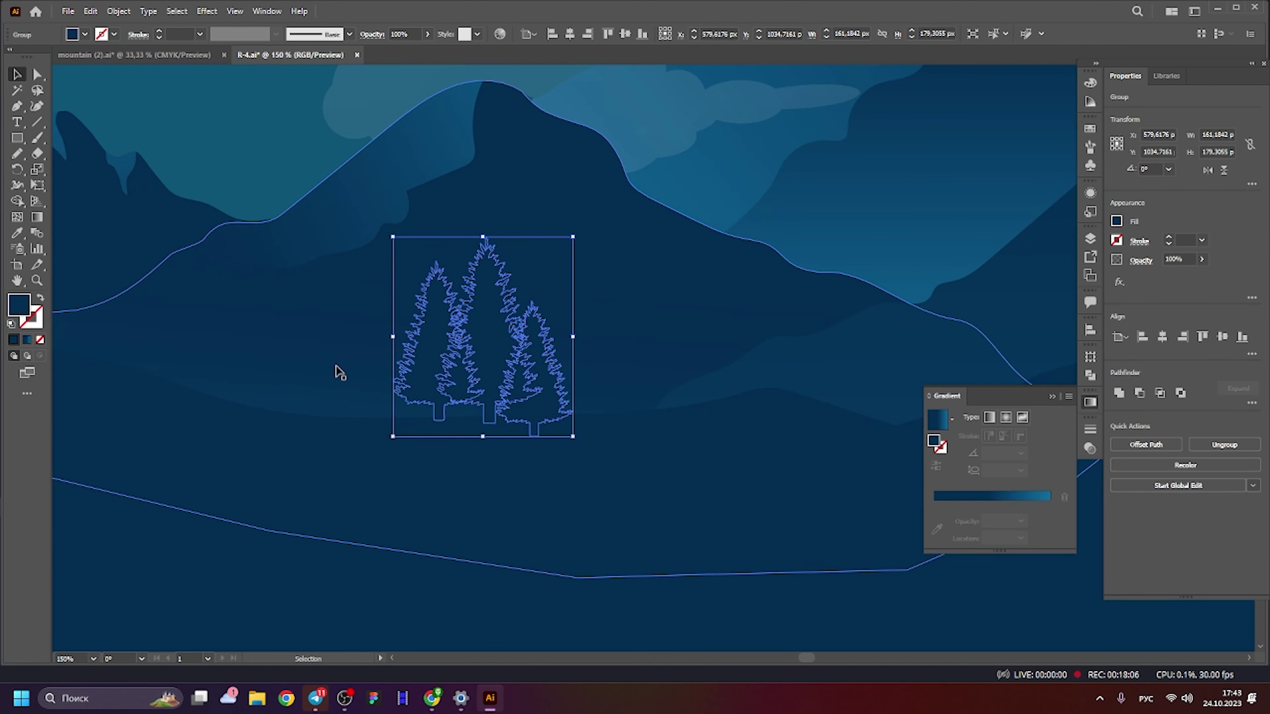
mouse_move(765, 316)
left_mouse_down()
mouse_move(655, 229)
mouse_move(553, 261)
mouse_move(780, 303)
mouse_move(396, 317)
mouse_move(433, 250)
mouse_move(555, 275)
mouse_move(520, 266)
mouse_move(540, 307)
mouse_move(580, 300)
left_mouse_up()
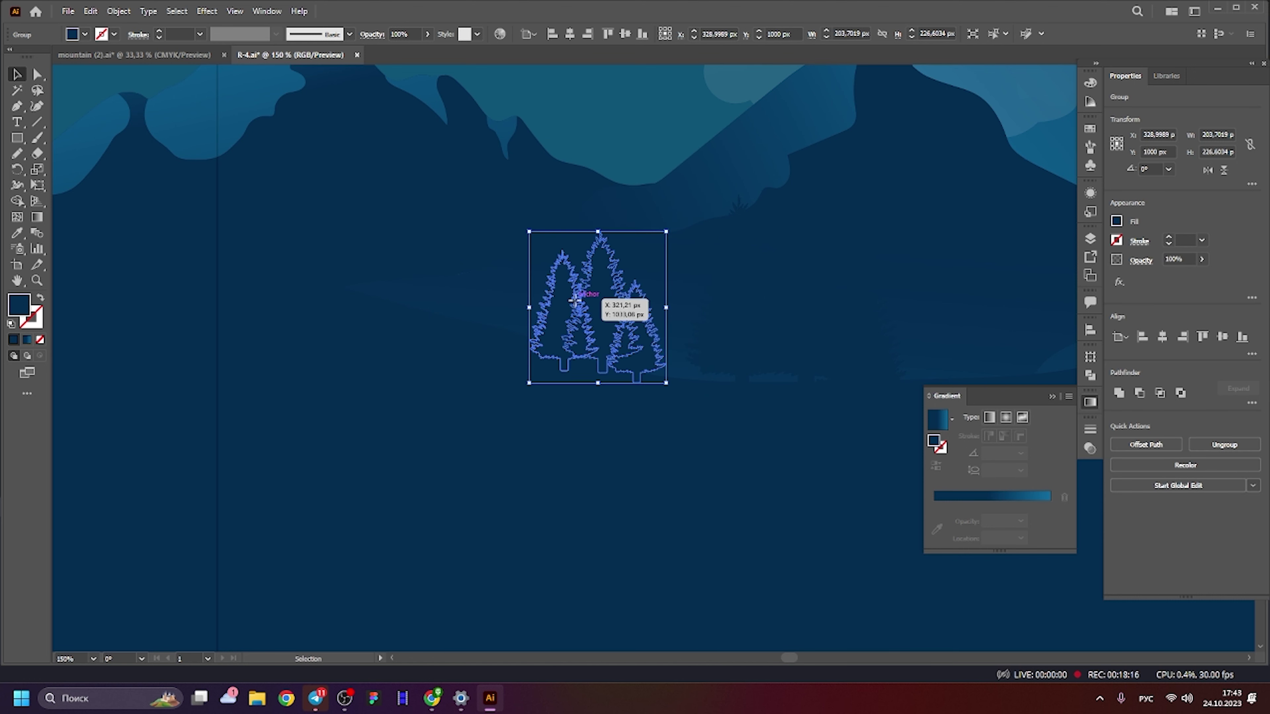
Delete the smaller front tree from the cluster, leaving a single pine.
double_click(618, 323)
left_click(641, 330)
key("Delete")
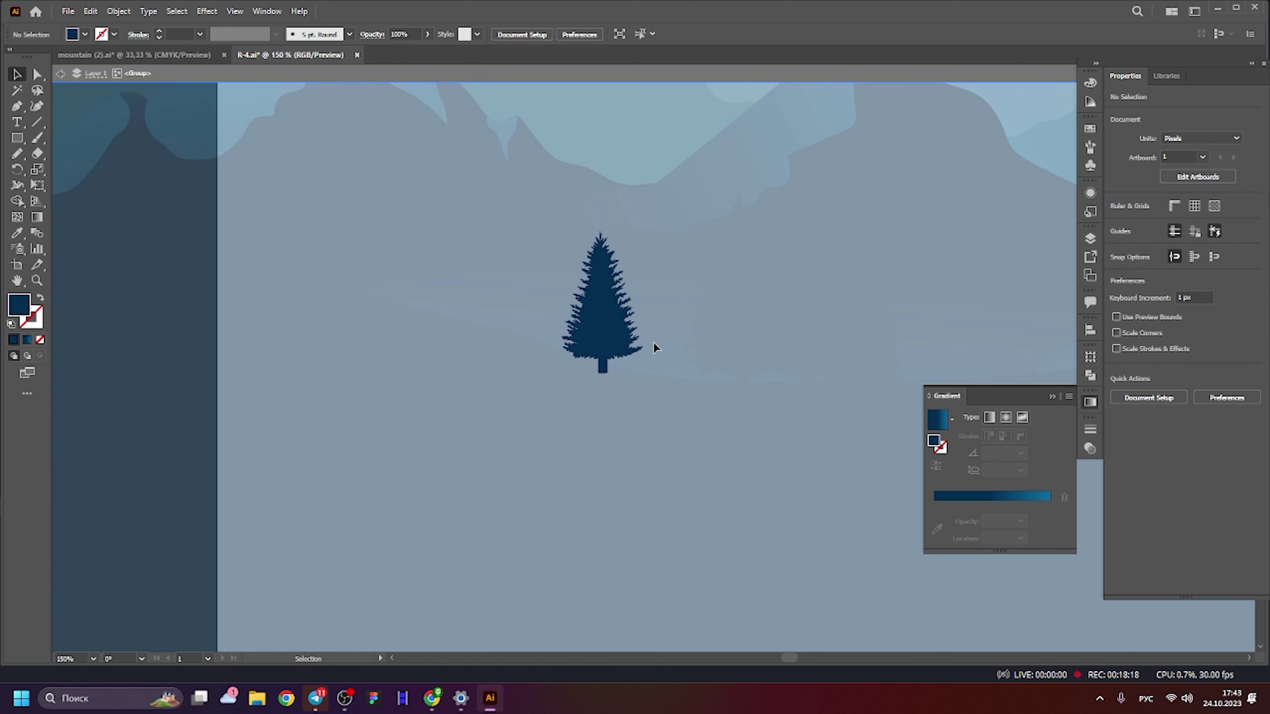
scroll(645, 320, "up", 1)
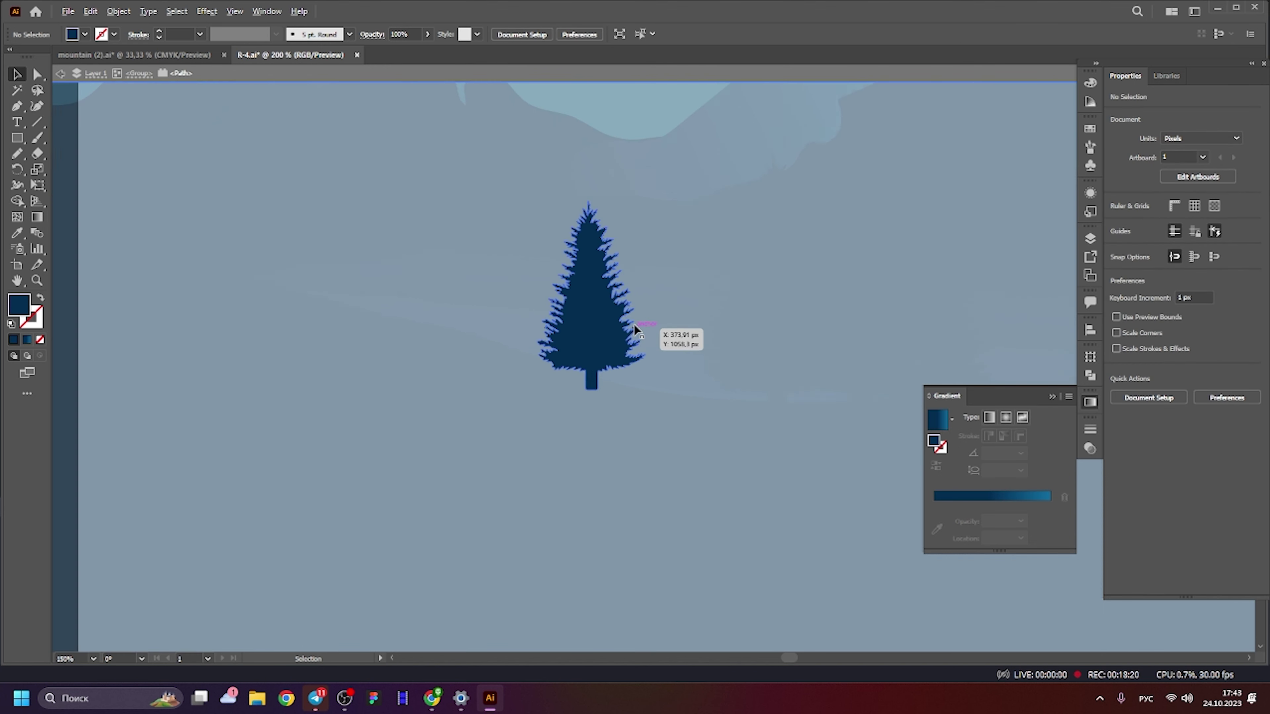
double_click(658, 312)
Move the single pine lower right and shrink it.
left_click(596, 328)
mouse_move(595, 328)
left_mouse_down()
mouse_move(652, 328)
mouse_move(665, 345)
left_mouse_up()
left_click_drag(706, 220, 686, 254)
left_click_drag(636, 330, 760, 321)
In the three-tree cluster, shift the right tree right and make the left tree smaller and lower.
left_click(650, 326)
double_click(672, 304)
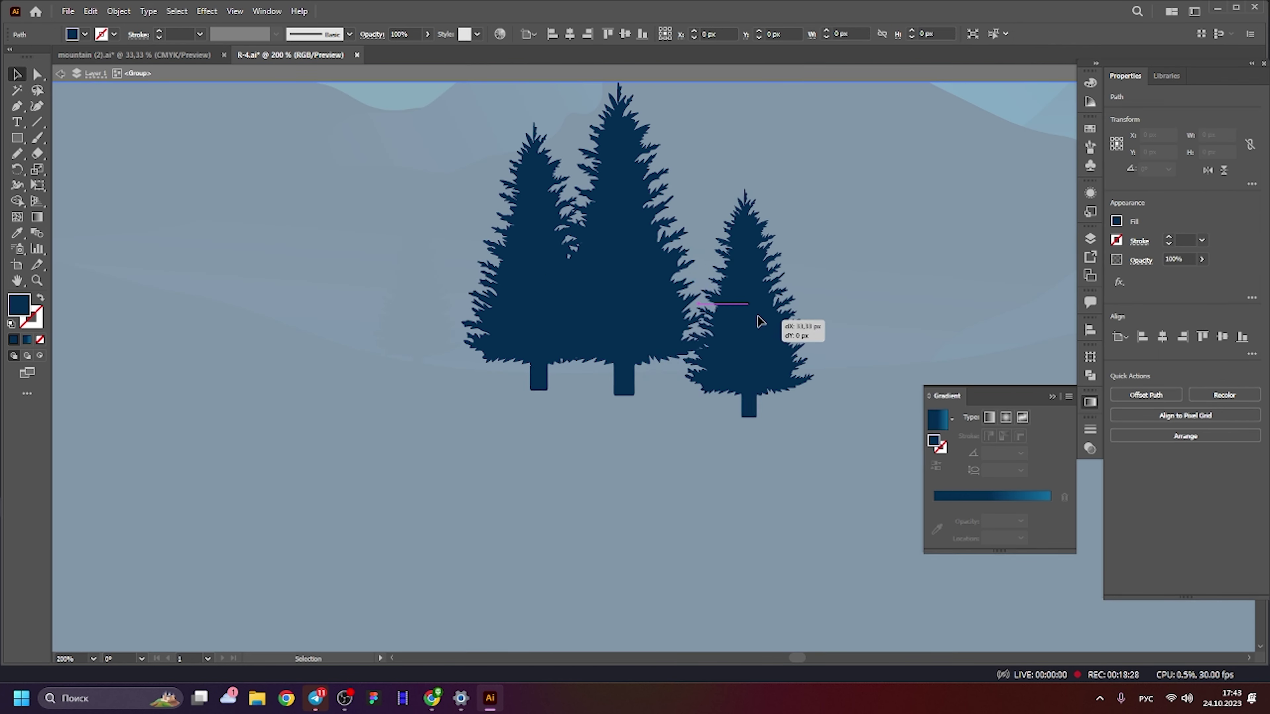
left_click_drag(655, 286, 674, 270)
left_click_drag(546, 301, 544, 335)
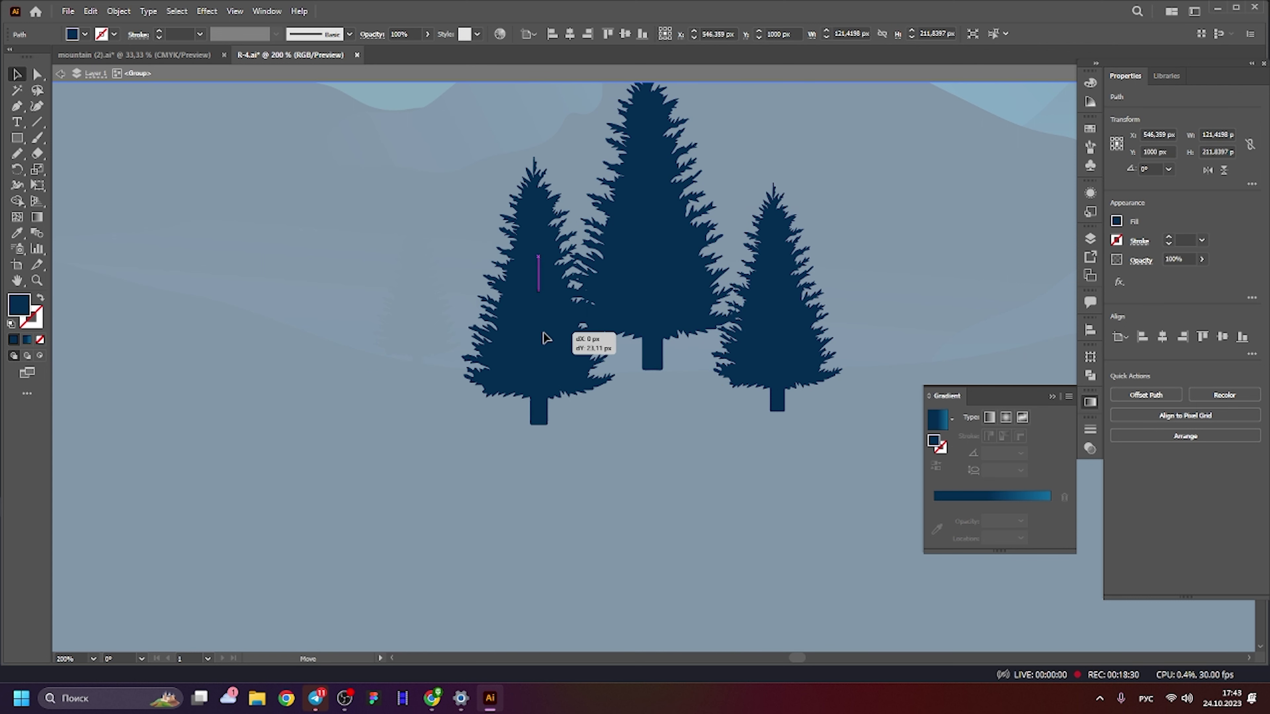
left_click_drag(616, 425, 586, 374)
left_click_drag(550, 308, 553, 335)
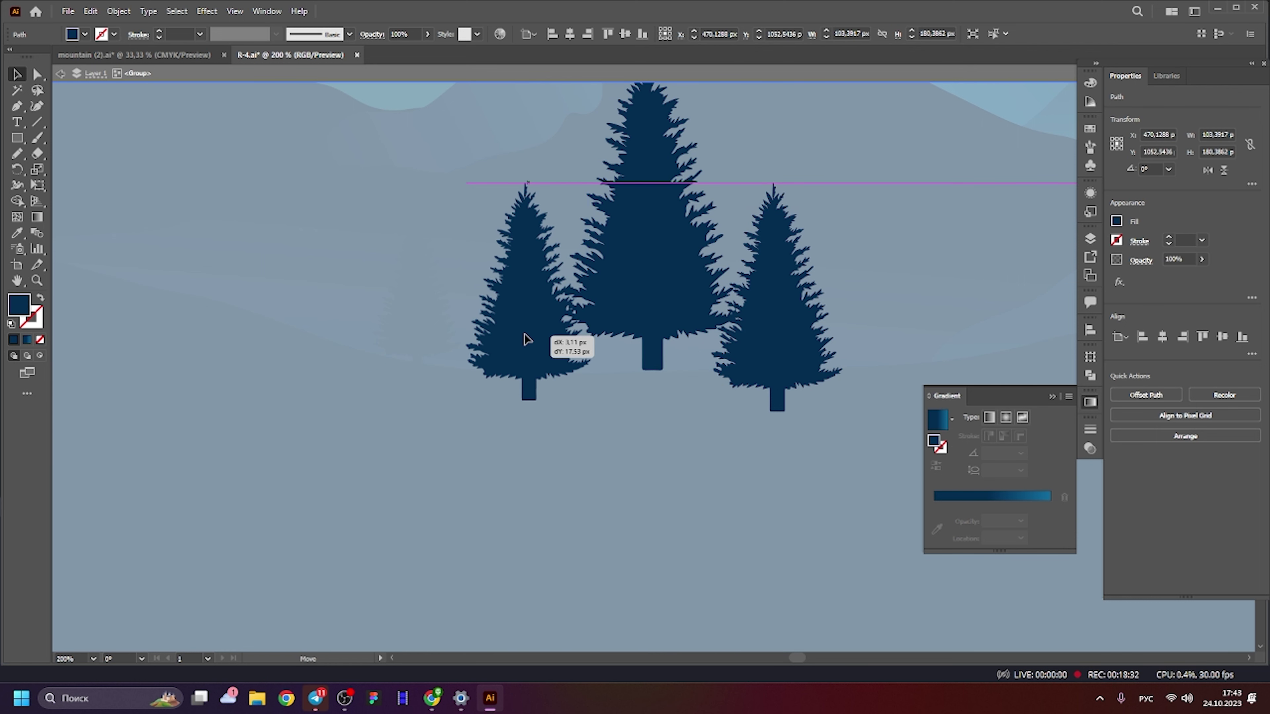
left_click_drag(750, 323, 763, 320)
Pull the right and middle trees closer together, then copy the tightened cluster.
double_click(698, 390)
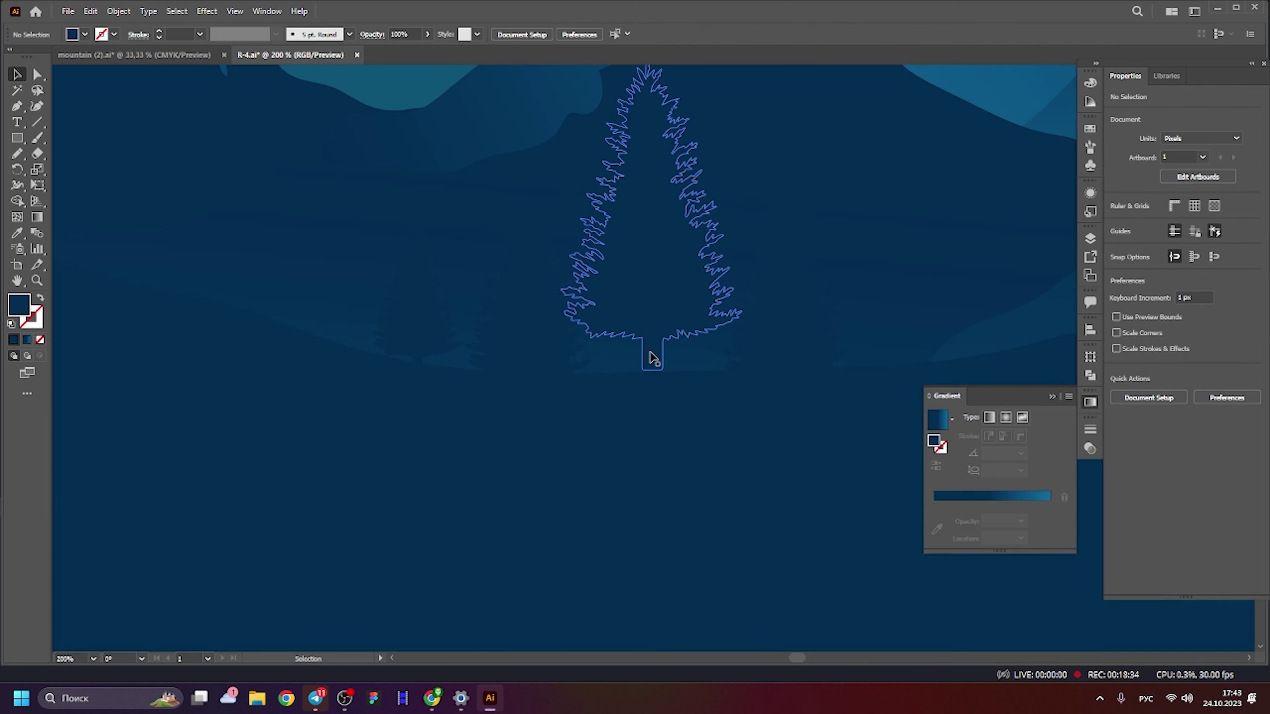
left_click(652, 354)
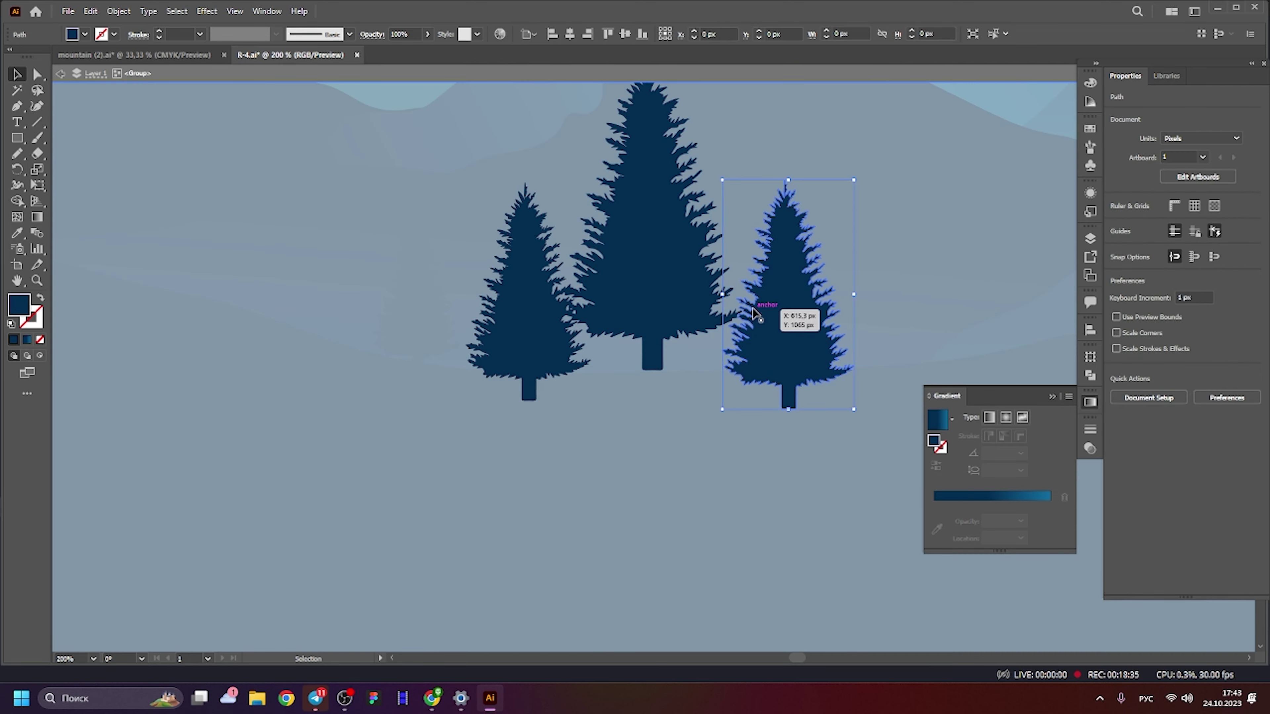
left_click_drag(765, 313, 732, 329)
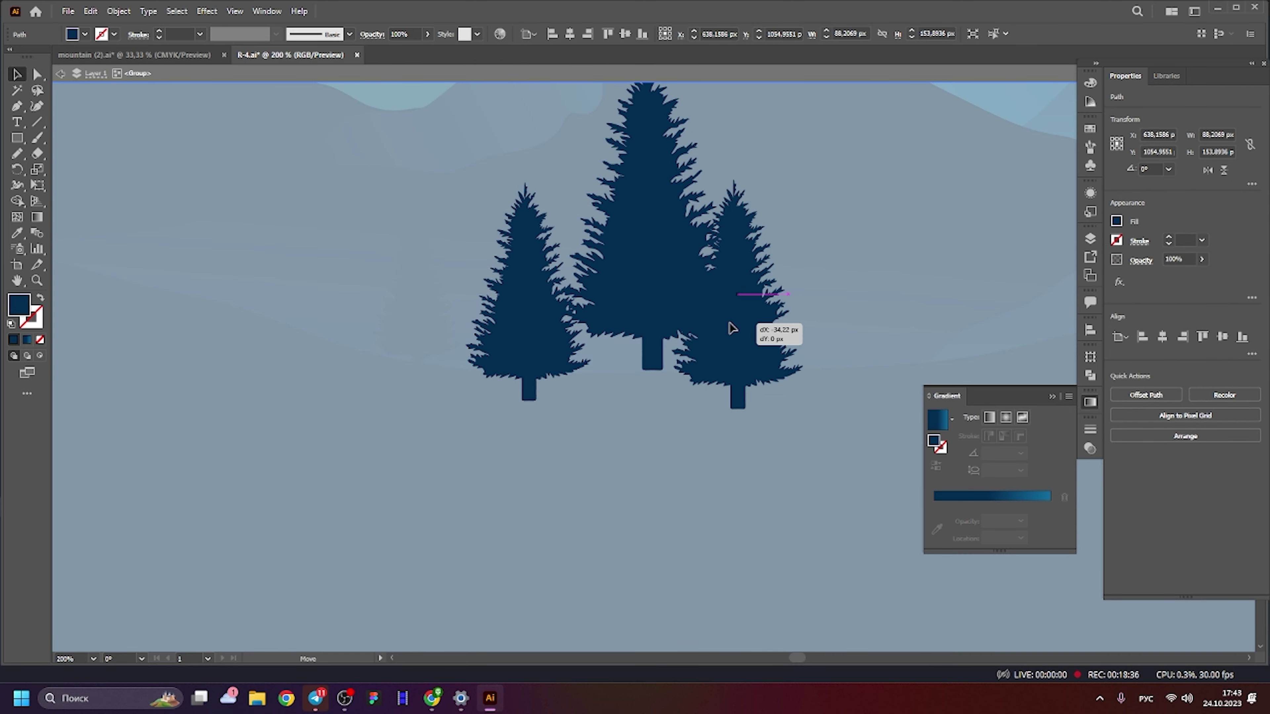
mouse_move(615, 278)
left_mouse_down()
mouse_move(731, 326)
mouse_move(715, 328)
left_mouse_up()
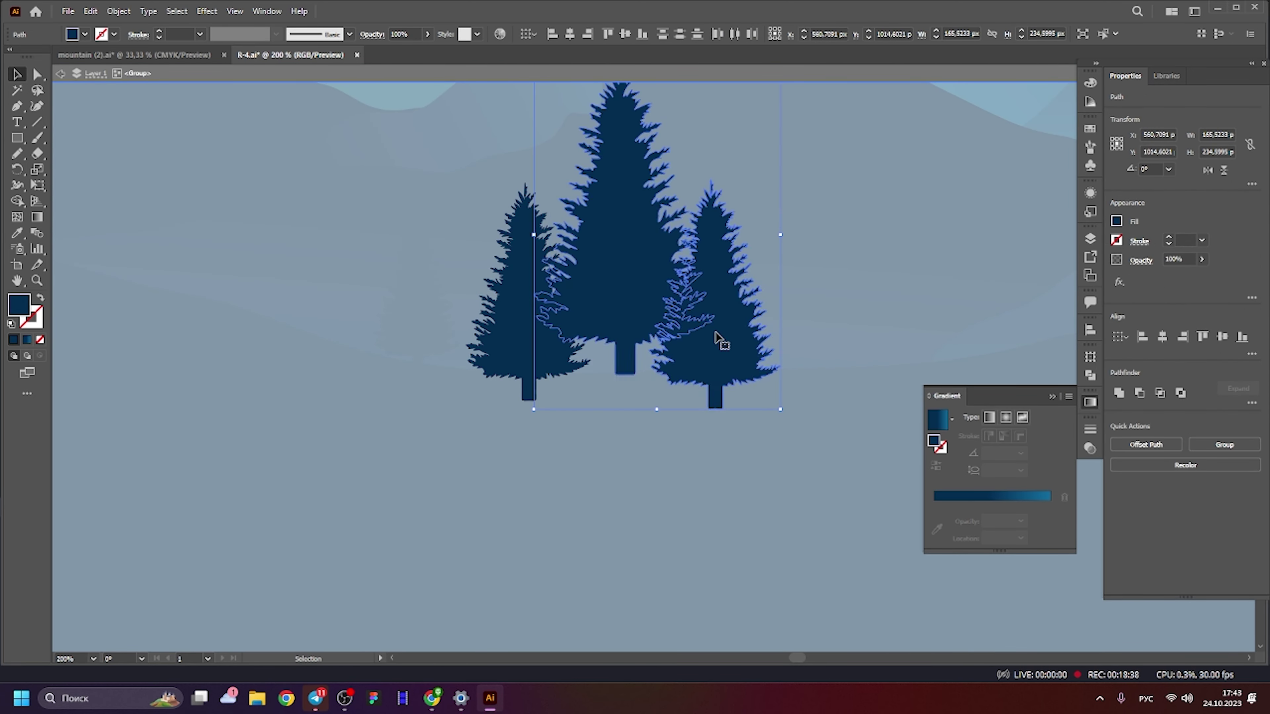
left_click(581, 391)
double_click(635, 416)
left_click(635, 292)
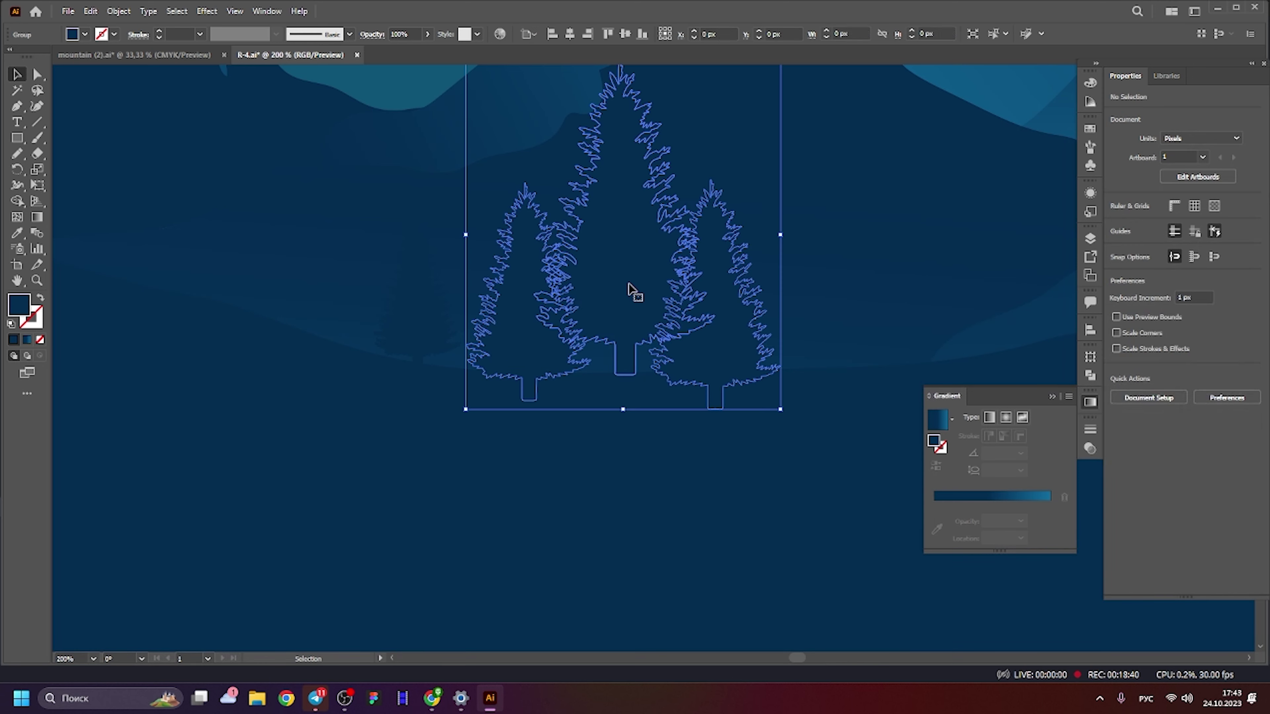
mouse_move(609, 315)
left_mouse_down()
mouse_move(738, 290)
mouse_move(534, 297)
left_mouse_up()
Shrink the copied tree cluster and shift it right.
scroll(576, 311, "down", 2)
scroll(741, 291, "up", 2)
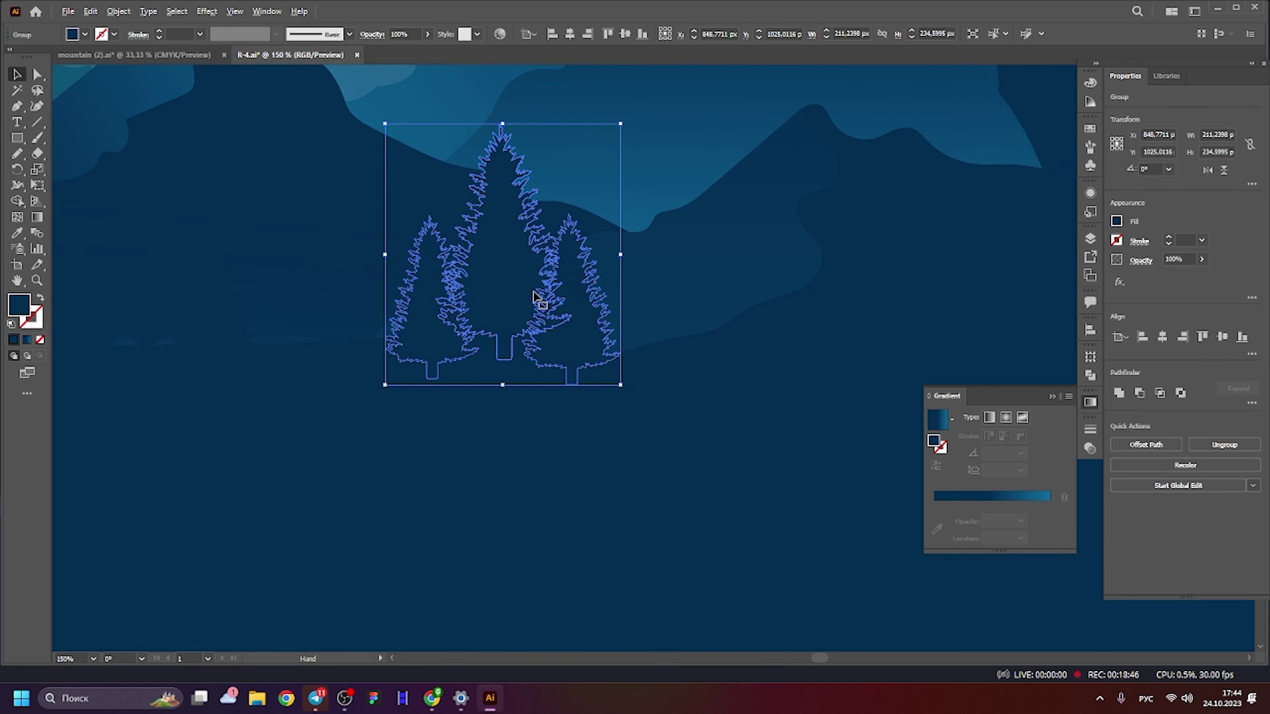
left_click_drag(621, 126, 586, 175)
mouse_move(447, 281)
left_mouse_down()
mouse_move(407, 266)
mouse_move(534, 276)
left_mouse_up()
scroll(410, 259, "down", 4)
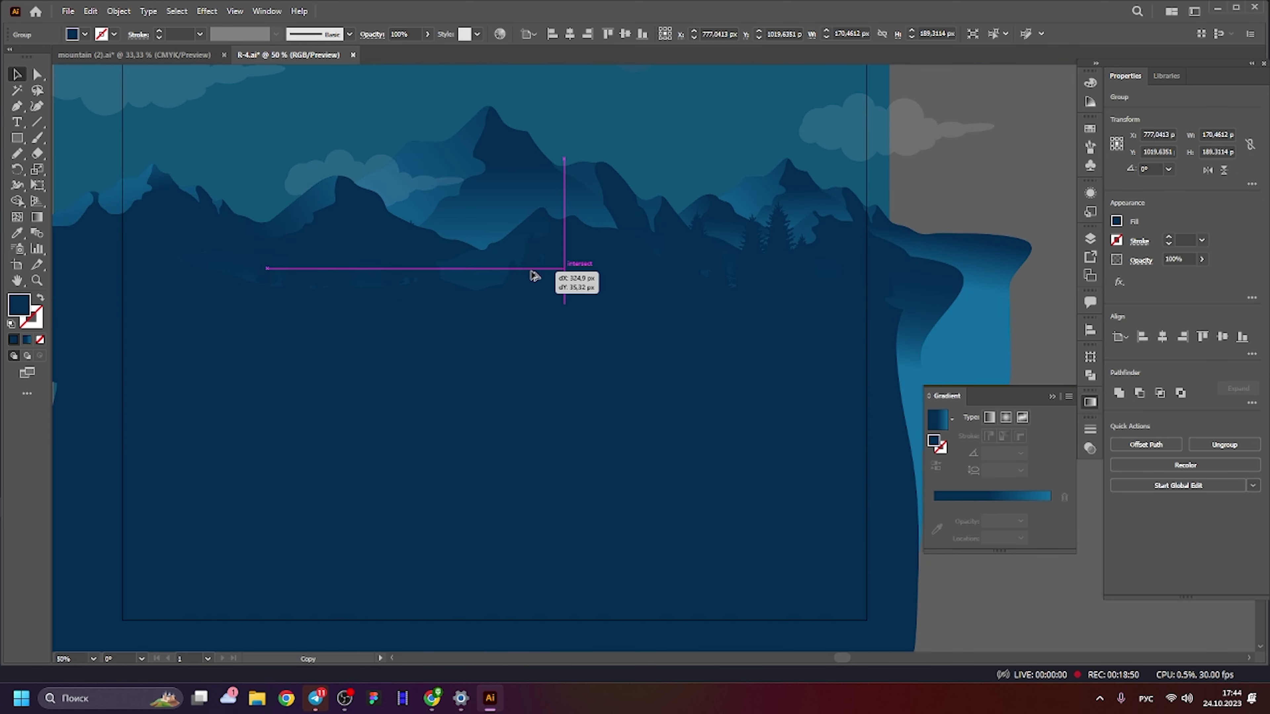
scroll(514, 277, "up", 2)
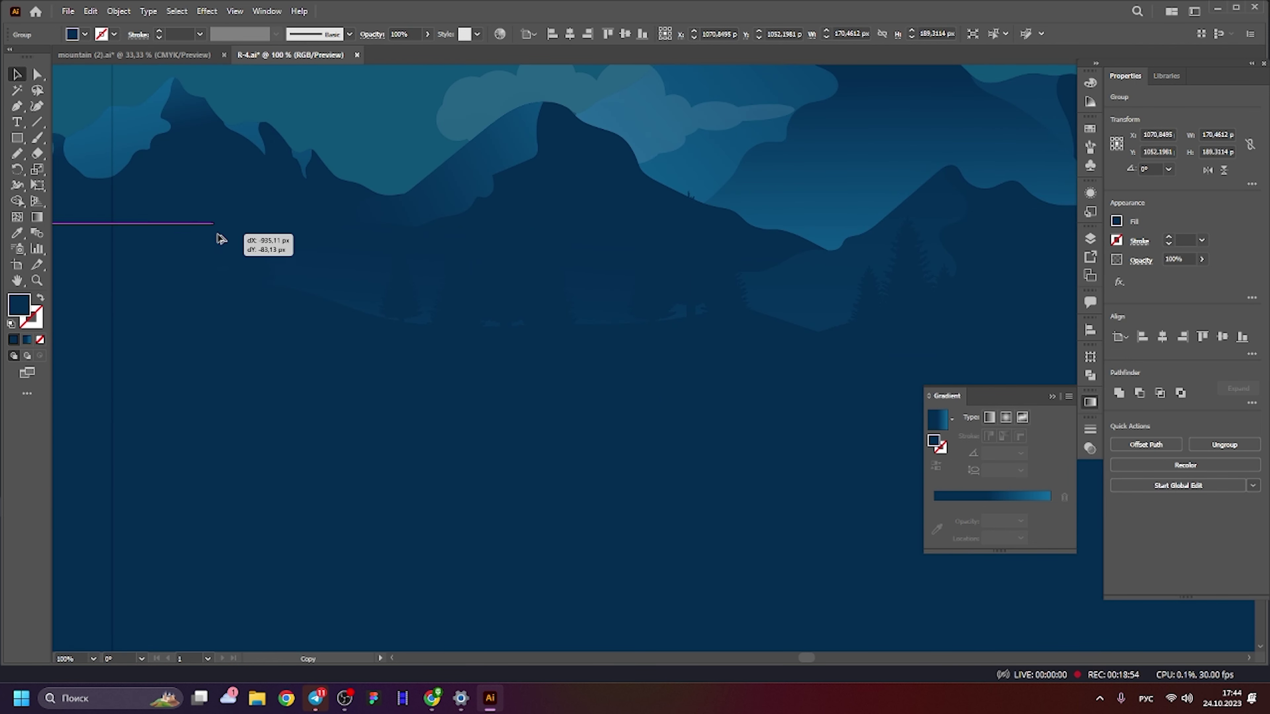
Resize the cluster to about 224 px and set it on the left hilltop.
left_click_drag(933, 305, 237, 240)
mouse_move(275, 292)
left_mouse_down()
mouse_move(313, 346)
mouse_move(340, 352)
left_mouse_up()
mouse_move(287, 222)
left_mouse_down()
mouse_move(281, 239)
mouse_move(285, 227)
left_mouse_up()
left_click_drag(334, 325, 321, 310)
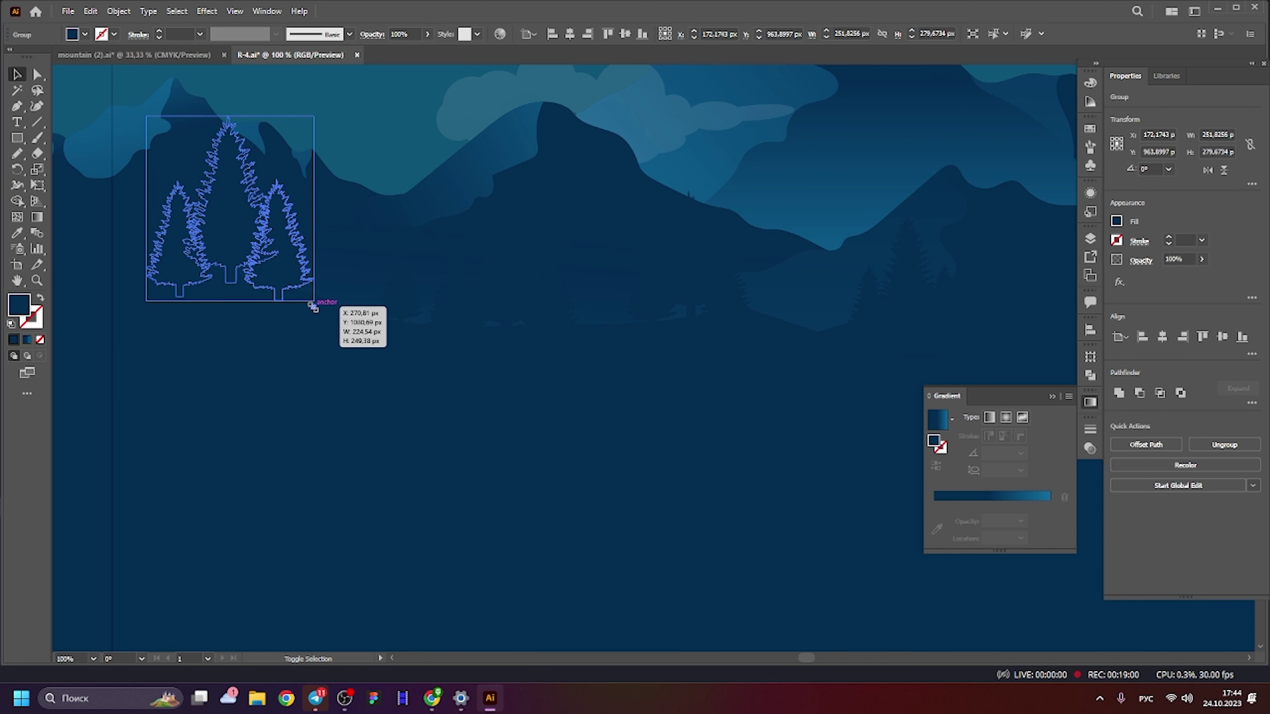
left_click_drag(256, 232, 274, 239)
Move the large dark blob shape from below up over the landscape's lower part.
key("ctrl+minus")
key("ctrl+minus")
key("ctrl+minus")
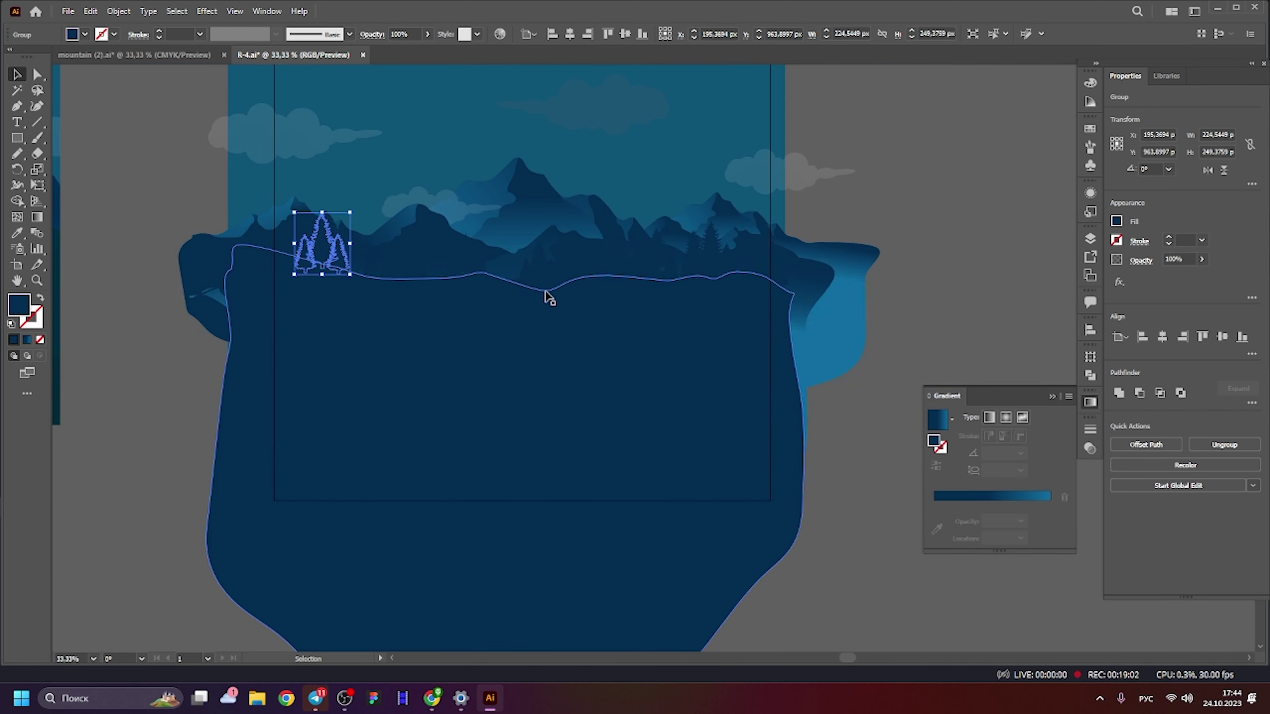
left_click(937, 183)
scroll(409, 341, "up", 1)
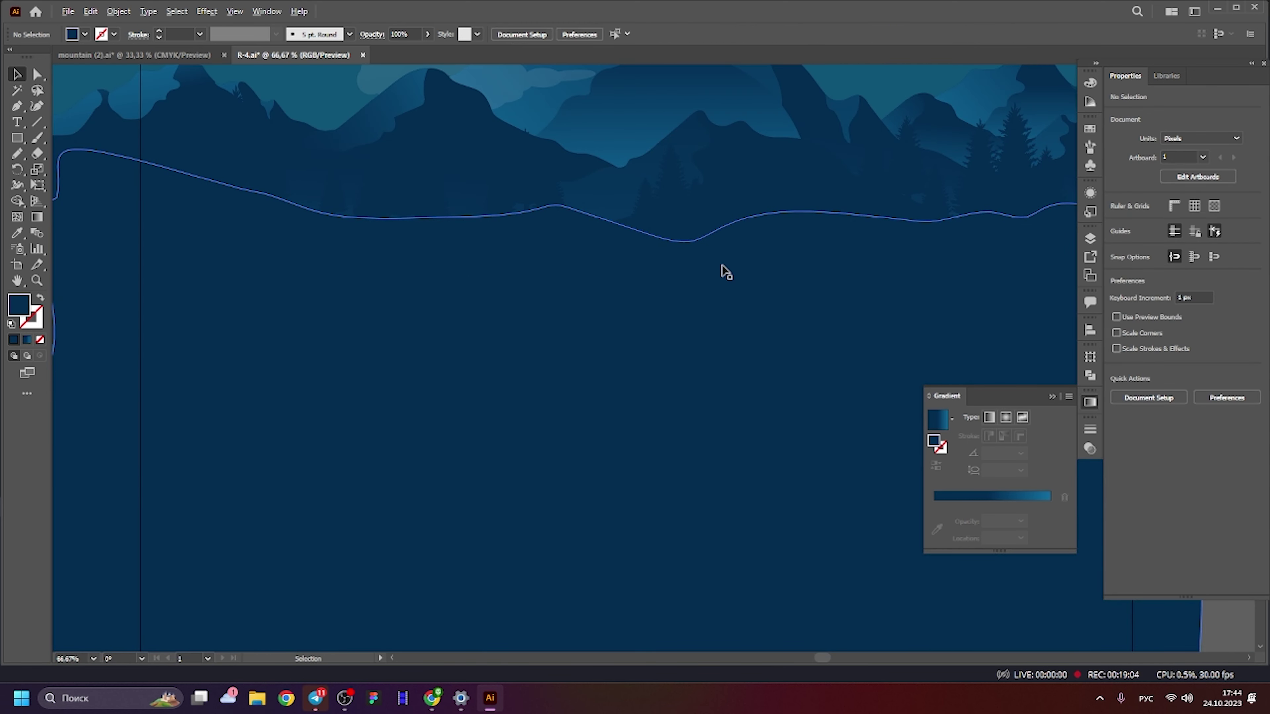
scroll(725, 271, "down", 3)
scroll(680, 102, "down", 5)
scroll(680, 419, "down", 1)
scroll(680, 420, "down", 2)
left_click(655, 383)
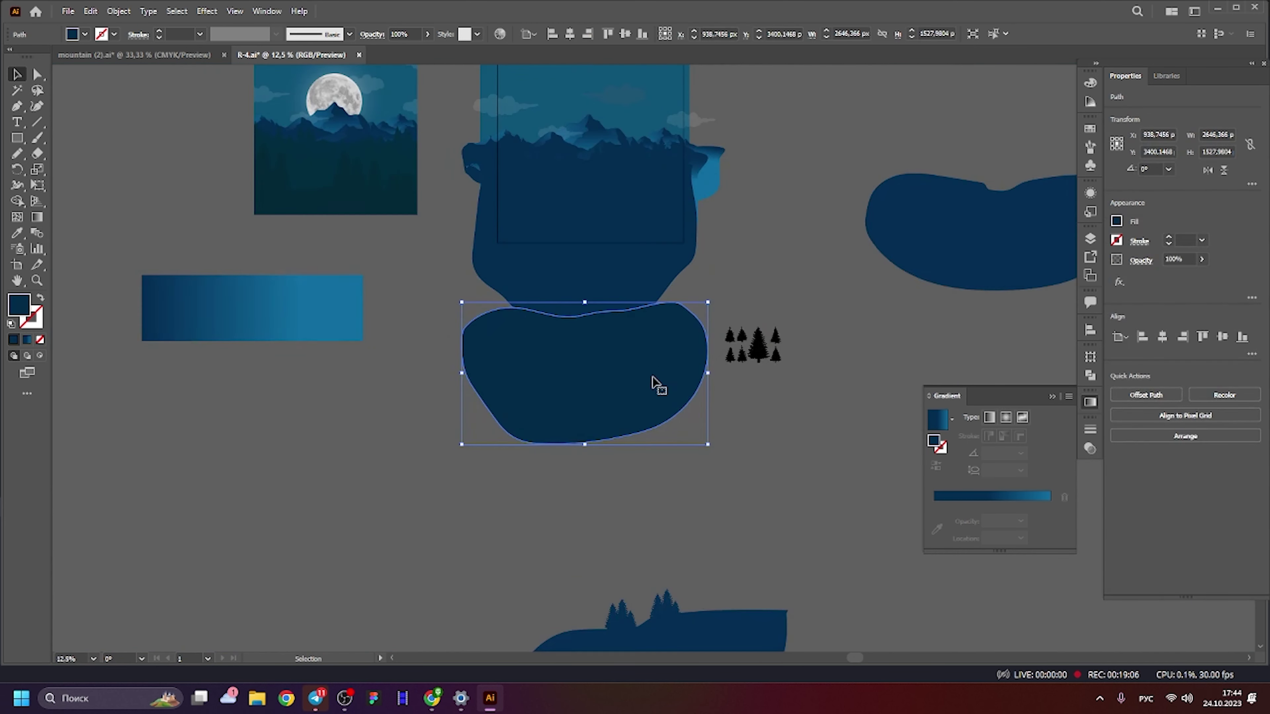
mouse_move(739, 653)
left_mouse_down()
mouse_move(672, 213)
mouse_move(621, 219)
left_mouse_up()
scroll(672, 213, "up", 3)
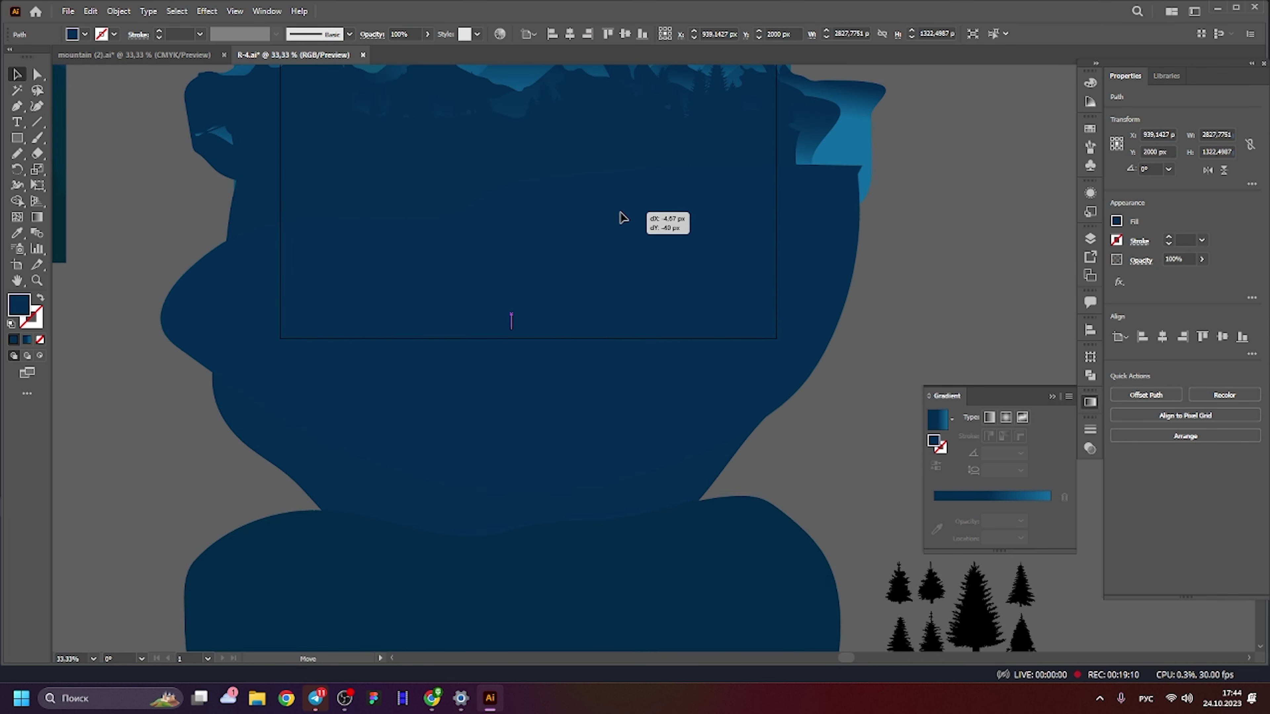
Copy the tree cluster from the right hilltop down onto the dark hill.
scroll(621, 219, "up", 3)
scroll(621, 219, "left", 2)
left_click(776, 174)
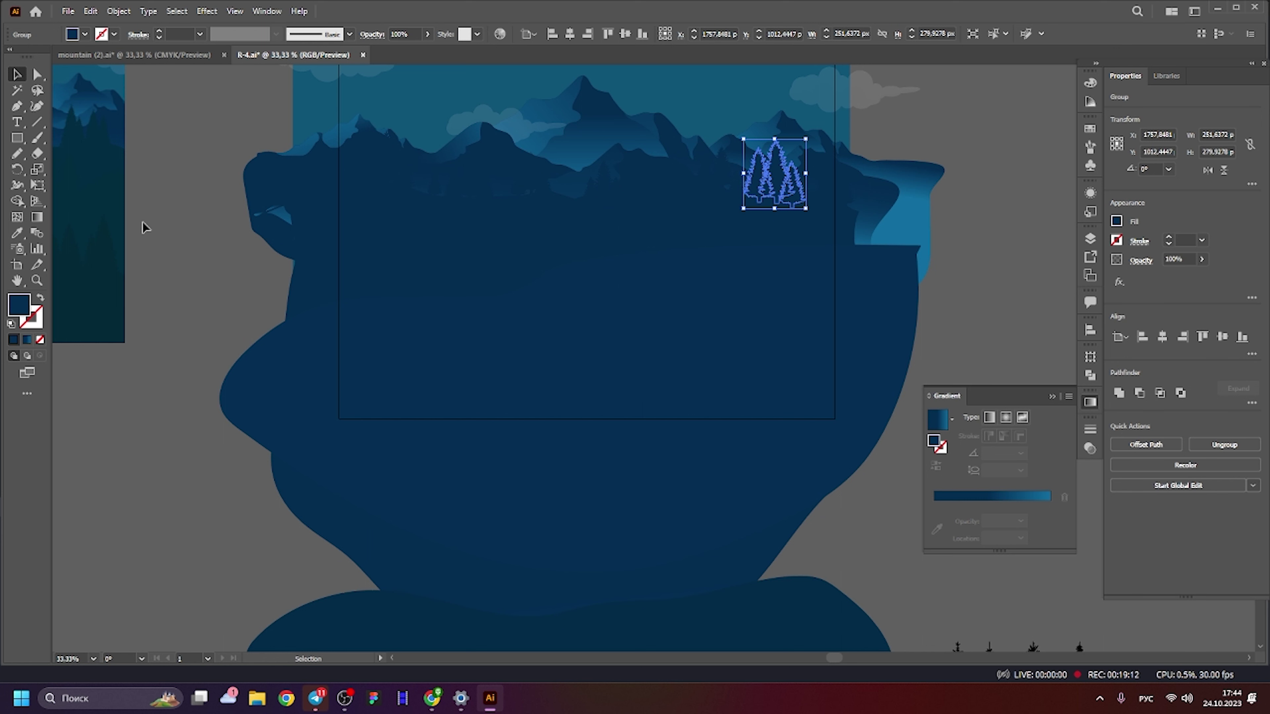
left_click(16, 233)
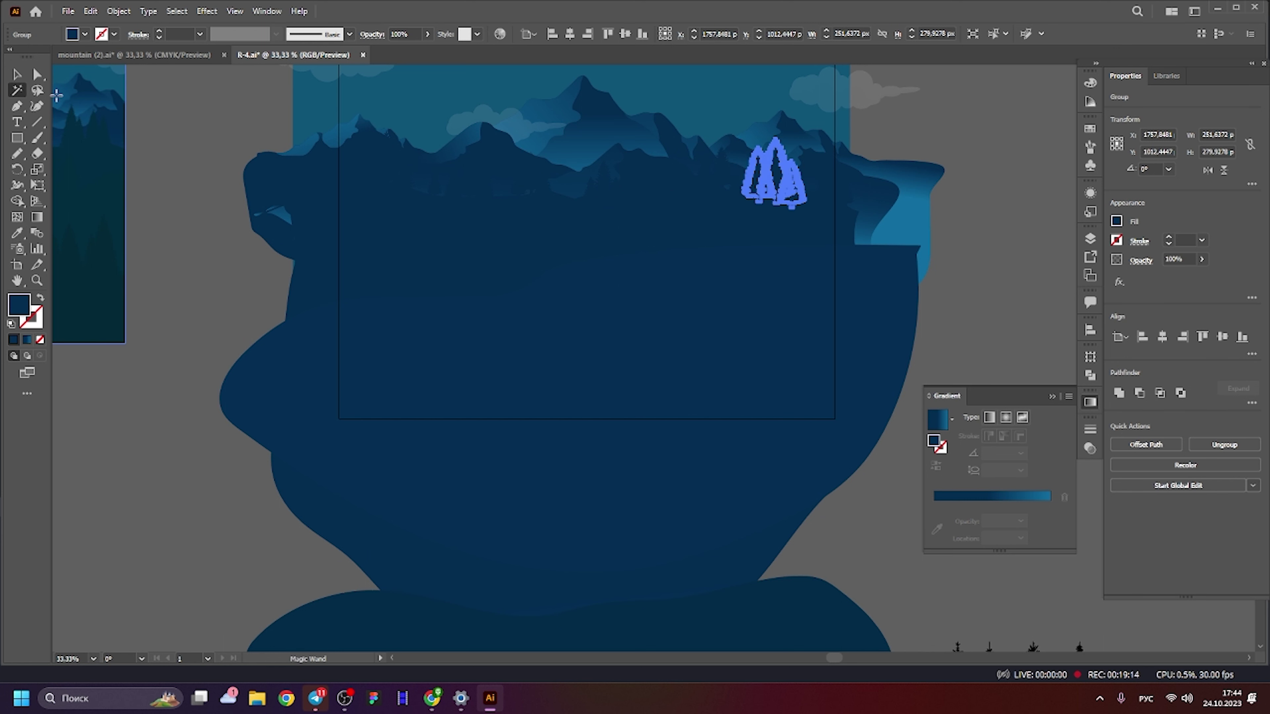
key("v")
left_click_drag(776, 190, 784, 239)
left_click(17, 232)
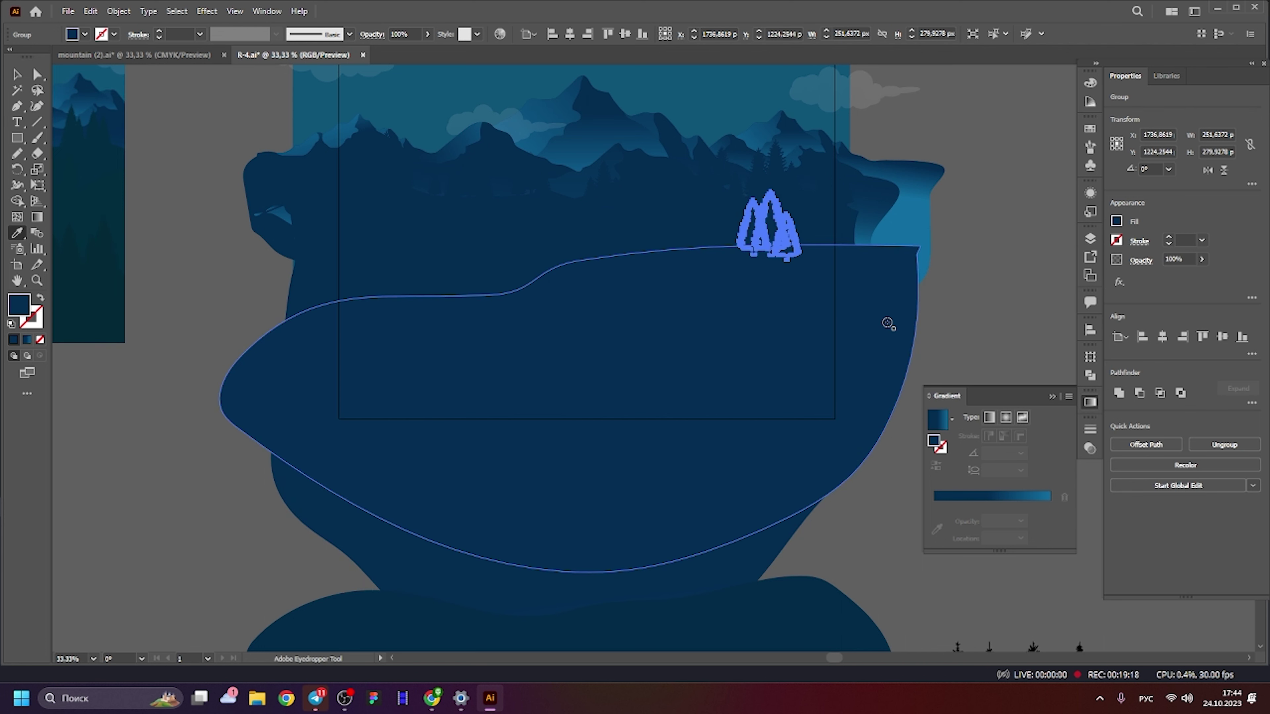
key("v")
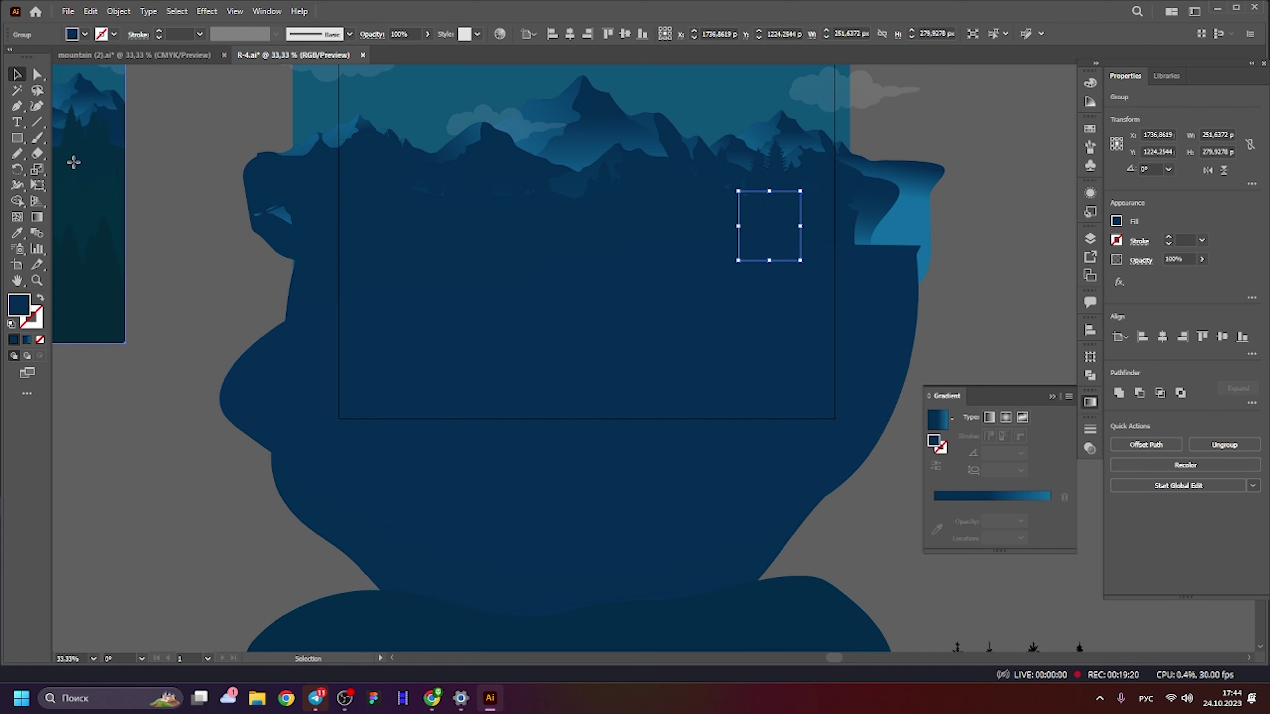
Move the copied tree cluster left so it sits on the hill's wavy ridge.
scroll(652, 233, "up", 1)
left_click(825, 218)
mouse_move(825, 218)
left_mouse_down()
mouse_move(708, 199)
mouse_move(643, 220)
left_mouse_up()
scroll(786, 221, "up", 3)
scroll(834, 222, "down", 2)
left_click_drag(551, 200, 652, 204)
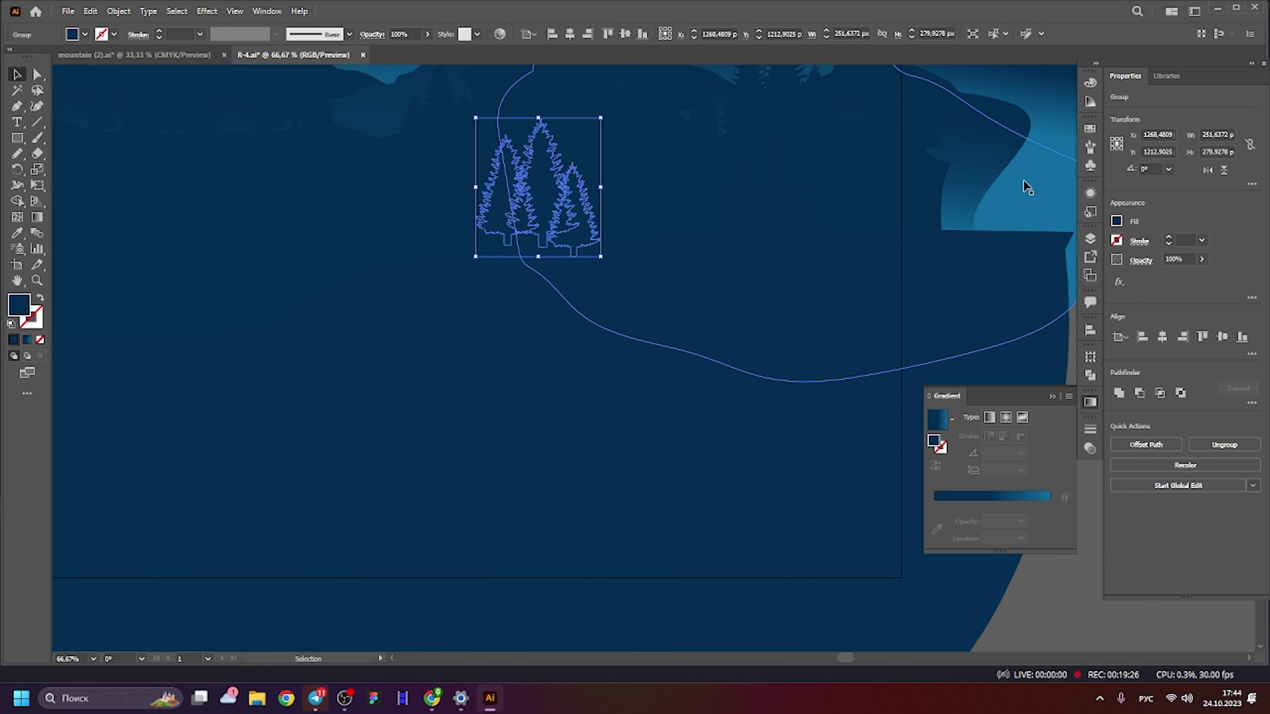
Select the dark hill path running along the ridge beneath the mountains.
left_click(723, 179)
scroll(670, 222, "down", 2)
left_click(463, 142)
scroll(462, 141, "up", 1)
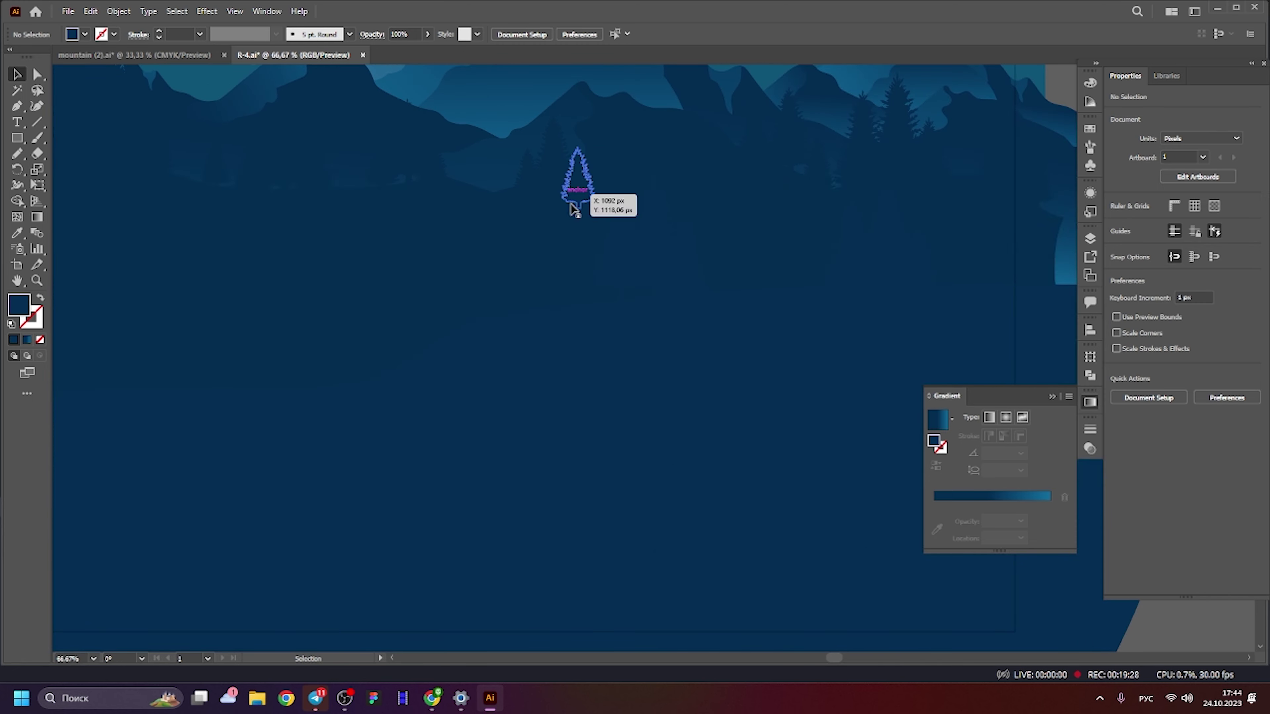
left_click(584, 331)
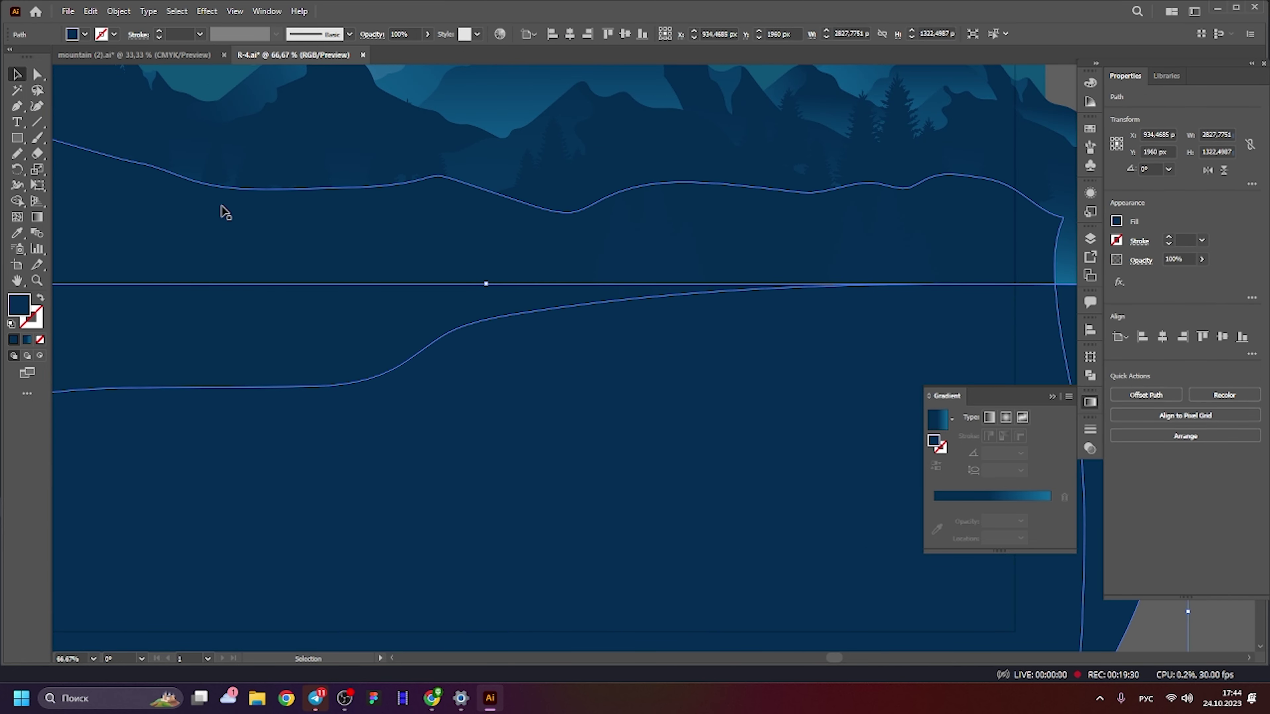
left_click(17, 233)
scroll(519, 326, "down", 3)
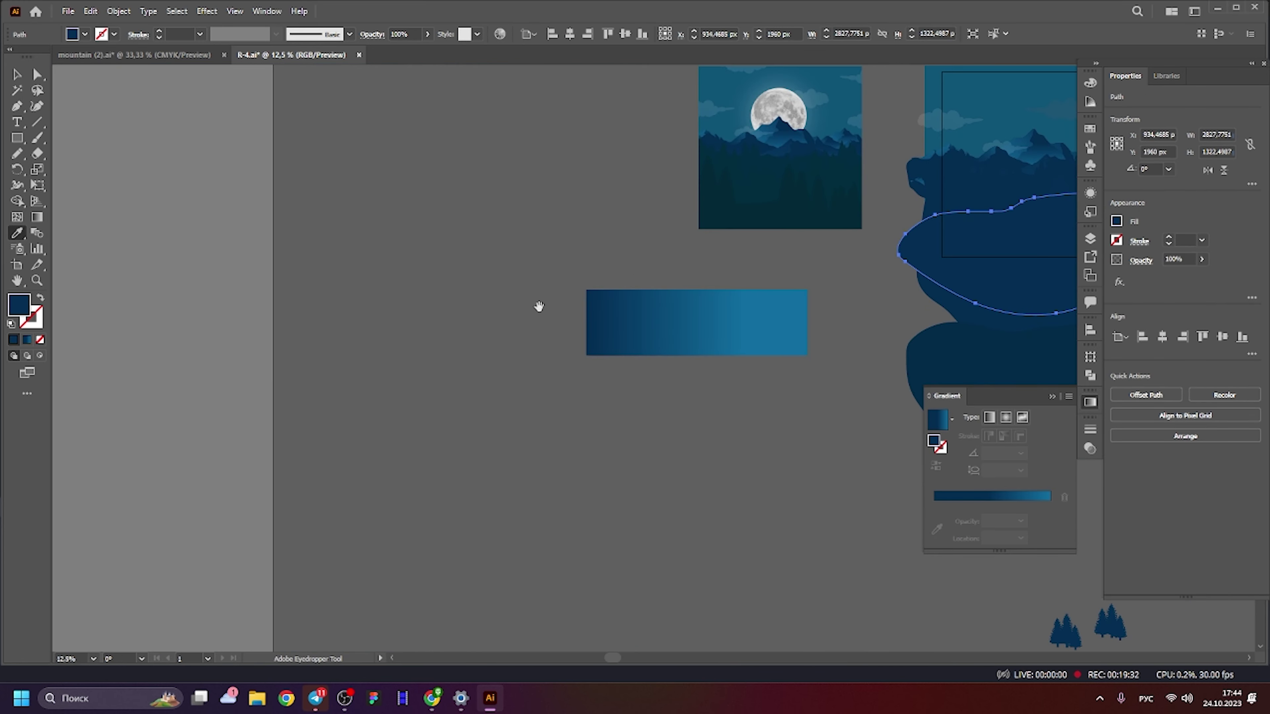
Pull the dark square up out of the gradient bar as a colour sample.
scroll(760, 238, "up", 1)
left_click(17, 75)
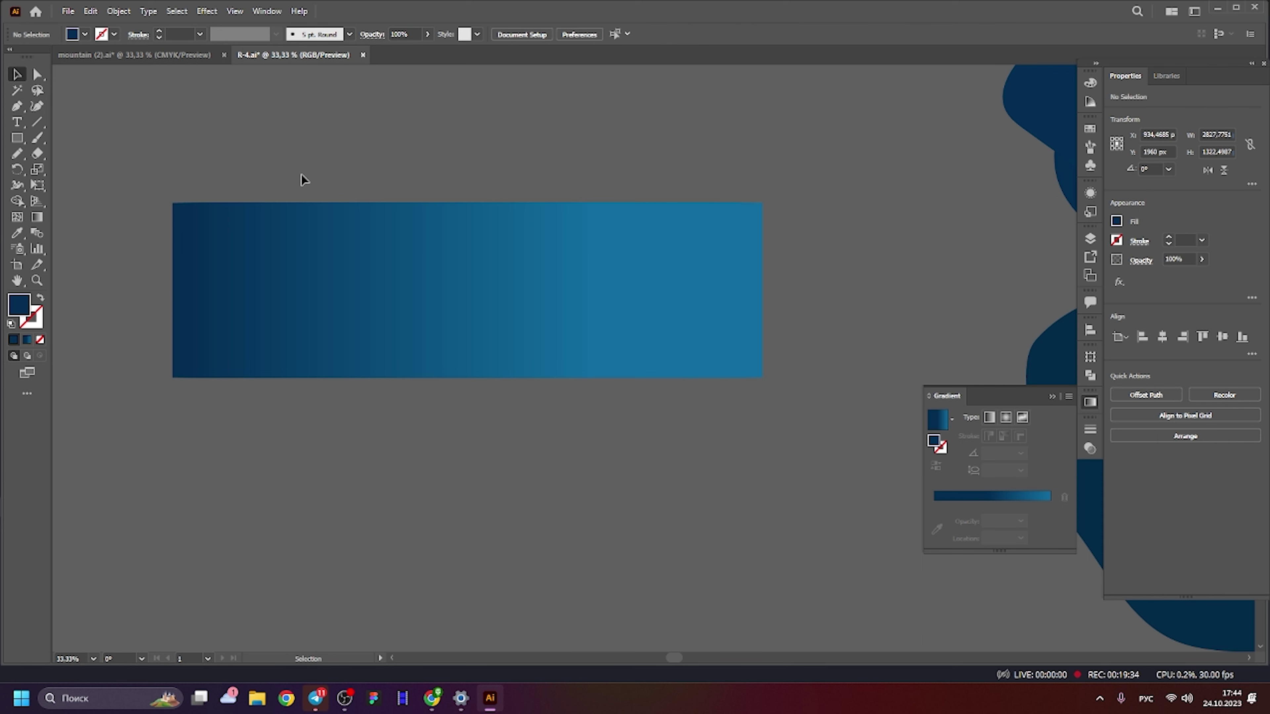
left_click(241, 213)
scroll(190, 218, "up", 3)
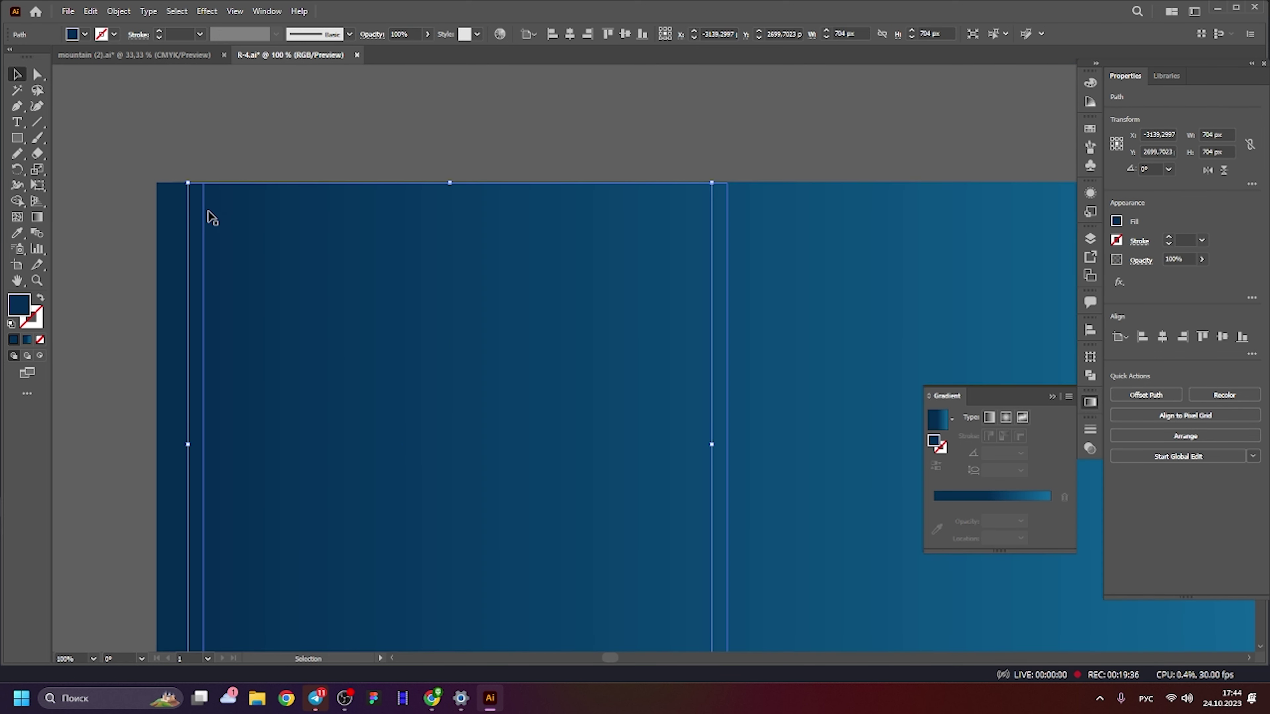
scroll(210, 219, "down", 2)
left_click_drag(213, 206, 227, 80)
scroll(349, 128, "down", 3)
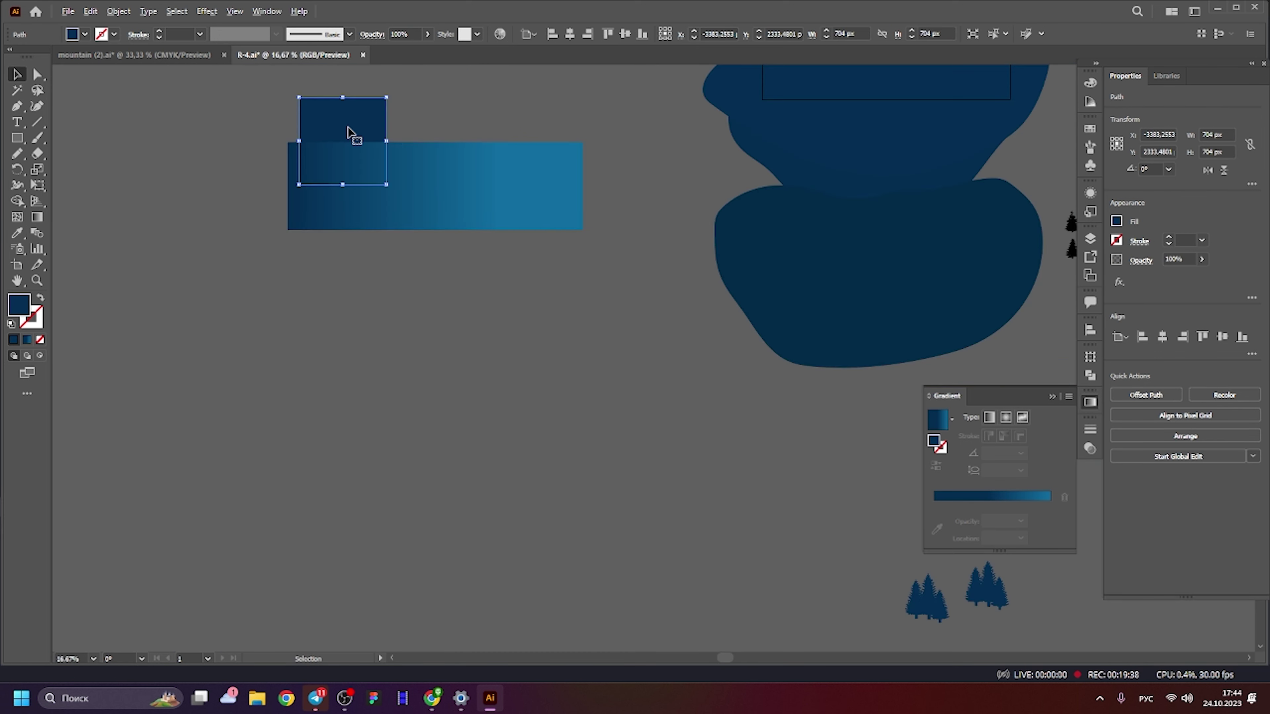
scroll(713, 213, "up", 3)
scroll(713, 213, "right", 3)
Select the ridge tree clusters and shift the right cluster further left.
left_click(815, 172)
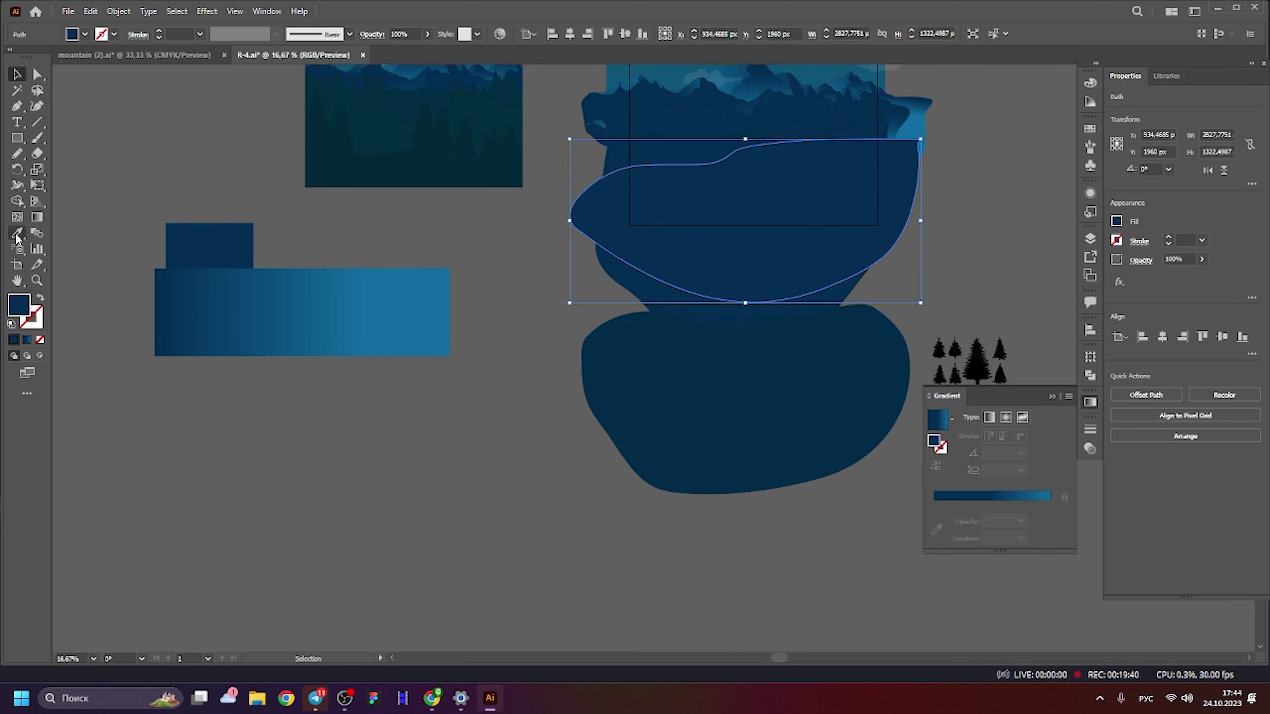
left_click(538, 178)
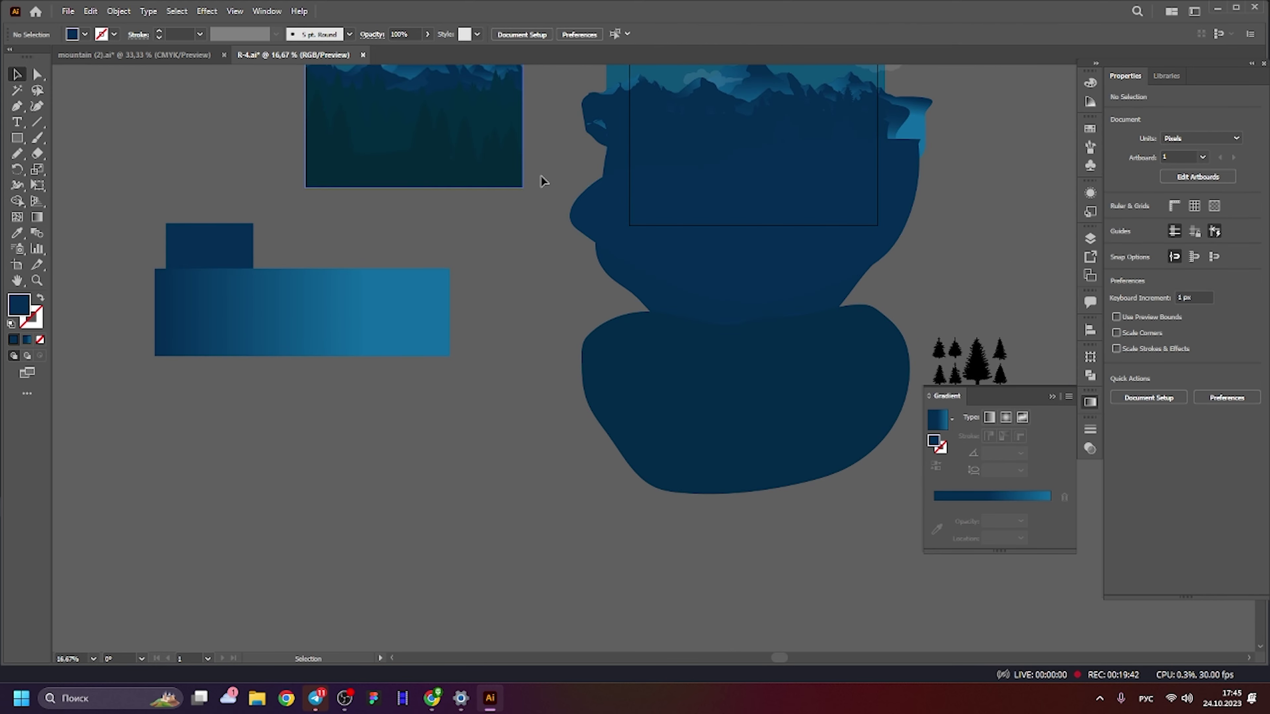
scroll(879, 142, "up", 2)
scroll(1035, 187, "up", 1)
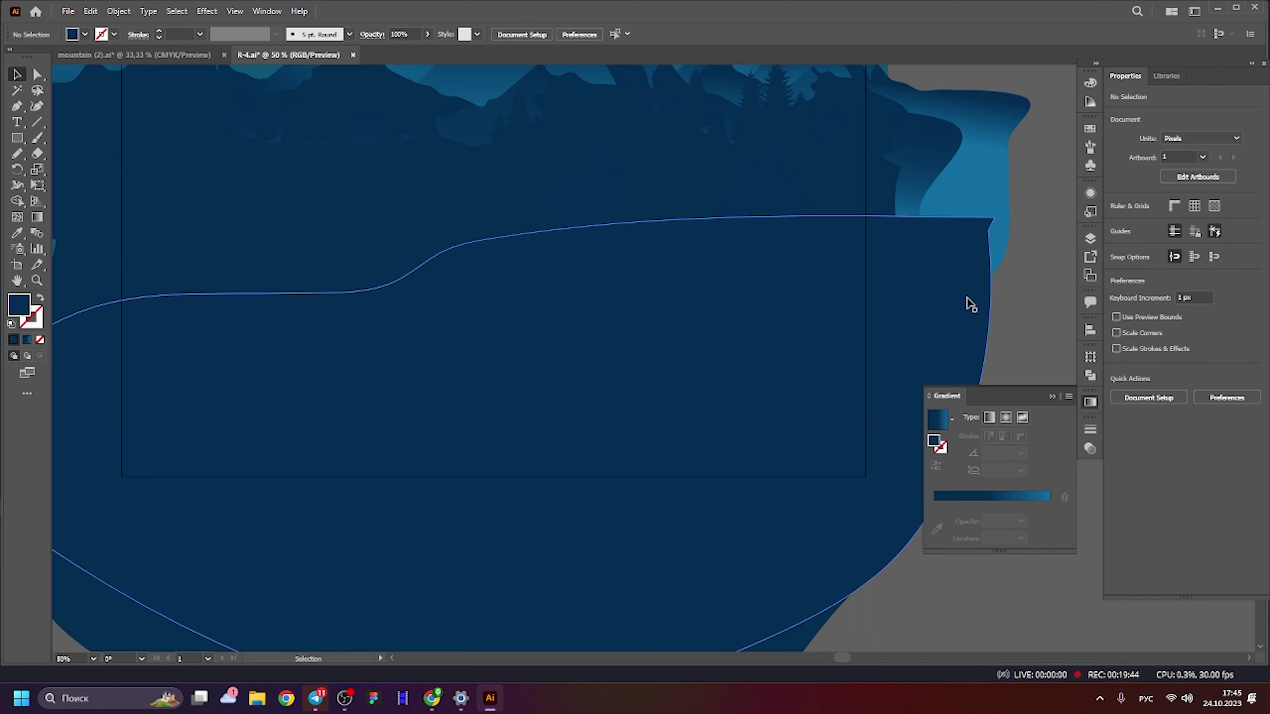
scroll(1013, 212, "up", 1)
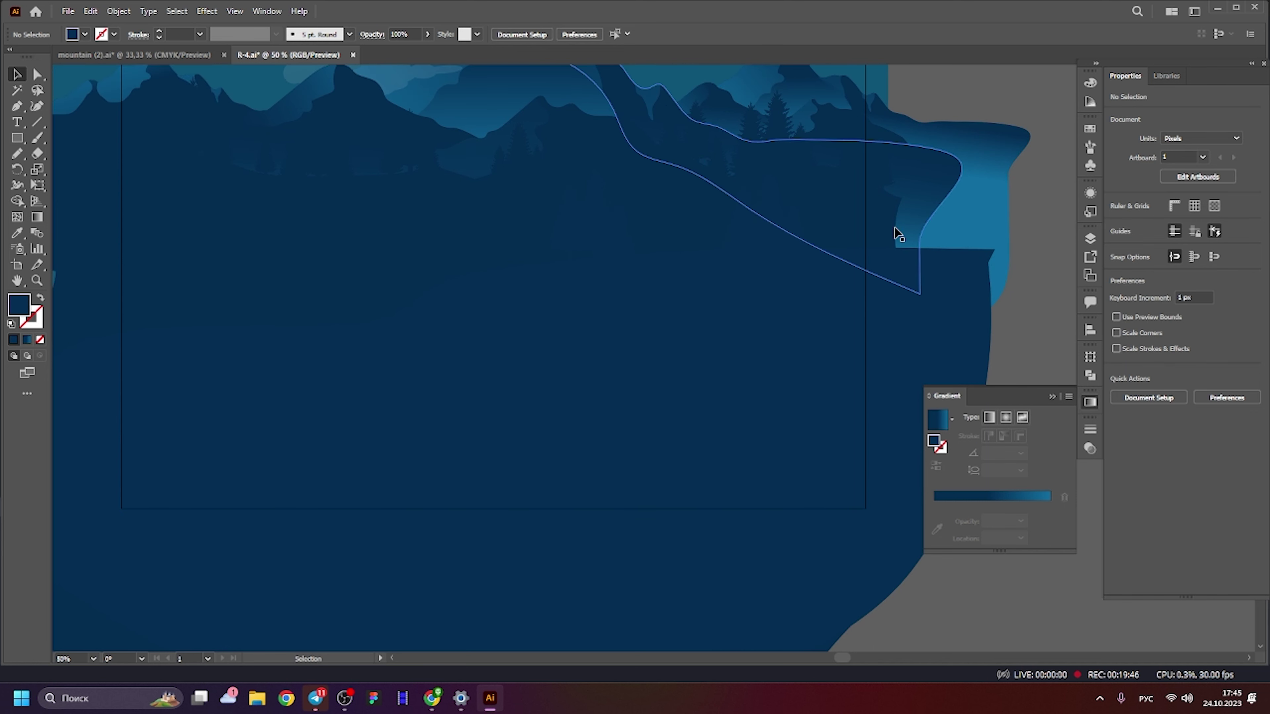
left_click(772, 224)
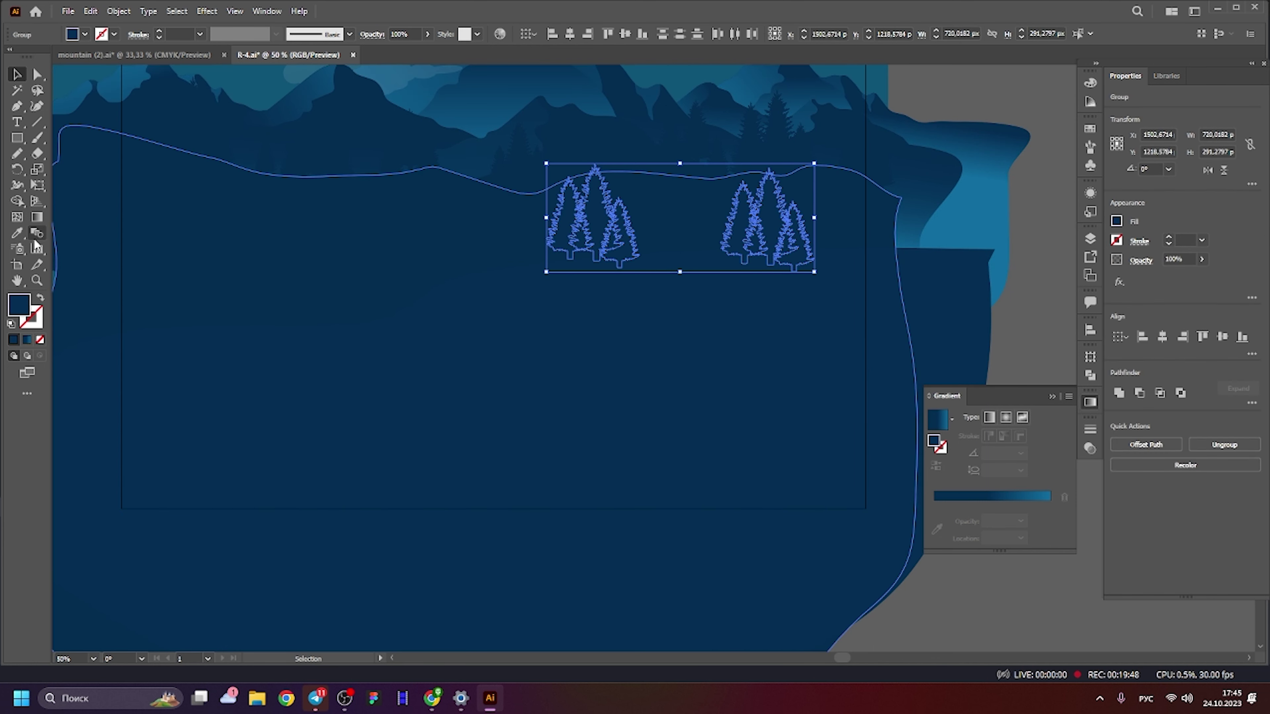
left_click(17, 232)
left_click(23, 77)
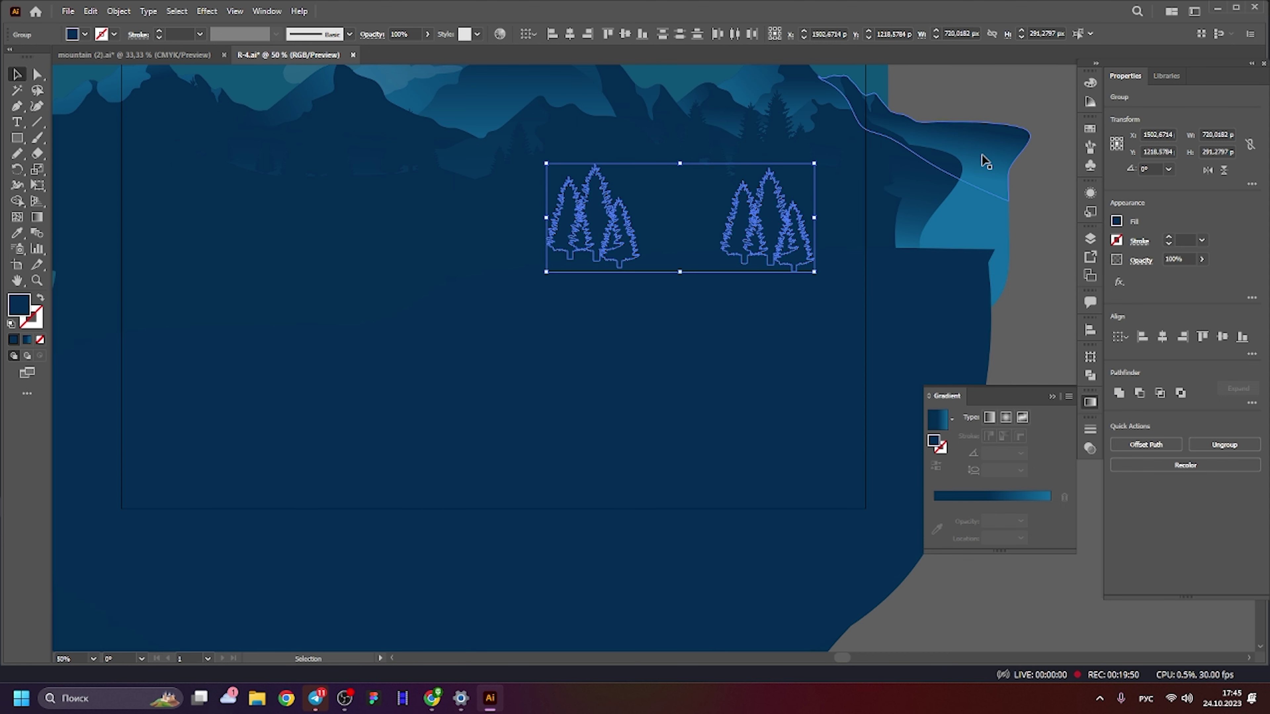
scroll(983, 157, "down", 2)
left_click_drag(891, 186, 791, 200)
Recolour the hill and tree clusters with the Eyedropper's sampled dark blue.
left_click(712, 256, "shift")
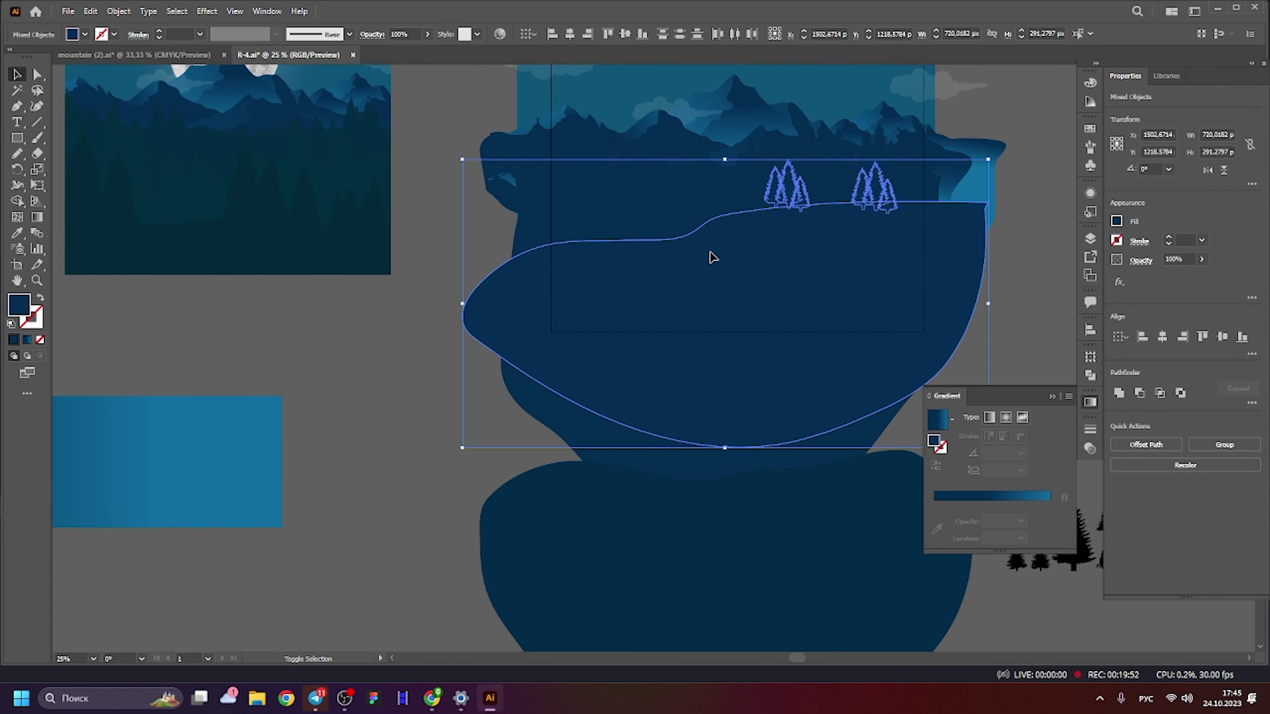
left_click(17, 232)
scroll(295, 341, "up", 5)
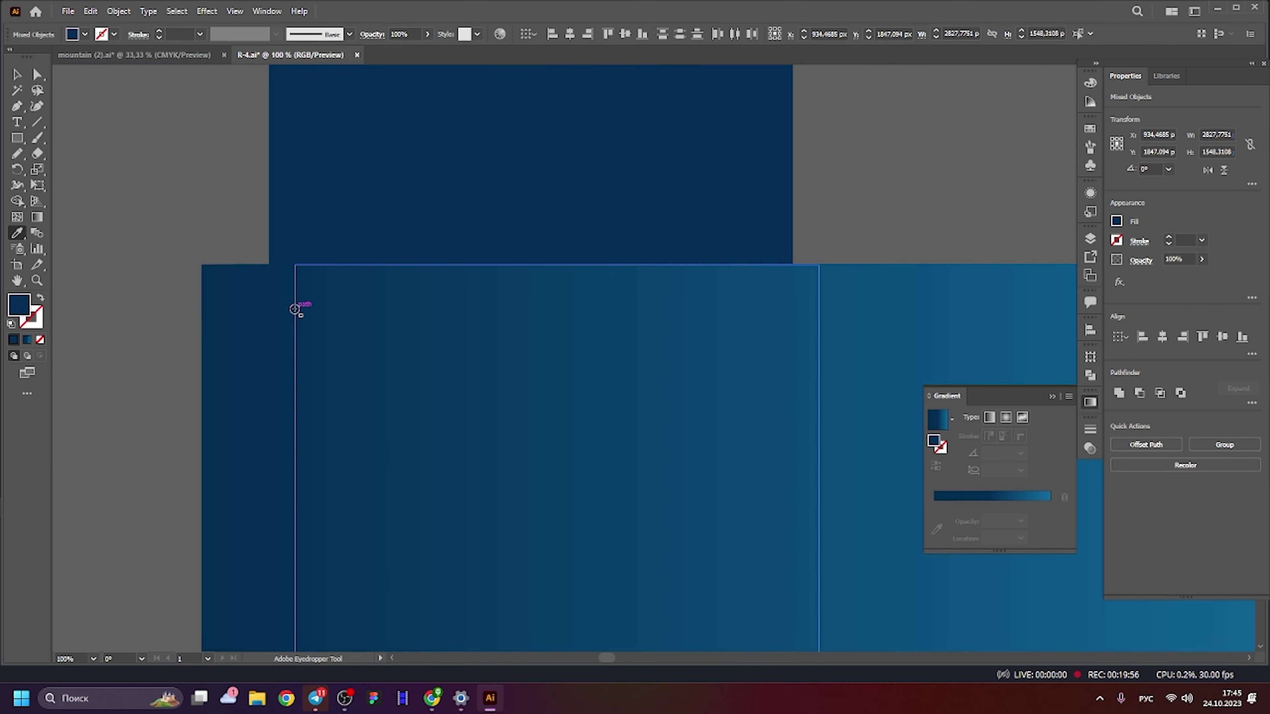
left_click(17, 75)
scroll(488, 207, "down", 5)
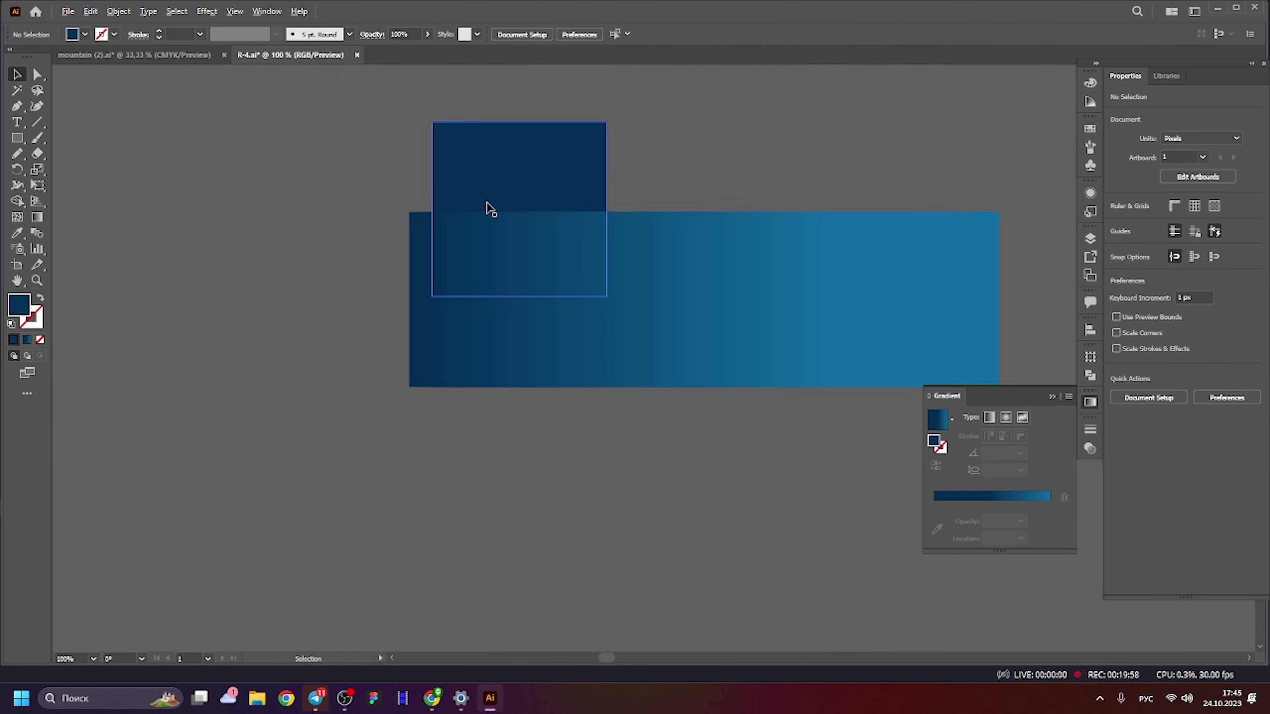
scroll(305, 241, "left", 5)
scroll(258, 232, "up", 2)
scroll(611, 283, "down", 3)
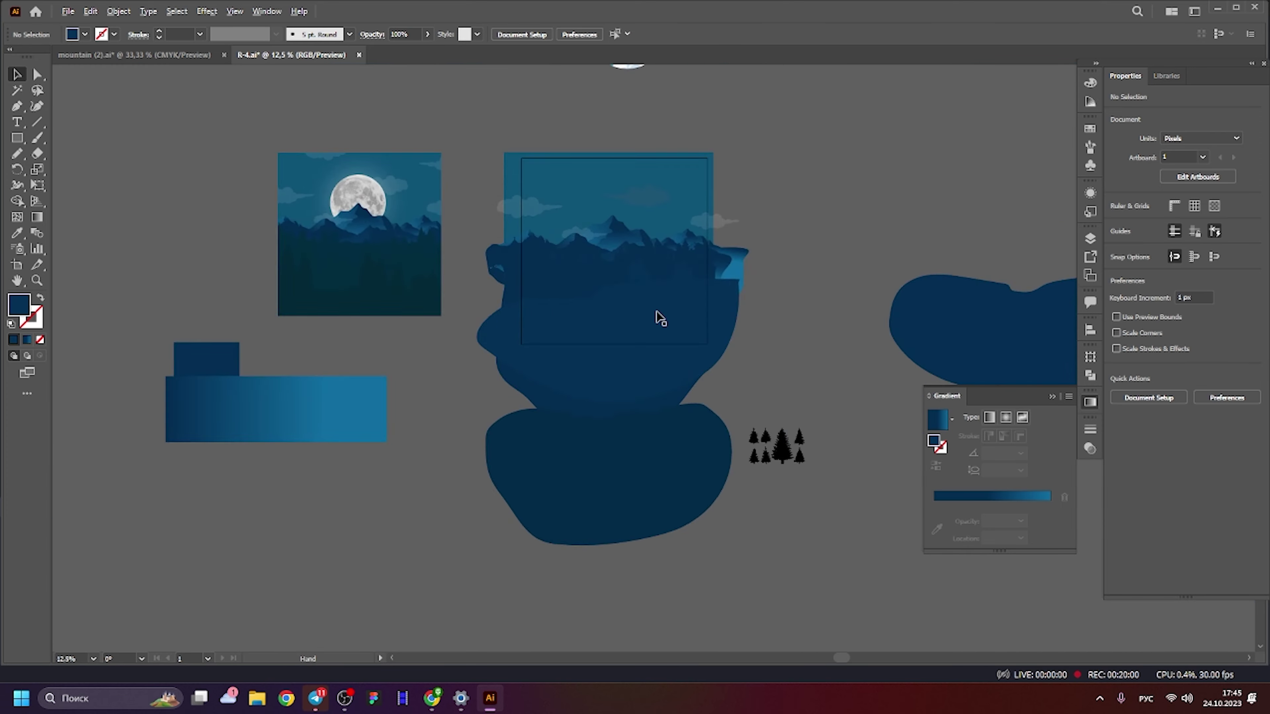
scroll(734, 278, "up", 4)
scroll(735, 276, "up", 1)
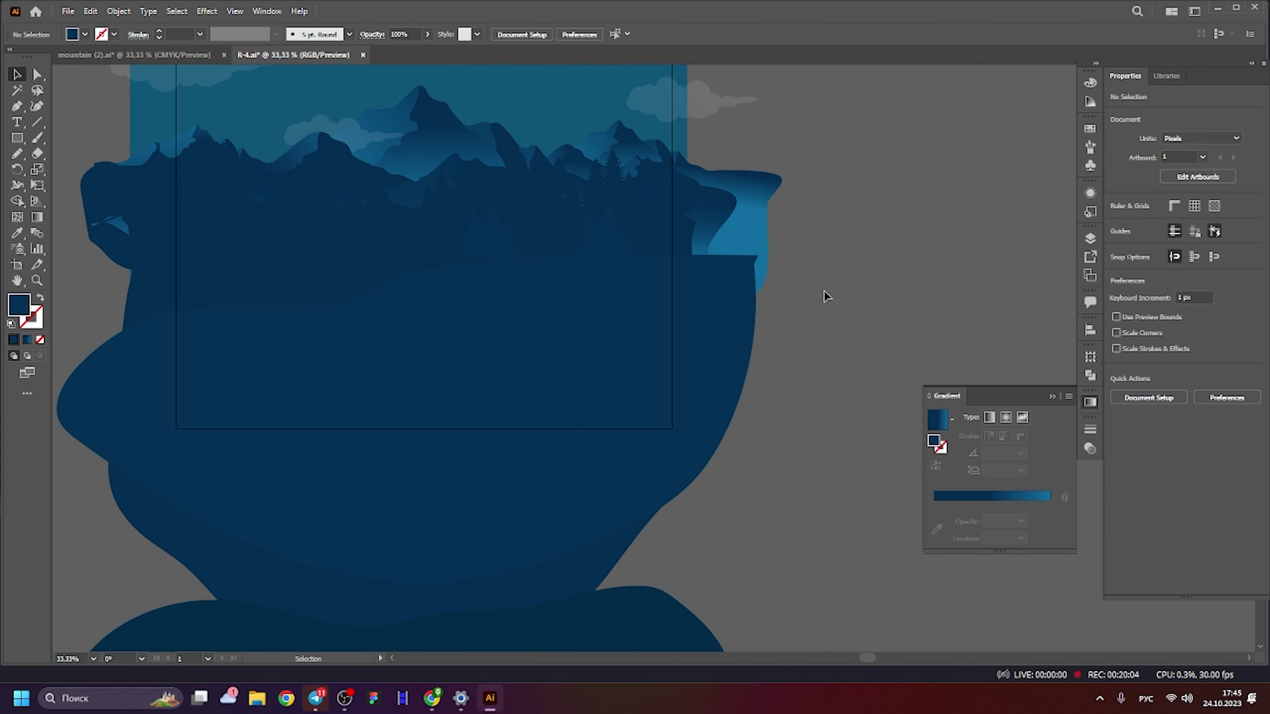
scroll(826, 296, "down", 2)
scroll(742, 297, "down", 1)
Select the hill with its trees, undo the last change and deselect.
left_click(742, 298)
scroll(374, 265, "left", 5)
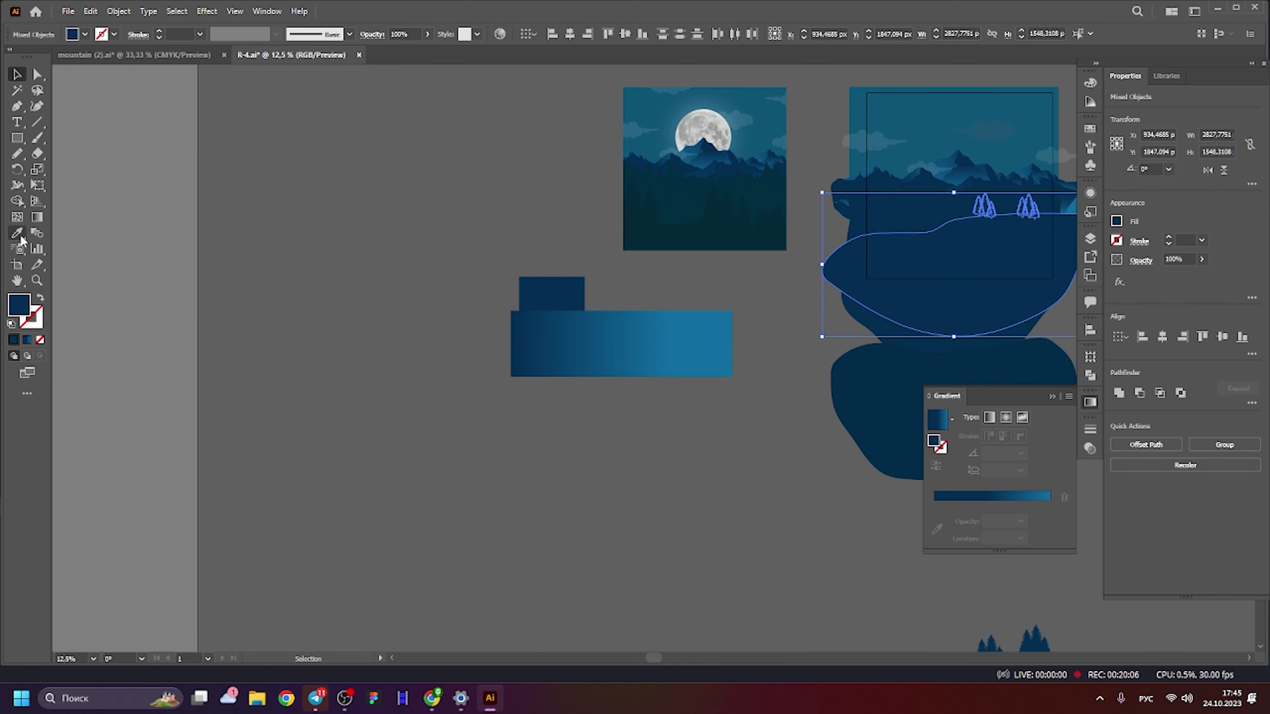
scroll(536, 372, "up", 4)
scroll(439, 283, "up", 1)
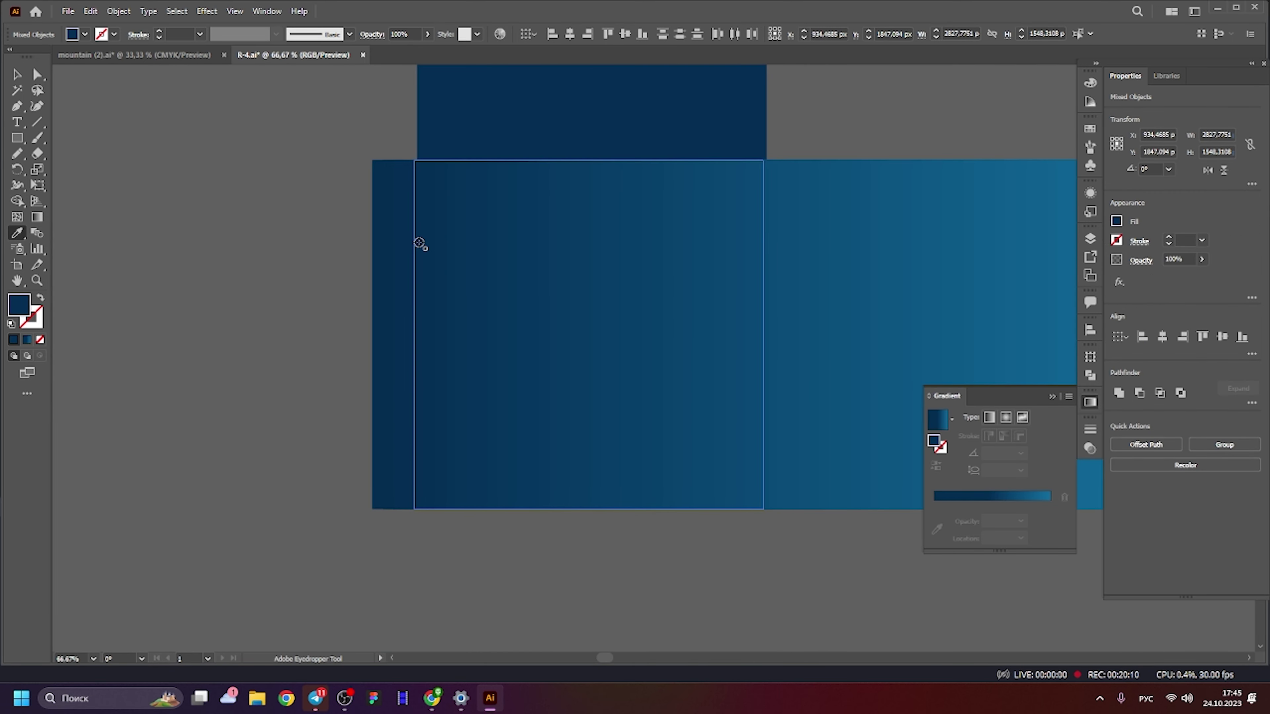
scroll(289, 343, "down", 3)
scroll(395, 360, "up", 2)
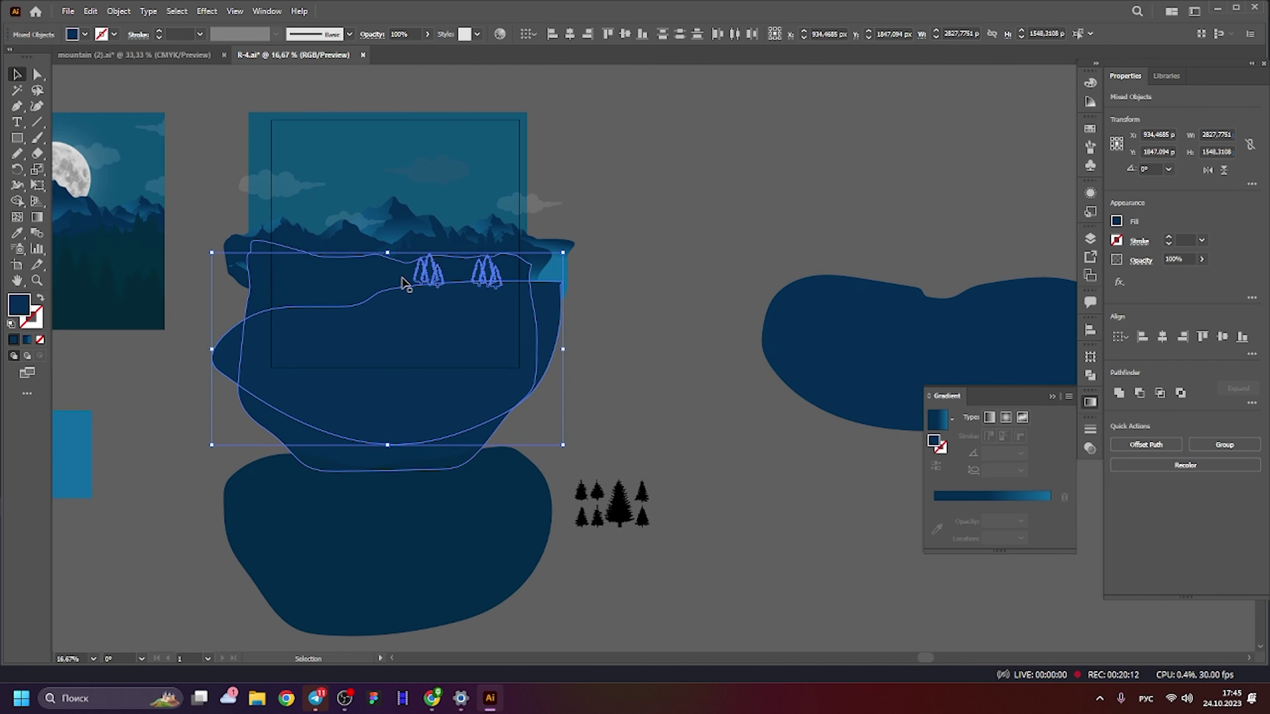
left_click(771, 317)
scroll(271, 237, "up", 2)
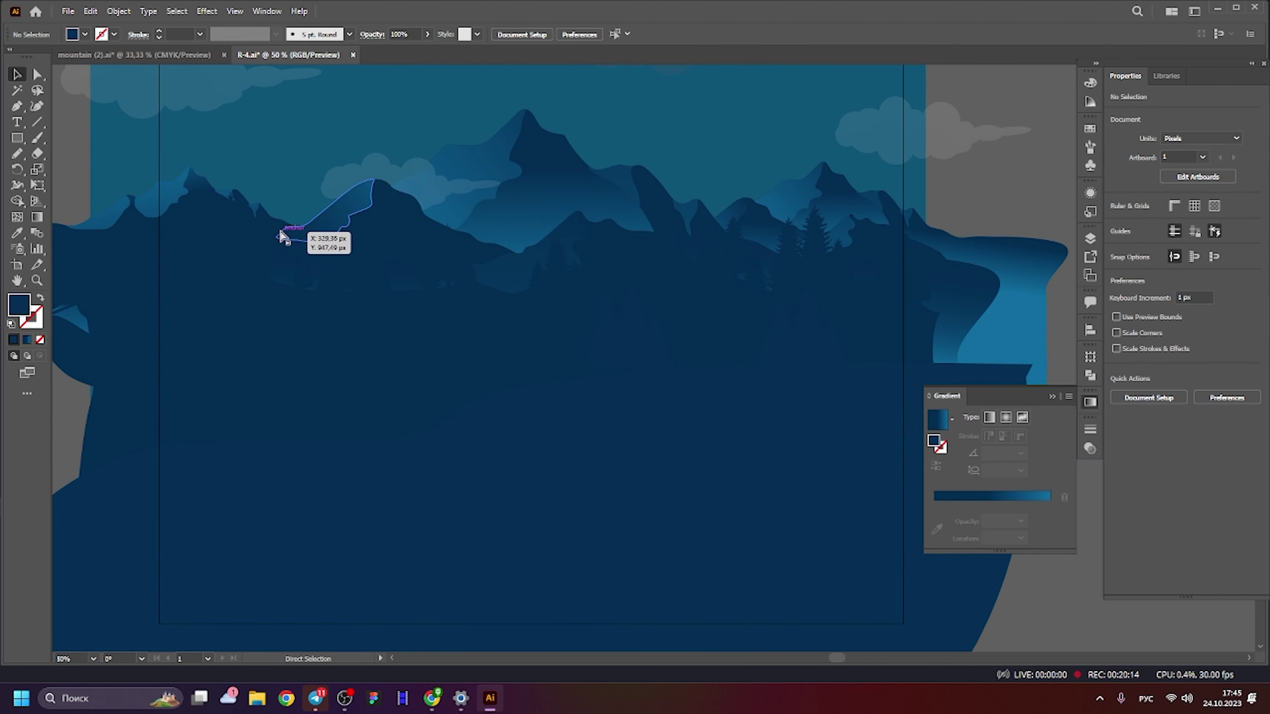
key("ctrl+z")
left_click(1025, 183)
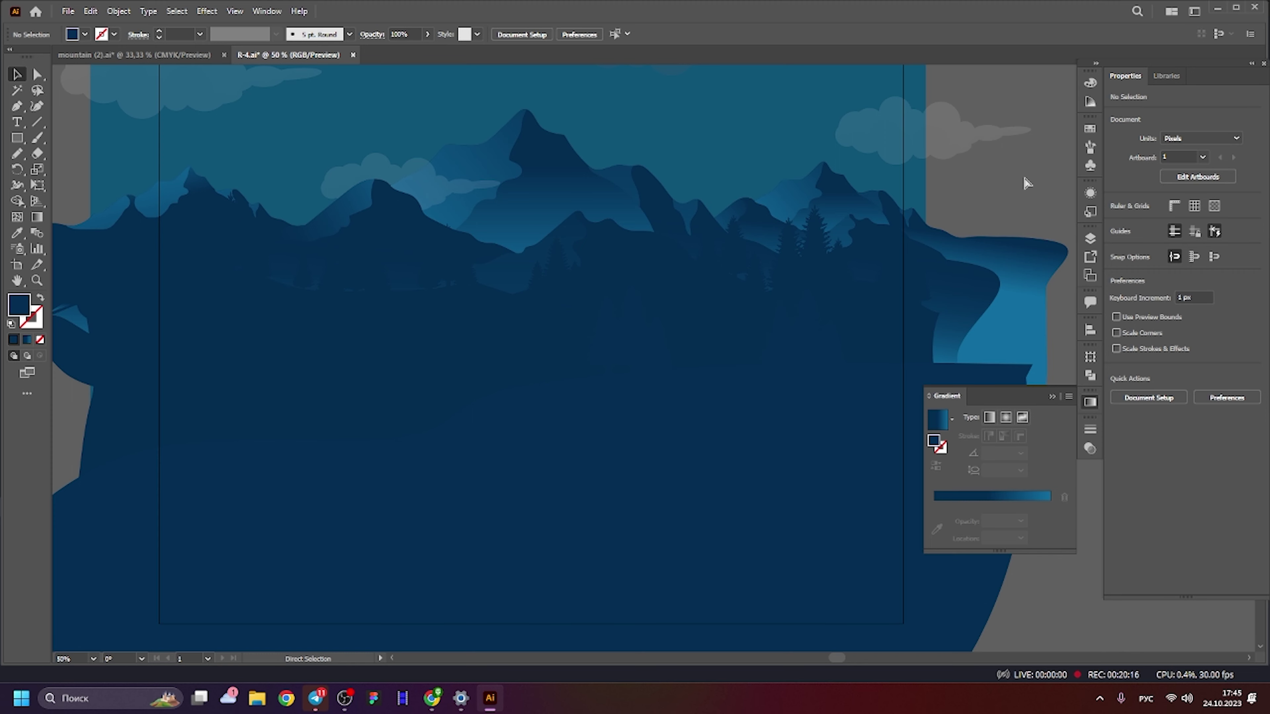
scroll(845, 220, "down", 5)
Move the three-tree cluster and extend it into a row of duplicated, enlarged trees.
left_click(675, 207)
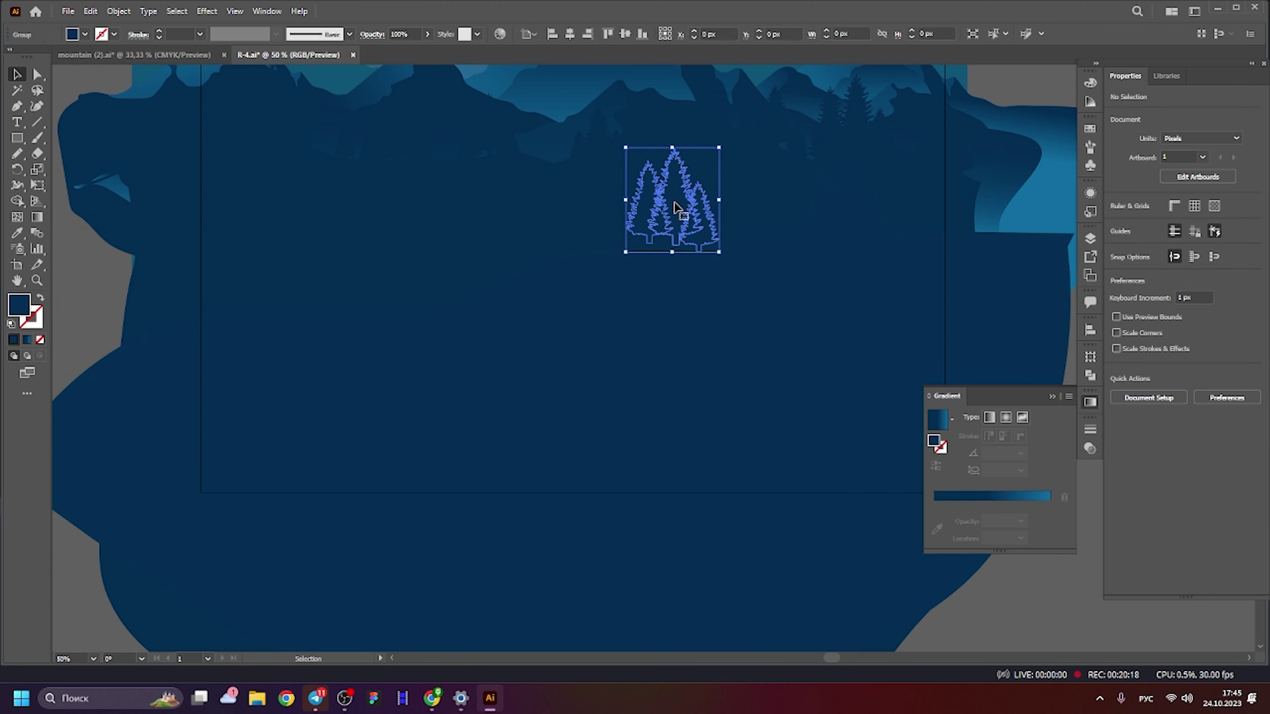
mouse_move(675, 208)
left_mouse_down()
mouse_move(745, 176)
mouse_move(534, 280)
left_mouse_up()
double_click(465, 240)
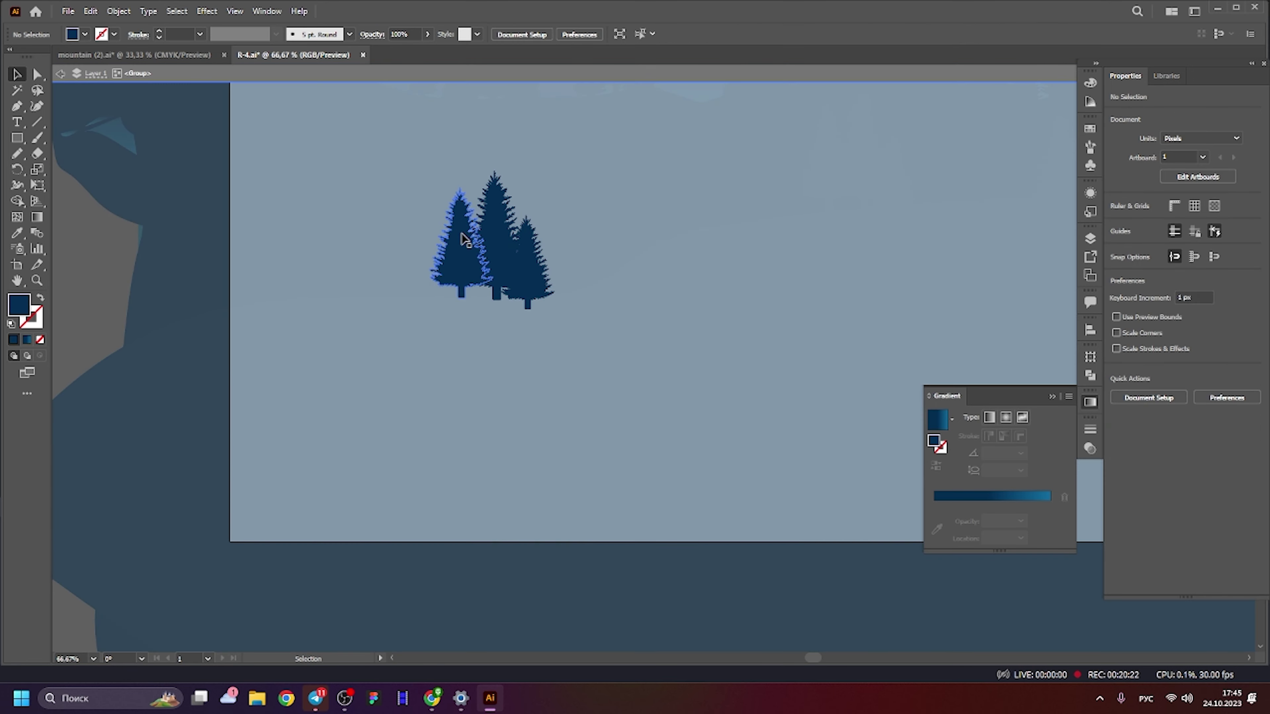
mouse_move(442, 247)
left_mouse_down()
mouse_move(555, 250)
mouse_move(349, 275)
mouse_move(302, 262)
left_mouse_up()
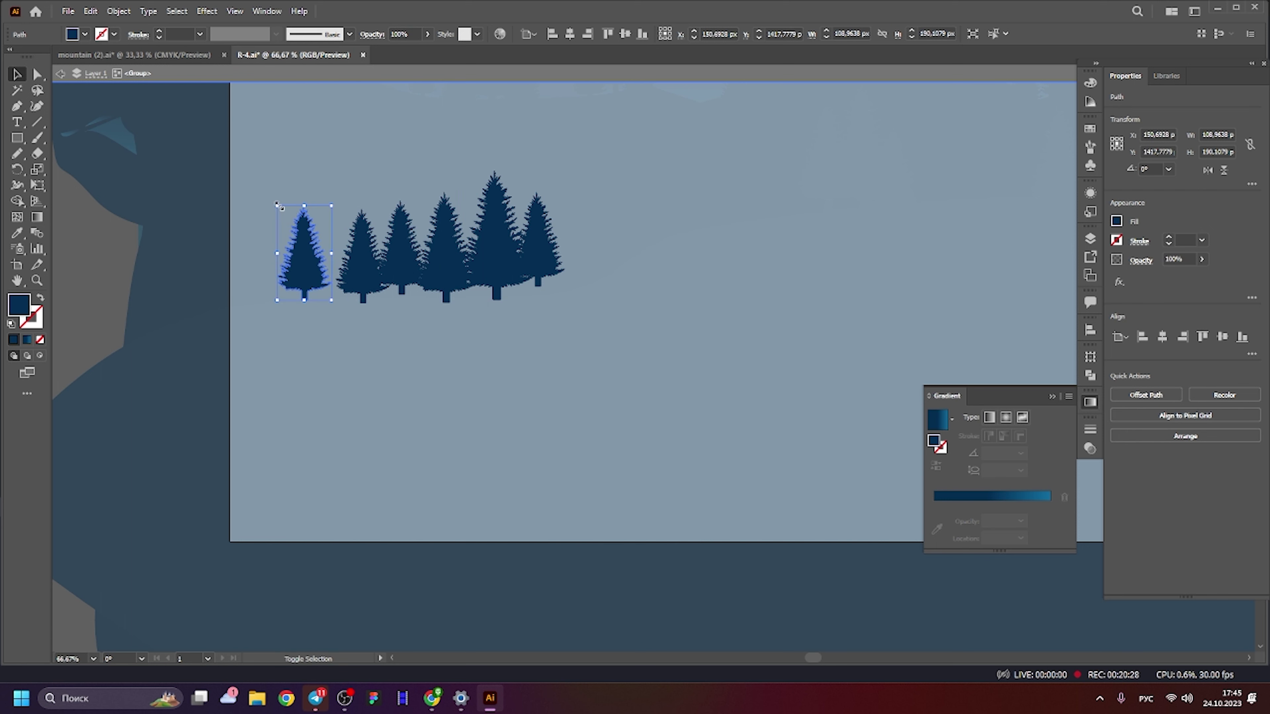
left_click_drag(280, 205, 255, 168)
mouse_move(314, 283)
left_mouse_down()
mouse_move(250, 282)
mouse_move(247, 308)
left_mouse_up()
Add an enlarged tree copy to the right end of the row.
double_click(625, 268)
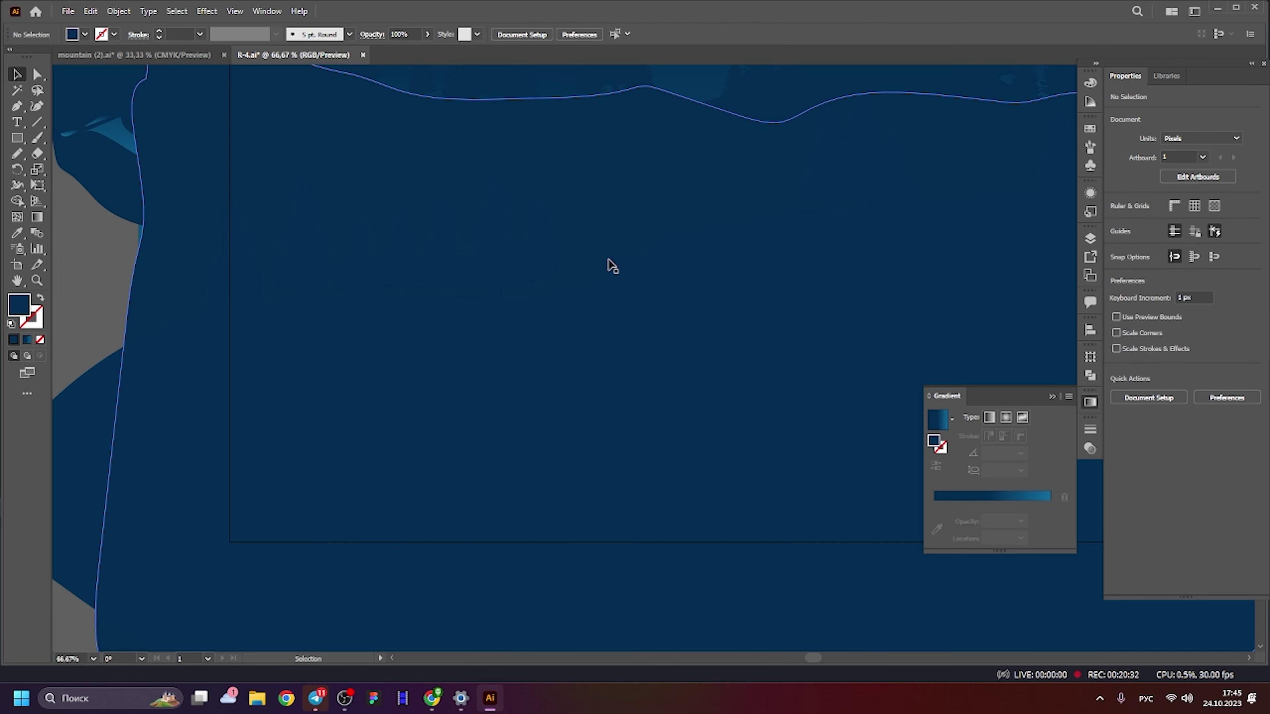
left_click(496, 261)
double_click(461, 293)
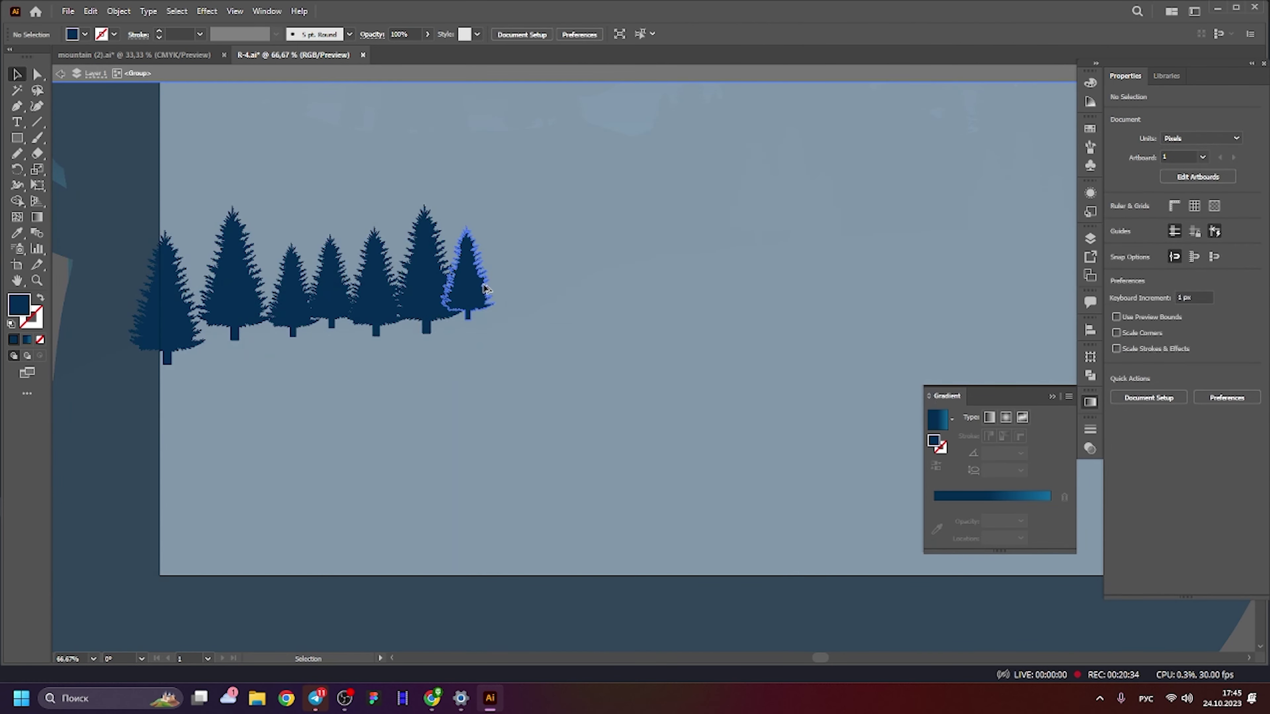
mouse_move(461, 293)
left_mouse_down()
mouse_move(631, 285)
mouse_move(720, 383)
mouse_move(650, 260)
left_mouse_up()
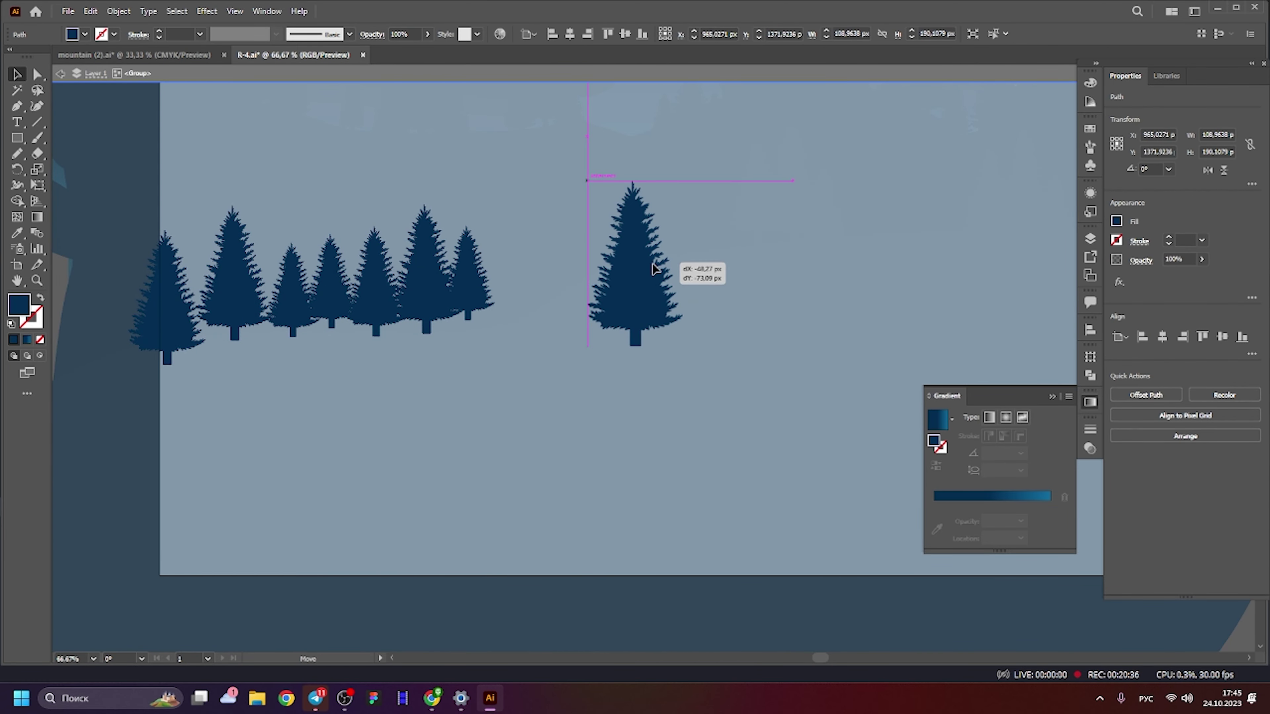
key("ctrl+minus")
key("ctrl+minus")
key("ctrl+minus")
double_click(272, 235)
key("ctrl+plus")
key("ctrl+plus")
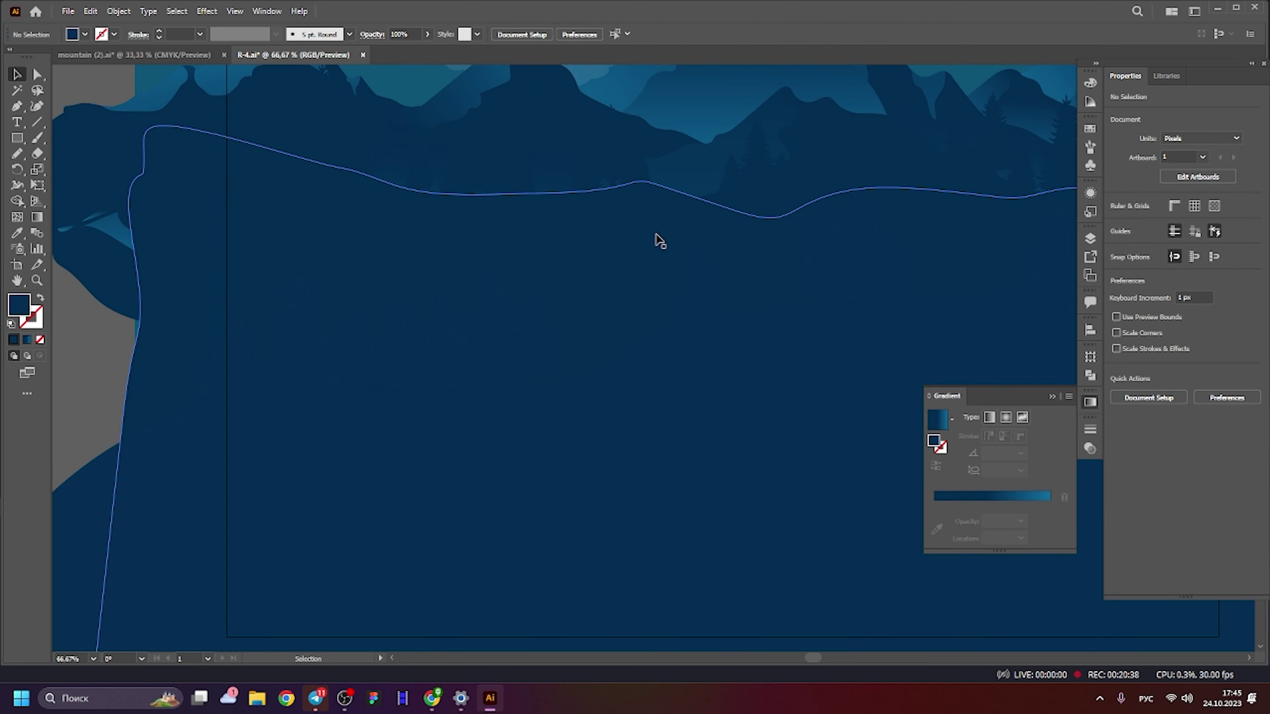
key("ctrl+plus")
Stagger the row's trees, nudging some right and lowering others.
double_click(455, 320)
scroll(448, 339, "up", 1, "alt")
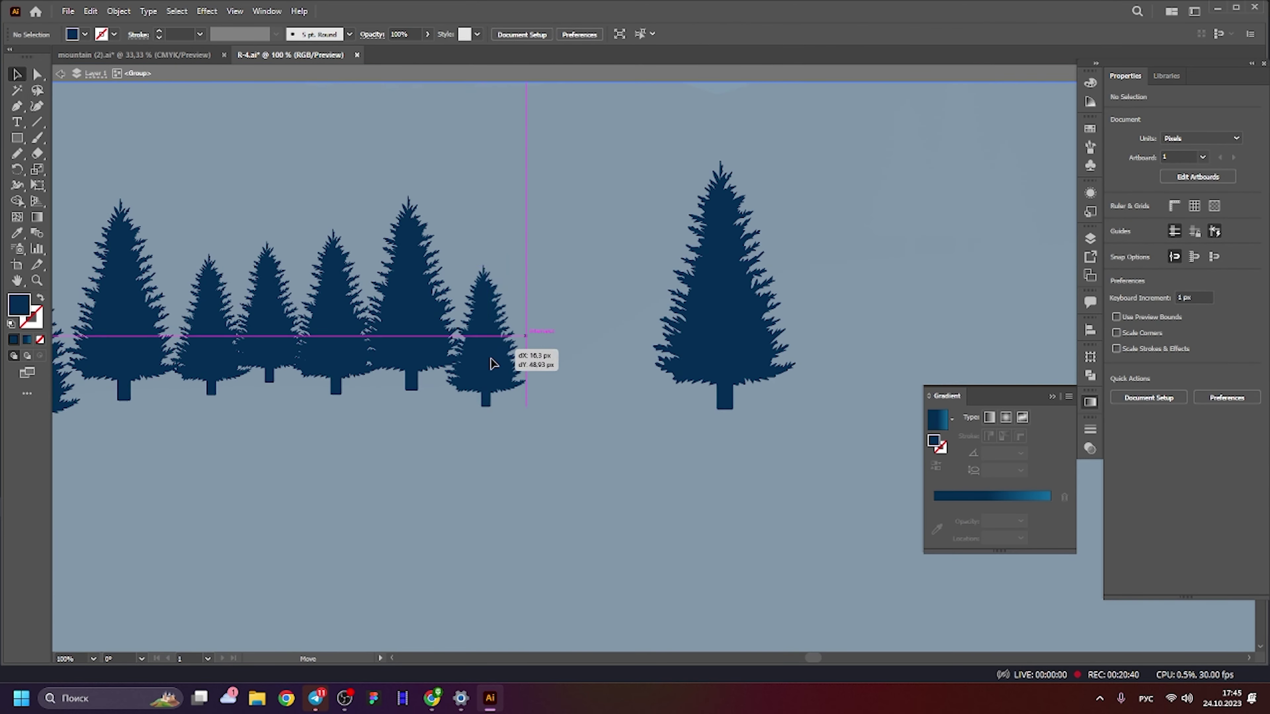
left_click_drag(449, 343, 484, 345)
left_click_drag(395, 350, 409, 357)
left_click(310, 346)
left_click_drag(321, 325, 320, 382)
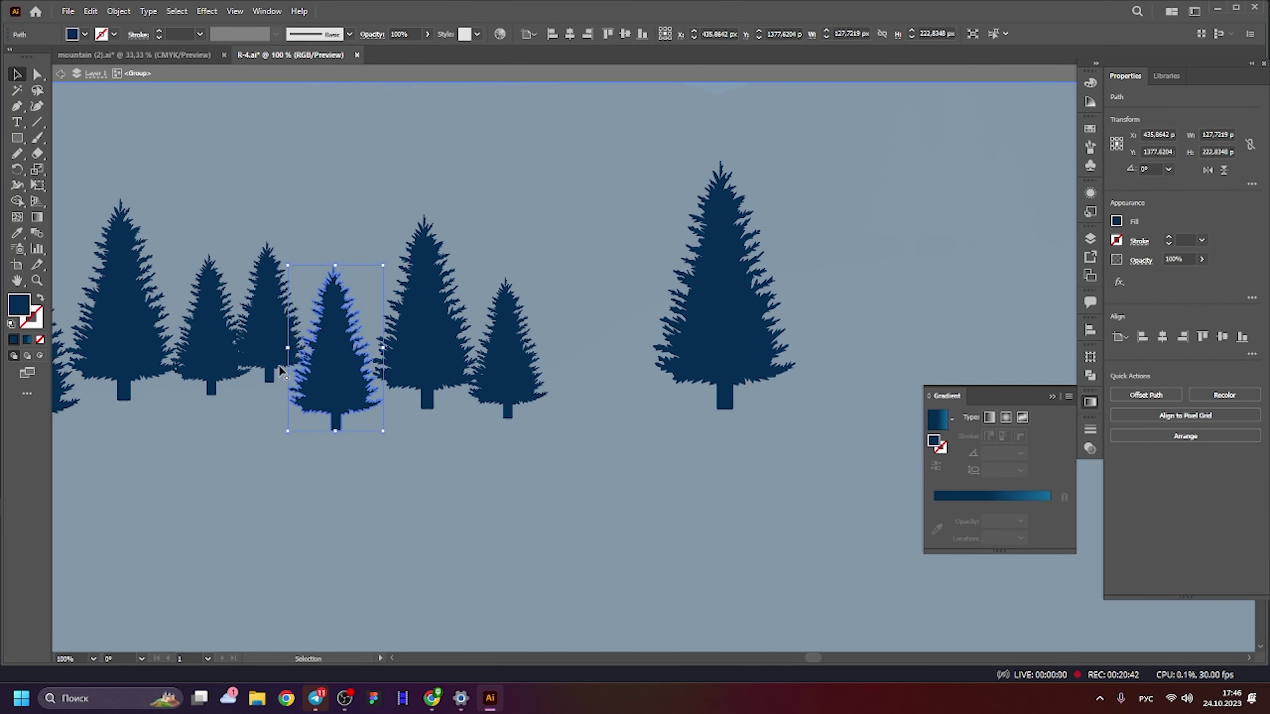
mouse_move(267, 350)
left_mouse_down()
mouse_move(203, 385)
mouse_move(148, 364)
left_mouse_up()
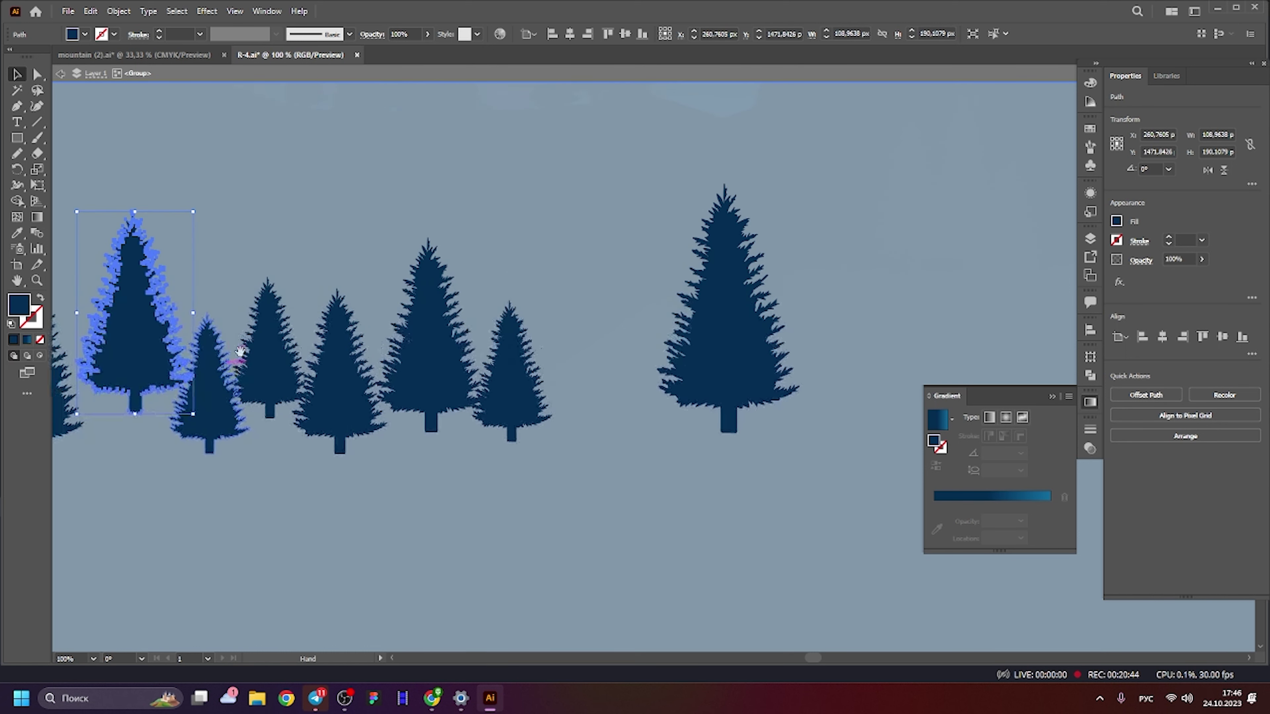
left_click(537, 349)
Move the big tree toward the row and tuck smaller trees beside the tall one.
scroll(470, 289, "right", 2)
left_click(638, 300)
left_click_drag(638, 301, 505, 301)
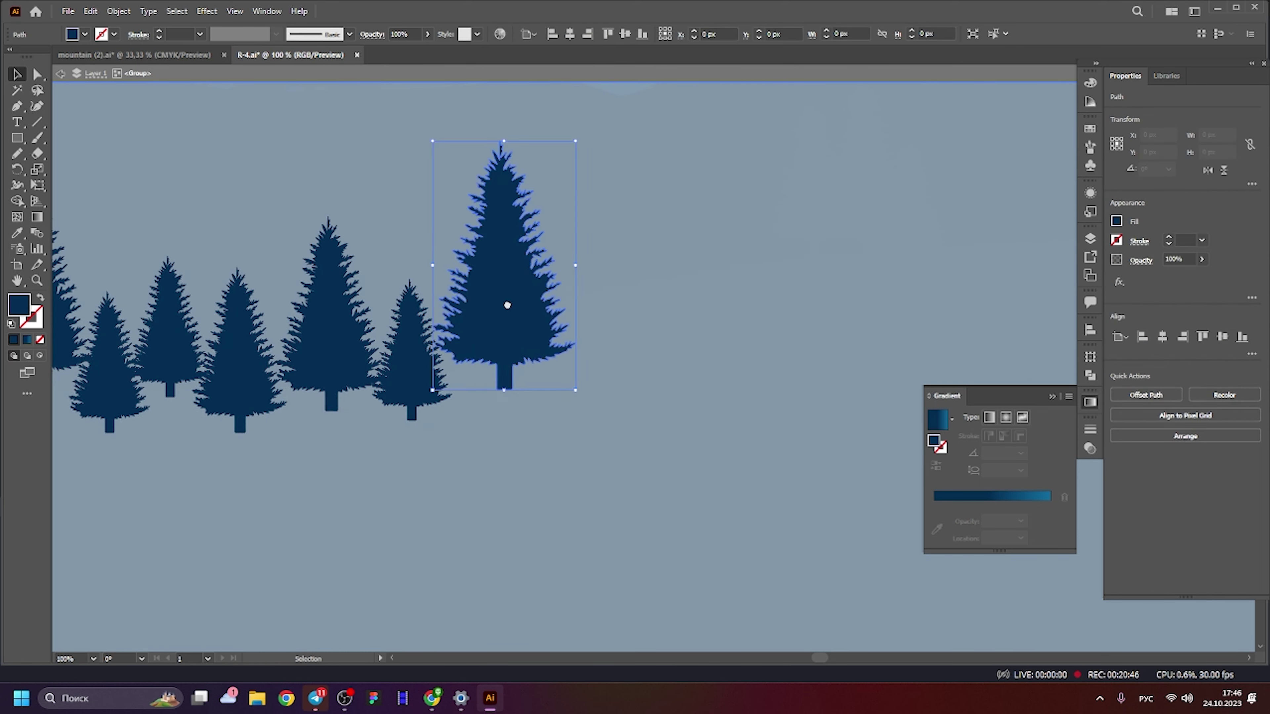
scroll(505, 301, "up", 2)
mouse_move(604, 287)
left_mouse_down()
mouse_move(611, 335)
mouse_move(765, 298)
mouse_move(869, 425)
mouse_move(808, 334)
mouse_move(856, 363)
left_mouse_up()
scroll(856, 364, "down", 2)
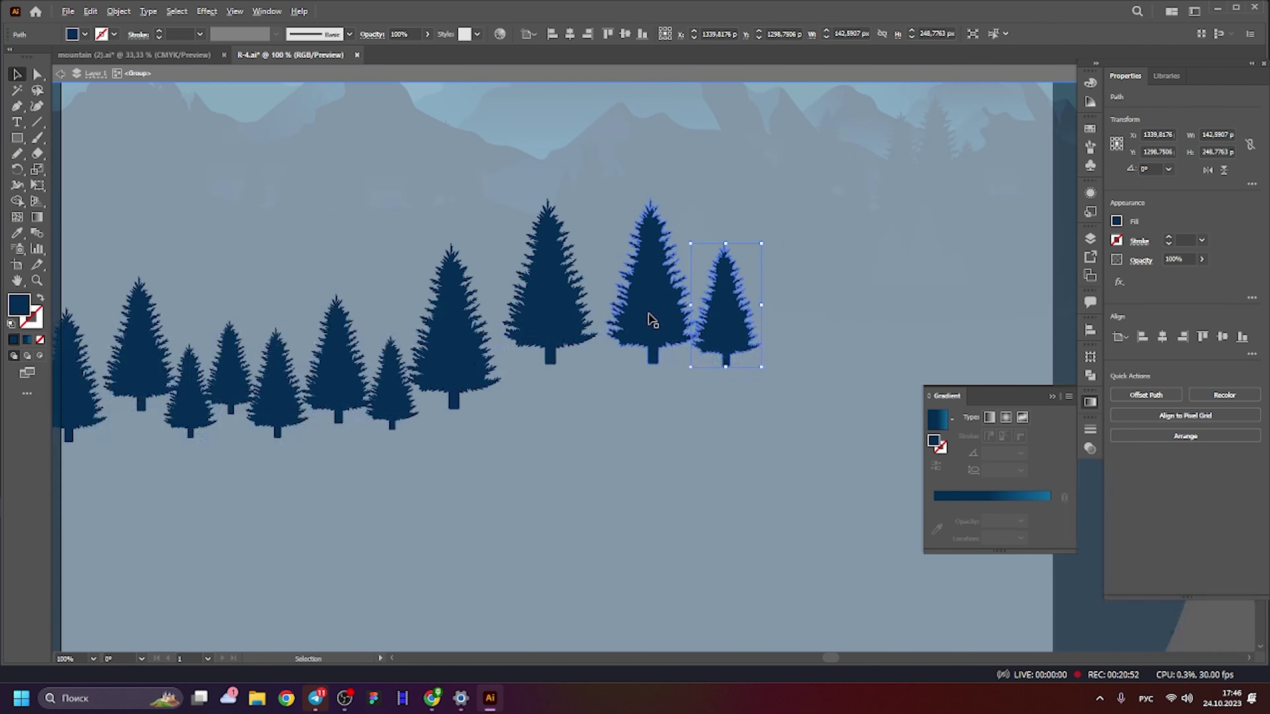
left_click_drag(647, 316, 557, 360)
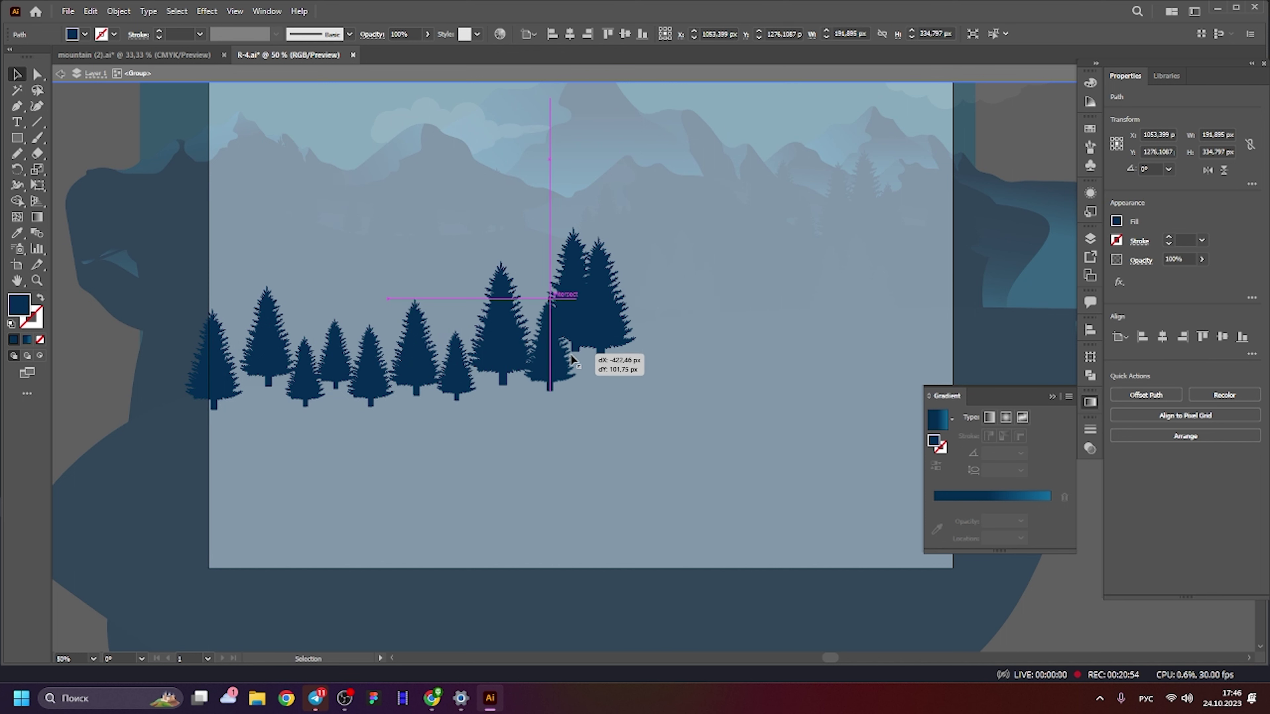
left_click_drag(459, 362, 481, 363)
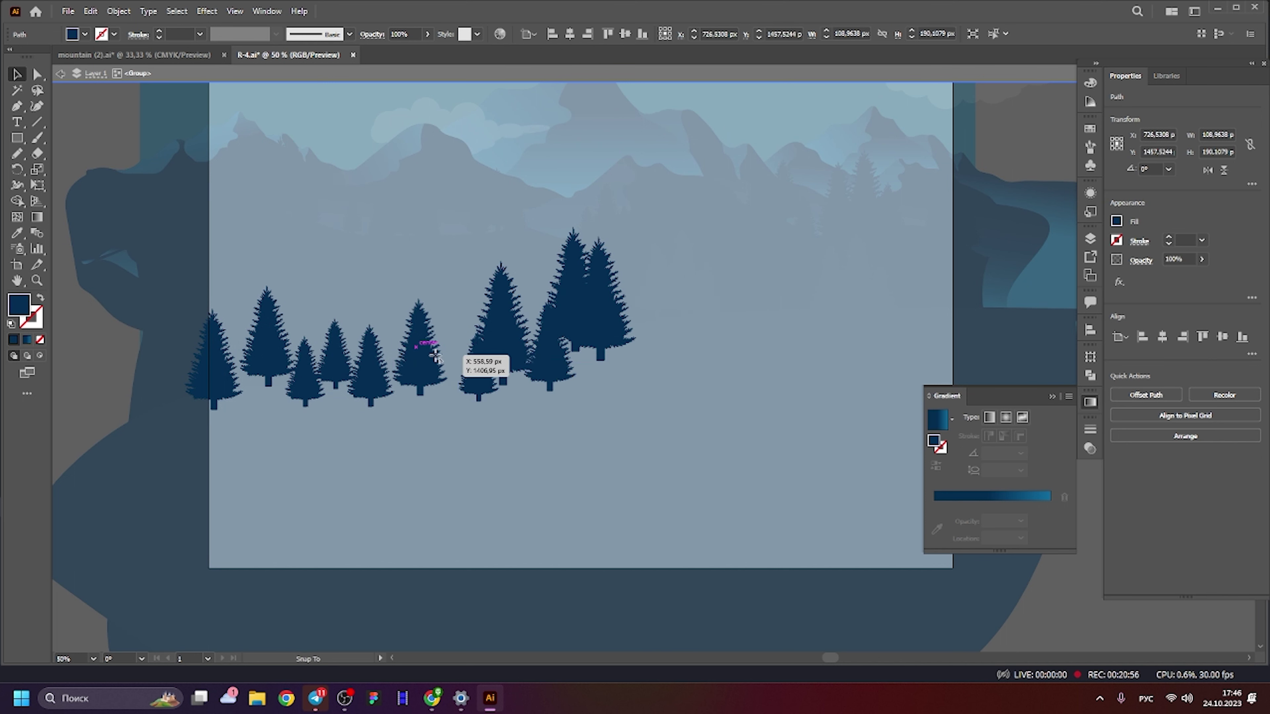
left_click_drag(384, 363, 396, 365)
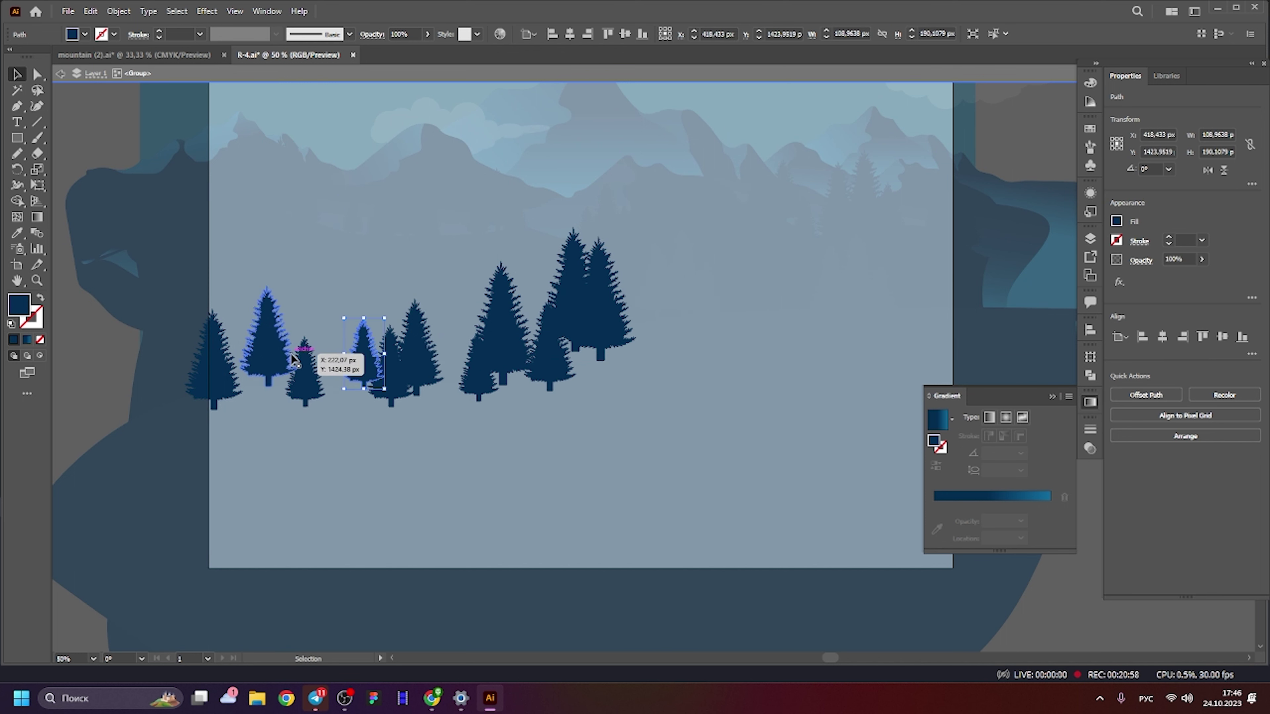
left_click_drag(250, 350, 292, 366)
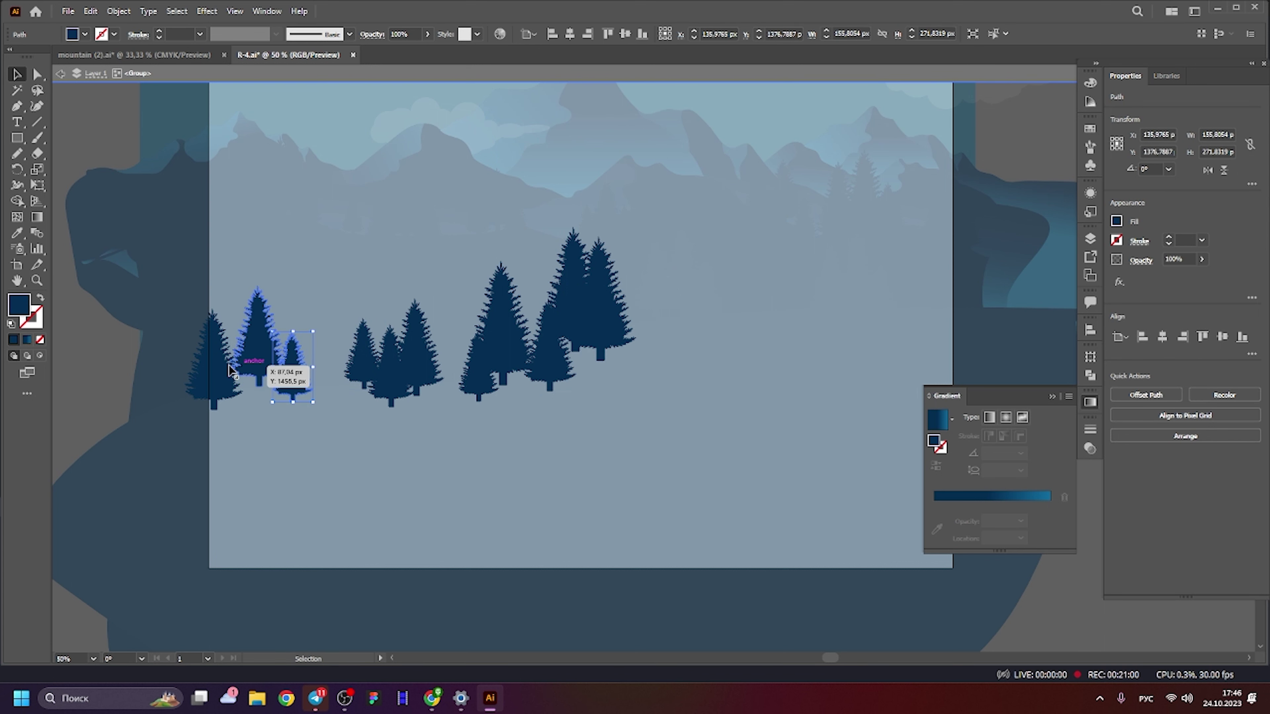
left_click(550, 353)
Try extra tree copies further right, then undo them.
scroll(586, 349, "right", 3)
scroll(586, 348, "up", 1)
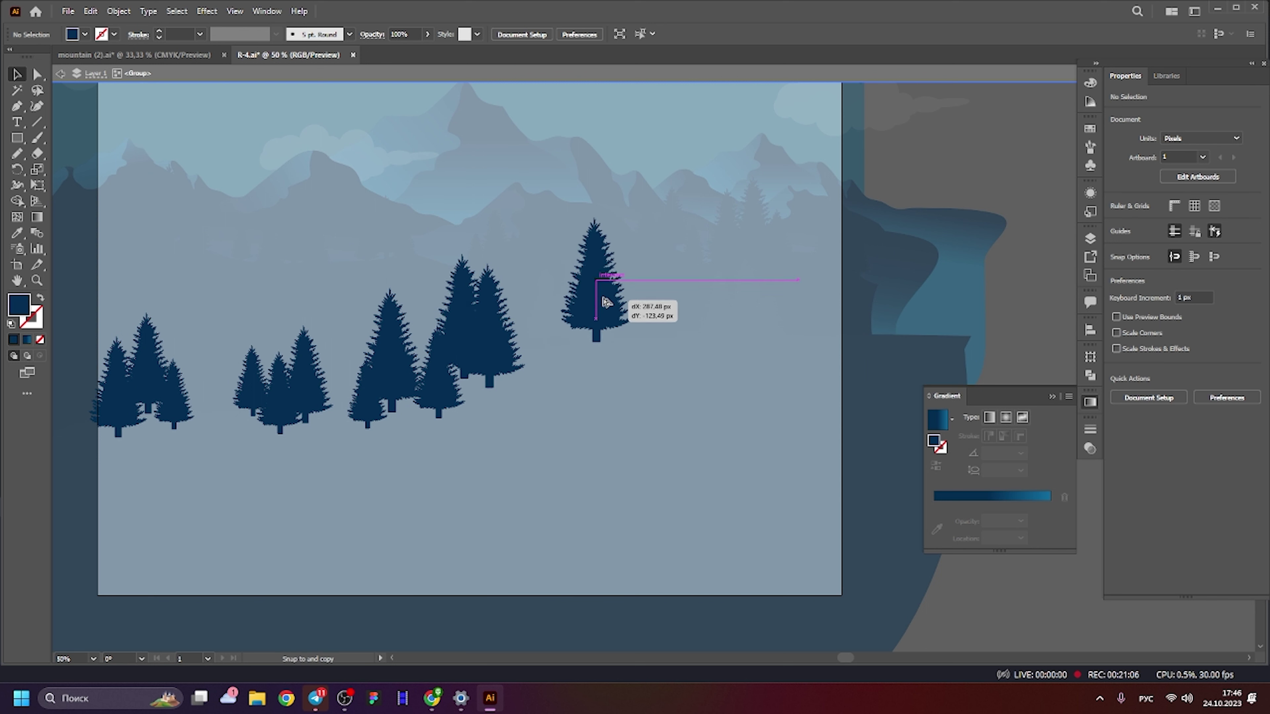
mouse_move(495, 346)
left_mouse_down()
mouse_move(678, 289)
mouse_move(799, 269)
left_mouse_up()
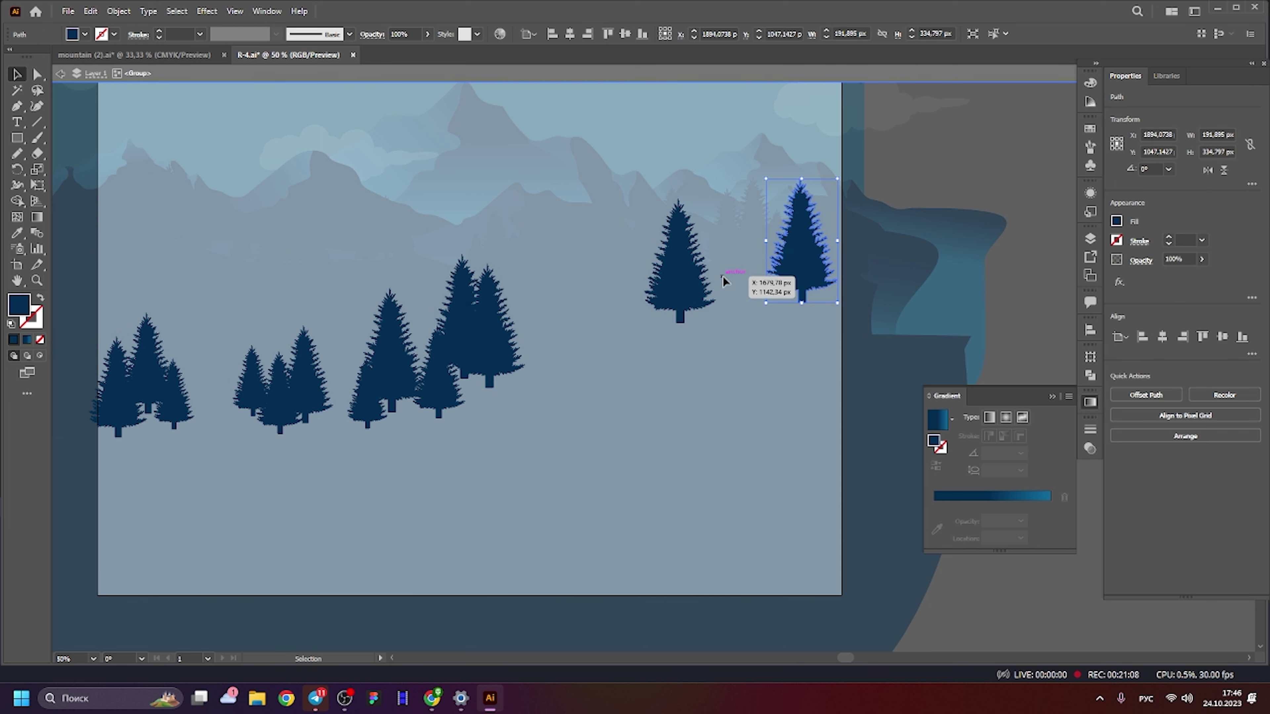
key("ctrl+z")
key("ctrl+z")
Discard the extra tree copies and place a copy of the three-tree cluster.
key("ctrl+z")
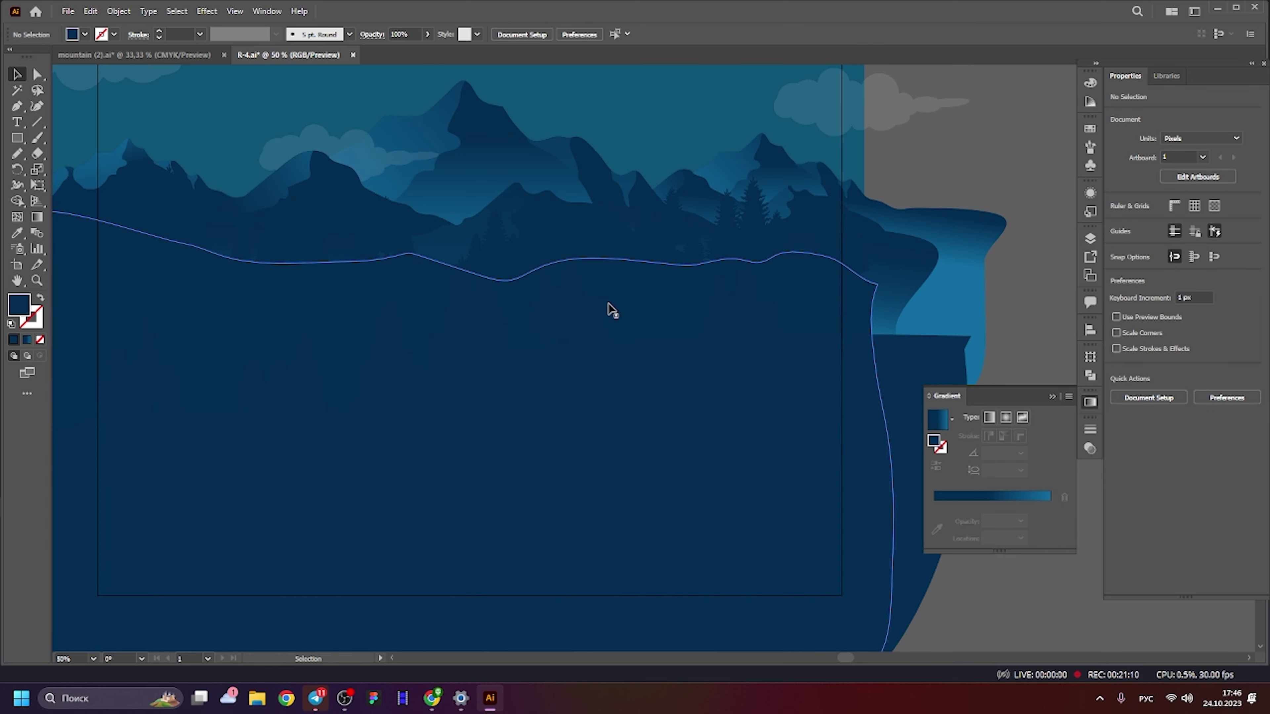
key("ctrl+shift+z")
key("ctrl+plus")
key("ctrl+plus")
key("ctrl+z")
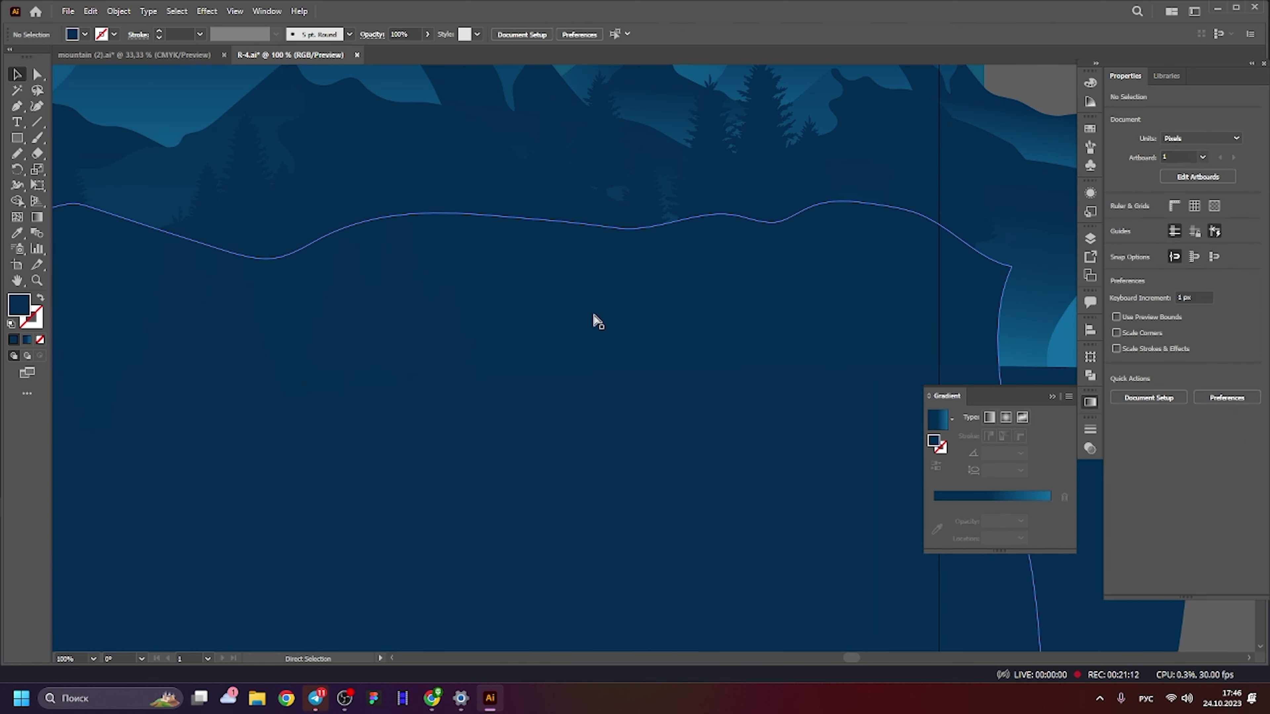
double_click(390, 290)
mouse_move(412, 339)
left_mouse_down()
mouse_move(645, 351)
mouse_move(856, 312)
mouse_move(873, 345)
mouse_move(500, 267)
mouse_move(446, 272)
left_mouse_up()
Enlarge the new cluster's middle tree and lower its small right tree.
double_click(531, 227)
left_click(502, 226)
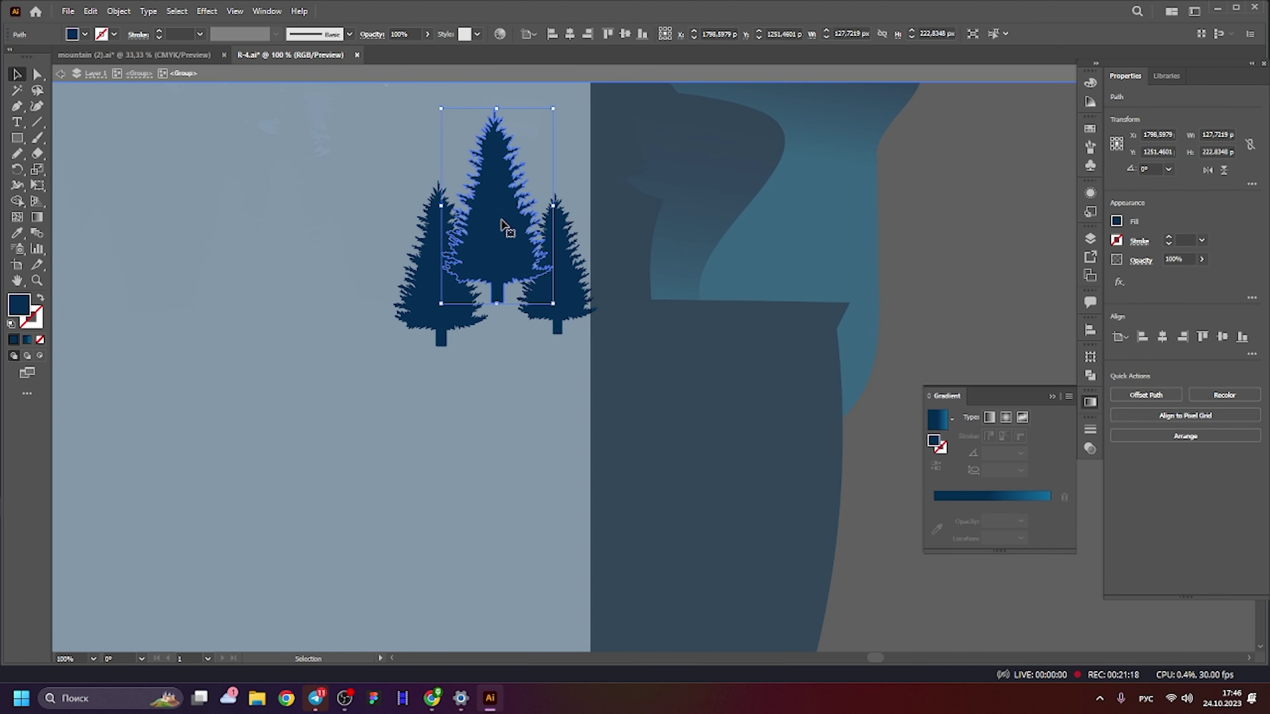
left_click_drag(553, 304, 575, 341)
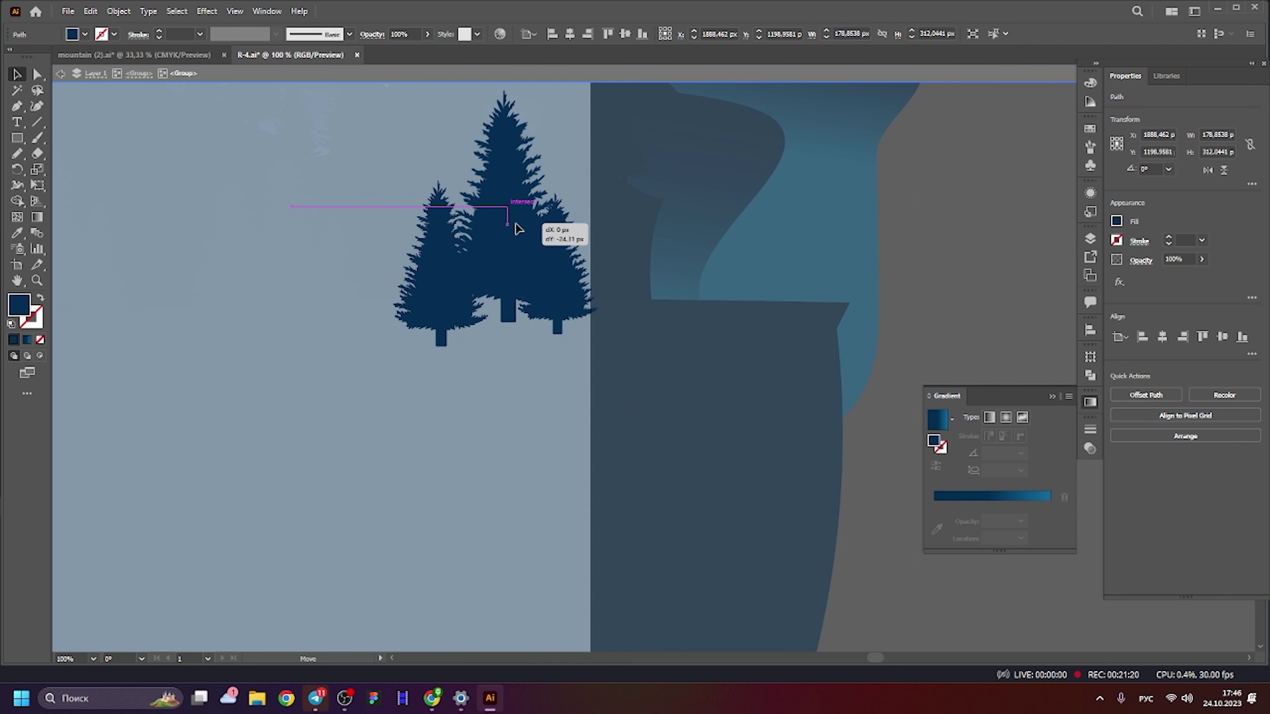
left_click_drag(516, 246, 504, 247)
left_click_drag(578, 265, 586, 286)
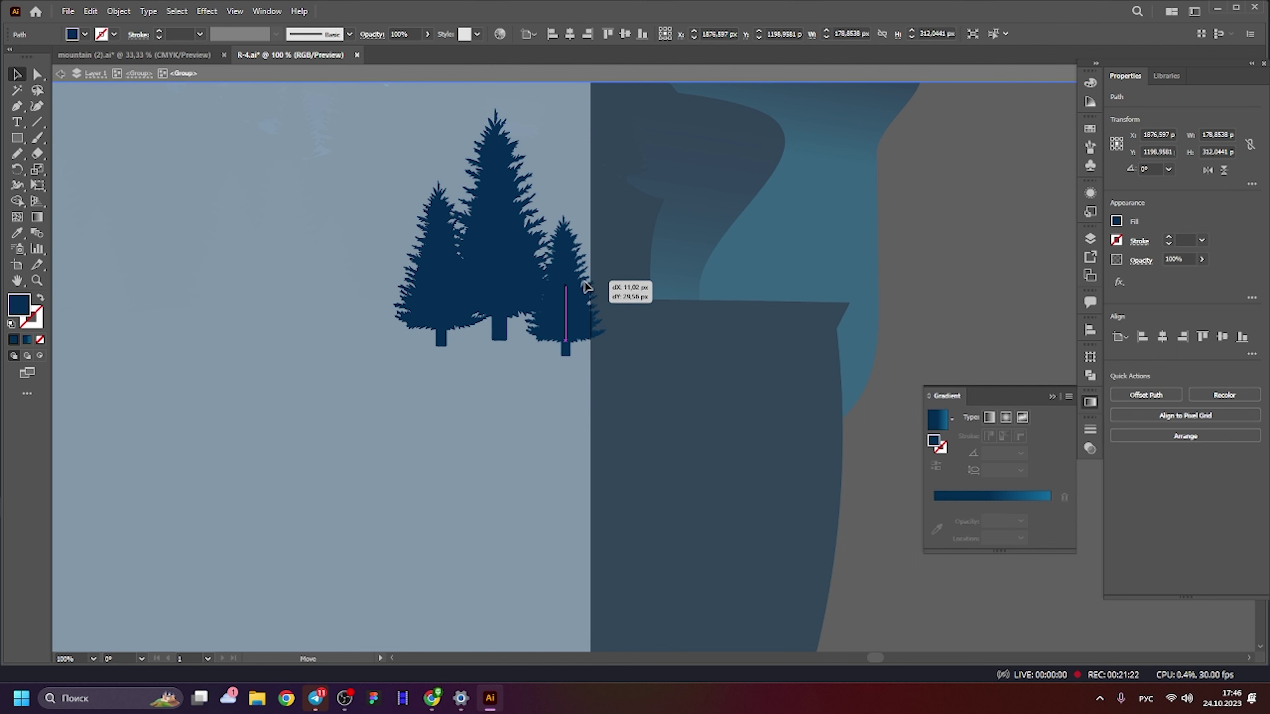
Move another cluster across the hill and tighten its tall and left trees.
scroll(453, 284, "down", 3)
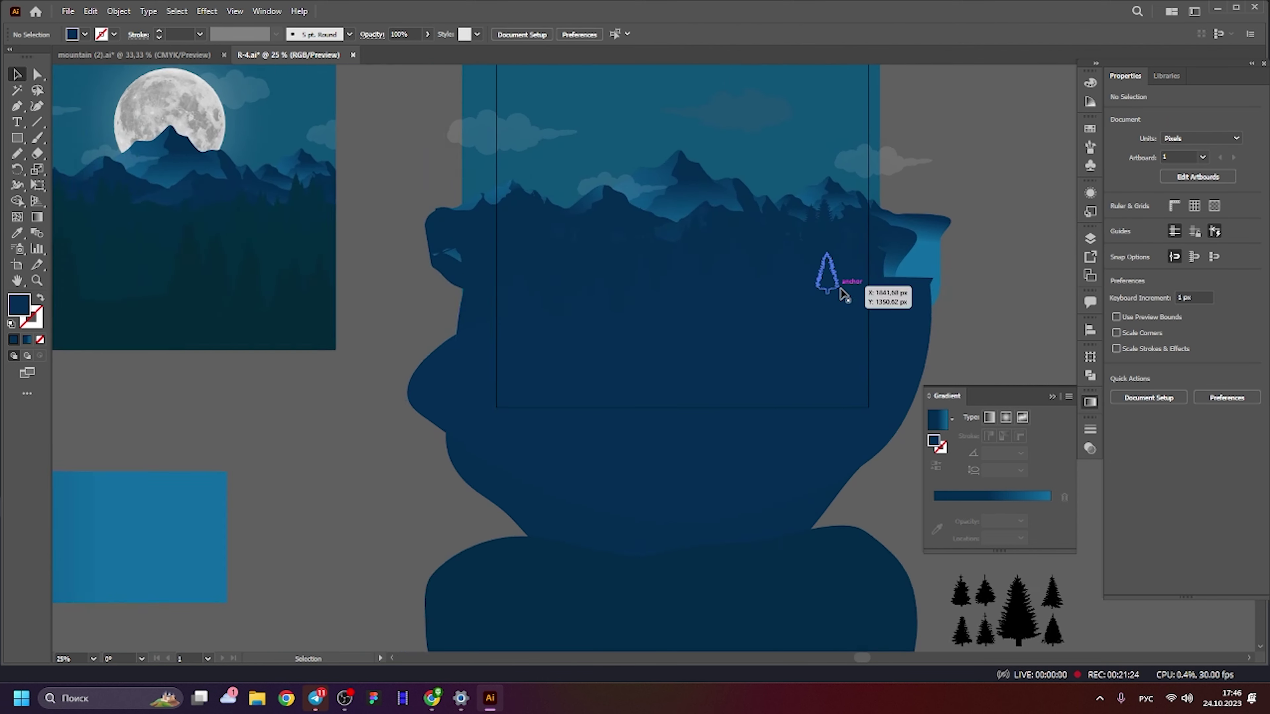
mouse_move(841, 289)
left_mouse_down()
mouse_move(881, 245)
mouse_move(517, 312)
left_mouse_up()
scroll(581, 307, "up", 4)
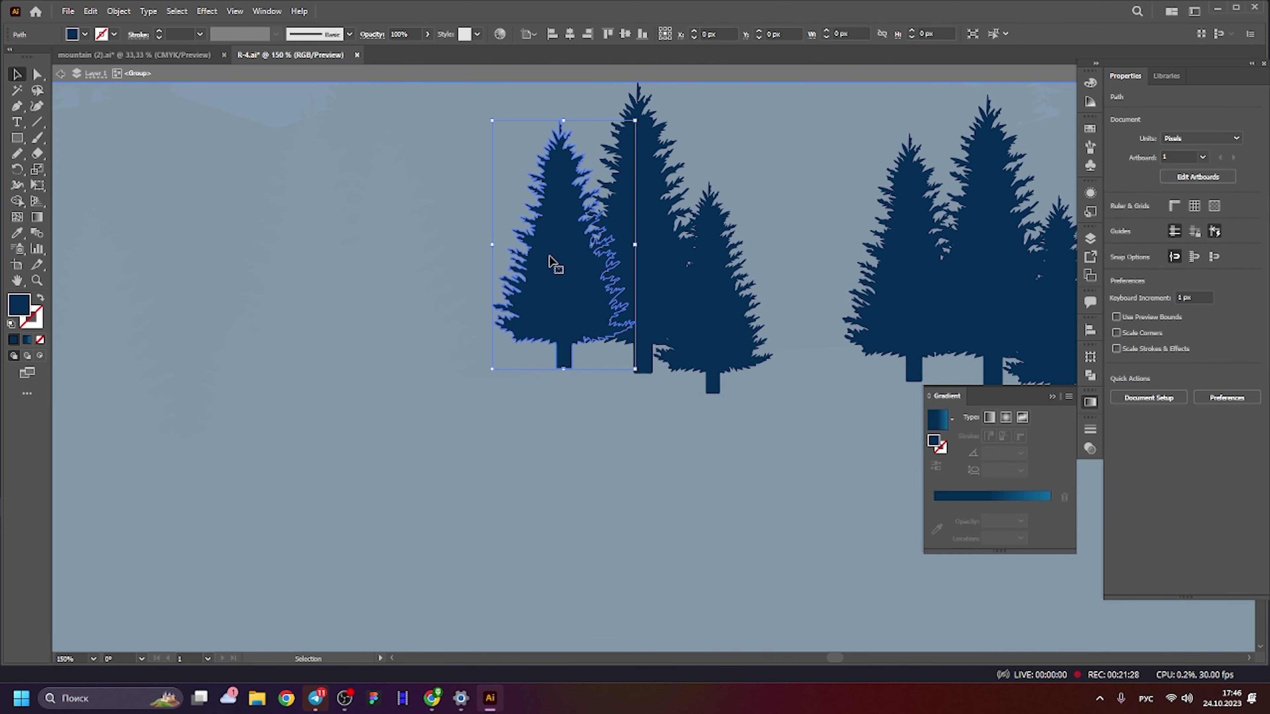
mouse_move(665, 270)
left_mouse_down()
mouse_move(645, 272)
mouse_move(721, 285)
left_mouse_up()
left_click_drag(546, 347, 520, 354)
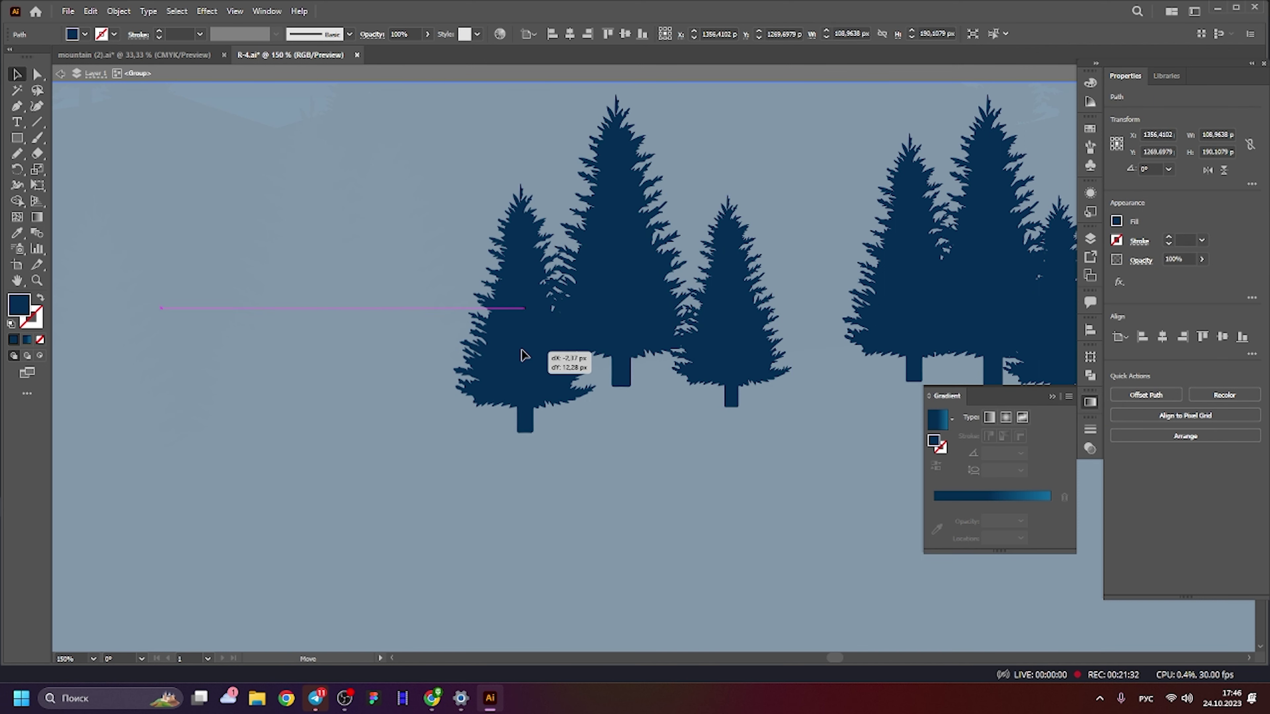
left_click_drag(626, 305, 639, 316)
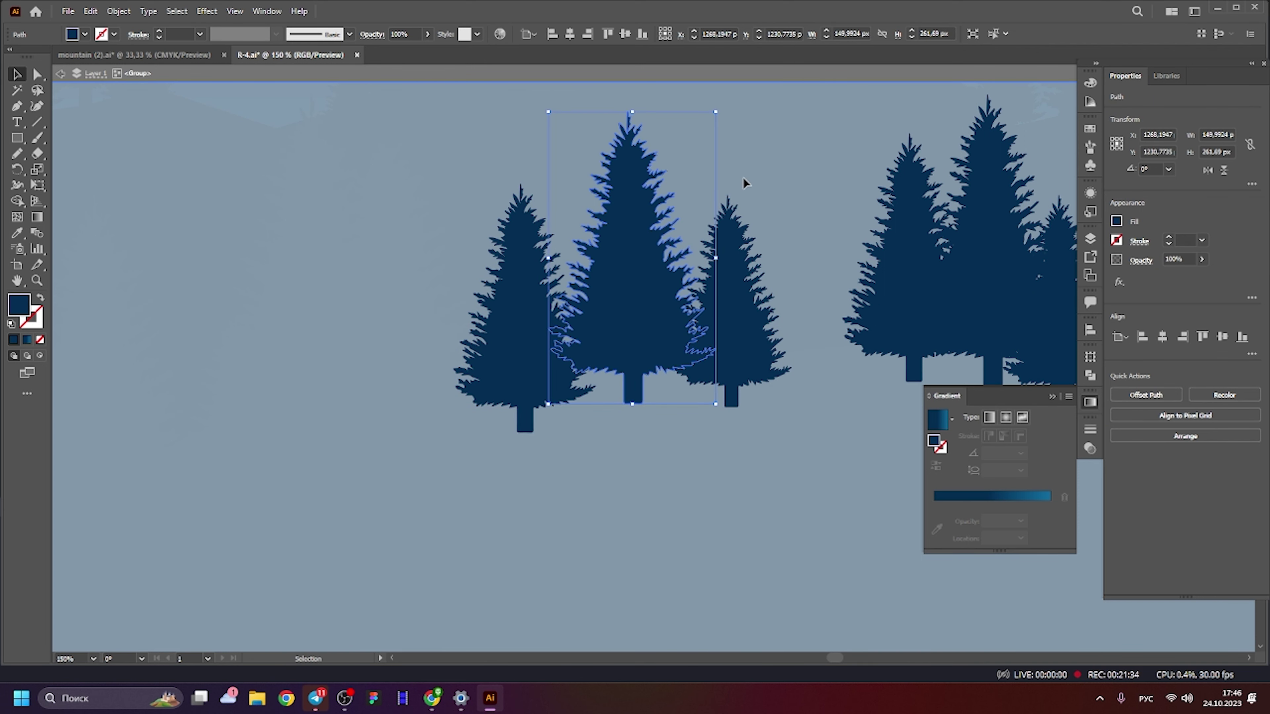
In another cluster, spread the left and right trees outward and upward.
scroll(745, 177, "down", 3)
scroll(703, 278, "down", 3)
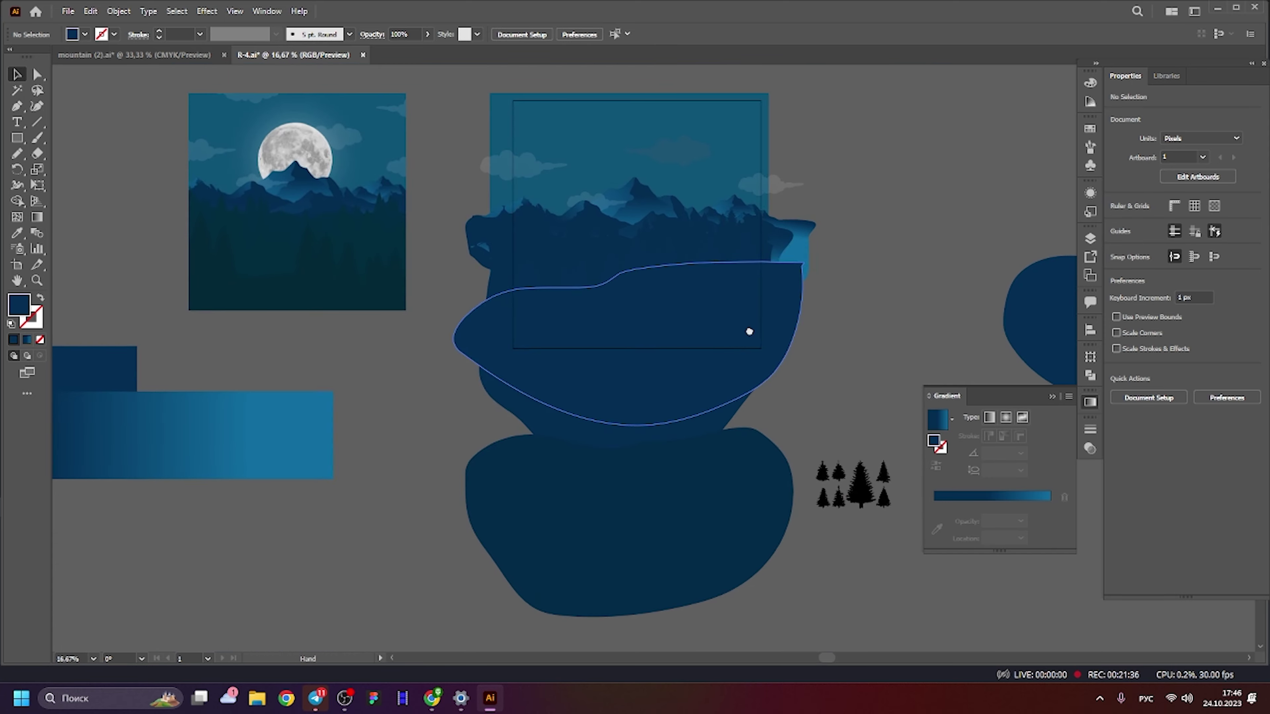
scroll(662, 214, "up", 4)
scroll(720, 200, "up", 2)
scroll(578, 216, "up", 2)
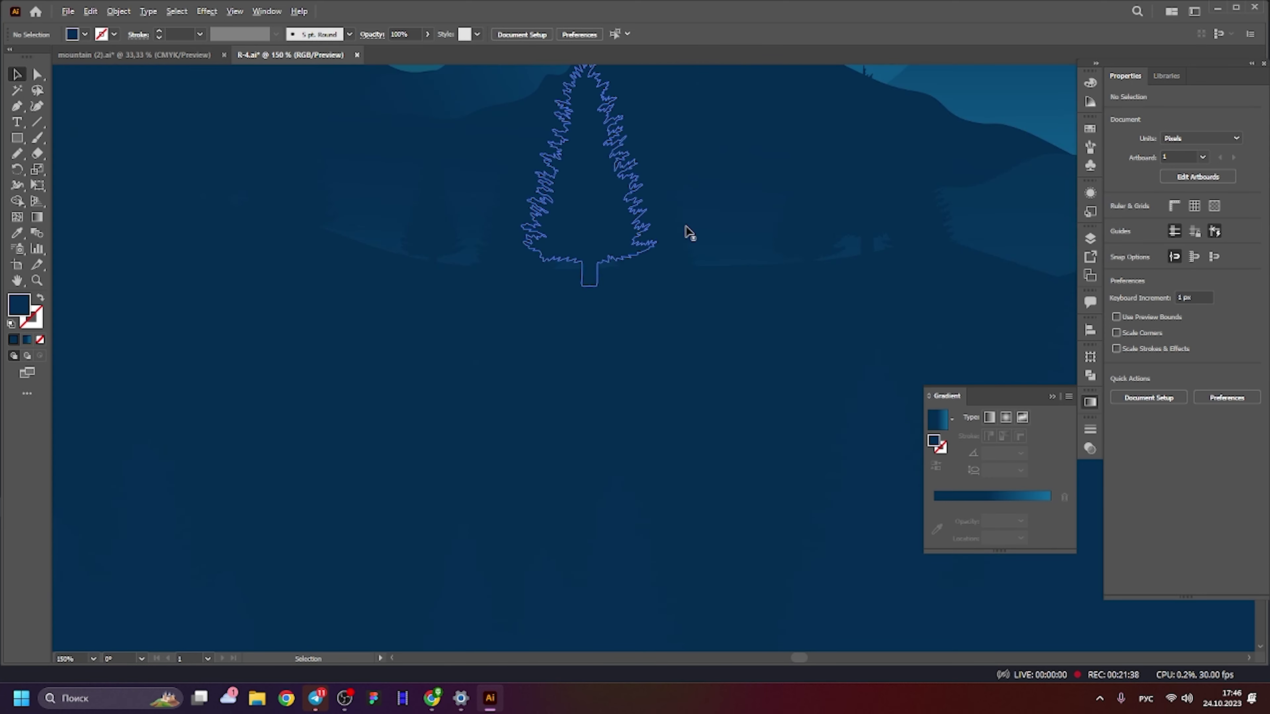
scroll(686, 233, "up", 1)
scroll(575, 213, "down", 1)
double_click(596, 193)
scroll(595, 193, "up", 1)
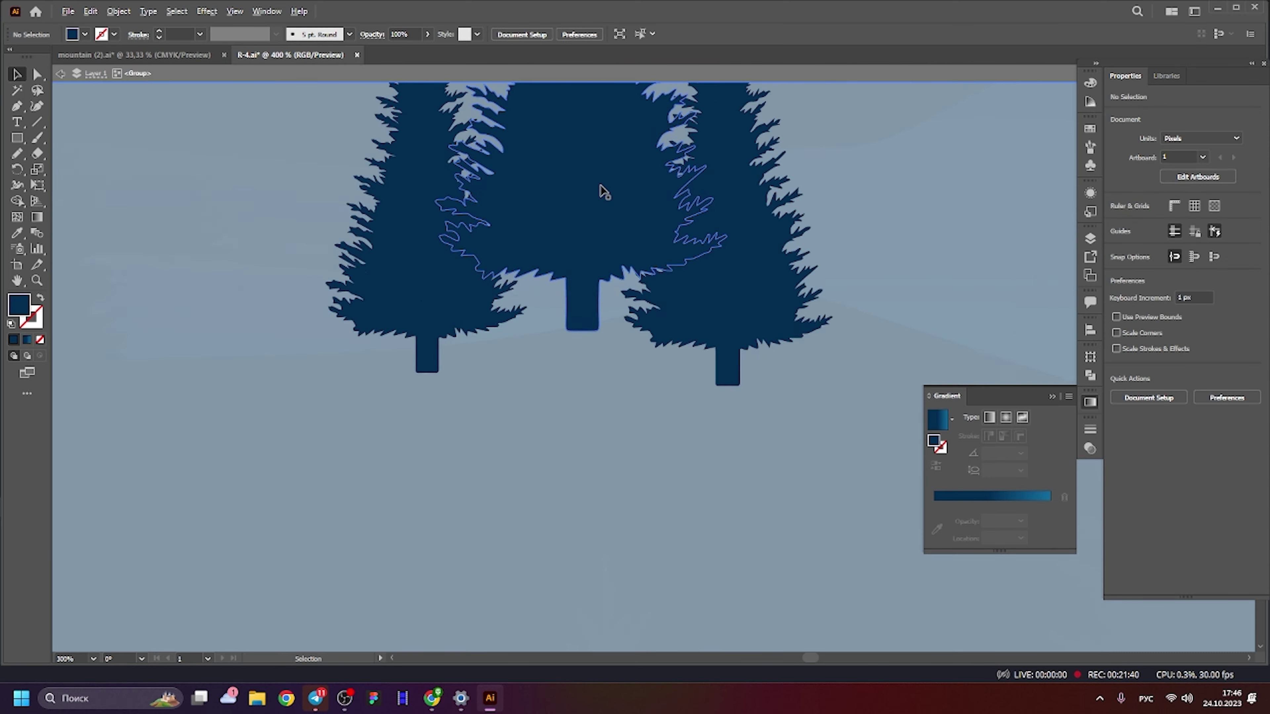
left_click(603, 202)
left_click_drag(417, 248, 376, 247)
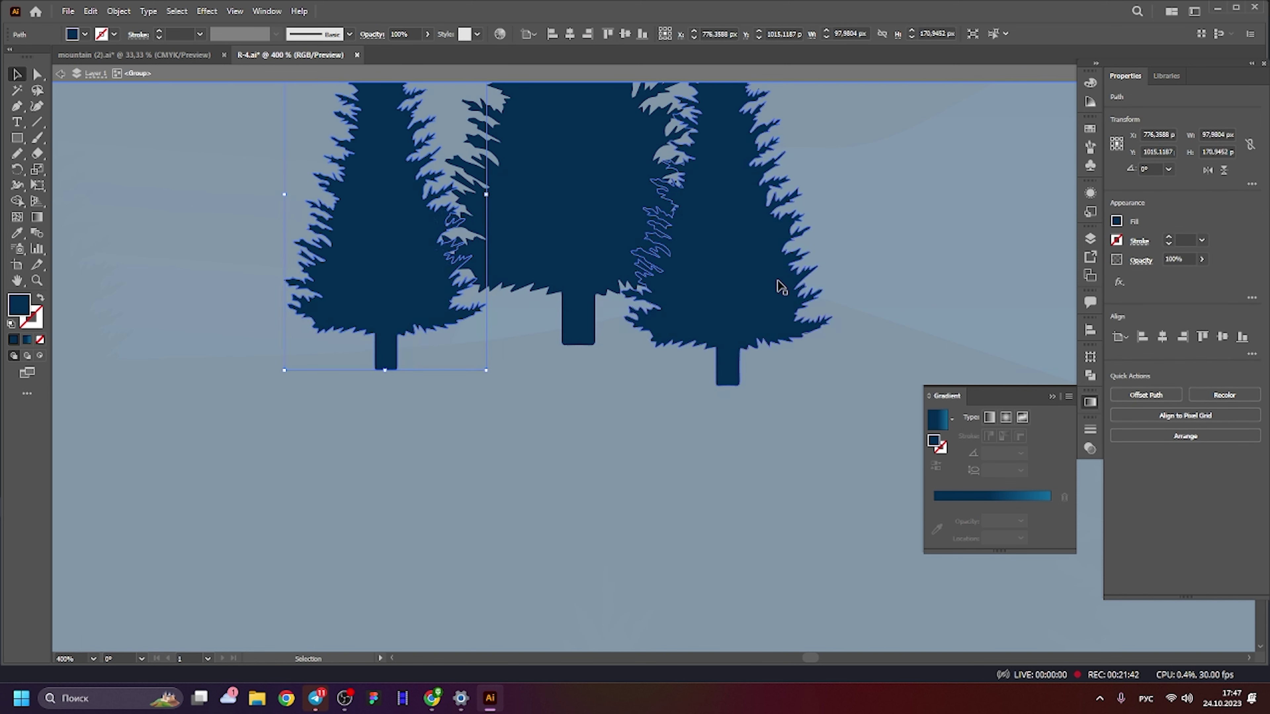
left_click_drag(779, 285, 822, 255)
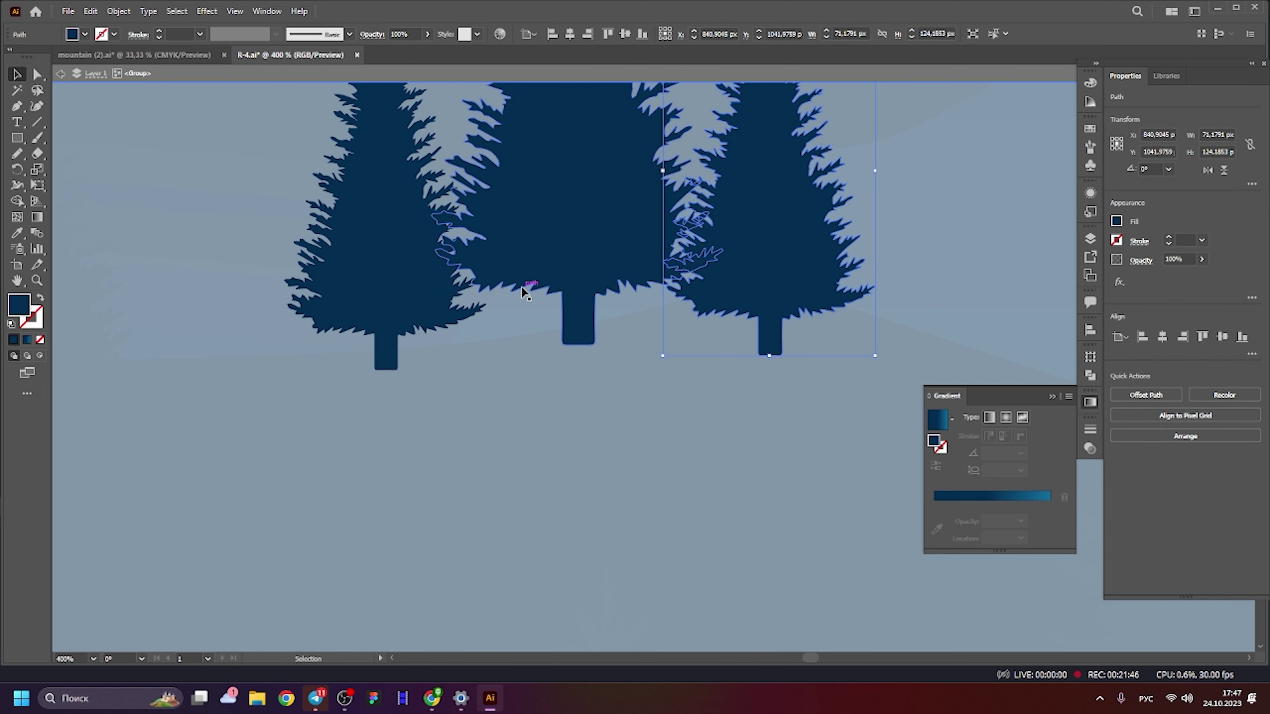
left_click(249, 283)
scroll(249, 224, "down", 5)
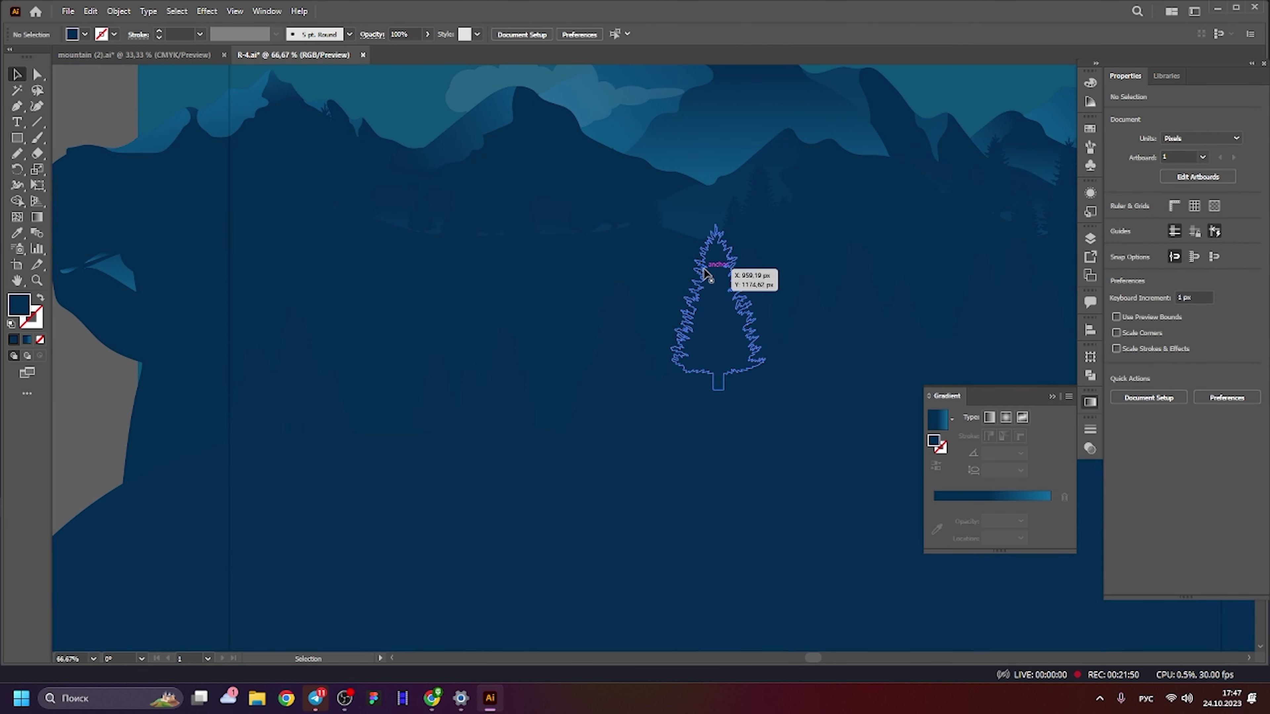
Alt-drag copies of the pine-tree group along the distant hilltop.
scroll(577, 210, "down", 3)
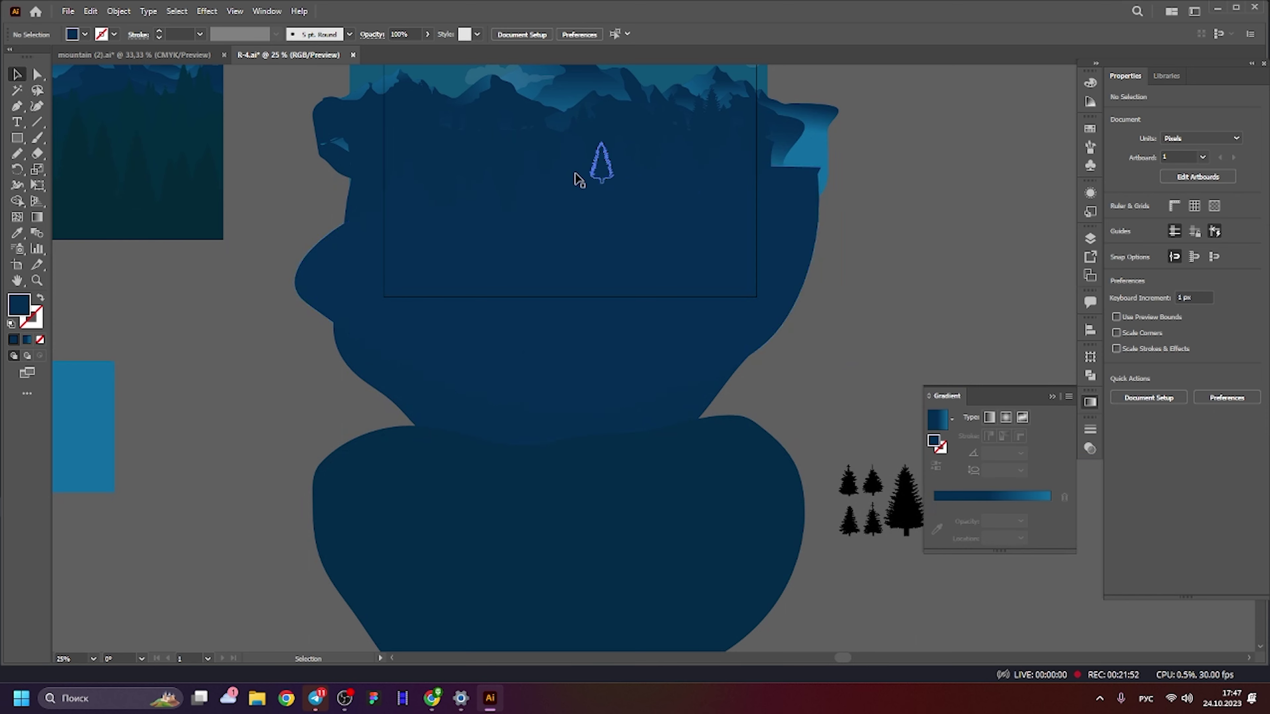
left_click_drag(482, 196, 483, 197)
left_click_drag(614, 155, 615, 156)
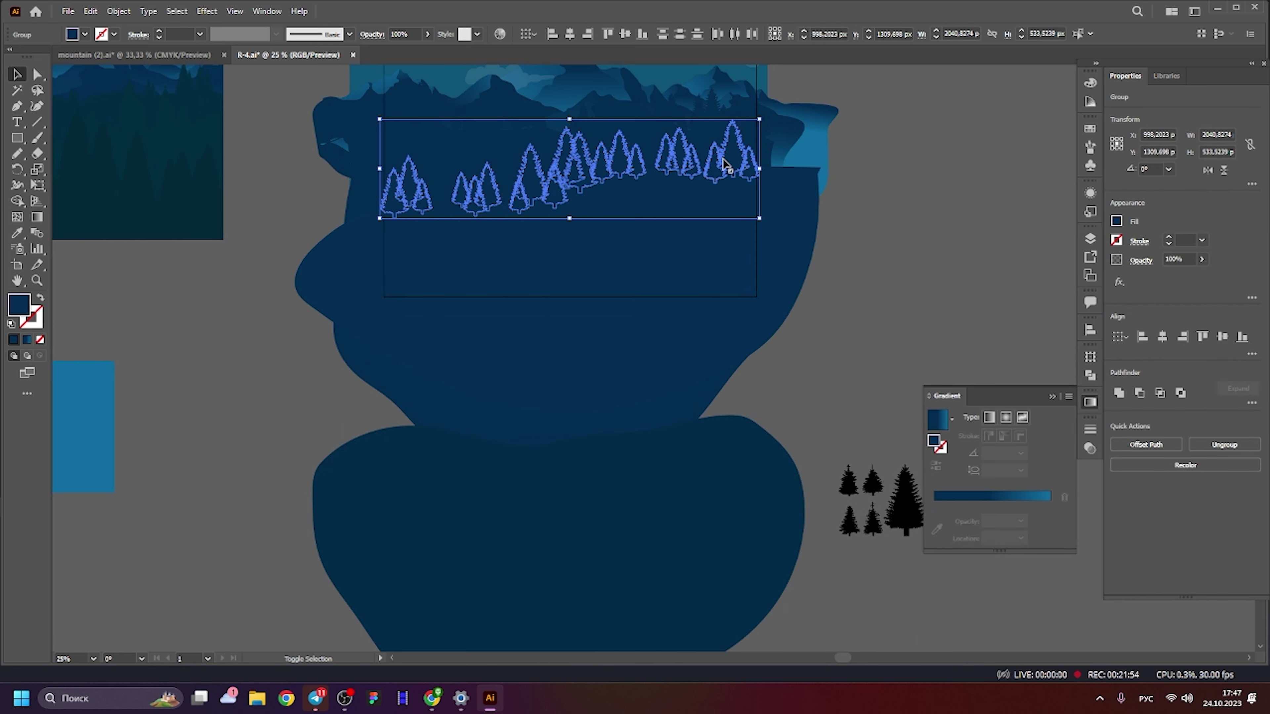
scroll(614, 165, "up", 2)
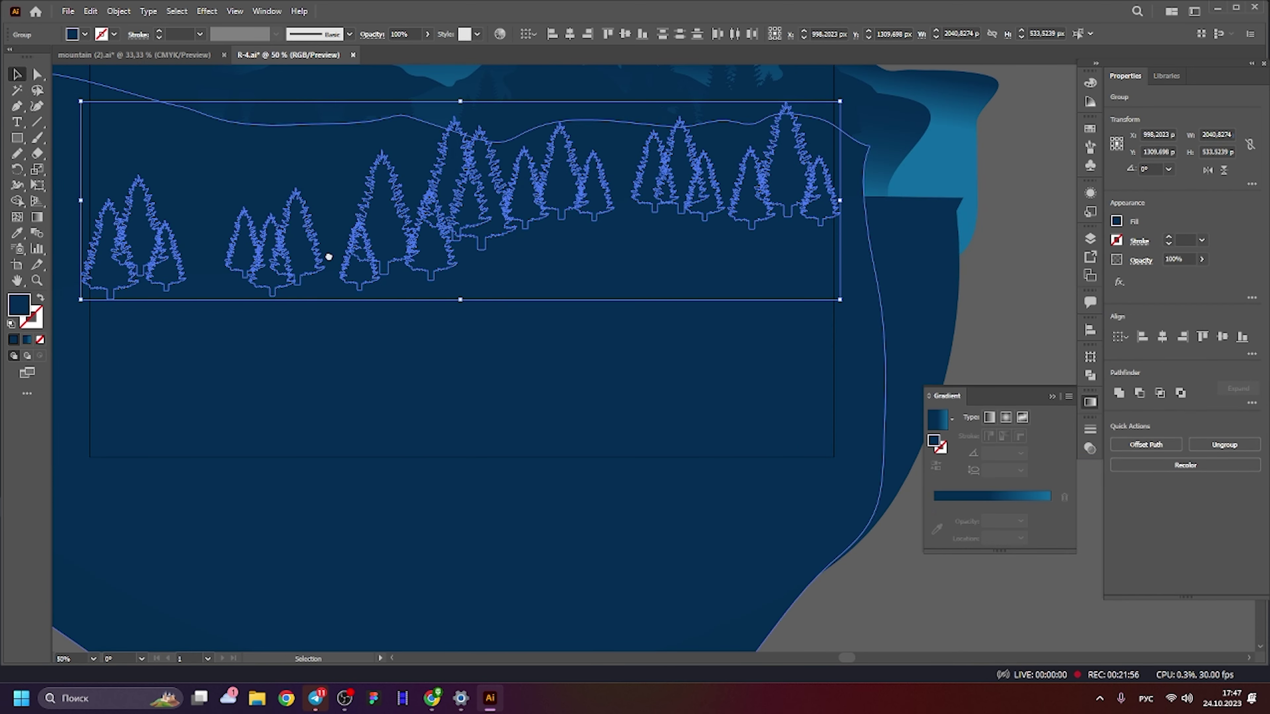
left_click_drag(329, 255, 689, 348)
key("ctrl+z")
key("ctrl+z")
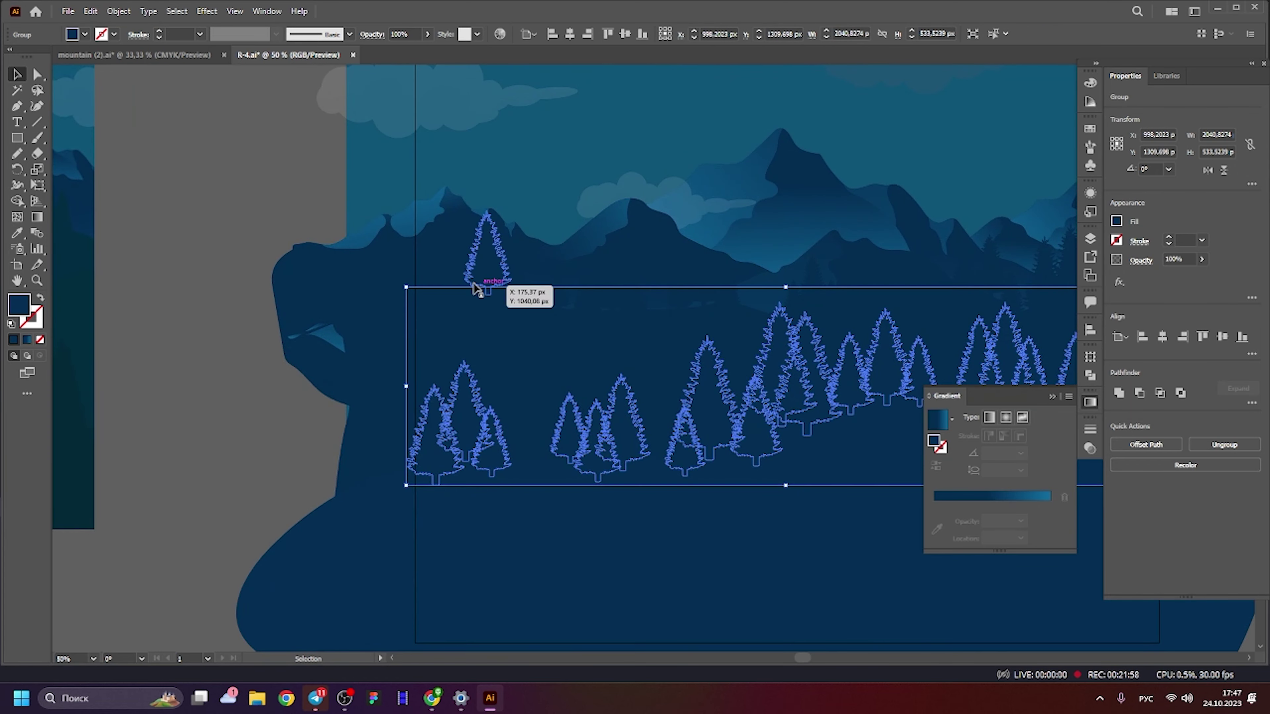
left_click_drag(564, 277, 610, 302)
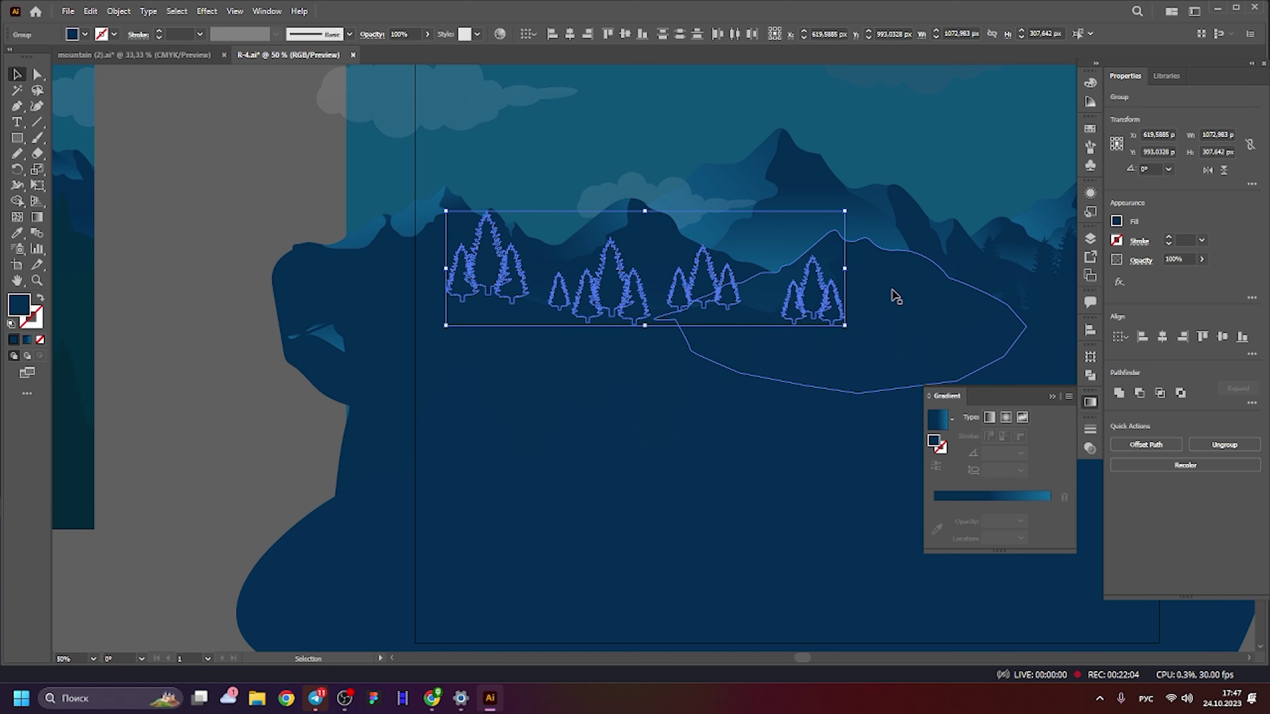
Select the tree group, then enter and exit its isolation mode.
scroll(895, 296, "right", 5)
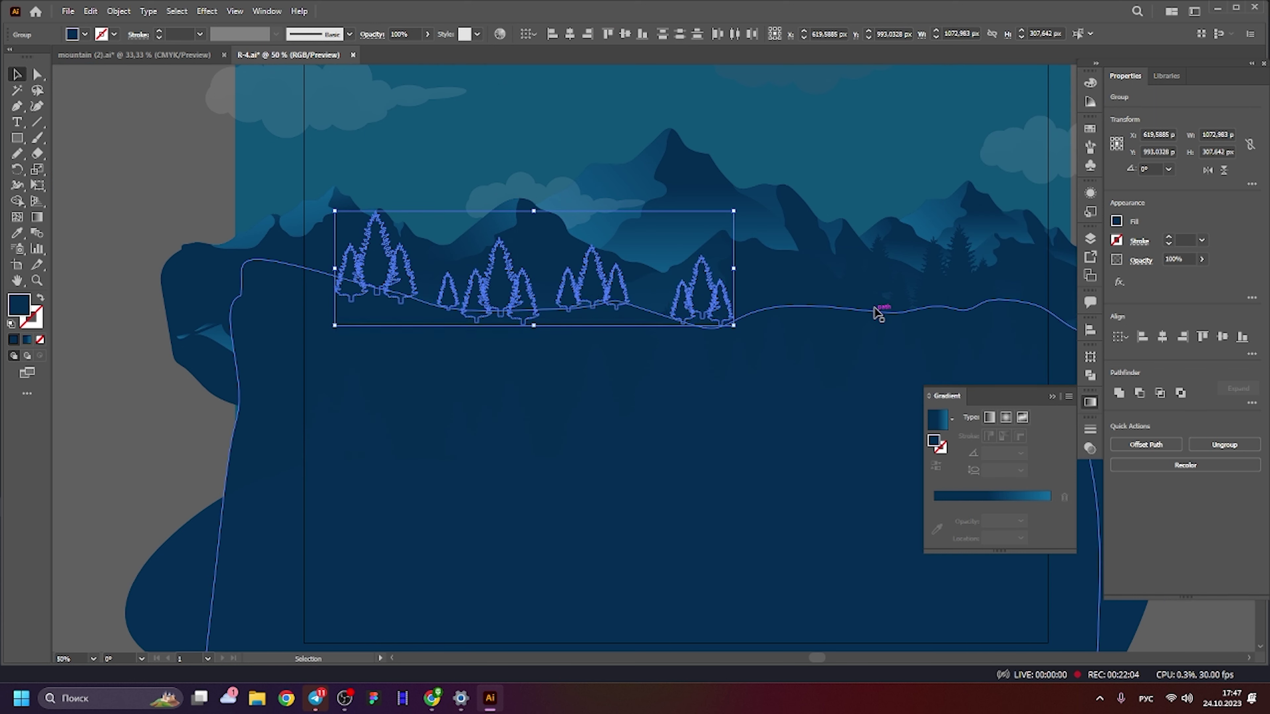
left_click(931, 270, "shift")
scroll(795, 288, "down", 2)
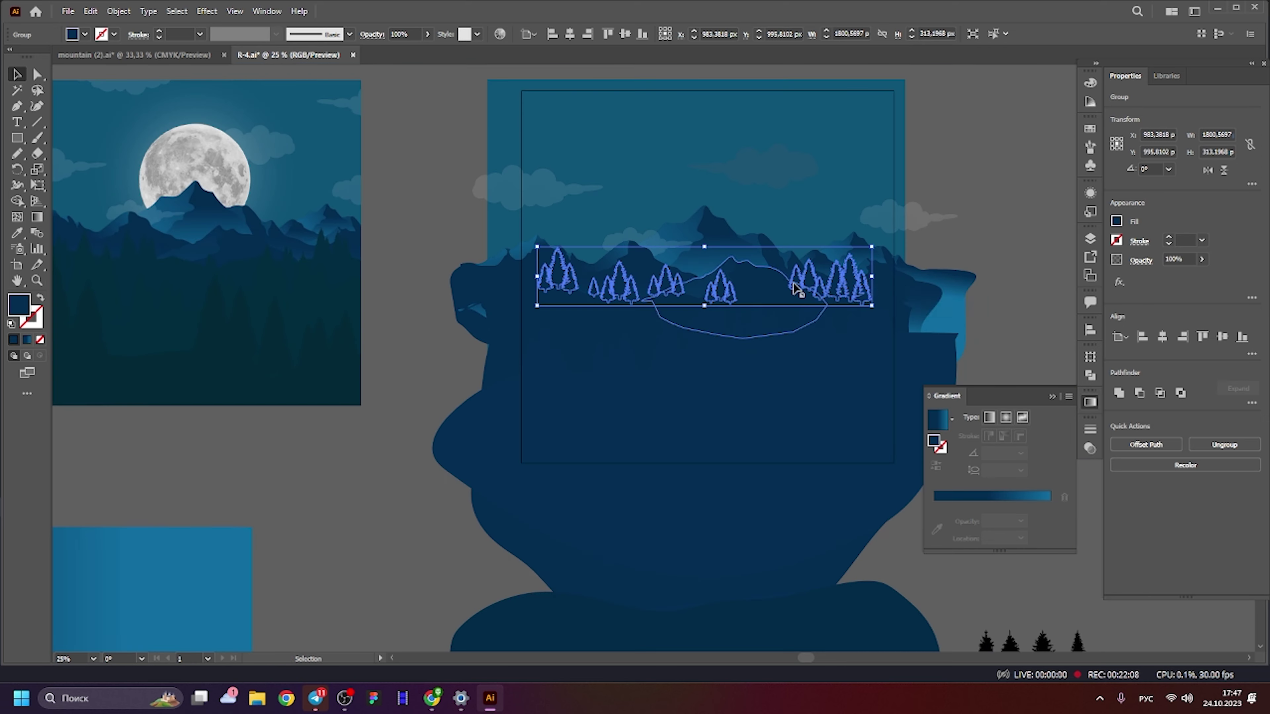
key("ctrl+shift+a")
left_click(885, 293)
scroll(885, 293, "up", 2)
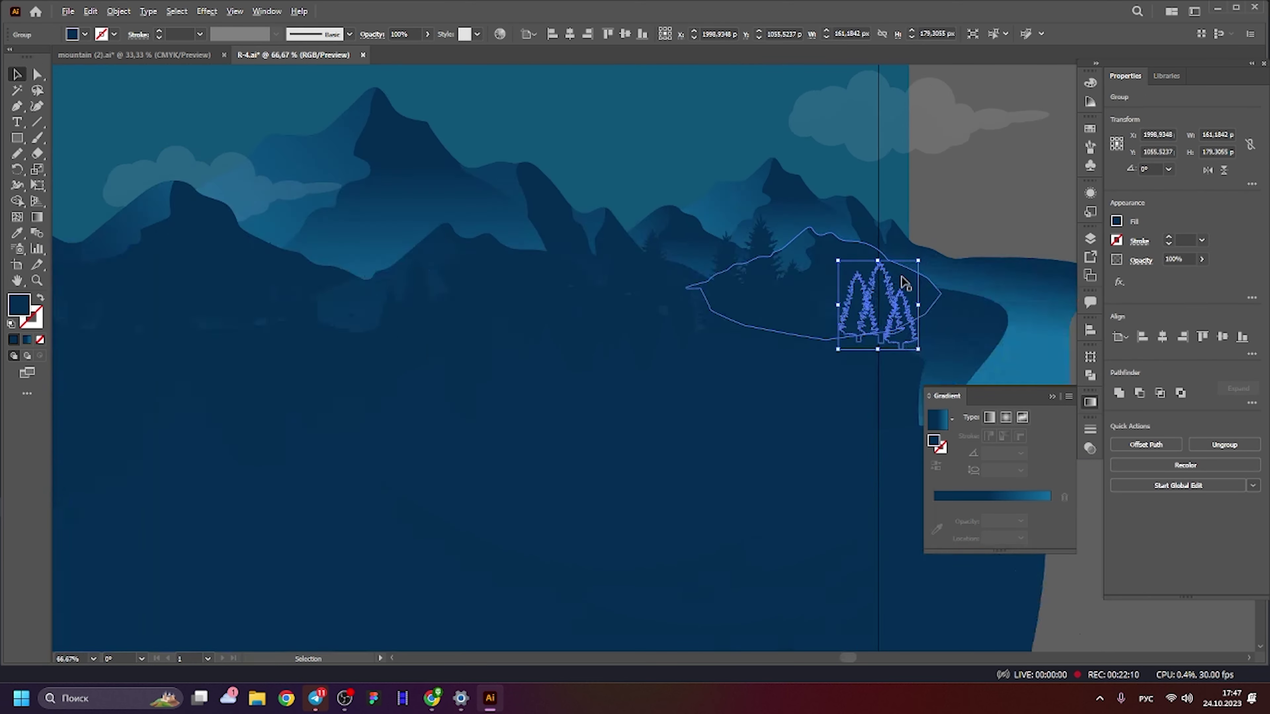
scroll(779, 292, "up", 2)
scroll(709, 304, "up", 2)
double_click(728, 307)
scroll(728, 308, "down", 2)
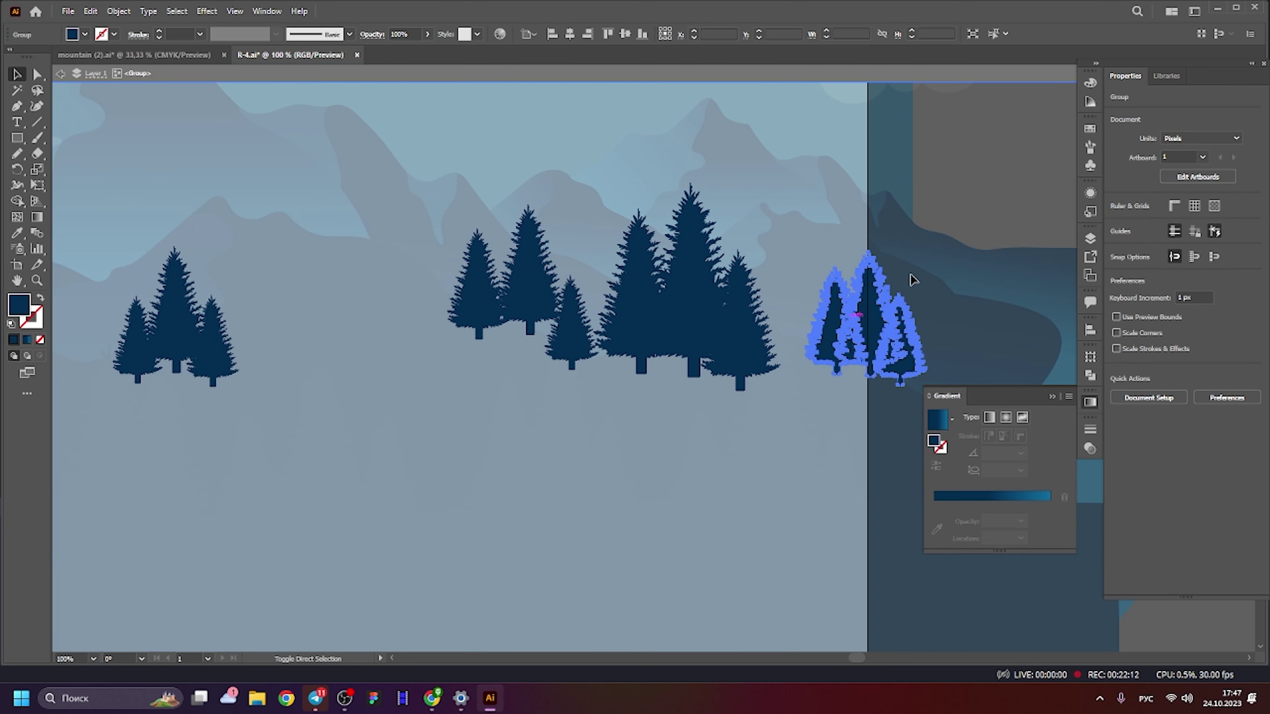
left_click(907, 275)
double_click(966, 201)
Drag the dark bottom hill upward so its wavy edge sits beneath the forest.
scroll(878, 269, "down", 2)
scroll(773, 129, "up", 2)
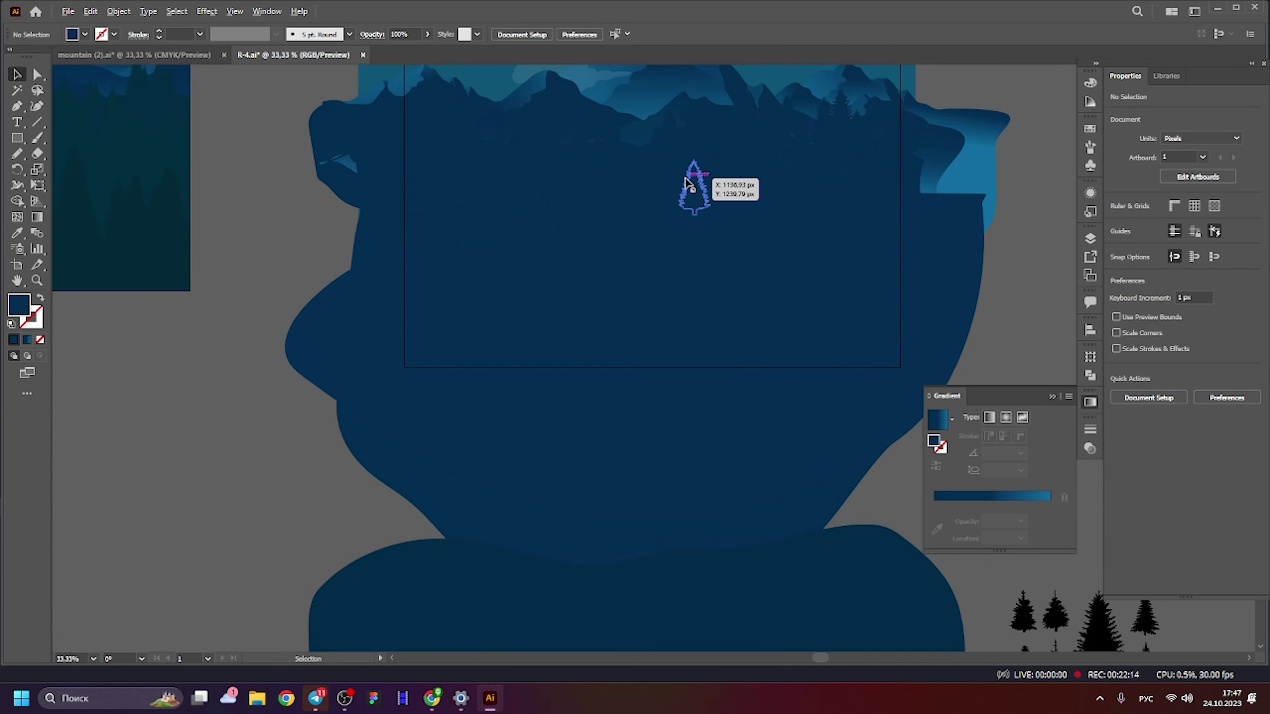
scroll(695, 185, "down", 3)
scroll(732, 377, "up", 3)
mouse_move(708, 331)
left_mouse_down()
mouse_move(757, 271)
mouse_move(751, 219)
left_mouse_up()
scroll(745, 315, "up", 3)
scroll(723, 301, "up", 1)
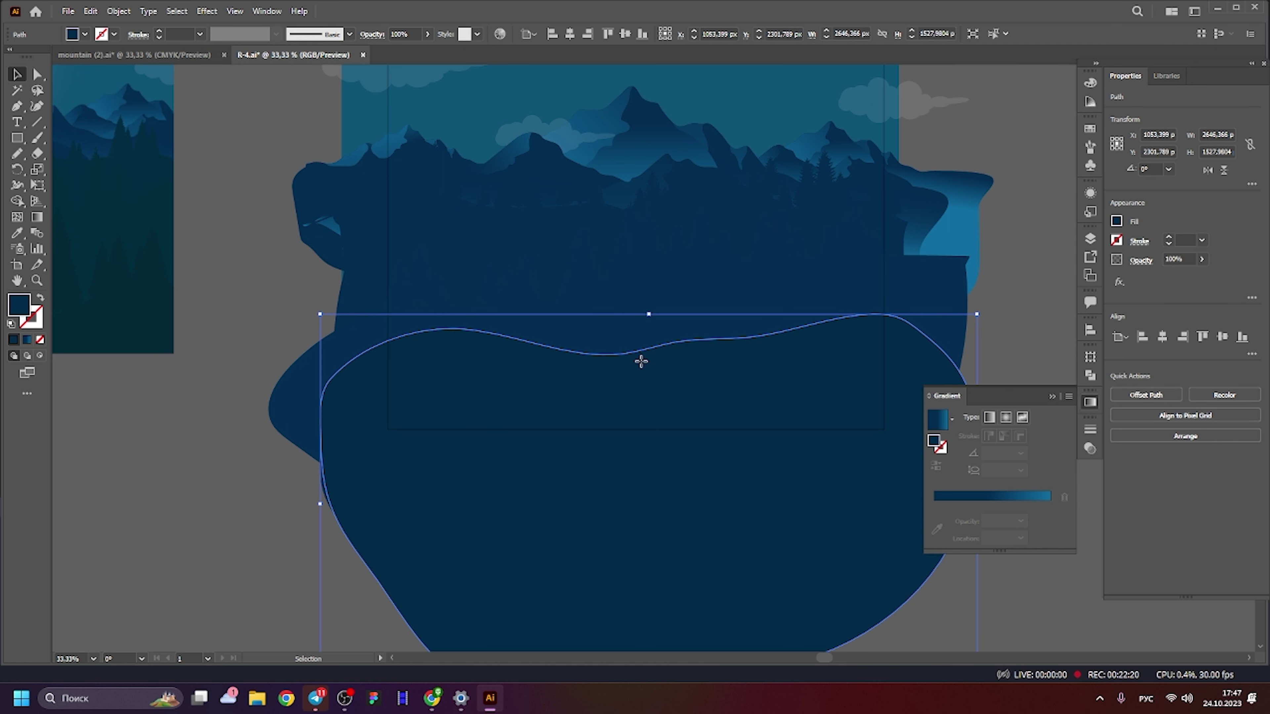
Select the wider hill together with the tree group and nudge both slightly upward.
left_click(720, 284)
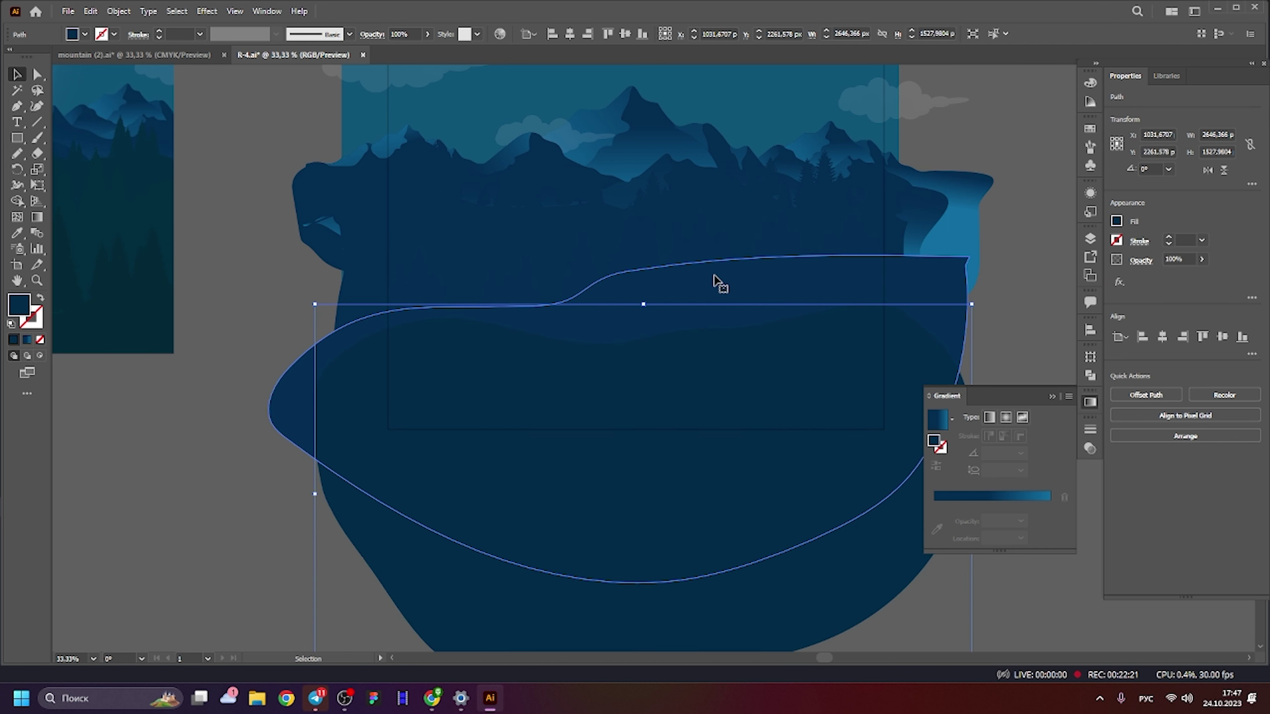
left_click(711, 248, "shift")
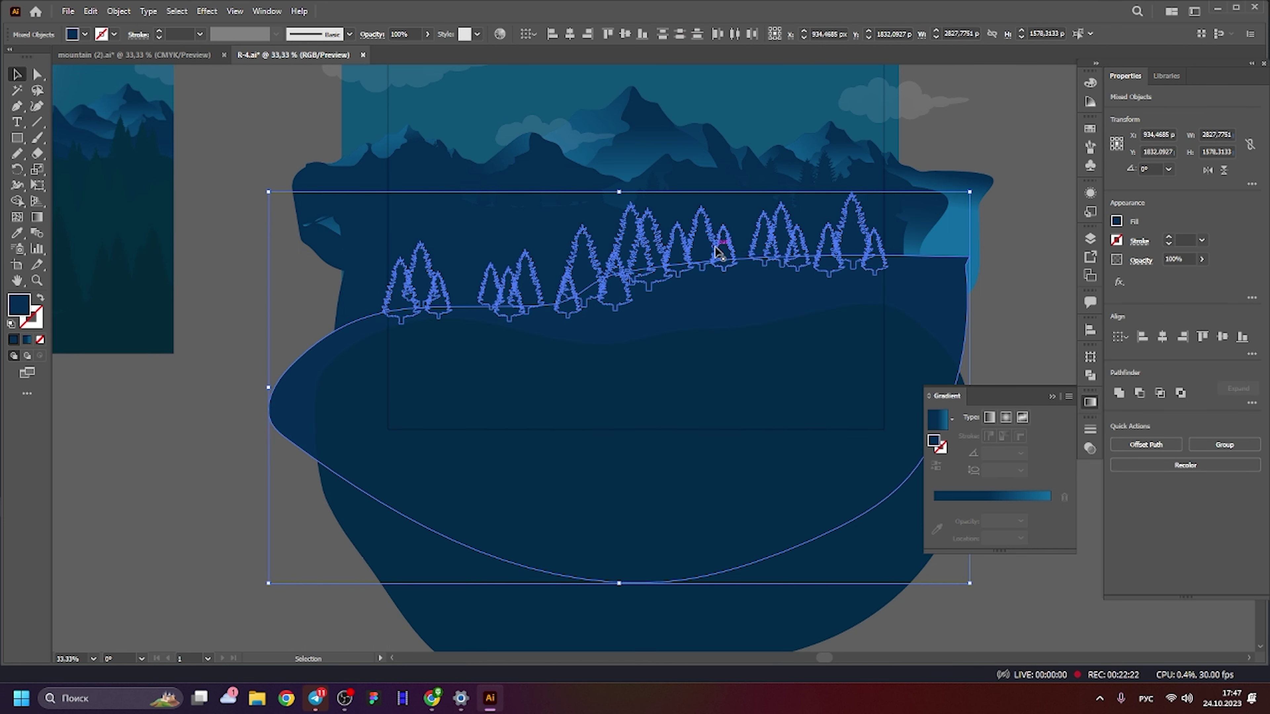
right_click(675, 262)
key("Escape")
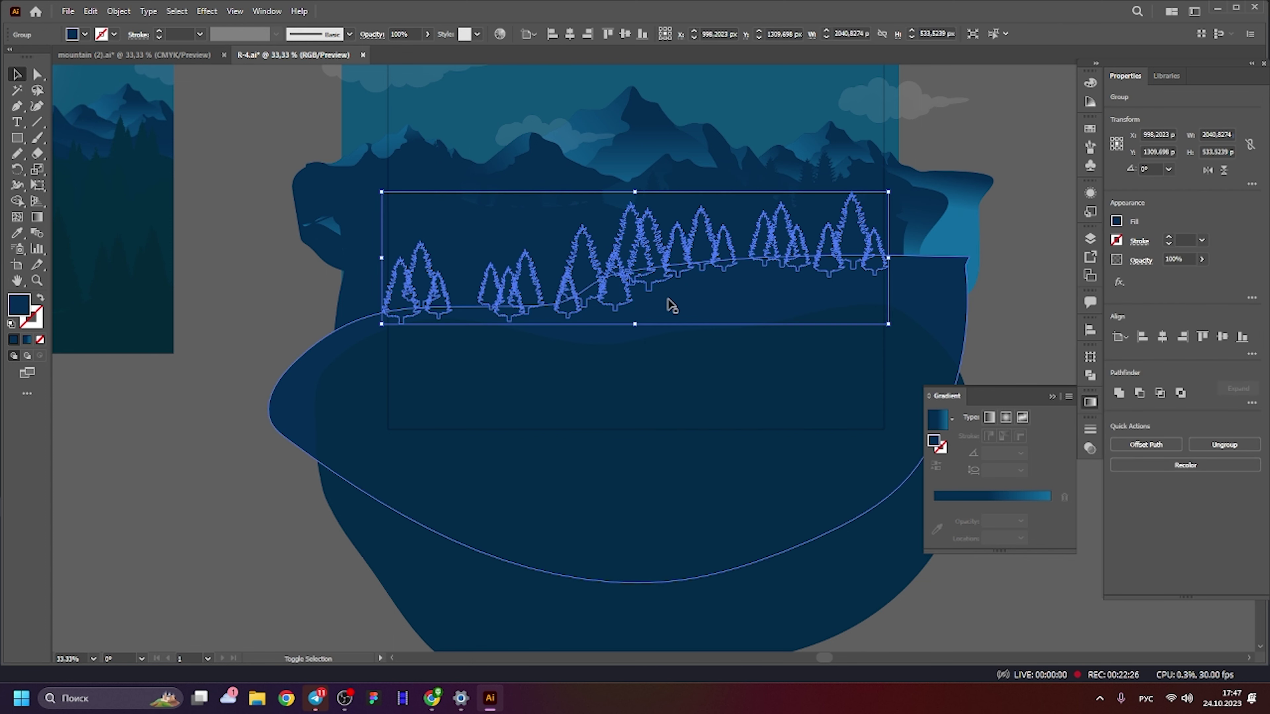
mouse_move(743, 307)
left_mouse_down()
mouse_move(726, 301)
mouse_move(734, 293)
left_mouse_up()
scroll(800, 231, "down", 2)
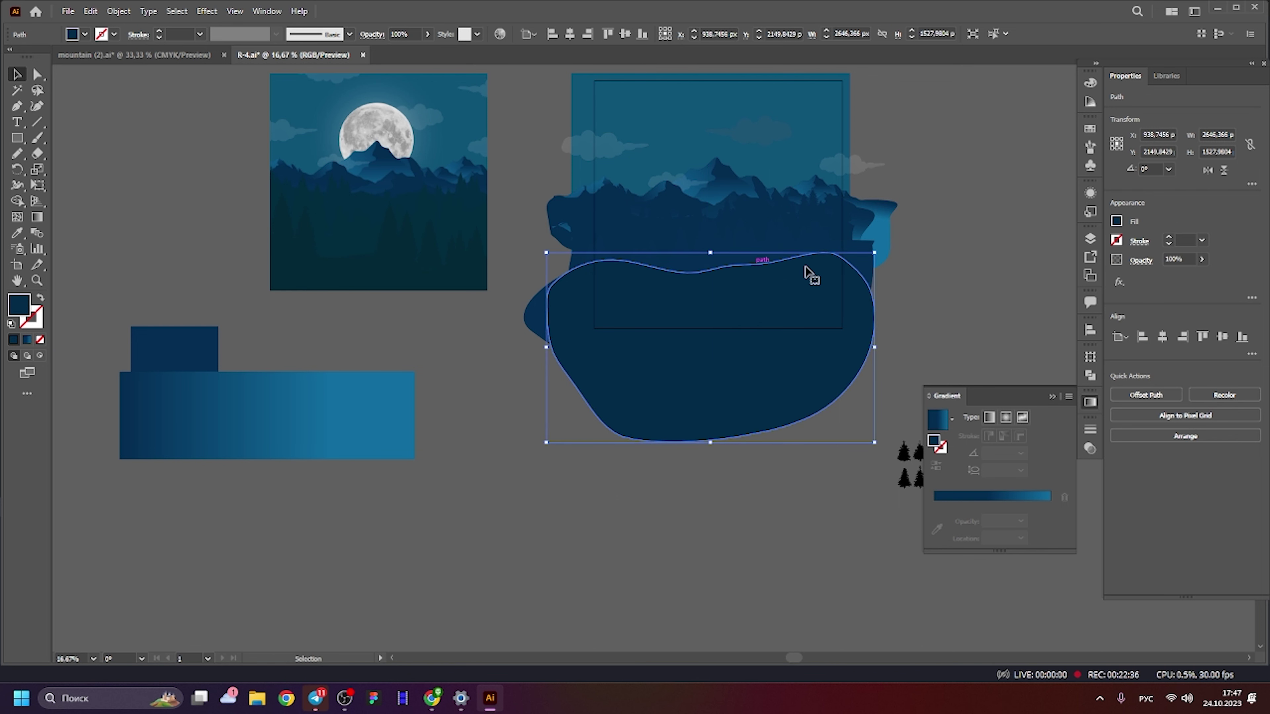
key("ctrl+shift+a")
scroll(753, 271, "up", 3)
Reflect the tree group horizontally and set it along the wavy hill's crest.
left_click(652, 195)
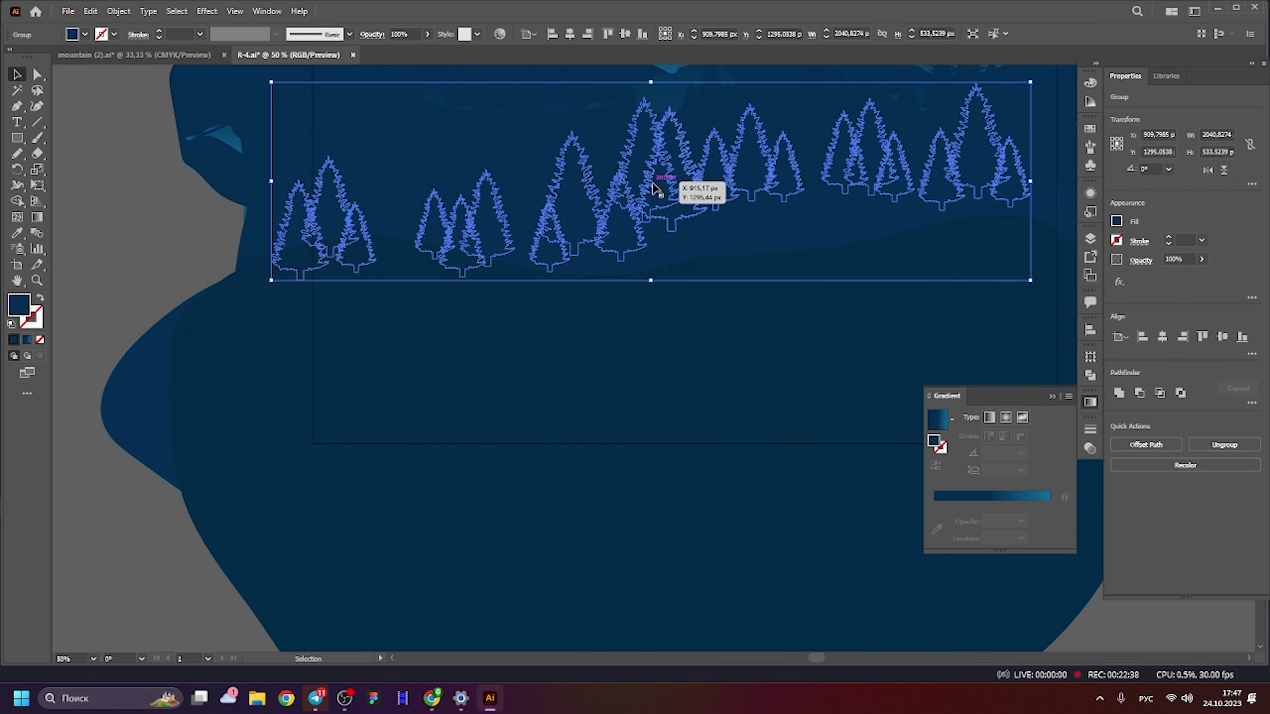
double_click(553, 332)
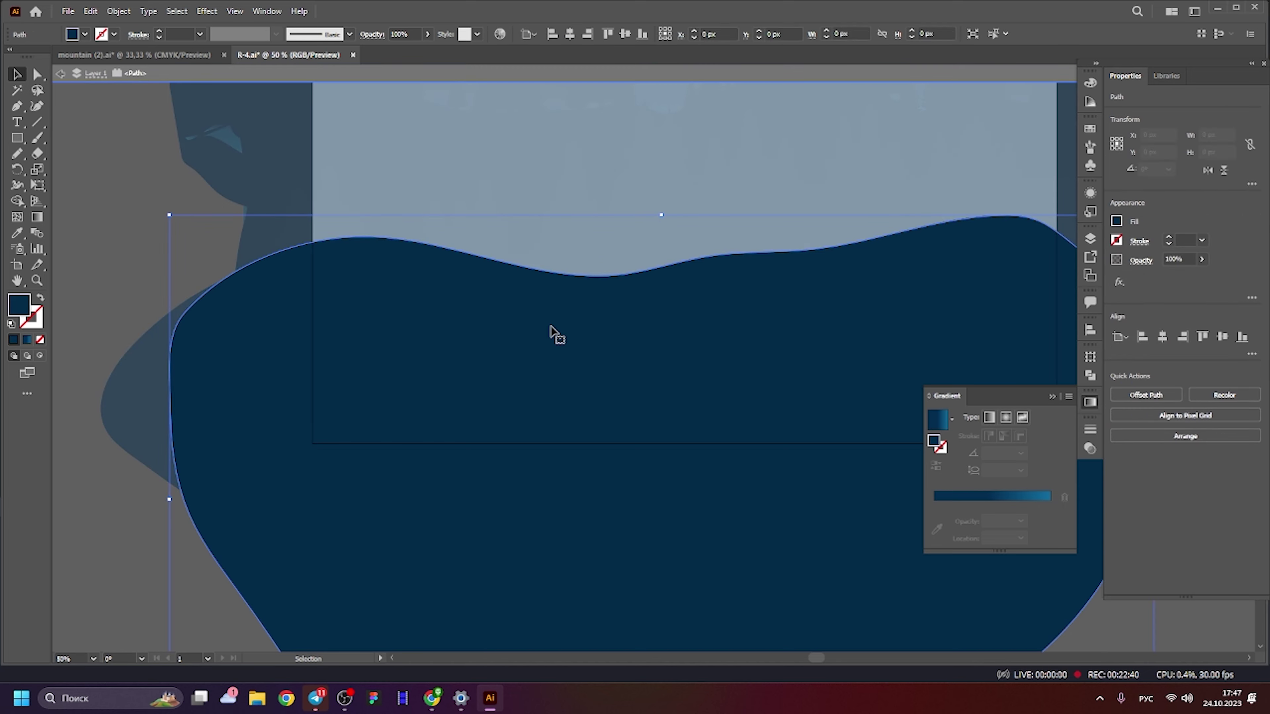
left_click_drag(618, 221, 623, 250)
right_click(584, 230)
mouse_move(626, 400)
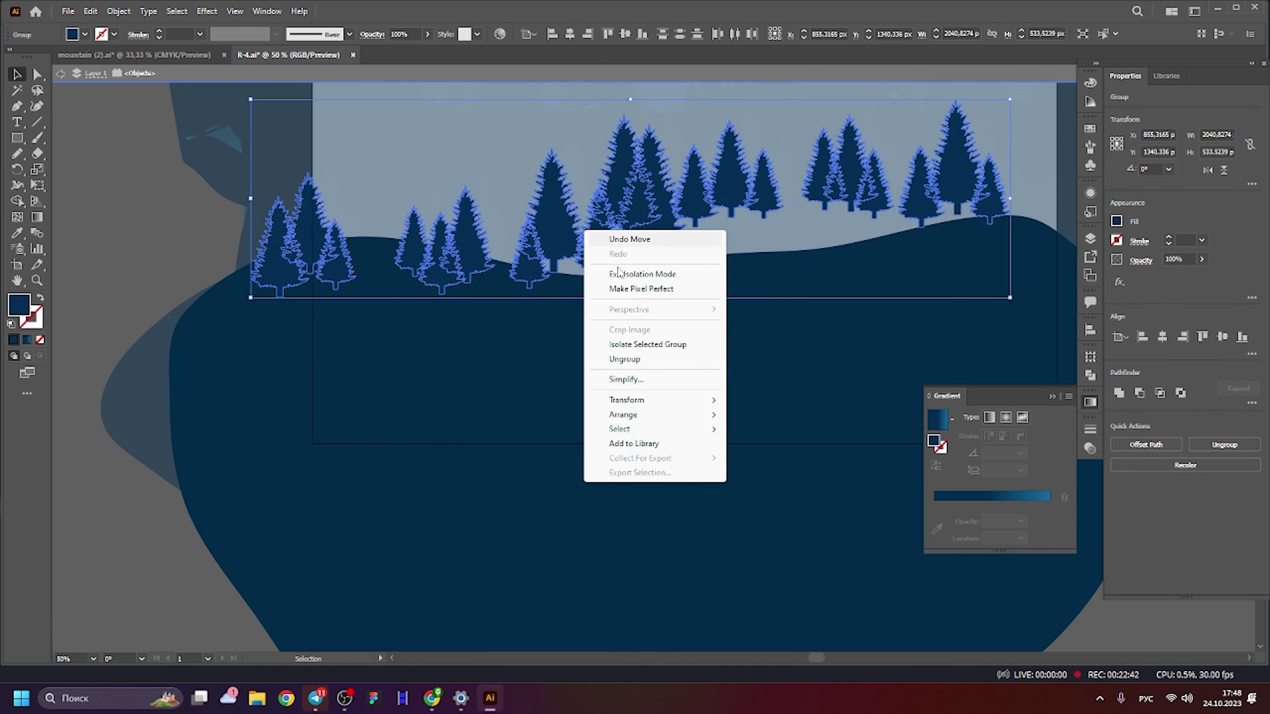
left_click(762, 449)
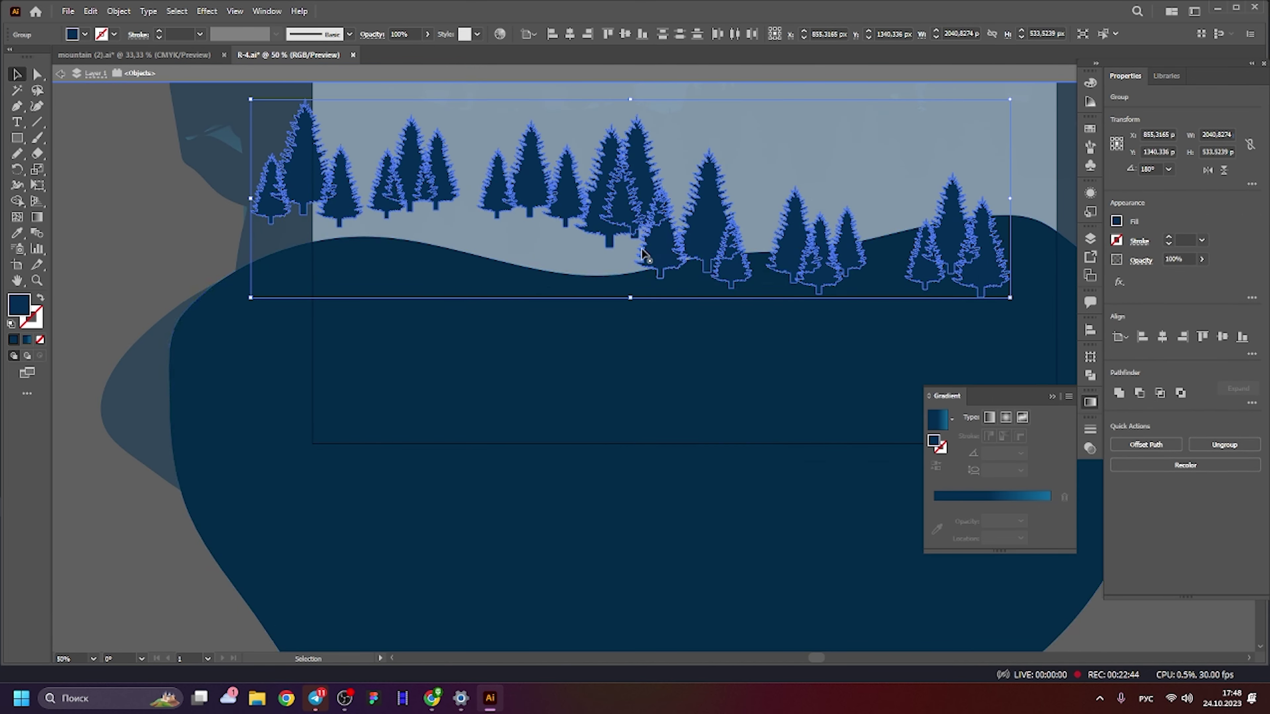
left_click_drag(642, 255, 602, 297)
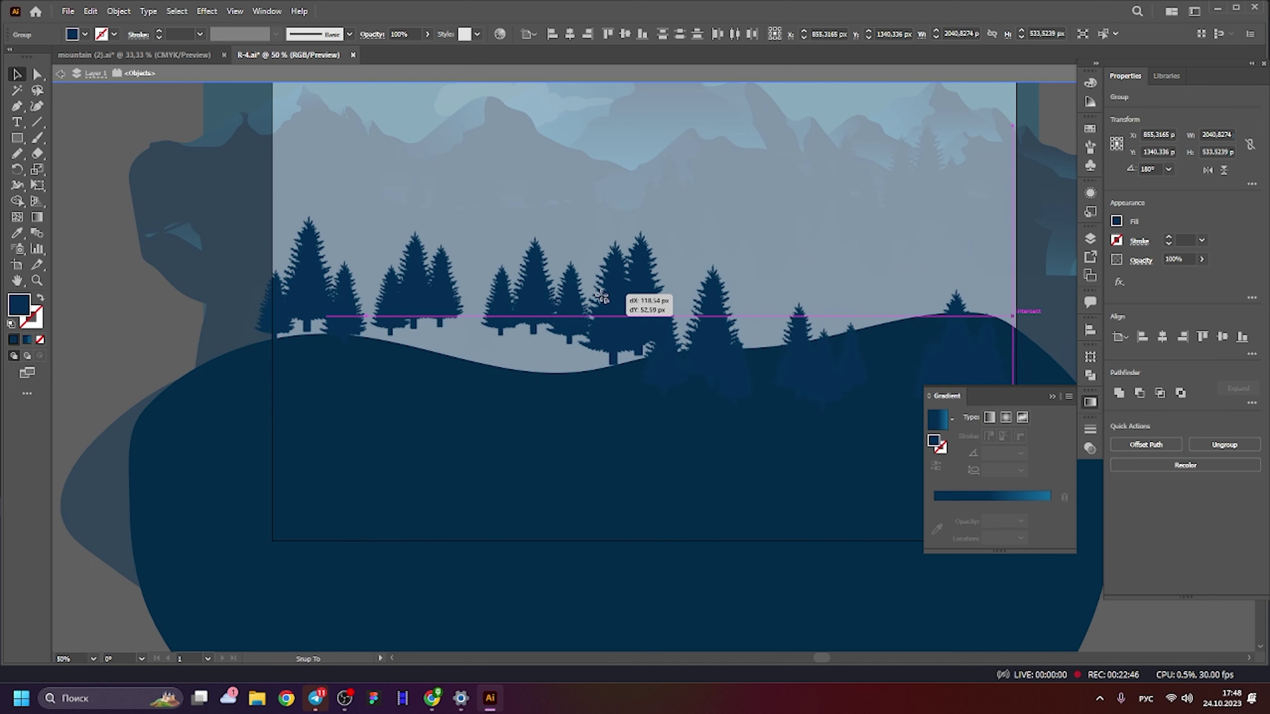
right_click(612, 293)
left_click(650, 420)
left_click(843, 228)
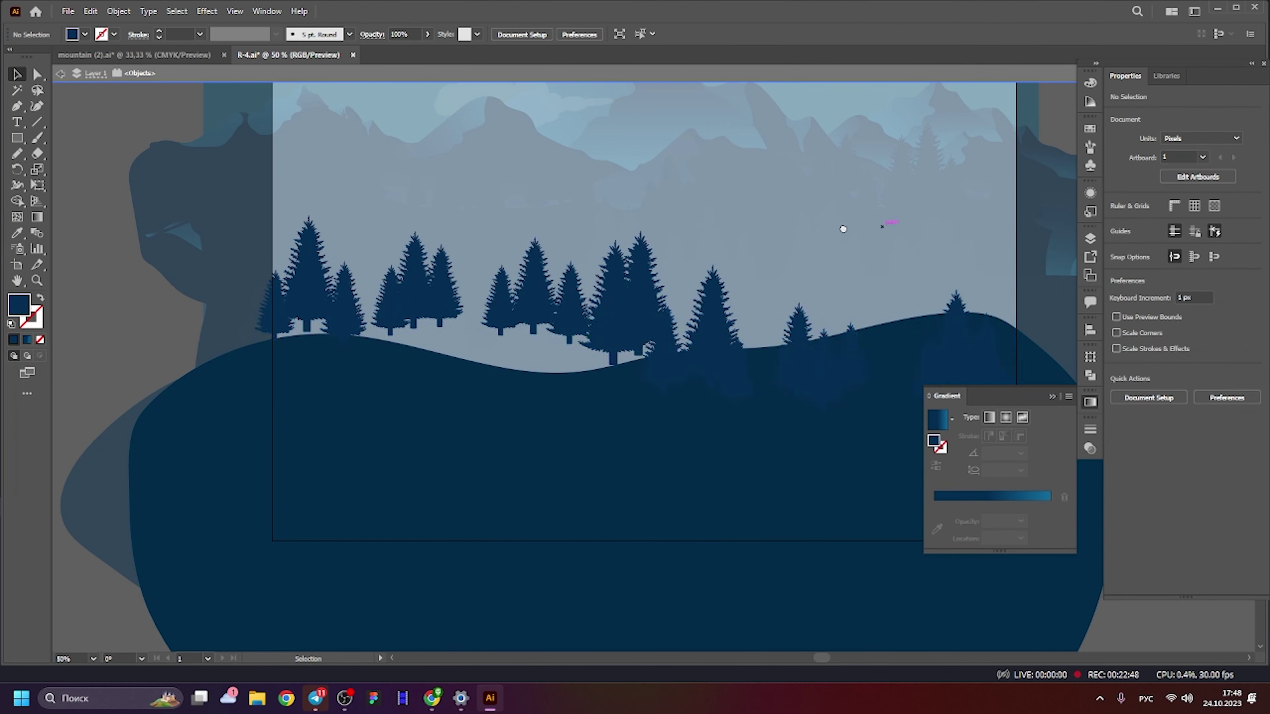
scroll(843, 228, "right", 5)
Ungroup the right-hand tree clusters.
left_click_drag(345, 177, 832, 364)
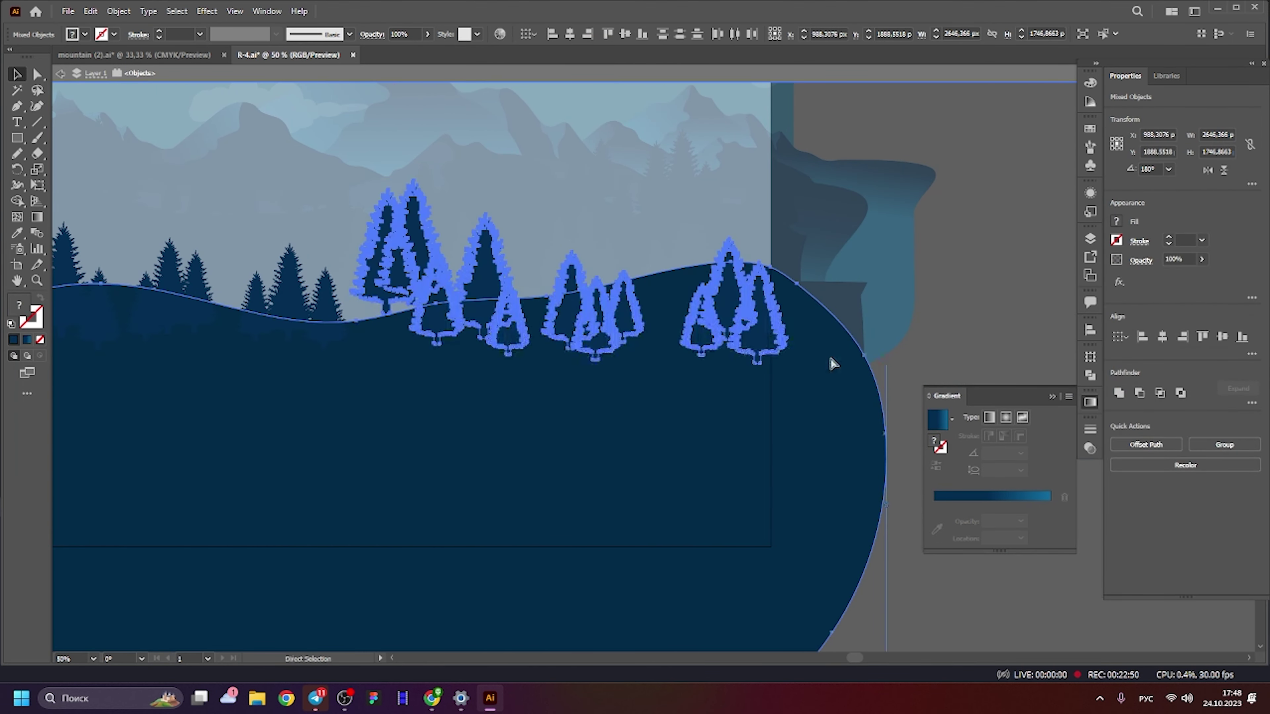
key("ctrl+z")
left_click_drag(681, 430, 798, 435)
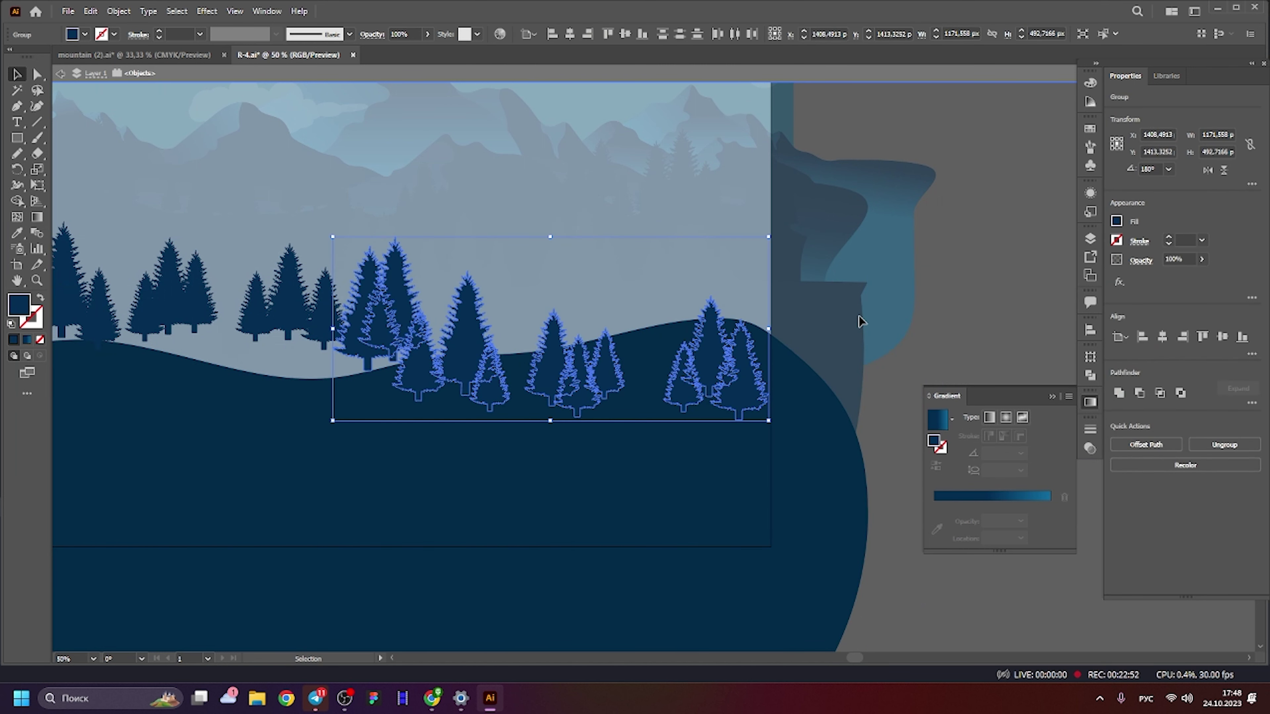
right_click(712, 361)
left_click(773, 491)
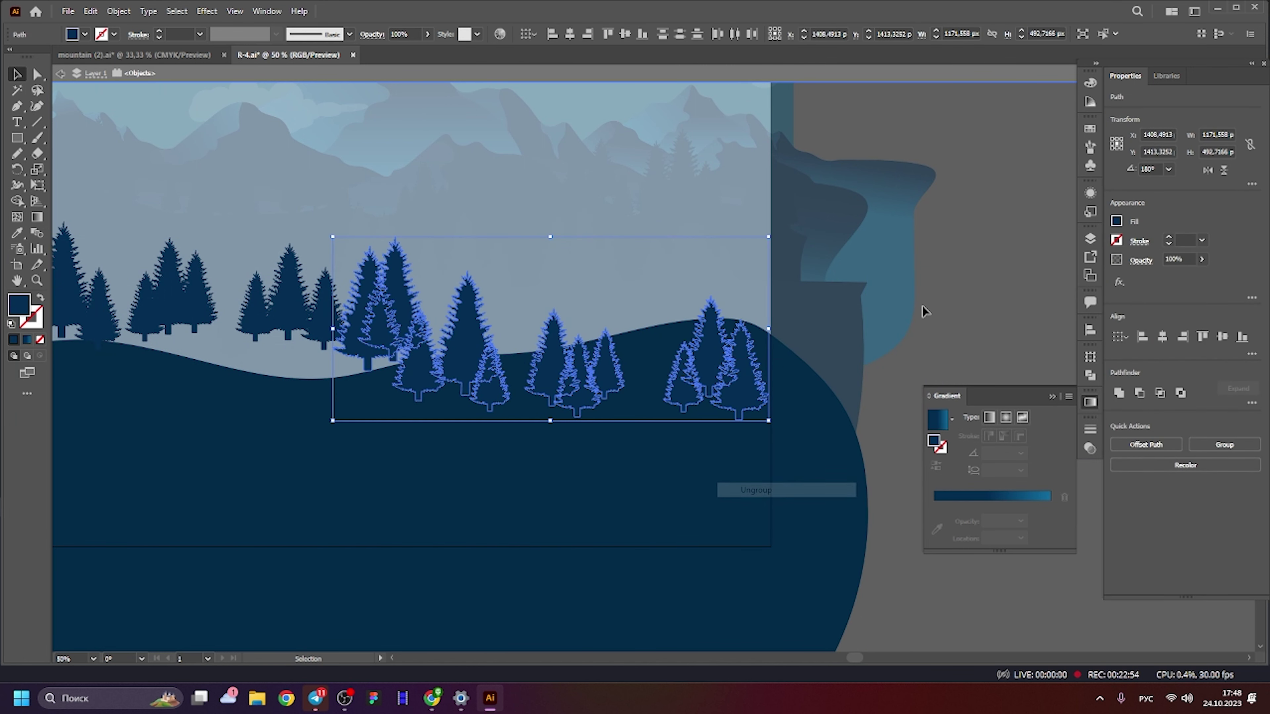
left_click(924, 311)
Enlarge two of the right-hand trees and move them up and right.
left_click(732, 355)
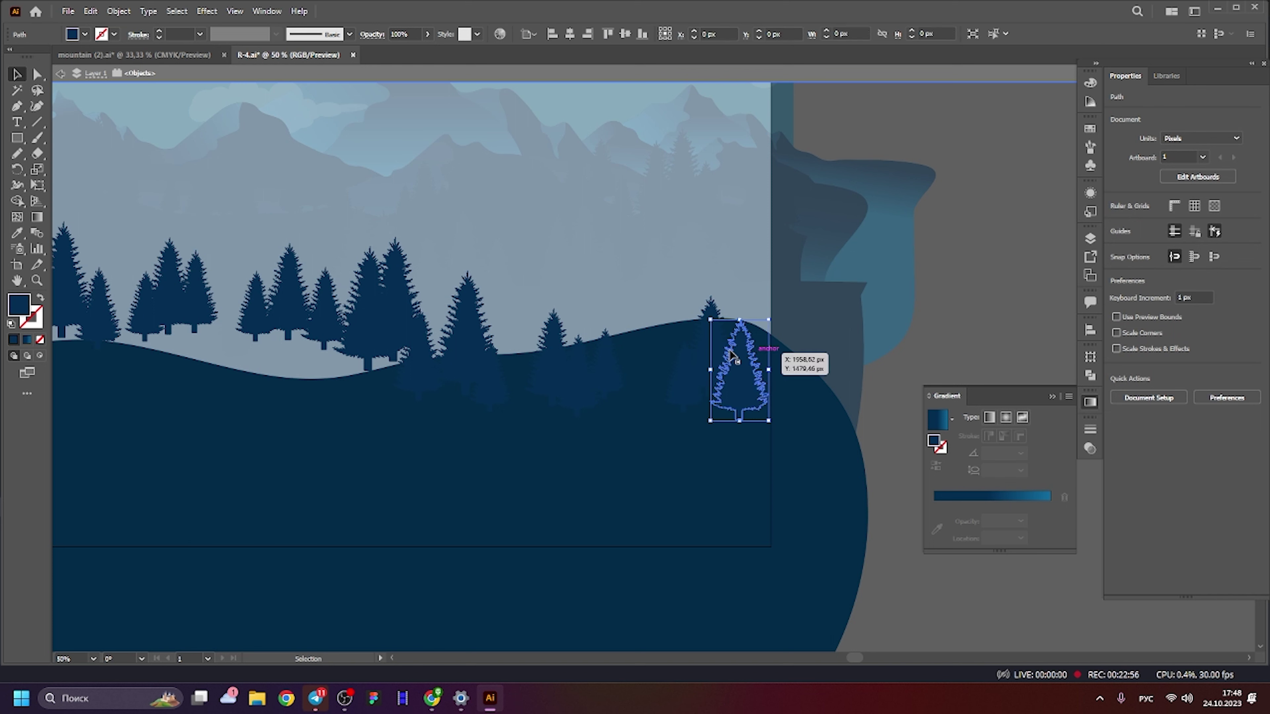
left_click(683, 385, "shift")
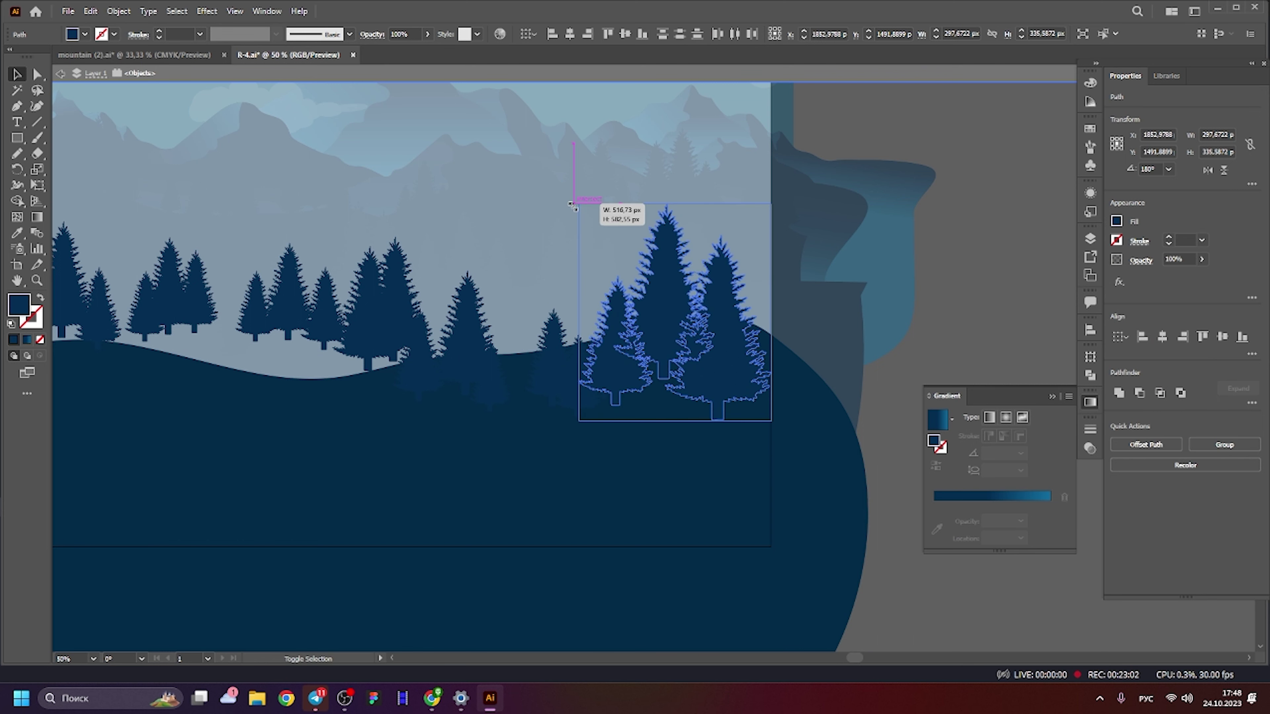
left_click_drag(661, 292, 601, 228)
mouse_move(695, 333)
left_mouse_down()
mouse_move(733, 284)
mouse_move(720, 282)
left_mouse_up()
scroll(720, 282, "left", 2)
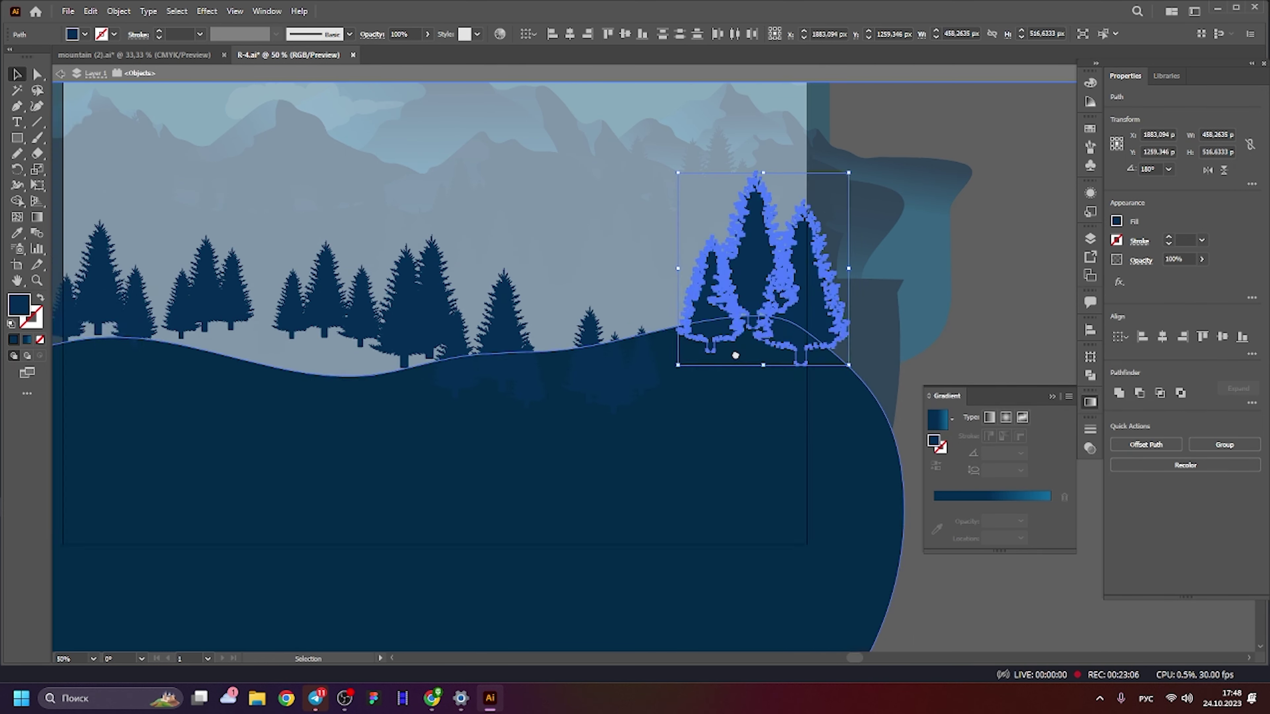
scroll(773, 355, "left", 3)
Enlarge the small three-tree group and reposition its trees on the hill.
left_click(742, 360)
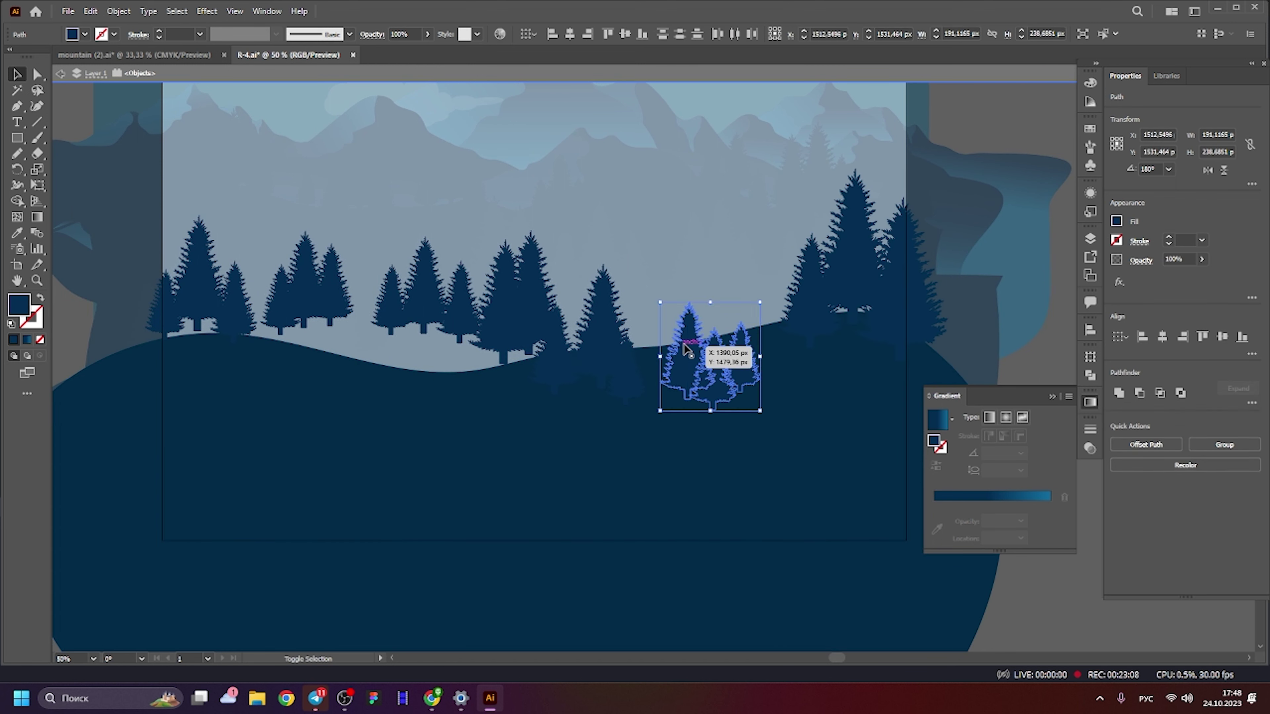
left_click_drag(661, 302, 607, 245)
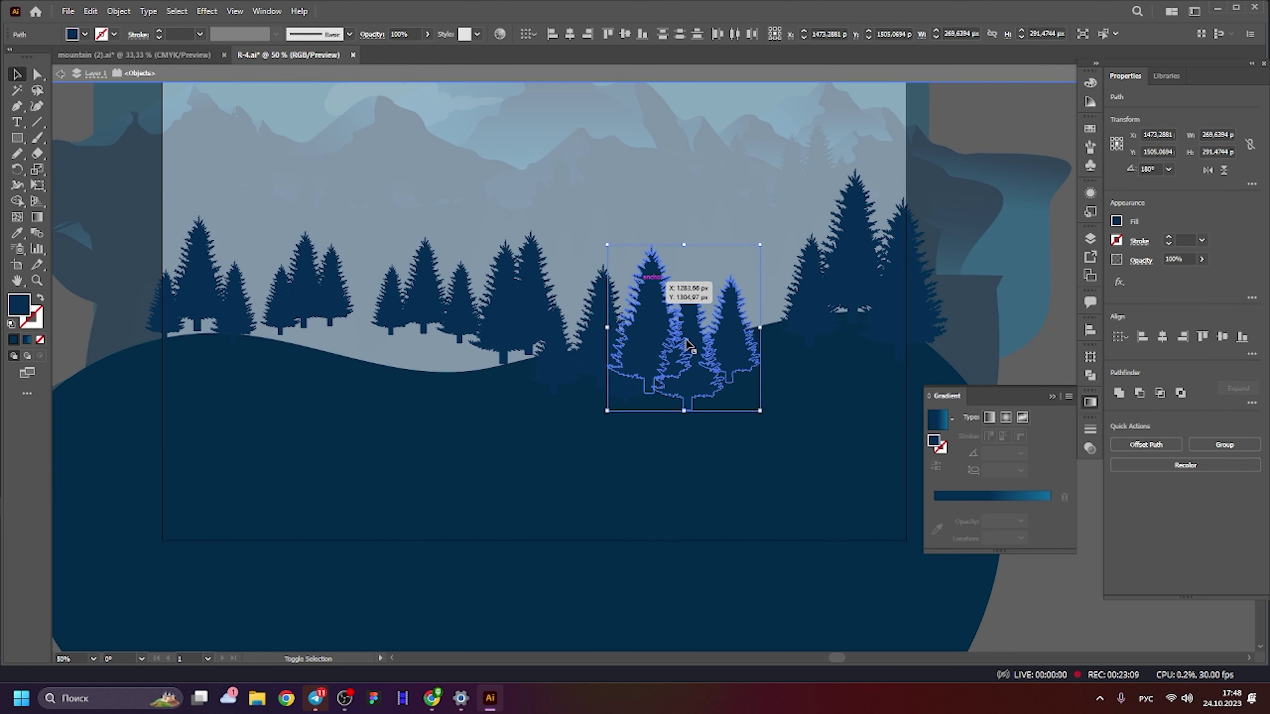
left_click(761, 429)
left_click_drag(646, 324, 656, 320)
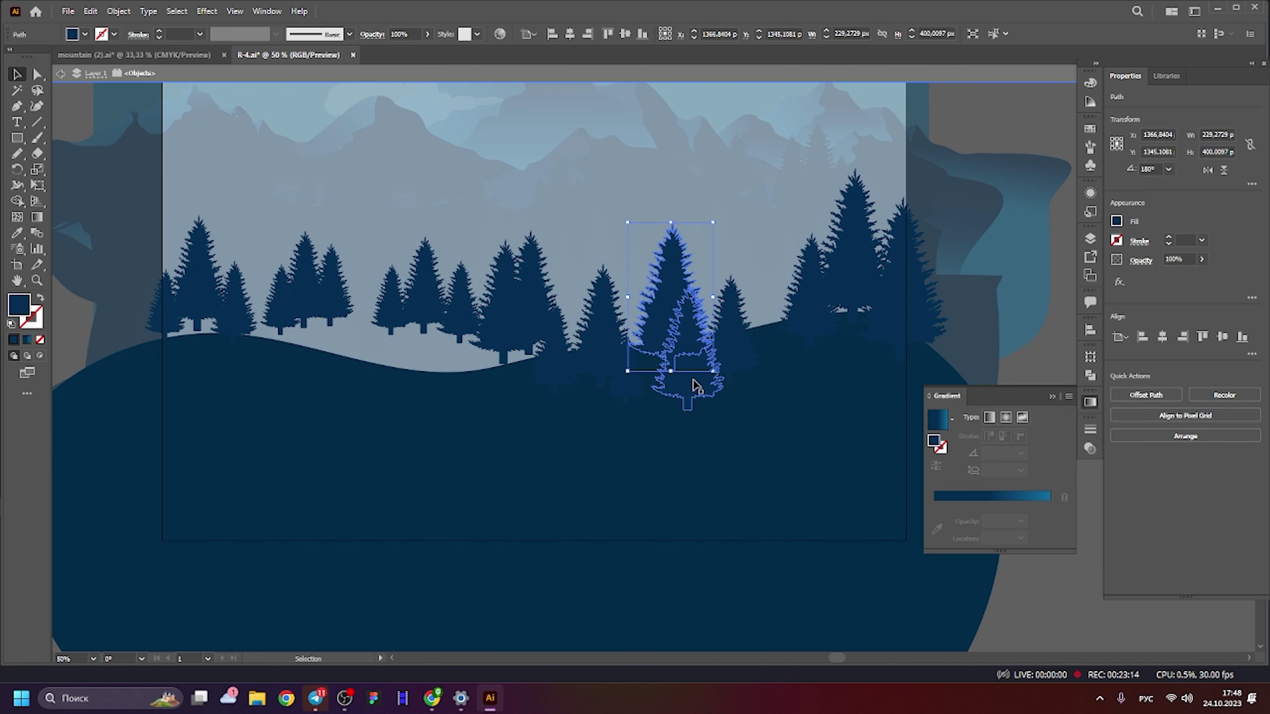
mouse_move(697, 387)
left_mouse_down()
mouse_move(700, 341)
mouse_move(698, 373)
left_mouse_up()
left_click(628, 388, "shift")
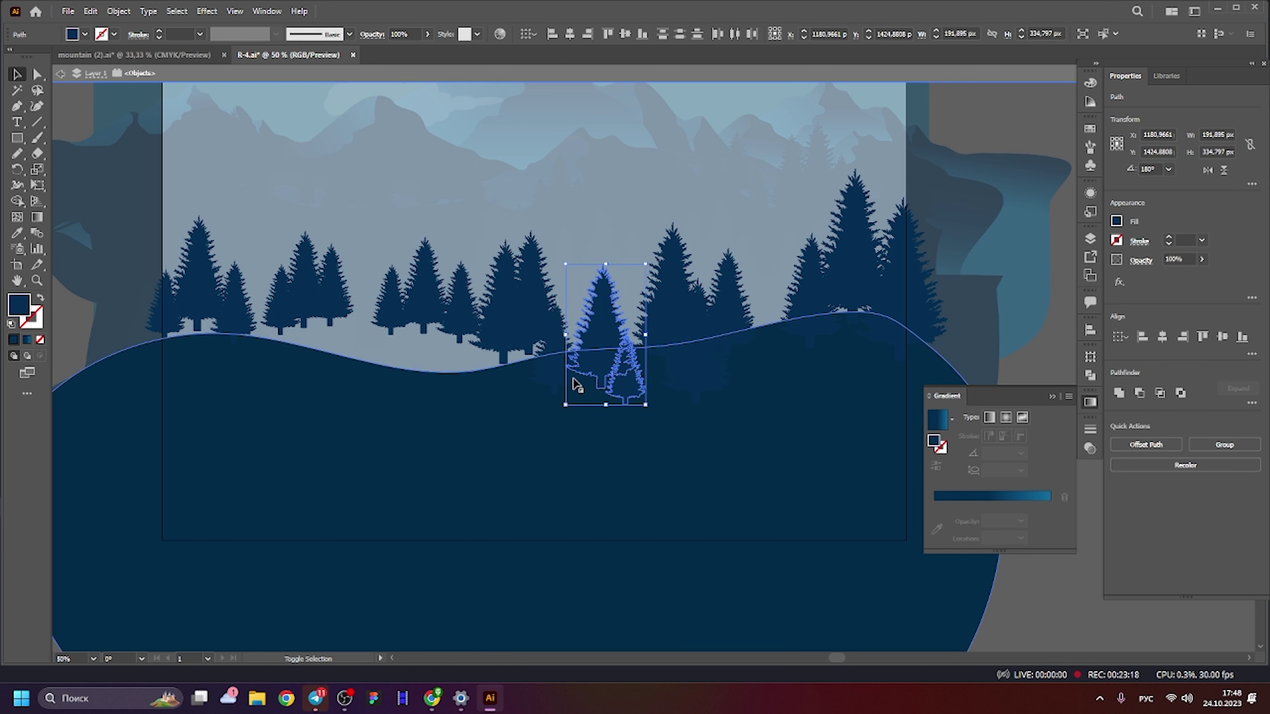
left_click_drag(550, 352, 541, 265)
Ungroup the left trees, double one tree's size and shift it left beside the others.
left_click(481, 268, "shift")
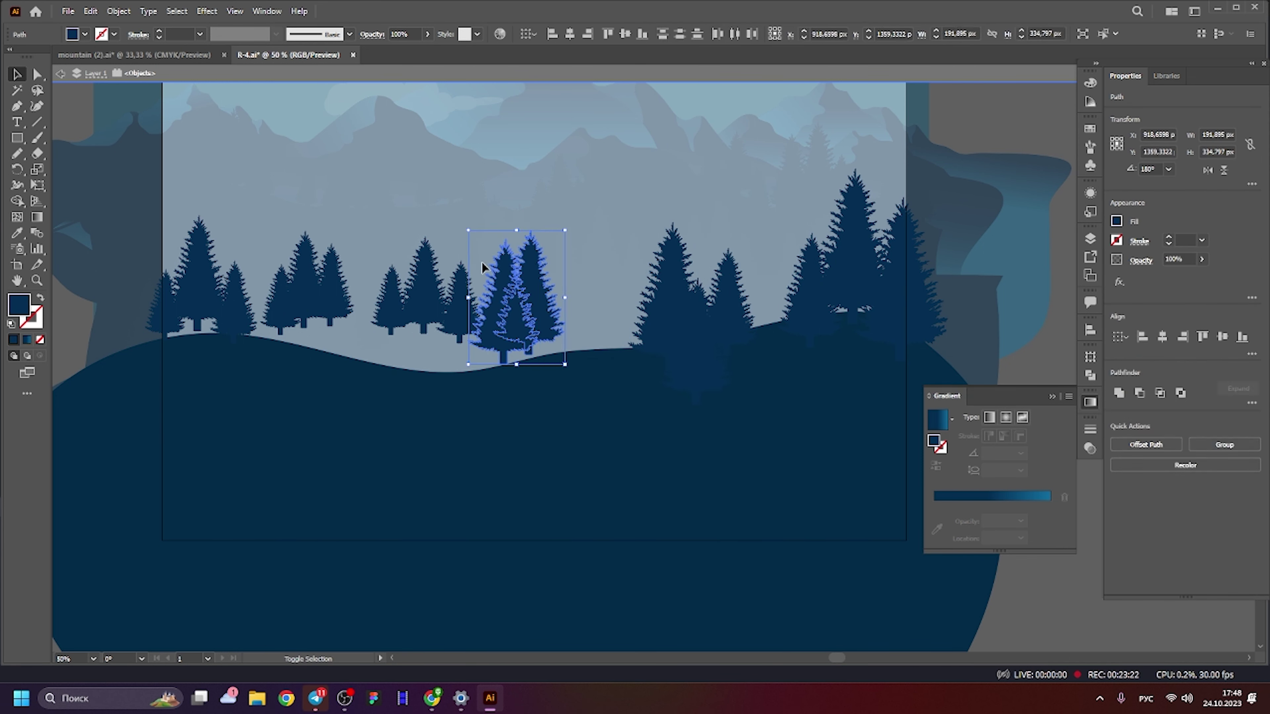
left_click(450, 324)
right_click(461, 318)
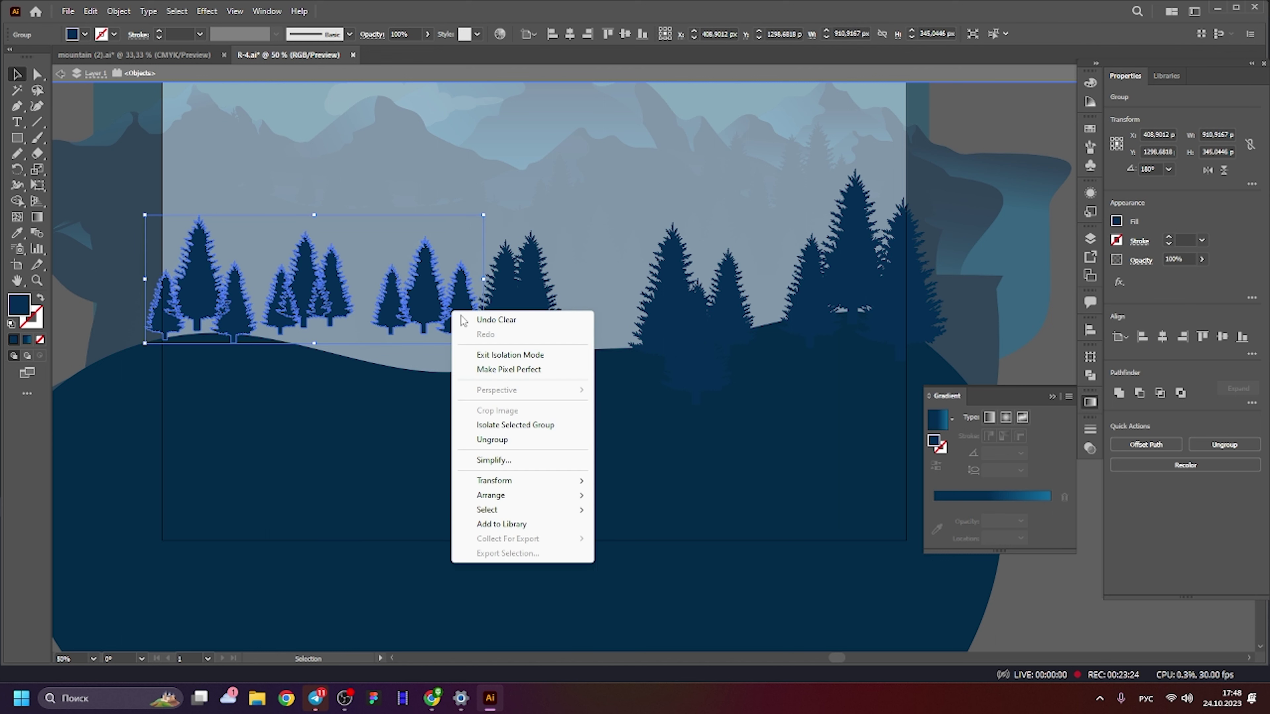
left_click(489, 440)
left_click(604, 422)
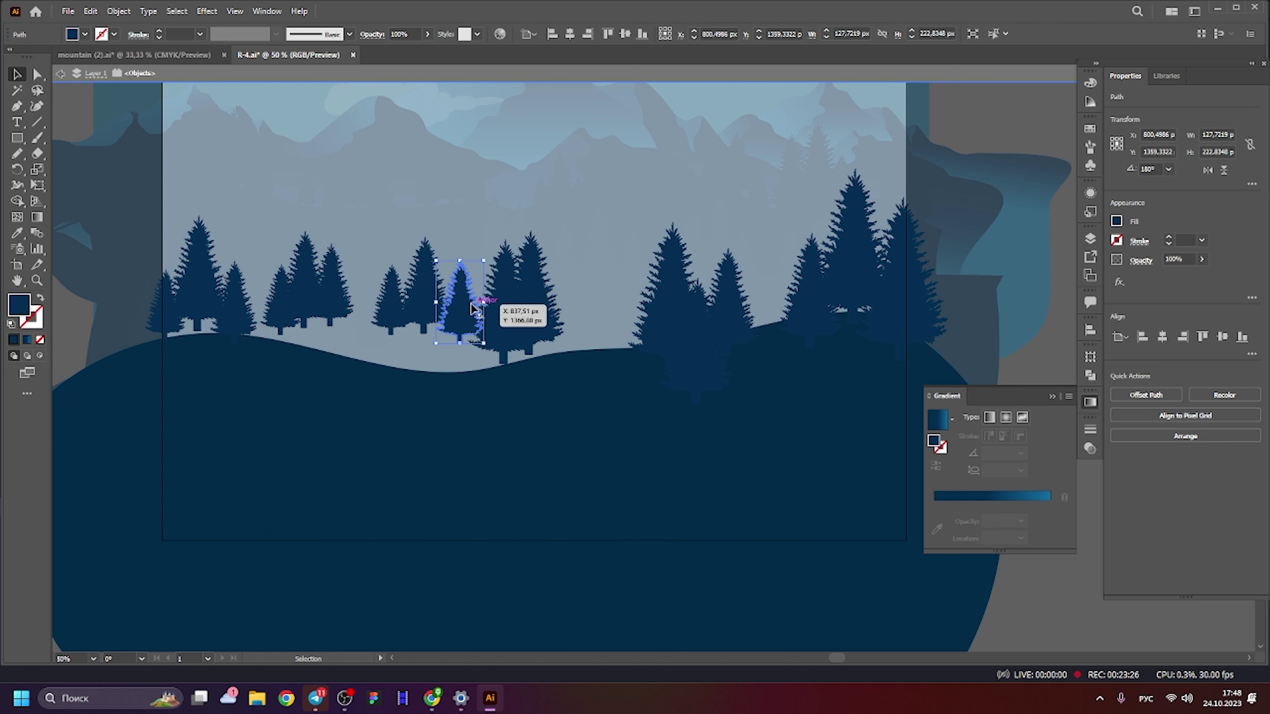
left_click_drag(486, 299, 486, 299)
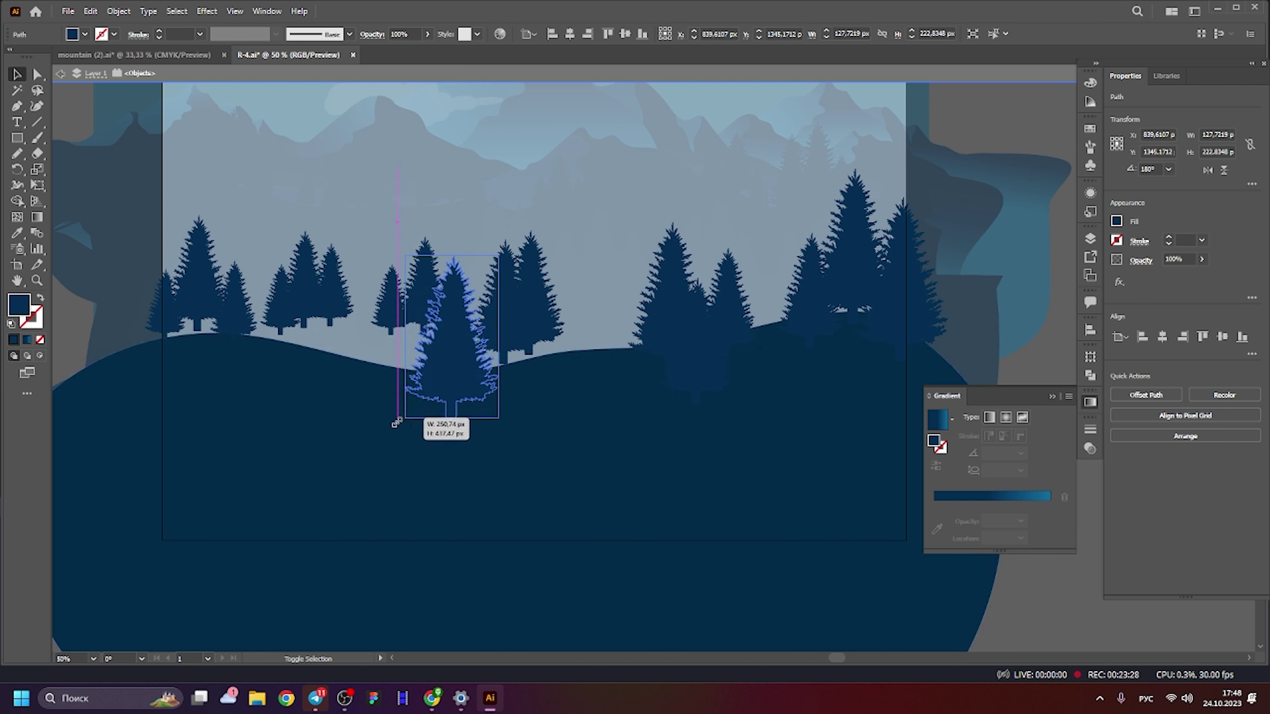
left_click_drag(452, 338, 402, 423)
left_click_drag(447, 358, 456, 336)
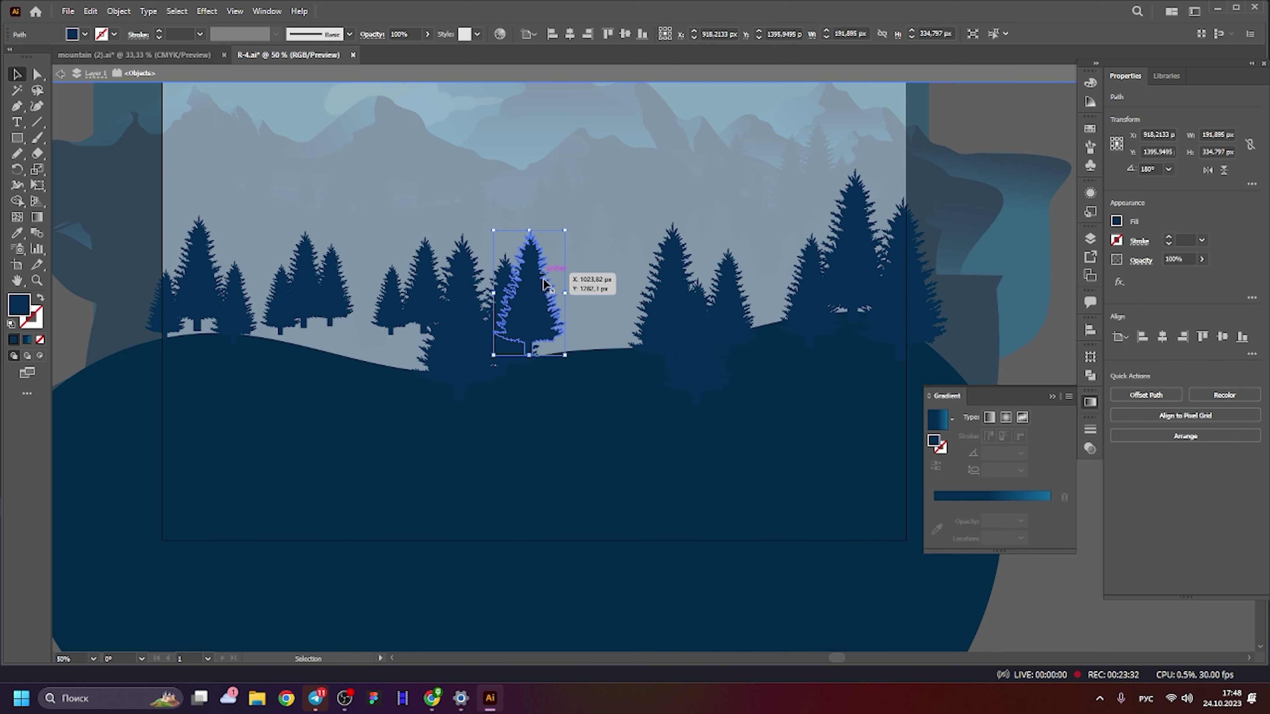
left_click_drag(544, 284, 408, 301)
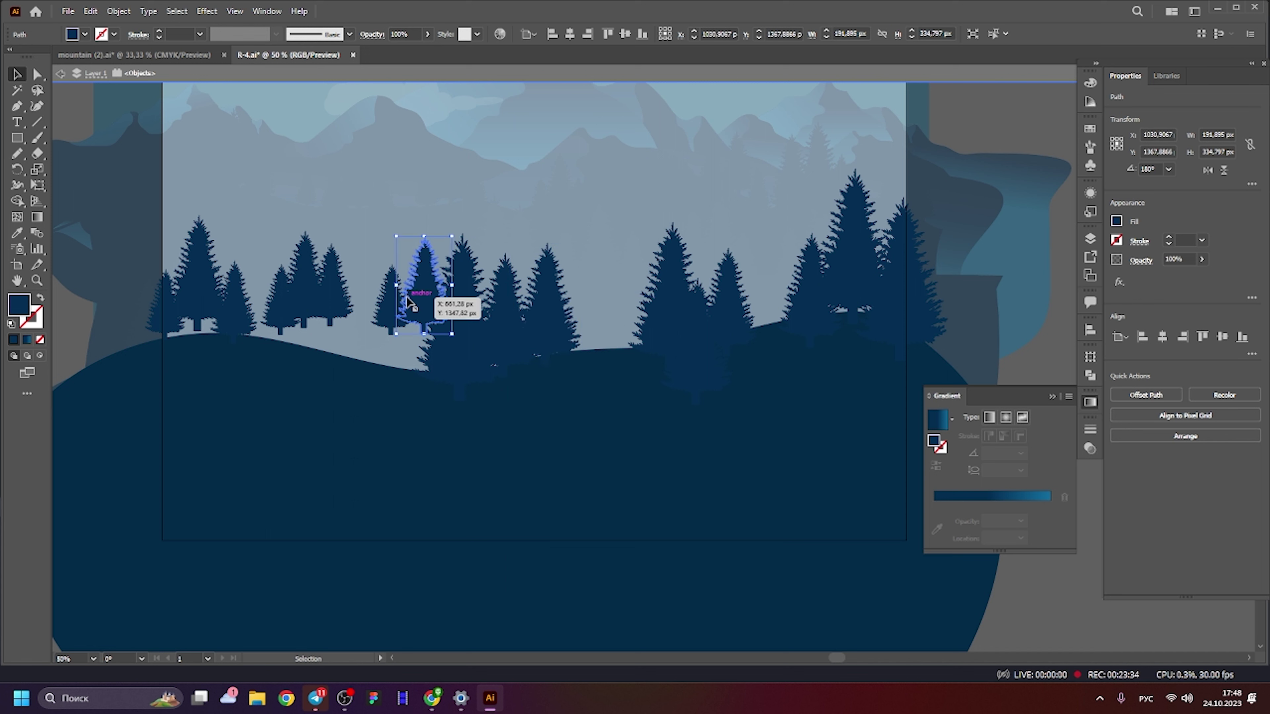
left_click_drag(388, 312, 336, 313)
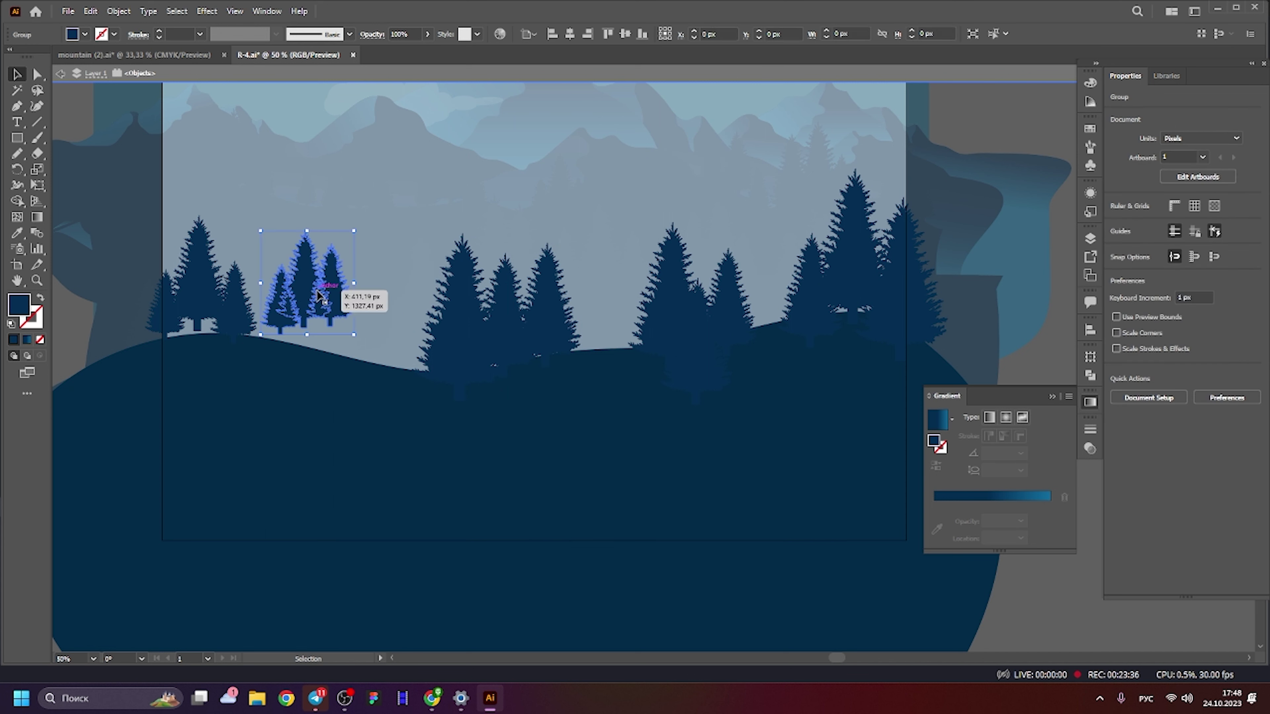
Delete the stray selected object and scale up the left three-tree group.
left_click(359, 345, "shift")
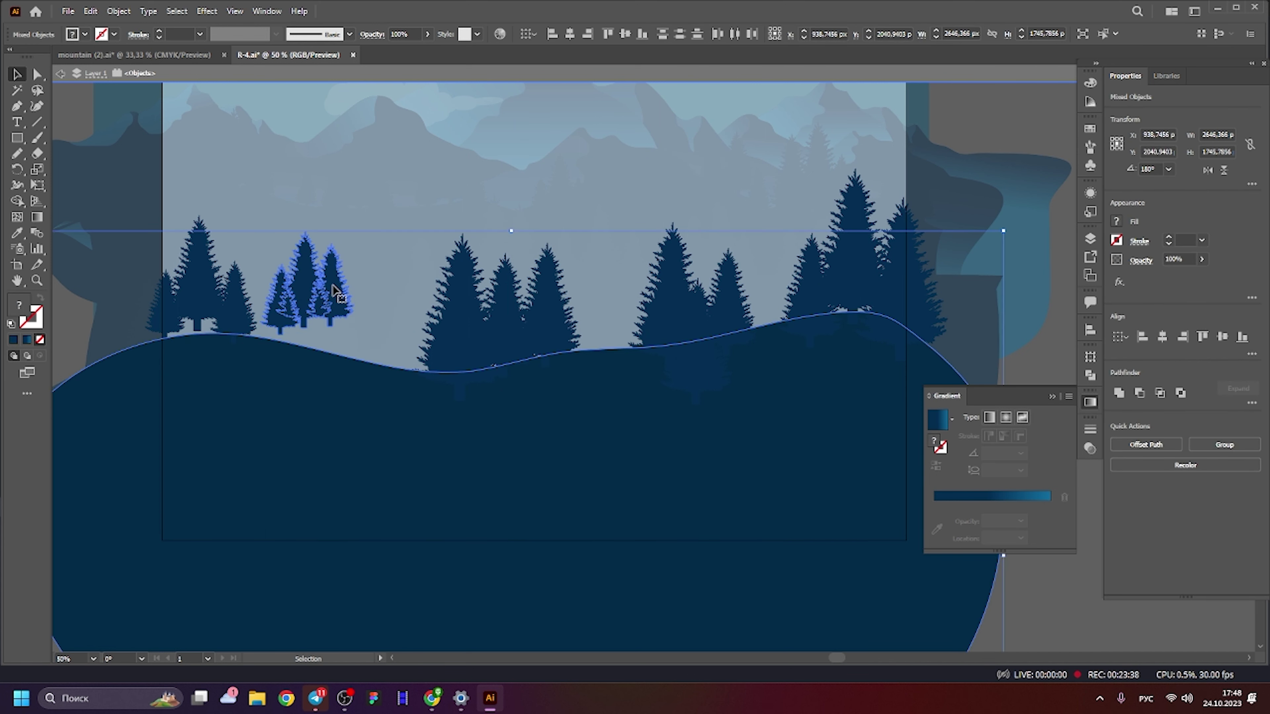
left_click(376, 212)
left_click(333, 315, "shift")
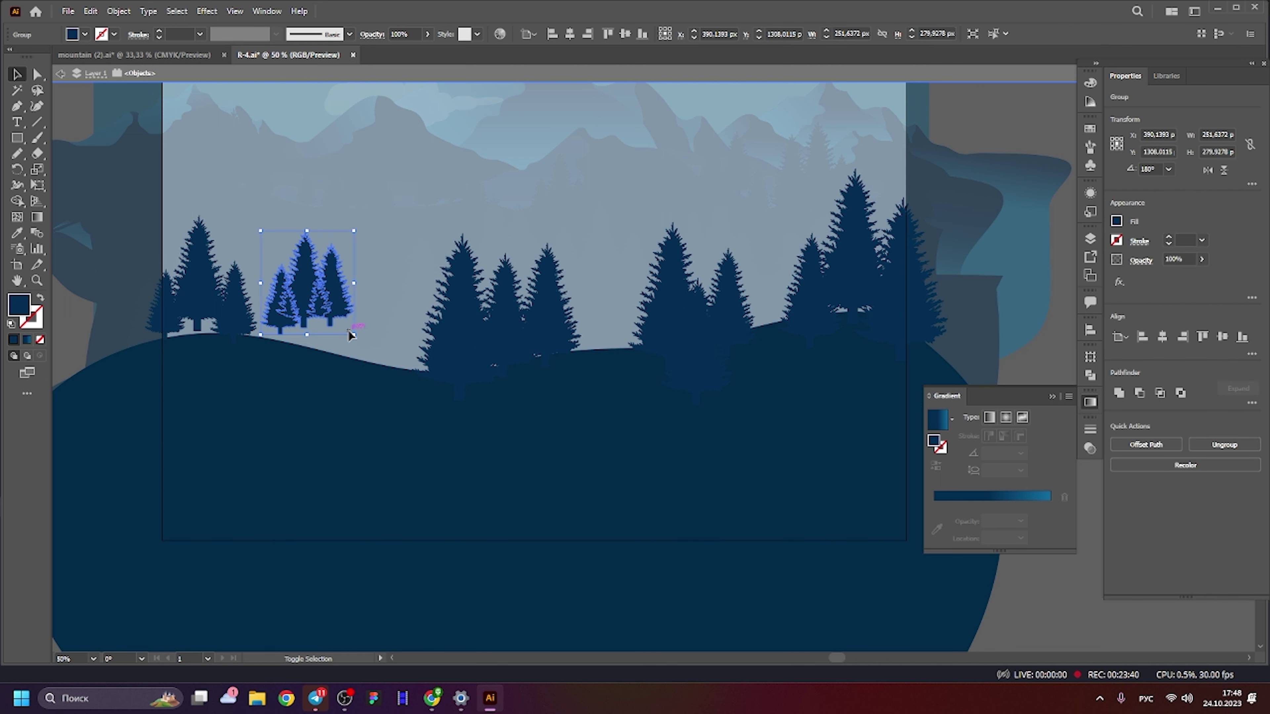
left_click_drag(349, 284, 523, 284)
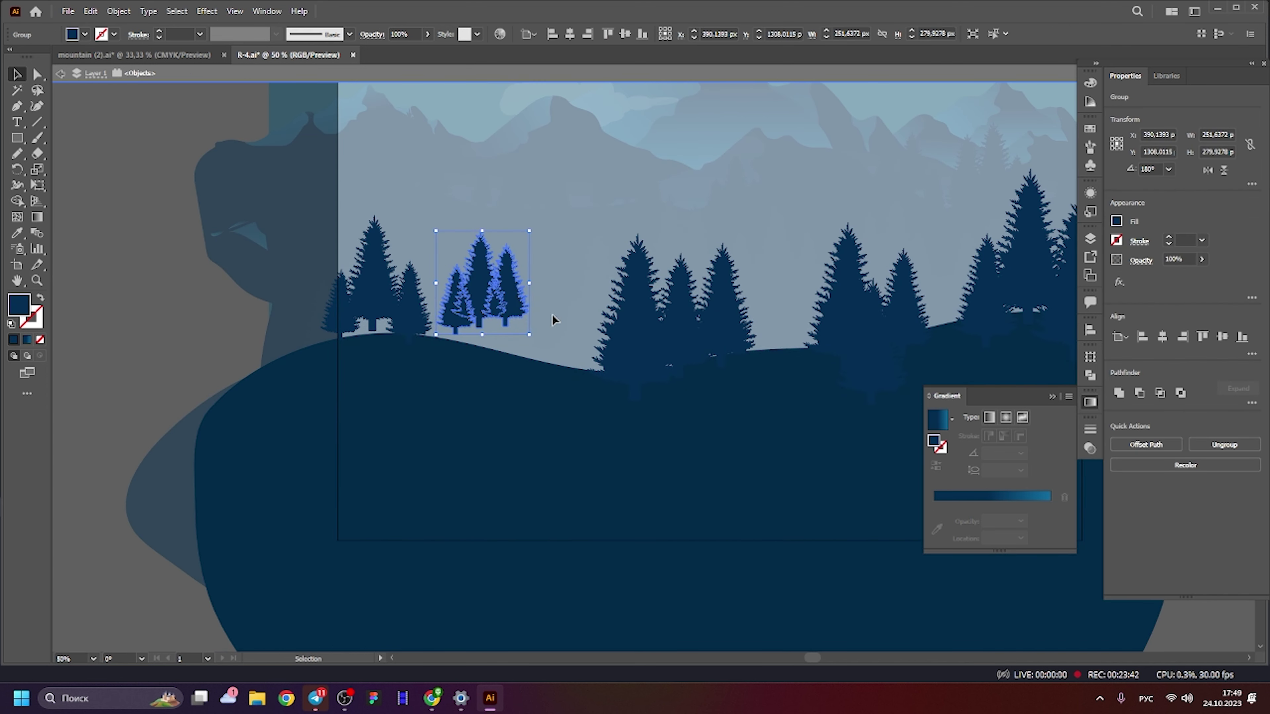
key("Delete")
left_click_drag(289, 274, 290, 275)
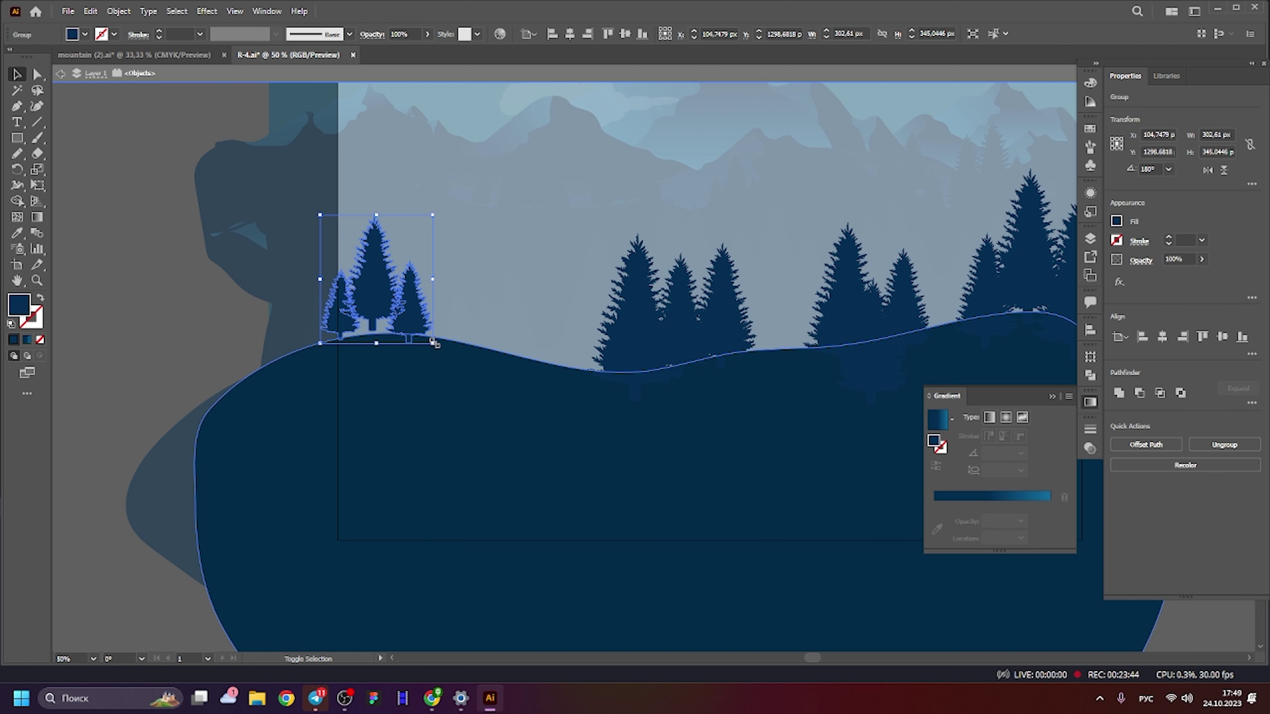
left_click_drag(433, 342, 510, 410)
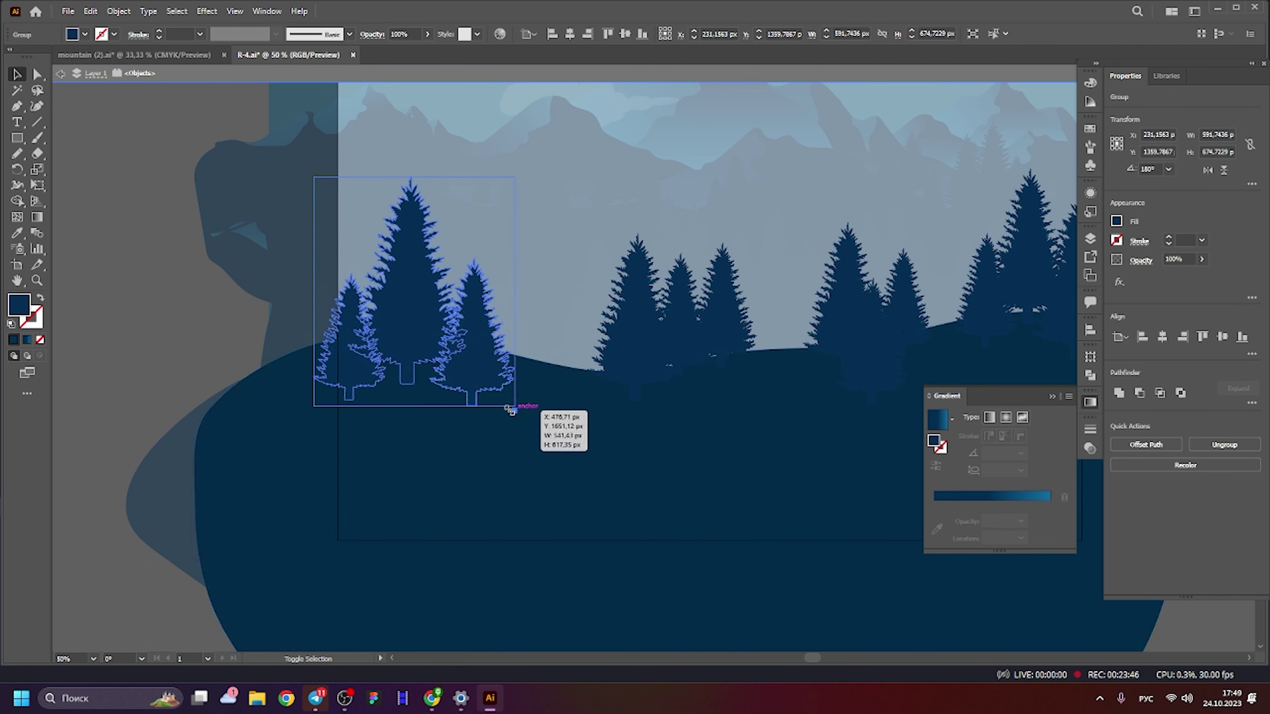
Enlarge the middle tree and shift the neighbouring trees into place.
left_click(698, 310)
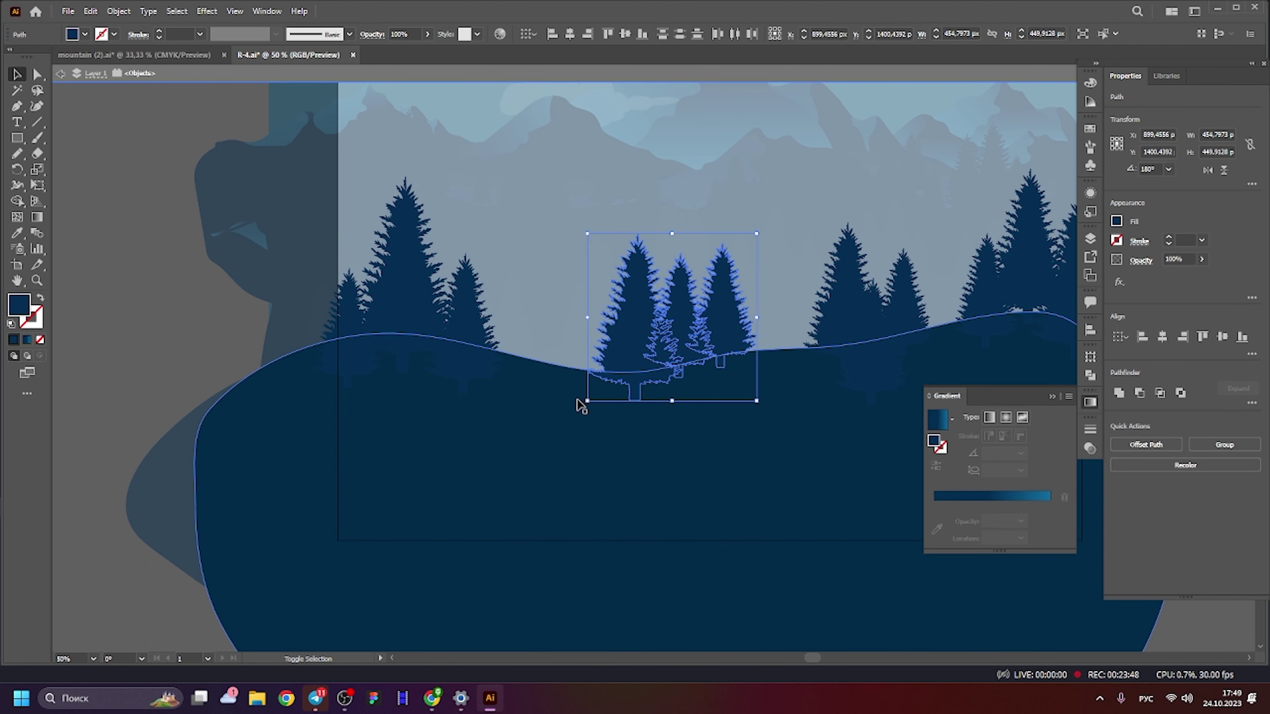
left_click_drag(587, 401, 564, 403)
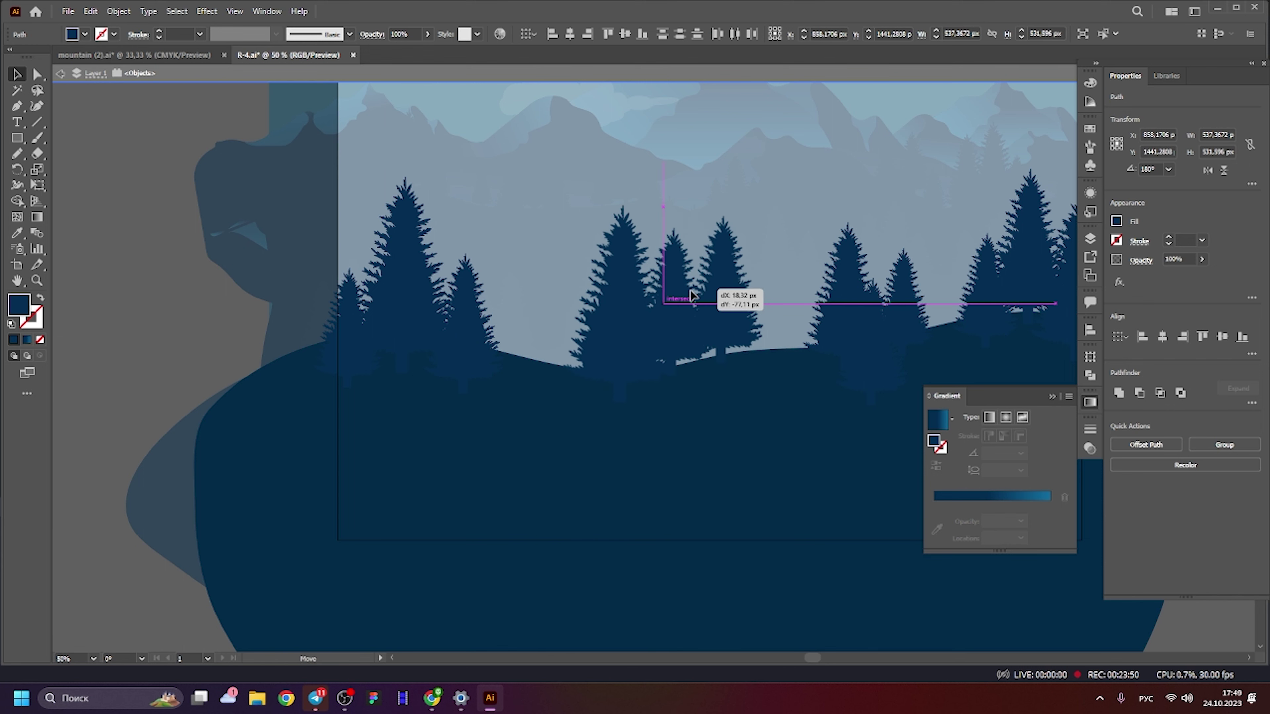
scroll(604, 284, "right", 5)
left_click_drag(674, 243, 593, 267)
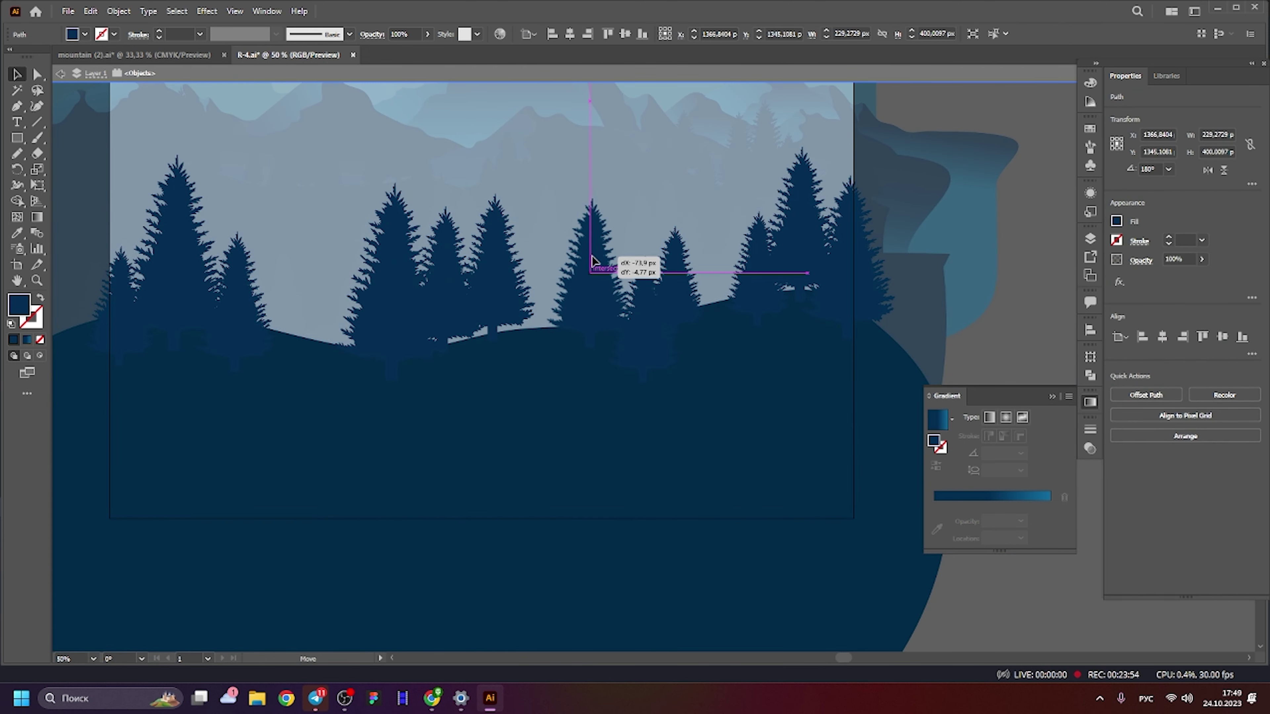
left_click(685, 277)
left_click_drag(646, 204, 833, 216)
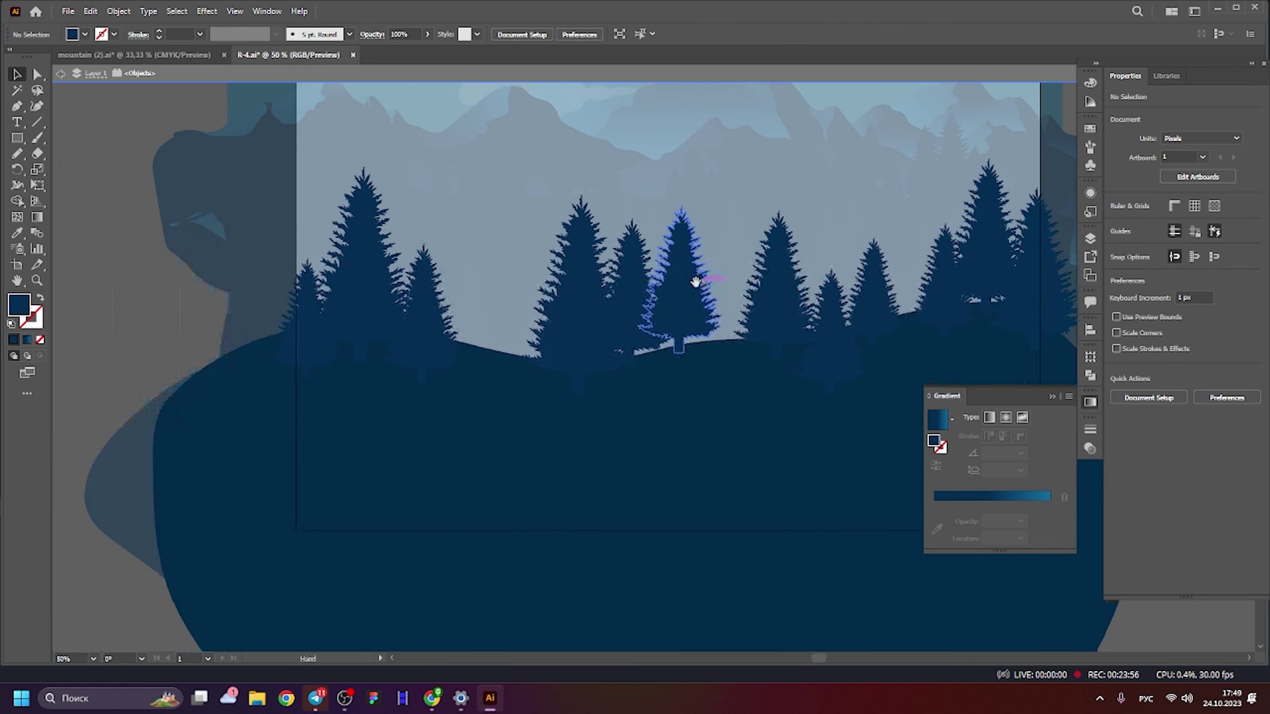
left_click_drag(681, 280, 690, 315)
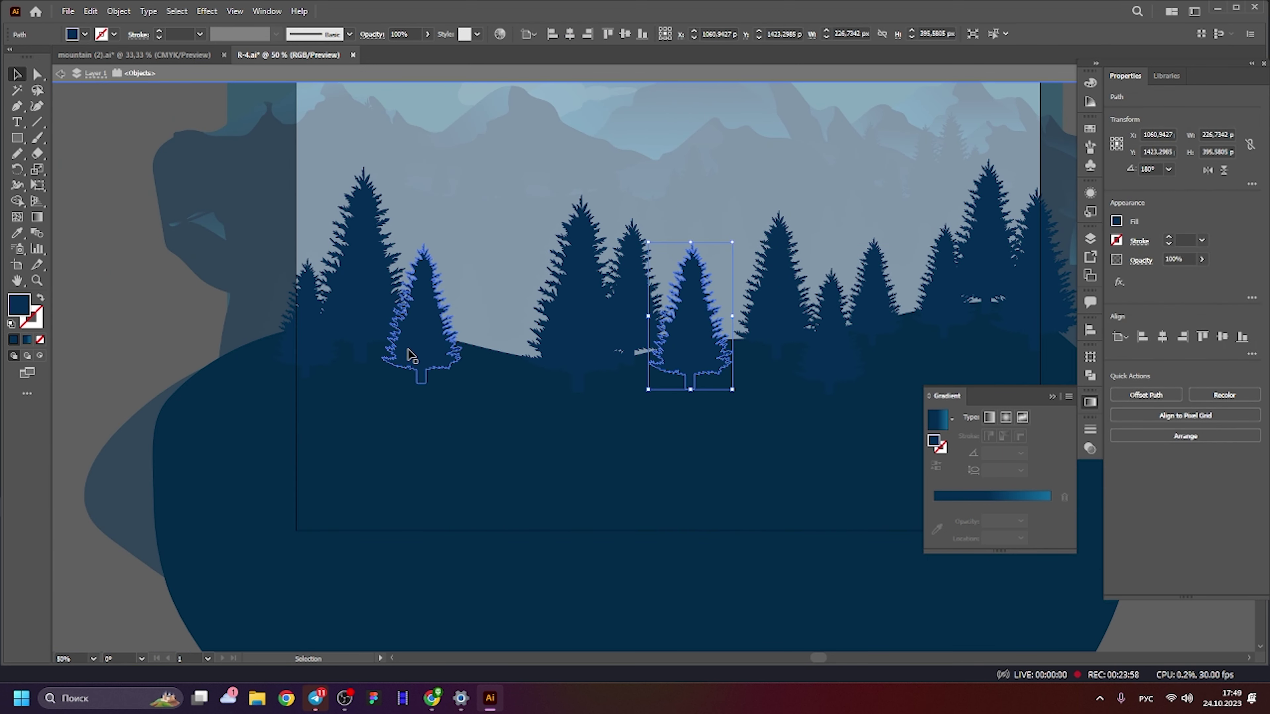
Copy a tree inside the isolated left three-tree group.
double_click(446, 345)
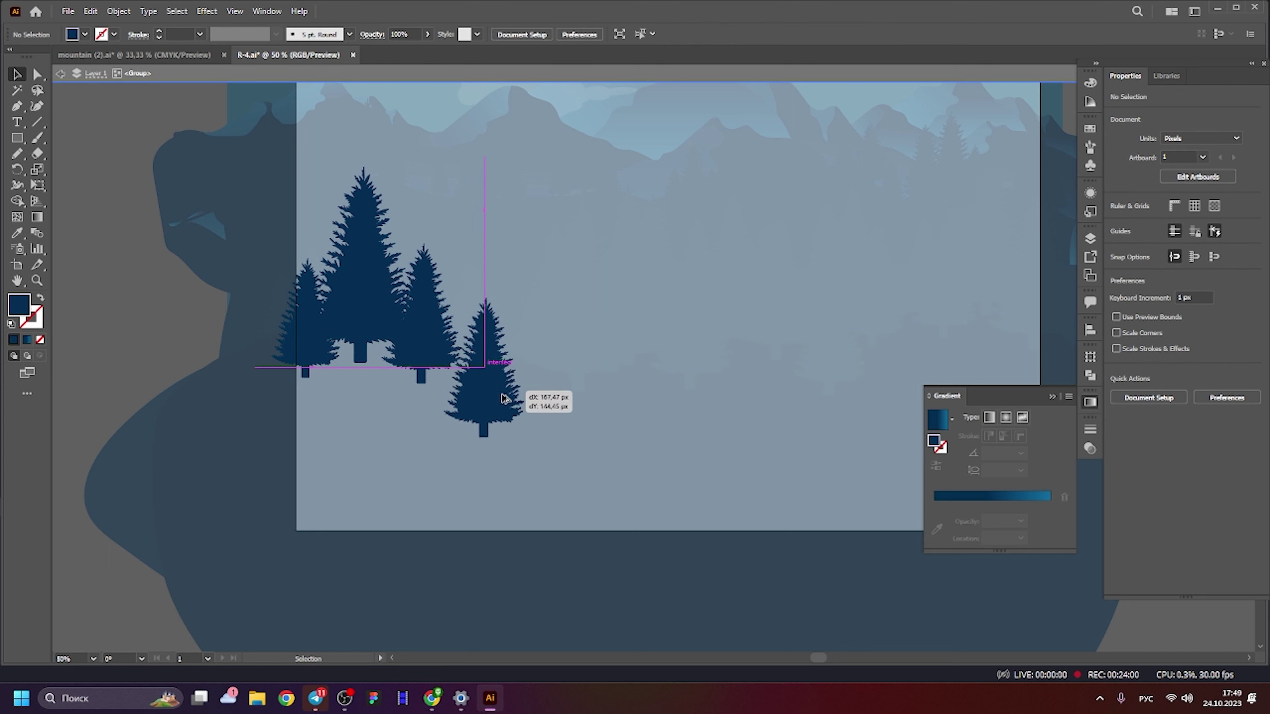
mouse_move(447, 345)
left_mouse_down()
mouse_move(504, 405)
mouse_move(506, 345)
left_mouse_up()
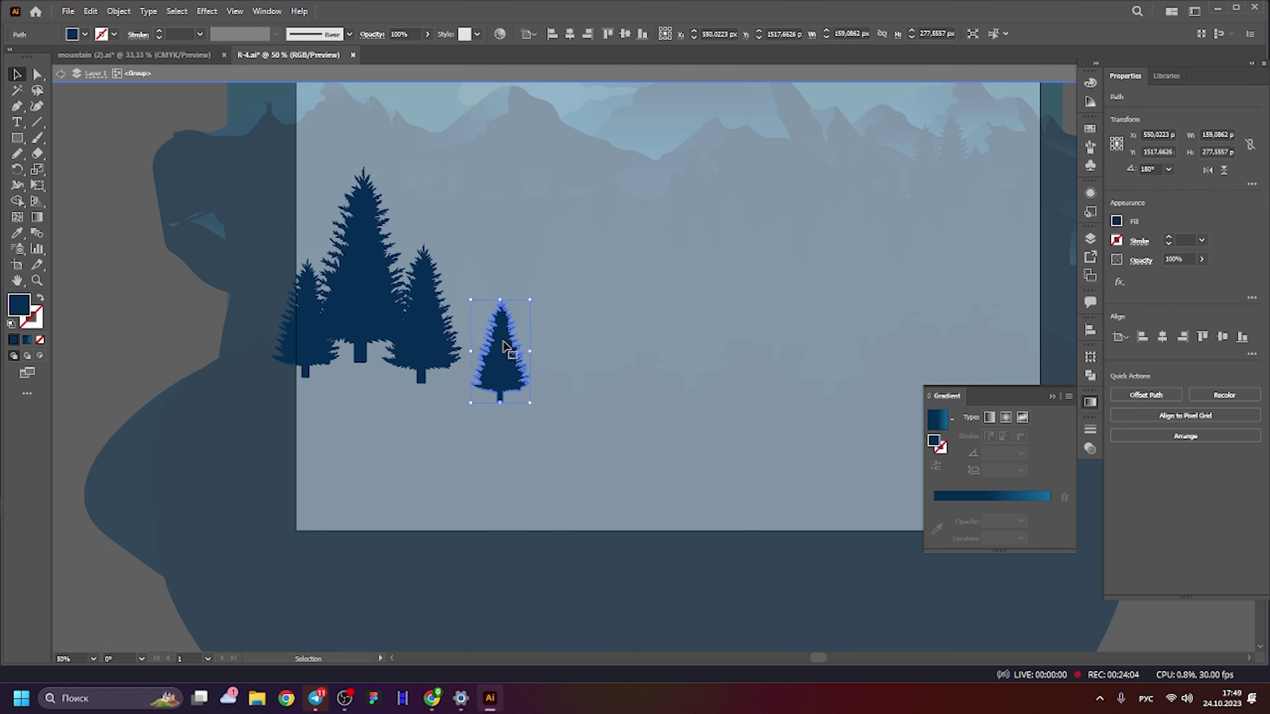
double_click(547, 228)
scroll(538, 213, "down", 2)
scroll(610, 439, "left", 5)
scroll(609, 440, "up", 3)
scroll(603, 345, "right", 4)
scroll(603, 346, "down", 2)
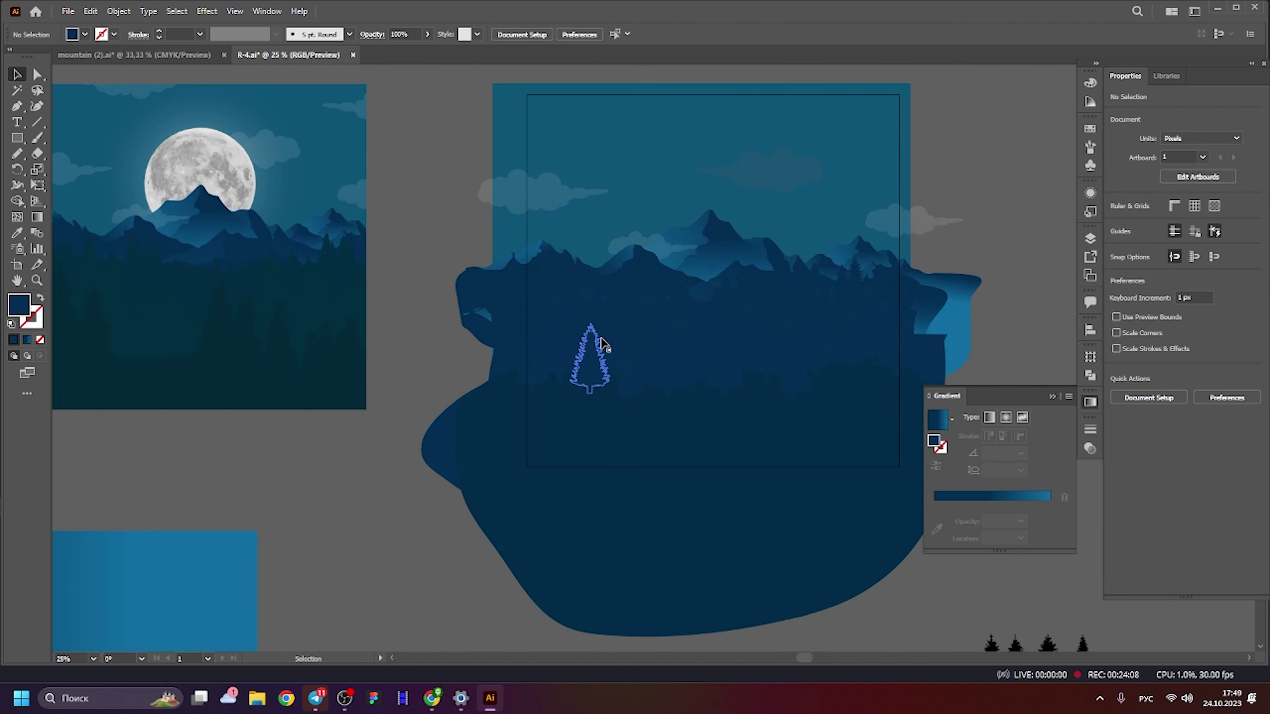
Select all the tree groups and Alt-drag duplicates to lengthen the row across the hill.
left_click(603, 353)
left_click(765, 350, "shift")
left_click(692, 370, "shift")
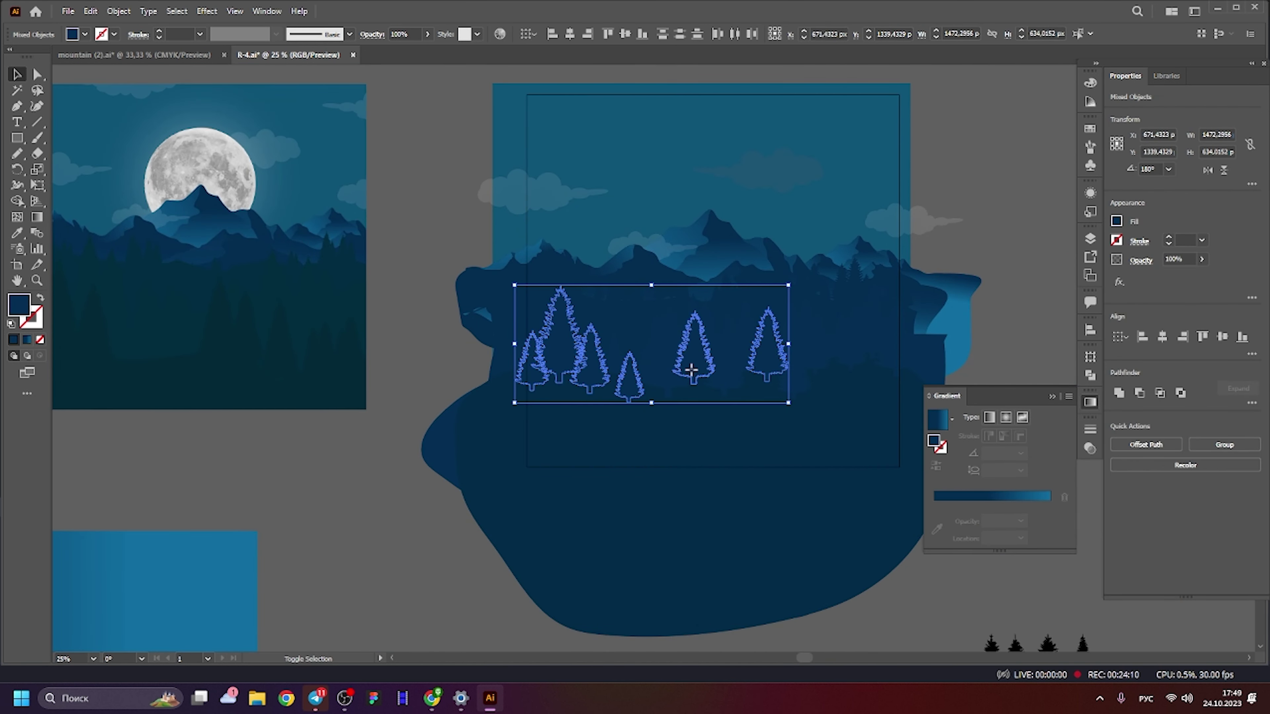
scroll(838, 361, "right", 3)
scroll(752, 330, "down", 1)
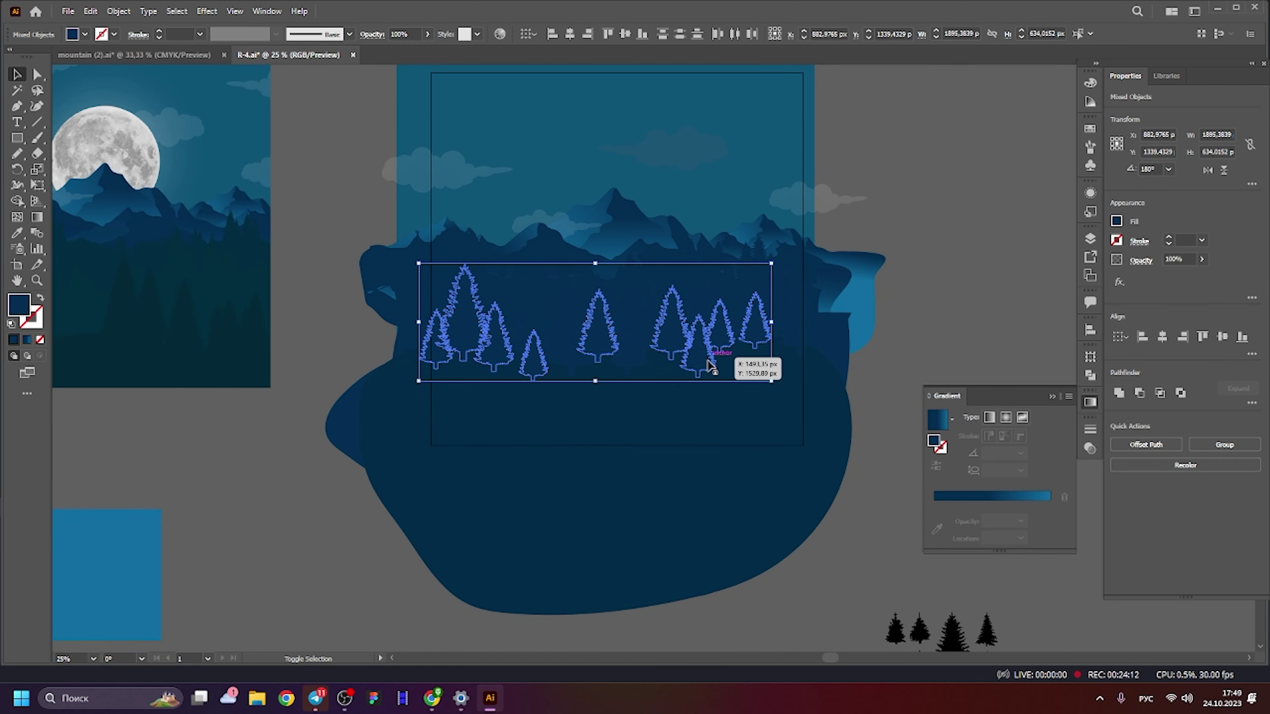
left_click(789, 338, "shift")
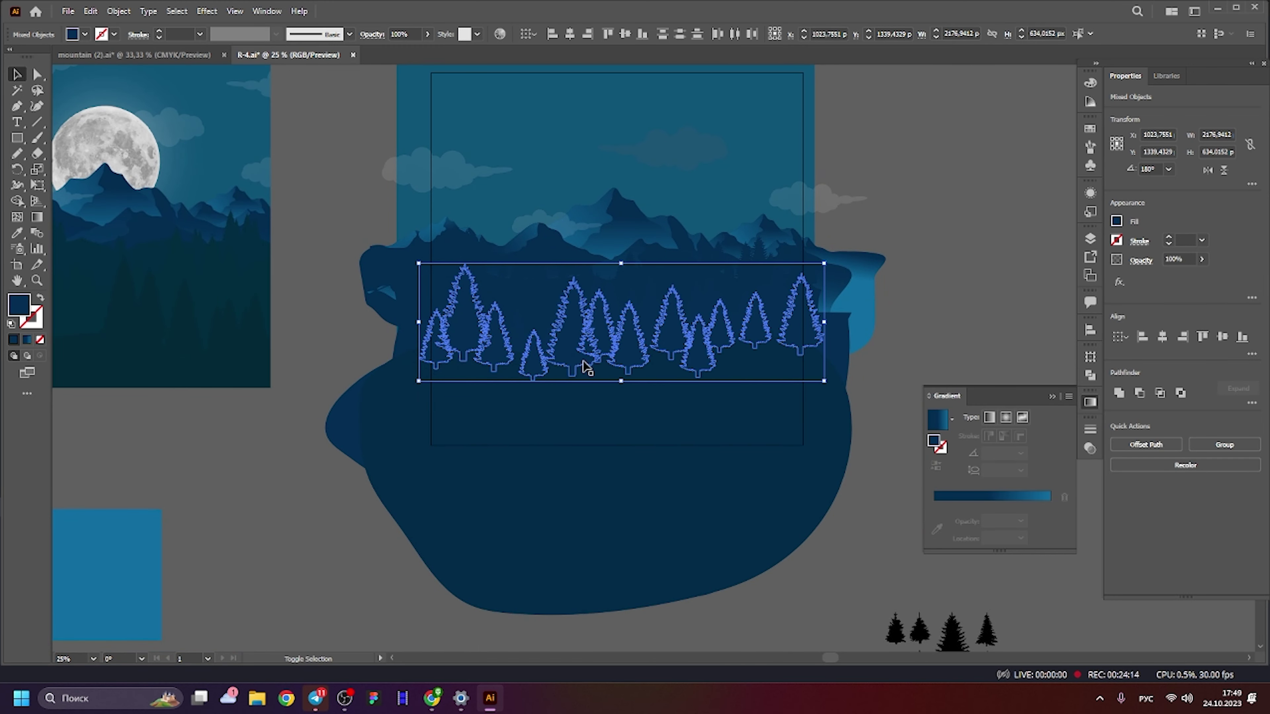
mouse_move(531, 340)
left_mouse_down()
mouse_move(514, 328)
mouse_move(633, 386)
left_mouse_up()
scroll(627, 340, "up", 2, "alt")
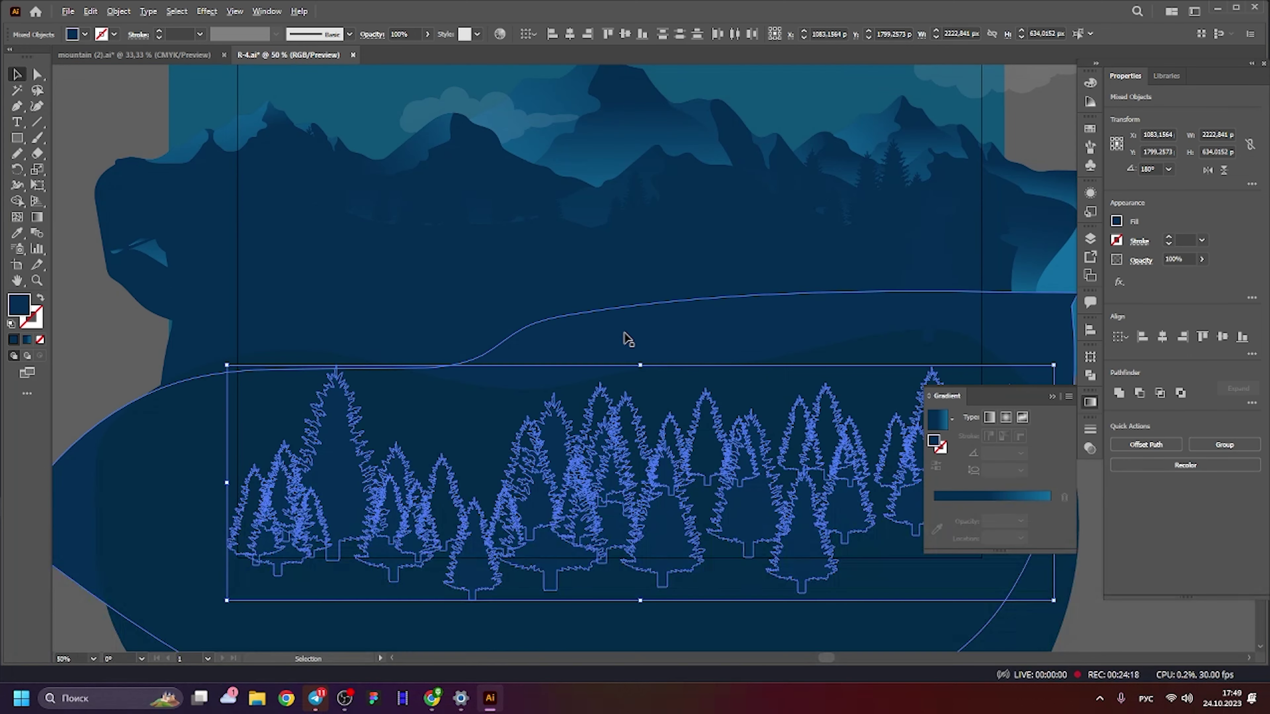
scroll(550, 336, "down", 3)
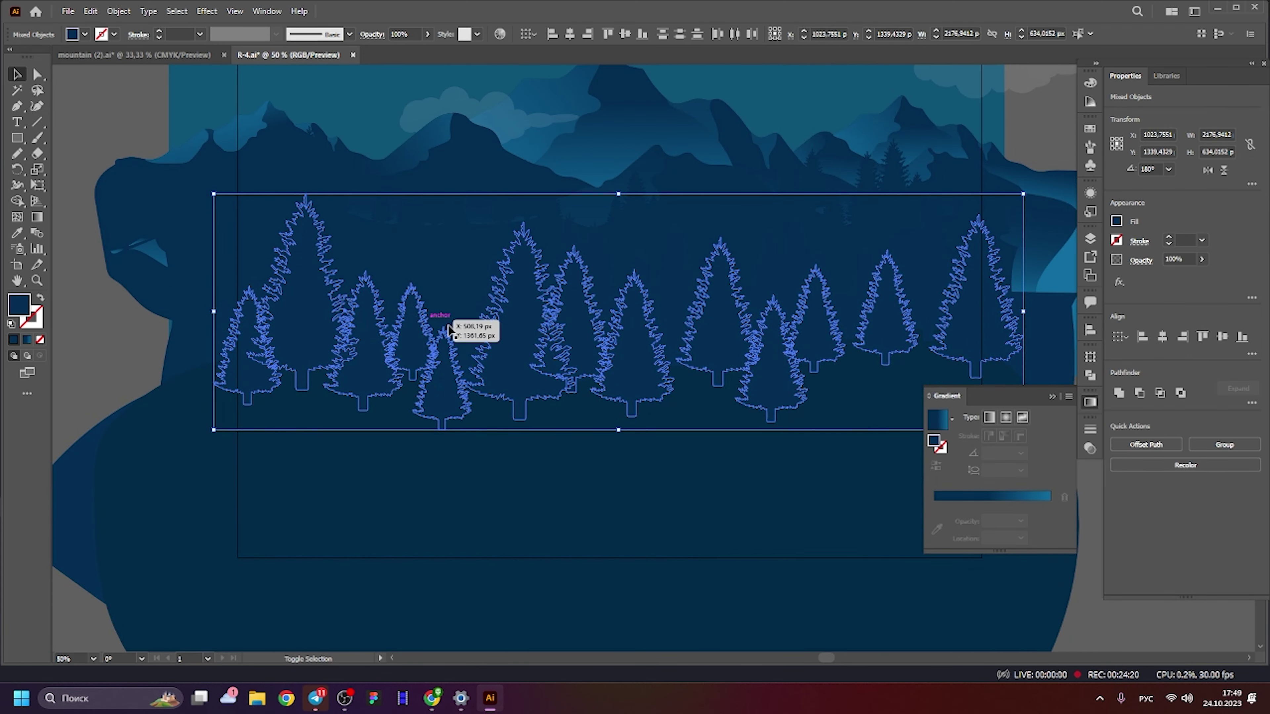
left_click_drag(424, 325, 521, 450)
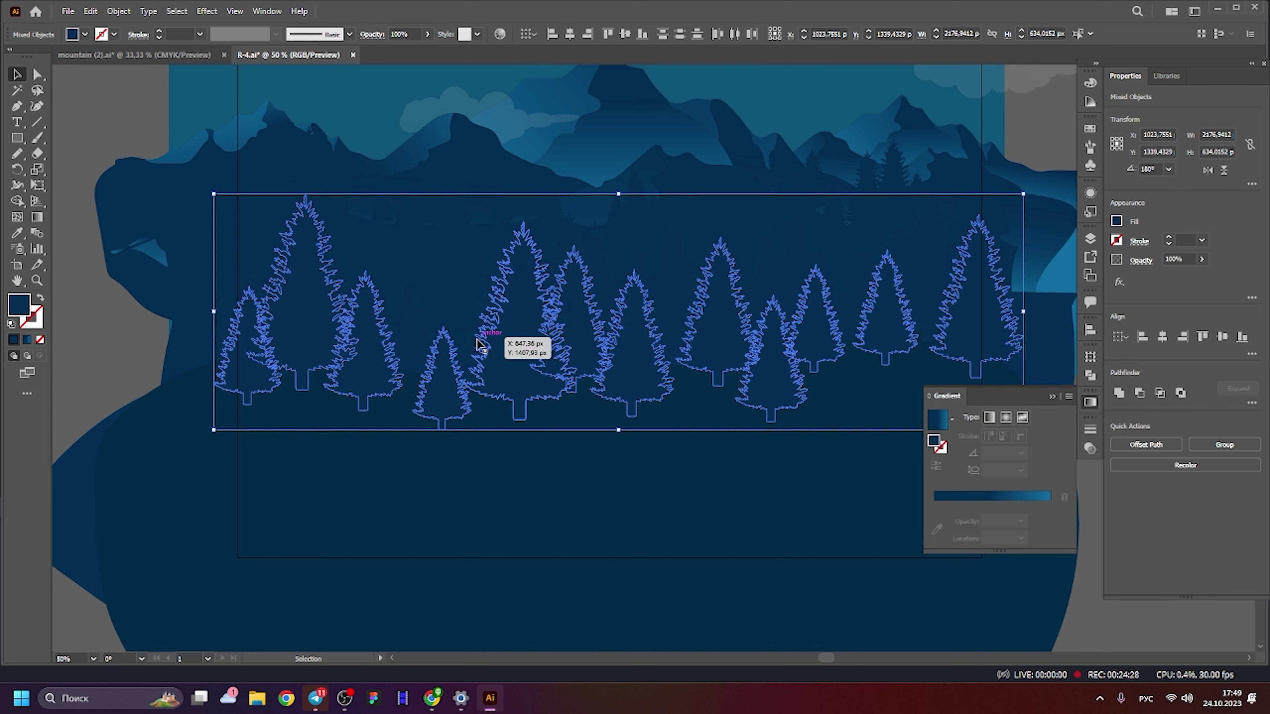
Sample the dark blue with the Eyedropper, then return to Selection and deselect.
left_click(17, 233)
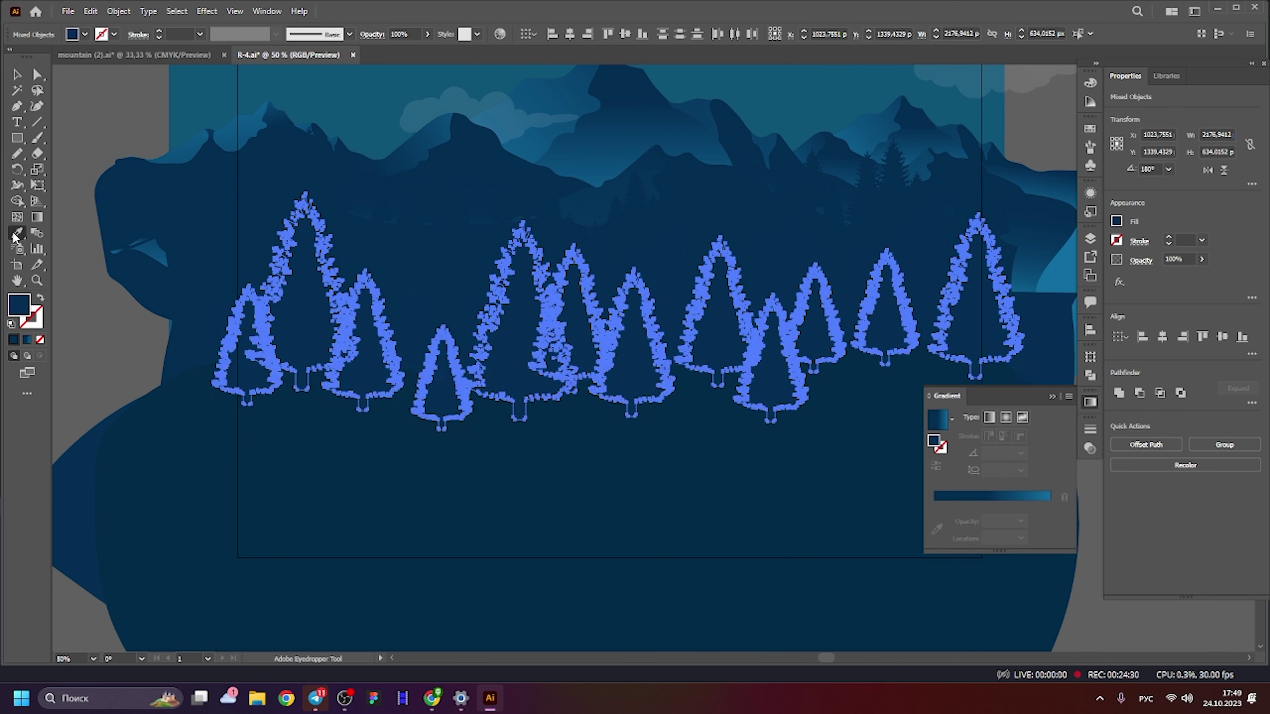
key("v")
left_click(123, 95)
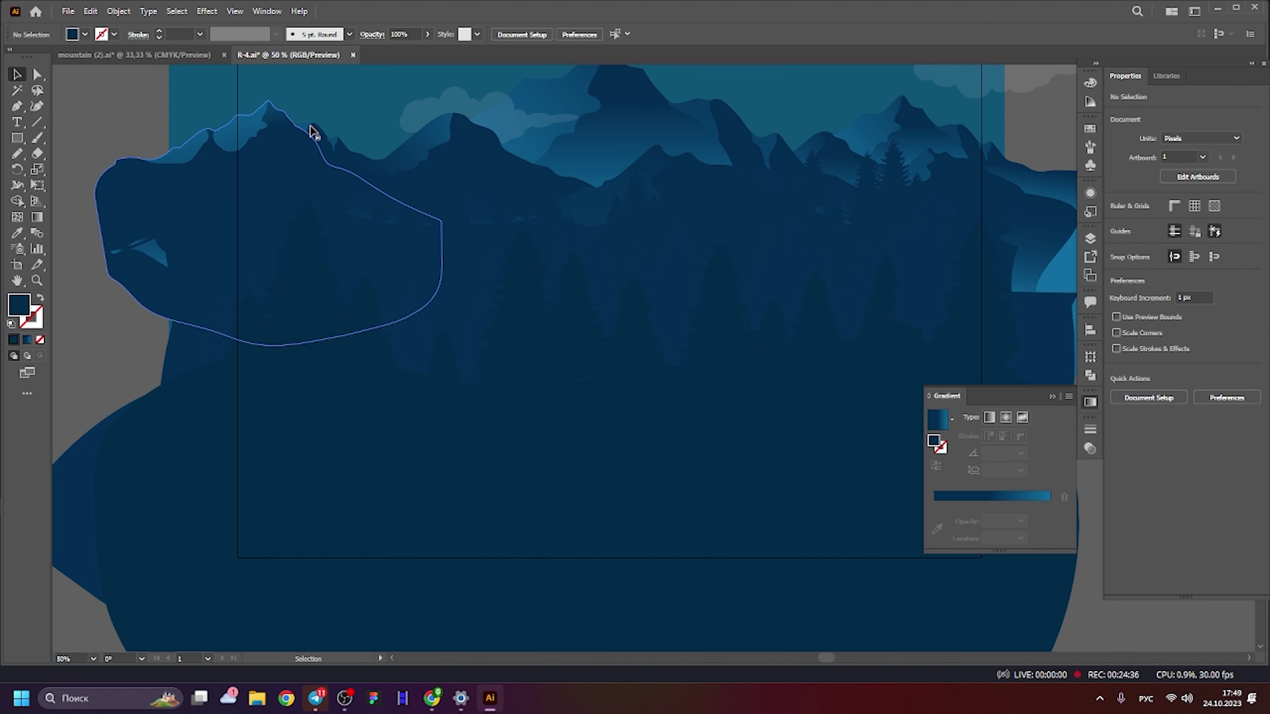
Select the tall and small trees of the spruce row, discarding a stray copy.
scroll(496, 284, "down", 2)
double_click(443, 306)
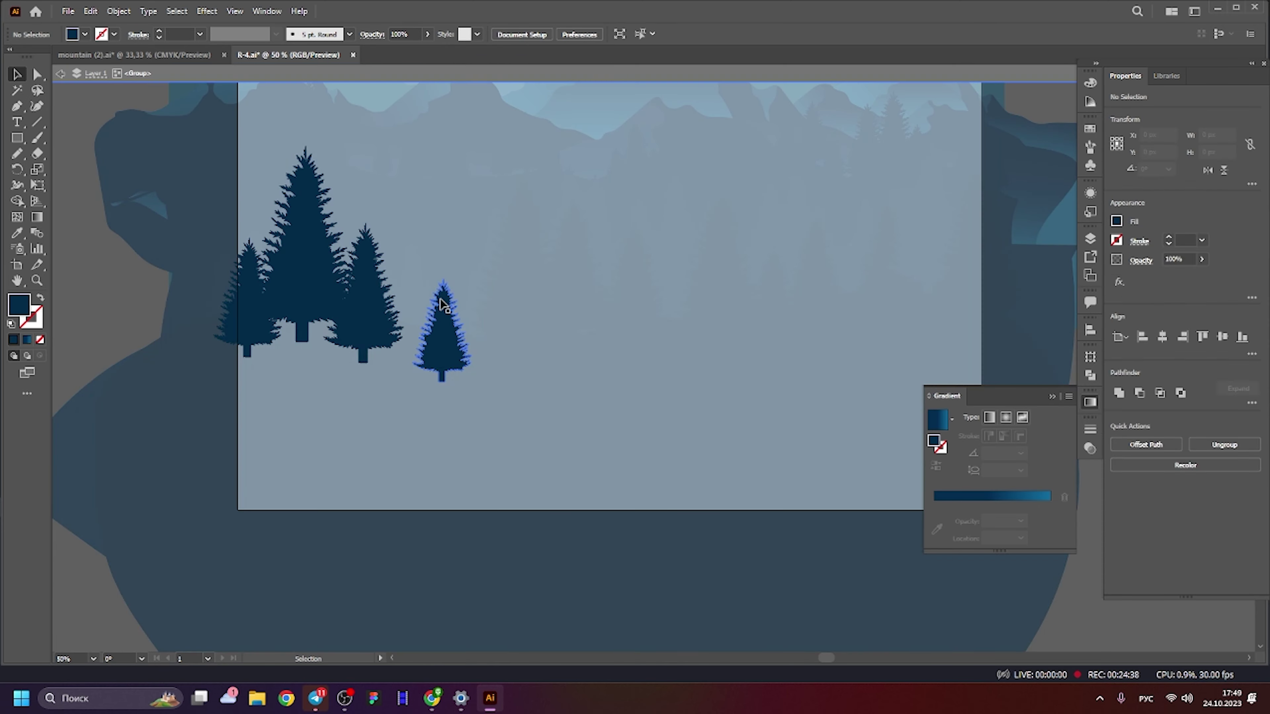
left_click(444, 306)
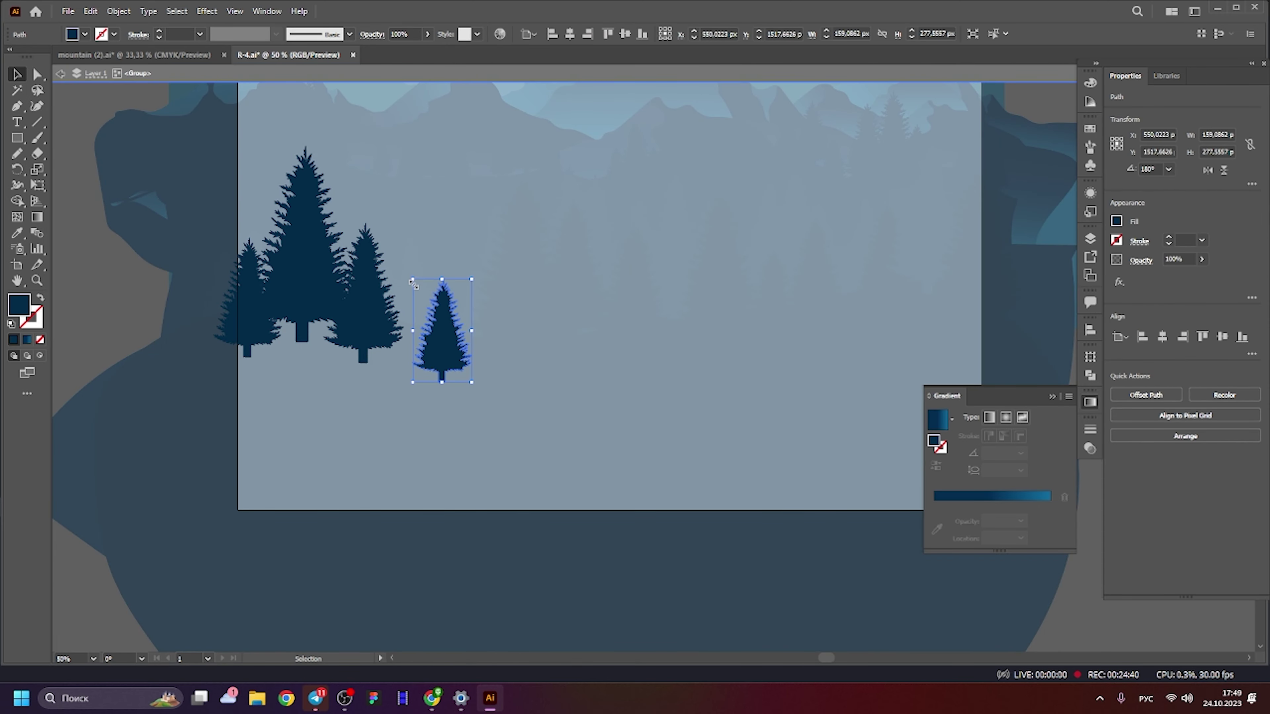
double_click(686, 309)
left_click(515, 303)
left_click(443, 325, "shift")
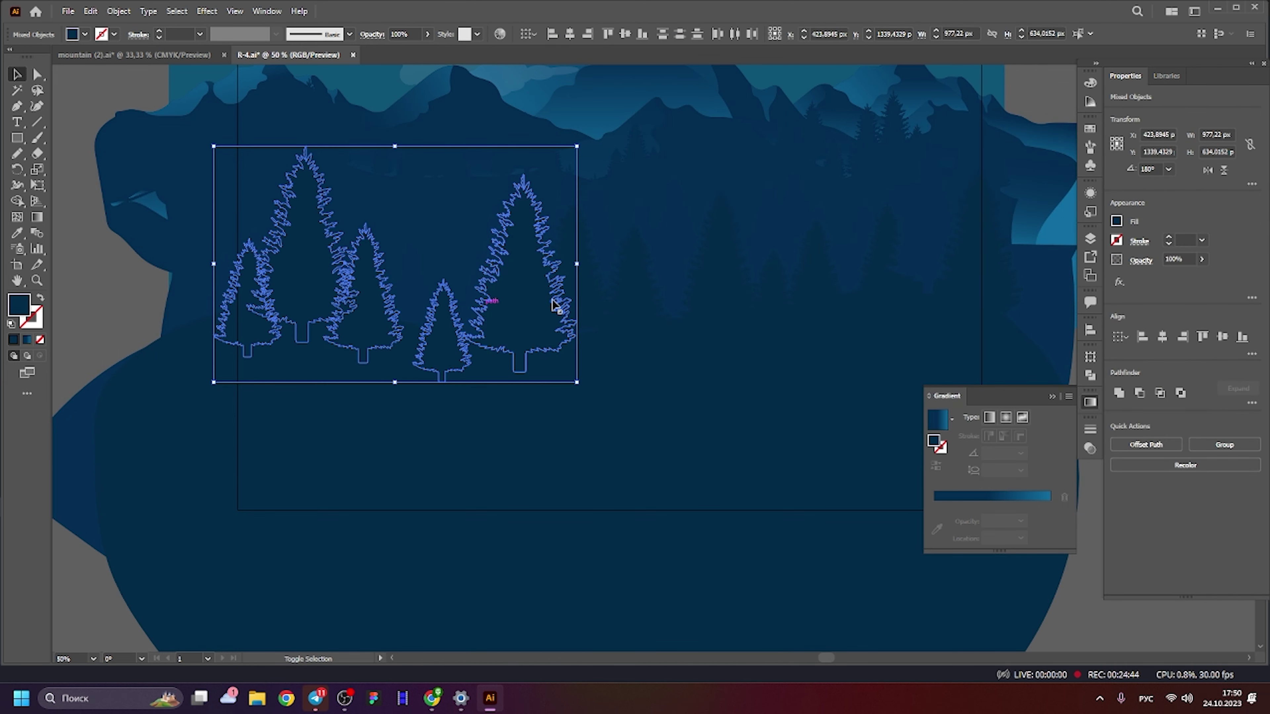
mouse_move(555, 305)
left_mouse_down()
mouse_move(595, 290)
mouse_move(963, 281)
mouse_move(878, 332)
left_mouse_up()
key("a")
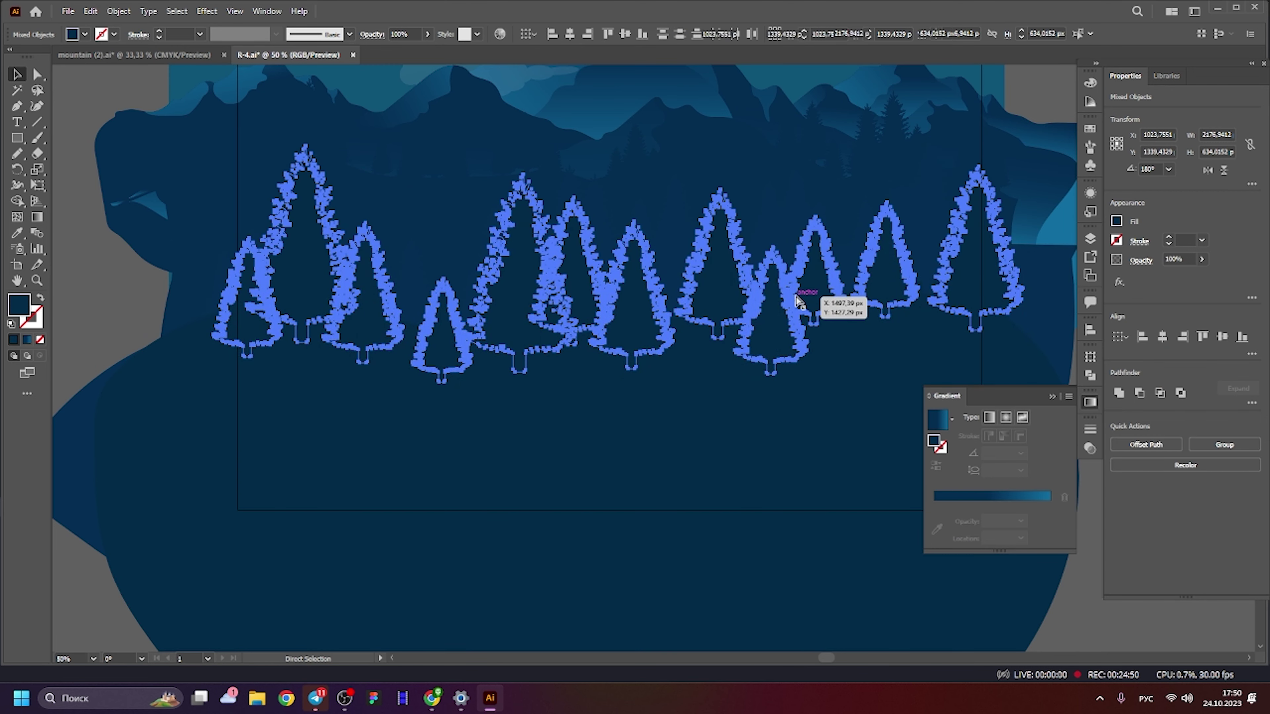
key("v")
Add the ground hill and give the selection the dark blue fill from the Color Picker.
left_click(632, 410, "shift")
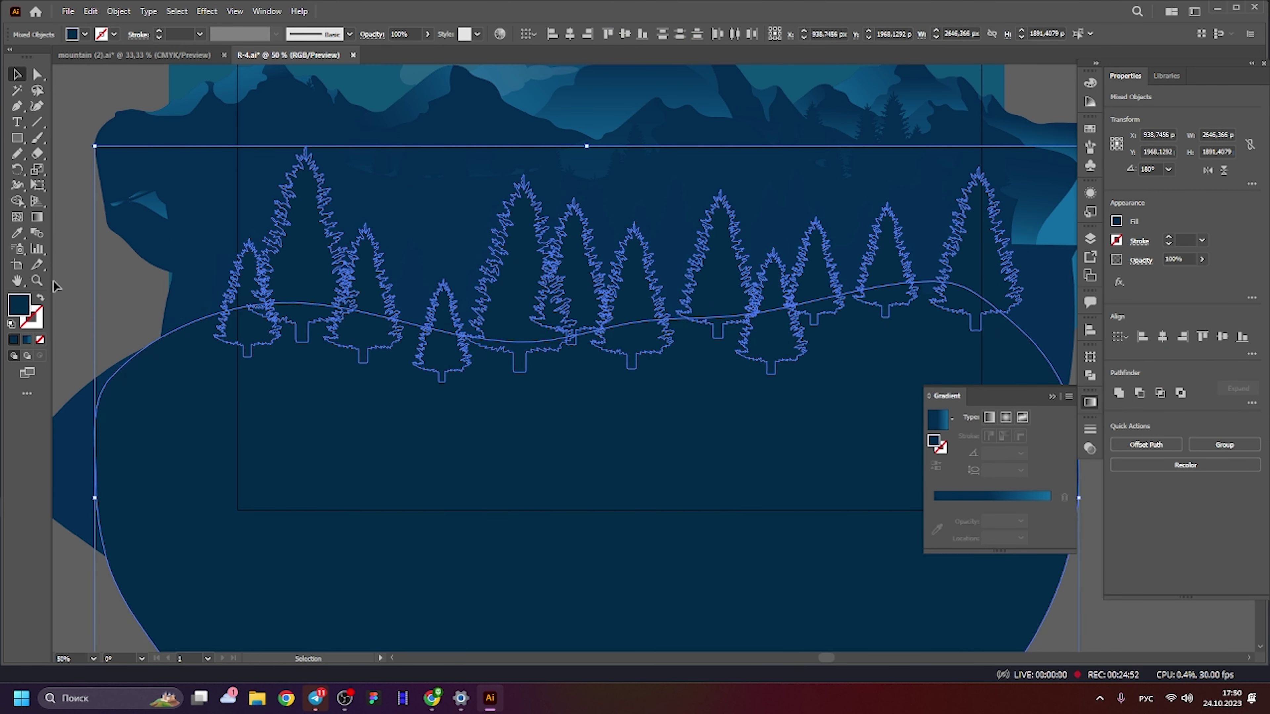
double_click(27, 303)
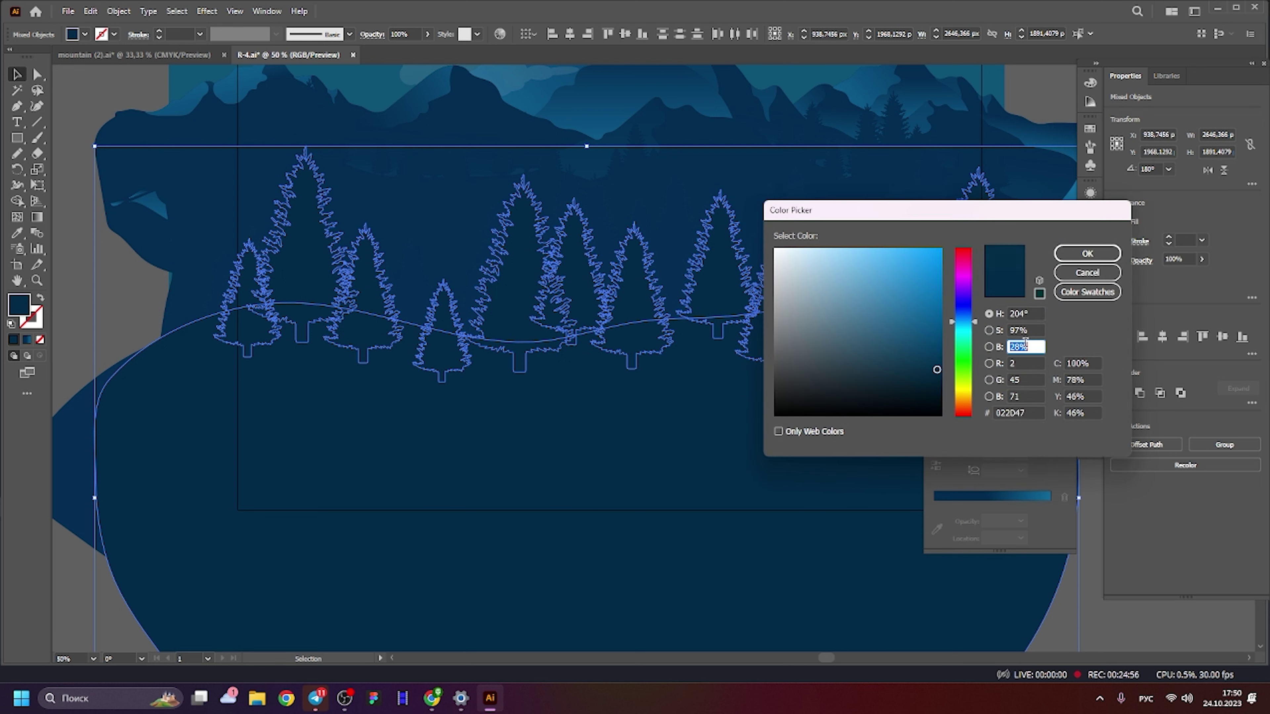
left_click(1087, 255)
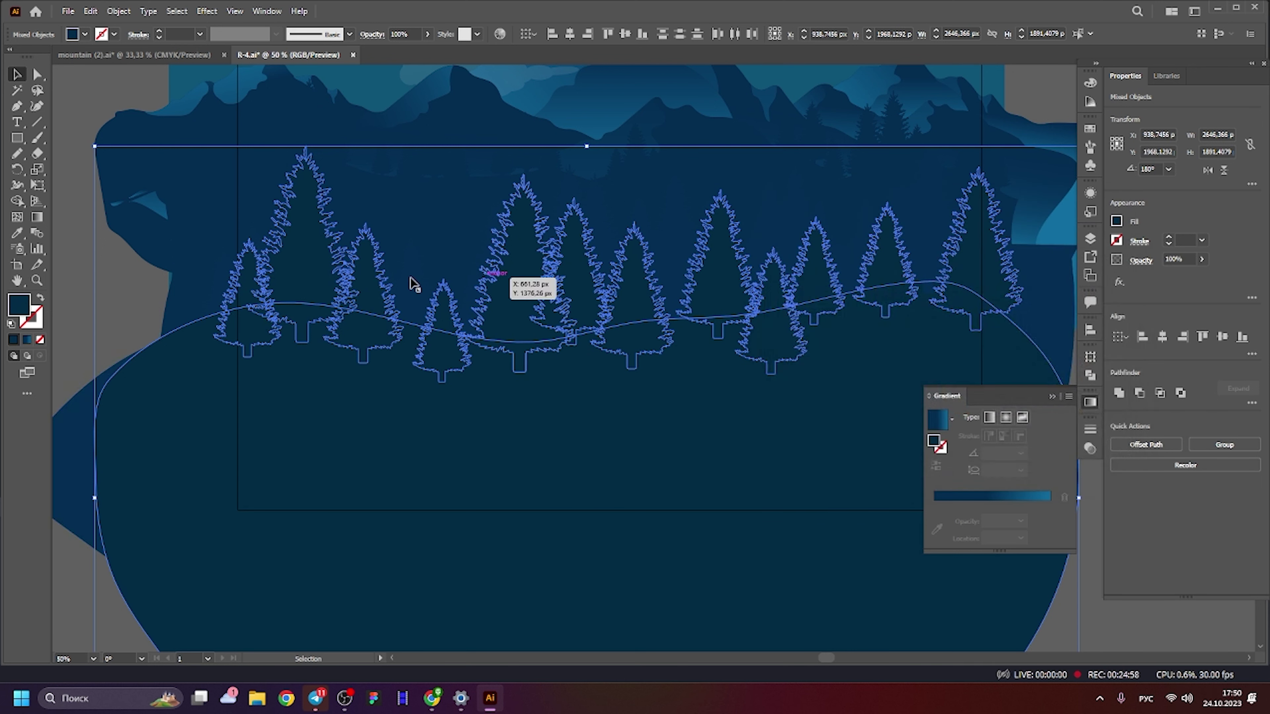
key("ctrl+shift+a")
scroll(395, 303, "down", 1, "alt")
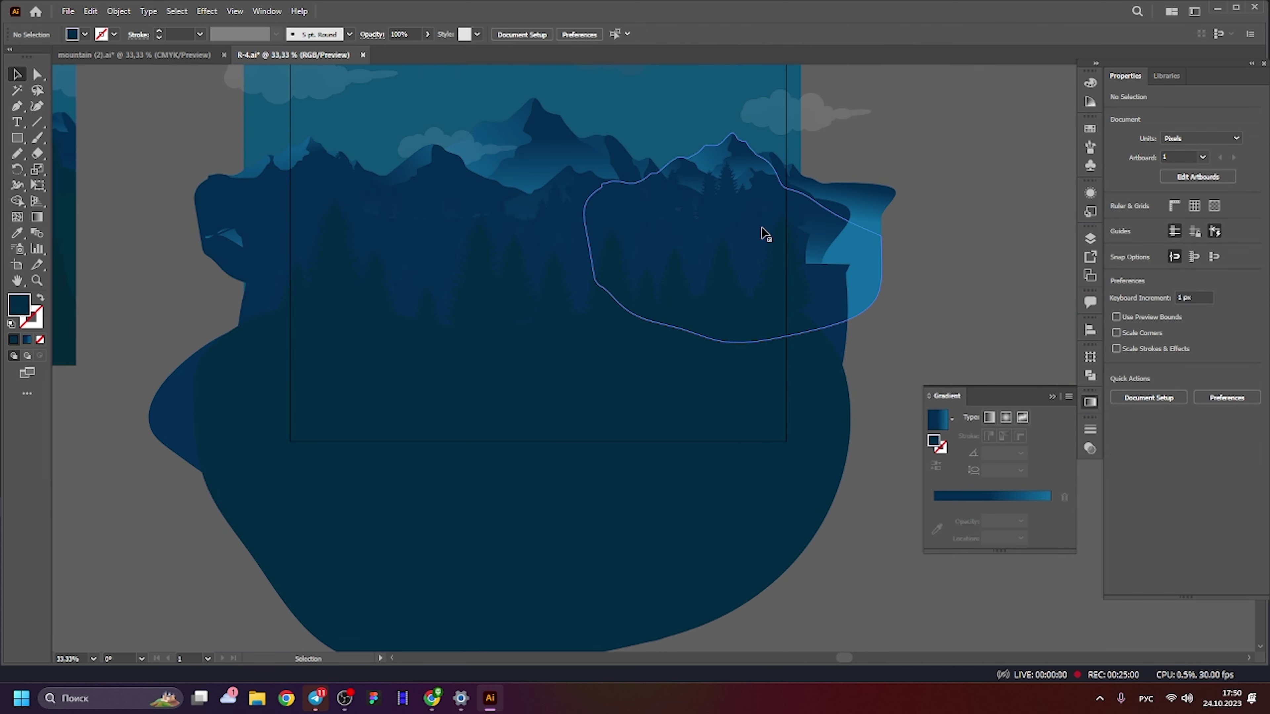
scroll(674, 244, "up", 1)
Give the other tree cluster and its hill the same dark blue fill.
left_click(675, 247)
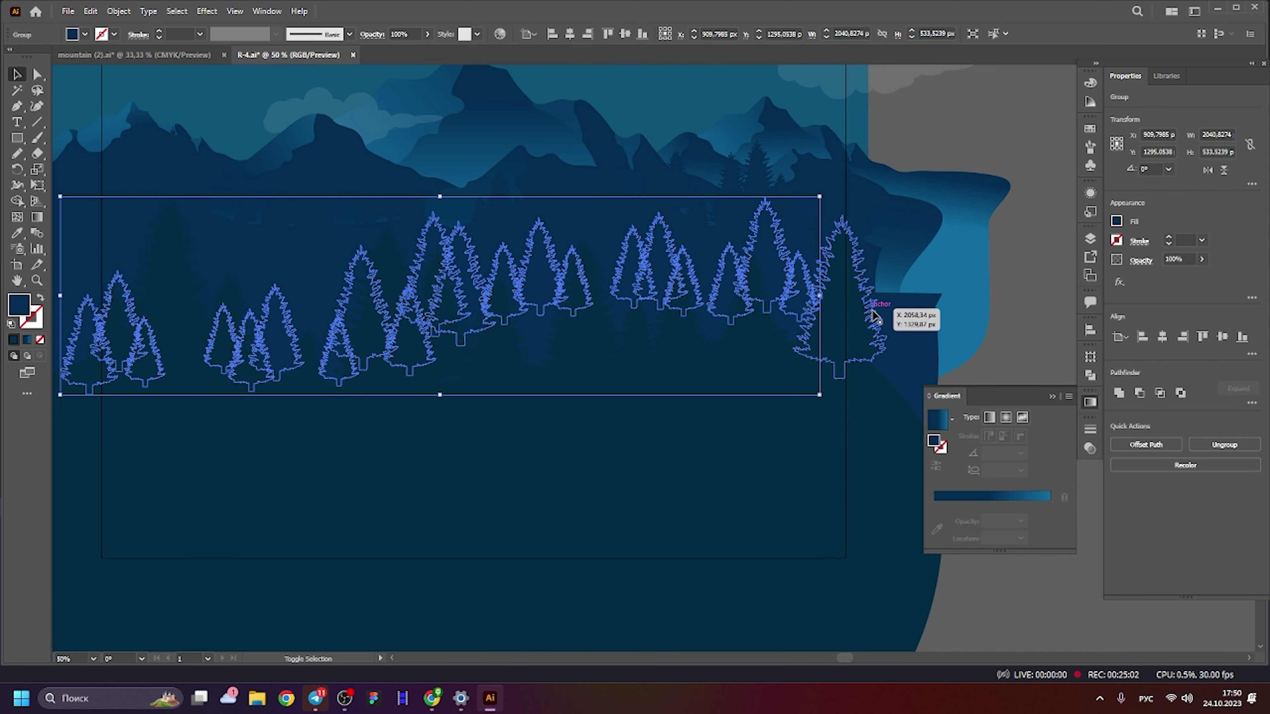
left_click(902, 306, "shift")
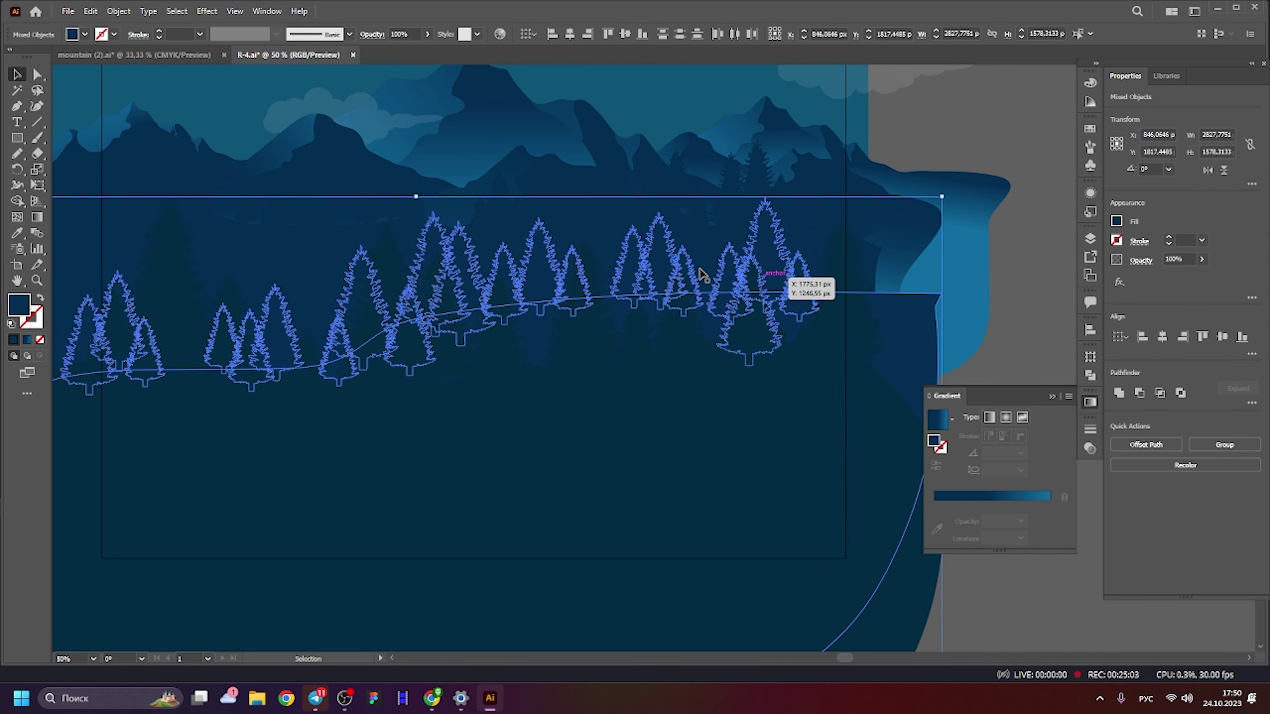
double_click(19, 306)
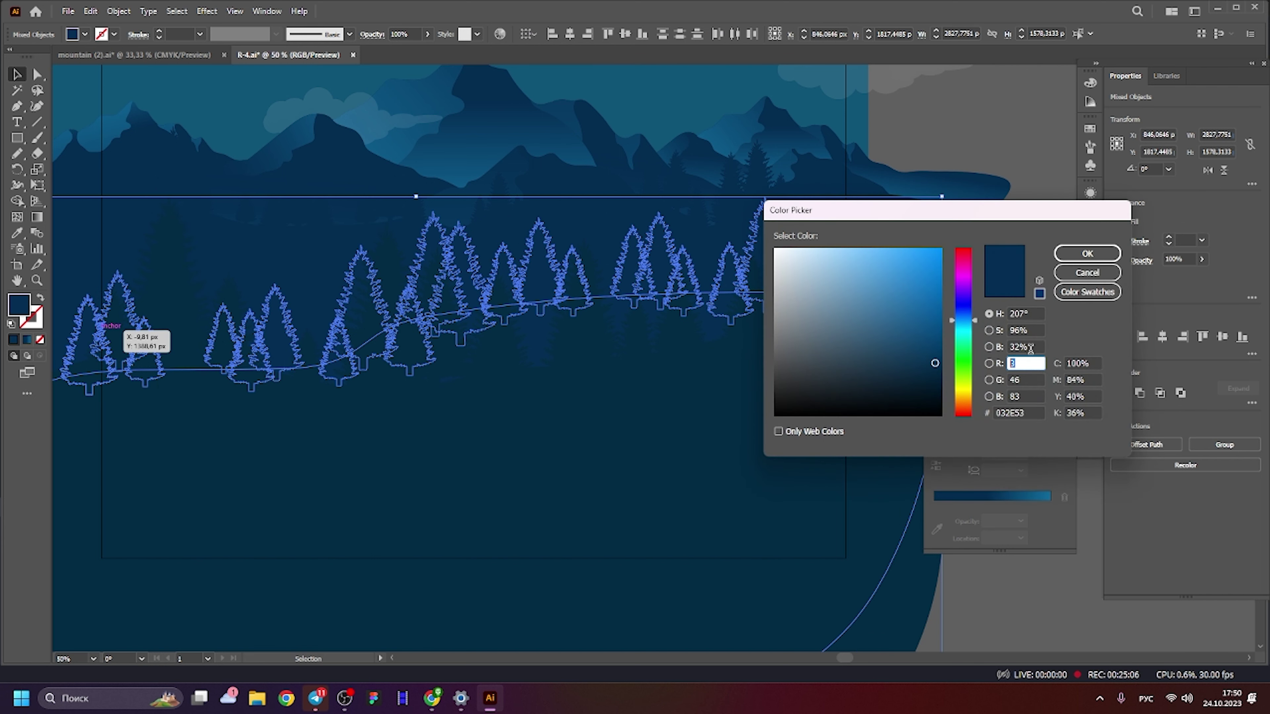
key("Return")
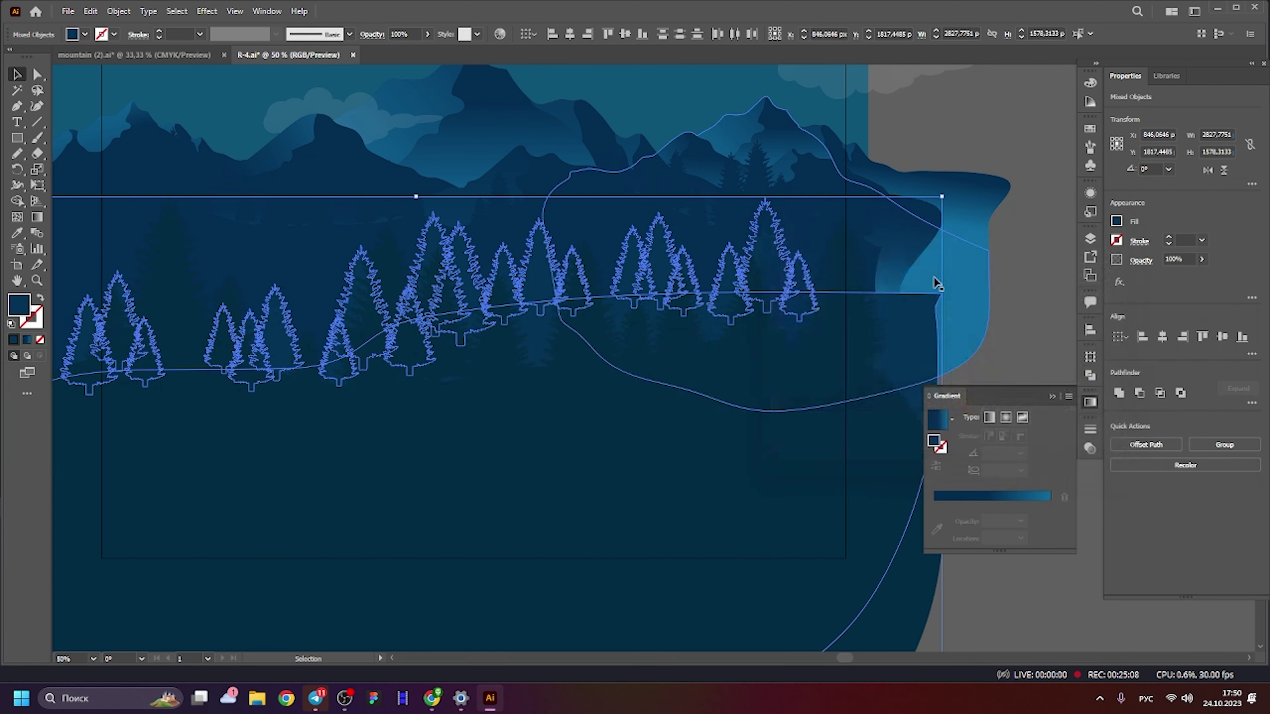
left_click(968, 114)
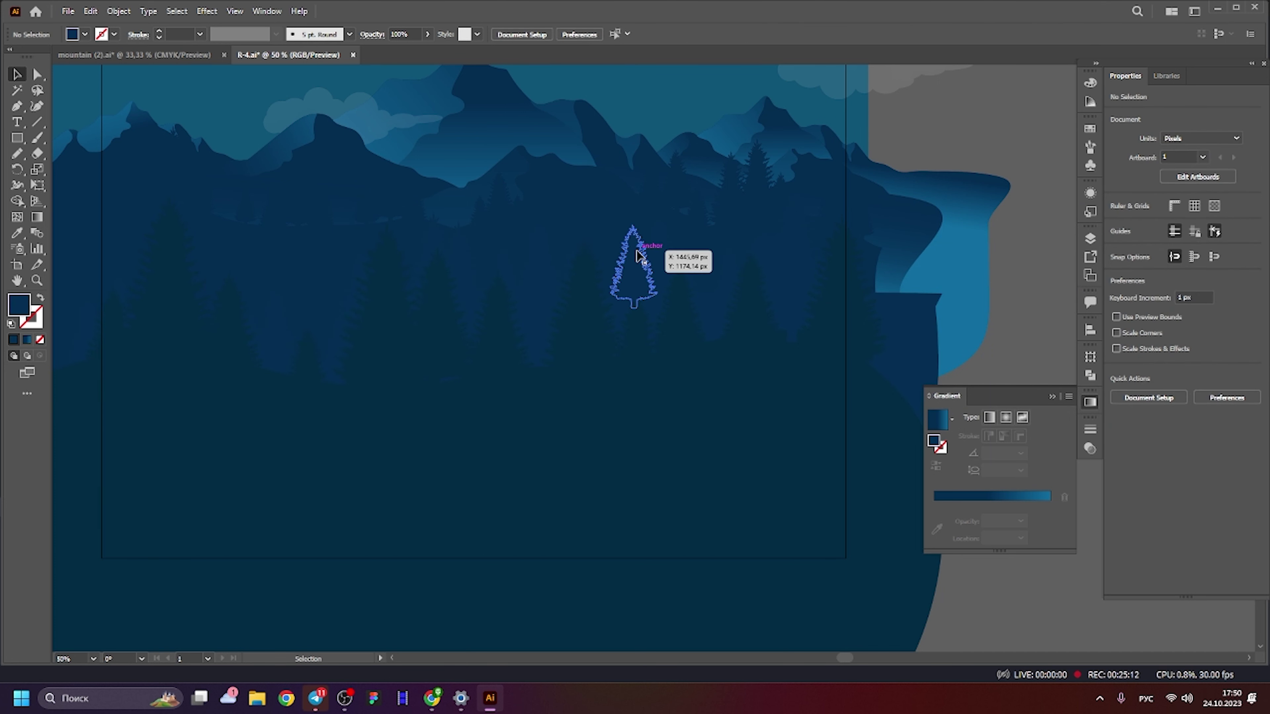
scroll(805, 250, "down", 1, "alt")
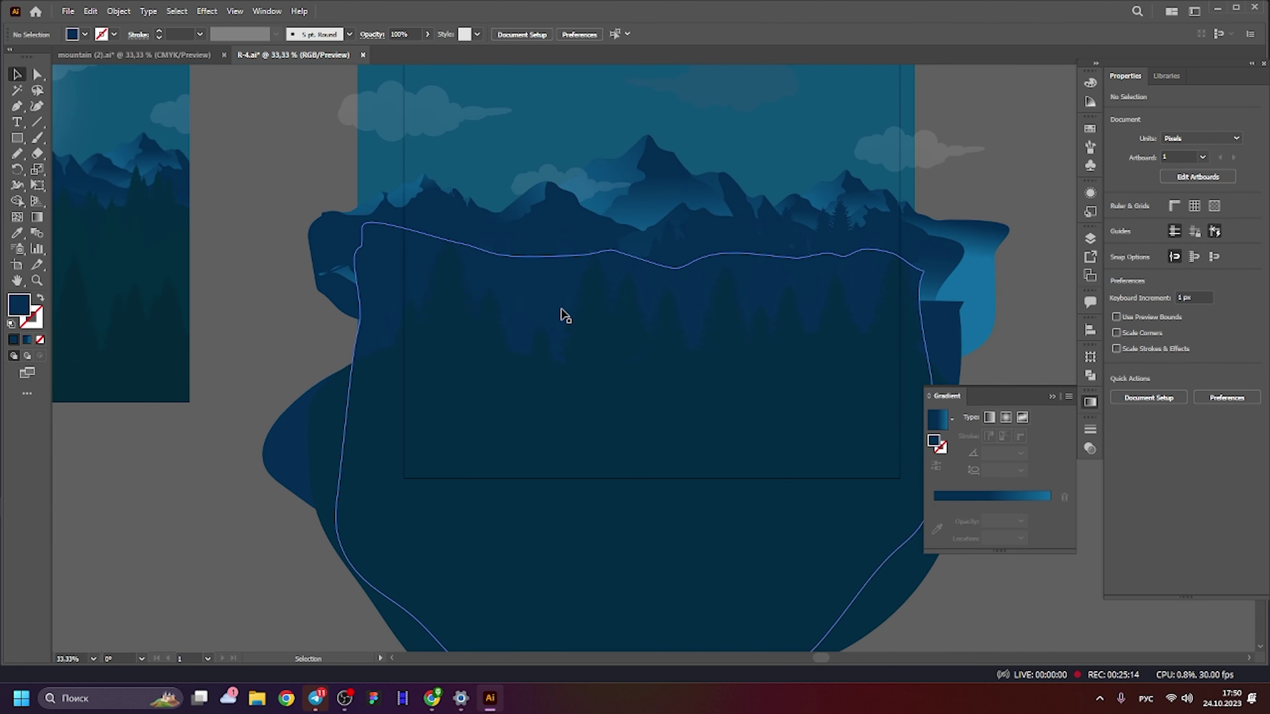
In the left tree cluster, enlarge and reposition the big tree, then enlarge the small tree.
double_click(453, 275)
left_click(457, 255)
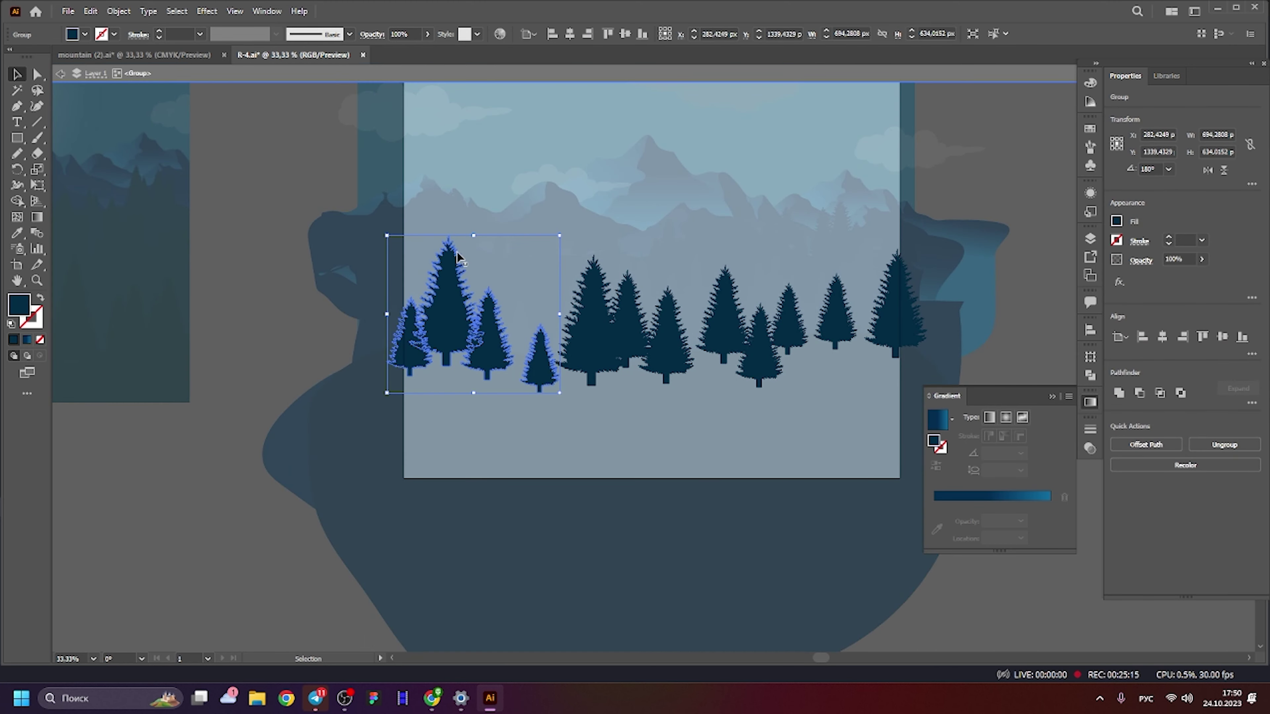
double_click(458, 274)
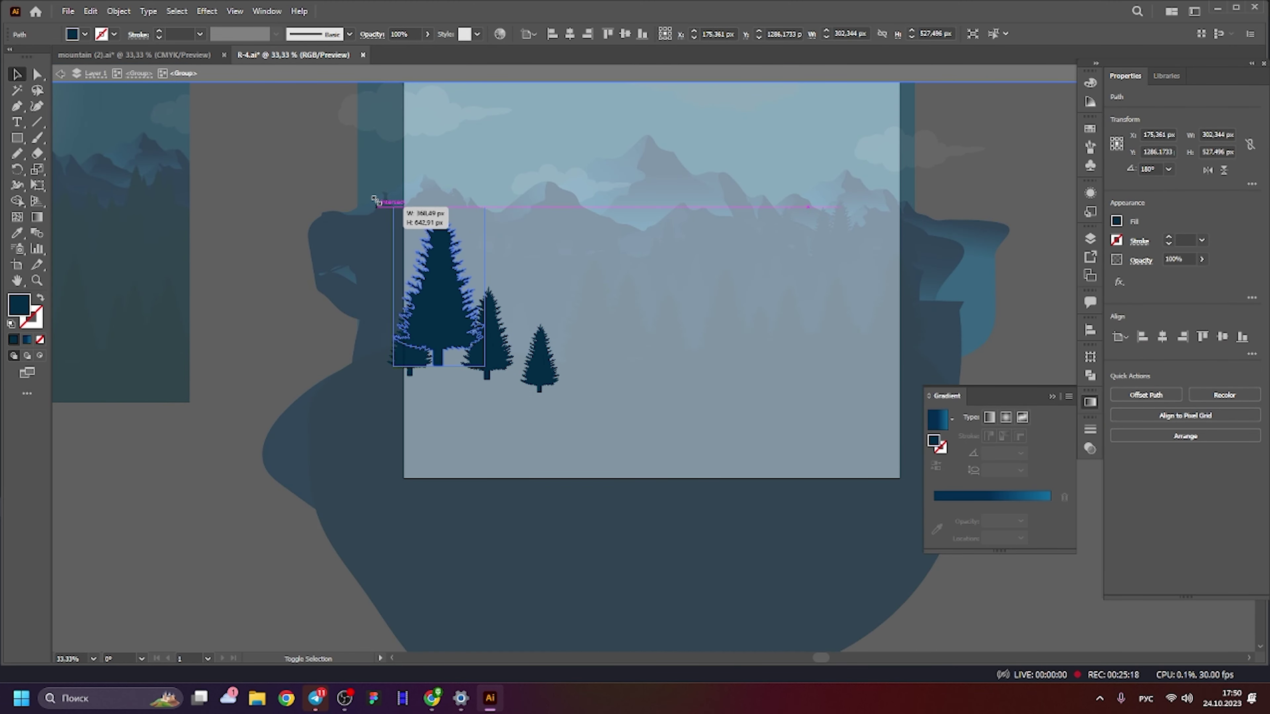
left_click_drag(410, 234, 382, 186)
mouse_move(456, 295)
left_mouse_down()
mouse_move(469, 342)
mouse_move(460, 278)
mouse_move(447, 344)
left_mouse_up()
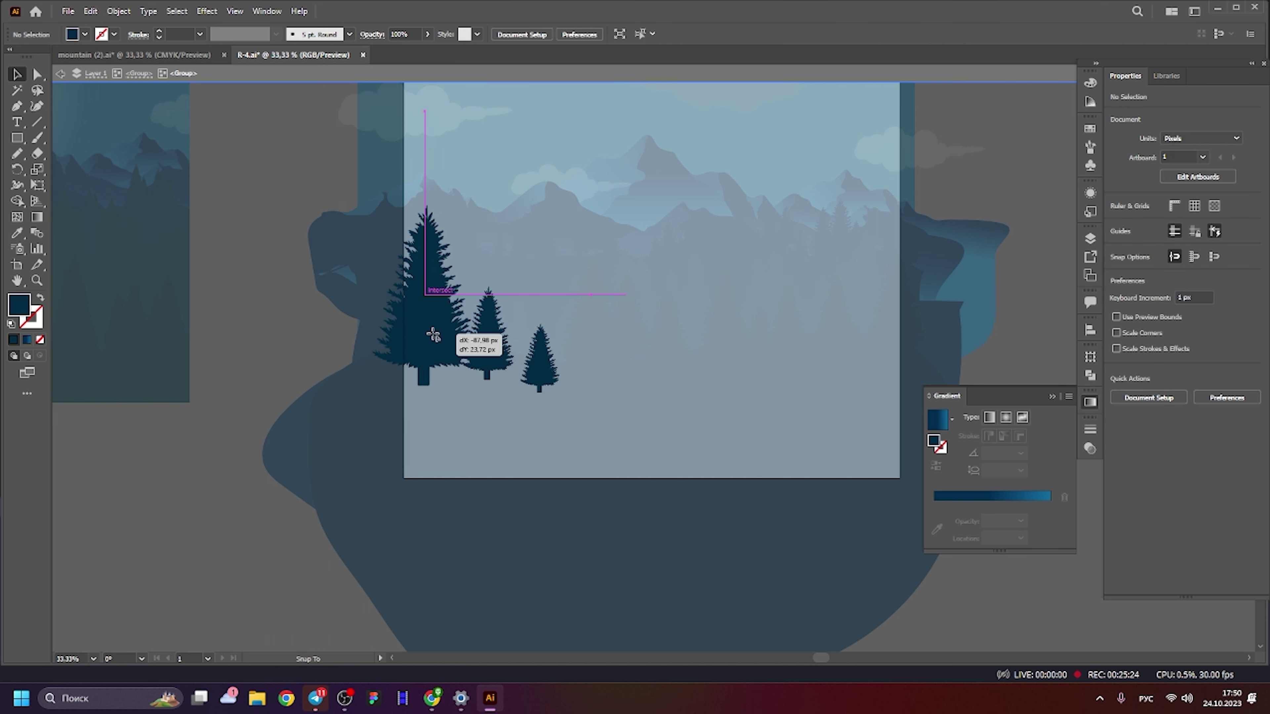
left_click(495, 346)
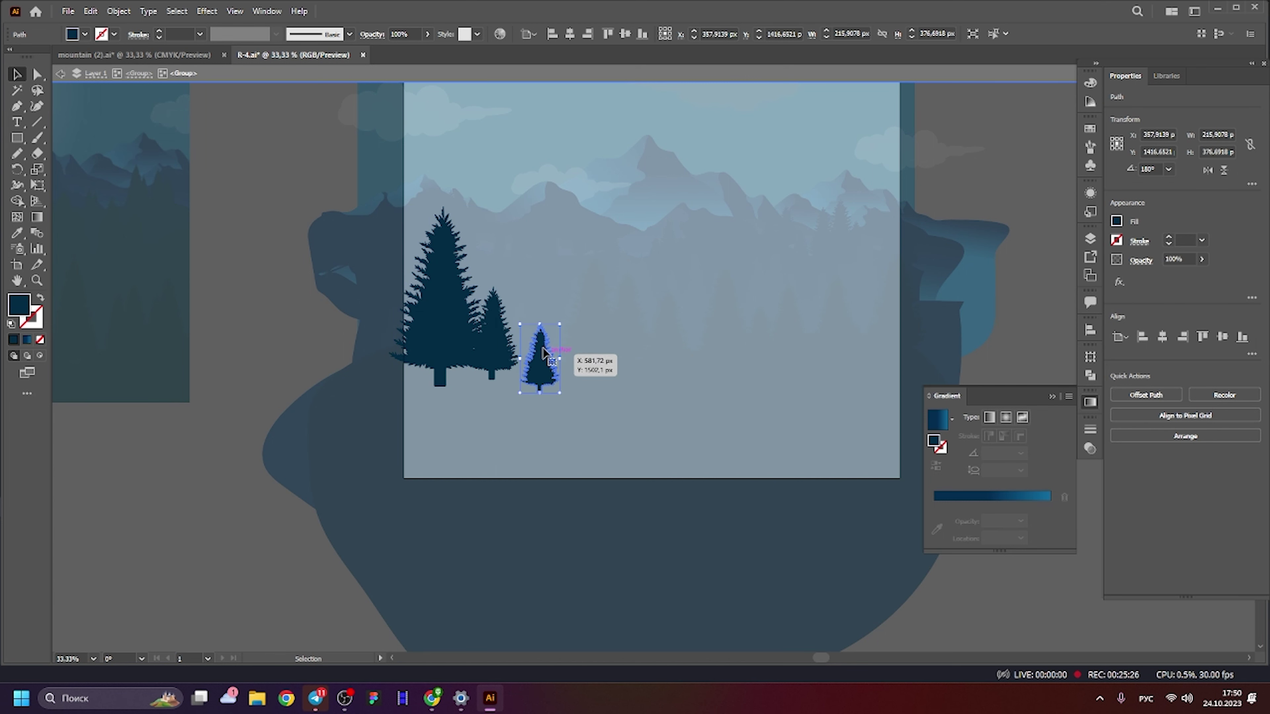
left_click_drag(520, 325, 555, 333)
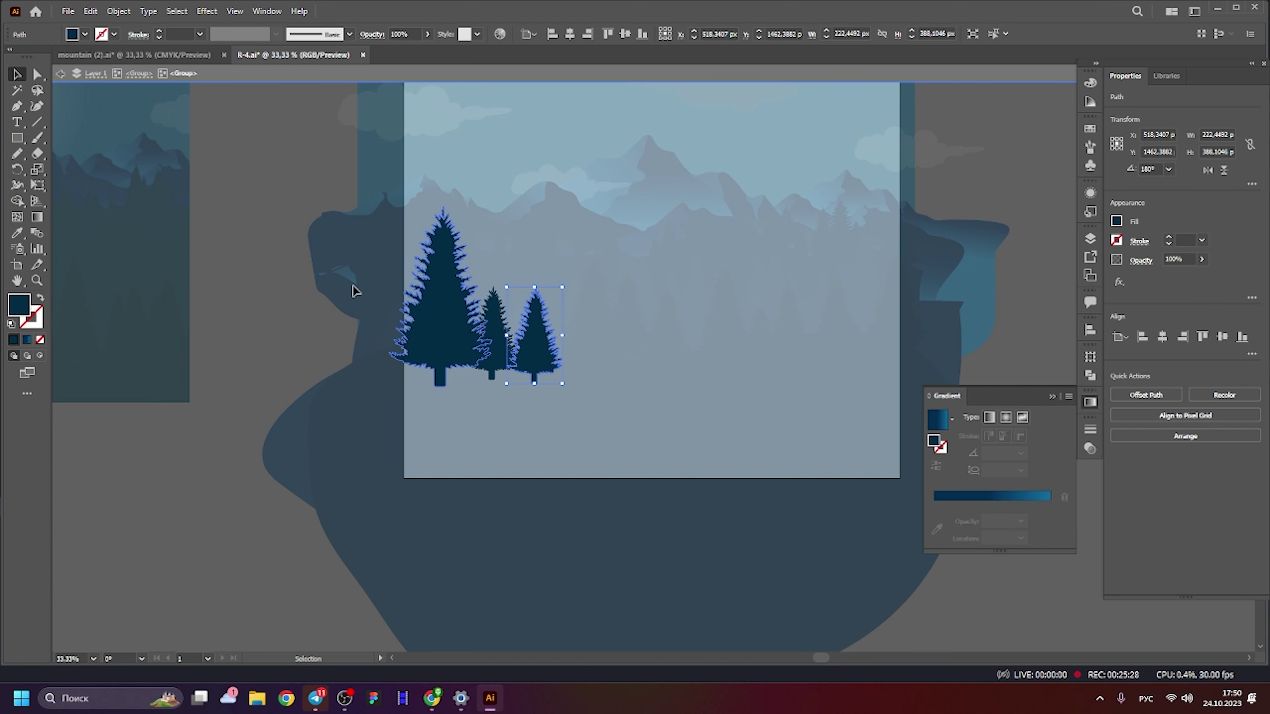
double_click(275, 259)
In another cluster, move the right tree onto the middle tree, enlarge it and shift it up-left.
scroll(510, 276, "up", 1)
scroll(559, 368, "up", 1)
left_click(561, 371)
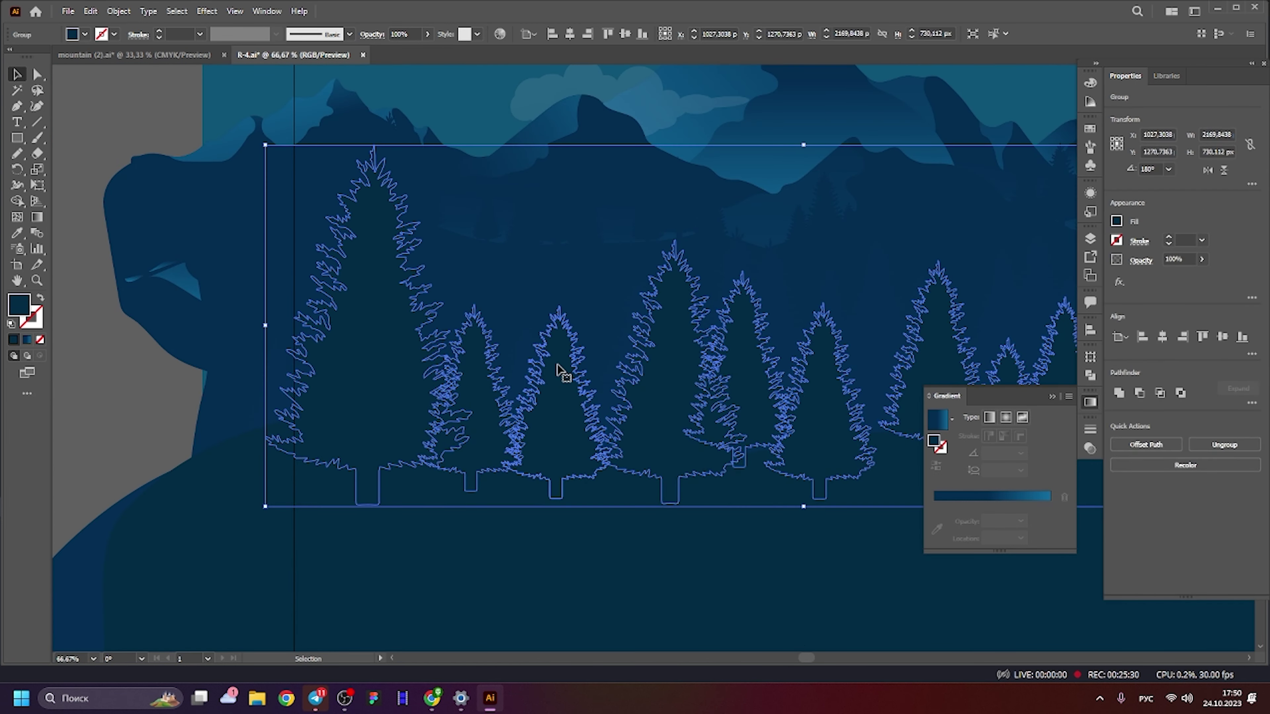
double_click(561, 378)
left_click(561, 379)
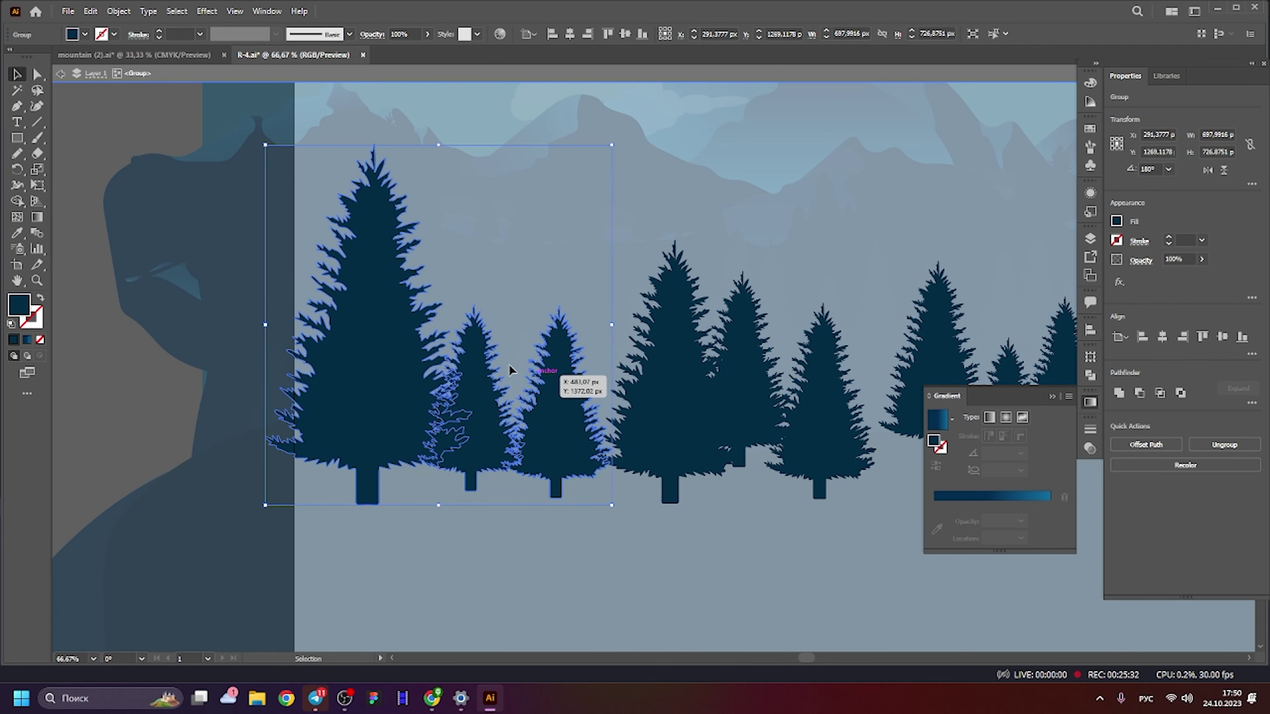
double_click(569, 380)
left_click_drag(569, 379, 530, 411)
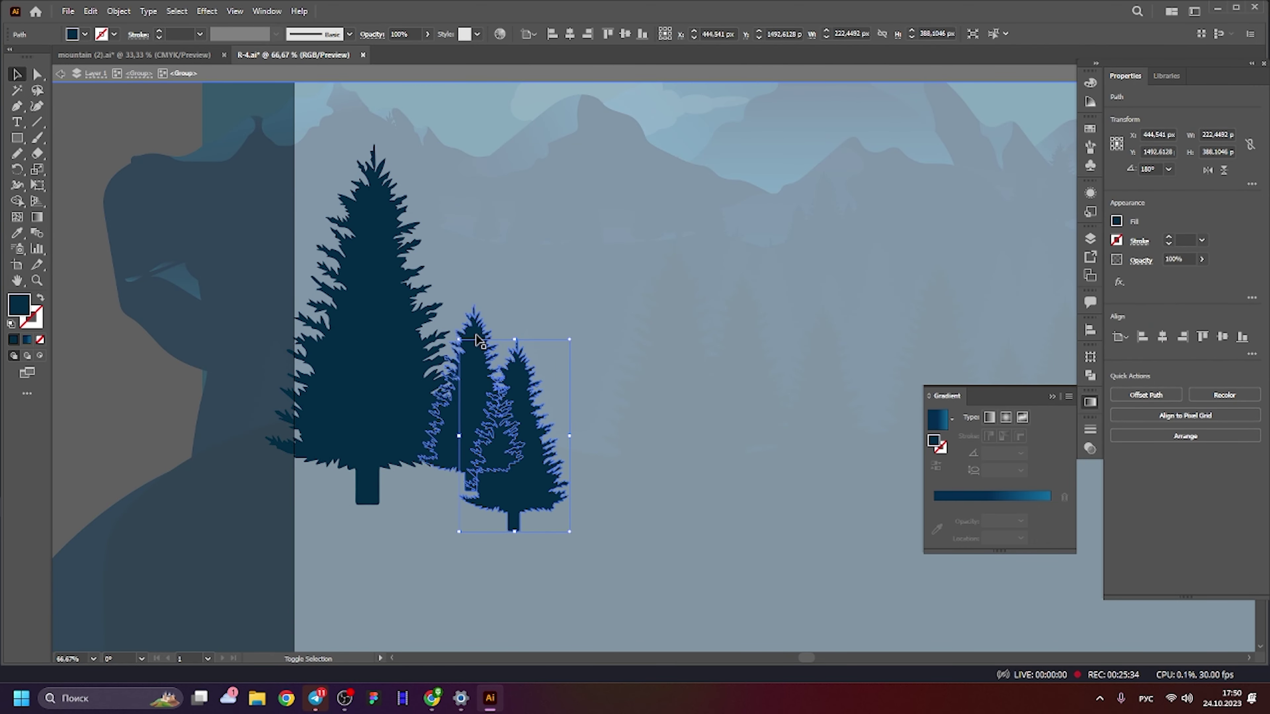
left_click_drag(418, 304, 394, 269)
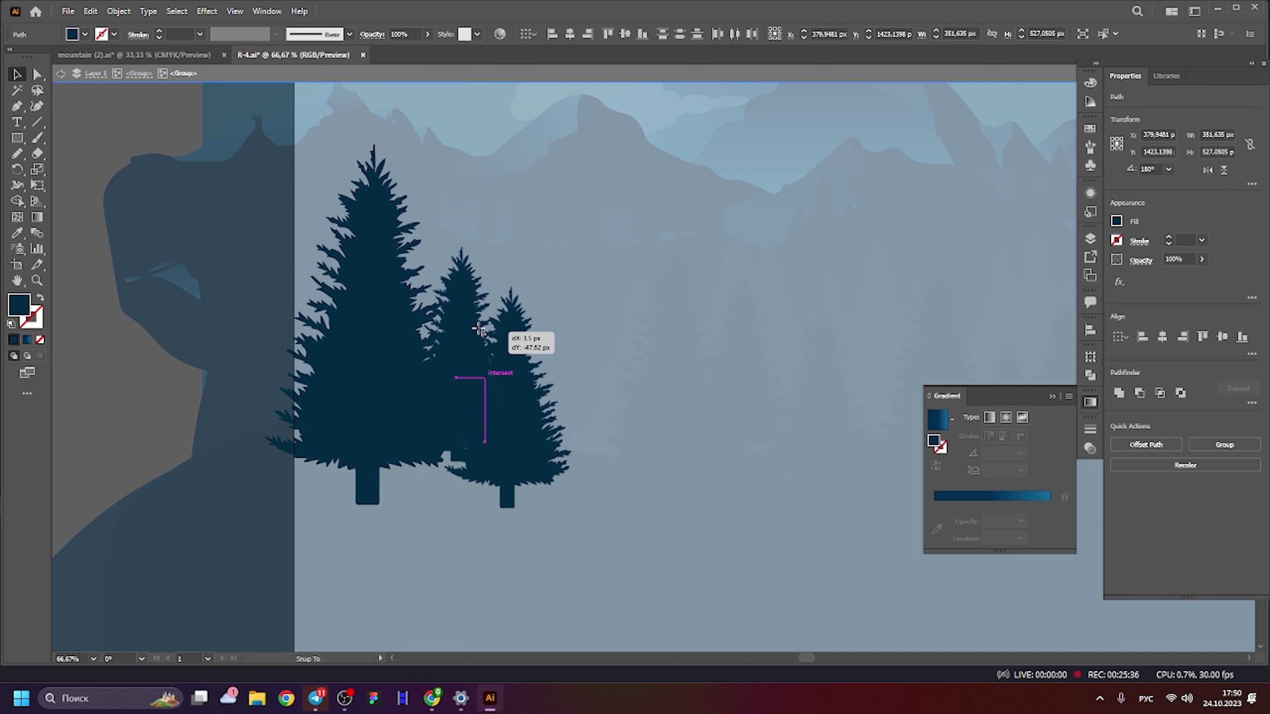
left_click_drag(505, 348, 455, 325)
double_click(199, 108)
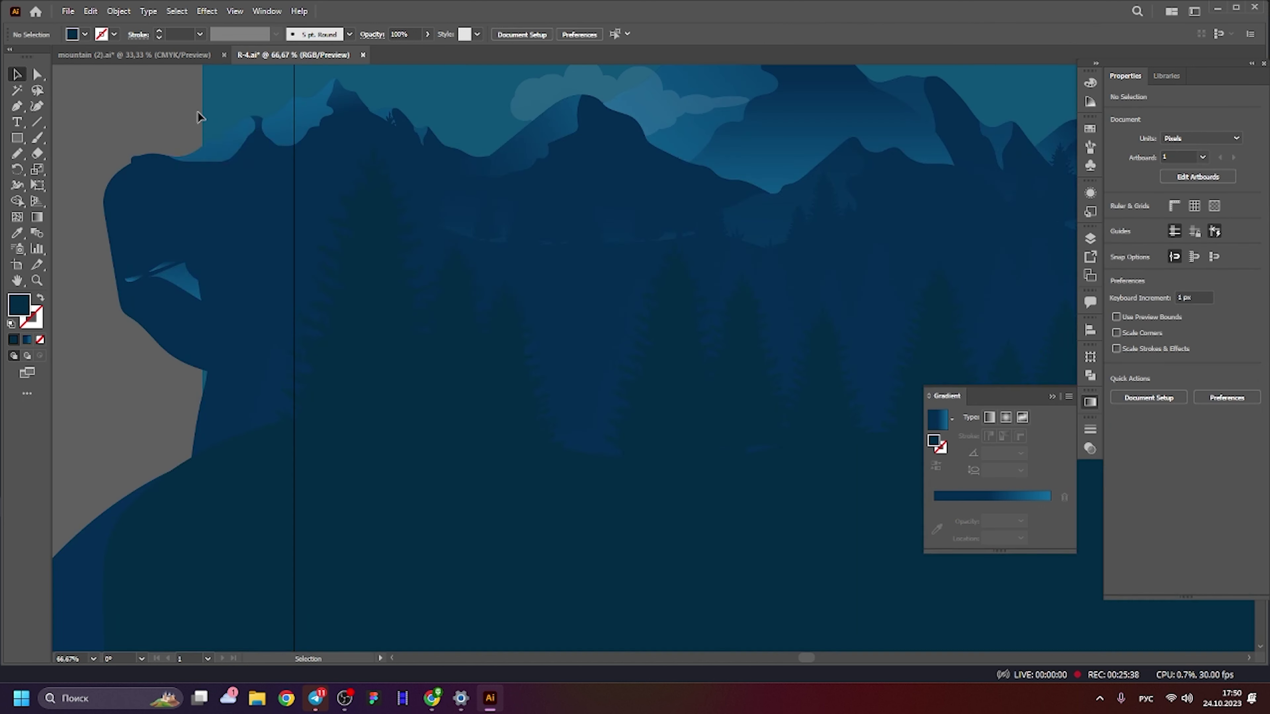
Select a tree group, then enter the three-tree cluster for editing.
scroll(465, 272, "down", 1)
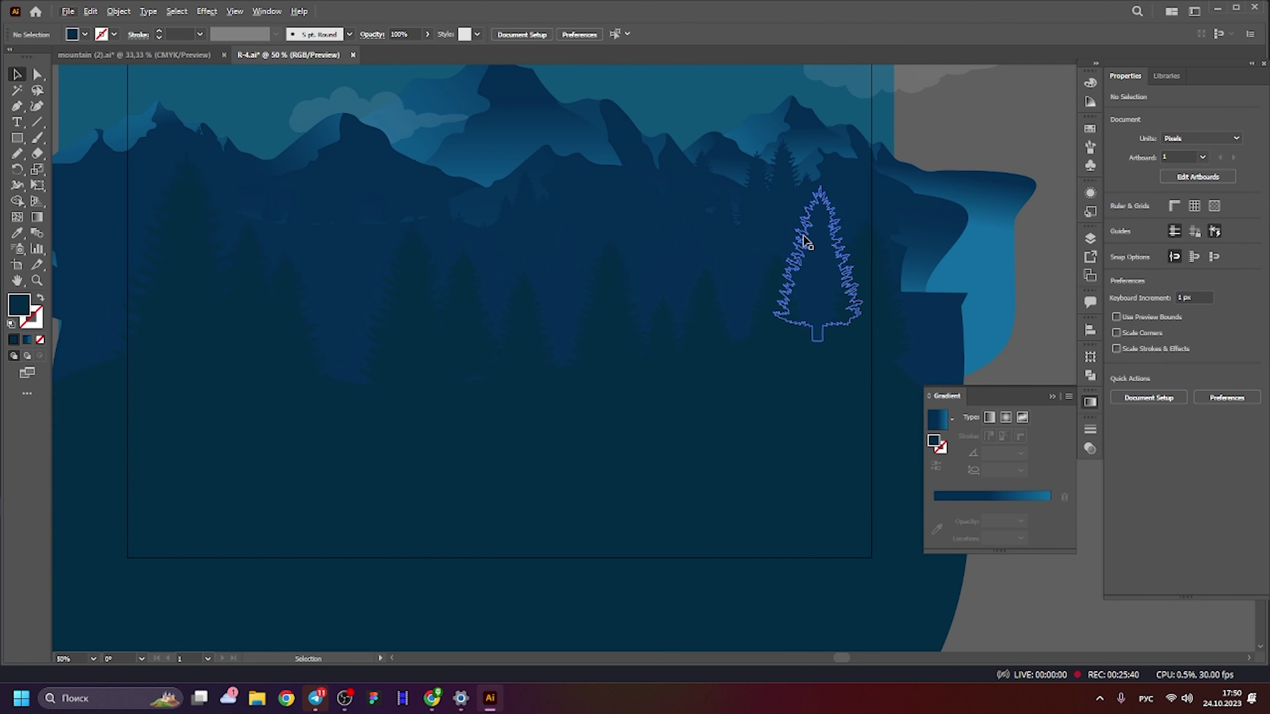
scroll(600, 250, "up", 3)
left_click(600, 266)
double_click(600, 265)
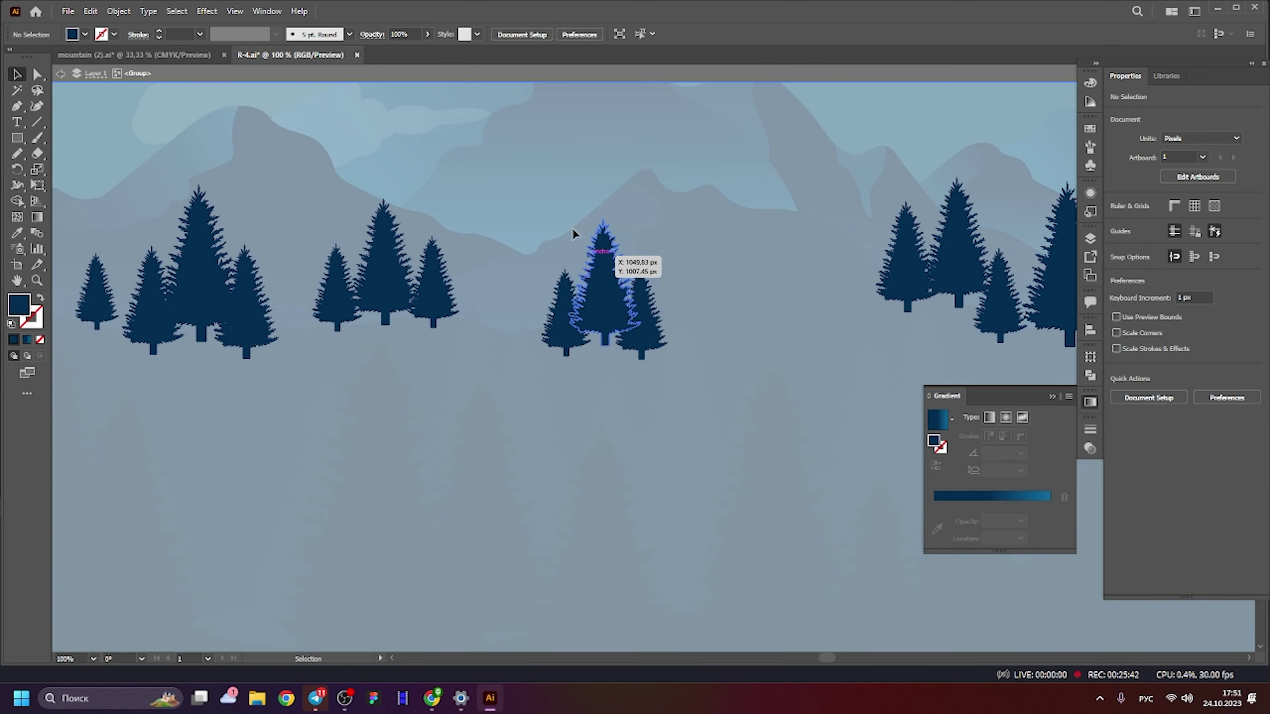
key("Escape")
left_click(452, 303)
double_click(453, 303)
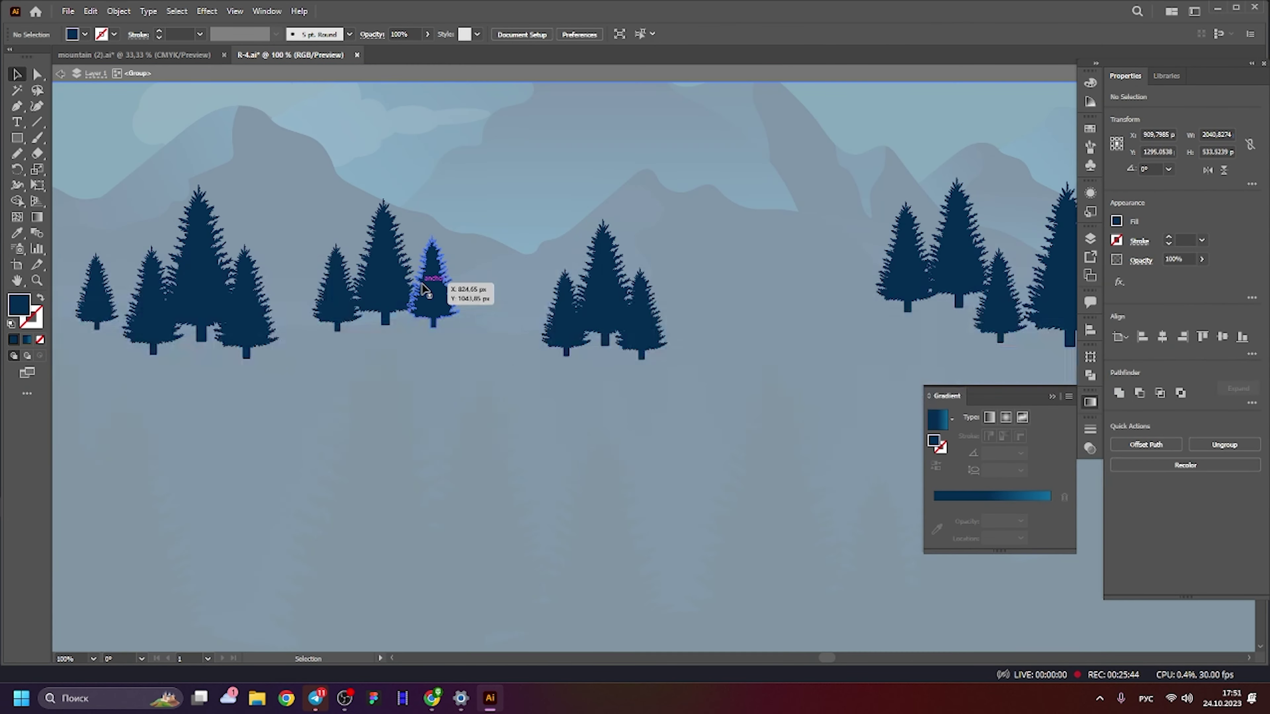
Drag the spruce tree clusters down so they sit lower on the upper hill.
scroll(500, 250, "left", 3)
left_click(510, 235)
double_click(633, 161)
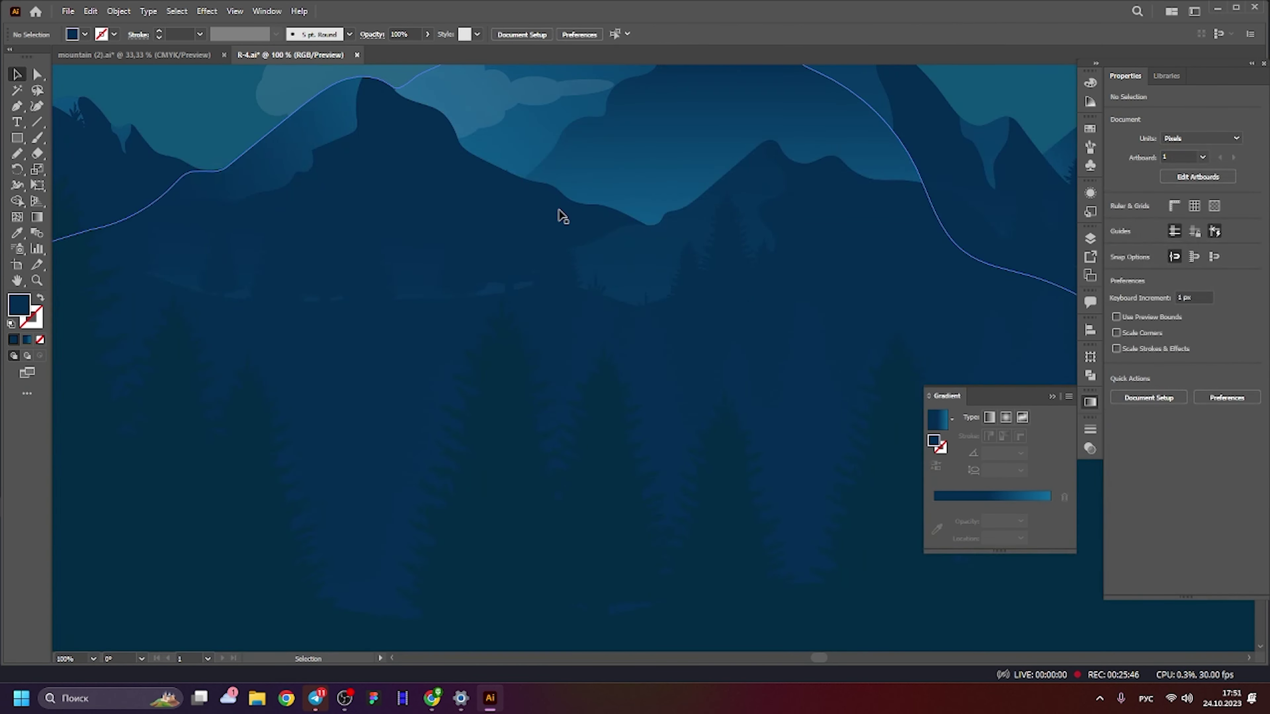
mouse_move(648, 254)
left_mouse_down()
mouse_move(825, 197)
mouse_move(688, 180)
left_mouse_up()
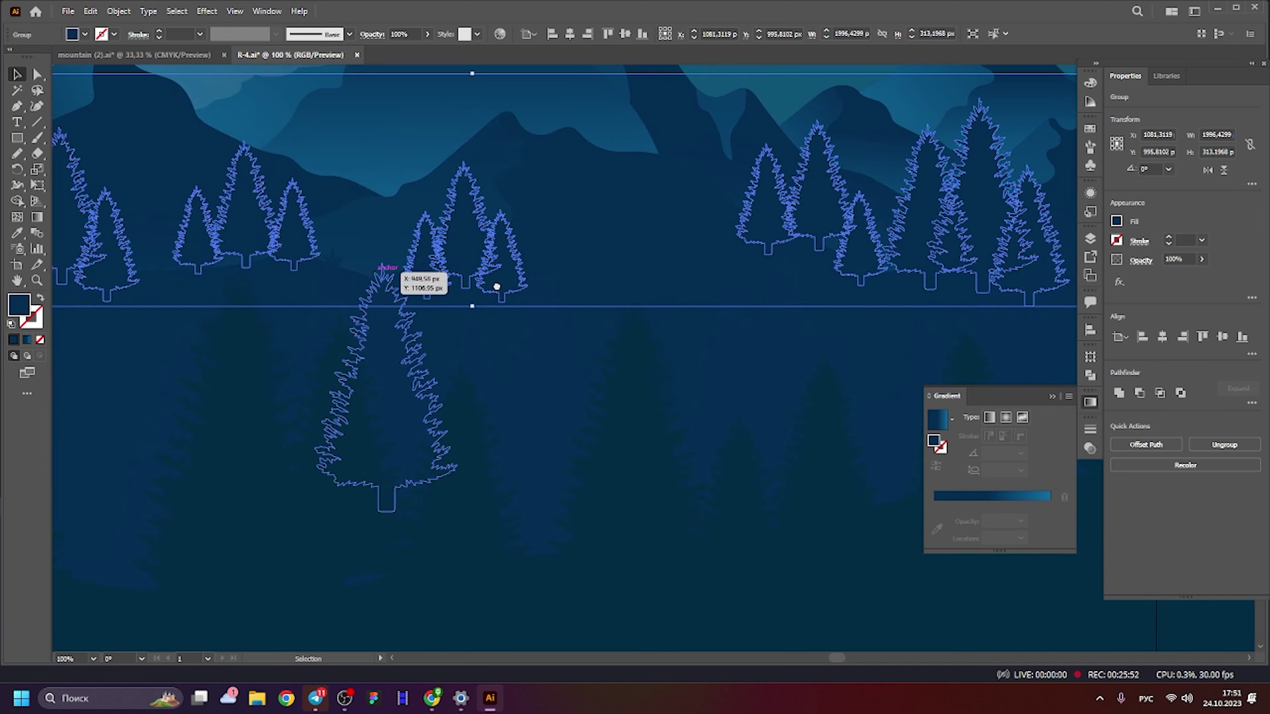
mouse_move(789, 226)
left_mouse_down()
mouse_move(716, 256)
mouse_move(708, 246)
mouse_move(716, 256)
left_mouse_up()
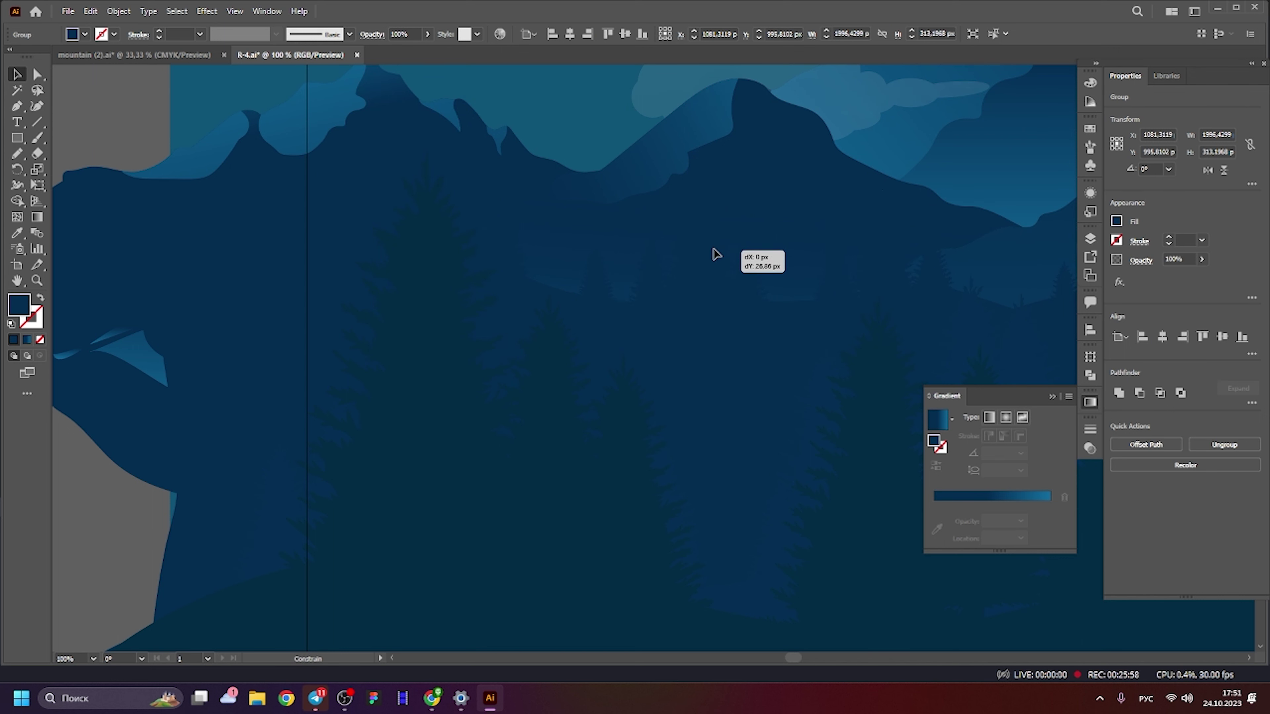
left_click_drag(714, 254, 716, 258)
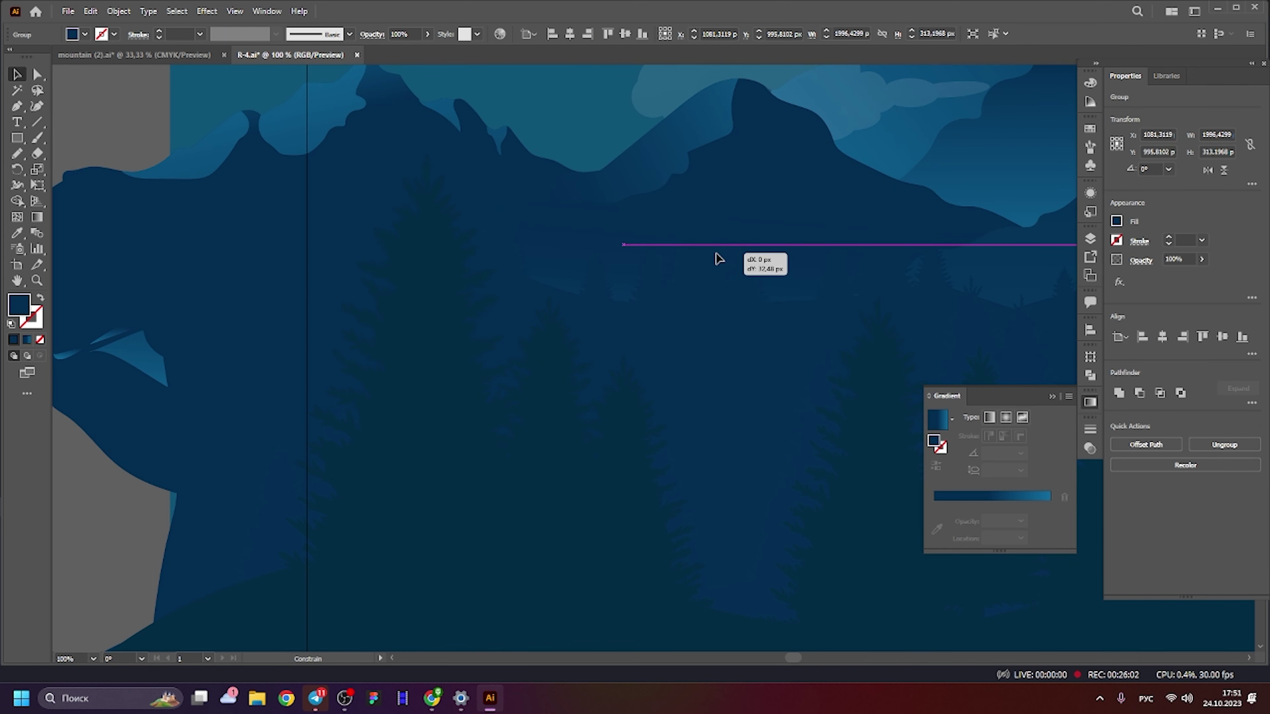